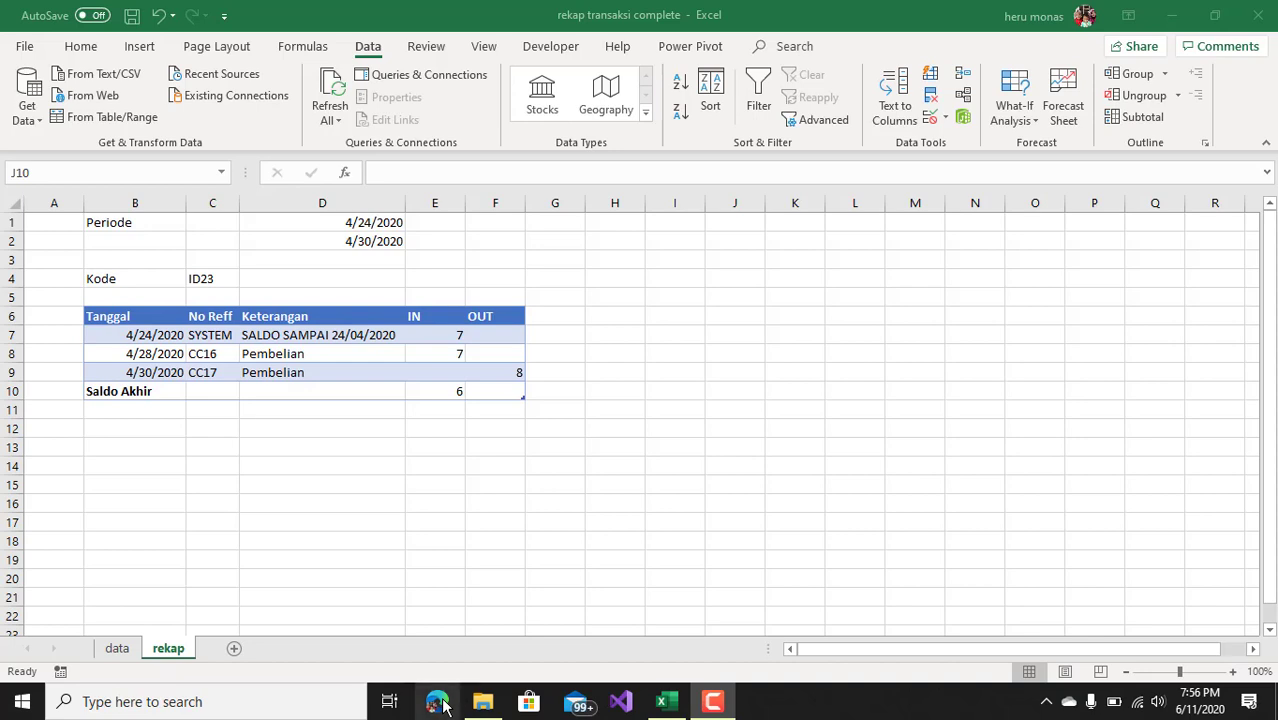
Step: Open a new Edge browser tab on the start page with its site shortcuts
click(438, 702)
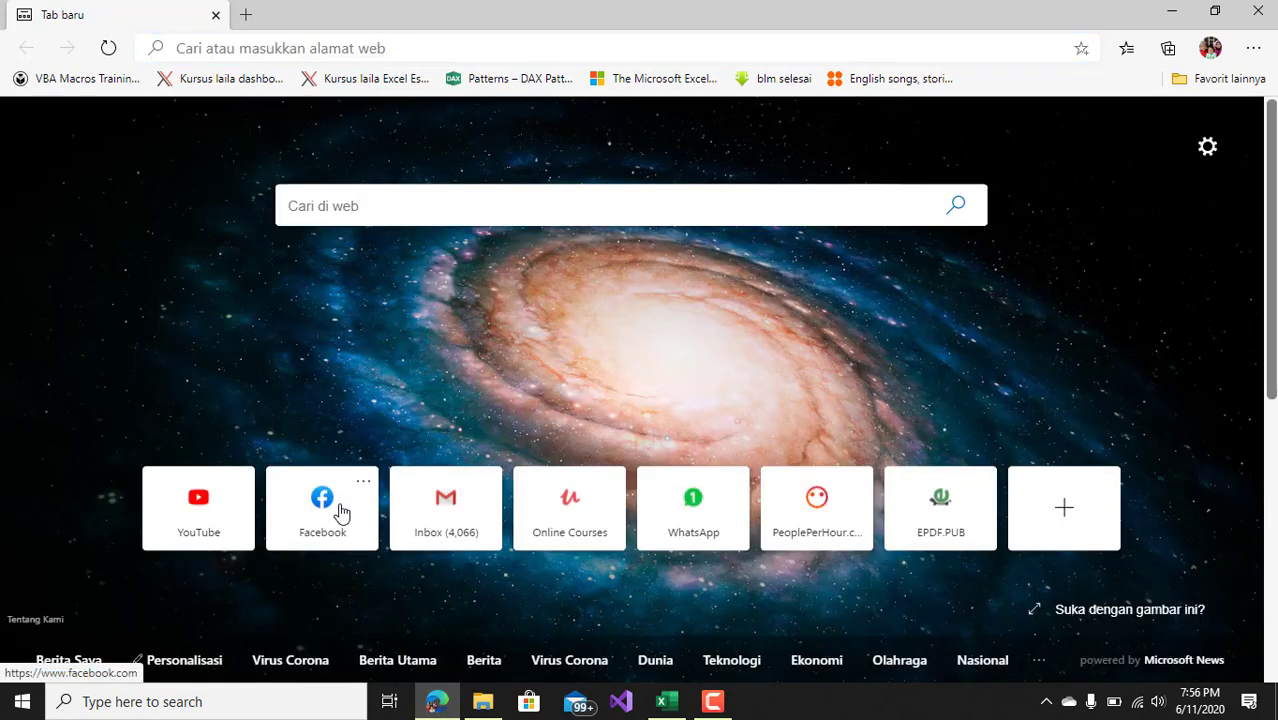
Step: Go to Facebook's Excel help group and scroll to the post requesting a transaction recap table
click(341, 512)
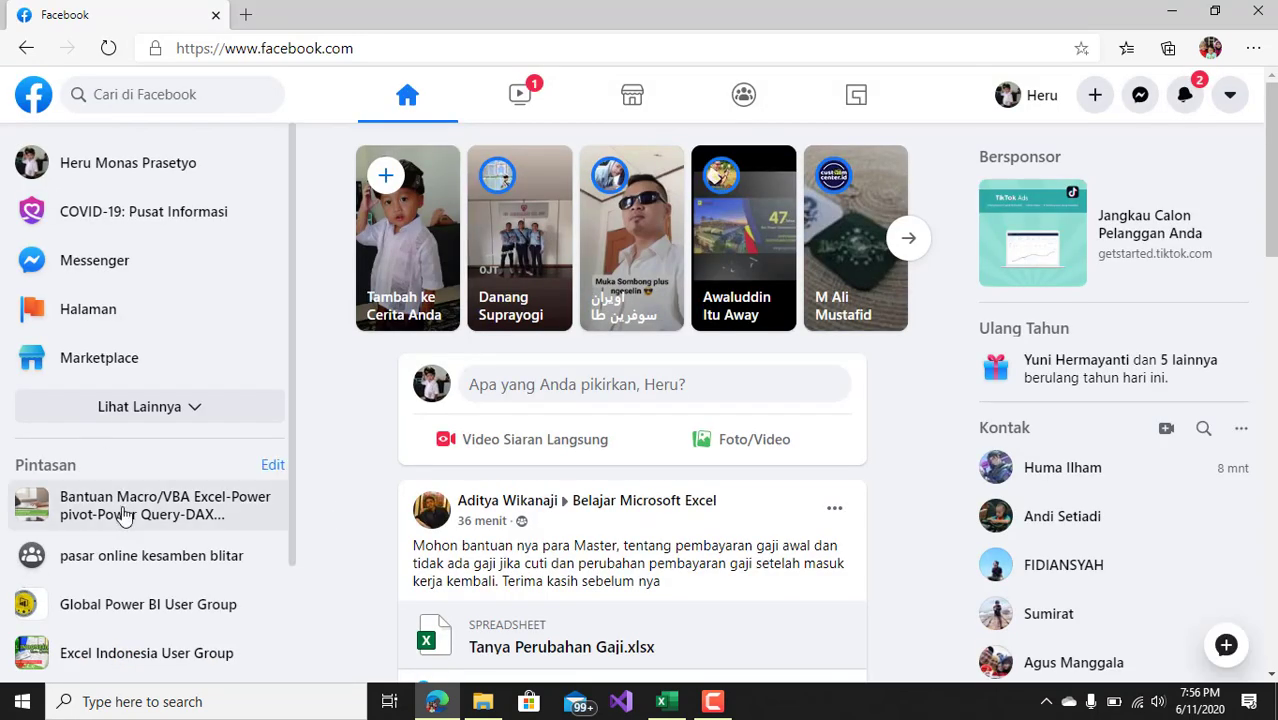
click(124, 515)
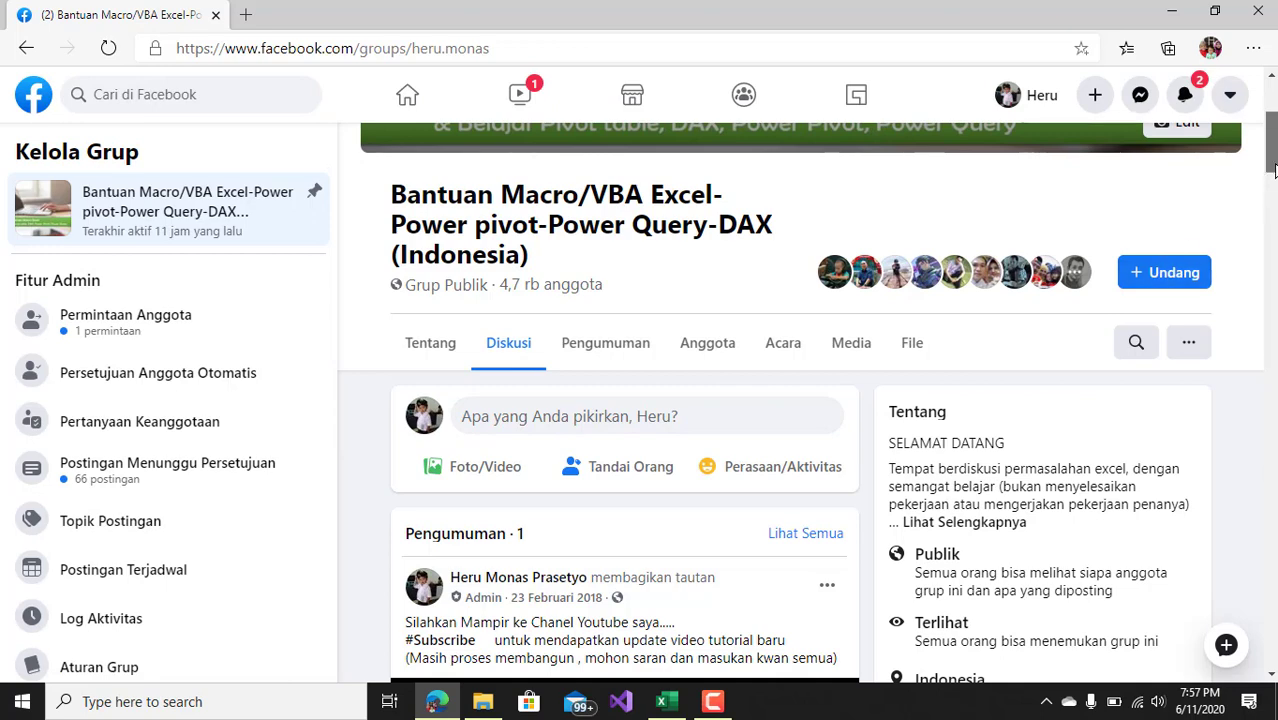
scroll(1272, 200, down, 3)
drag(1273, 200, 1274, 287)
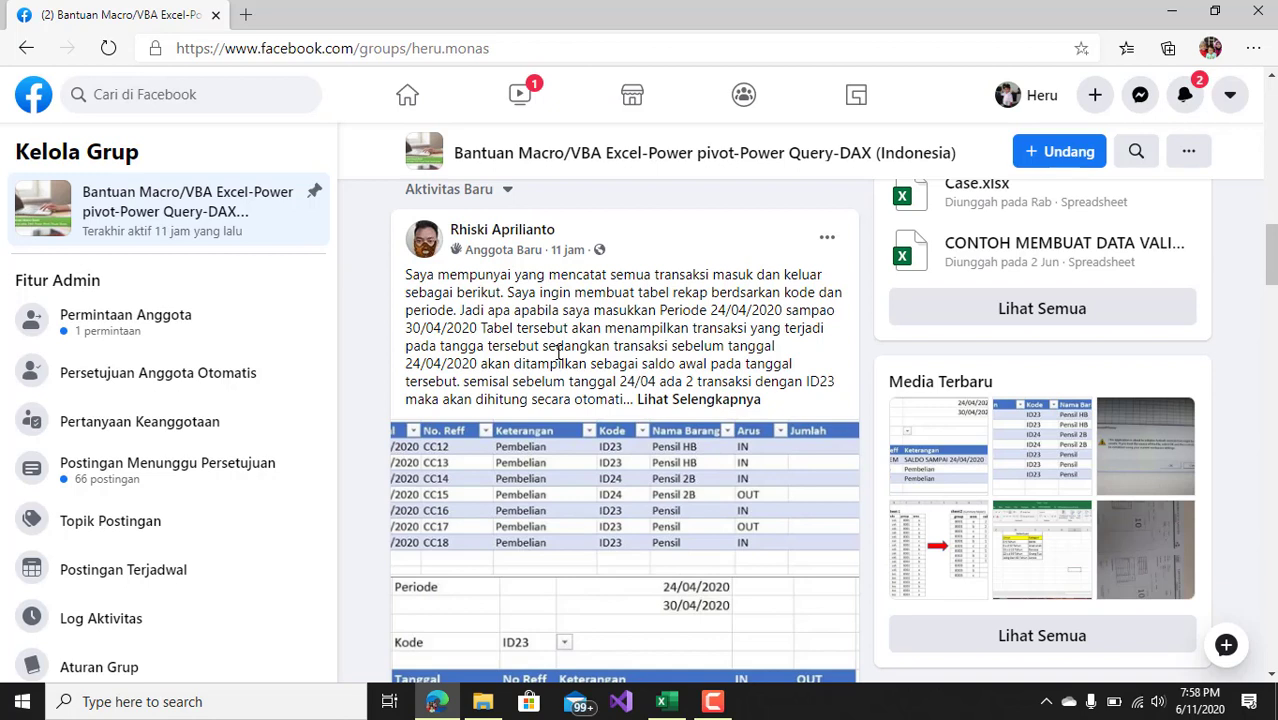
Step: Expand and read the full recap-table post, then return to the Excel workbook
click(659, 414)
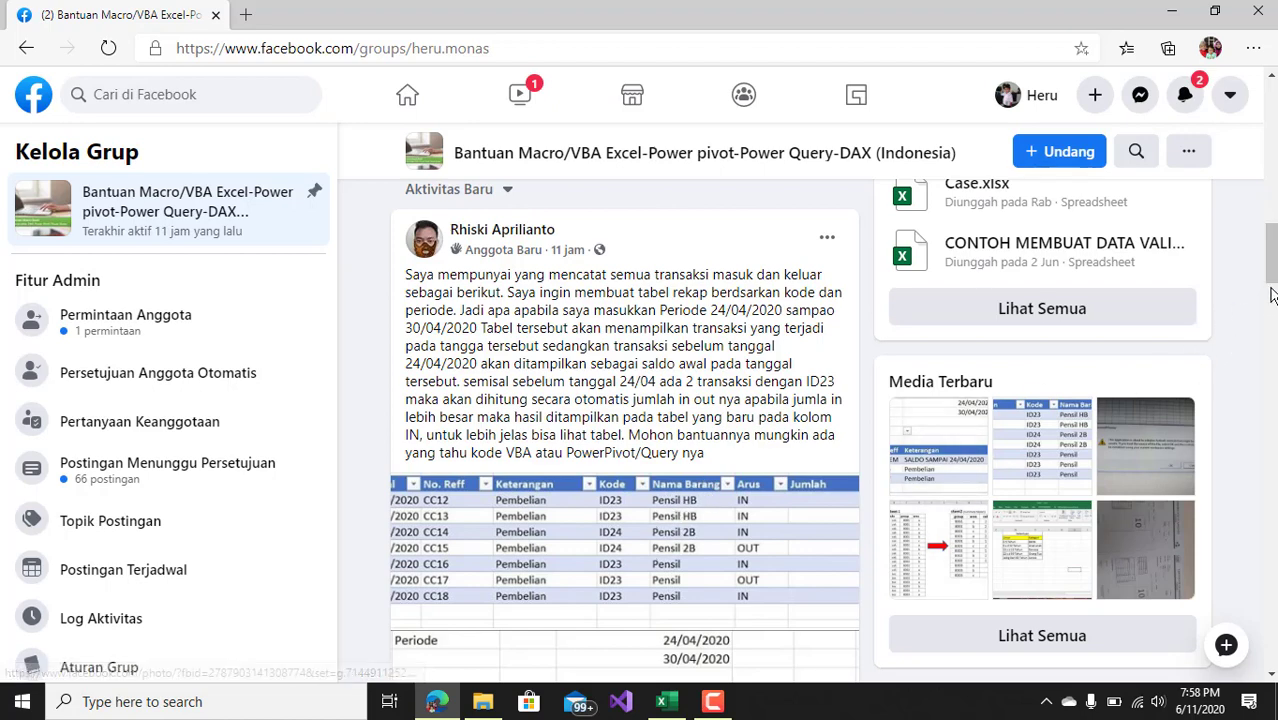
drag(1273, 275, 1273, 295)
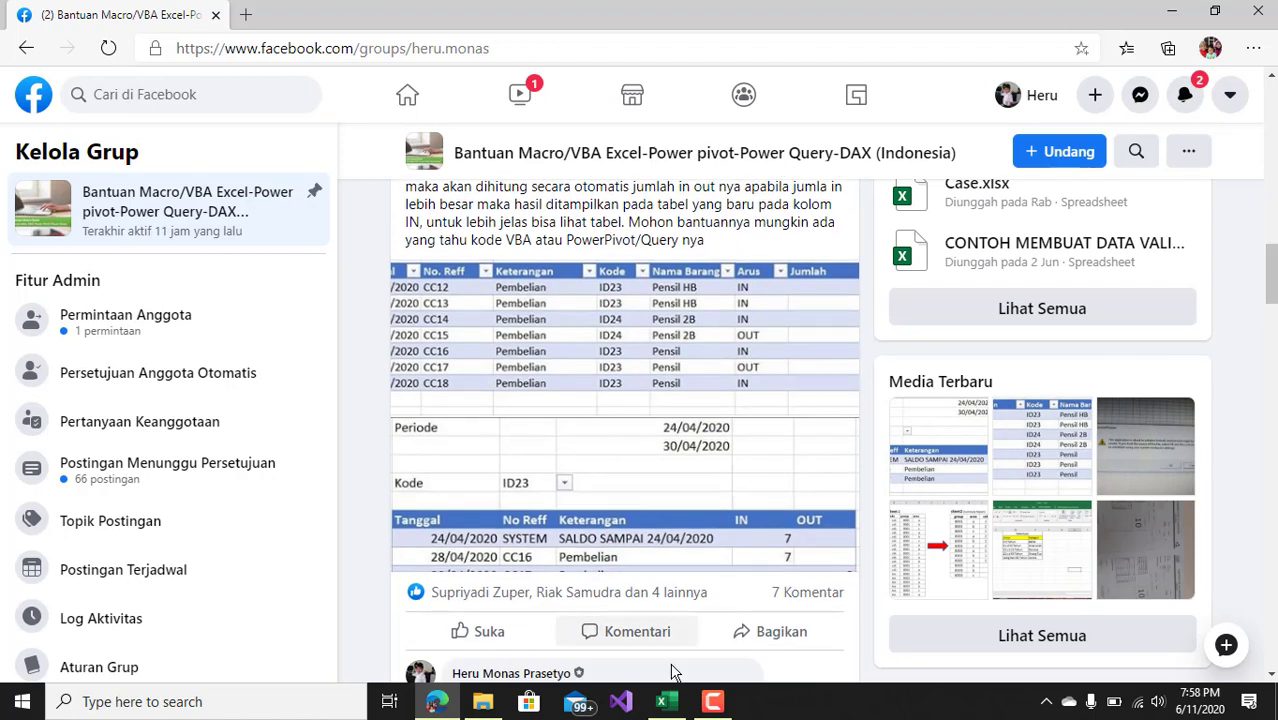
click(668, 703)
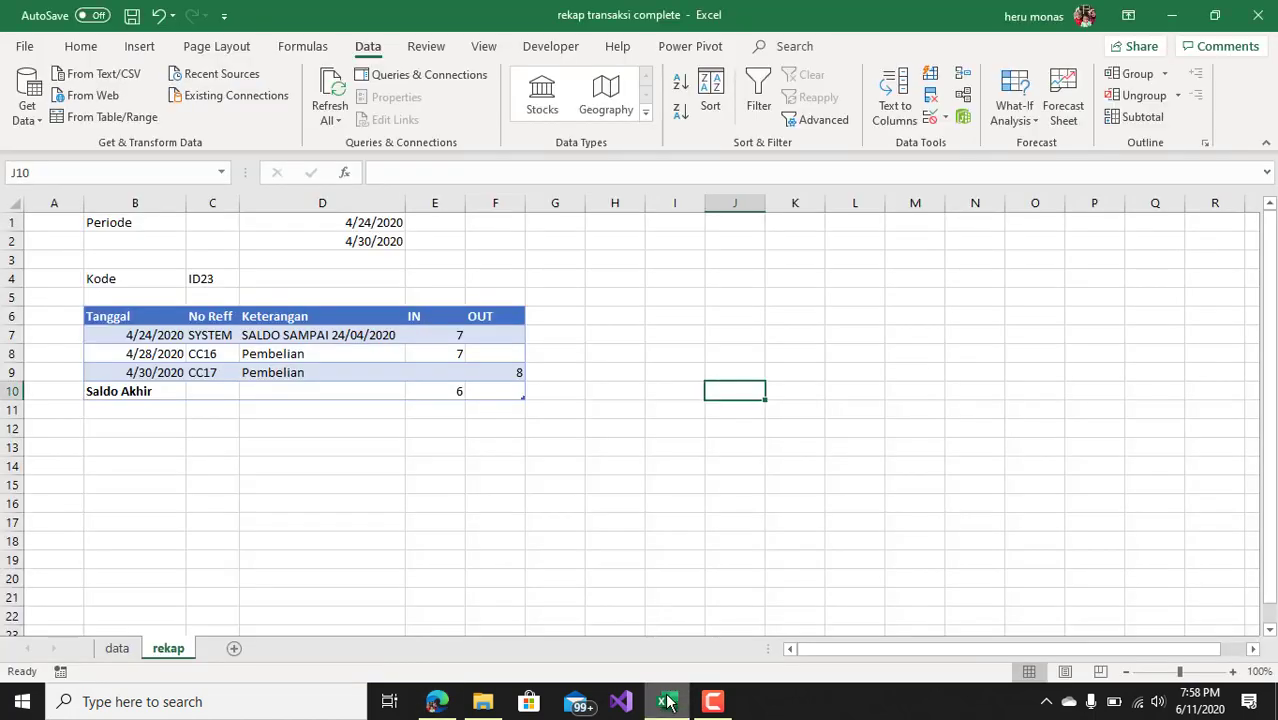
click(116, 647)
click(449, 511)
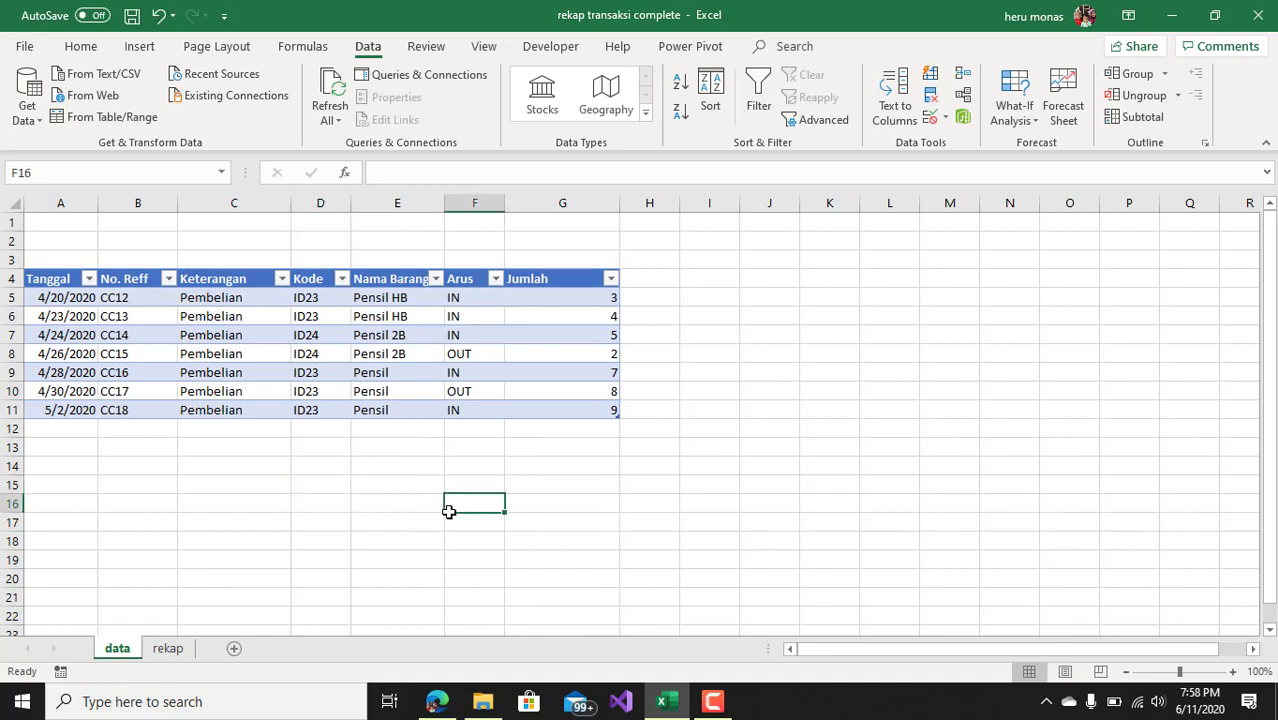
click(51, 238)
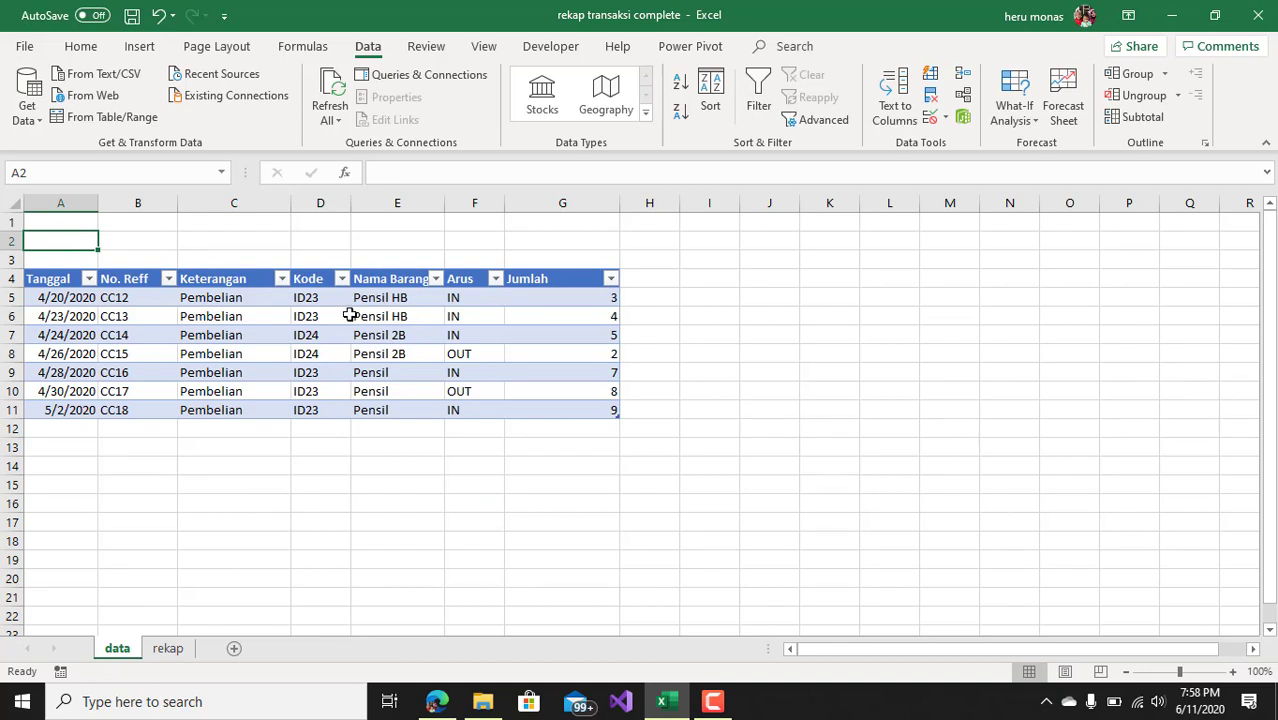
click(297, 366)
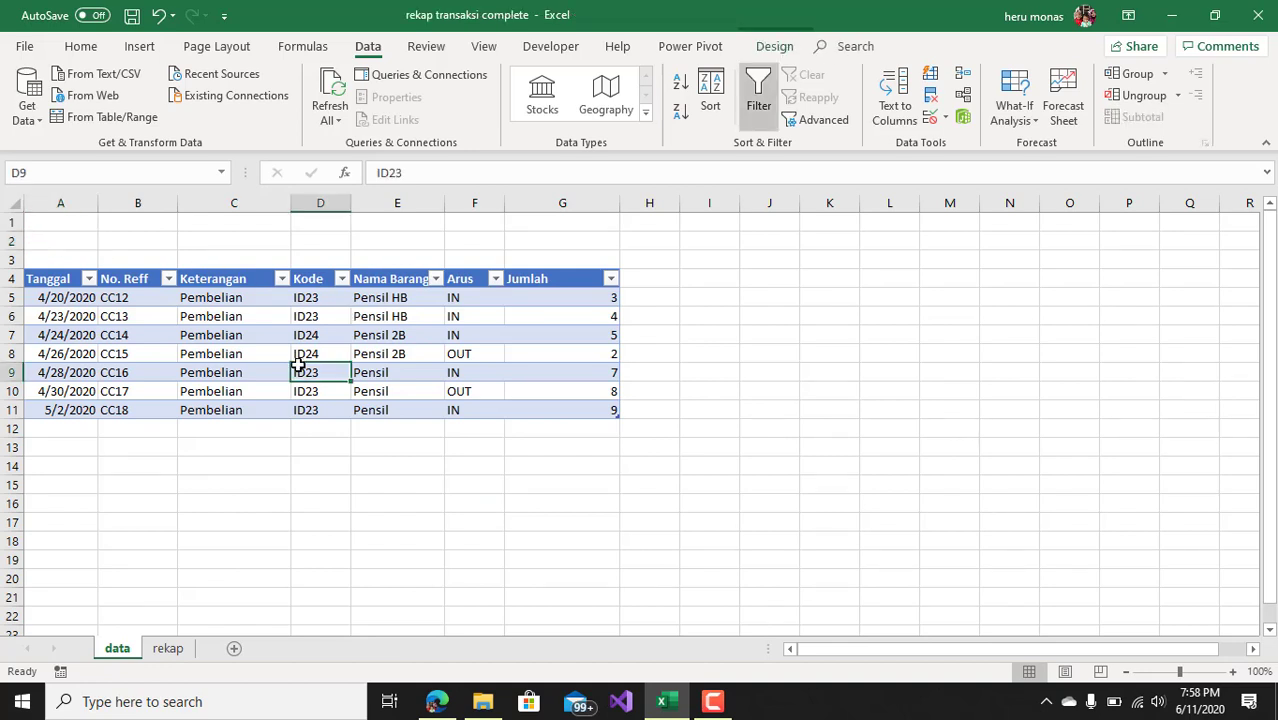
click(246, 353)
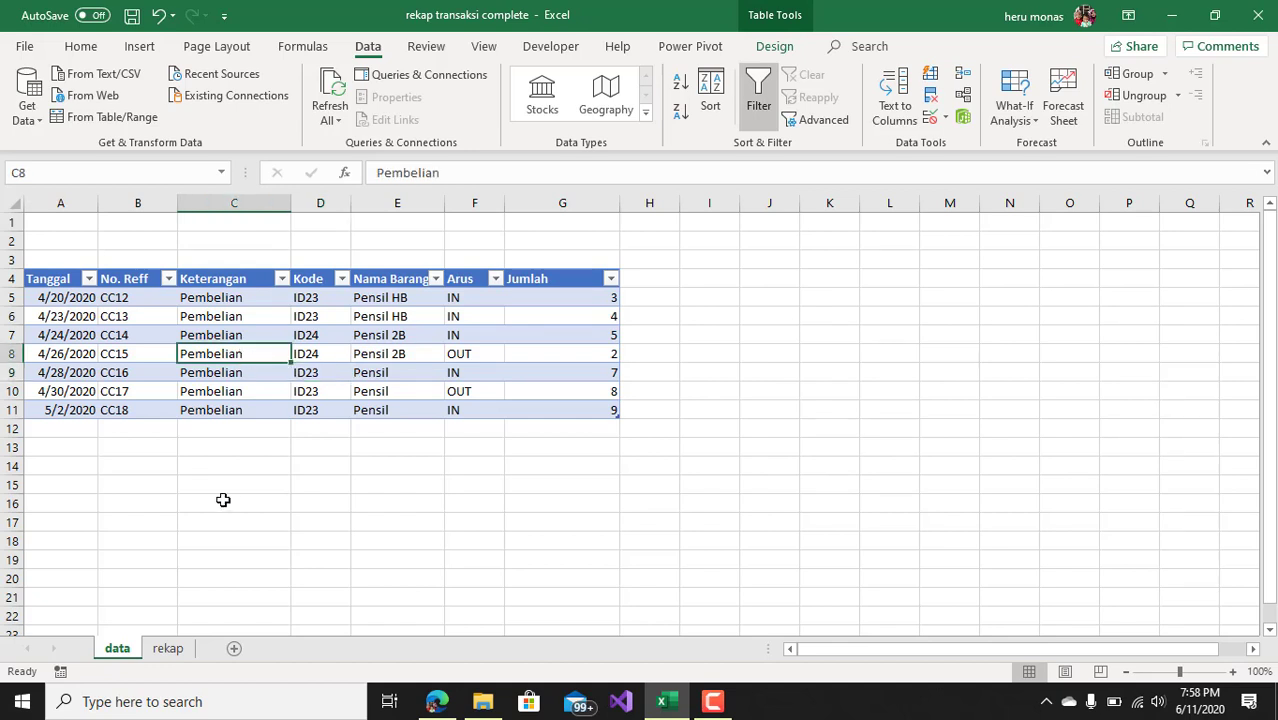
click(179, 651)
click(390, 520)
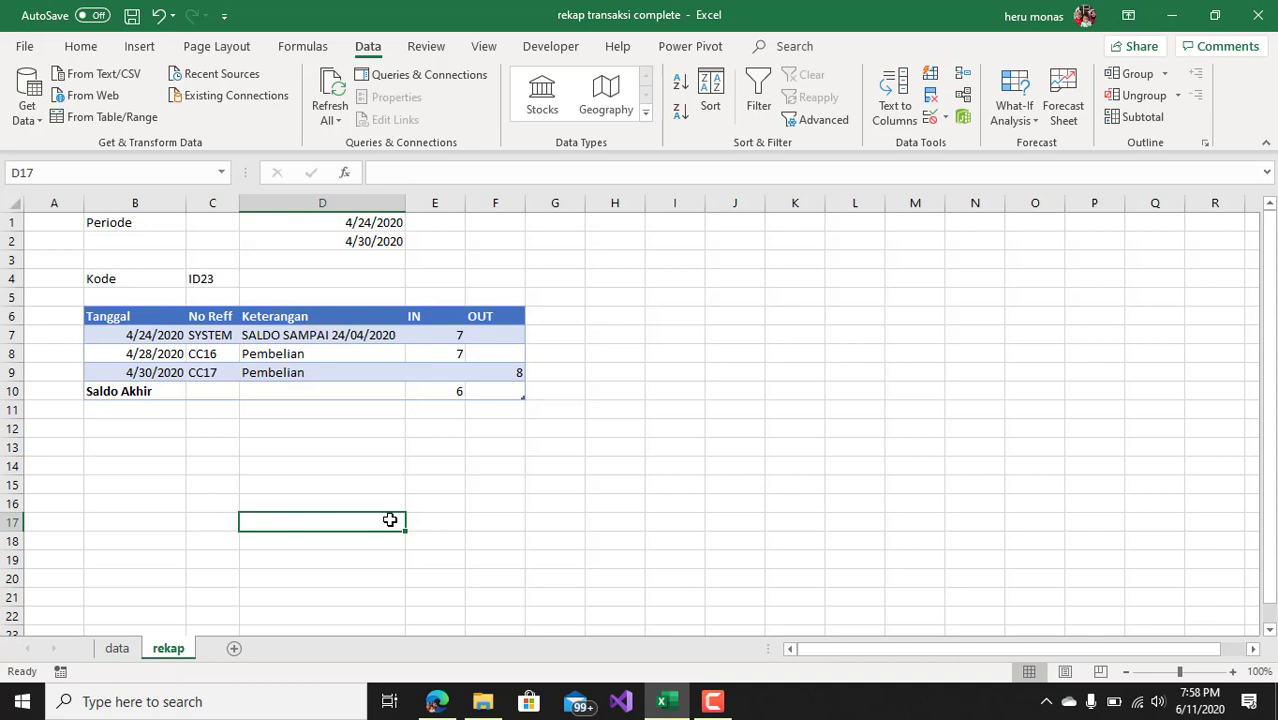
click(551, 481)
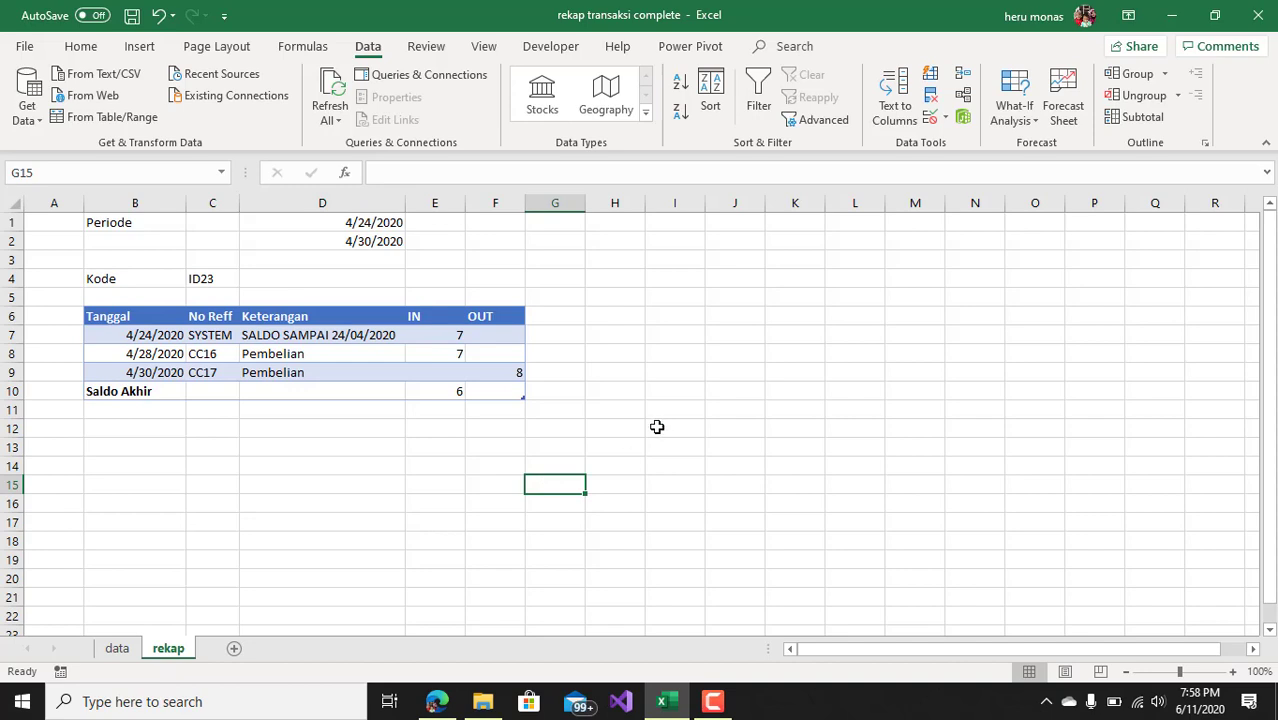
click(680, 226)
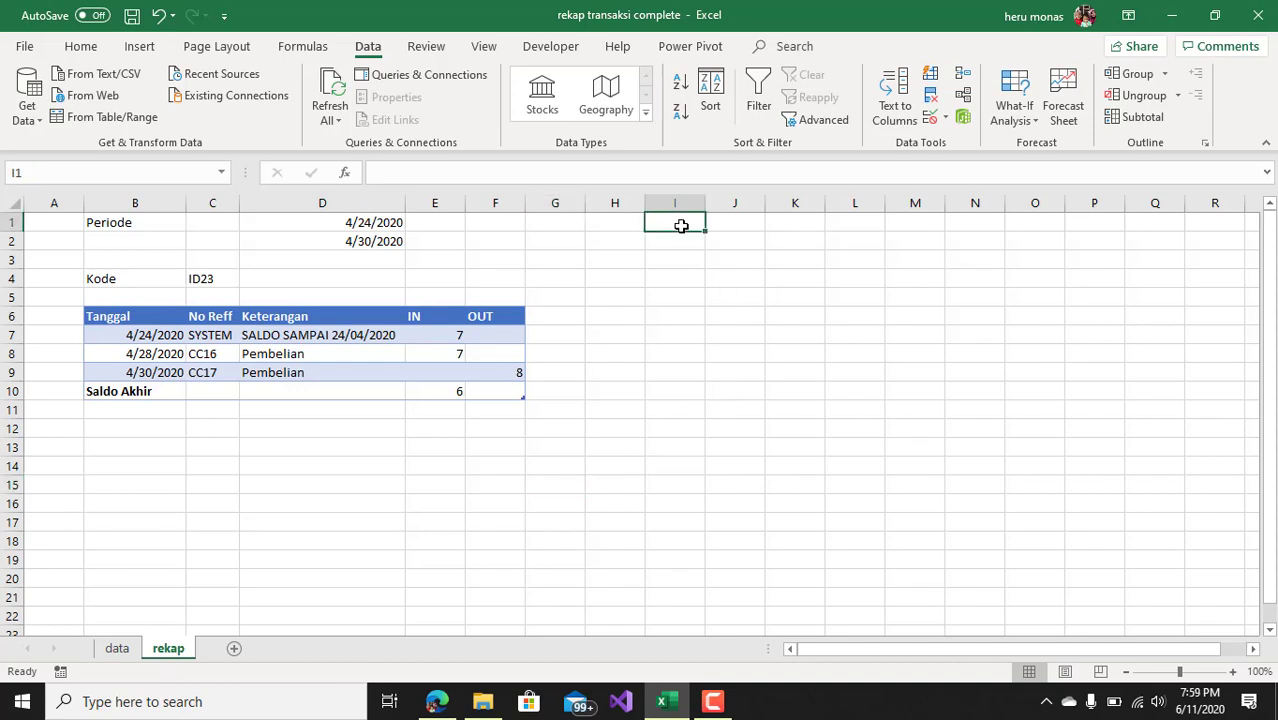
text(sdfsdsdds)
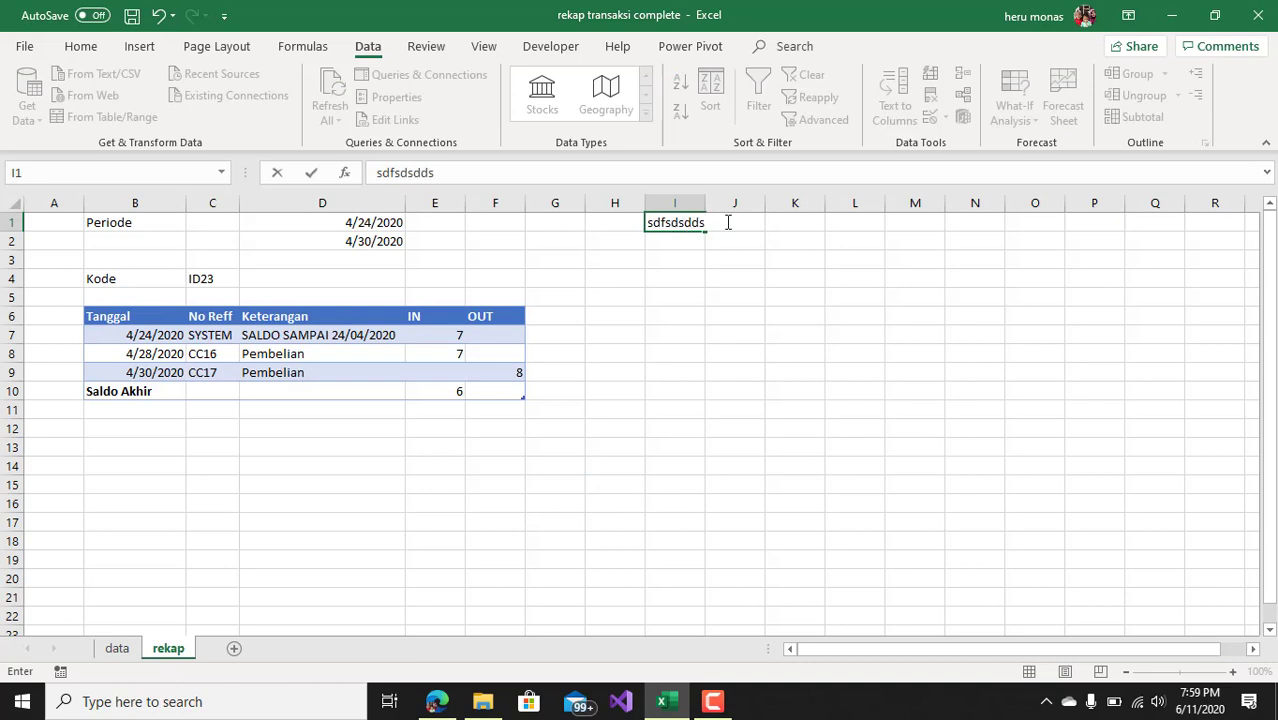
click(749, 234)
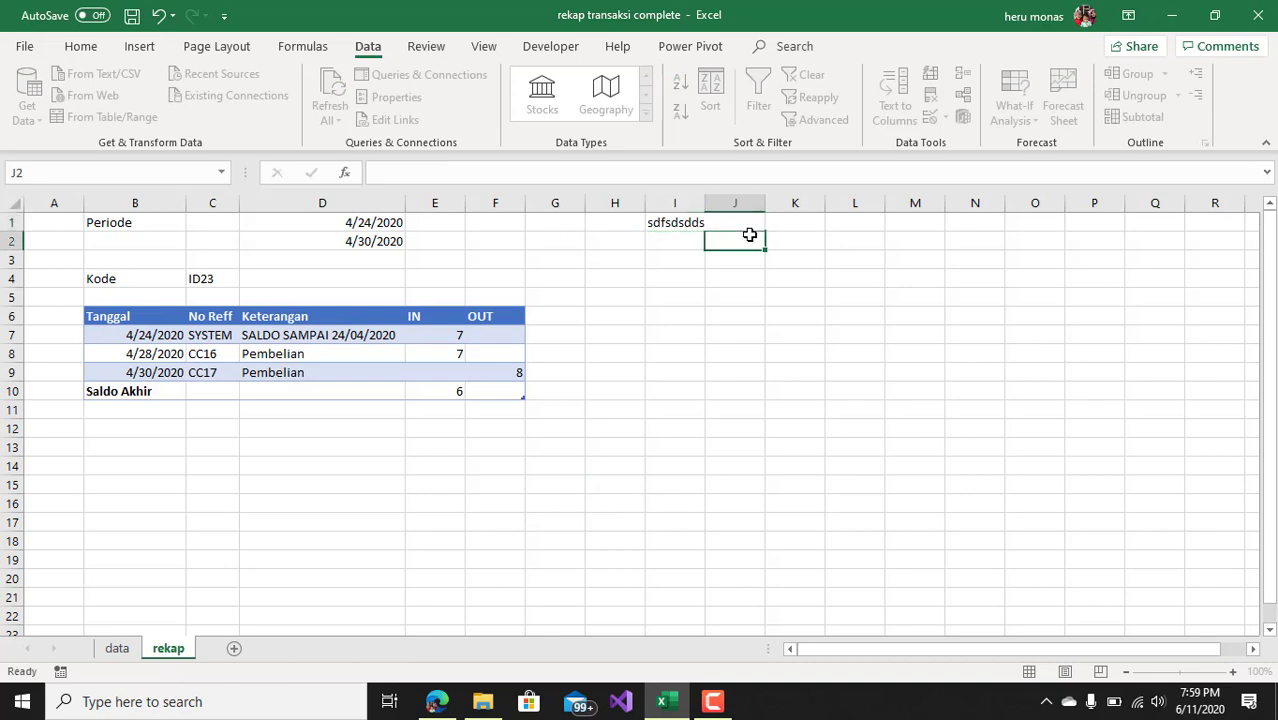
click(747, 222)
text(sgsdg)
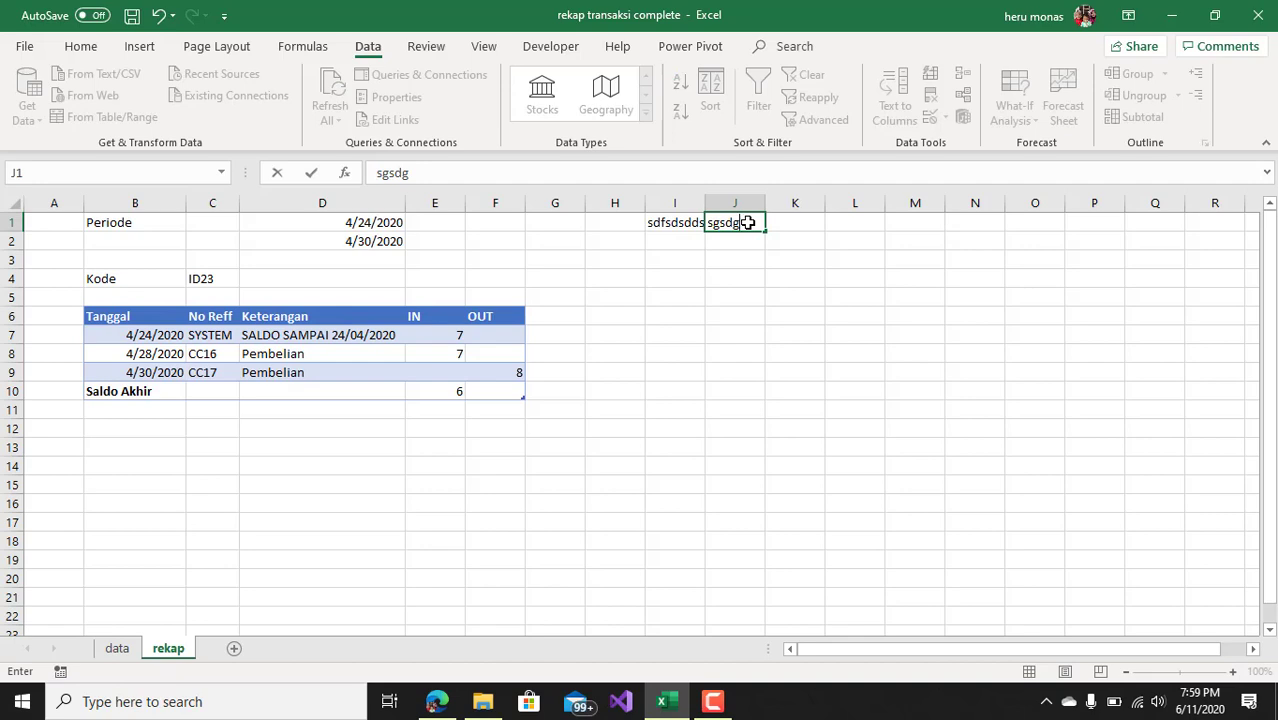
click(702, 308)
click(838, 309)
click(899, 281)
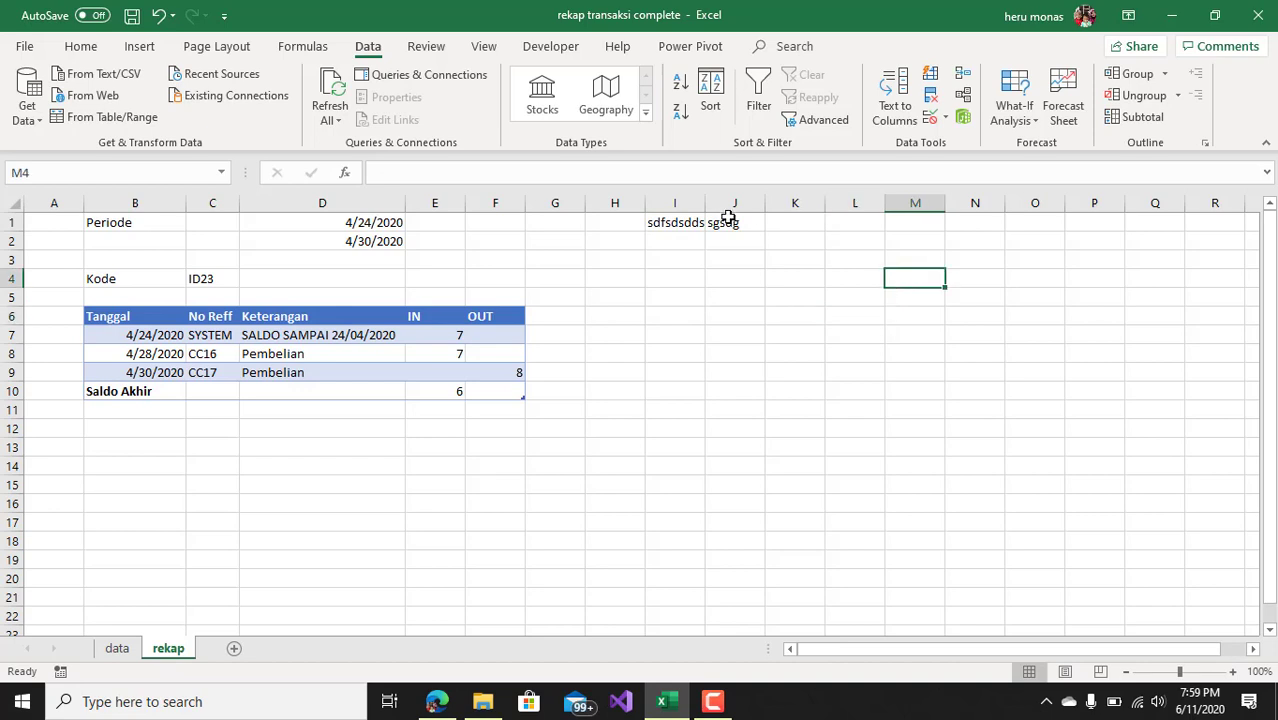
drag(681, 221, 716, 230)
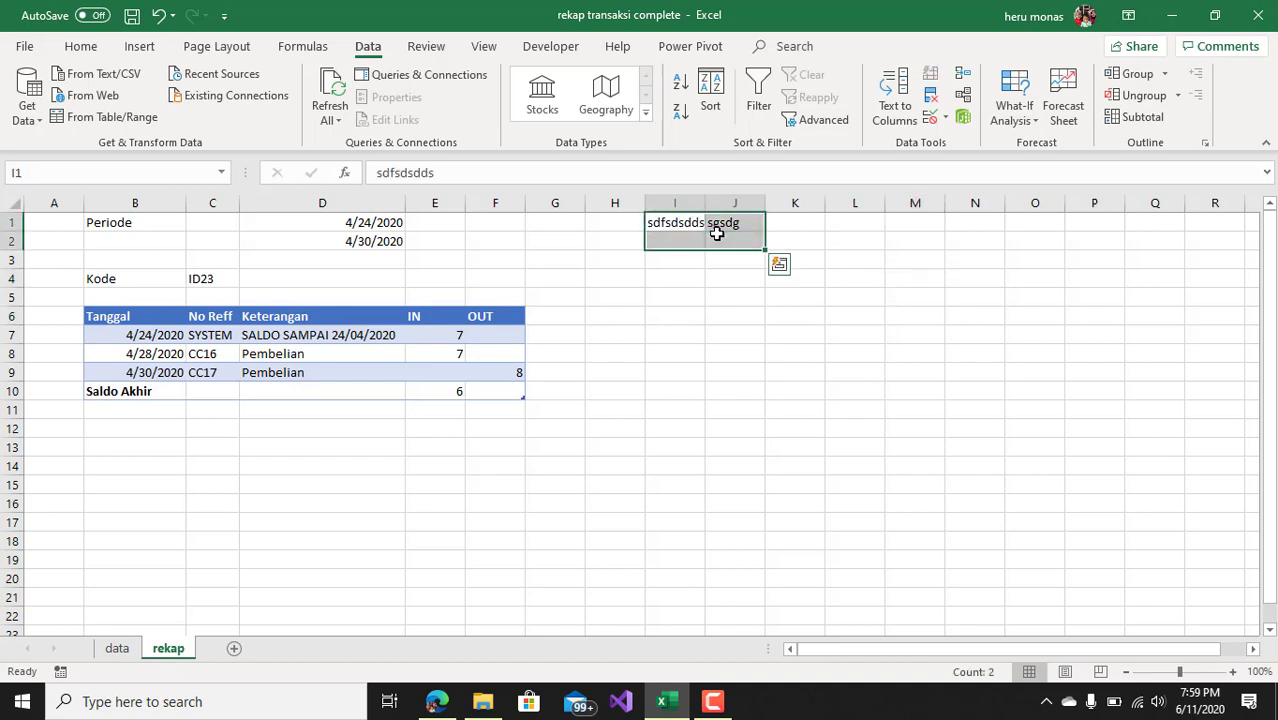
key(Delete)
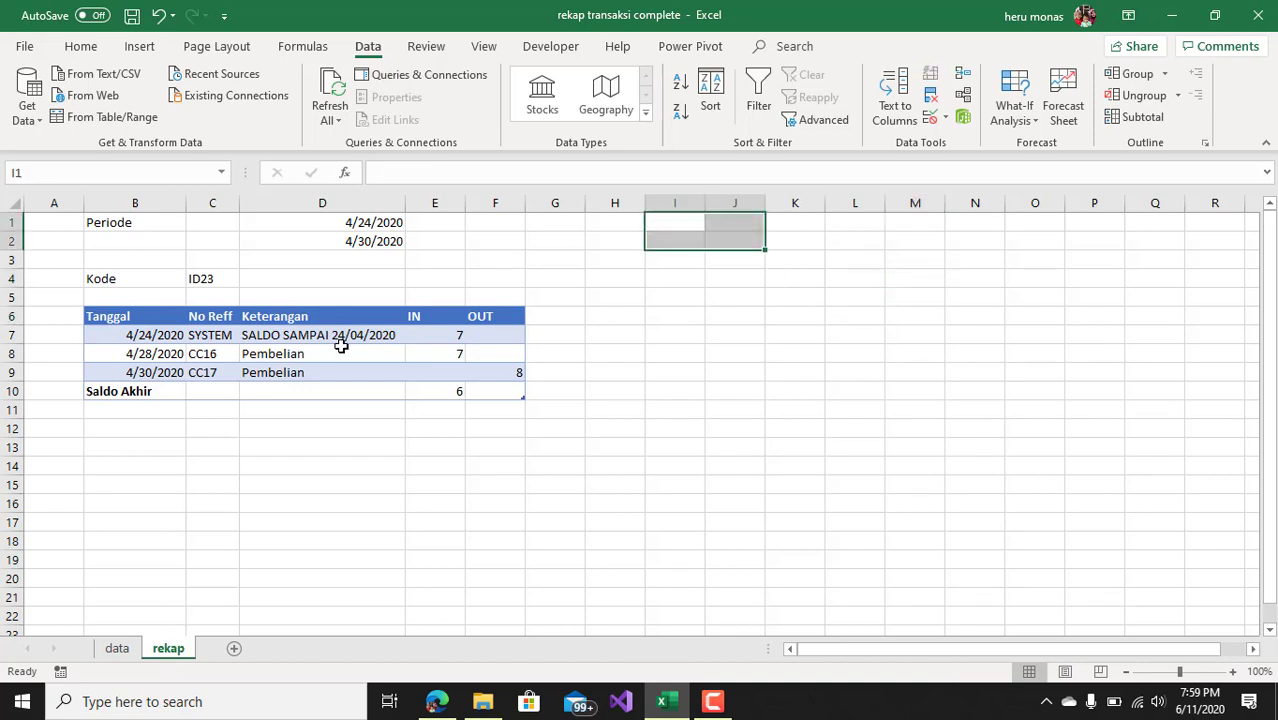
click(160, 334)
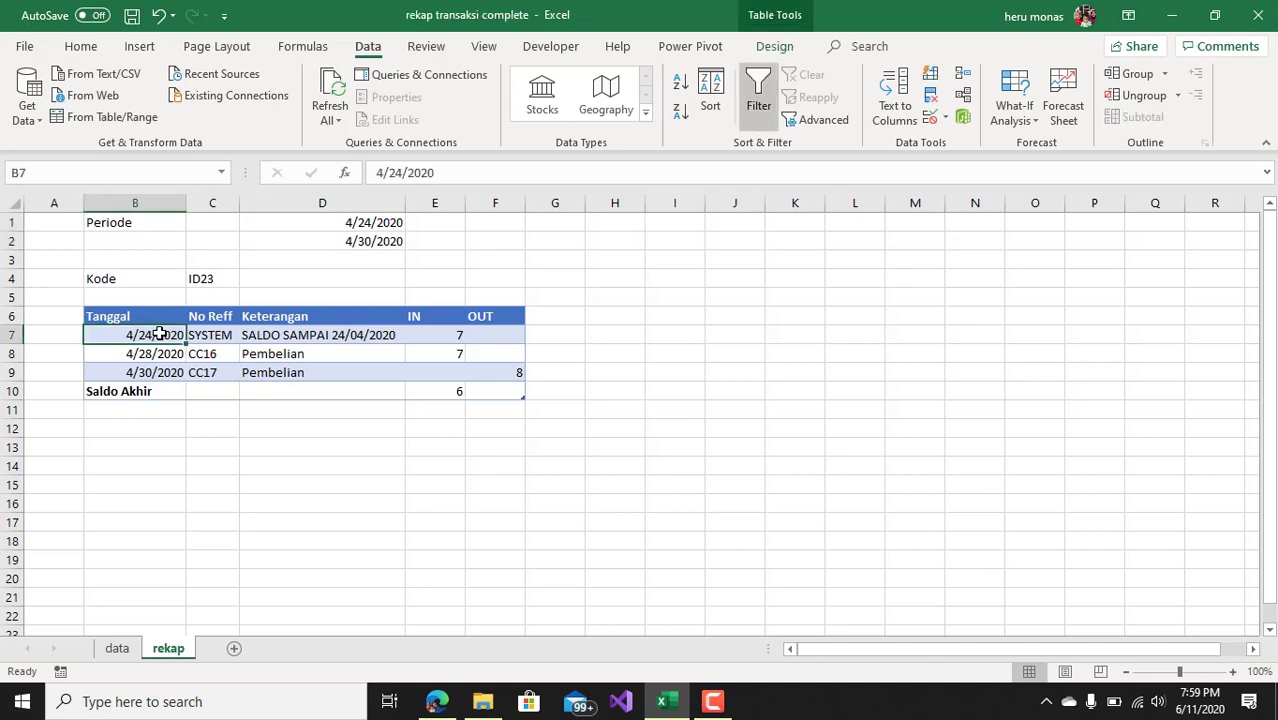
click(213, 337)
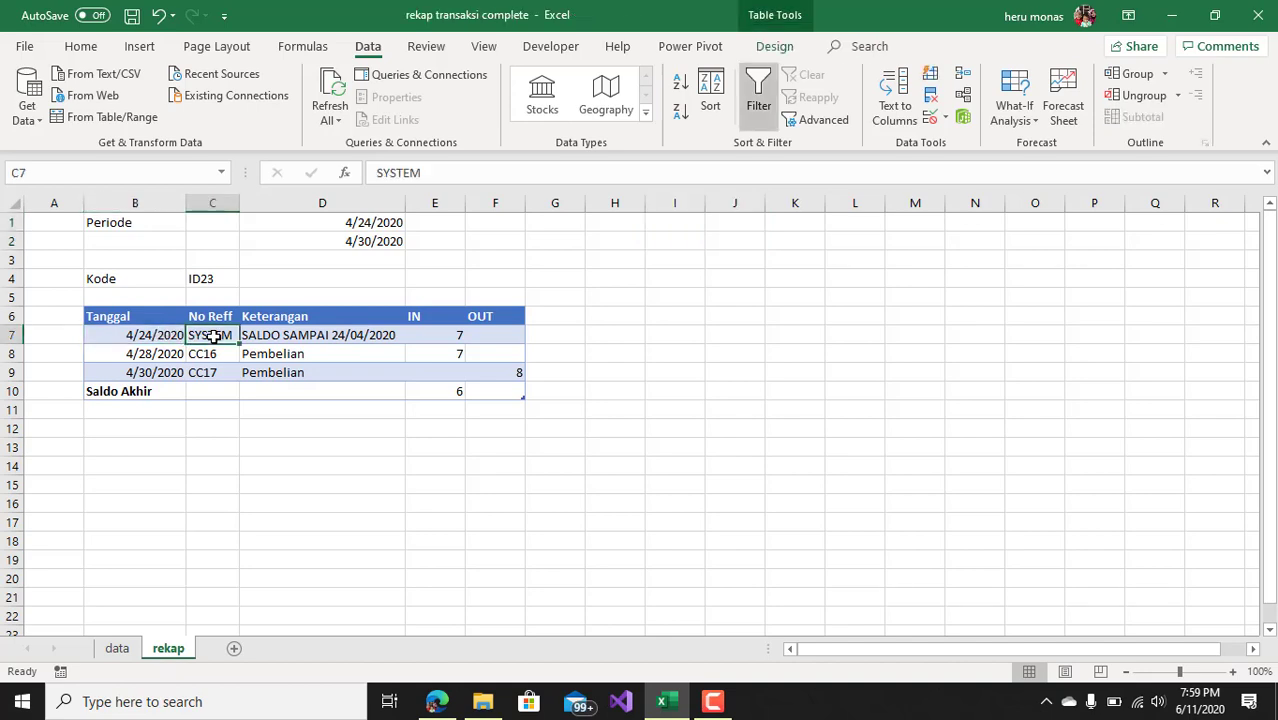
click(282, 337)
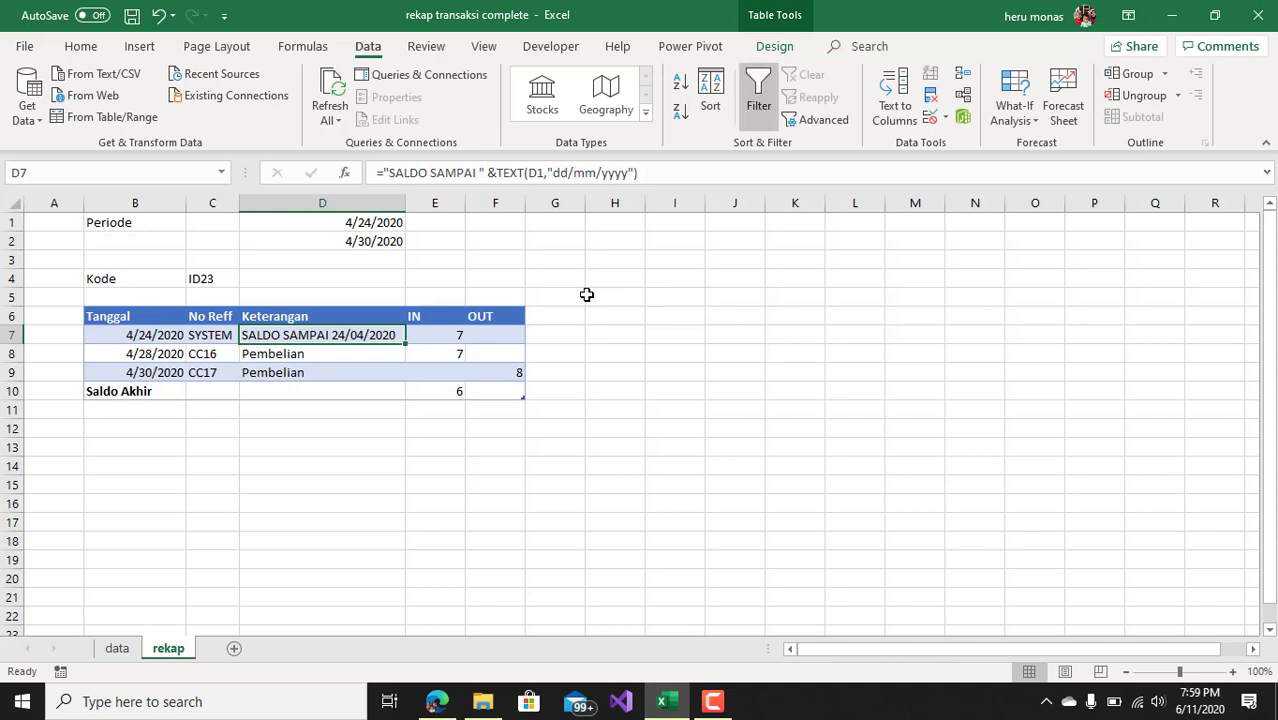
click(587, 294)
click(640, 356)
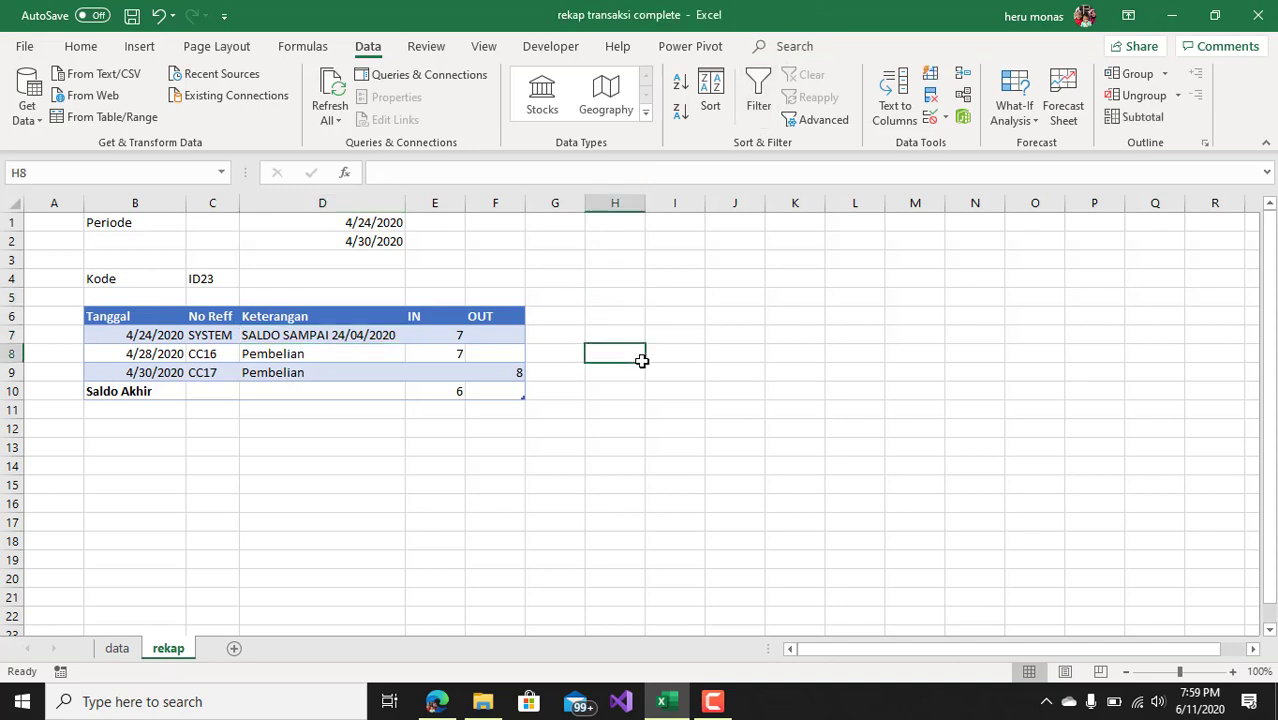
click(830, 276)
click(762, 368)
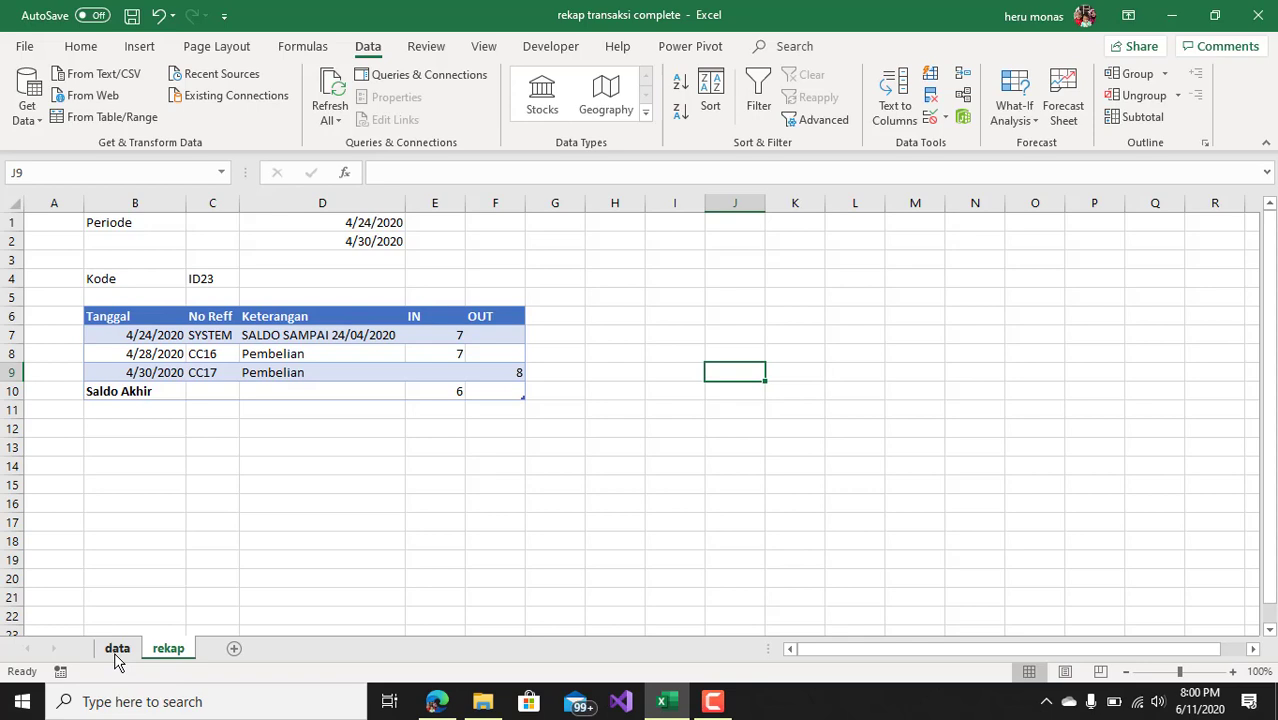
Step: Switch to the data sheet and select a cell inside its seven-row transactions table
click(117, 649)
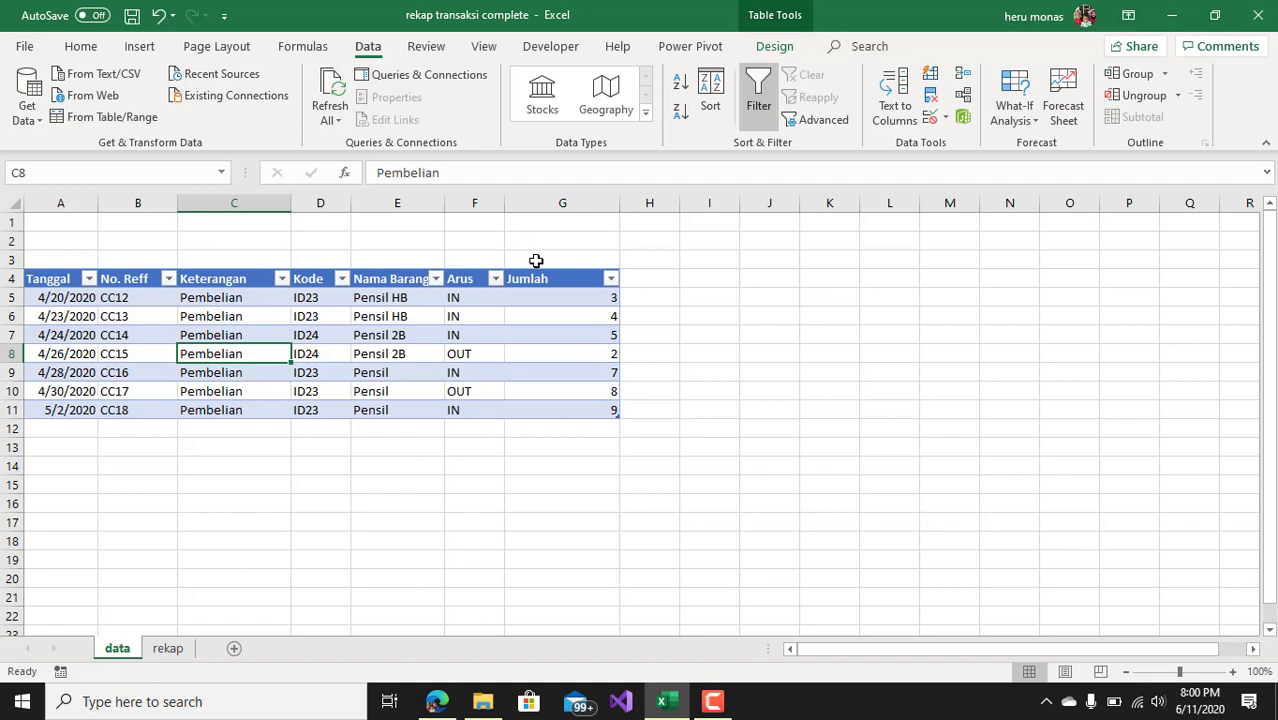
click(379, 334)
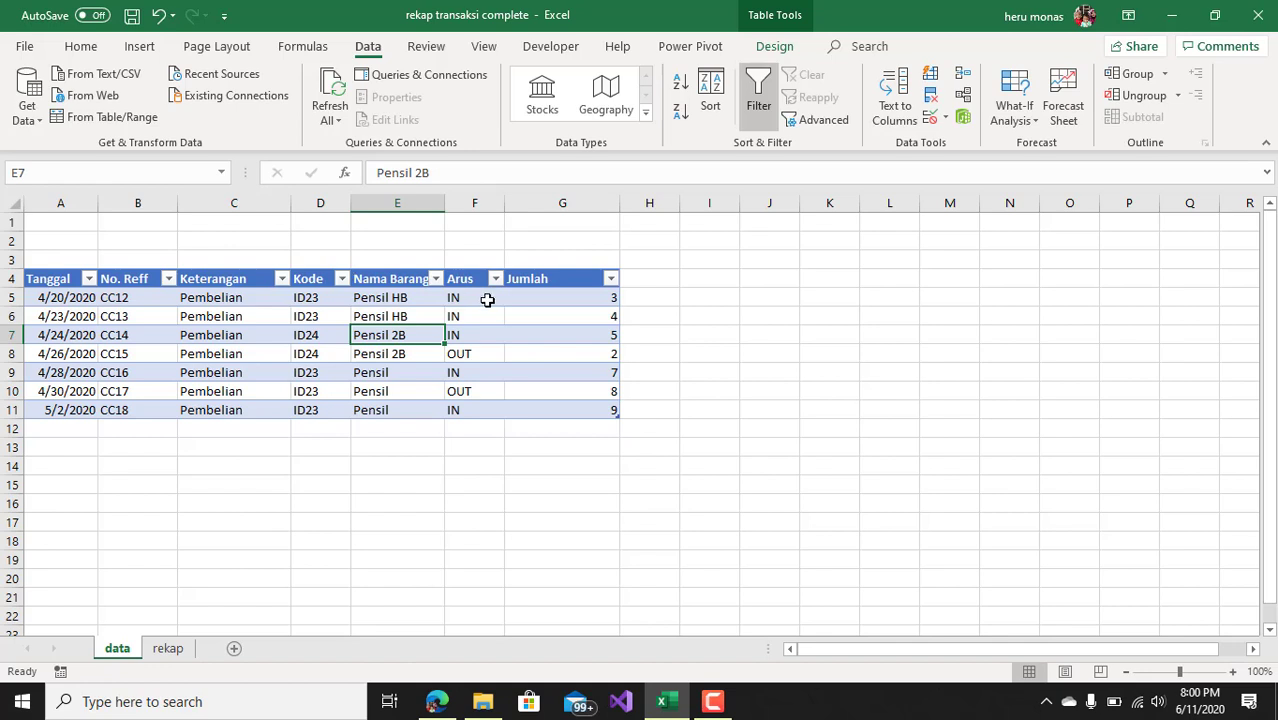
click(248, 335)
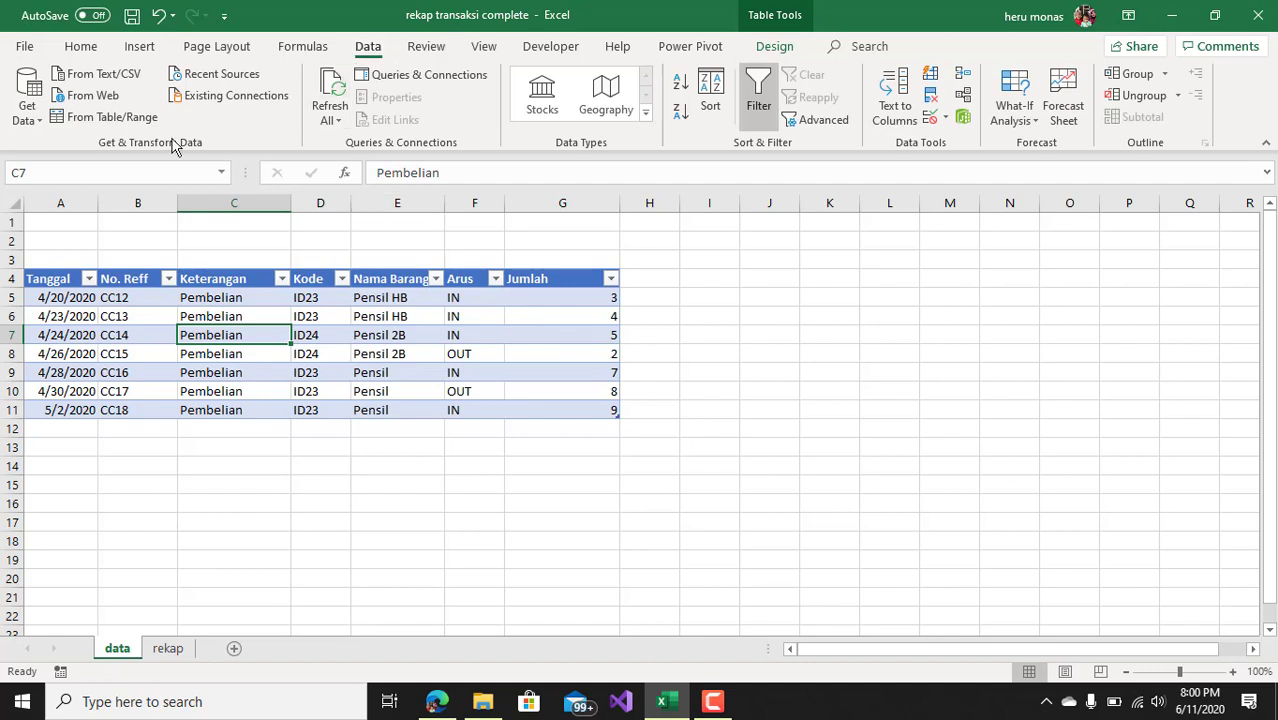
Step: Create a query from Table1 and reposition the Power Query Editor so Query Settings shows
click(119, 118)
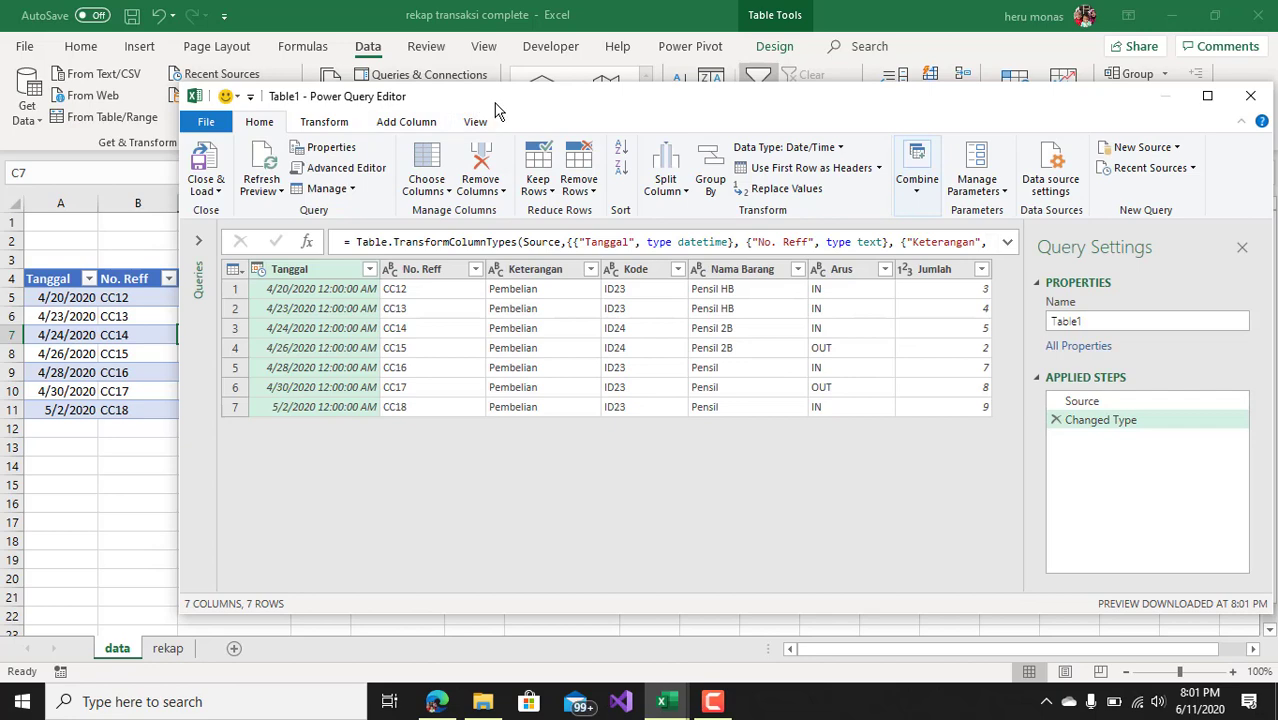
drag(494, 103, 431, 60)
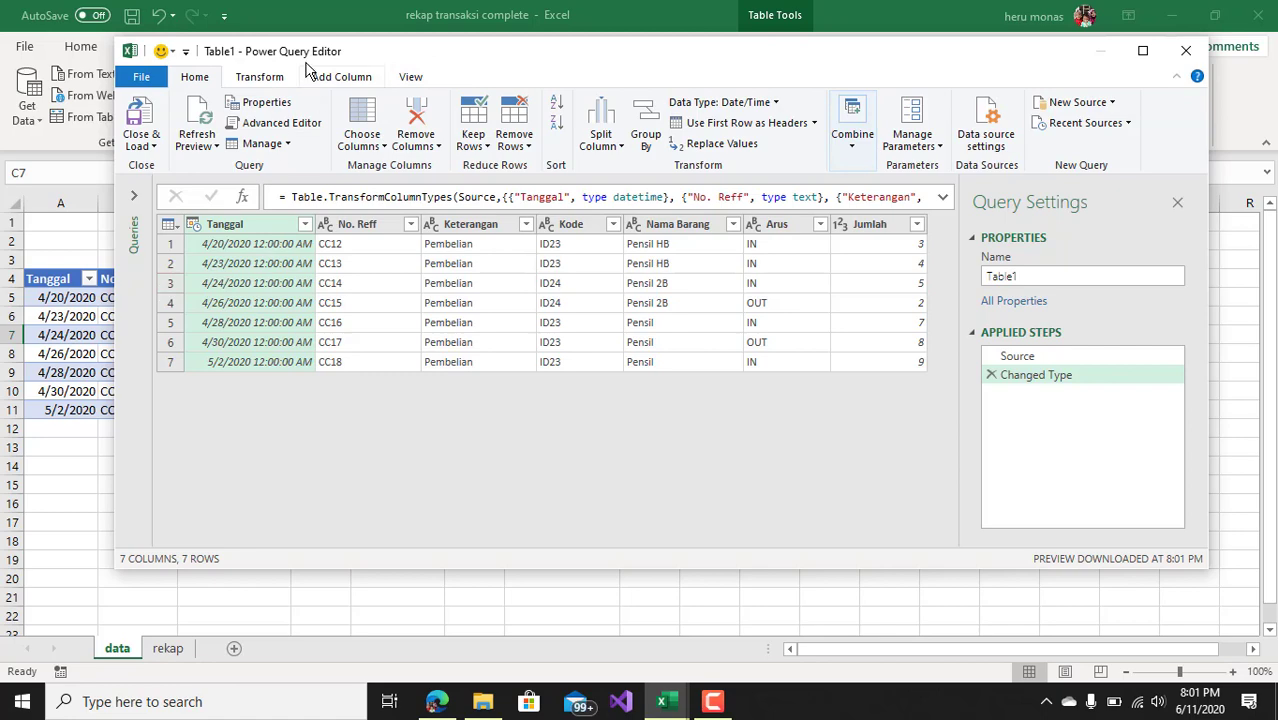
drag(305, 51, 483, 35)
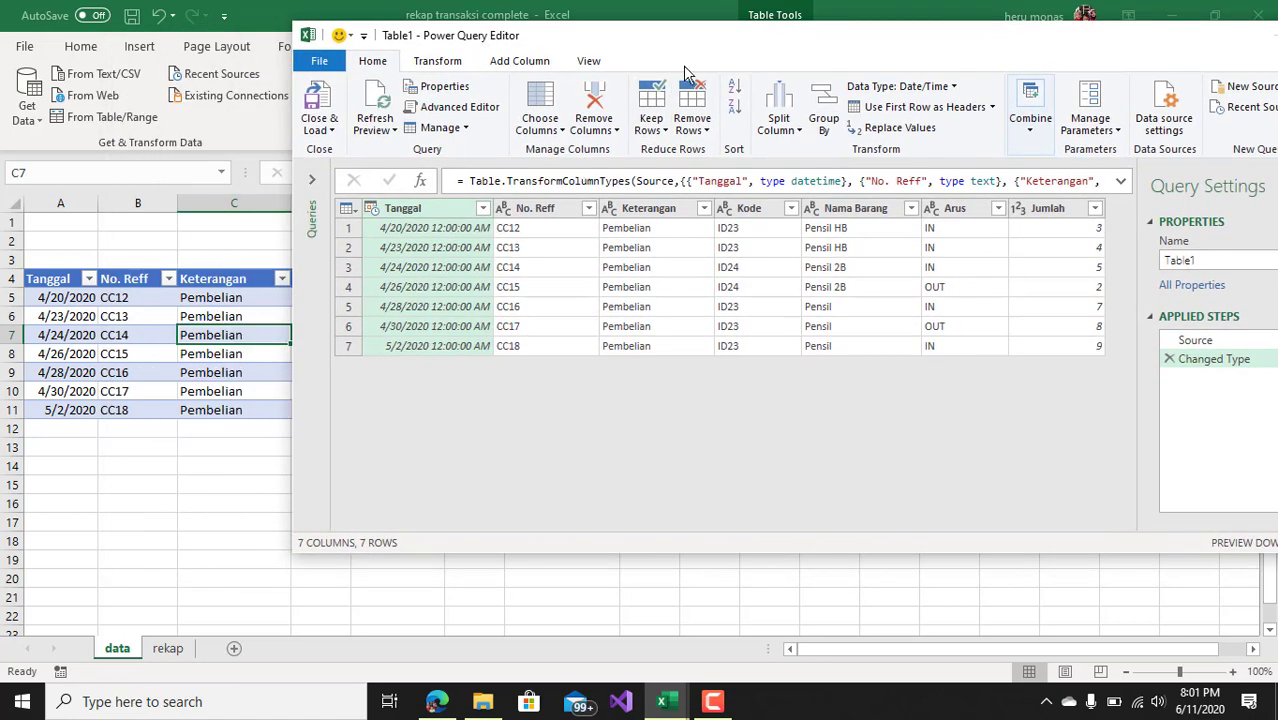
drag(755, 38, 573, 28)
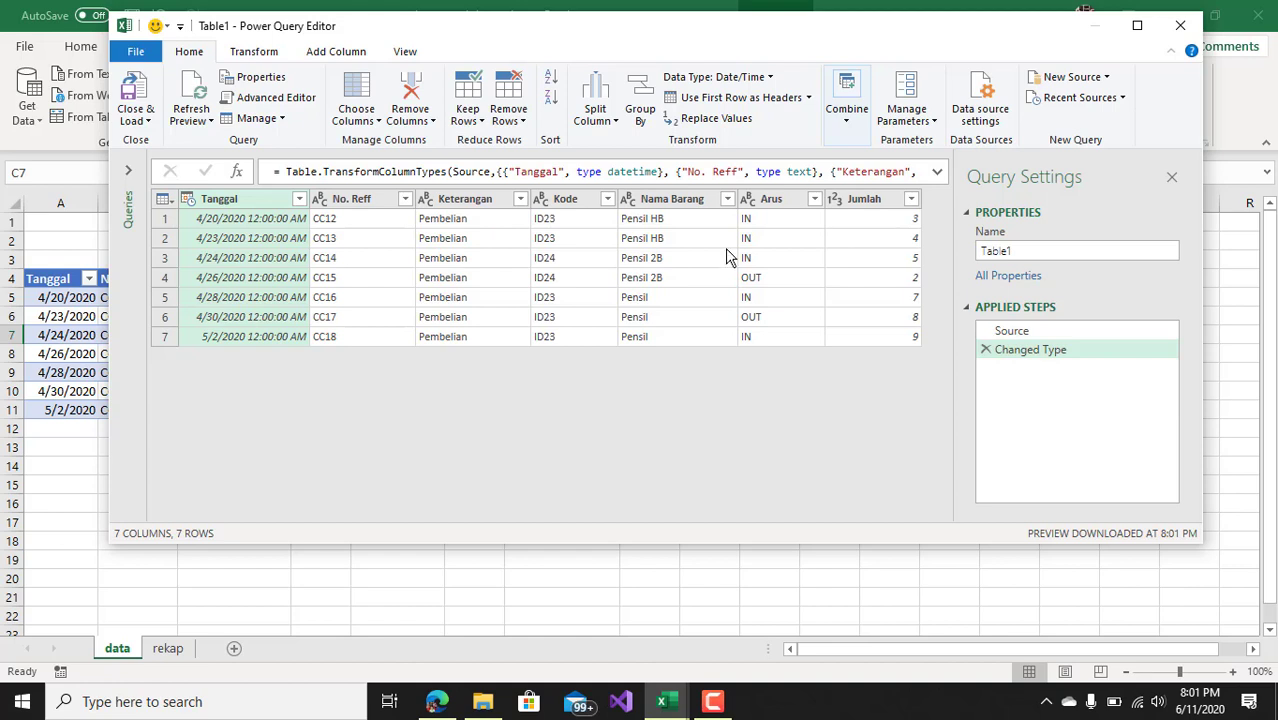
click(340, 53)
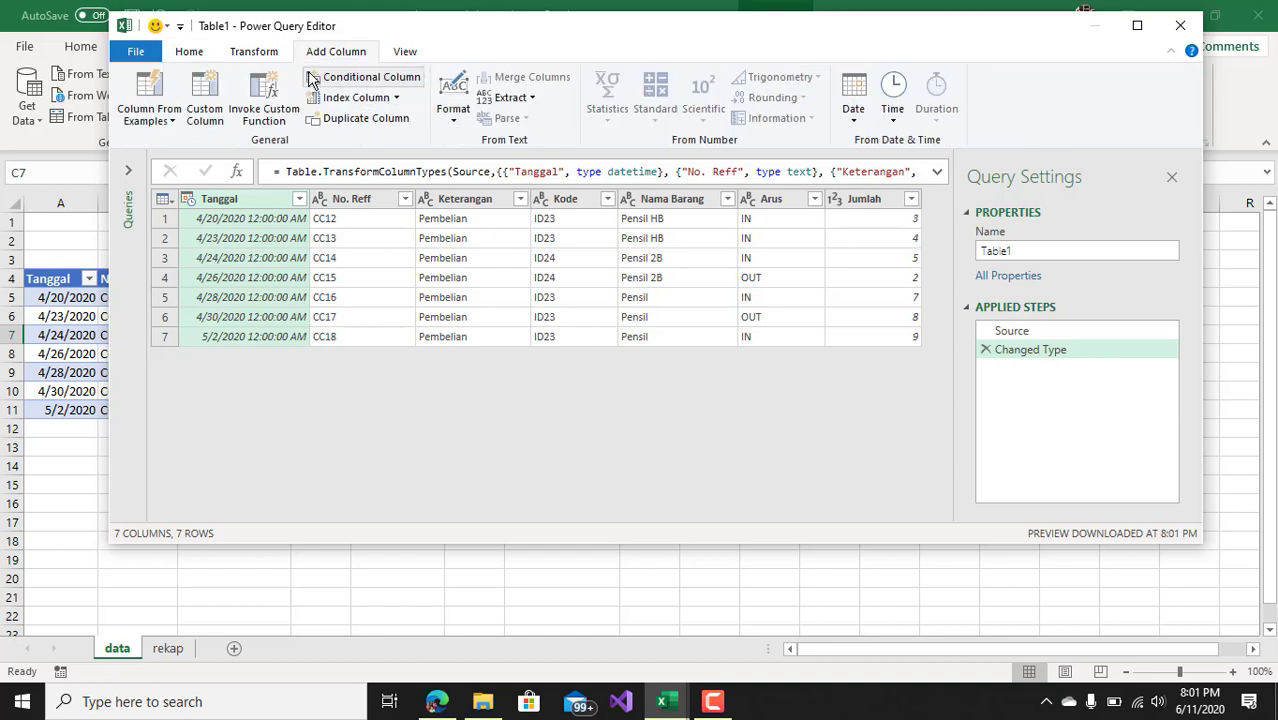
click(196, 121)
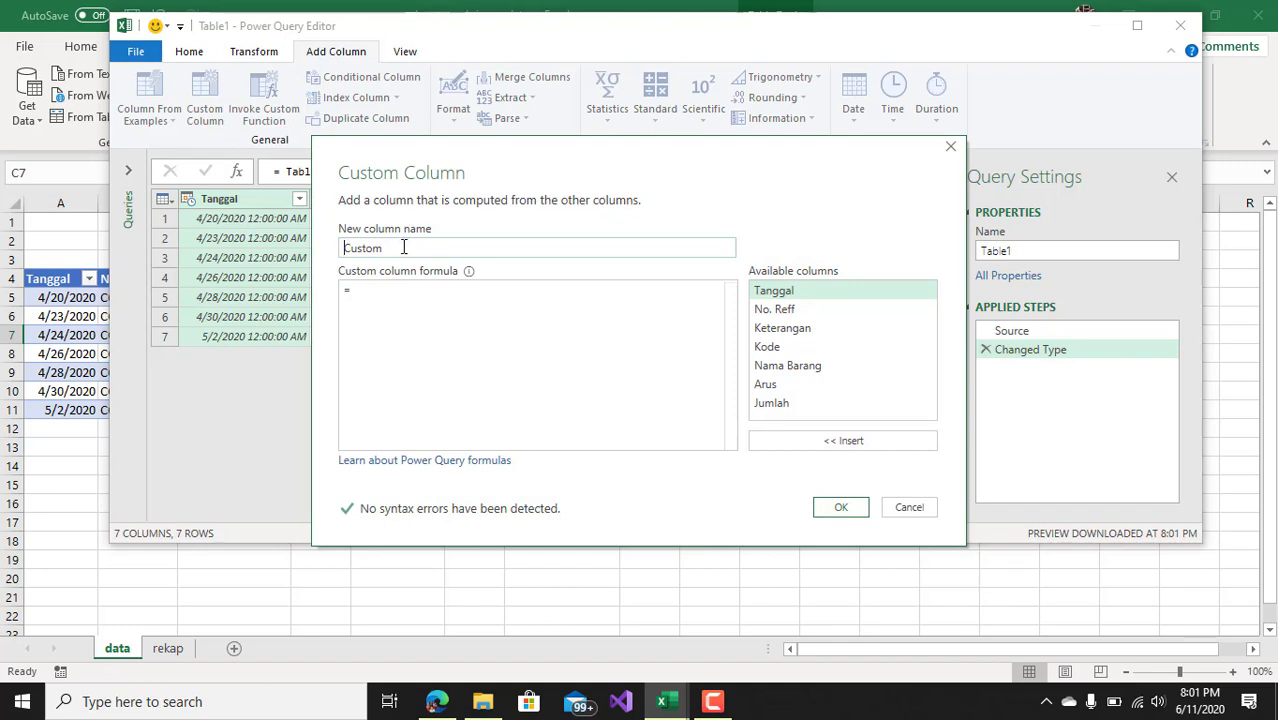
click(404, 247)
double_click(347, 248)
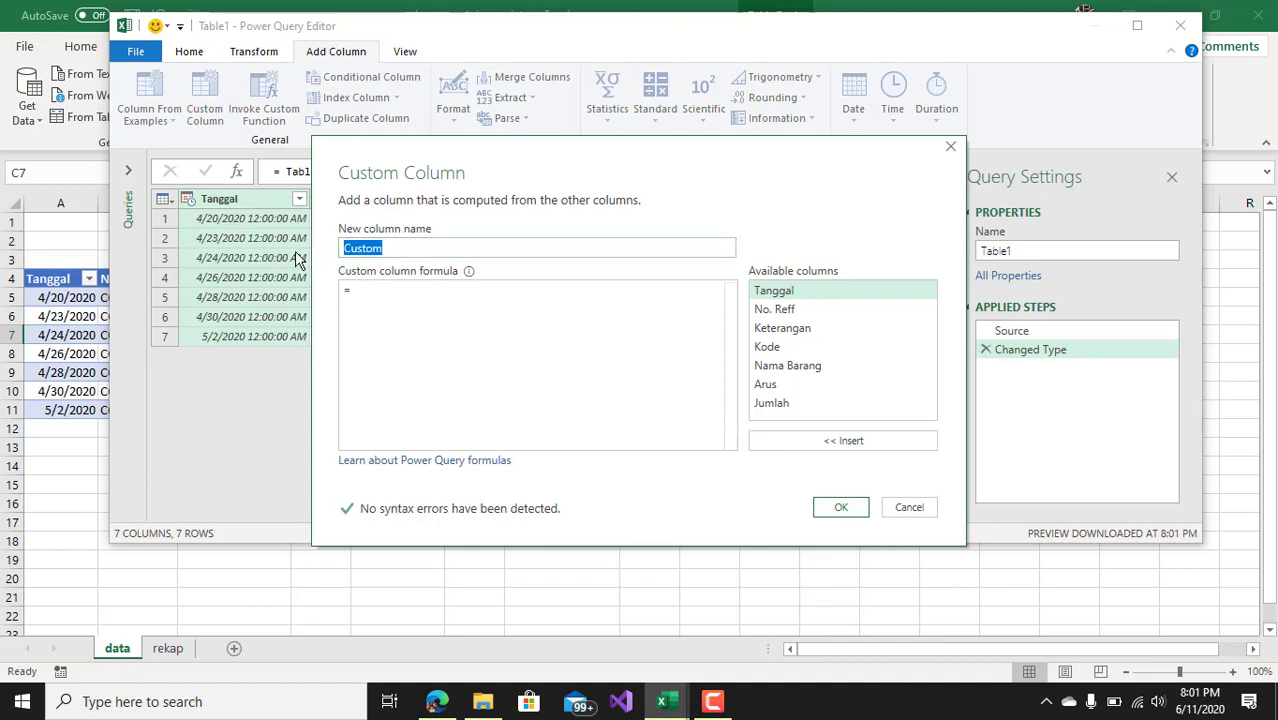
text(tes)
click(387, 297)
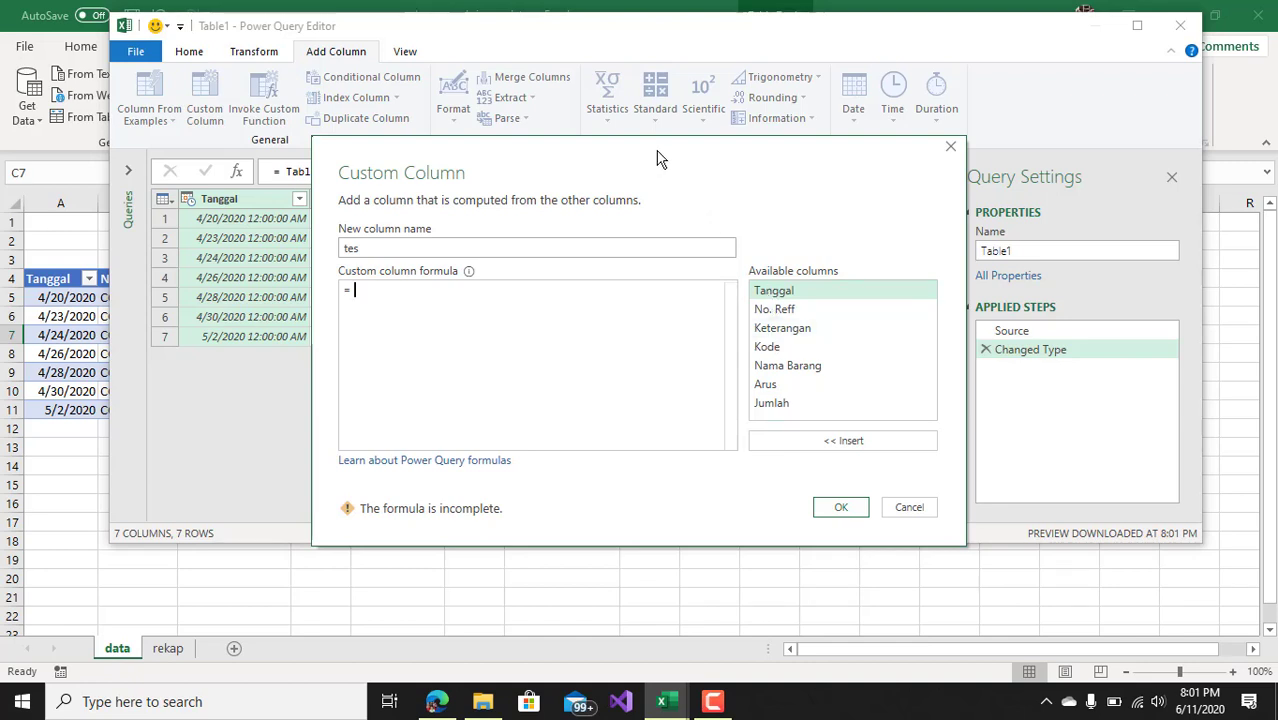
drag(658, 158, 825, 145)
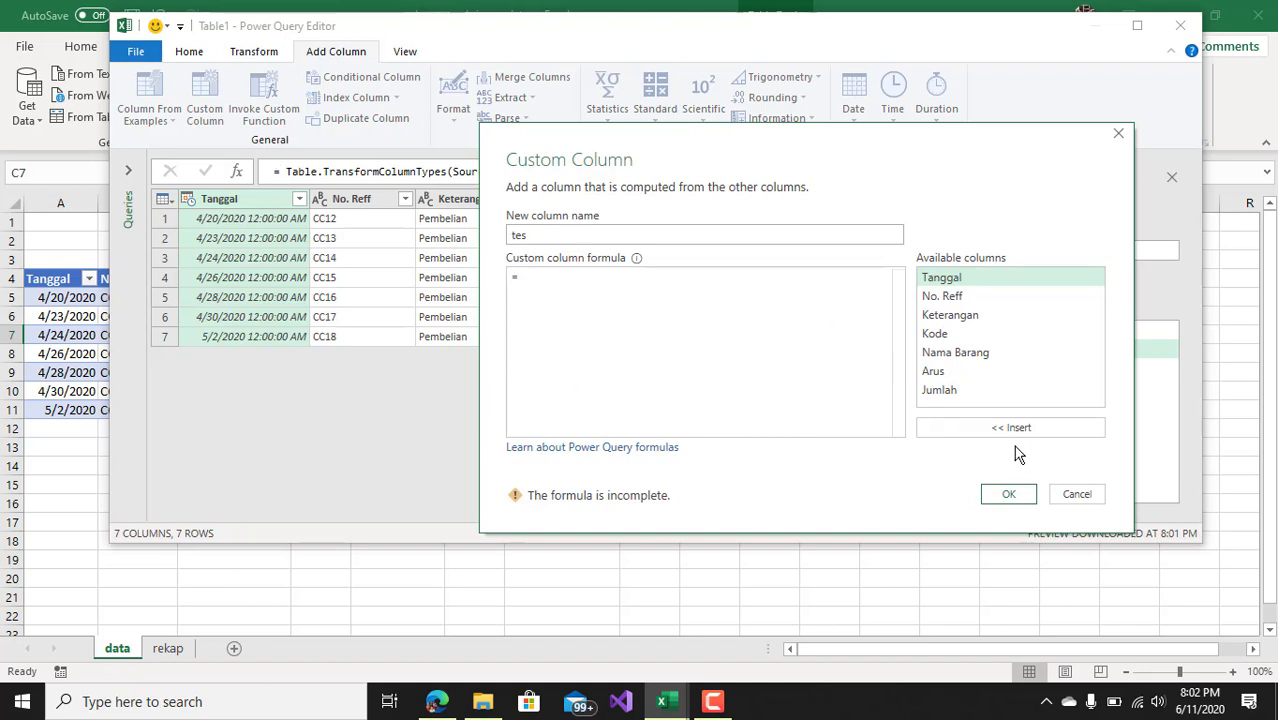
click(1077, 495)
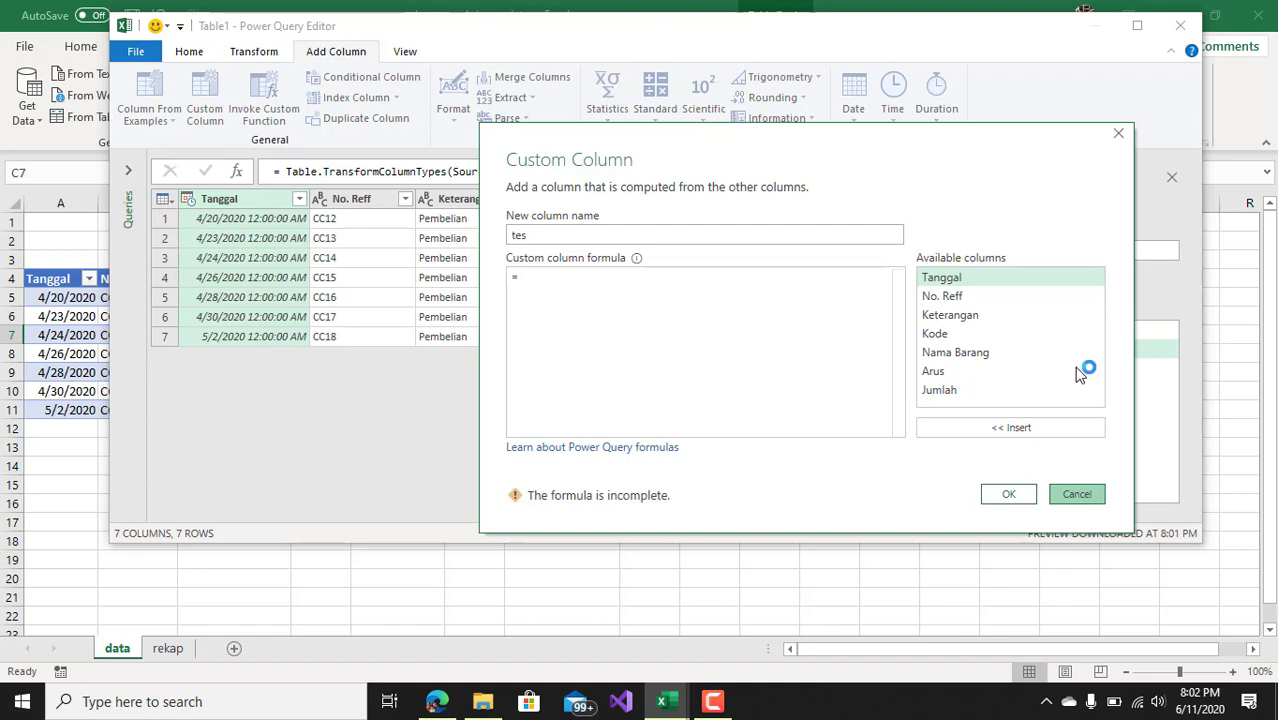
click(749, 381)
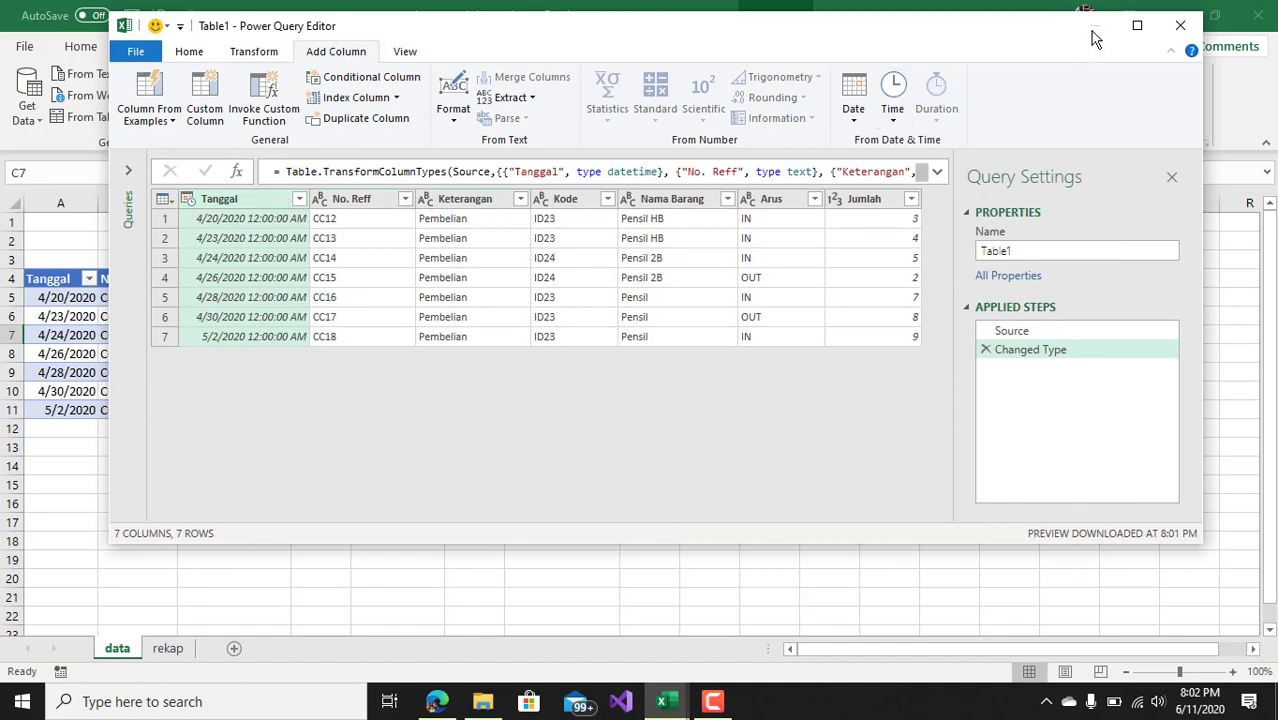
Step: Close the Power Query Editor, discarding the query changes
click(1180, 25)
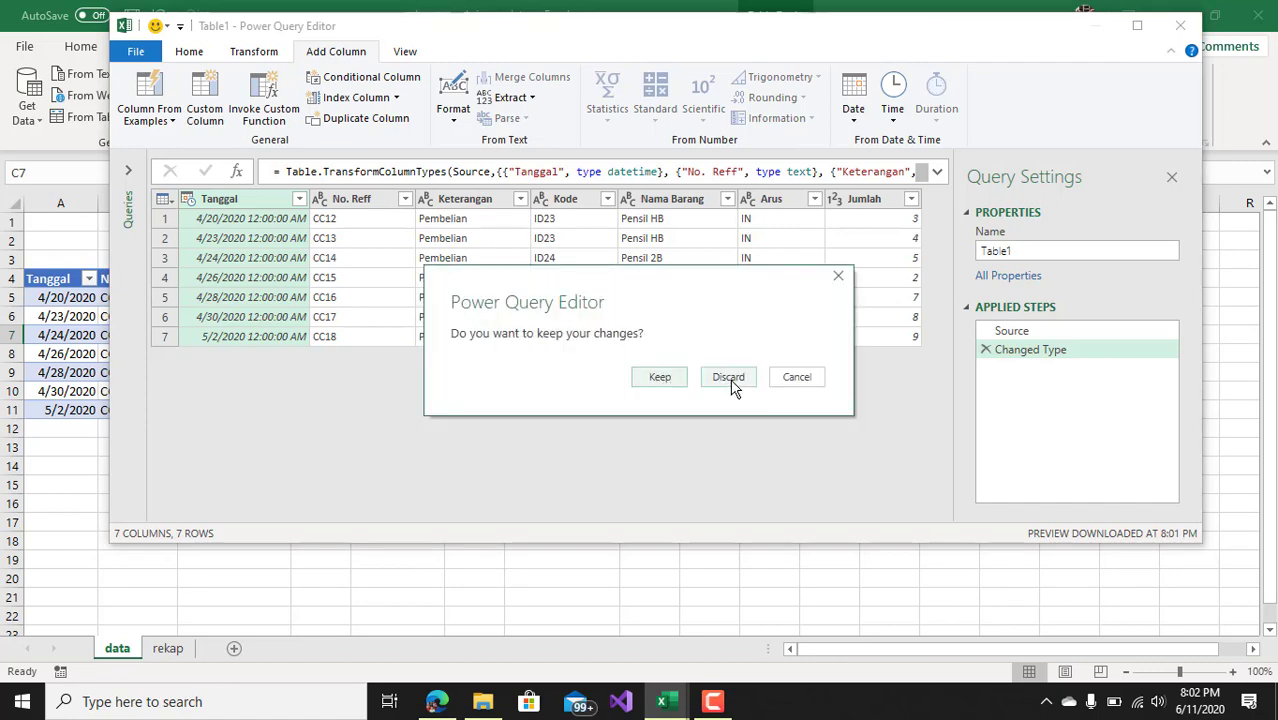
click(729, 380)
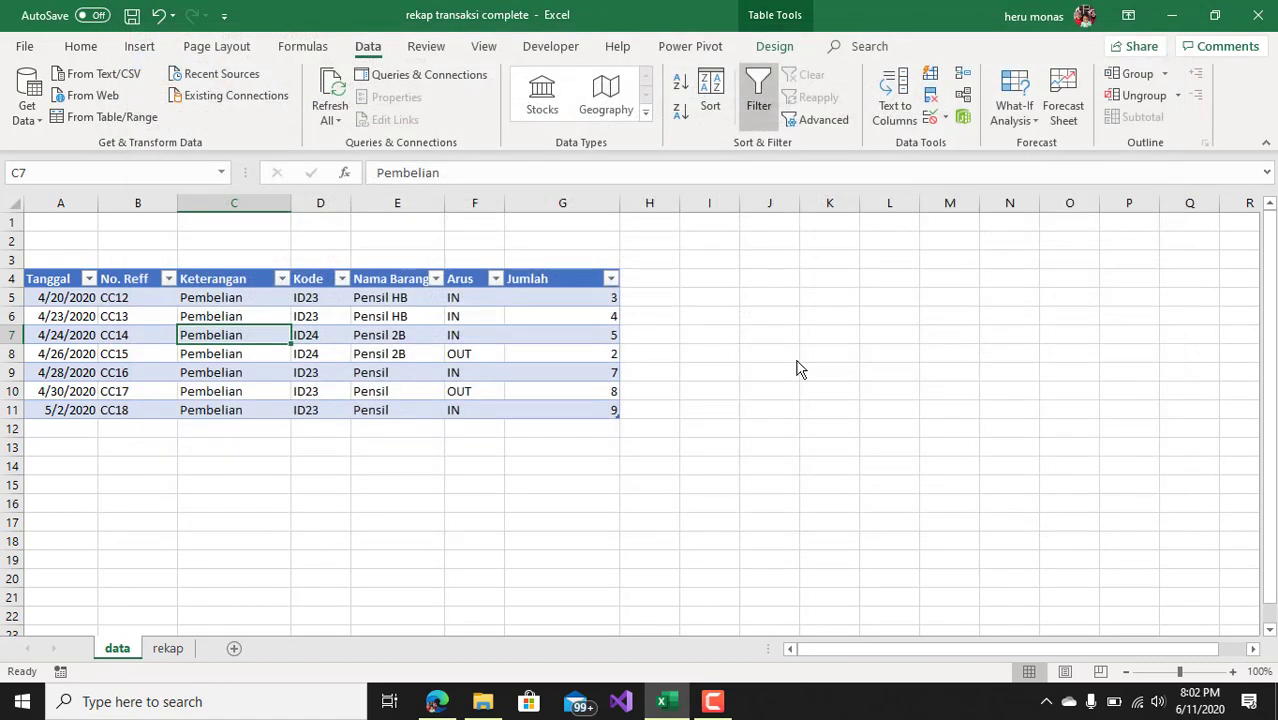
click(468, 504)
Step: Select the empty cells A12:C13 just below the transactions table
click(61, 430)
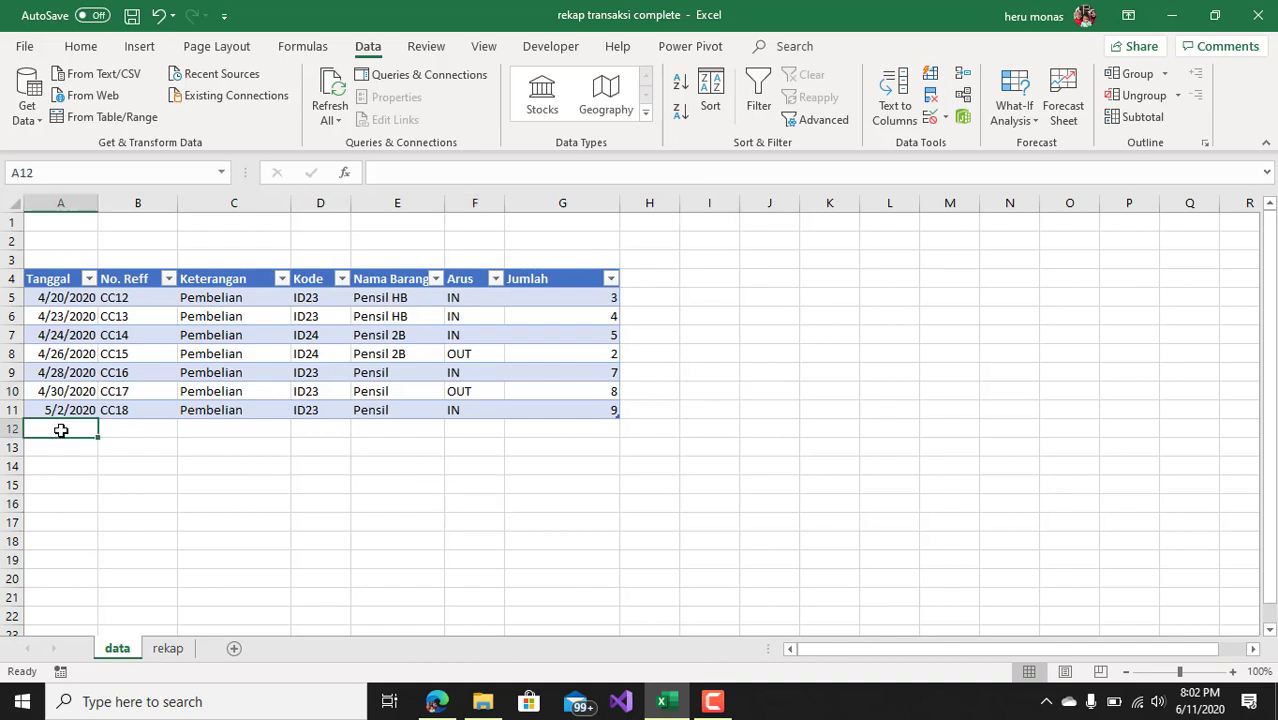
click(134, 427)
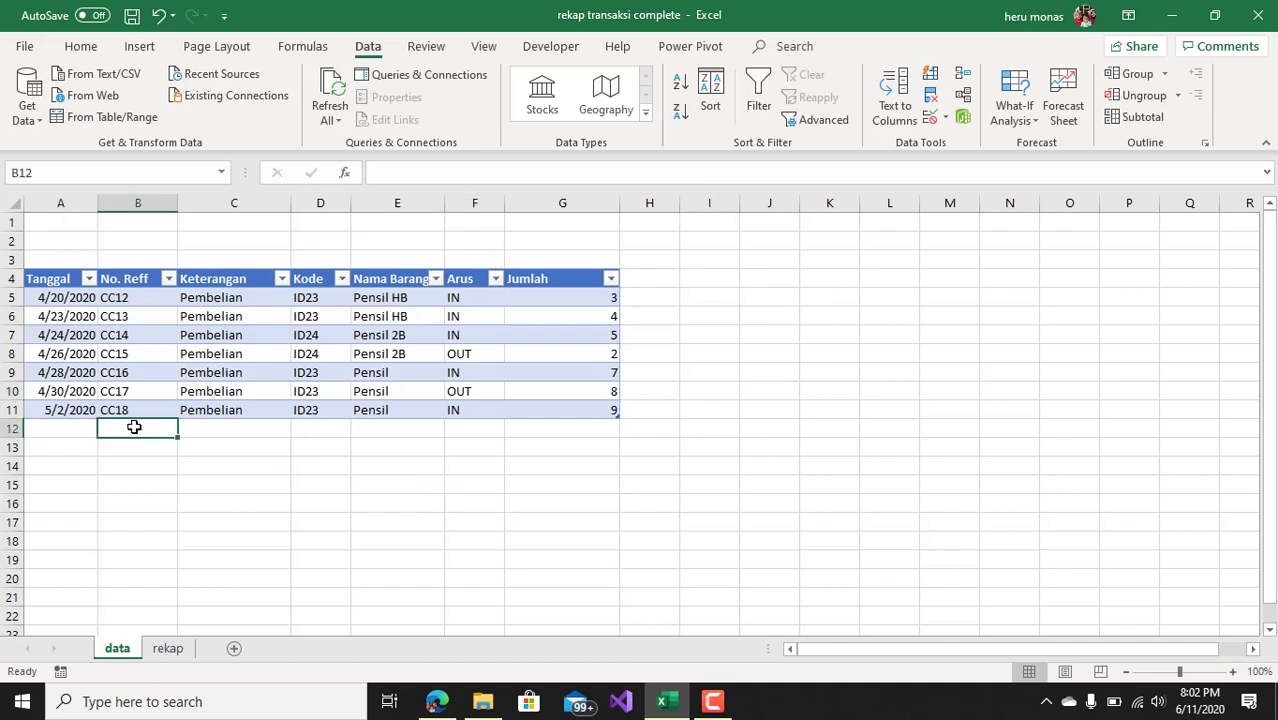
click(212, 429)
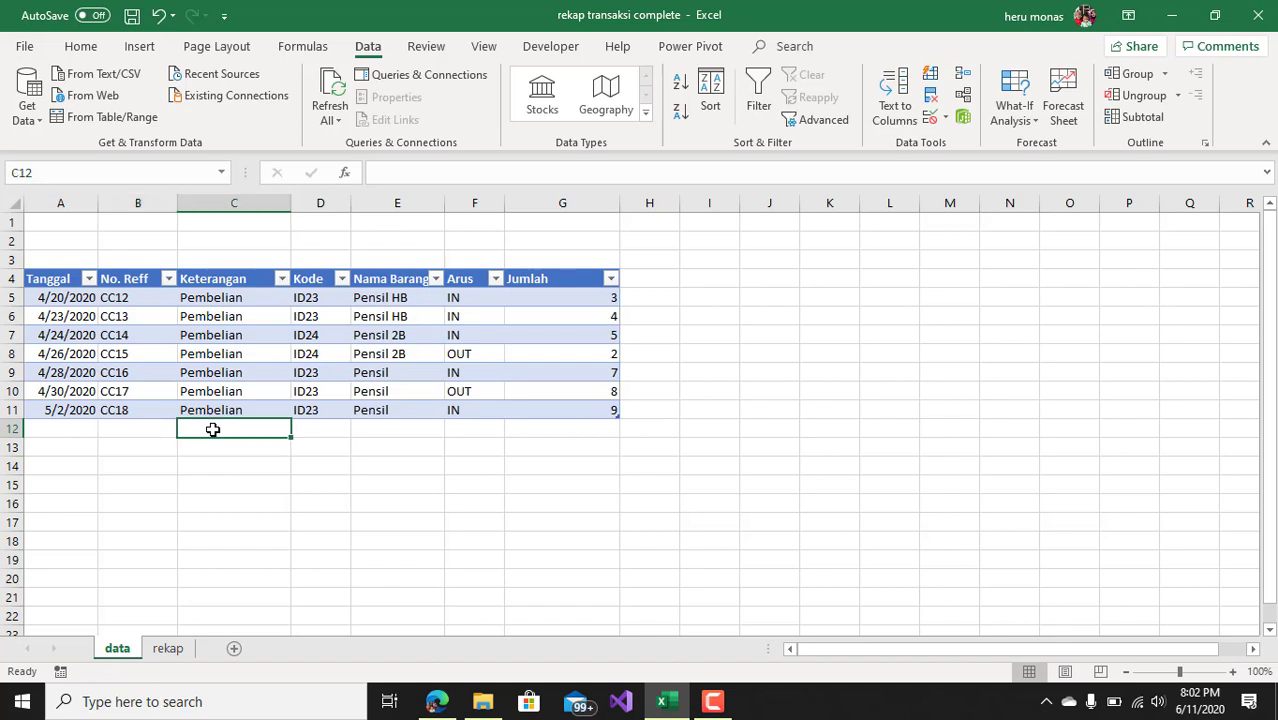
click(58, 435)
click(127, 426)
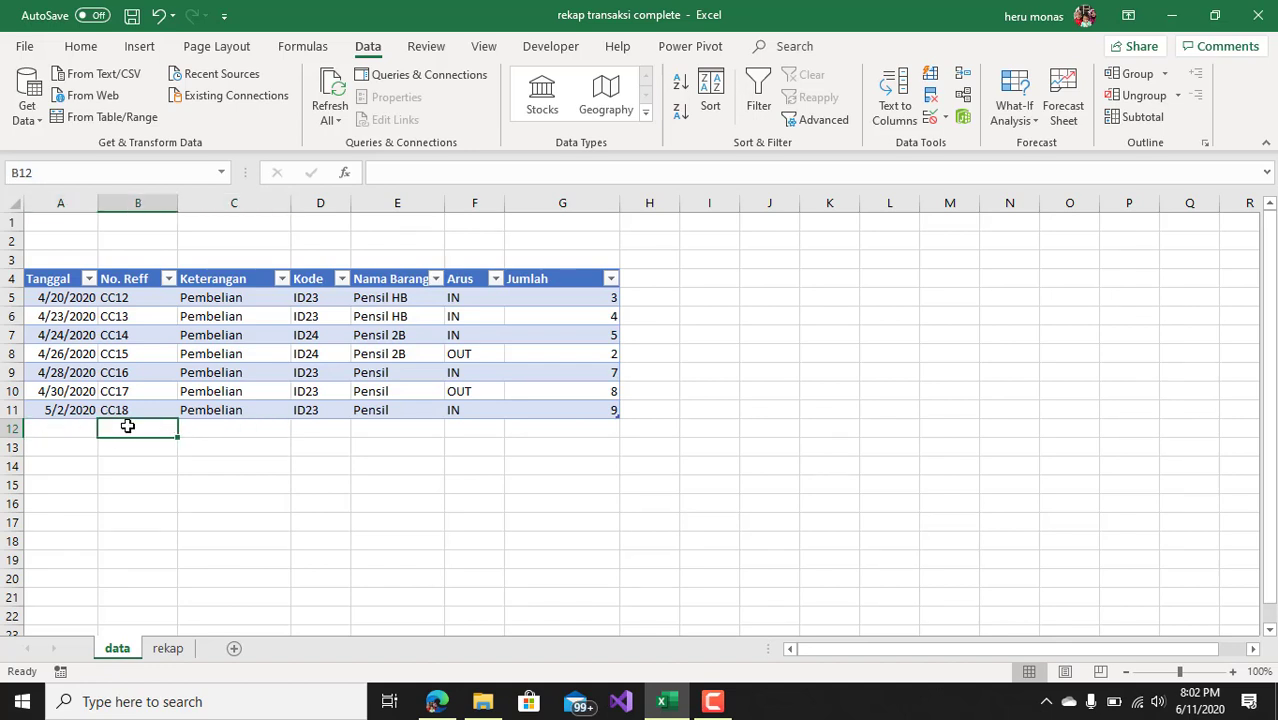
drag(211, 422, 84, 449)
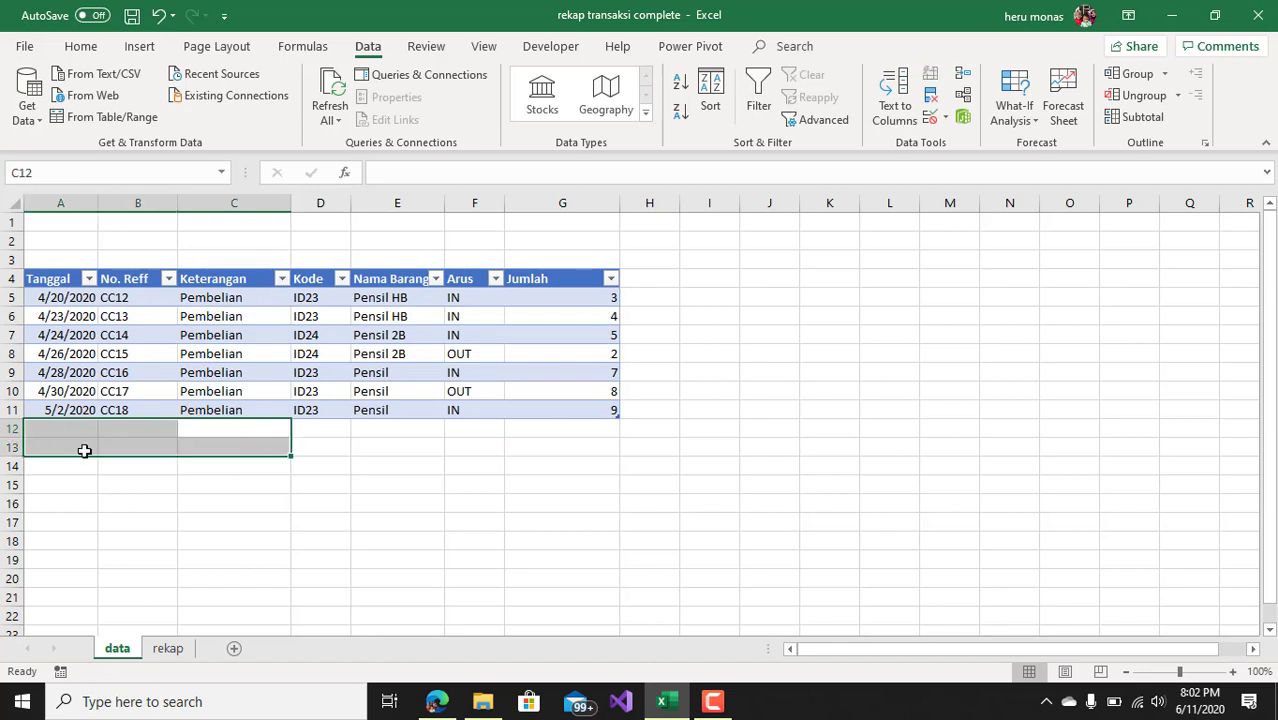
click(84, 450)
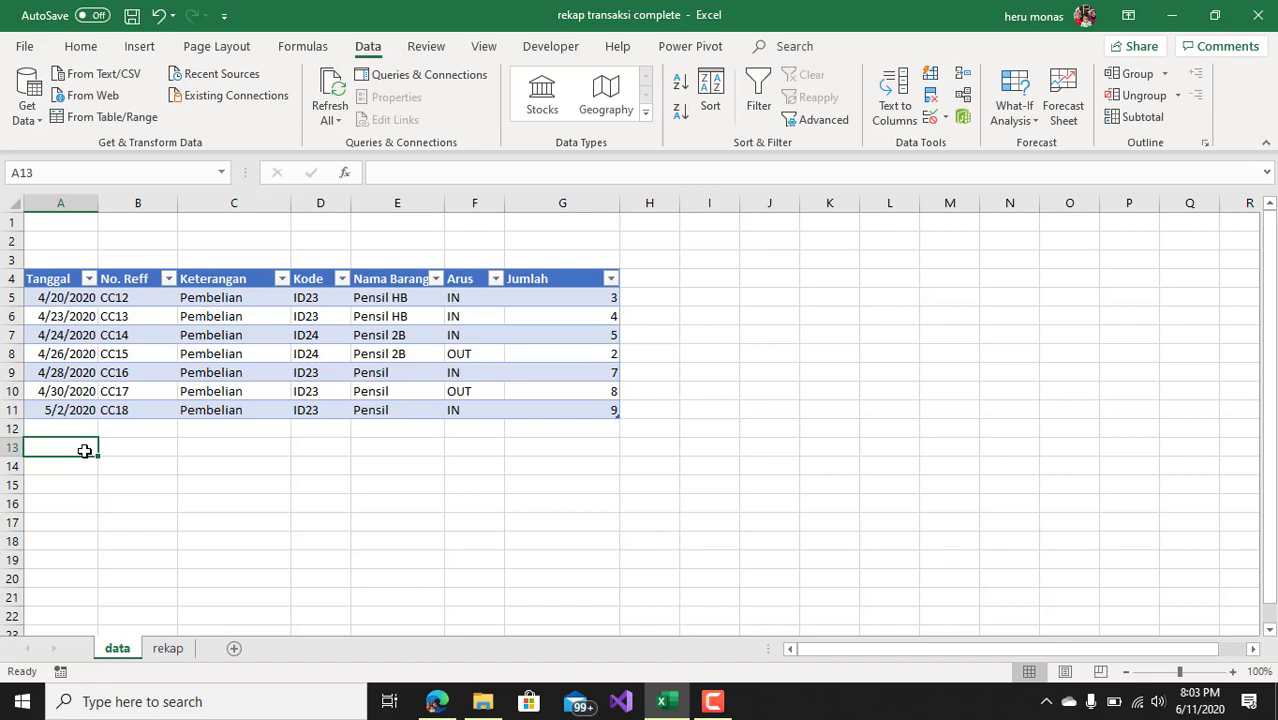
Step: Compare the rekap and data sheets, inspecting D7's formula, then return to the Facebook post
click(161, 650)
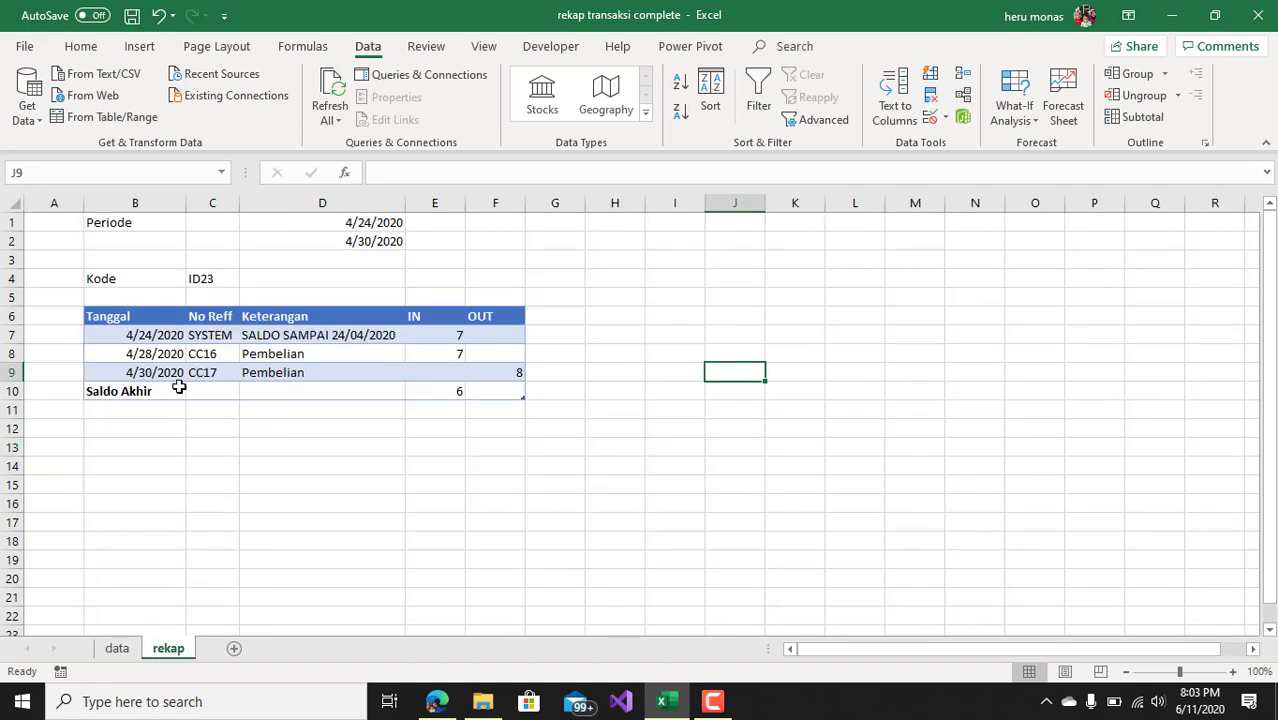
click(146, 393)
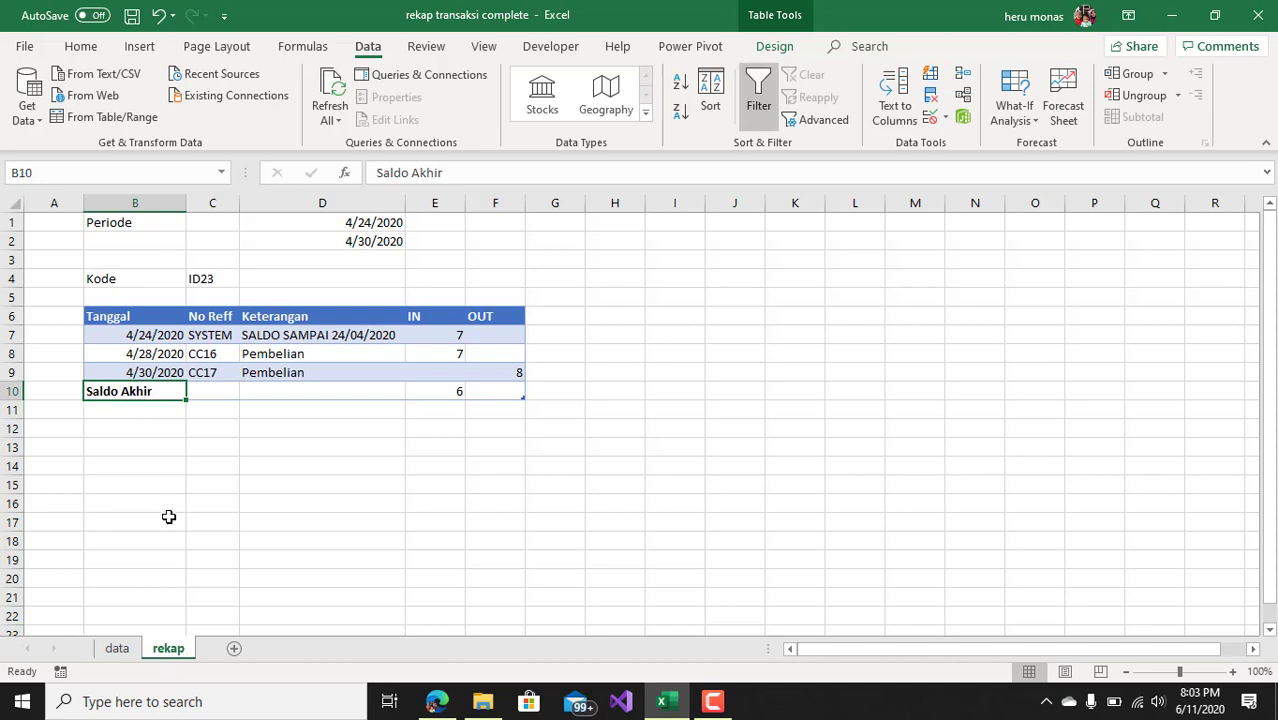
click(117, 649)
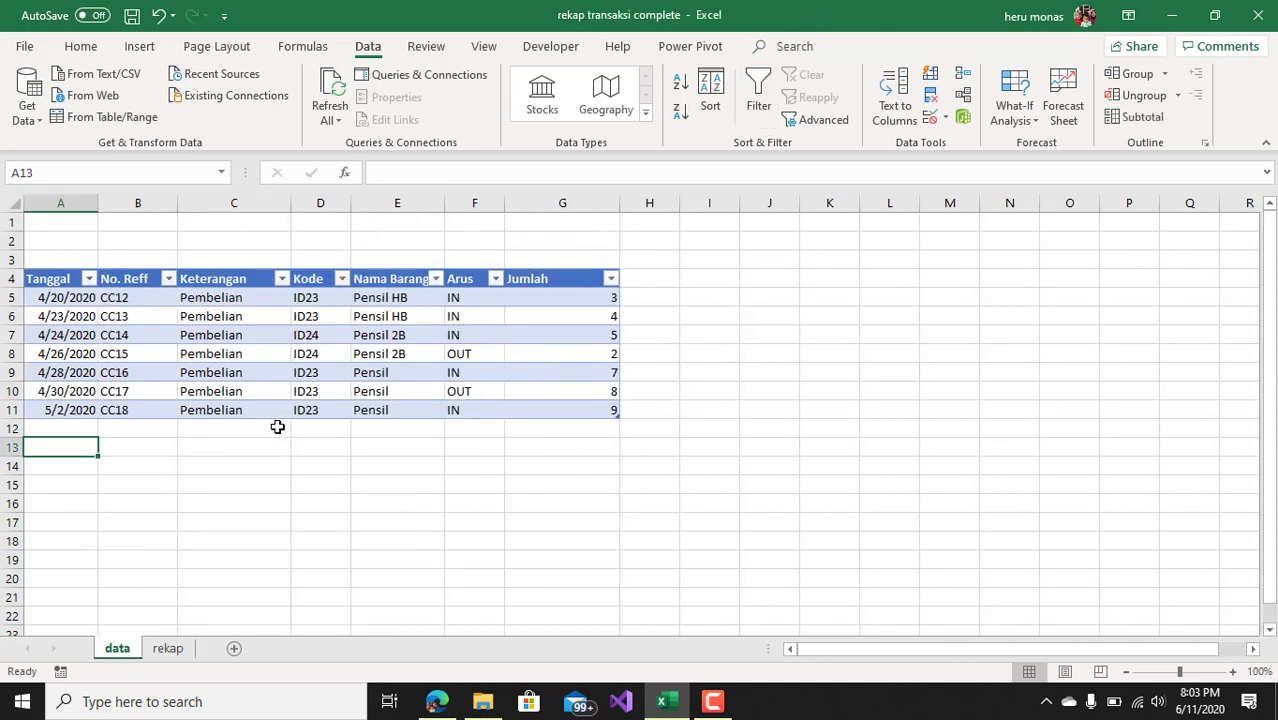
click(257, 387)
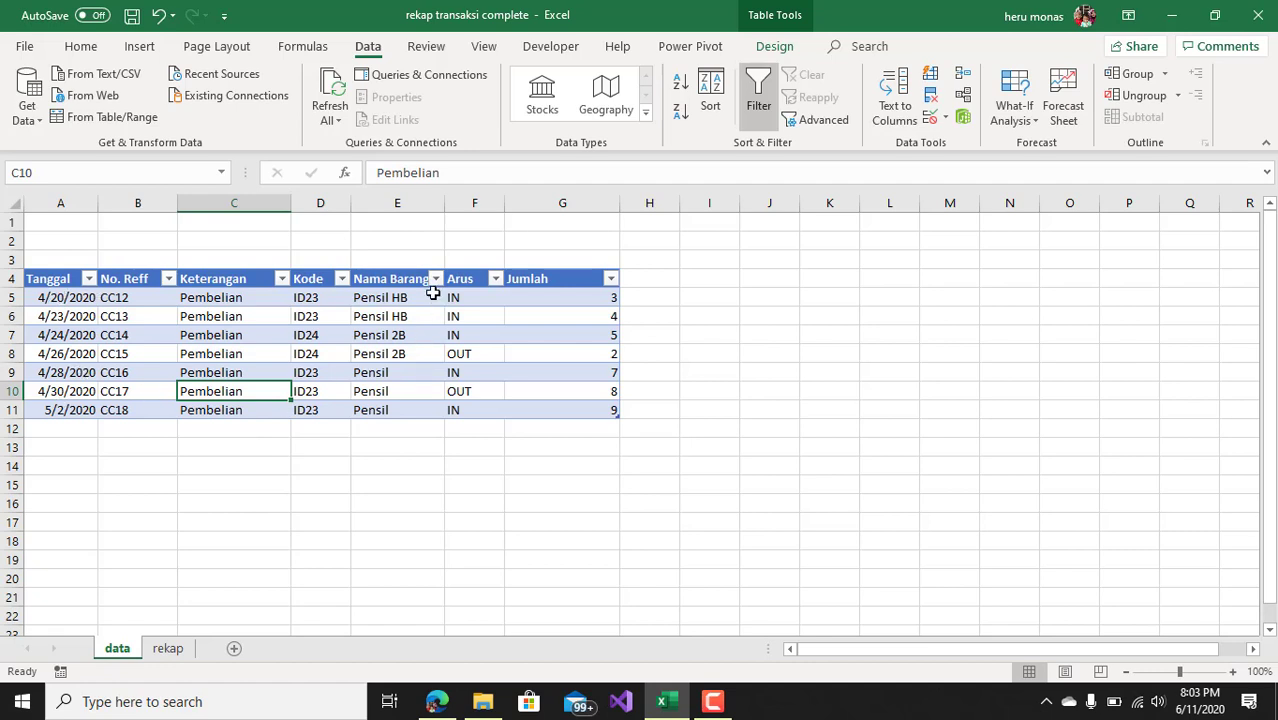
click(400, 335)
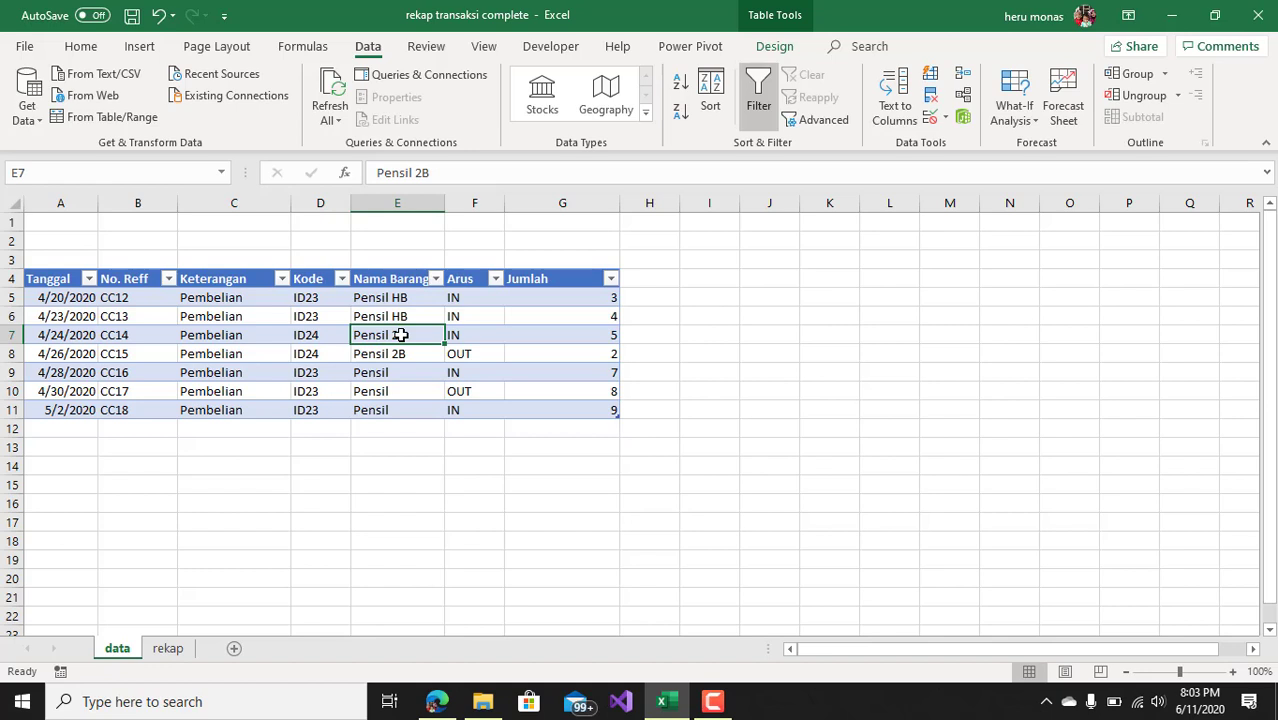
click(180, 651)
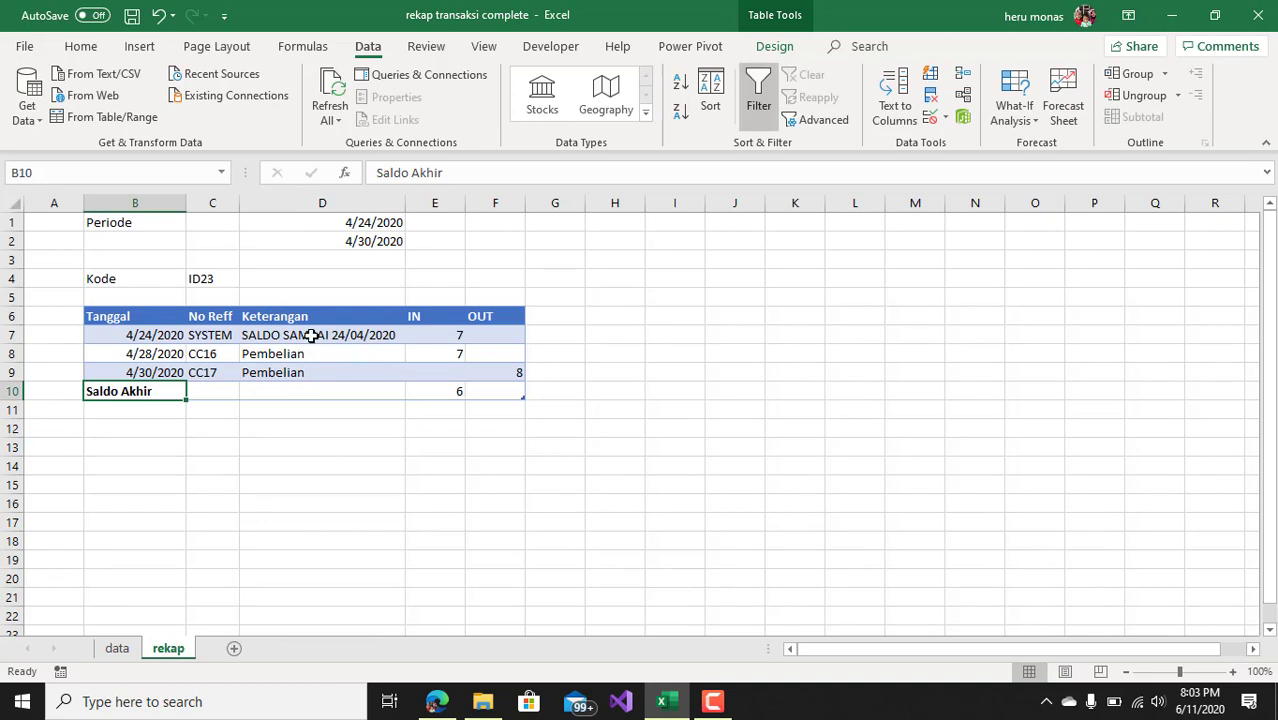
click(312, 336)
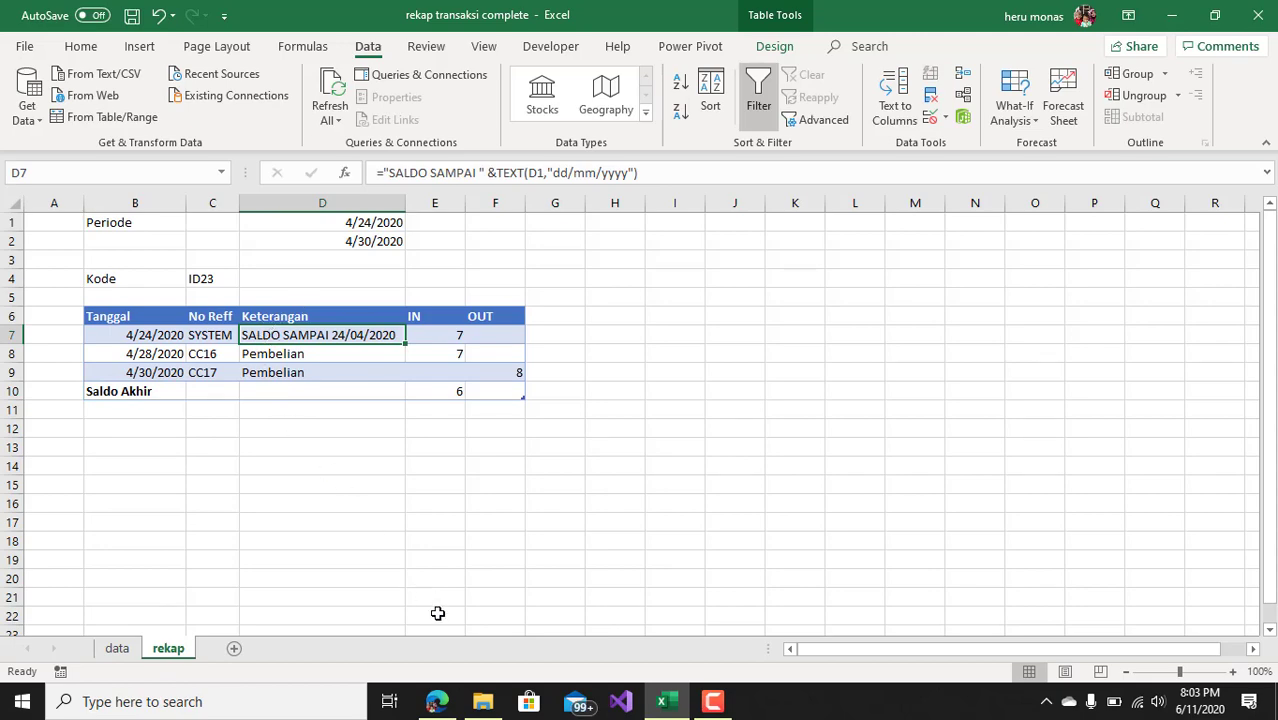
click(436, 701)
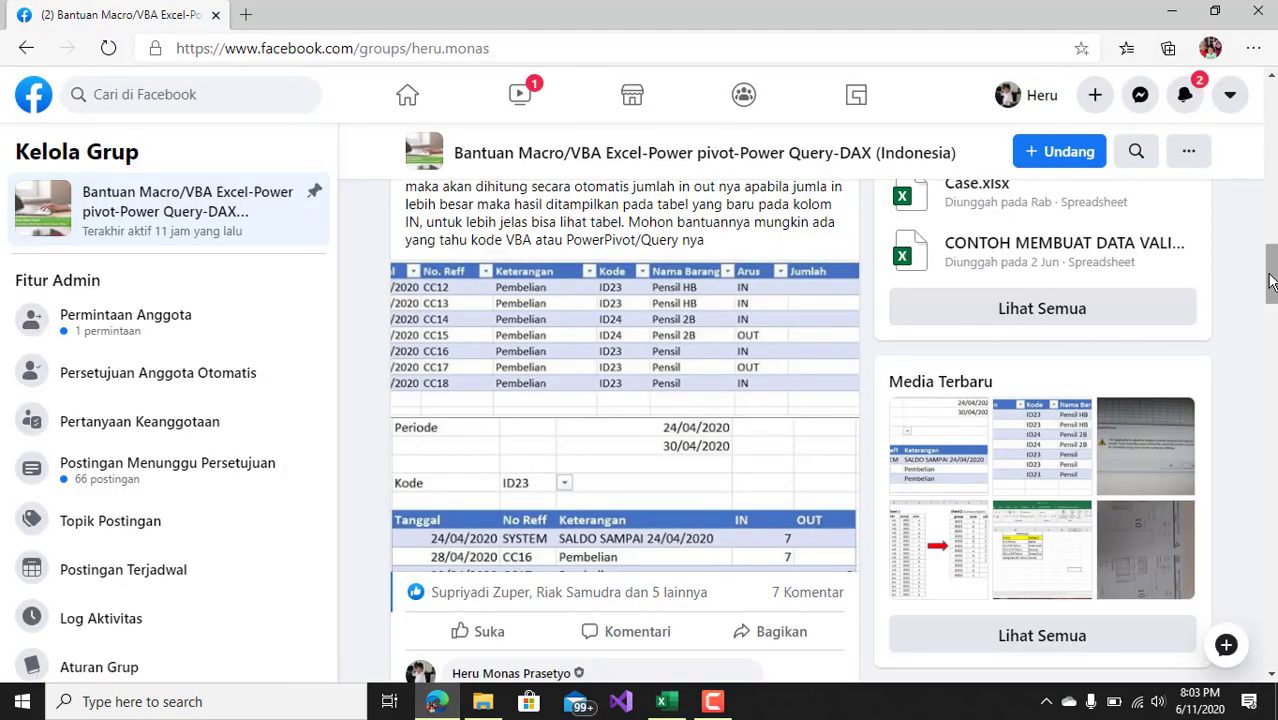
Step: Scroll further through the Facebook post, then switch back to Excel's rekap sheet
drag(1270, 282, 1271, 246)
scroll(1271, 246, down, 3)
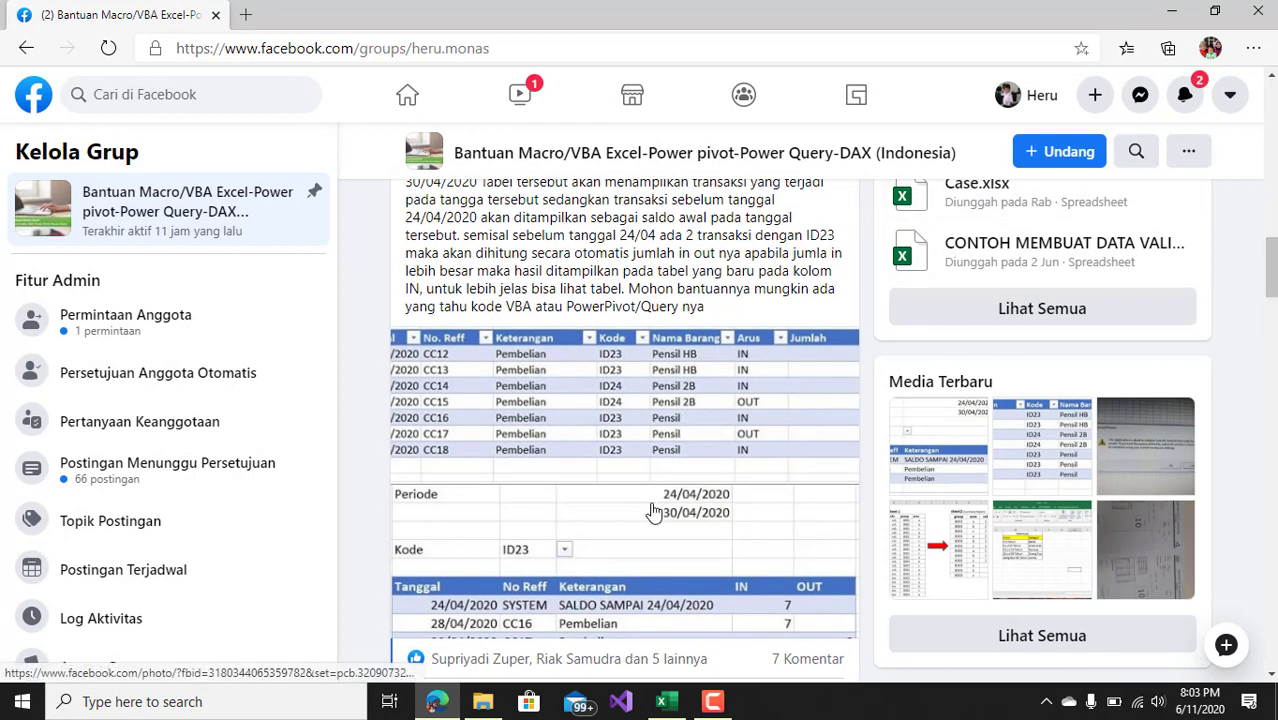
click(662, 702)
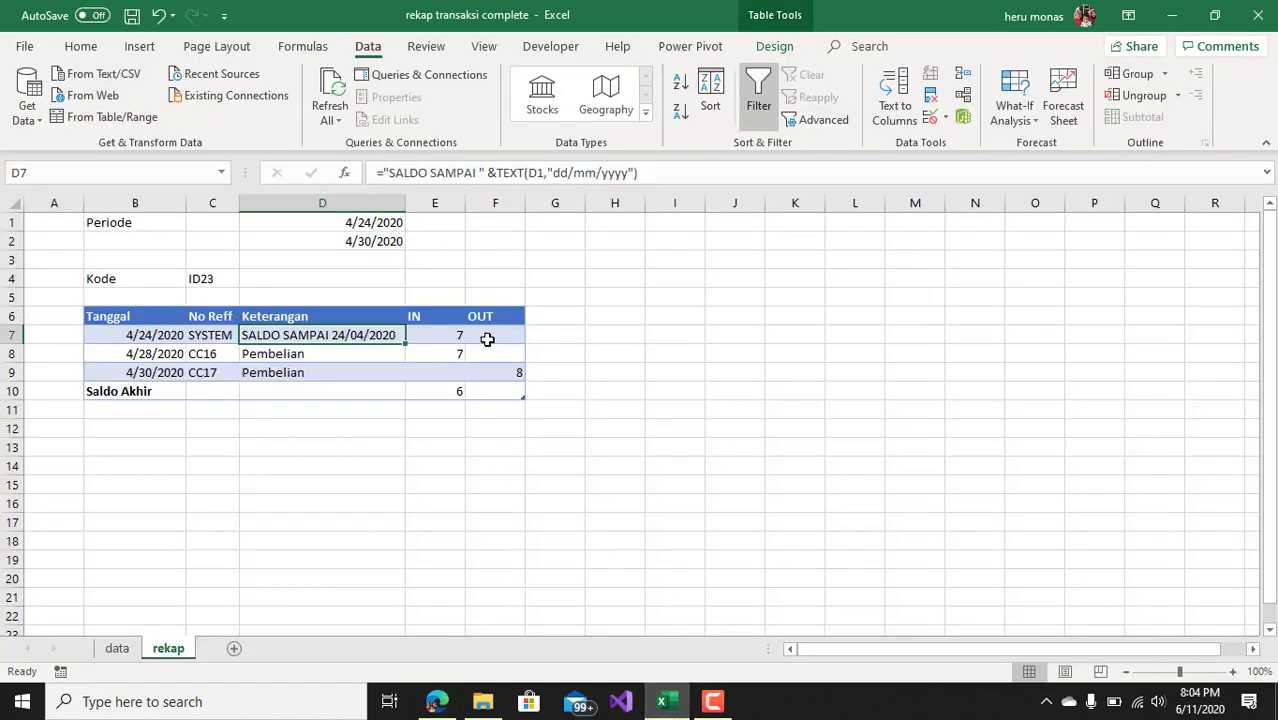
Step: Inspect the IN, OUT and Saldo Akhir formulas in E7–E10 and F9, then open the data sheet
click(456, 333)
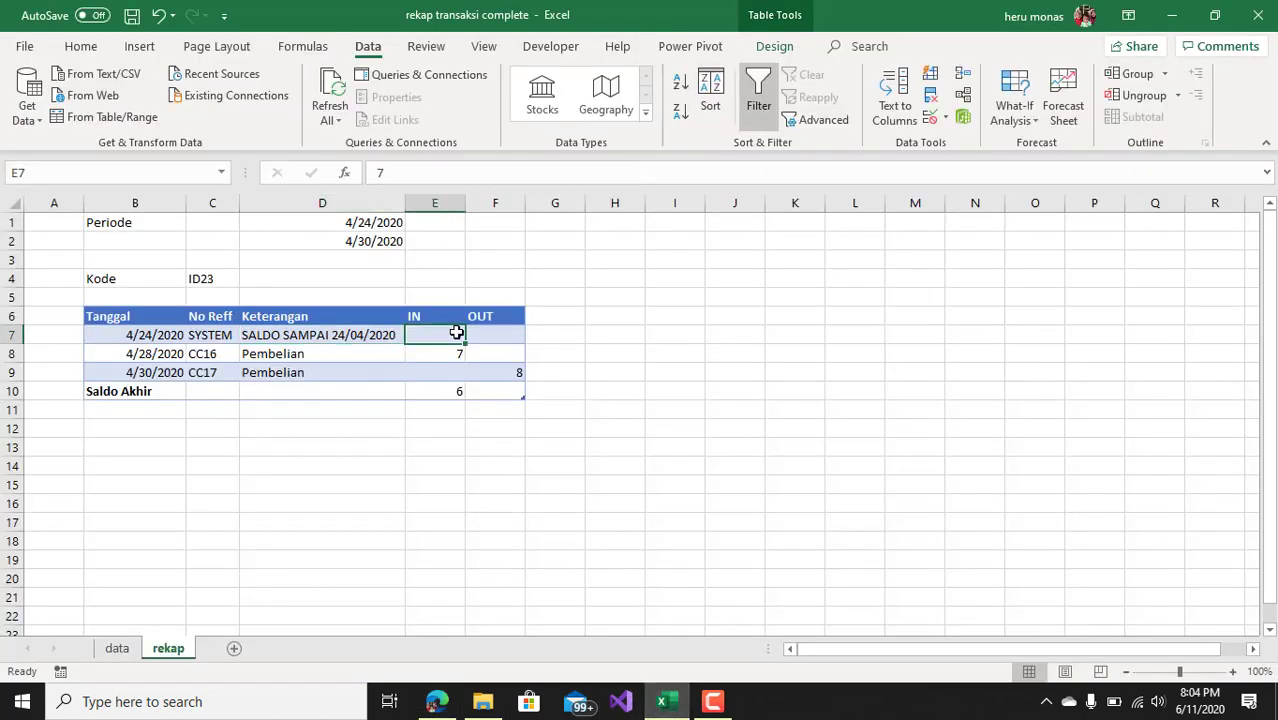
click(464, 391)
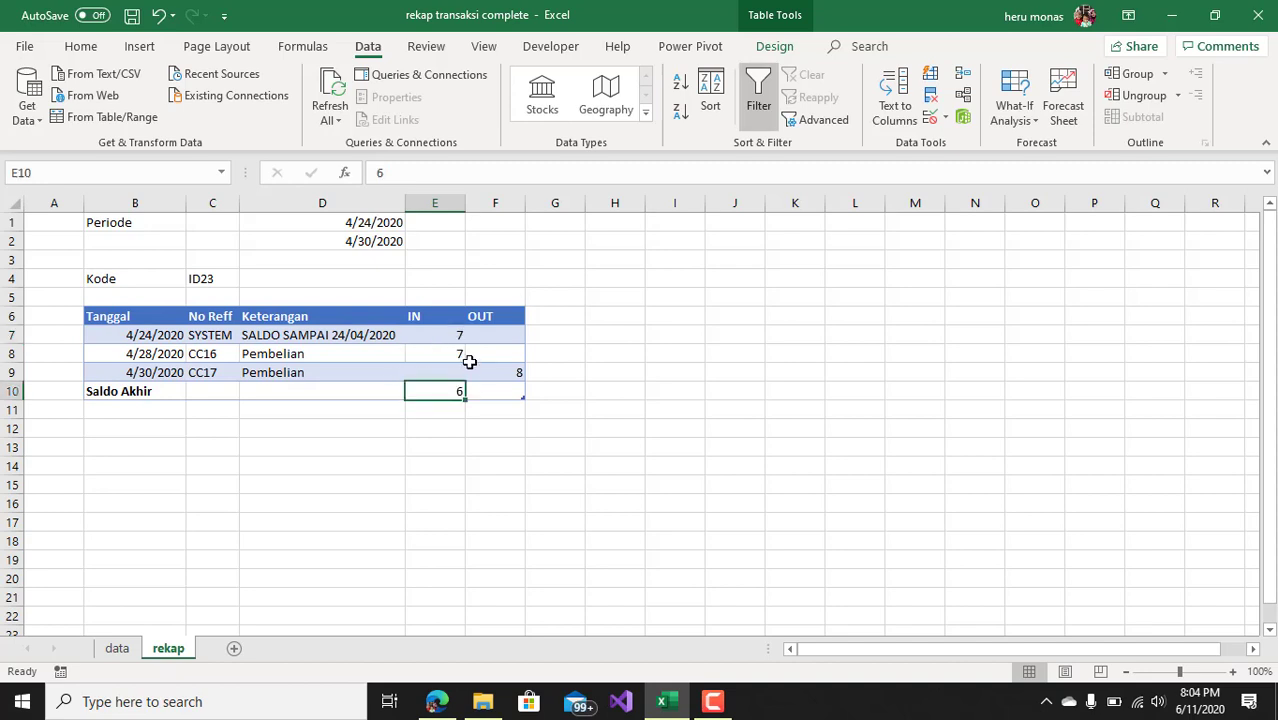
click(462, 357)
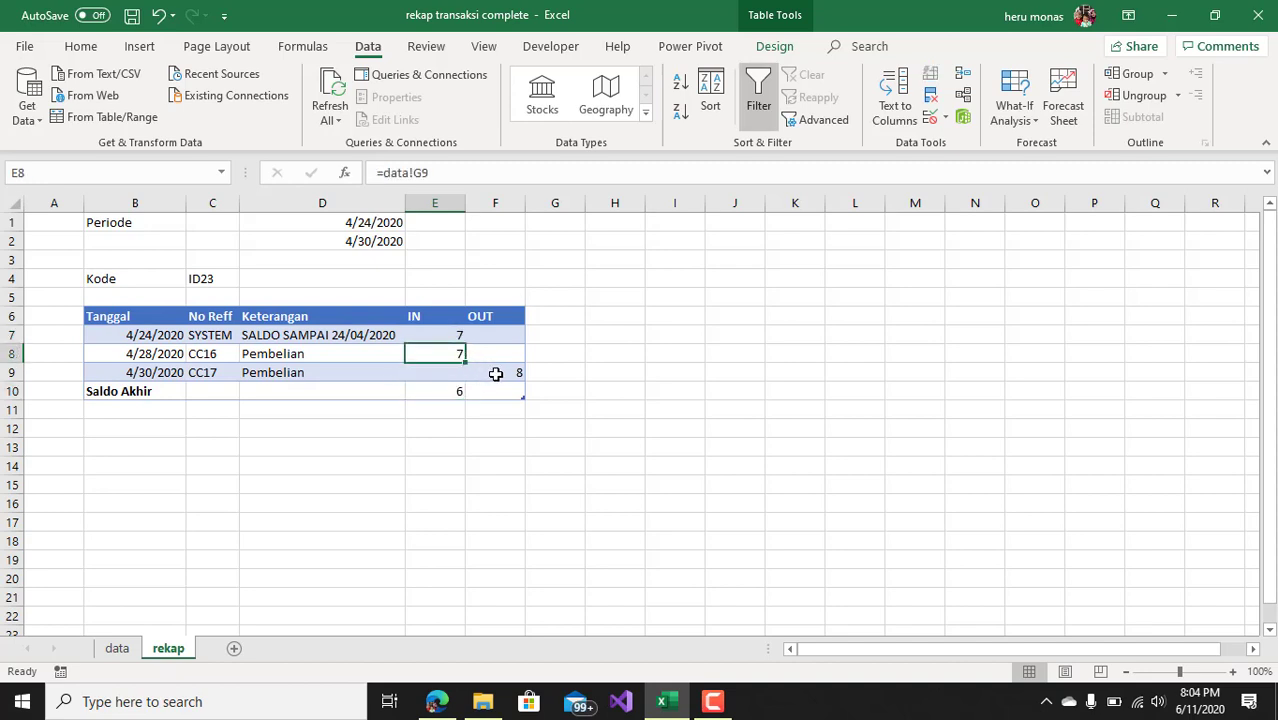
click(496, 373)
click(456, 338)
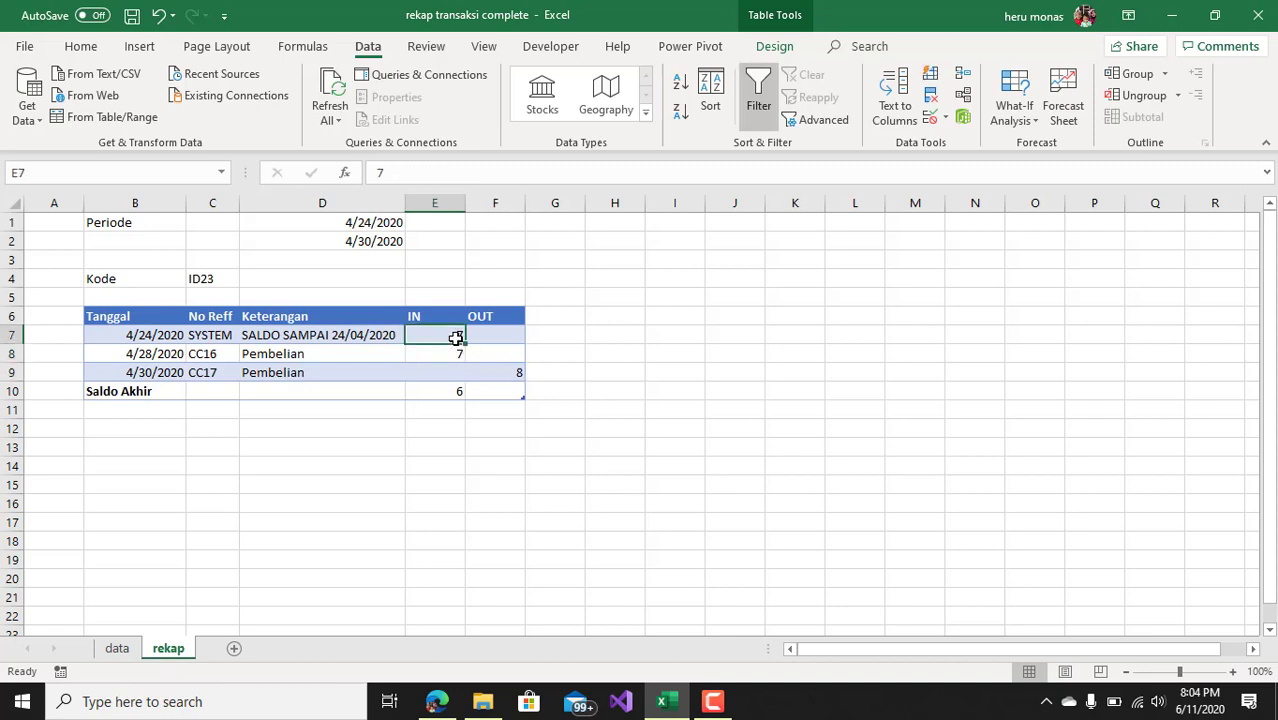
click(455, 351)
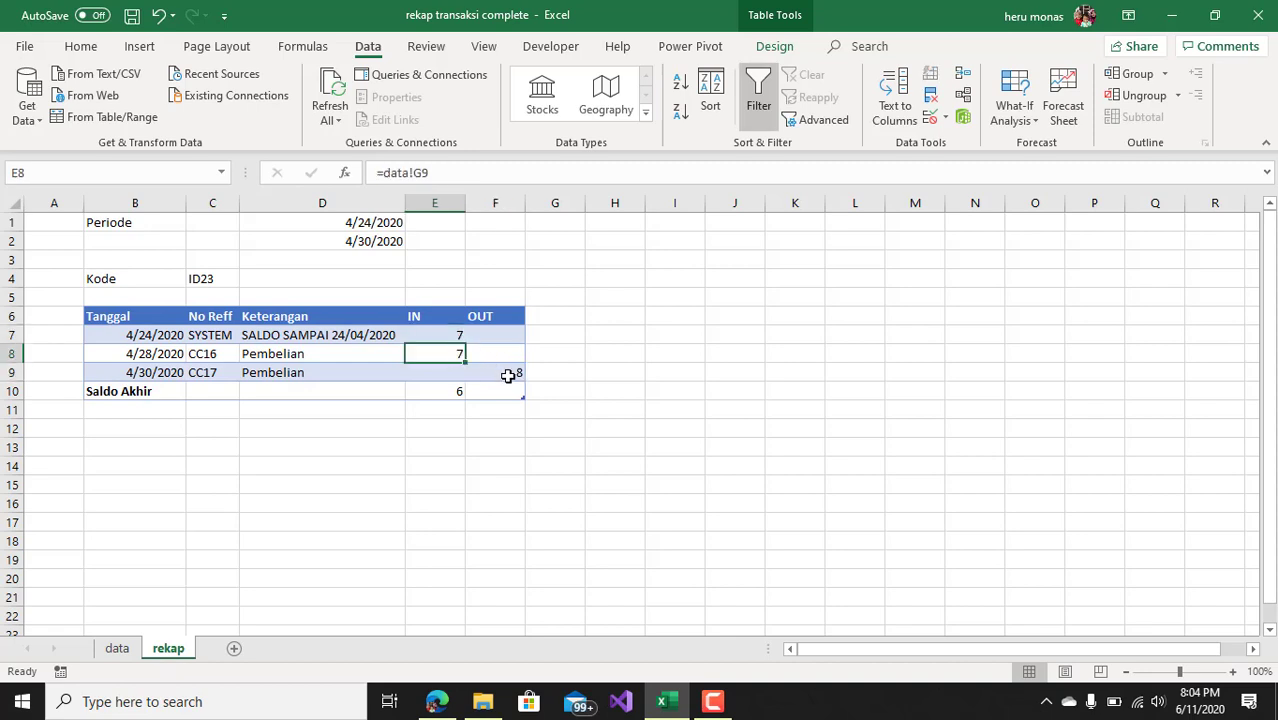
click(505, 374)
click(459, 391)
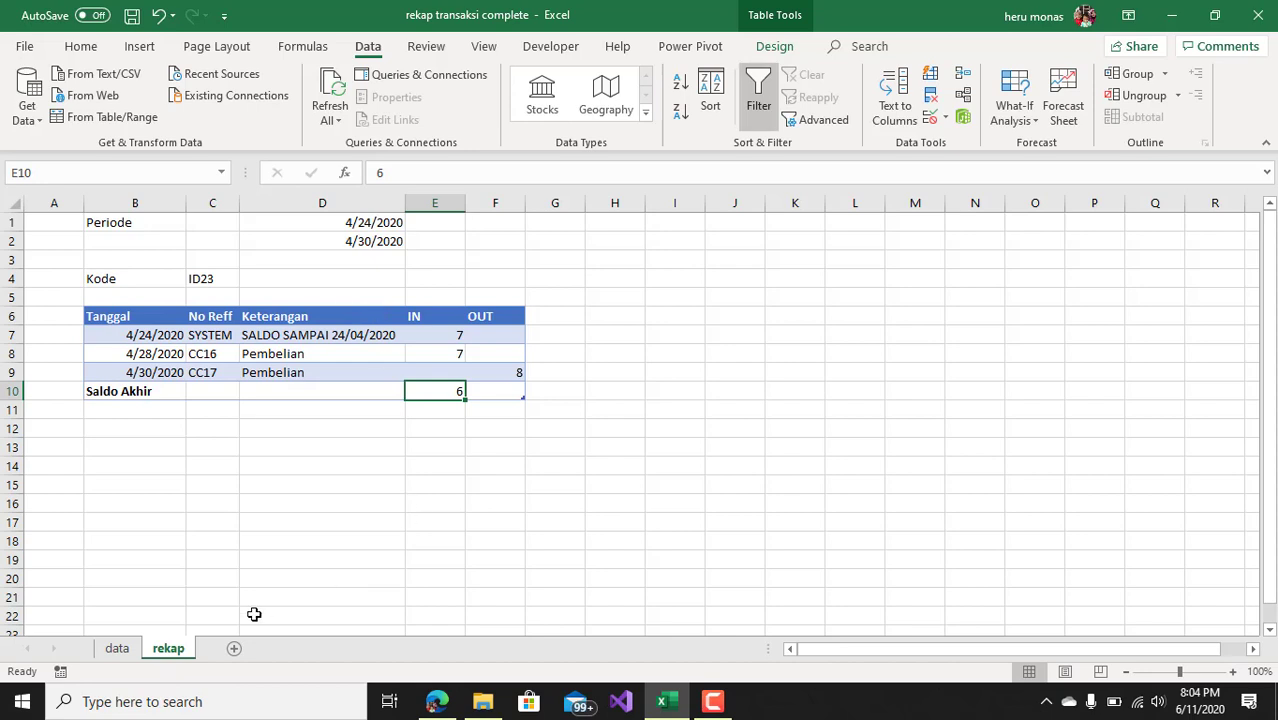
click(120, 650)
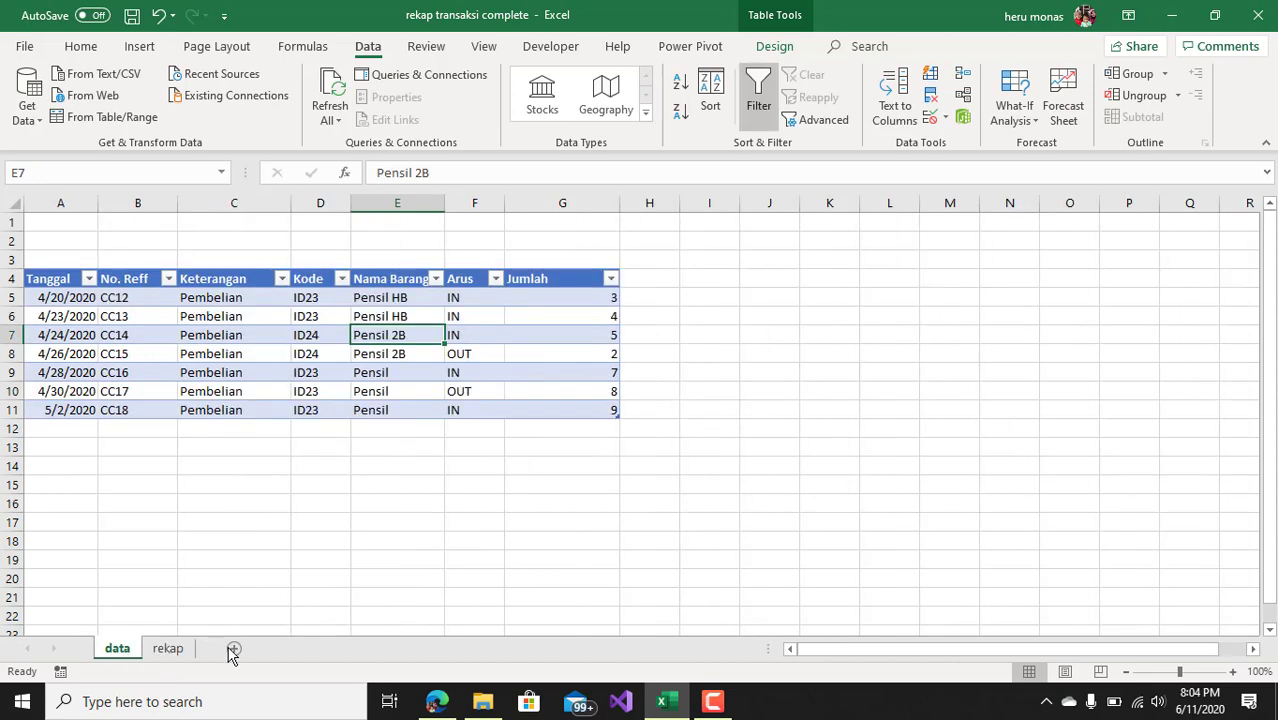
Step: Add a blank sheet named 'Final' after rekap, then return to the data sheet's table
click(286, 648)
click(228, 650)
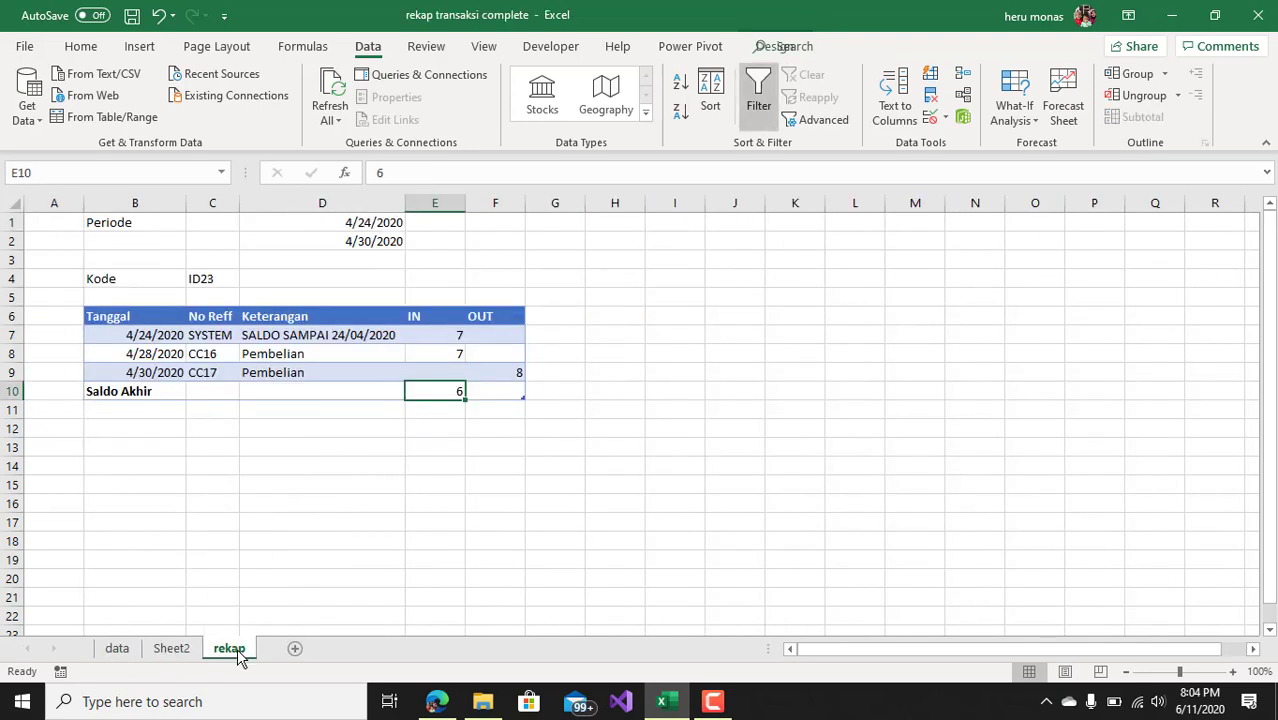
click(195, 650)
double_click(193, 650)
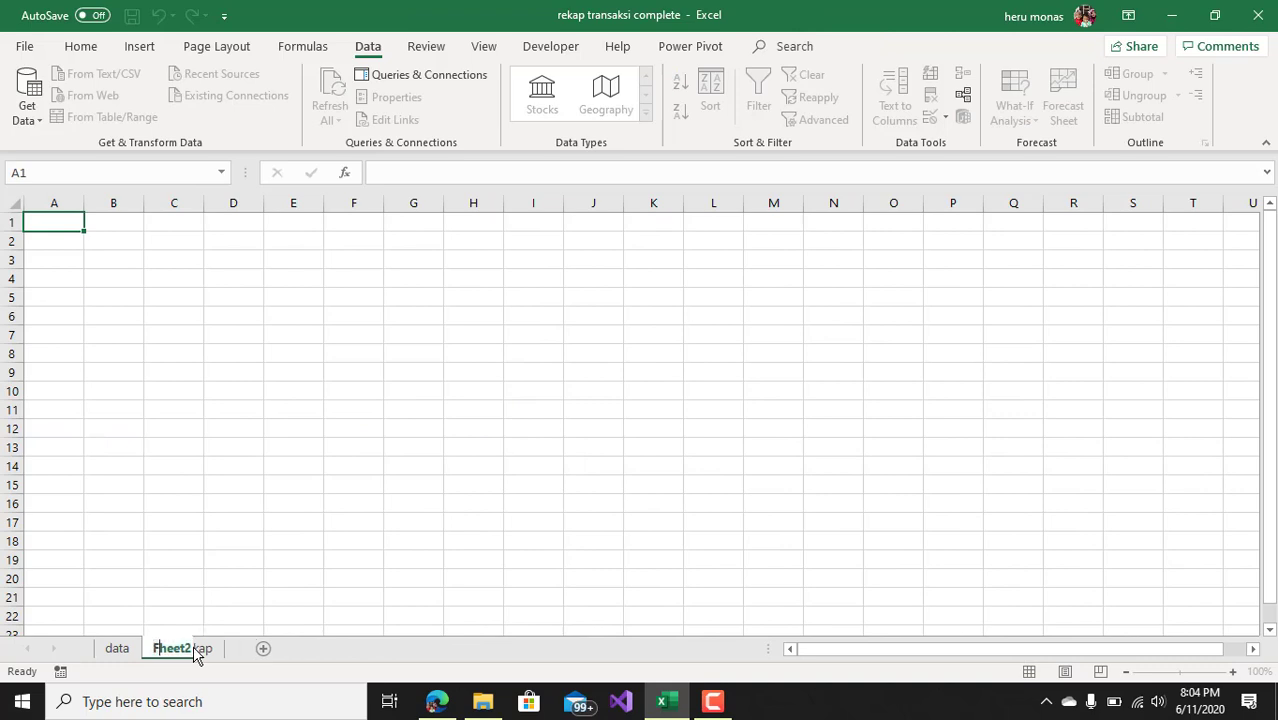
text(Final)
key(Return)
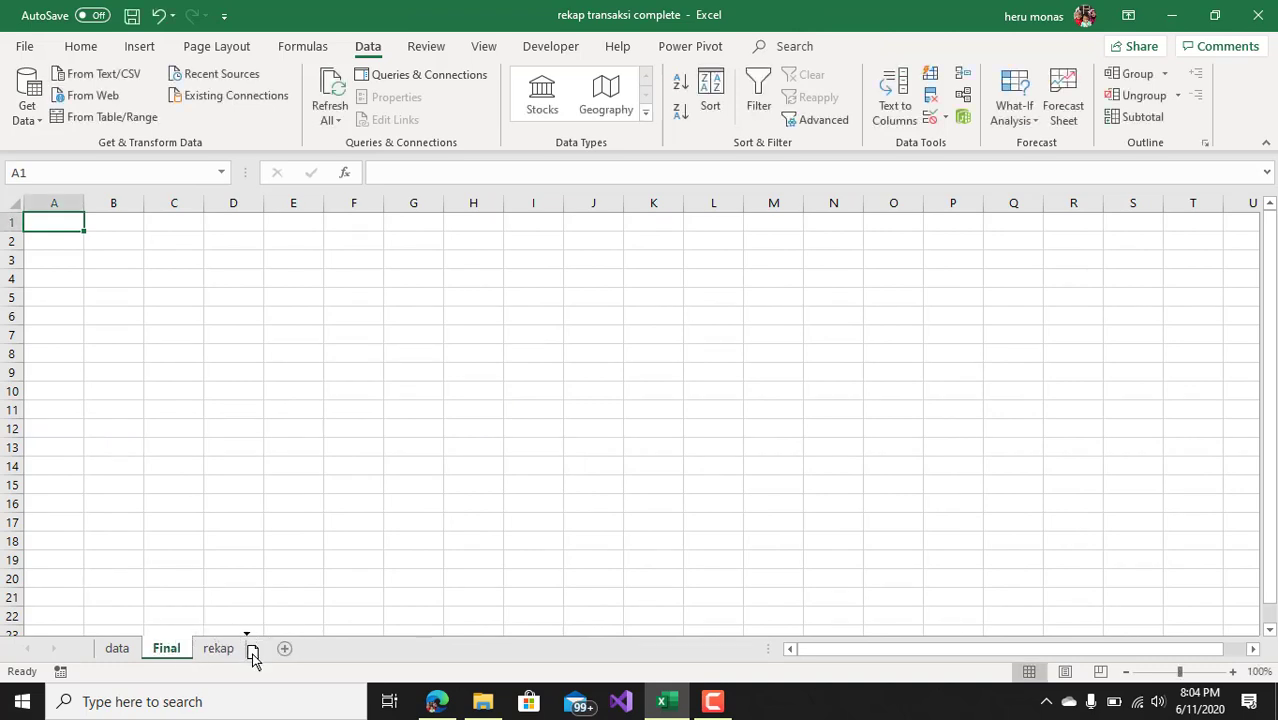
drag(180, 650, 251, 652)
click(116, 648)
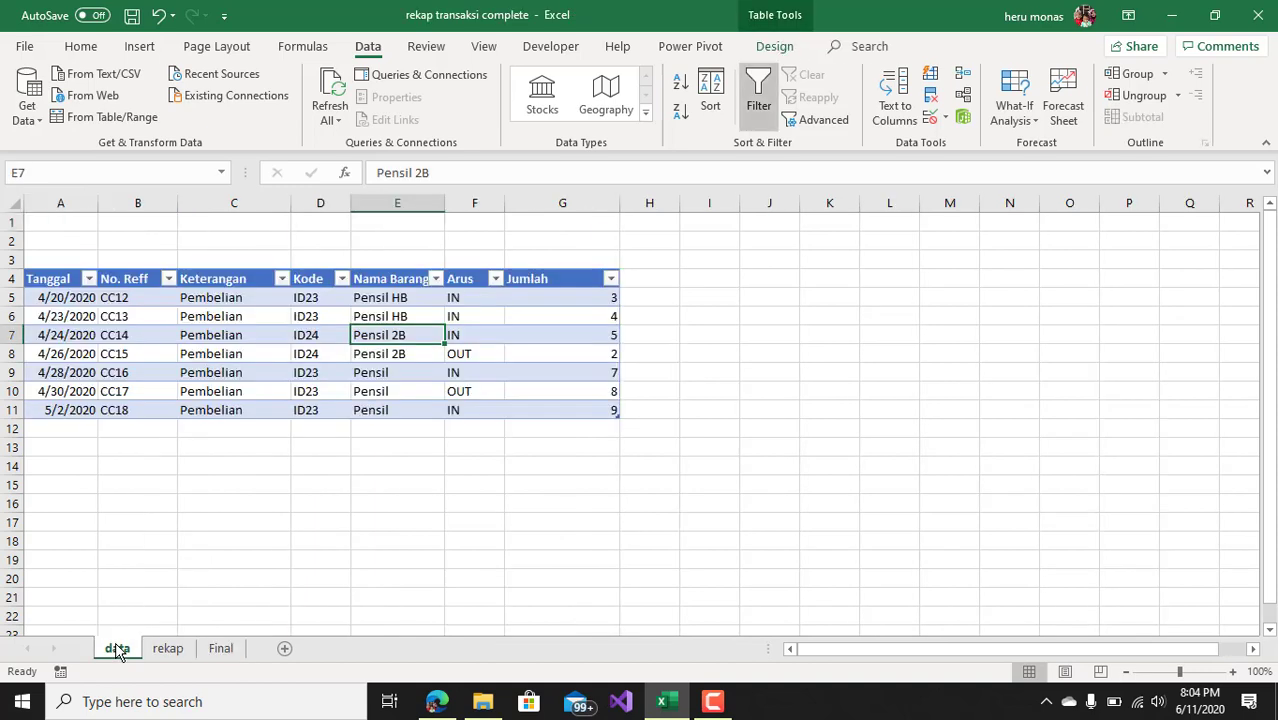
click(324, 373)
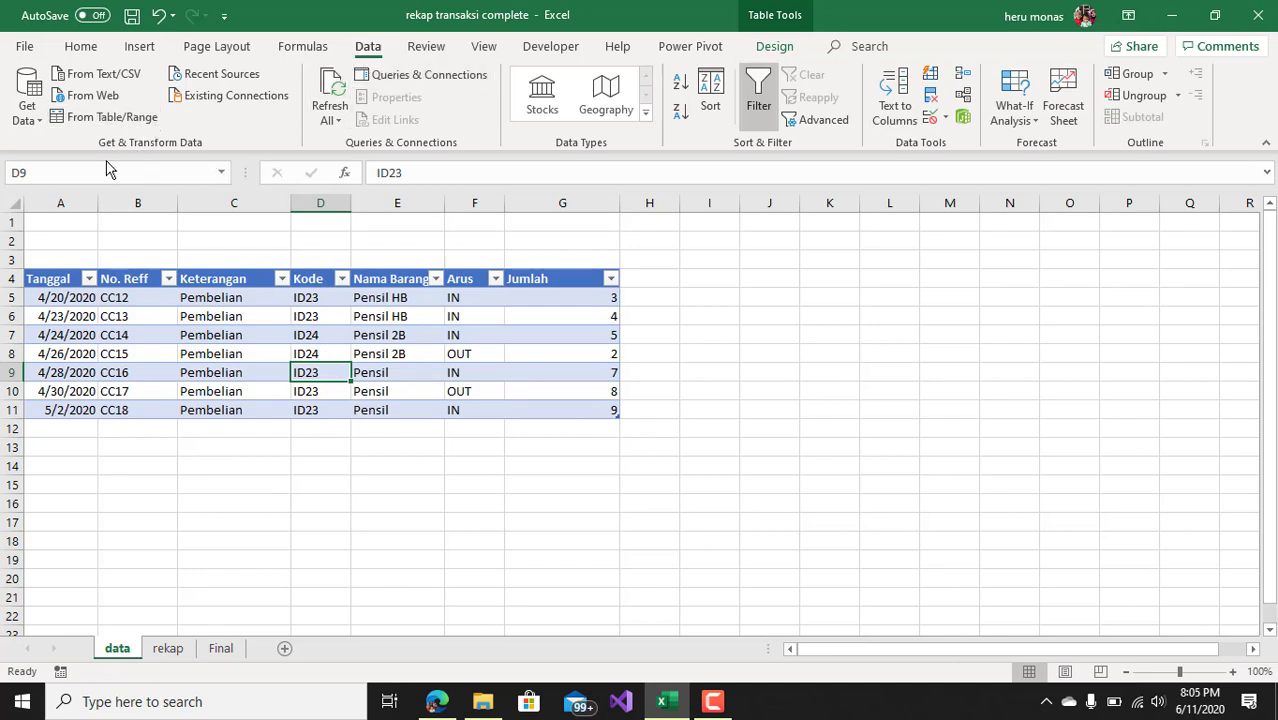
click(103, 118)
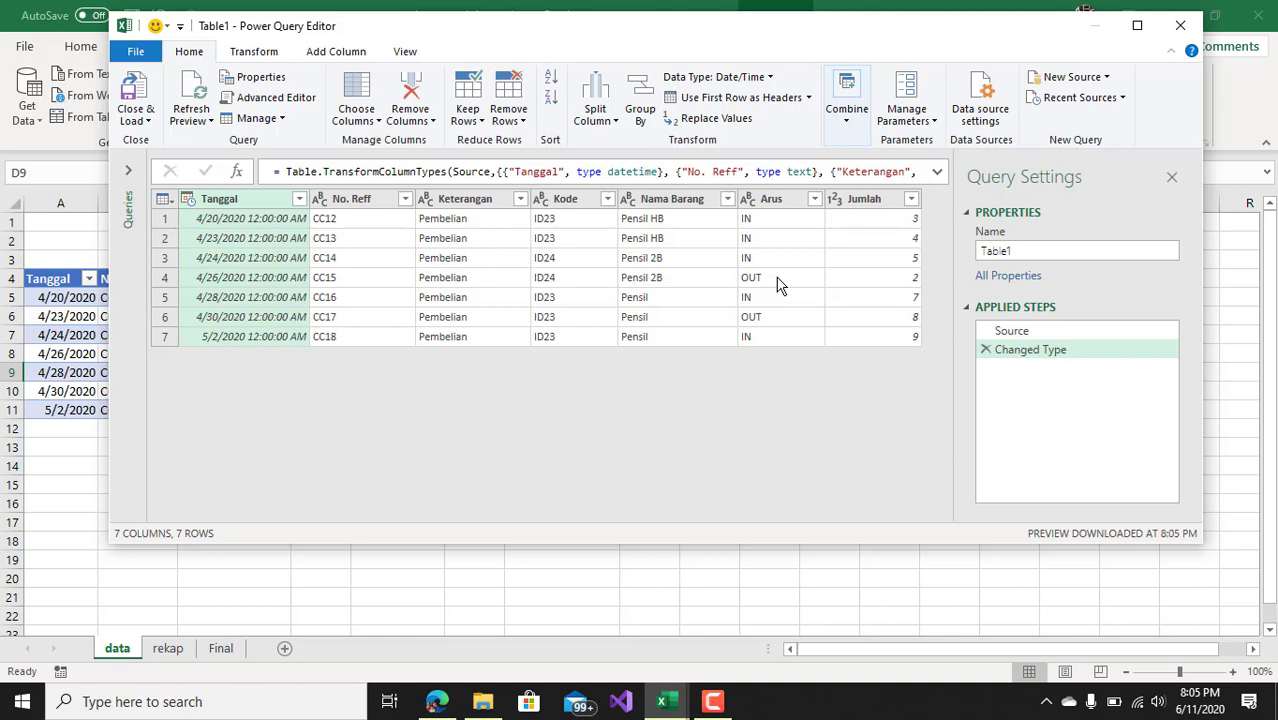
click(785, 200)
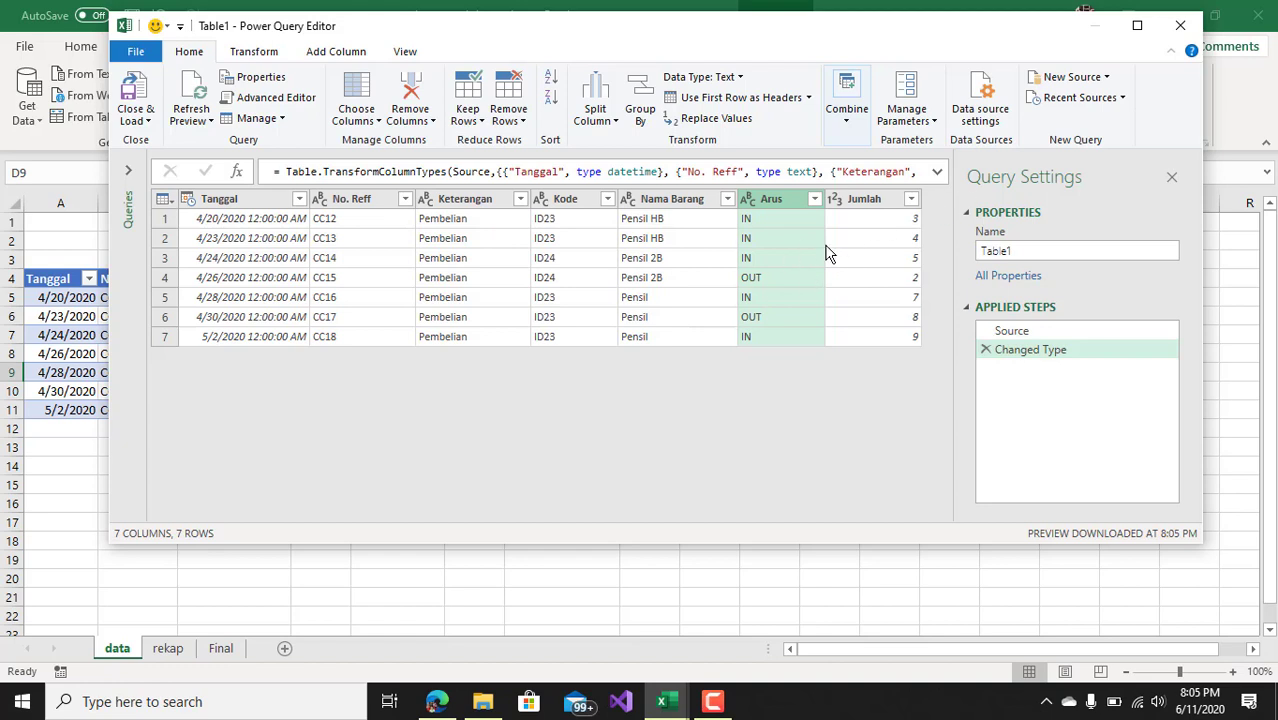
click(1183, 24)
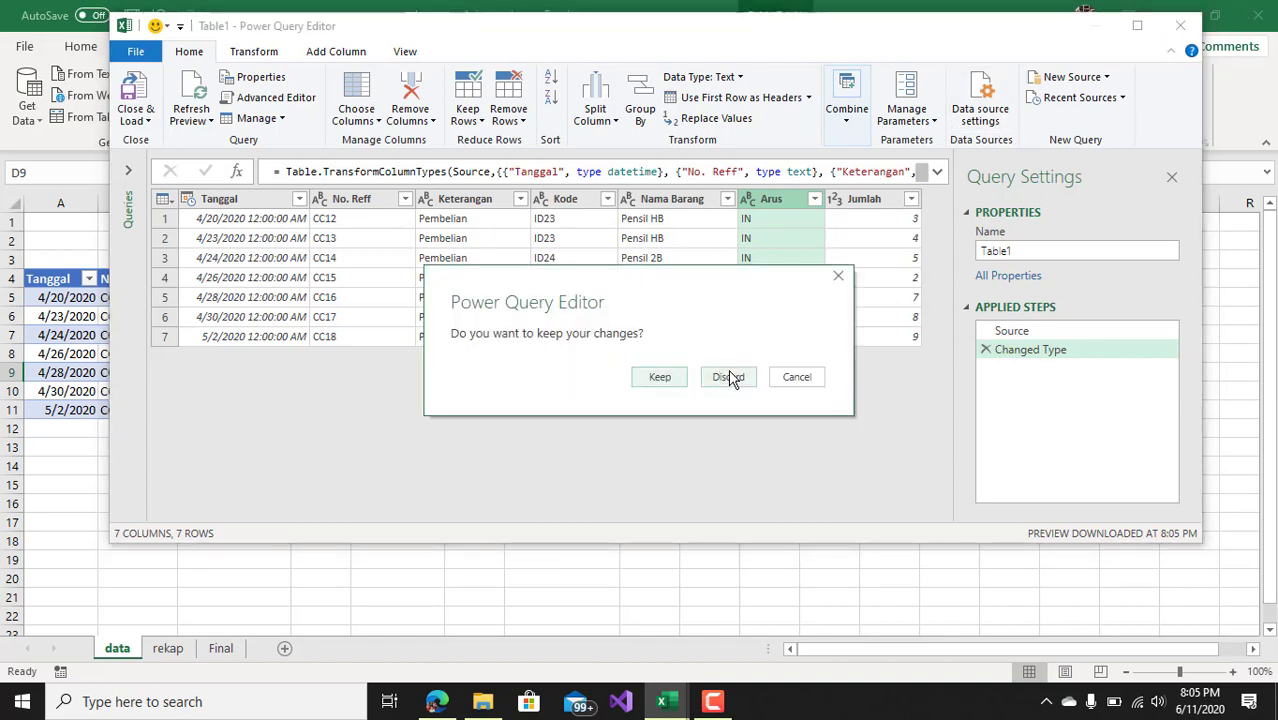
click(728, 376)
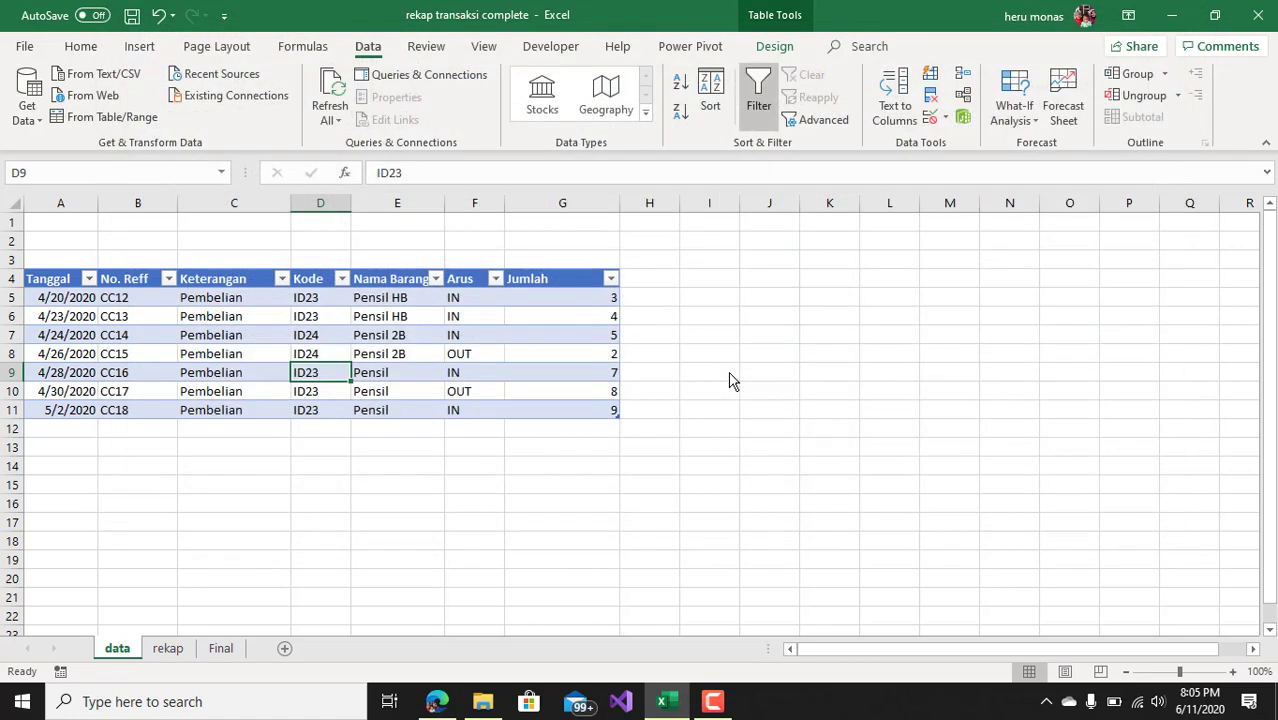
Step: On the Final sheet, enter headings Tgl Awal and Tgl Akhir with dates 4/23/2020 and 4/28/2020
click(218, 648)
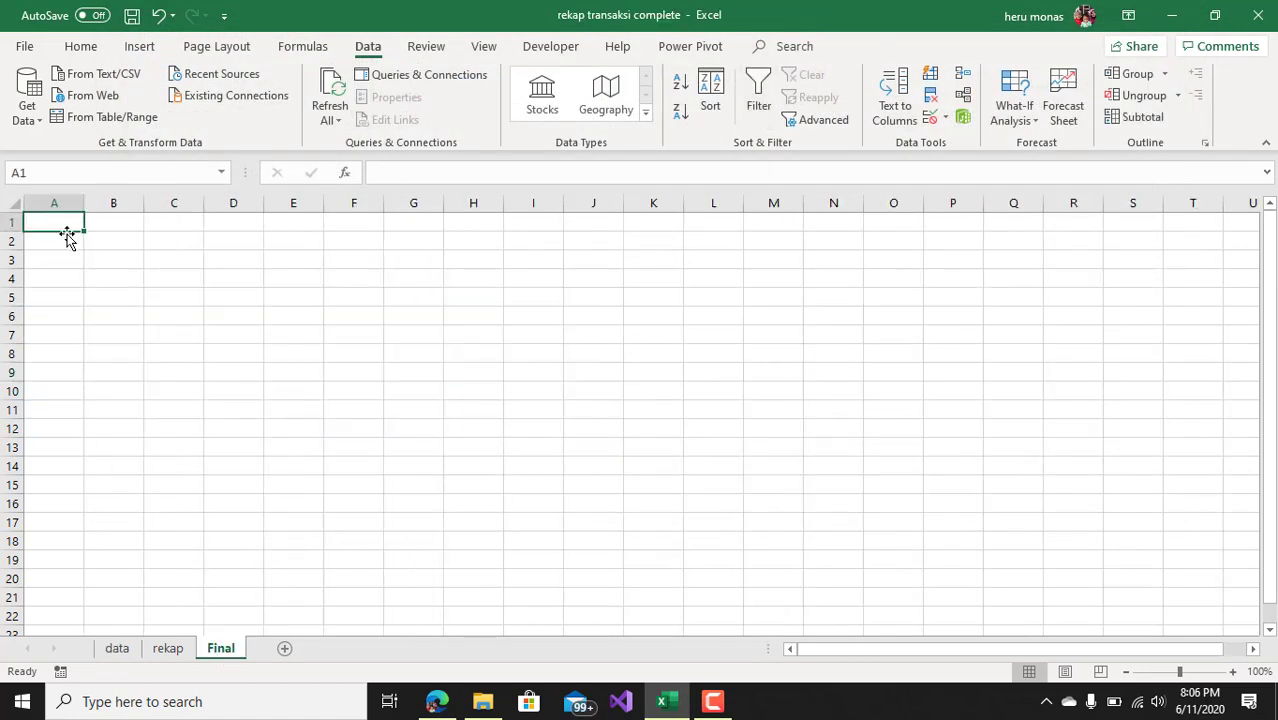
text(Tgl Awal)
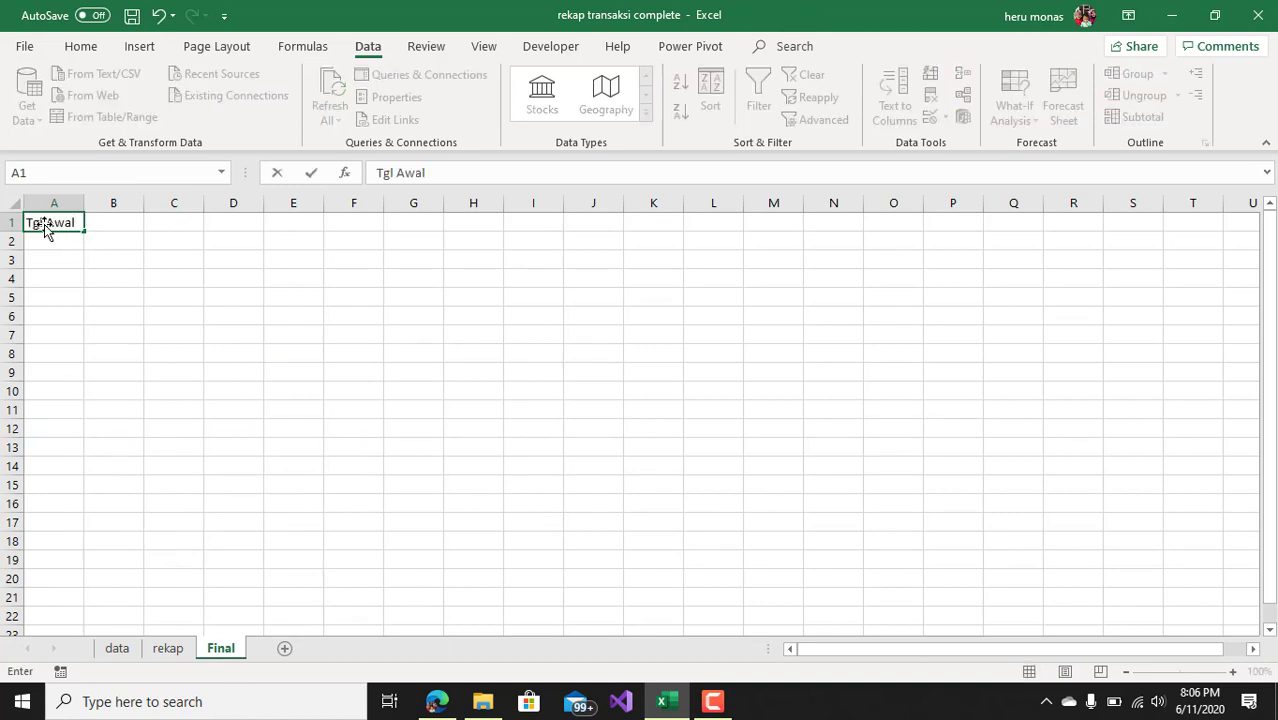
key(Tab)
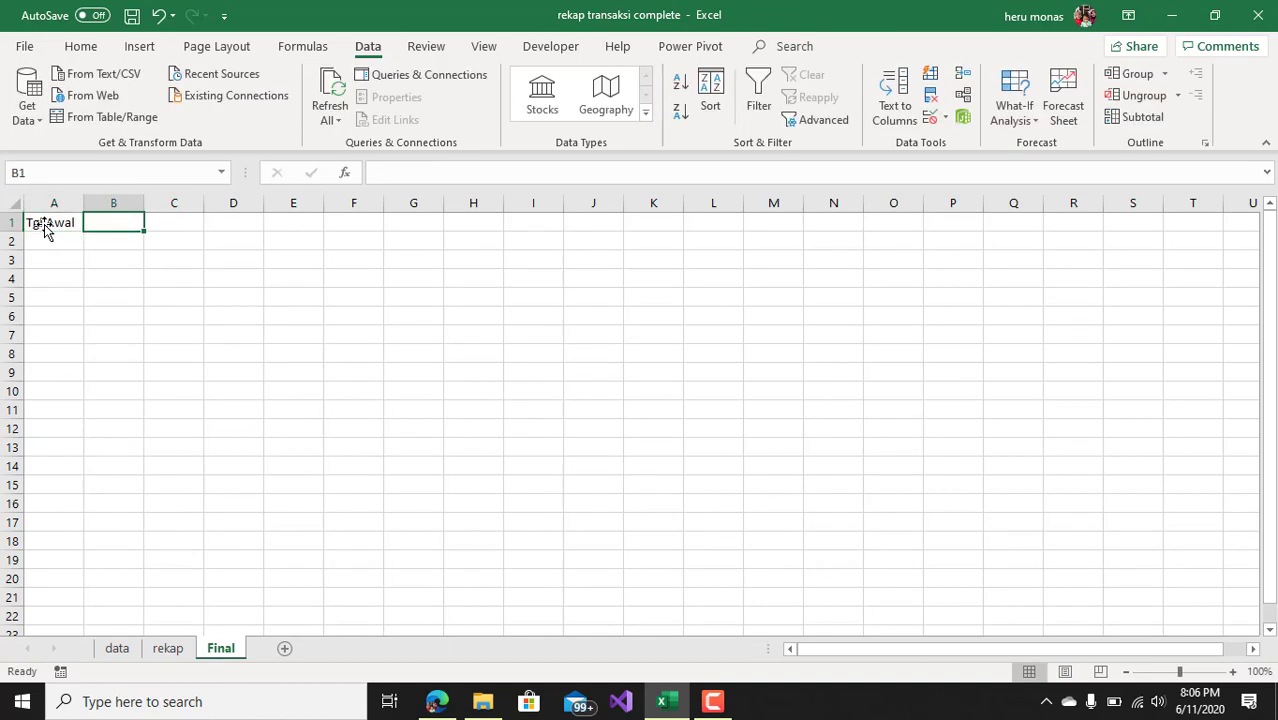
key(Tab)
text(Tgl)
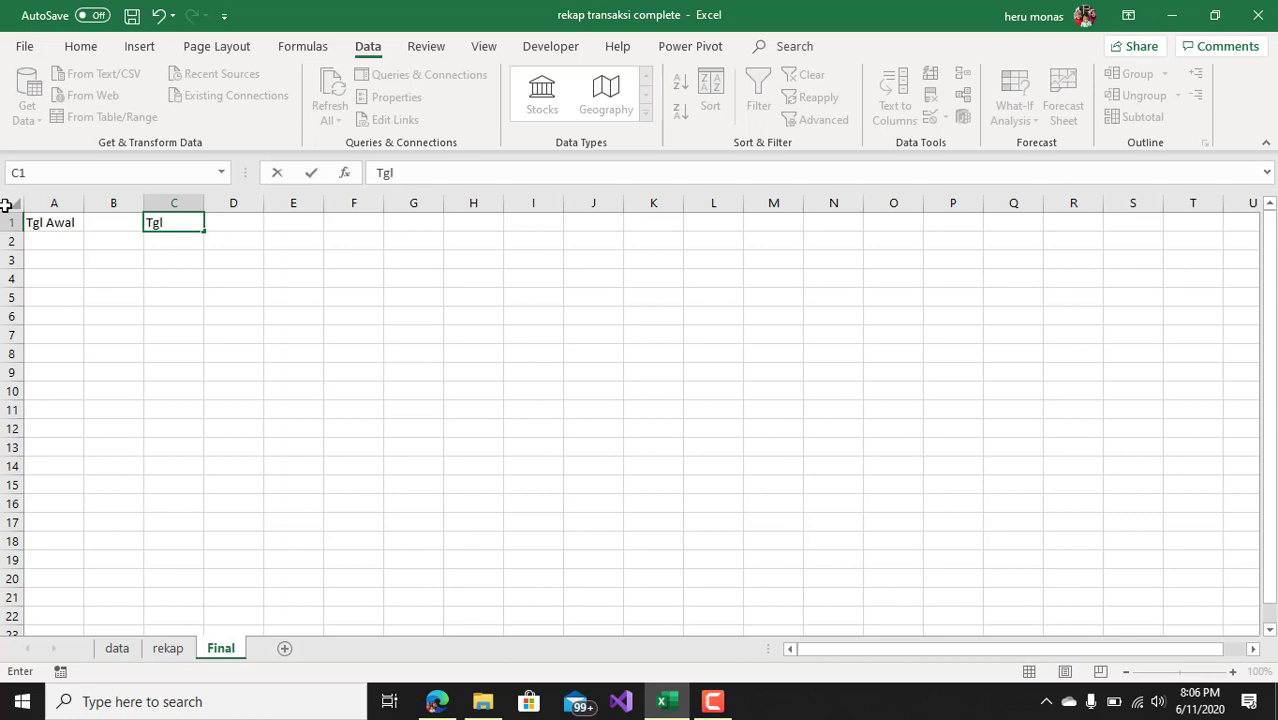
text( Akhir)
click(66, 241)
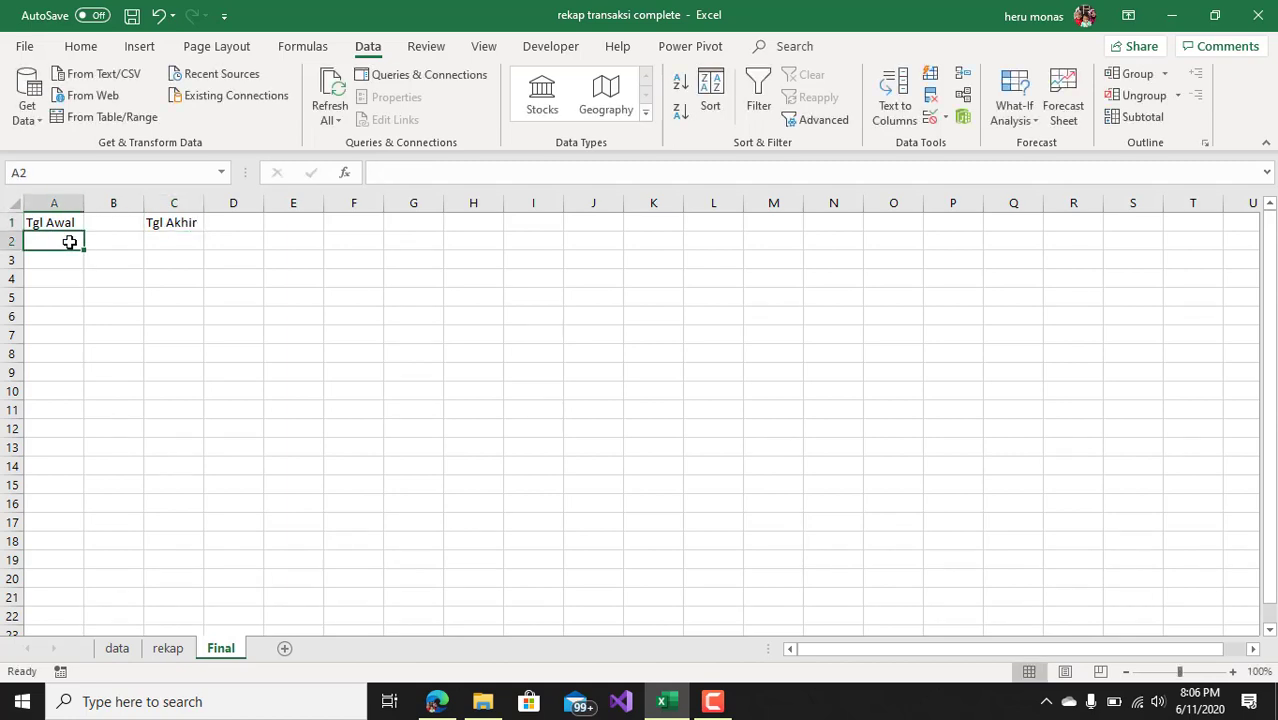
click(122, 652)
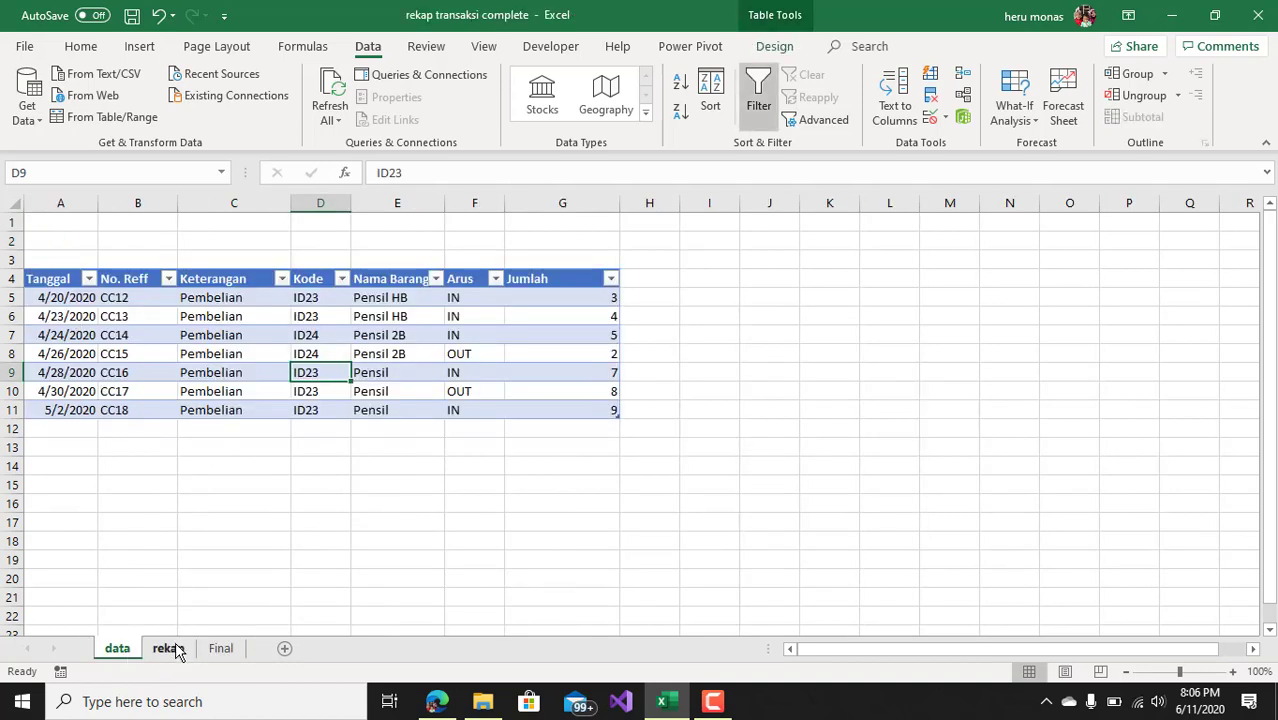
click(167, 649)
click(220, 650)
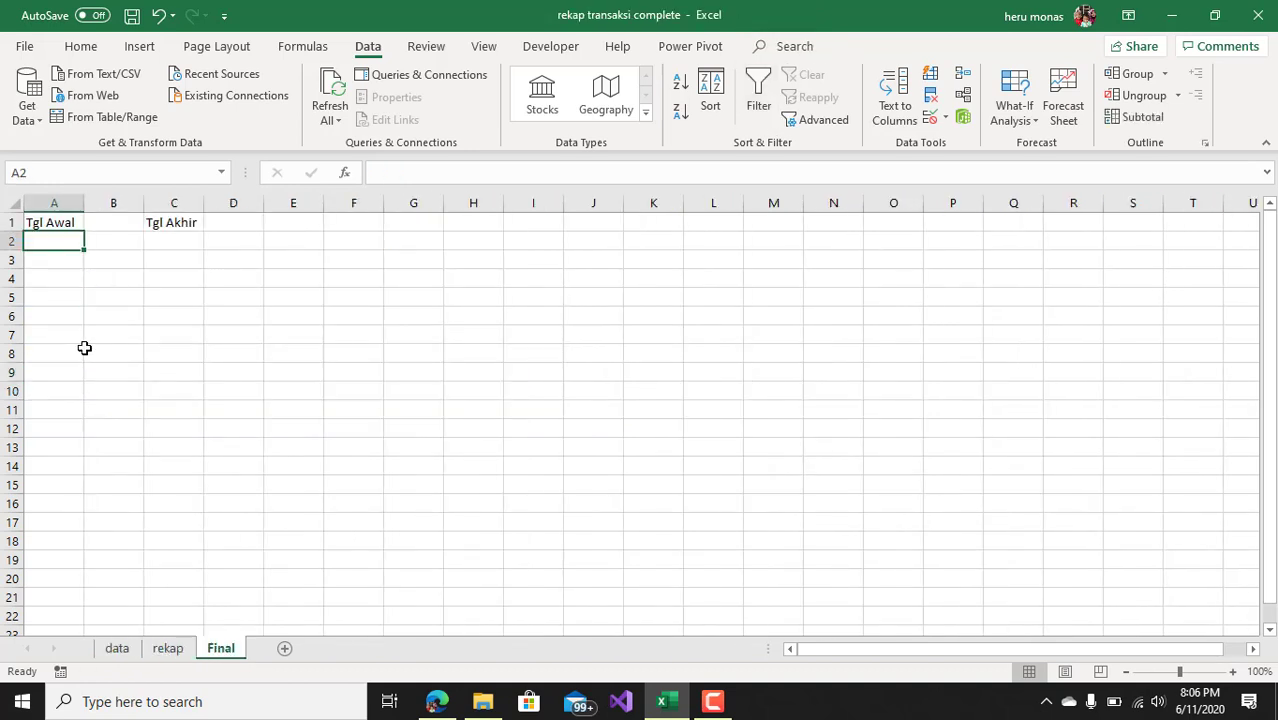
text(4/23/)
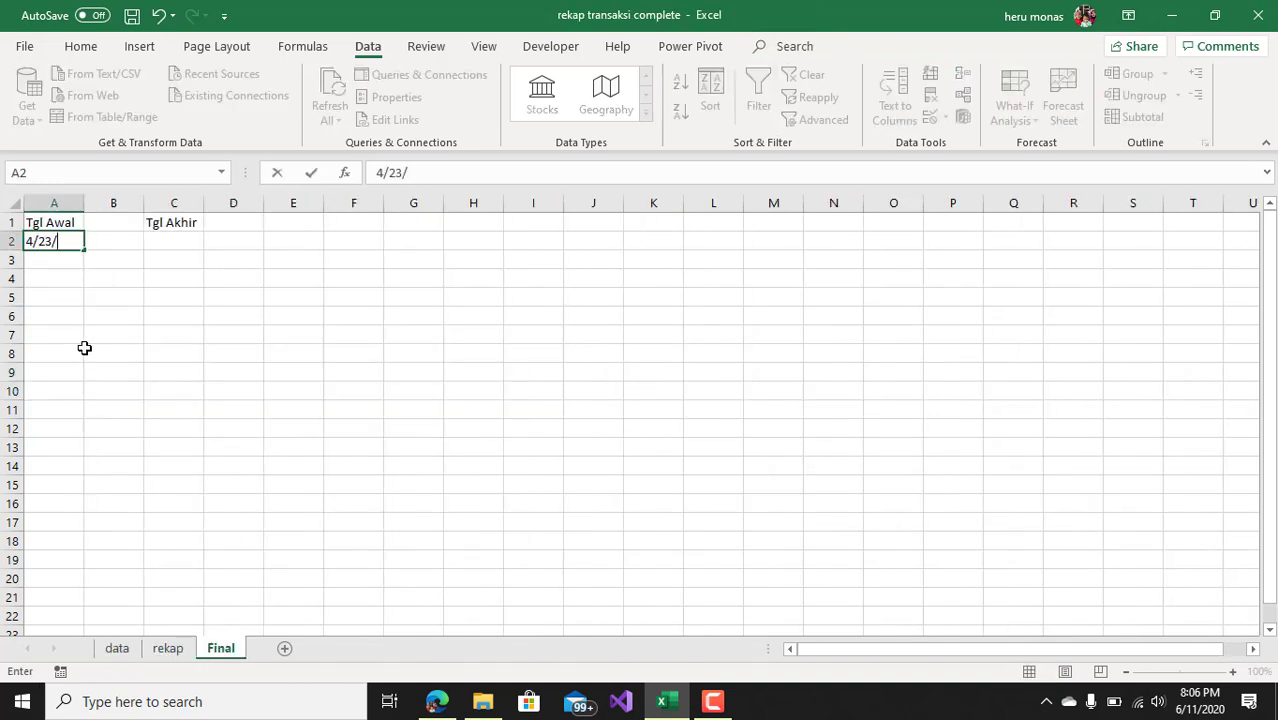
text(2020)
key(Tab)
key(Tab)
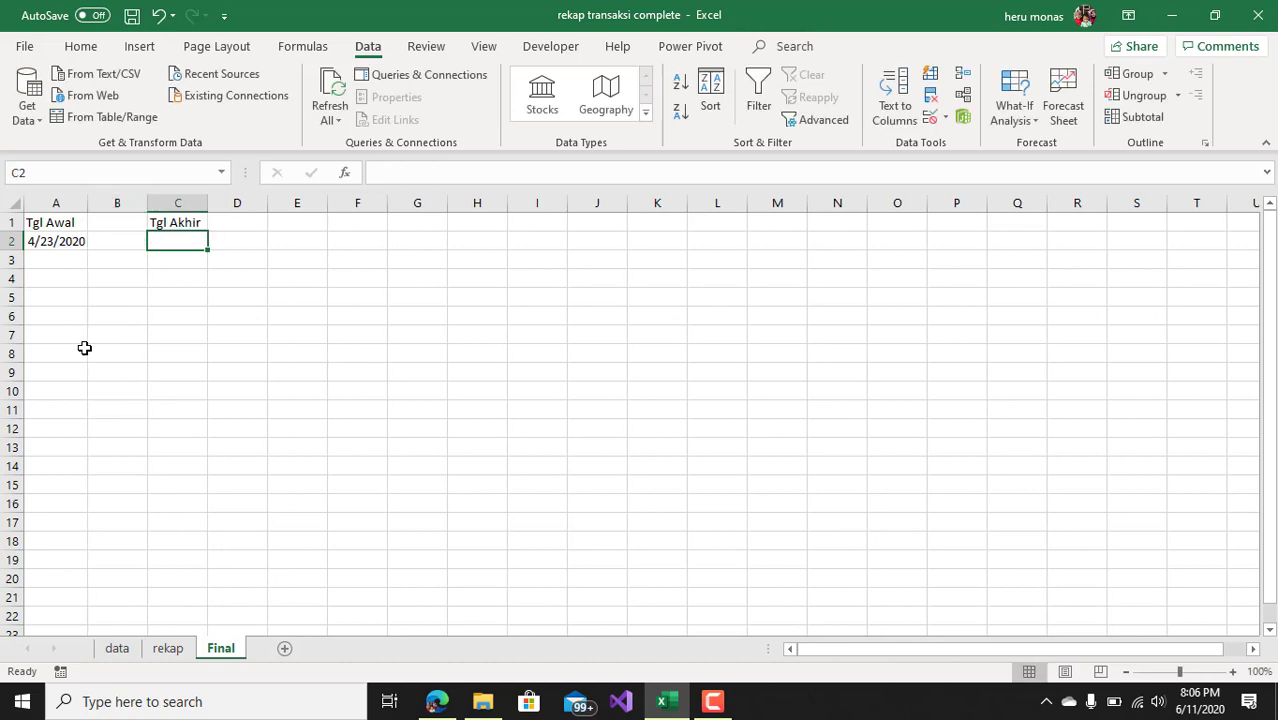
text(4/2)
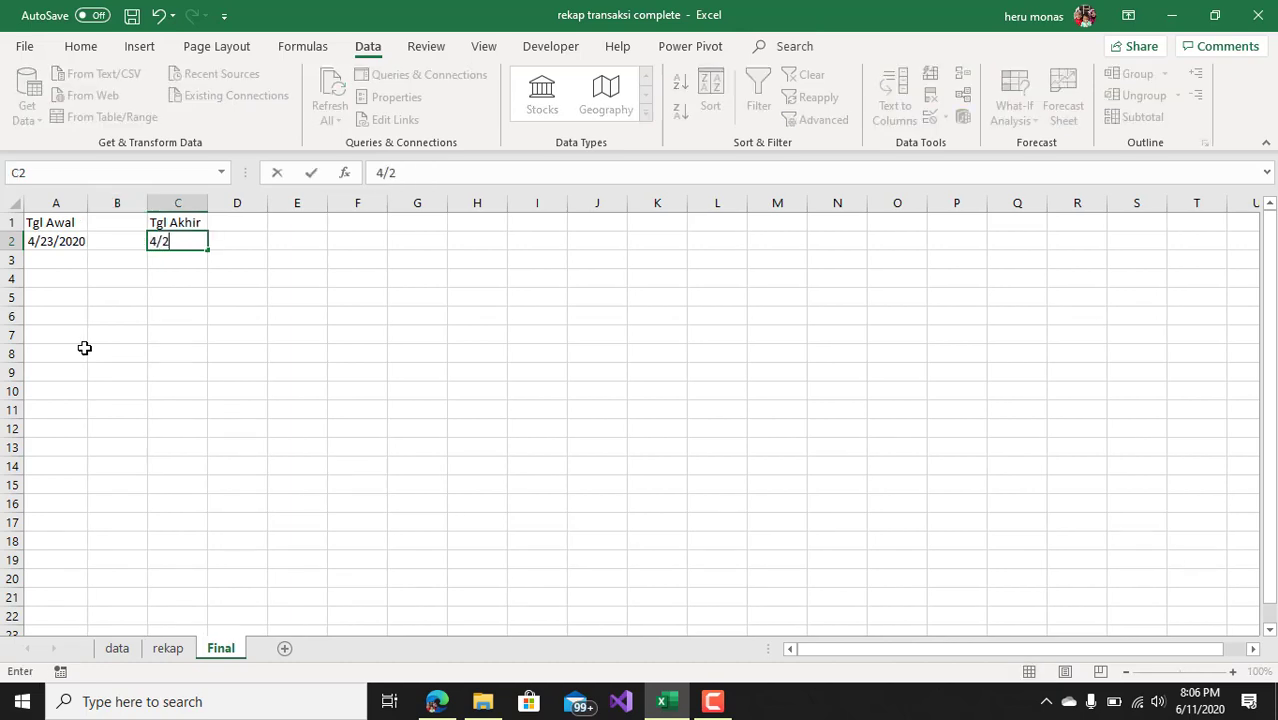
text(8/2020)
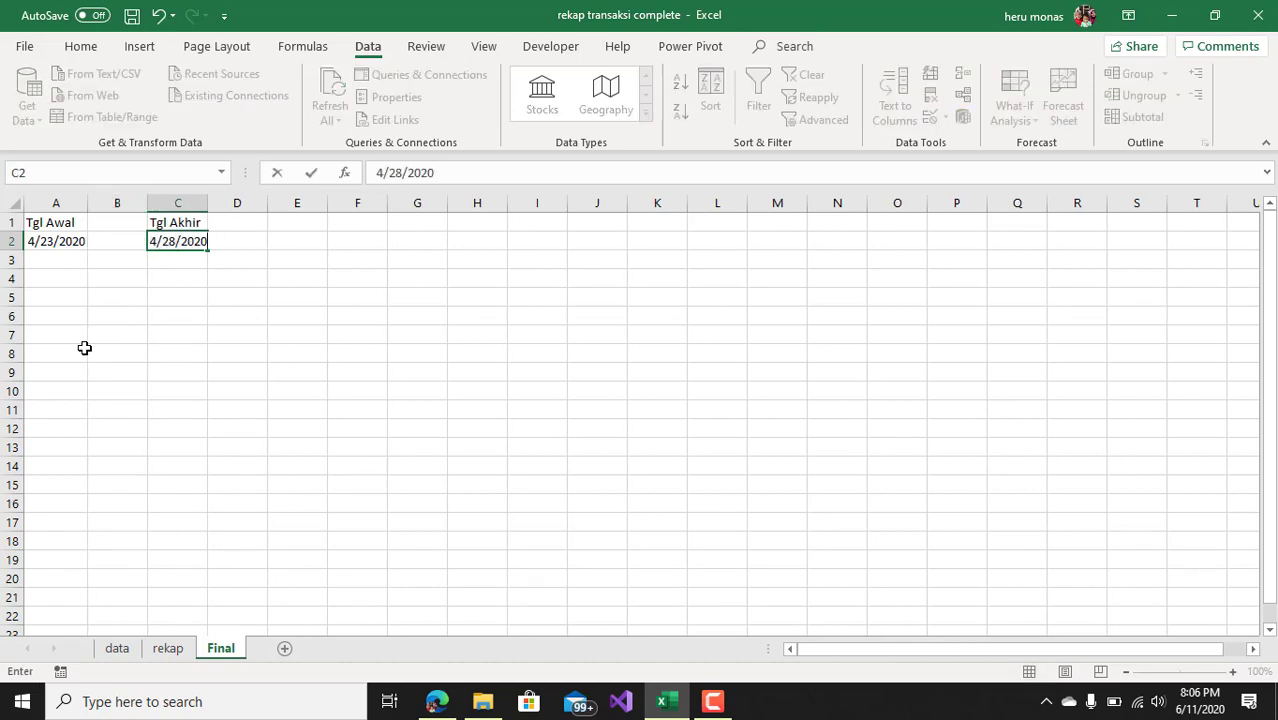
click(128, 354)
Step: Format A1:A2 (Tgl Awal) as an orange medium table with headers and widen column A
drag(57, 222, 60, 241)
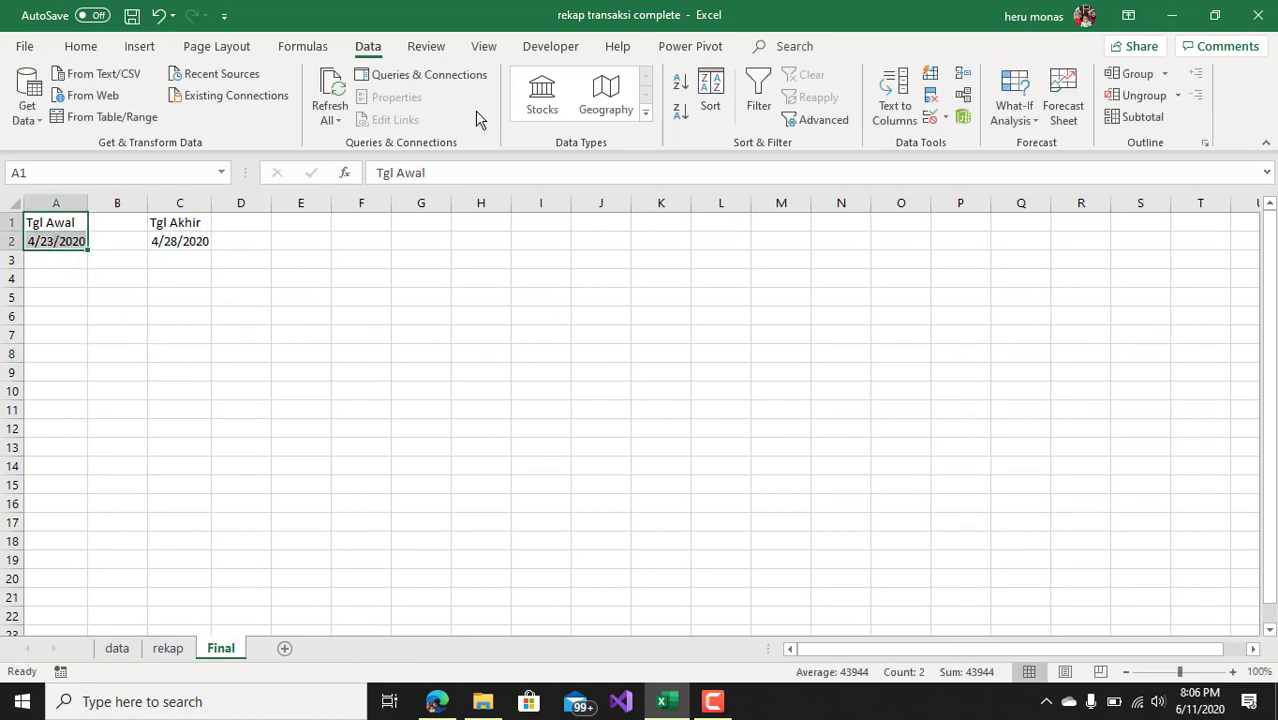
key(ctrl+t)
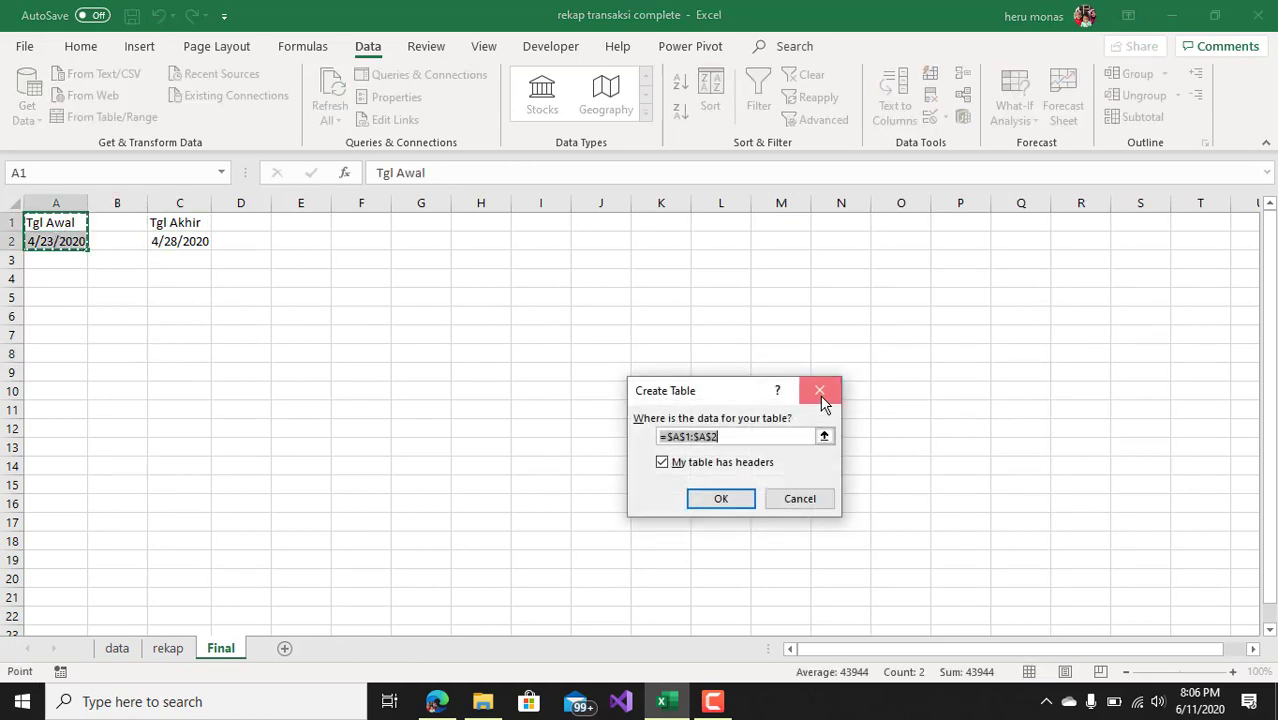
click(819, 388)
drag(57, 224, 60, 240)
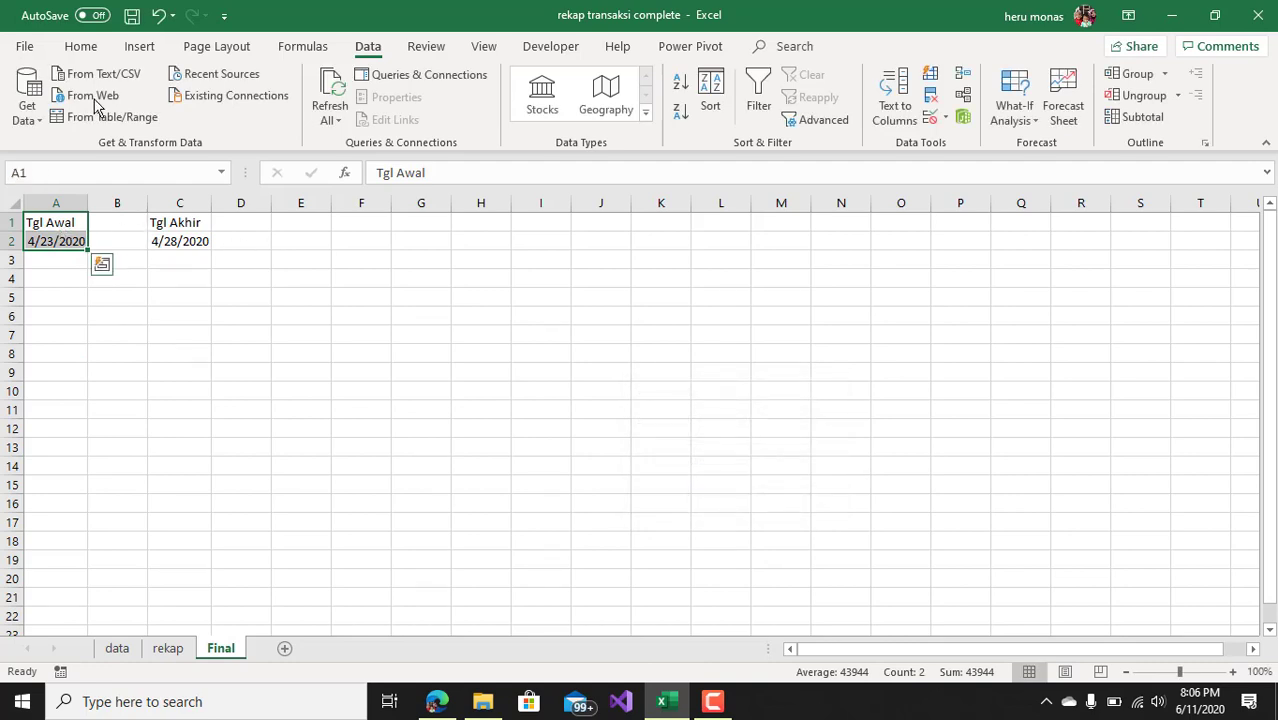
click(86, 52)
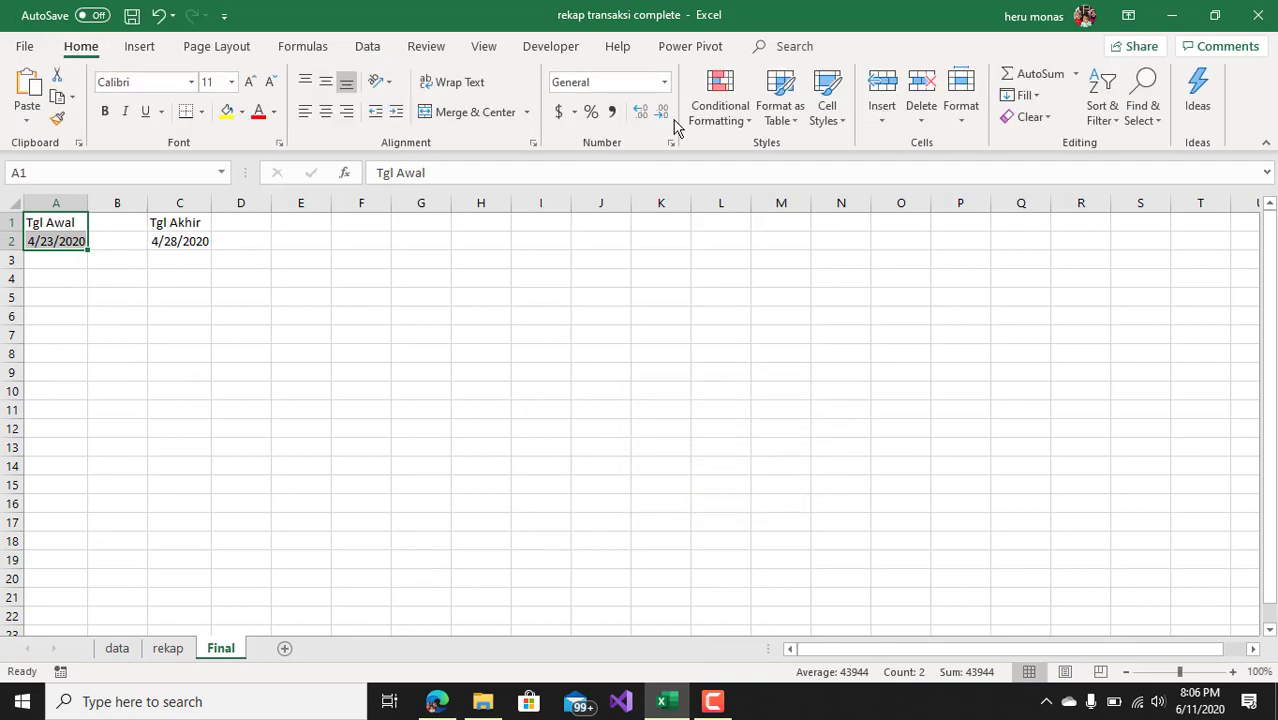
click(799, 118)
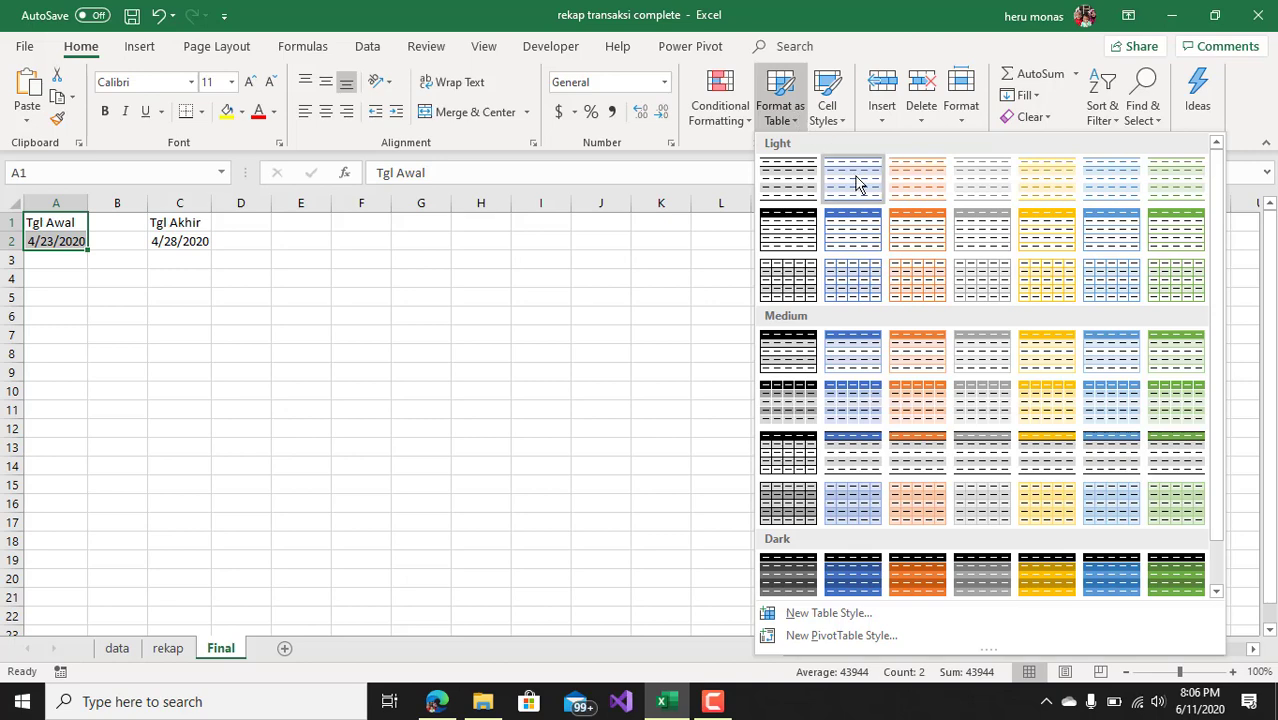
click(907, 398)
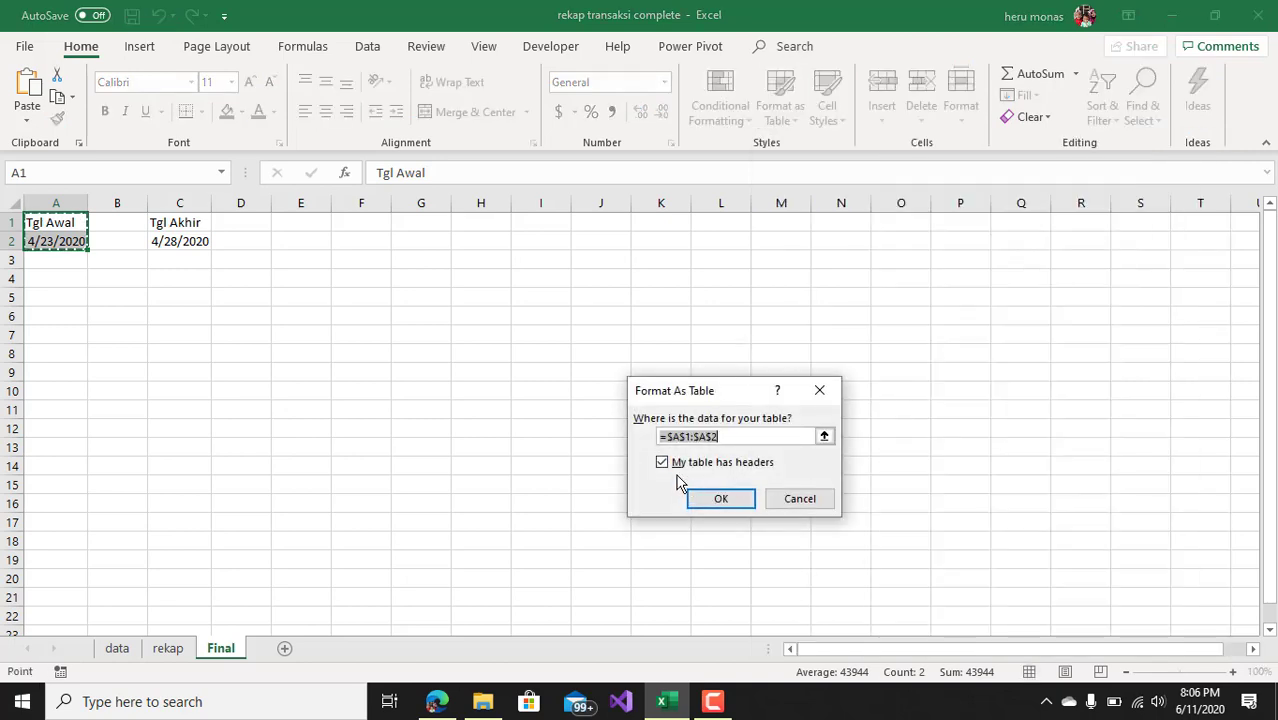
click(720, 500)
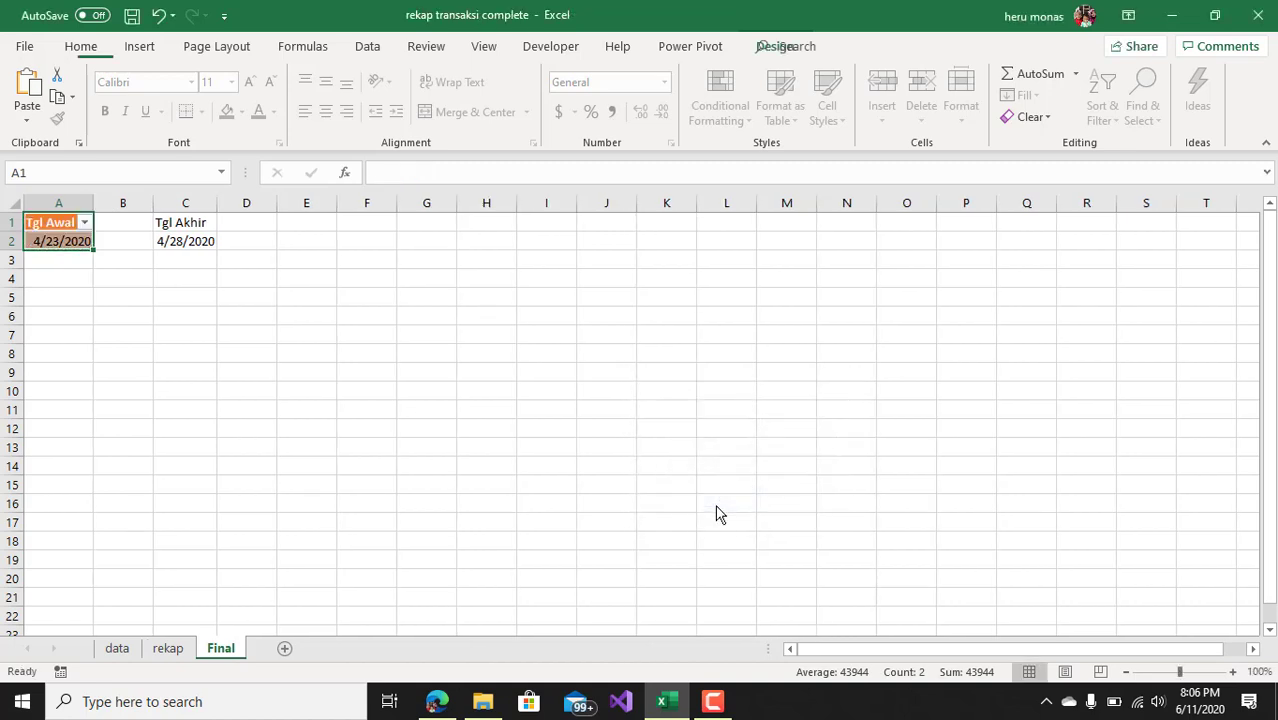
drag(94, 203, 104, 203)
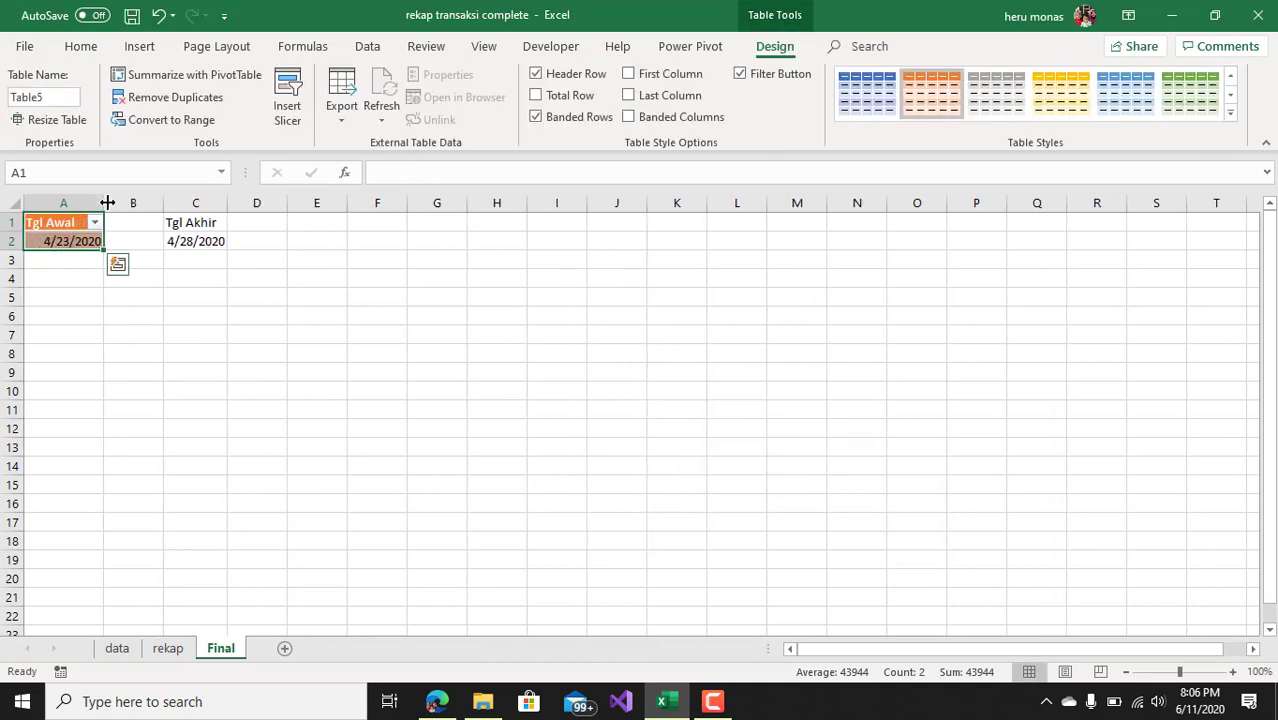
Step: Format C1:C2 (Tgl Akhir) as a blue medium table with headers and widen column C
click(196, 224)
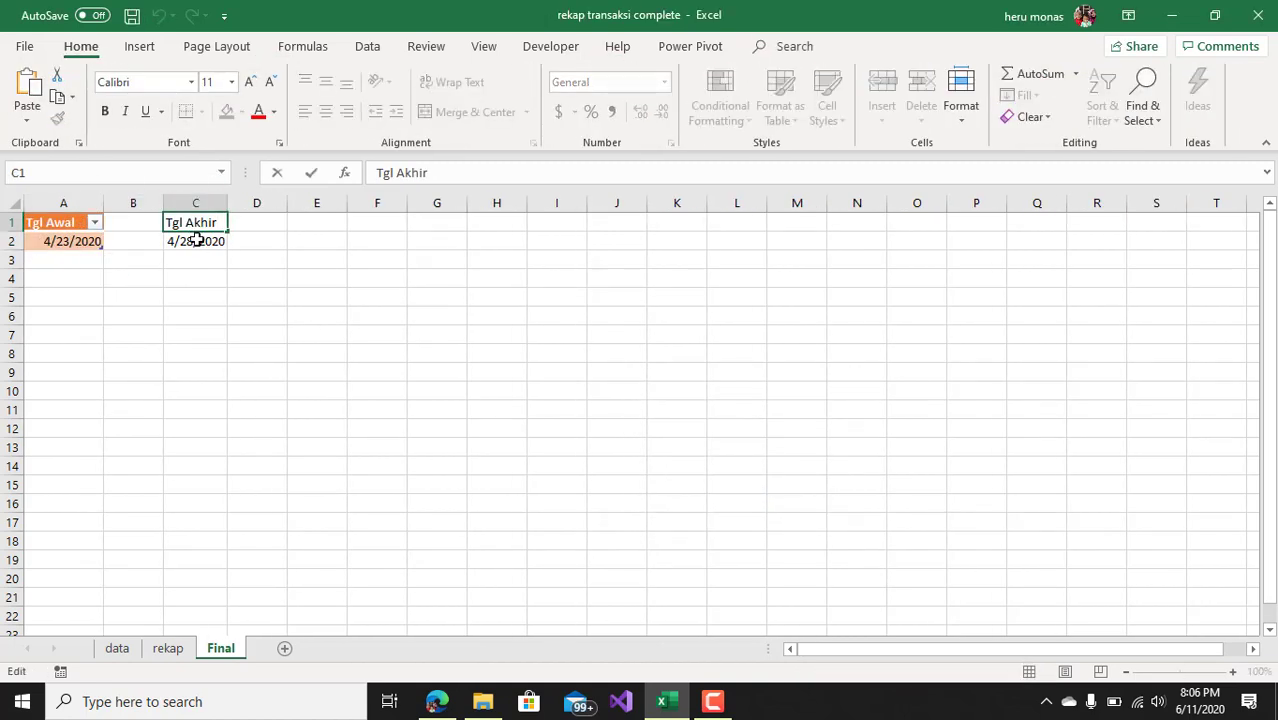
drag(194, 241, 197, 224)
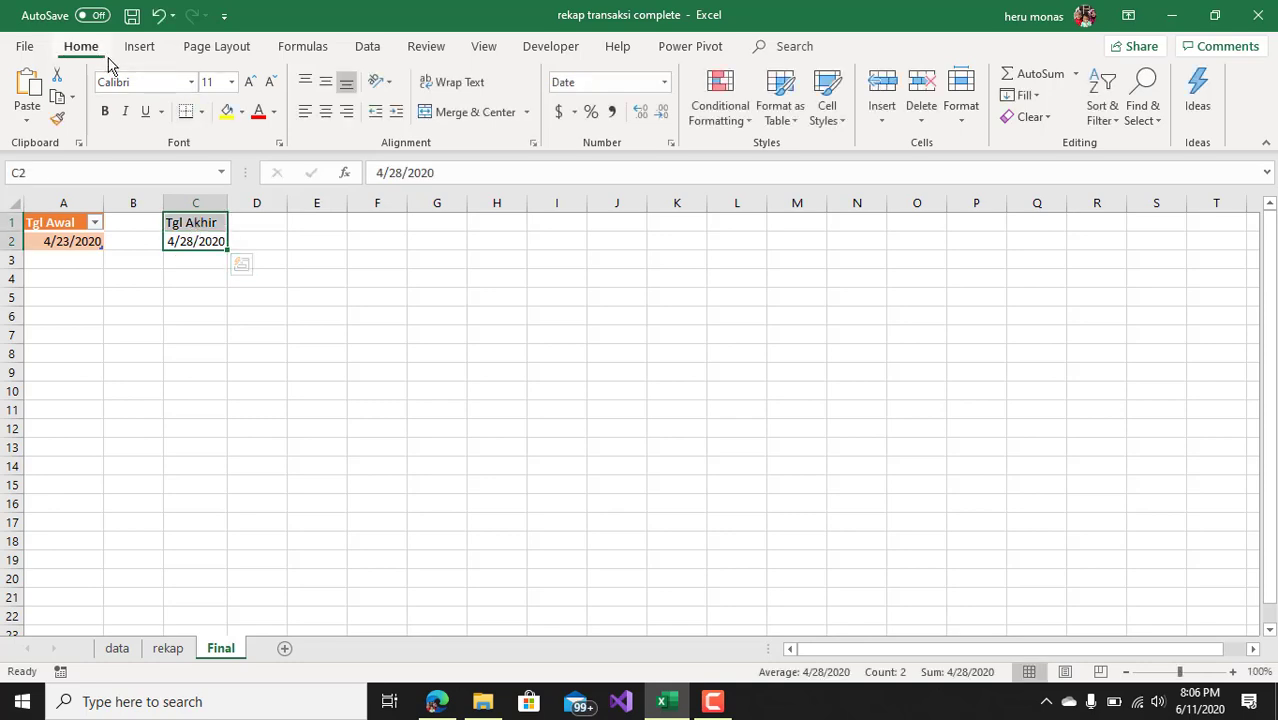
click(779, 108)
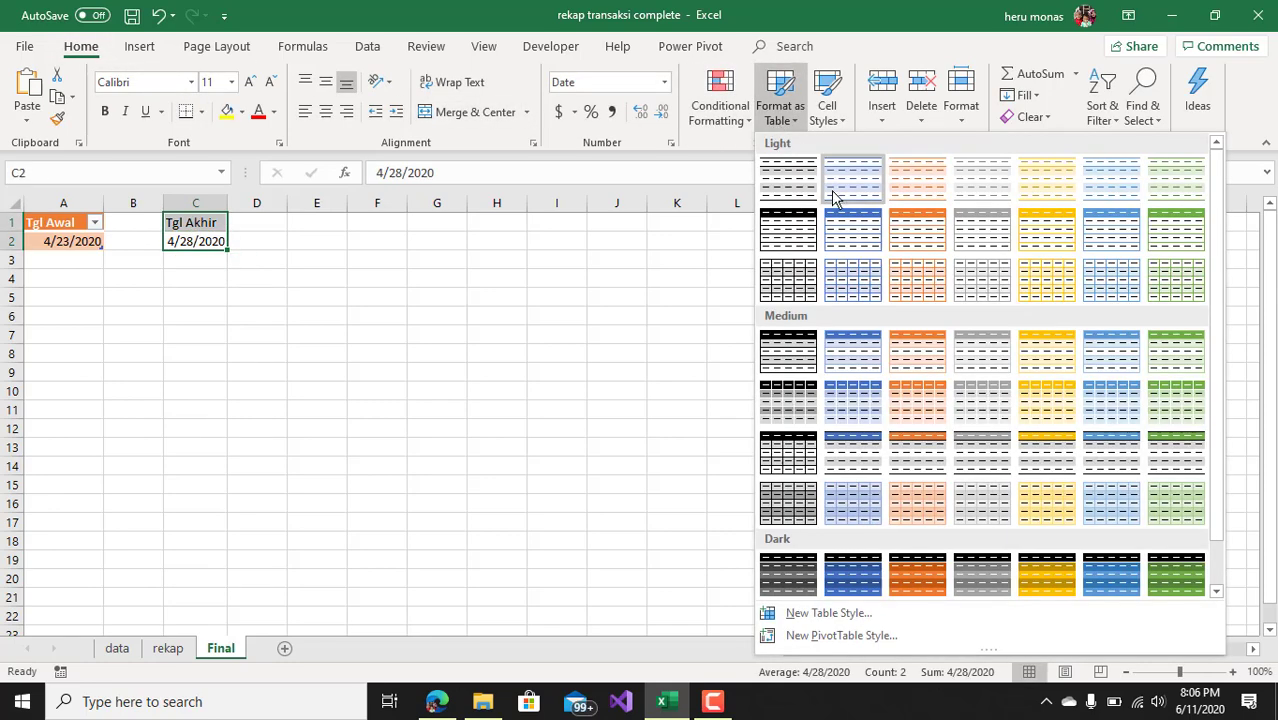
click(856, 392)
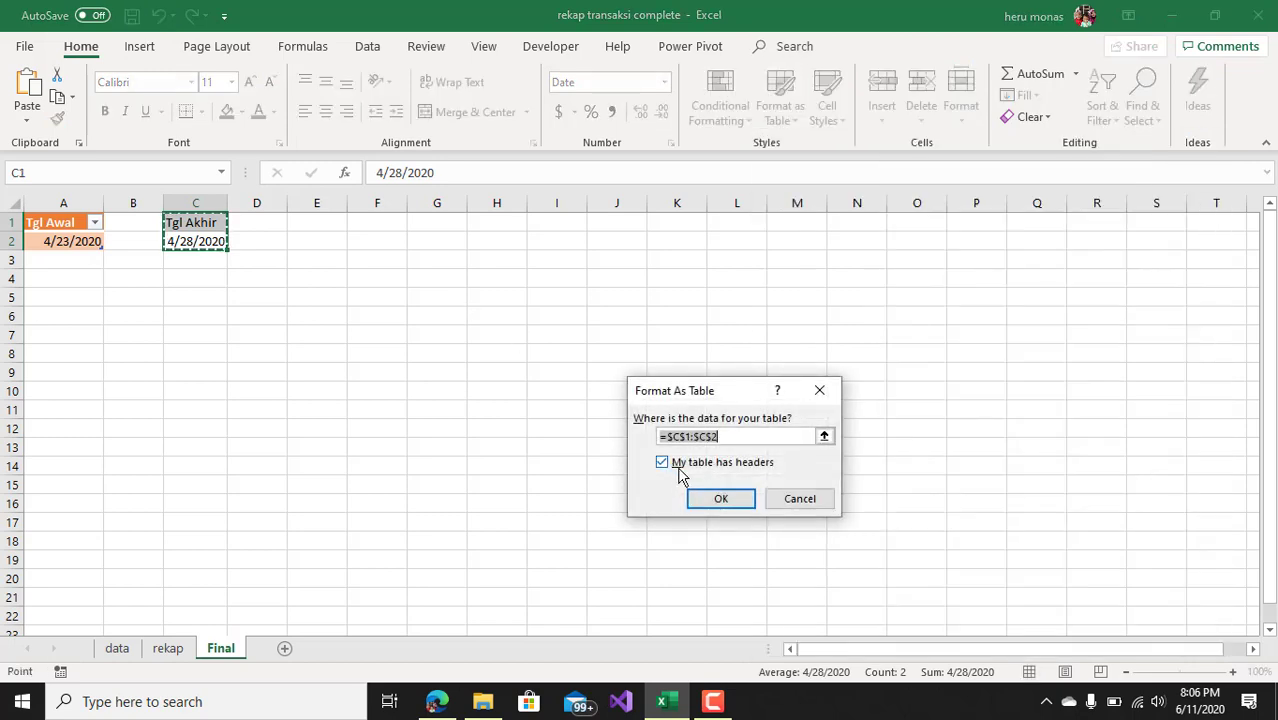
click(712, 499)
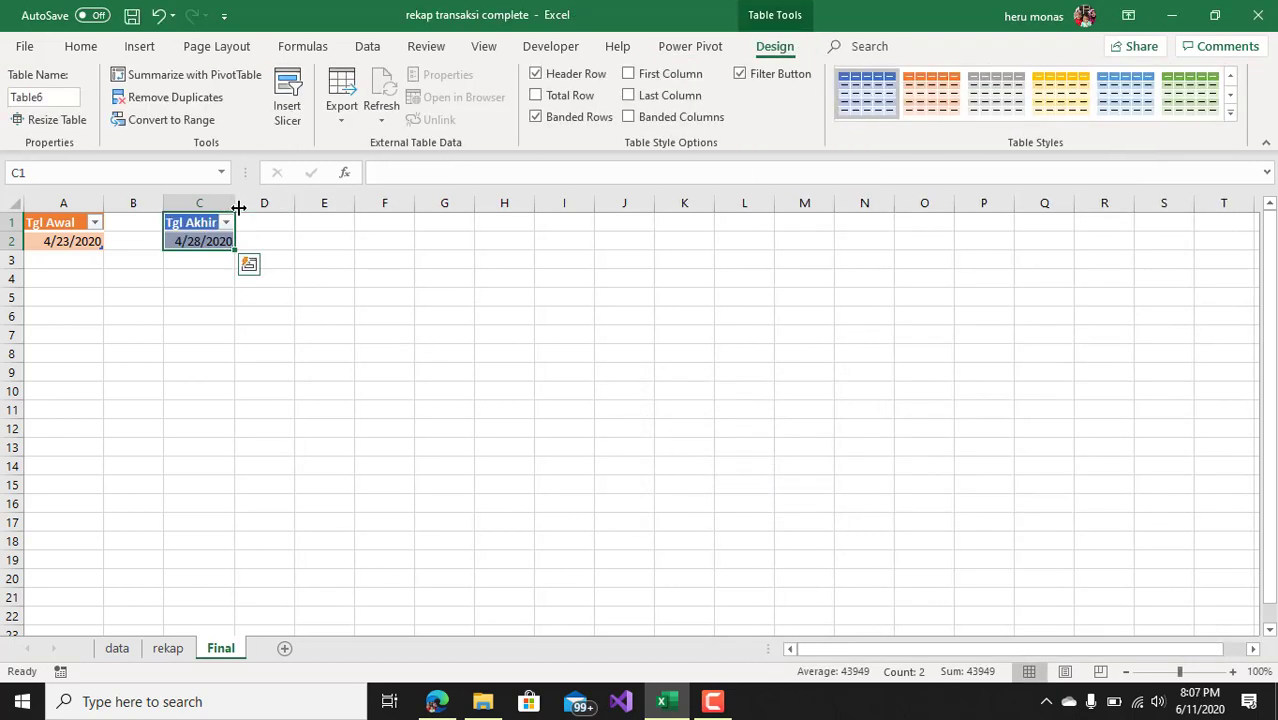
drag(228, 203, 261, 203)
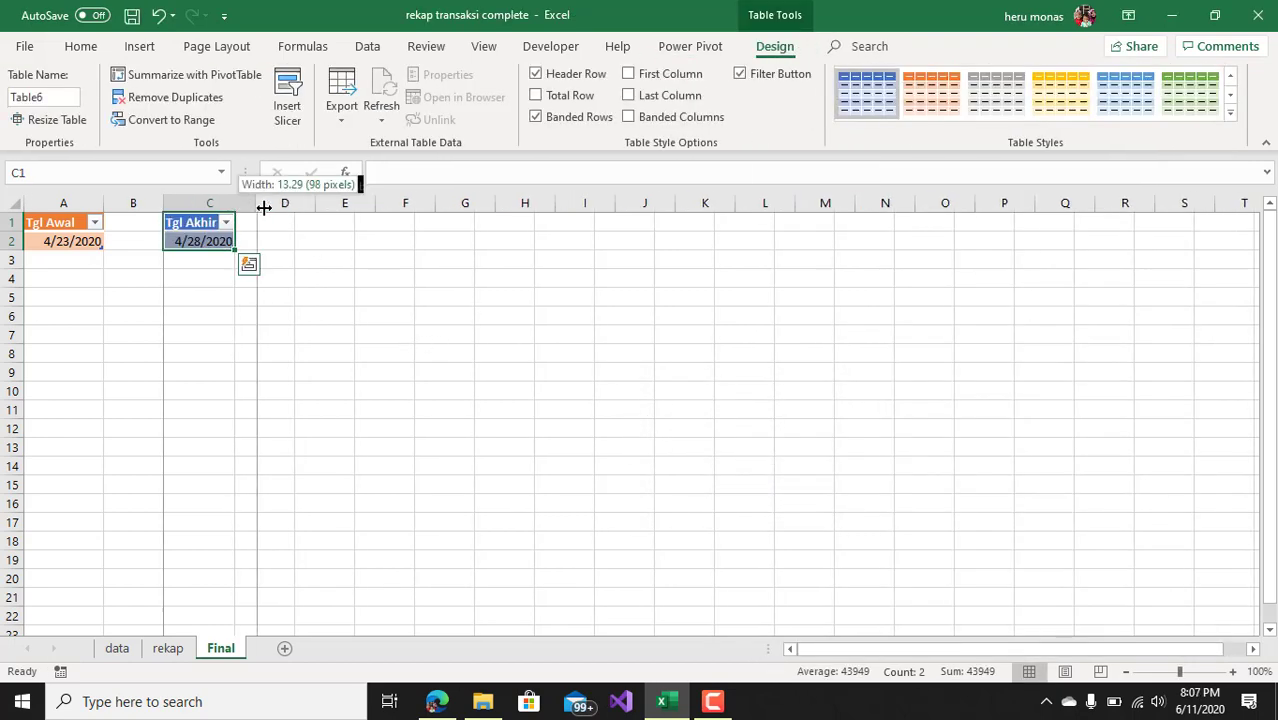
click(90, 240)
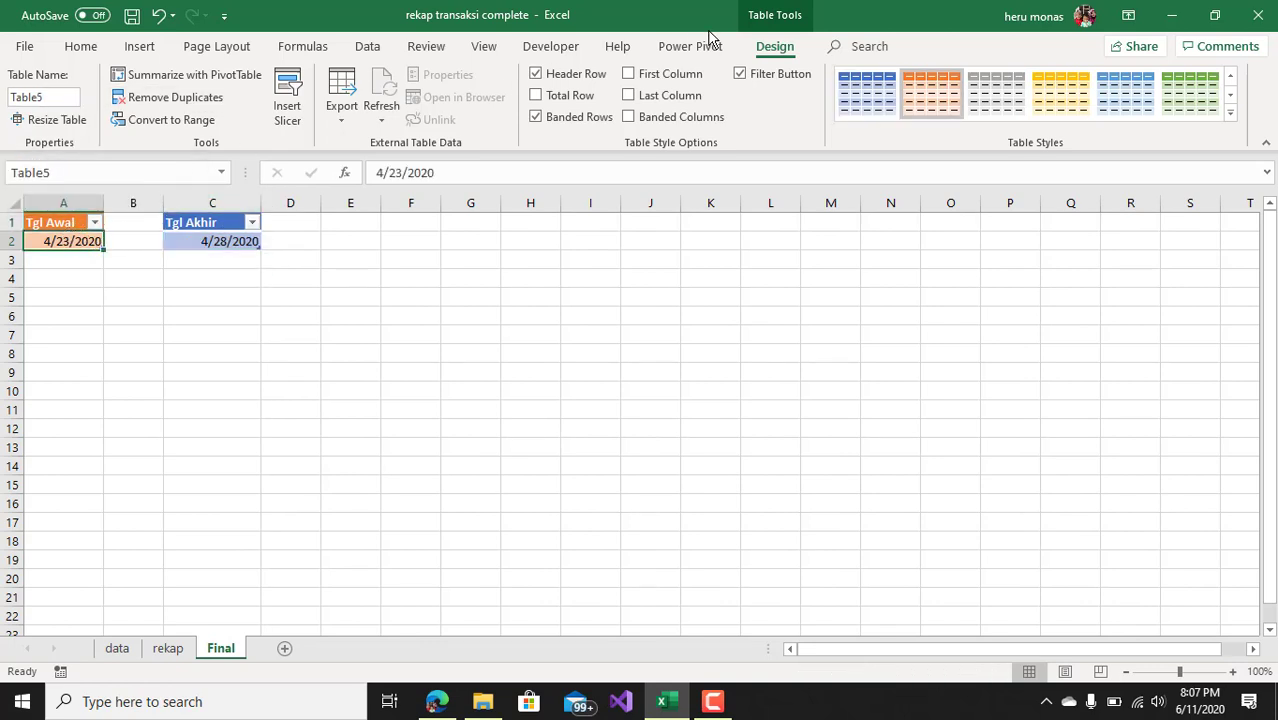
Step: Rename Table5 to TAwal and Table6 to TAkhir in the table name box
click(68, 103)
text(T)
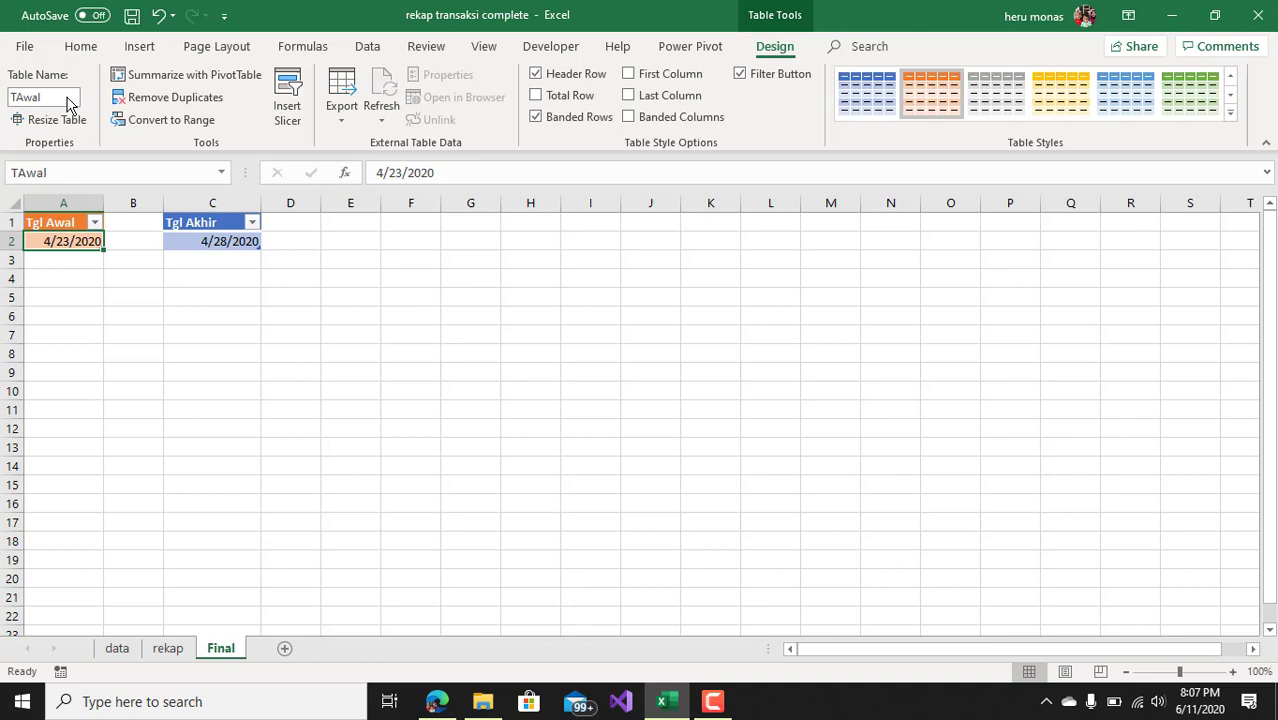
click(232, 240)
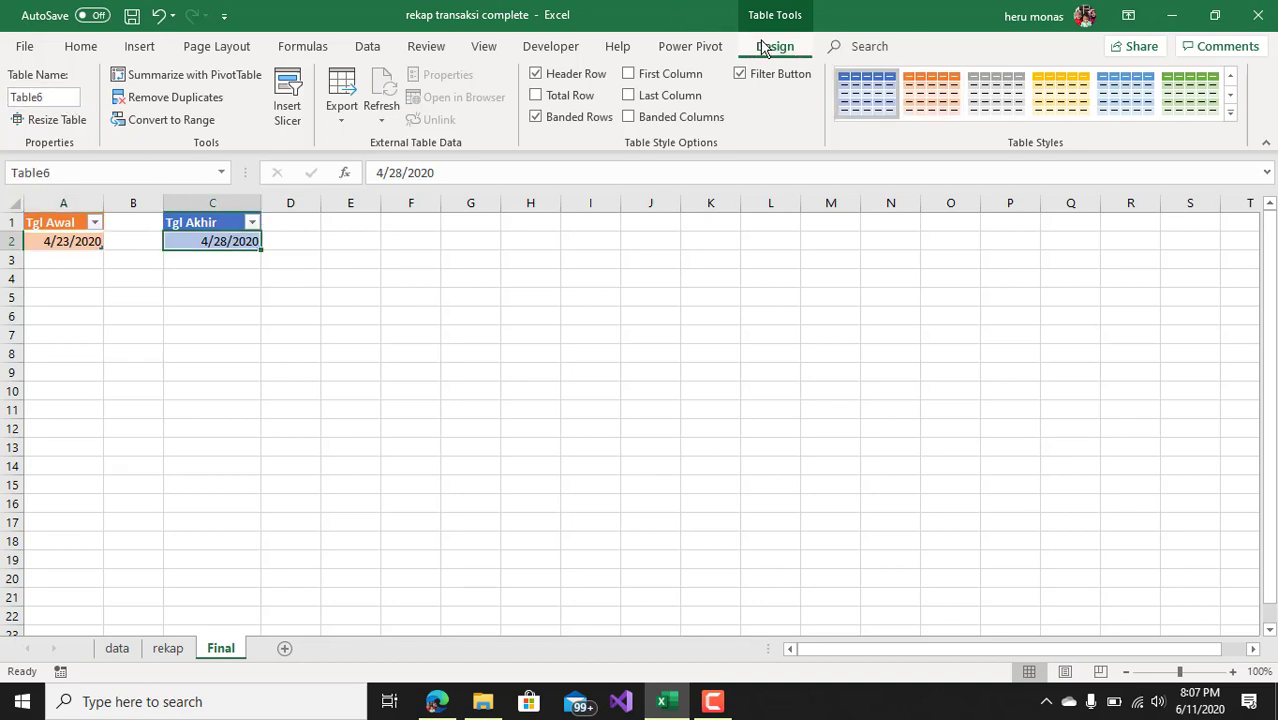
click(48, 98)
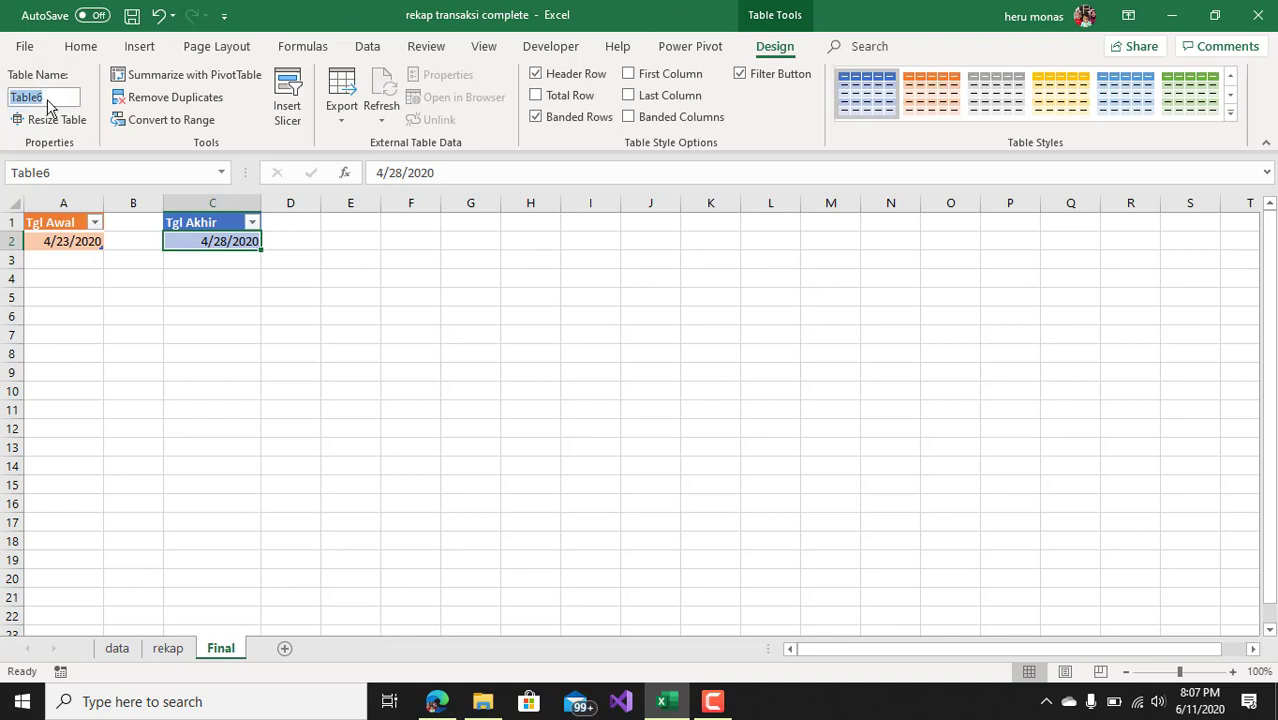
text(TAkhir)
key(Return)
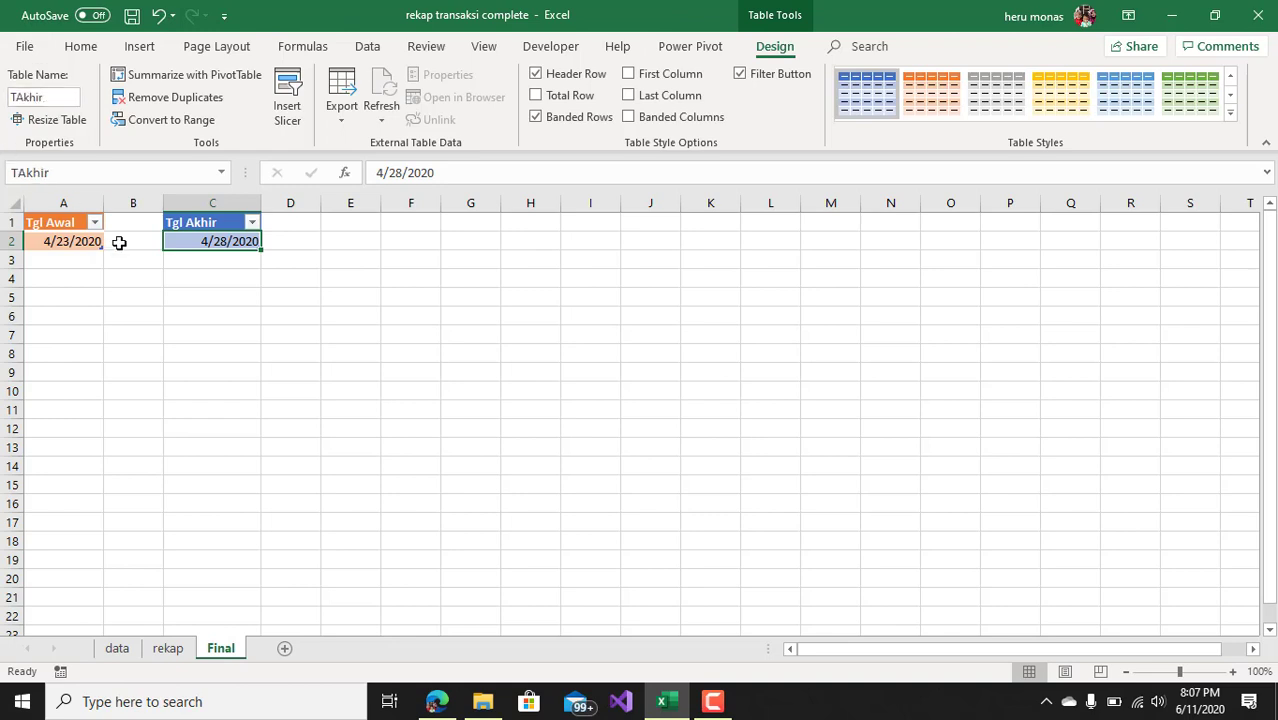
click(92, 243)
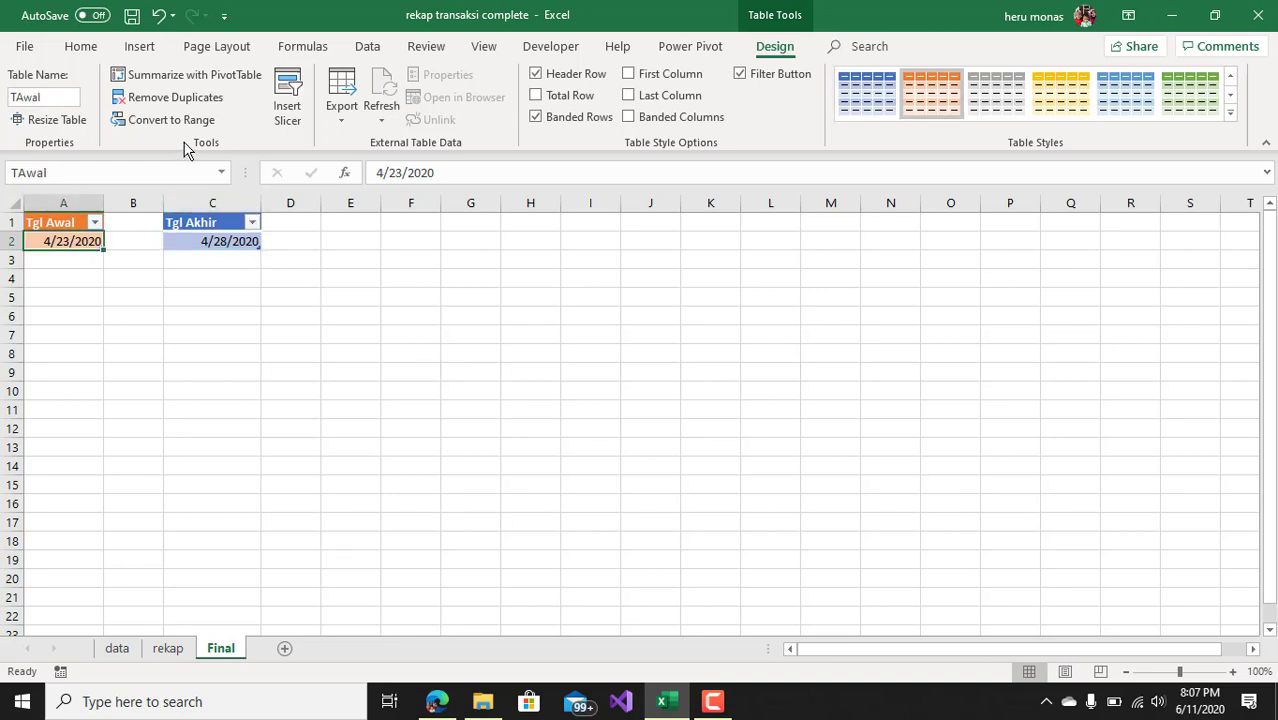
click(369, 48)
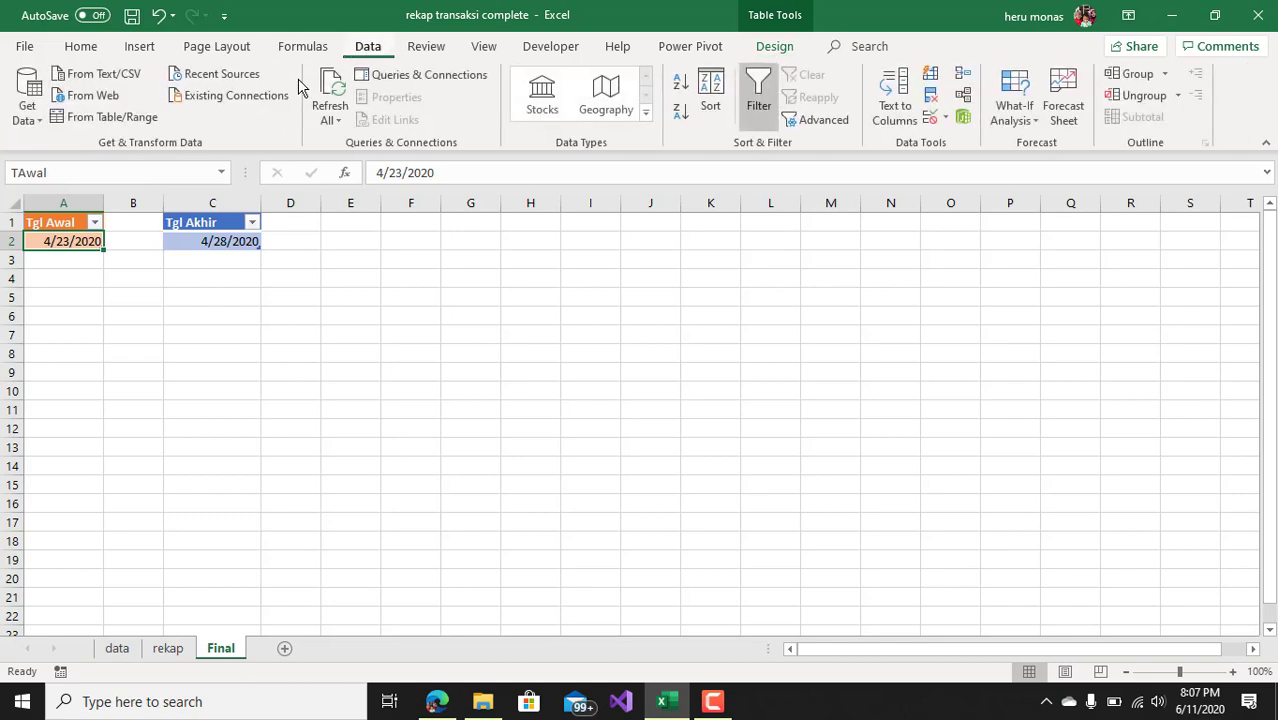
Step: Load the TAwal table into Power Query and change Tgl Awal to Date, replacing the current type
click(145, 120)
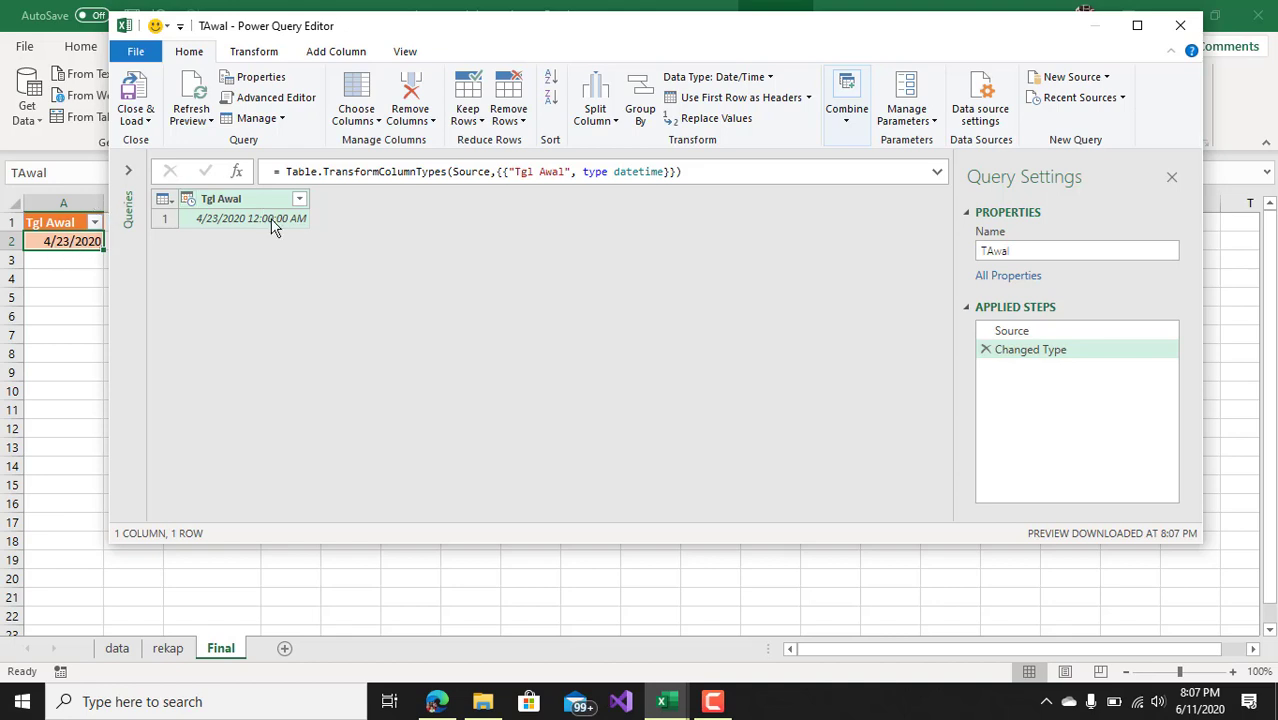
click(770, 78)
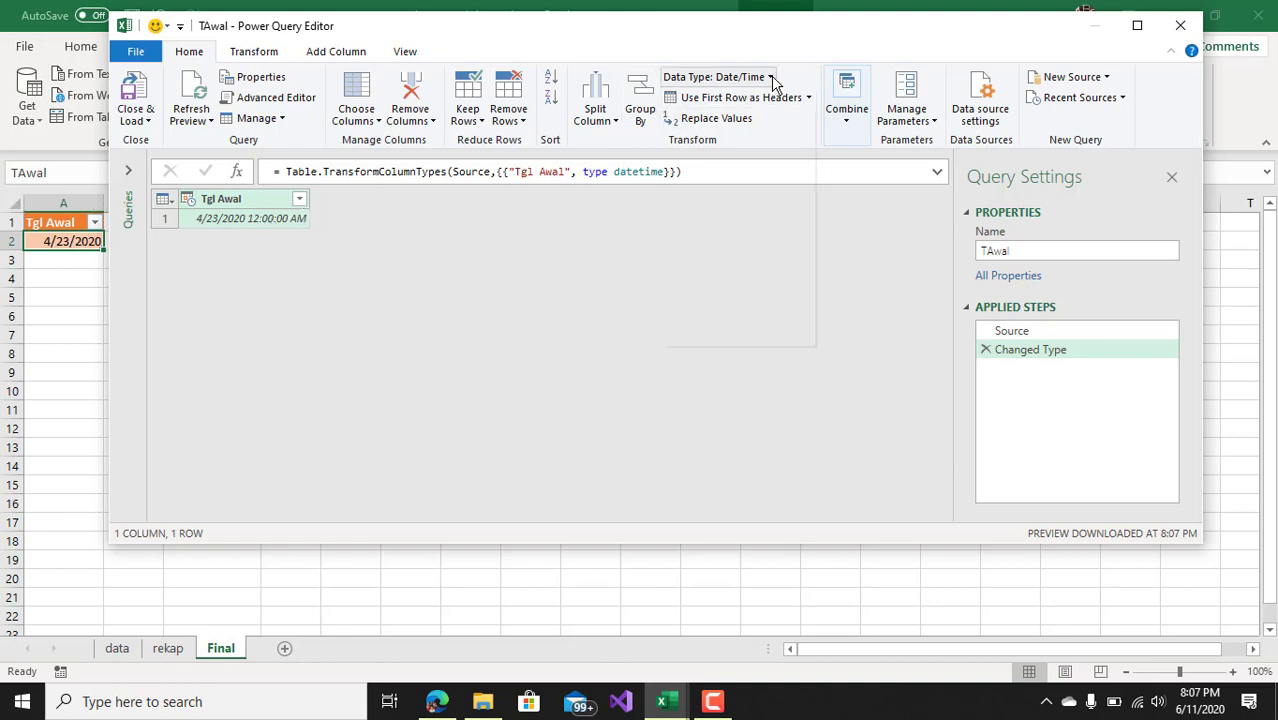
click(718, 205)
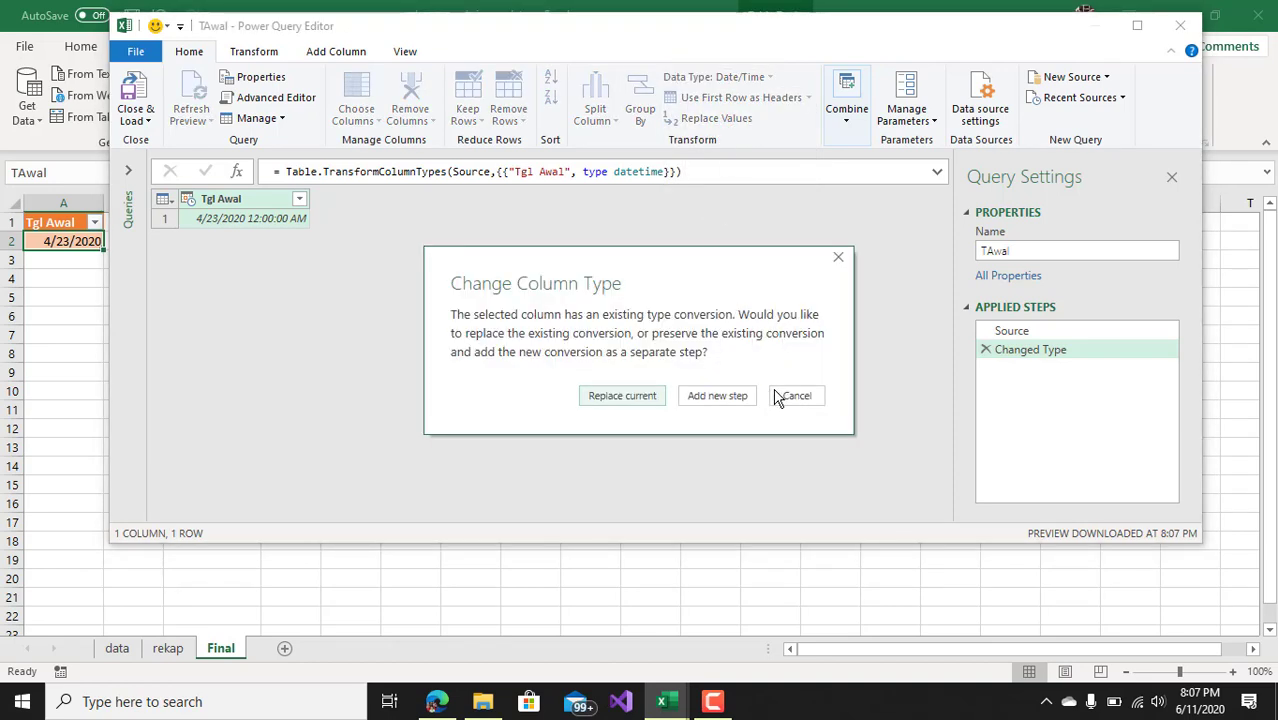
click(785, 397)
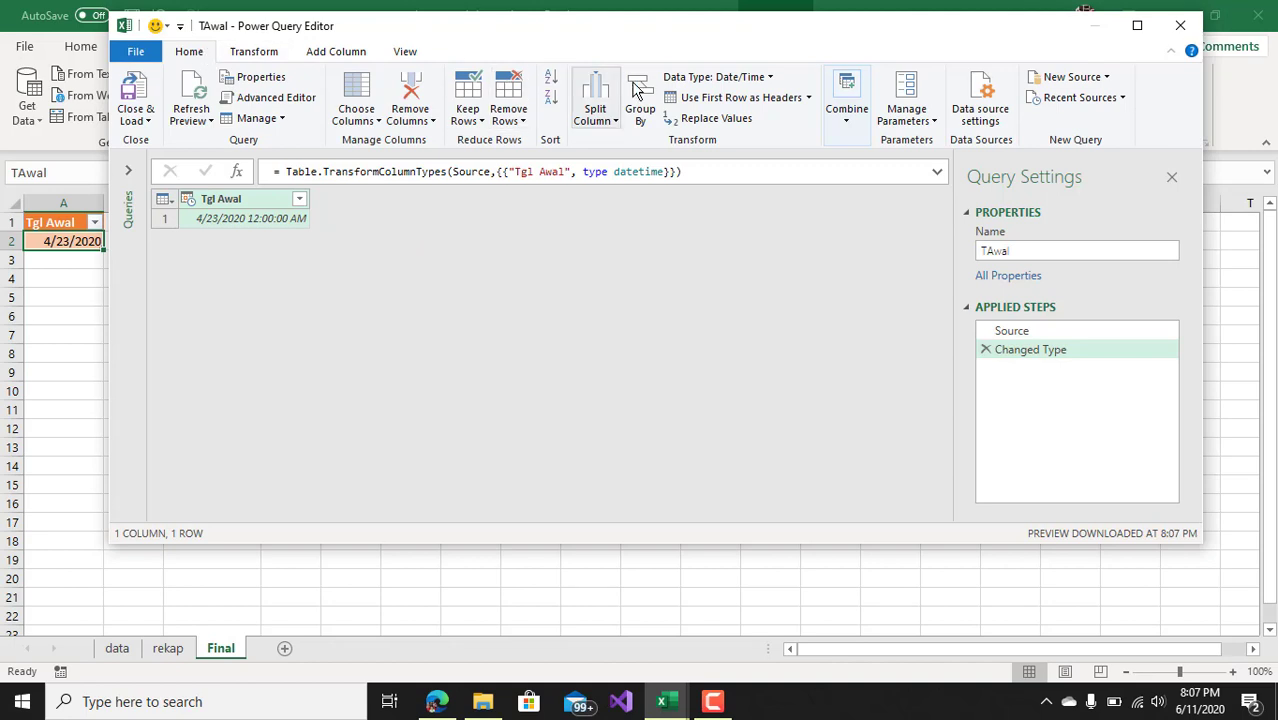
click(772, 78)
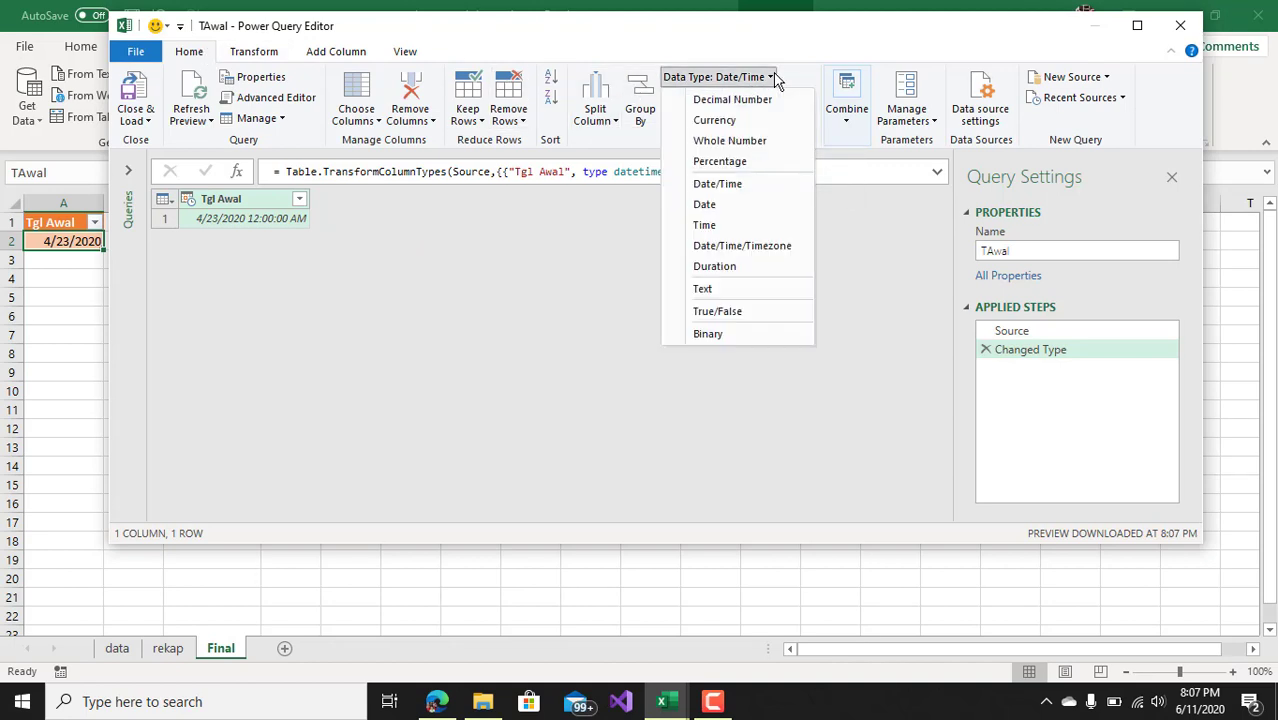
click(733, 204)
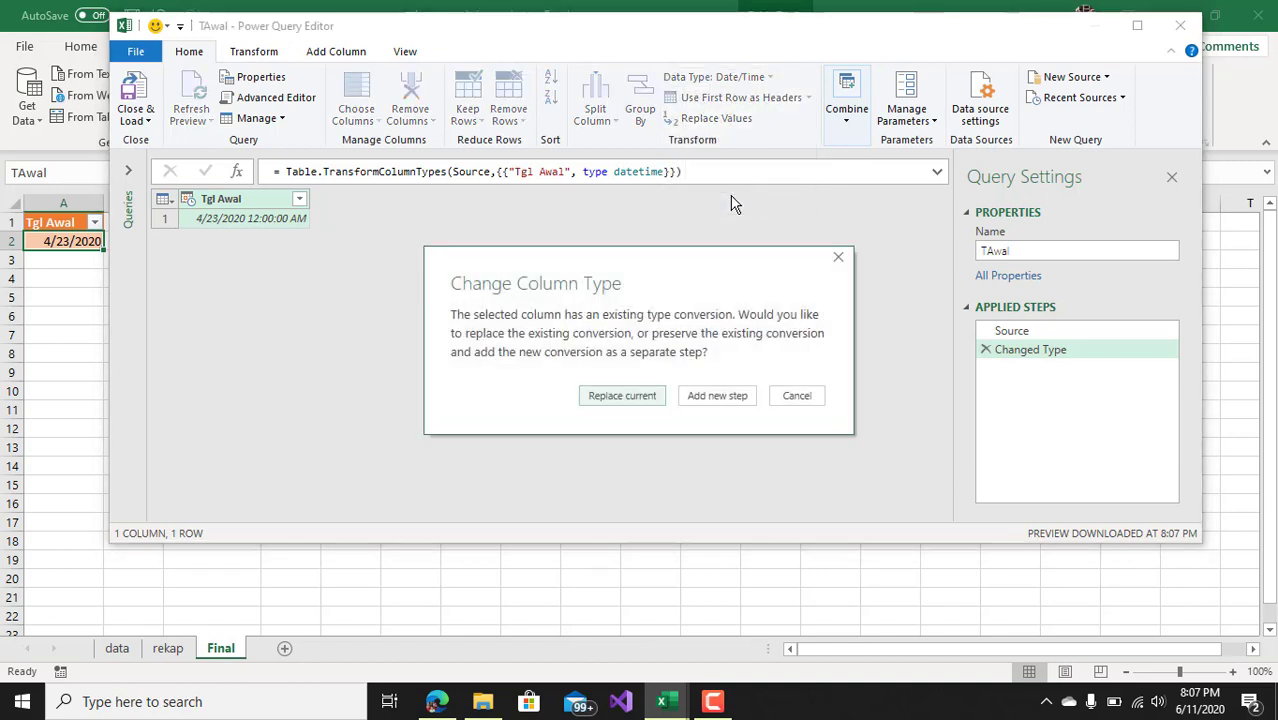
click(634, 395)
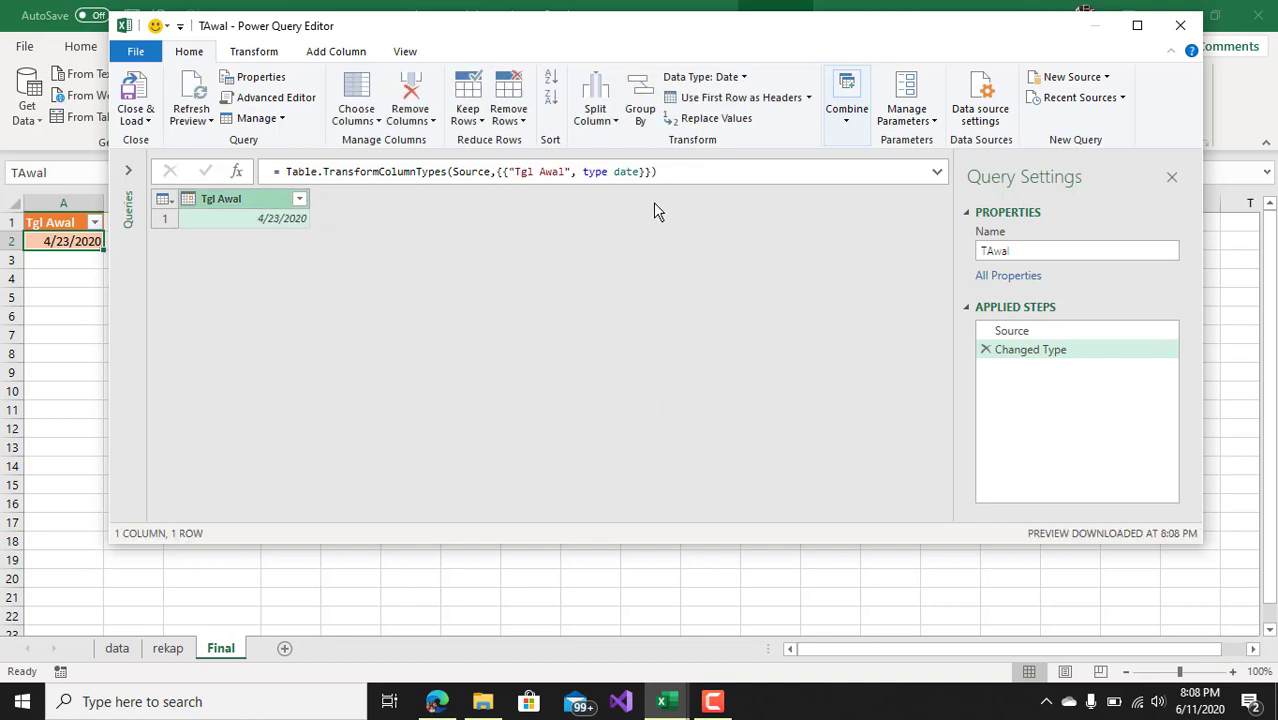
Step: Append [Tgl Awal]{0} to the step formula so the query returns the date 4/23/2020
click(698, 177)
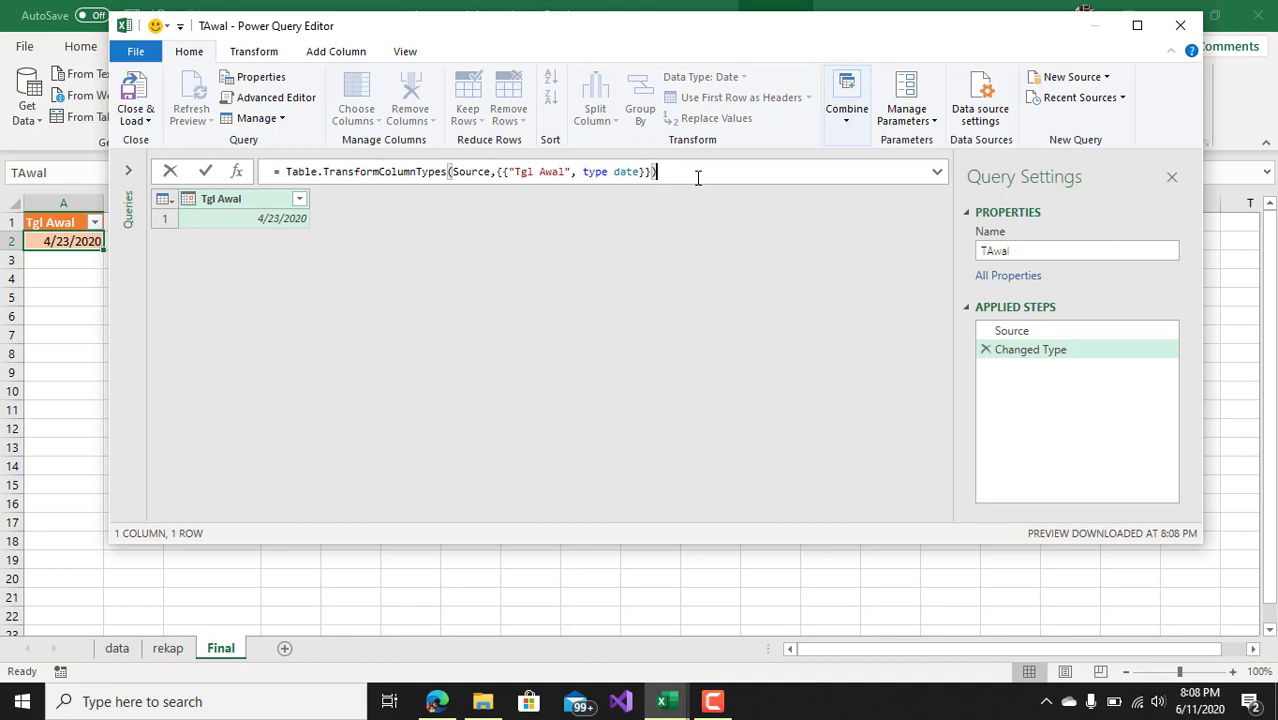
text([)
text(Tg)
text(l Awal)
key(Return)
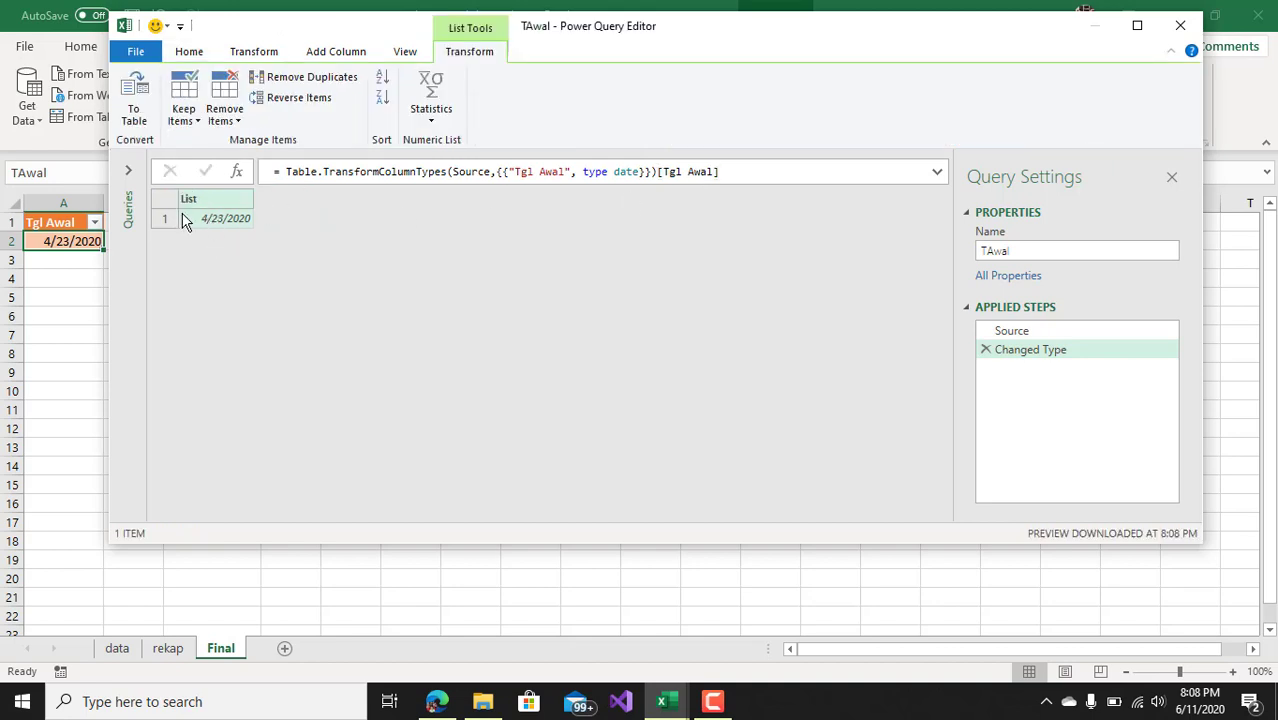
click(761, 173)
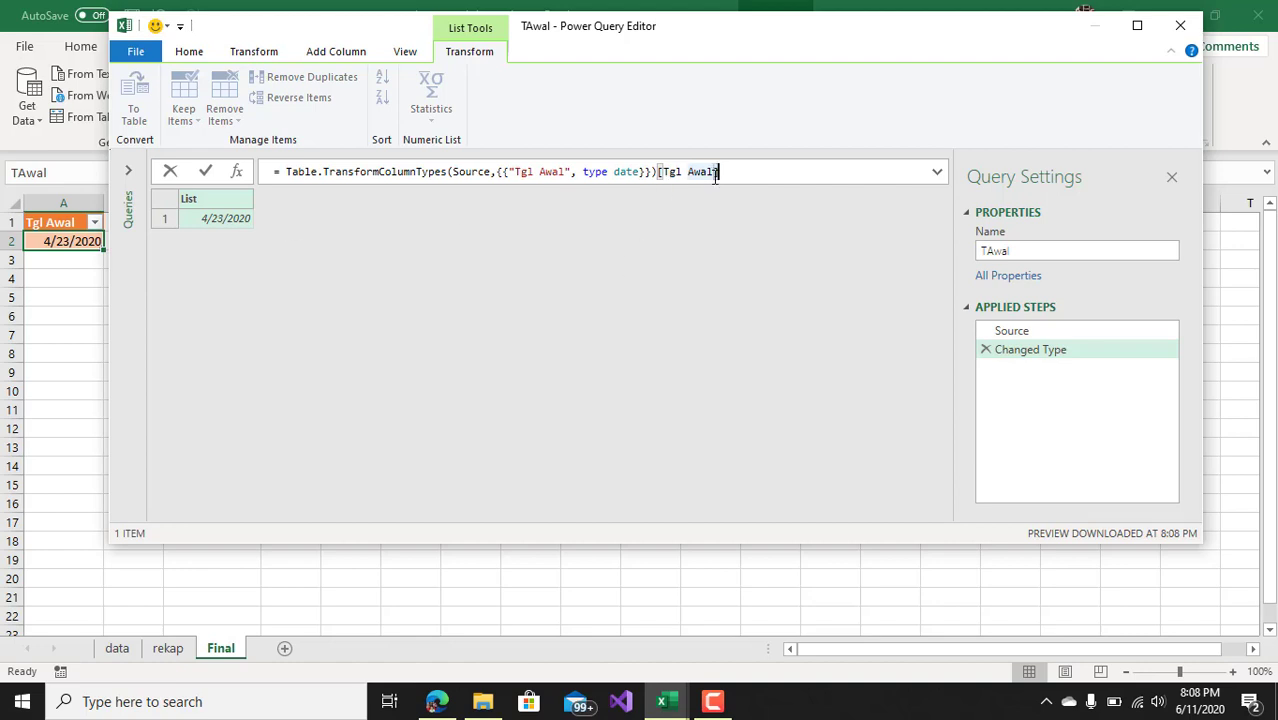
text({)
text(0)
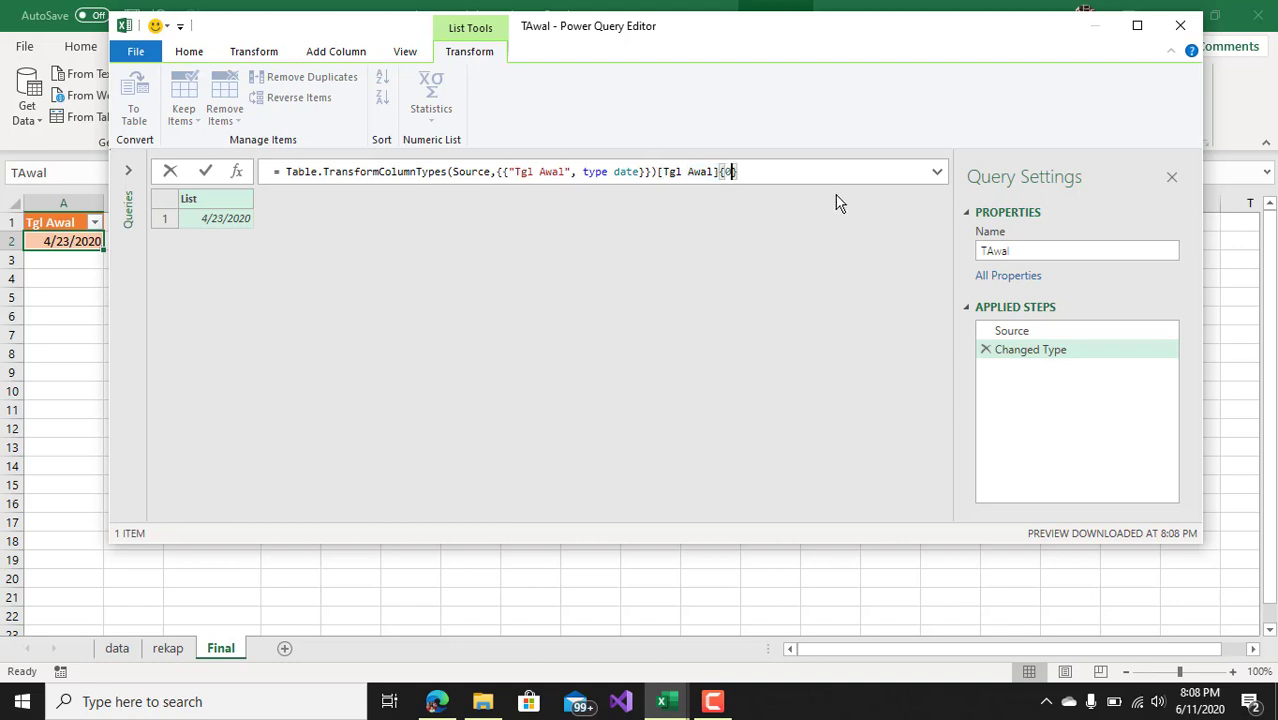
key(Return)
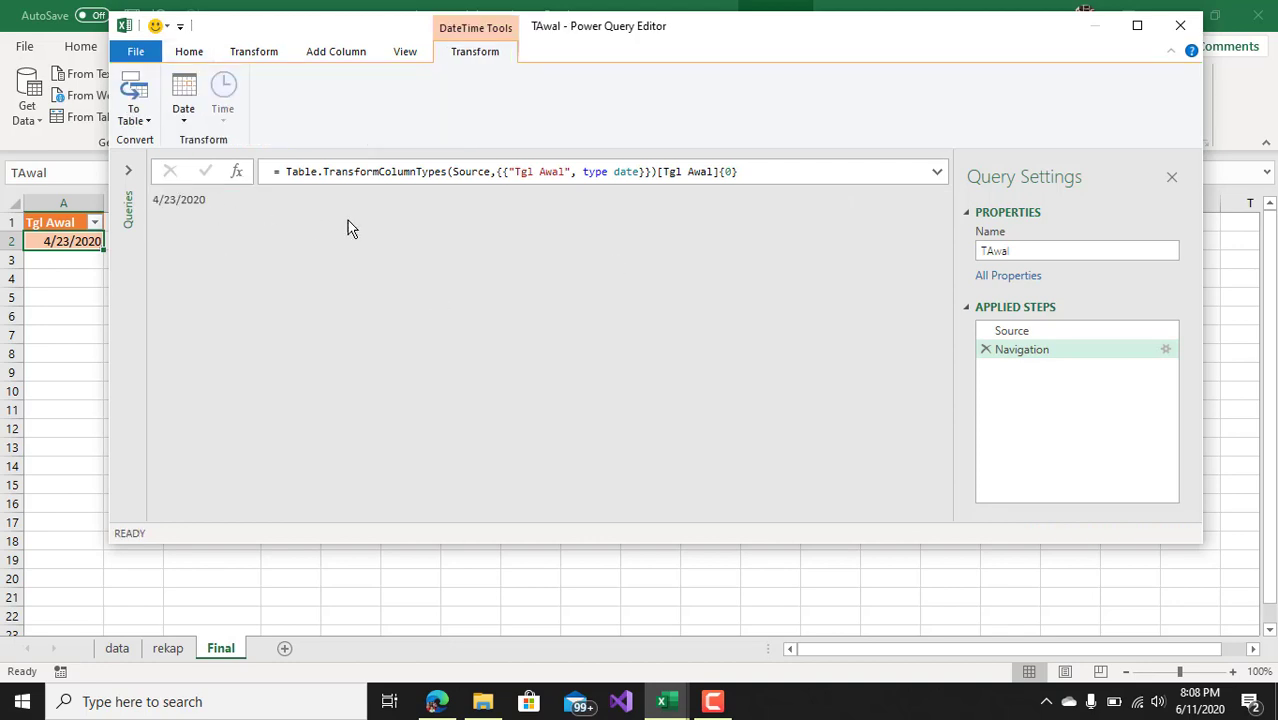
Step: Close and load TAwal as a connection-only query
click(189, 52)
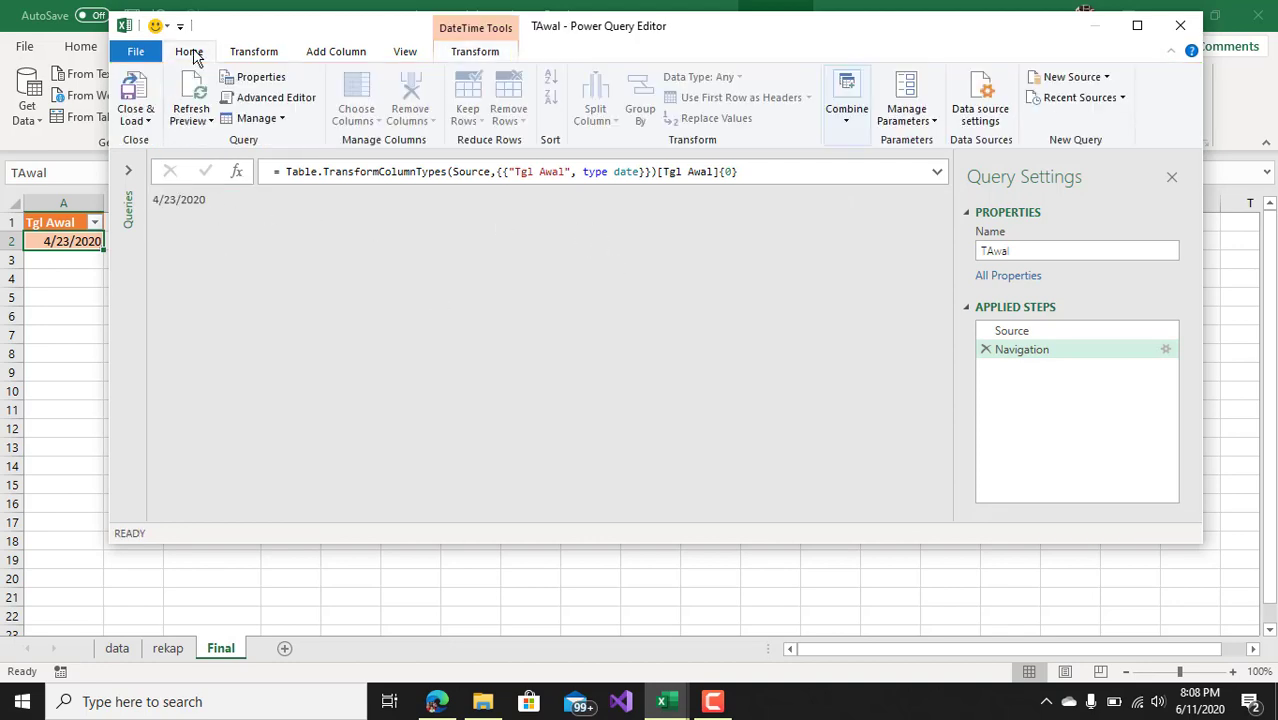
click(147, 120)
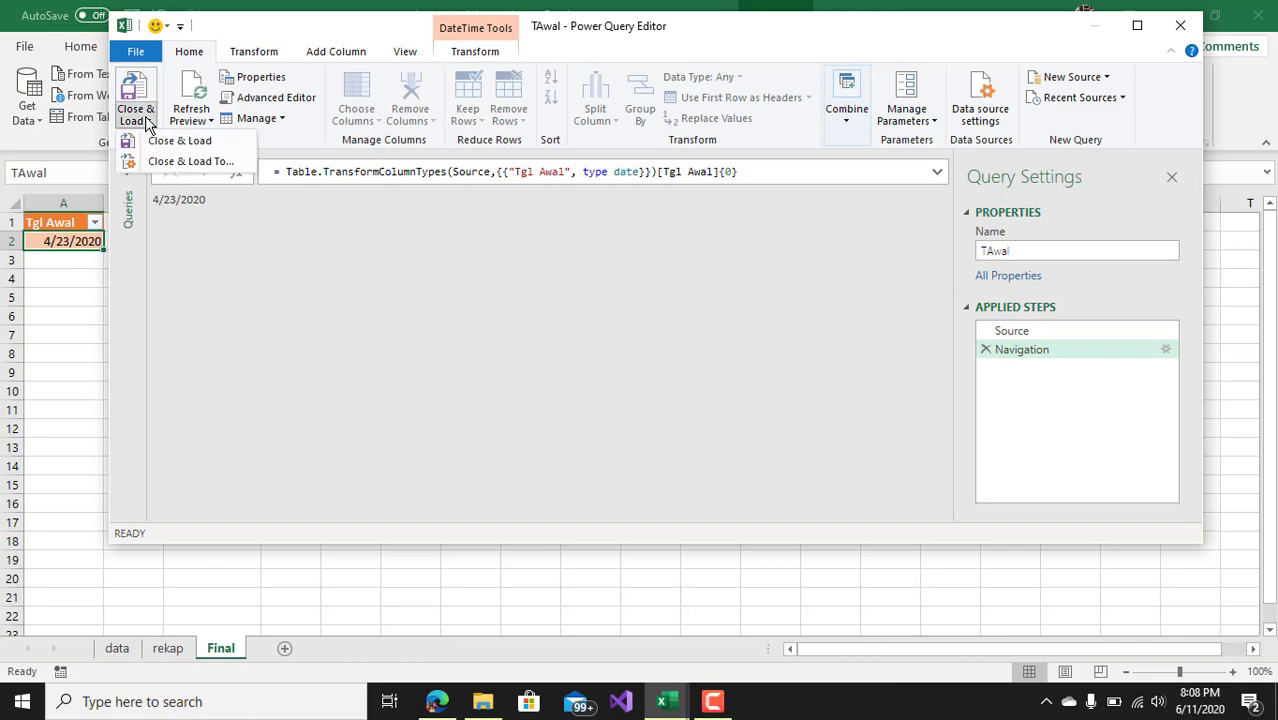
click(190, 162)
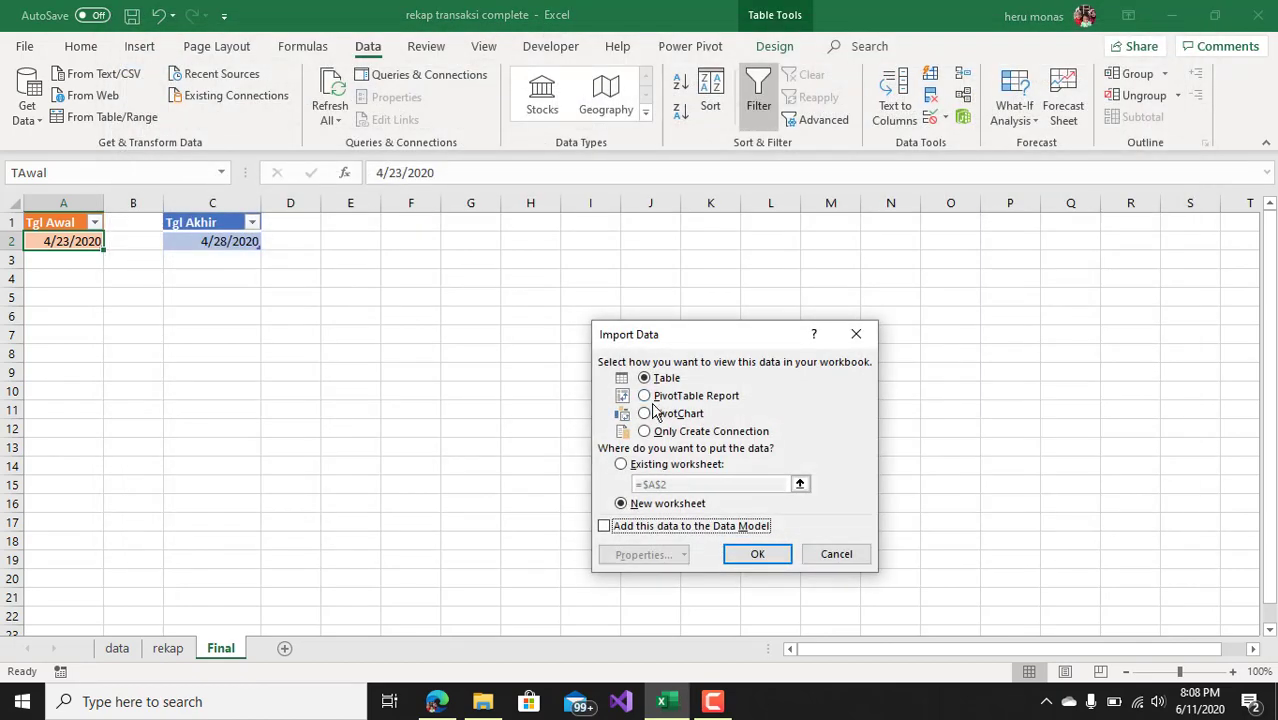
click(672, 438)
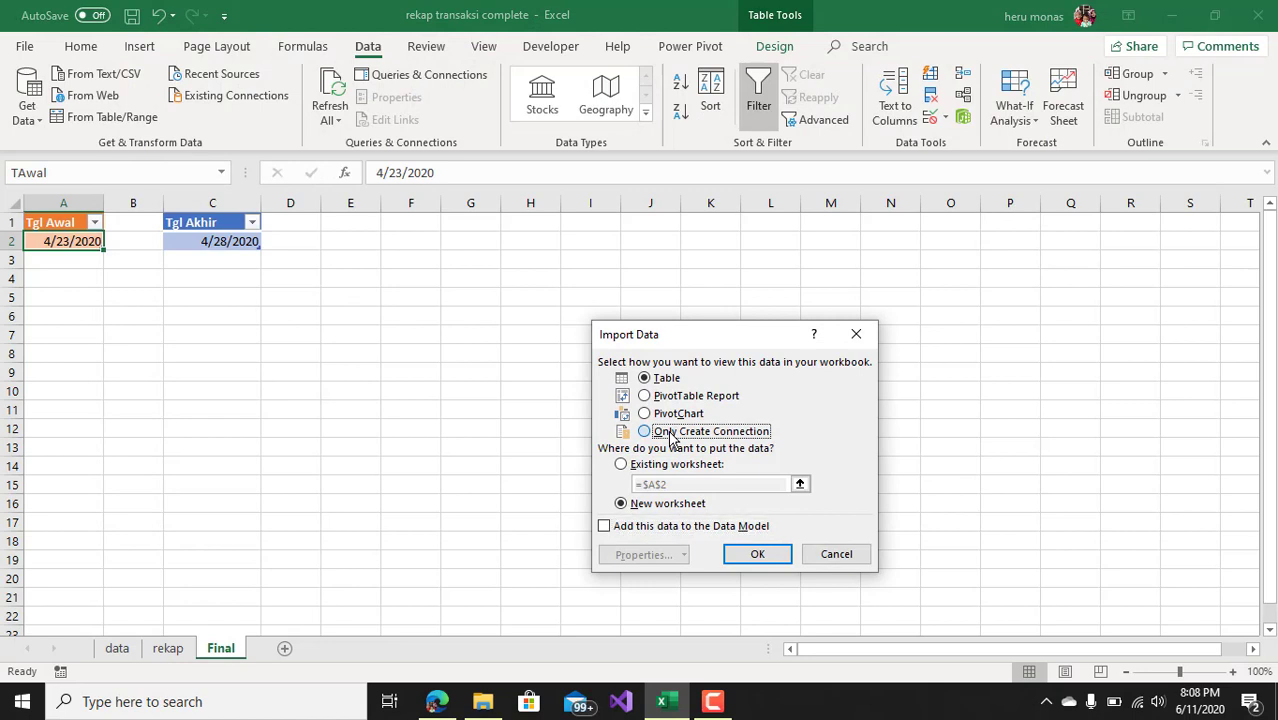
click(762, 553)
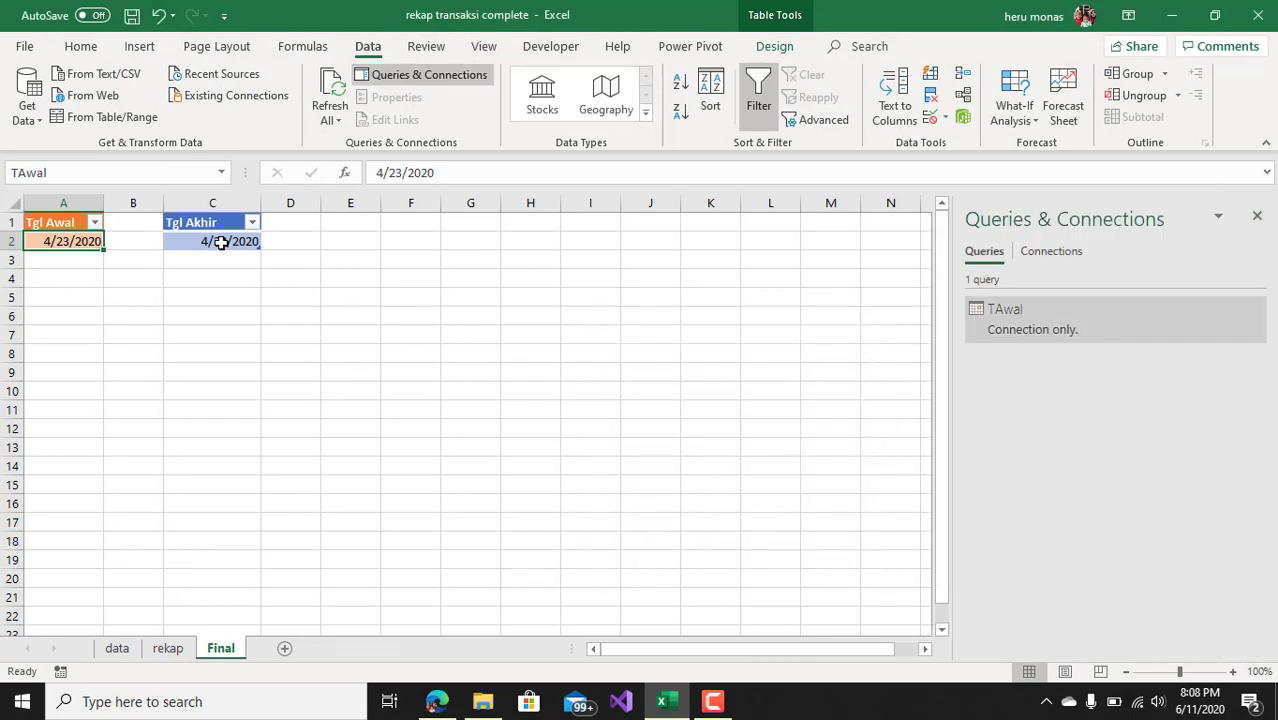
Step: Load the TAkhir table into Power Query and change Tgl Akhir to Date, replacing the current type
click(221, 242)
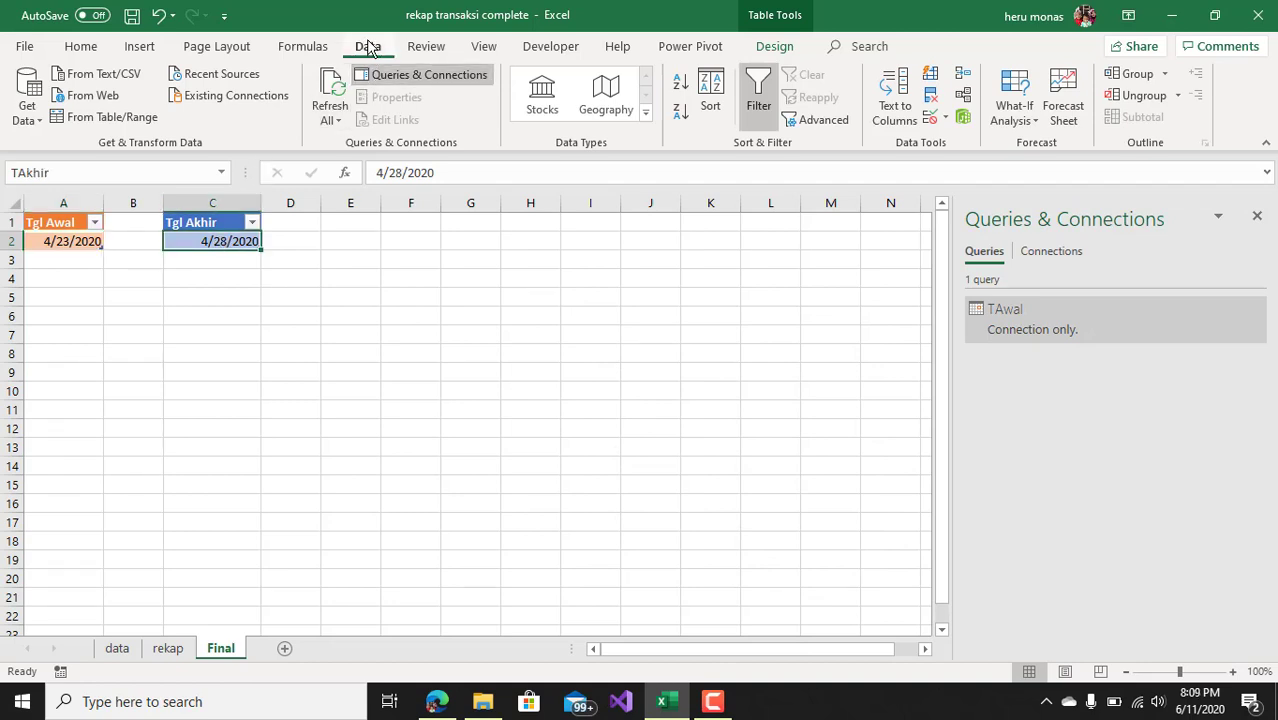
click(135, 119)
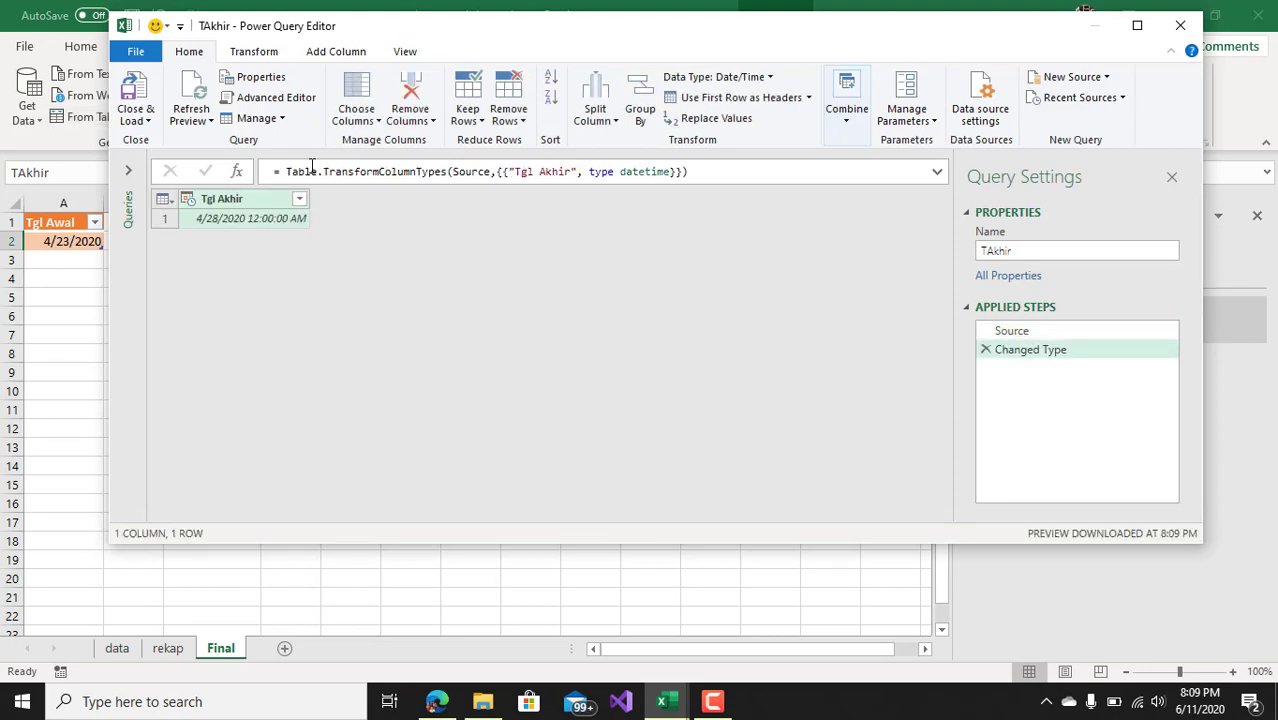
click(770, 78)
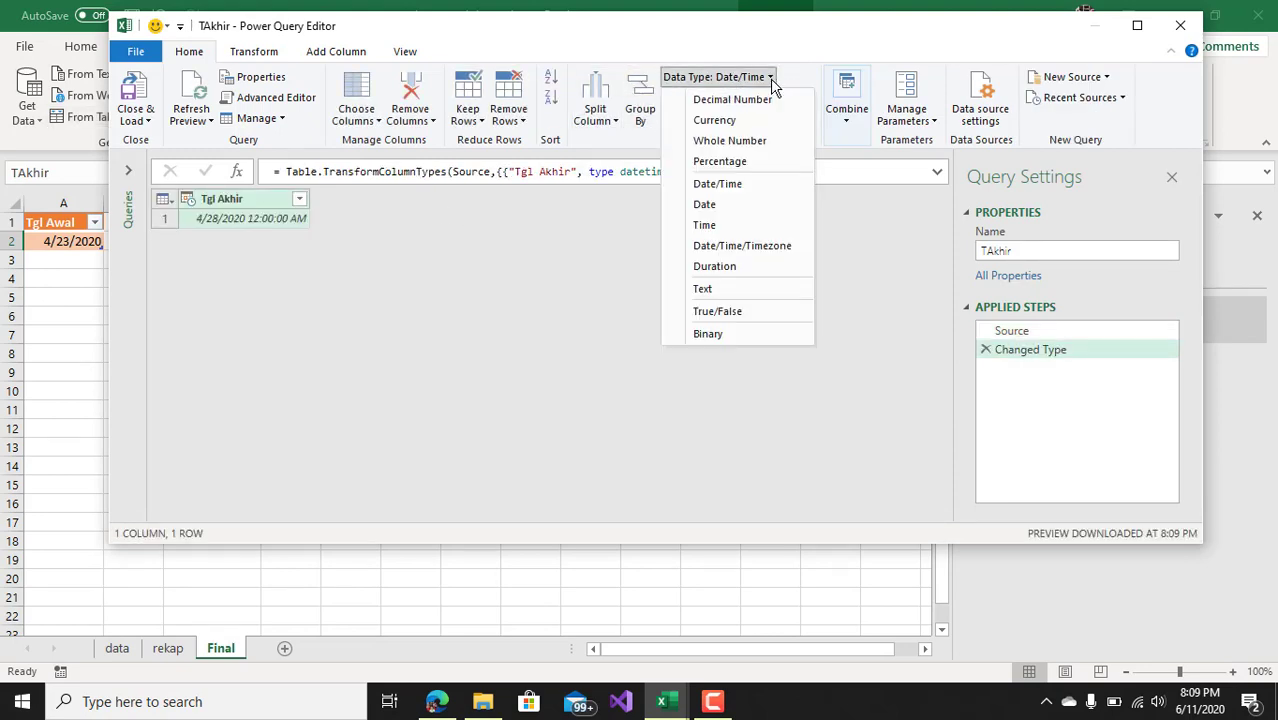
click(716, 205)
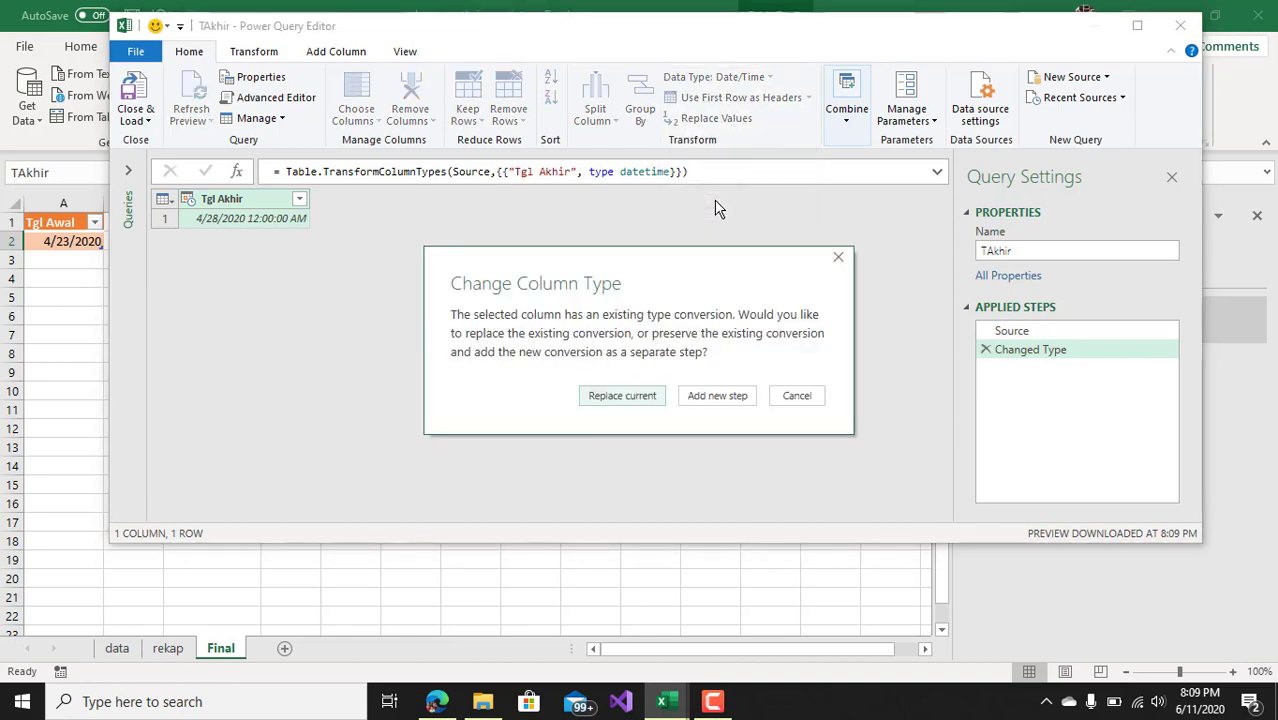
click(625, 396)
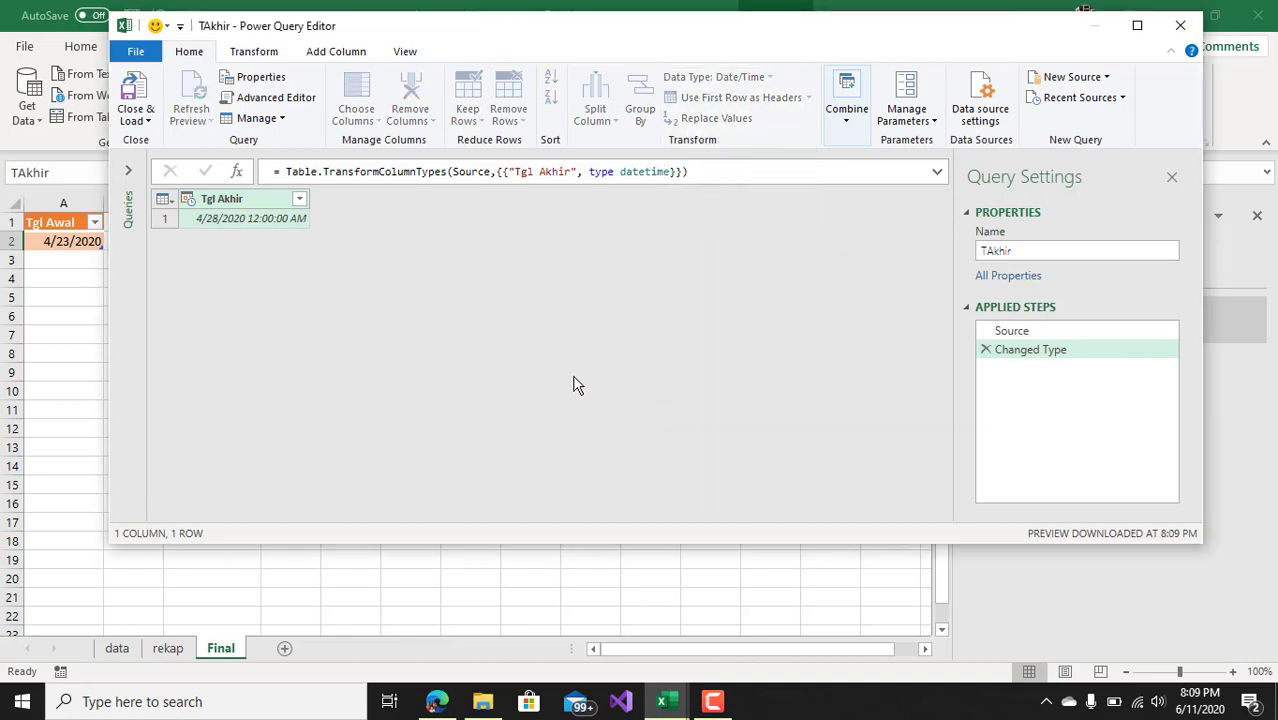
Step: Append [Tgl Akhir]{0} to the step formula to return the single date 4/28/2020
click(684, 171)
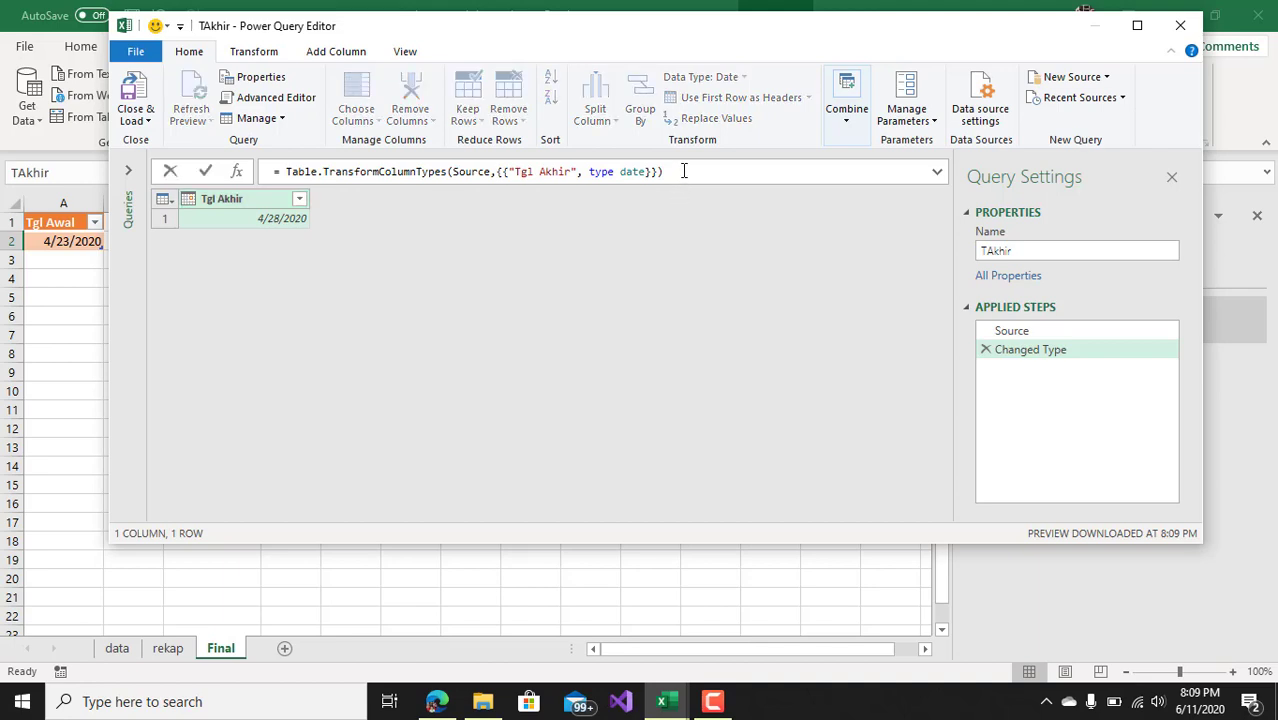
text([)
text(Tgl)
text( Akhir])
text({)
text(0)
key(Return)
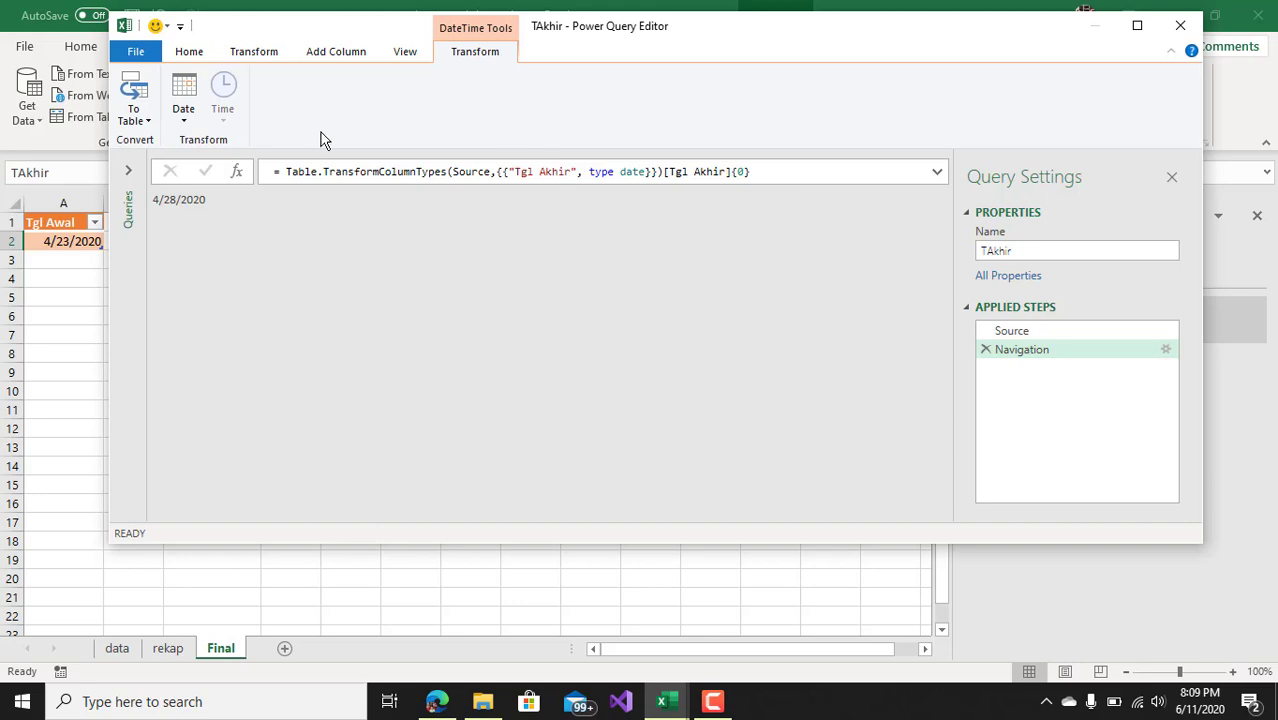
Step: Close and load TAkhir as a connection-only query
click(180, 54)
click(145, 121)
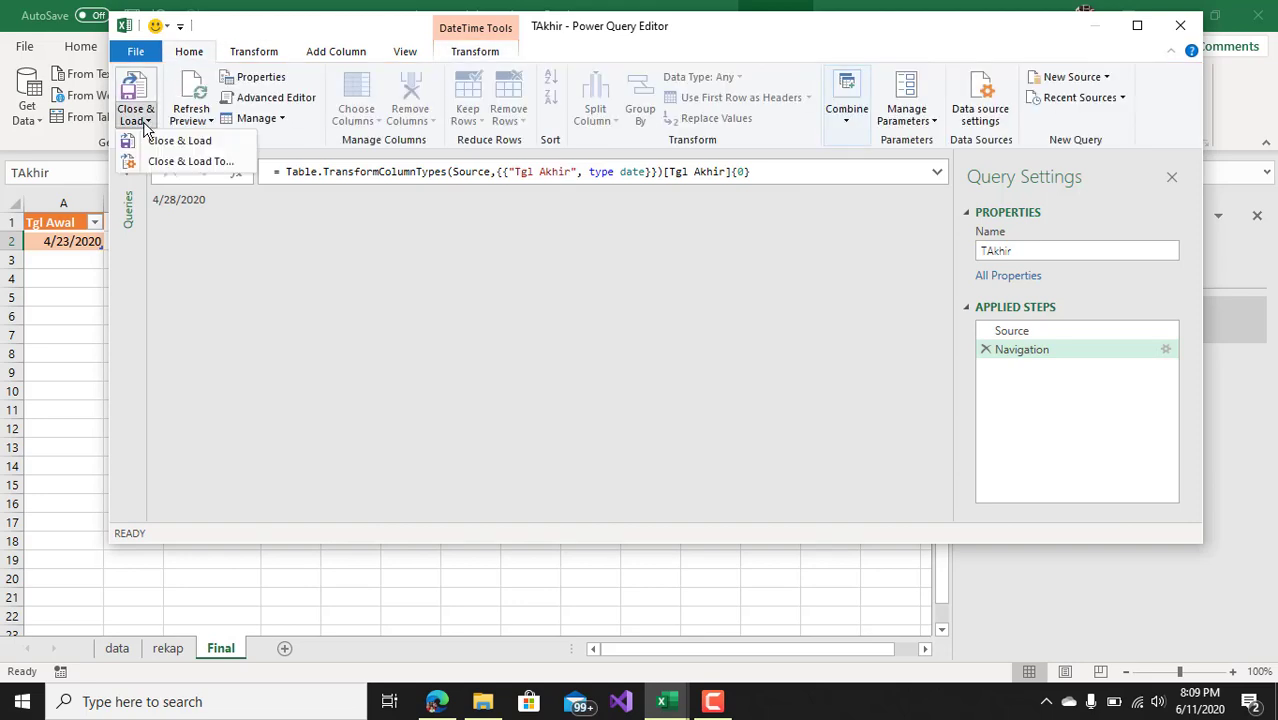
click(177, 167)
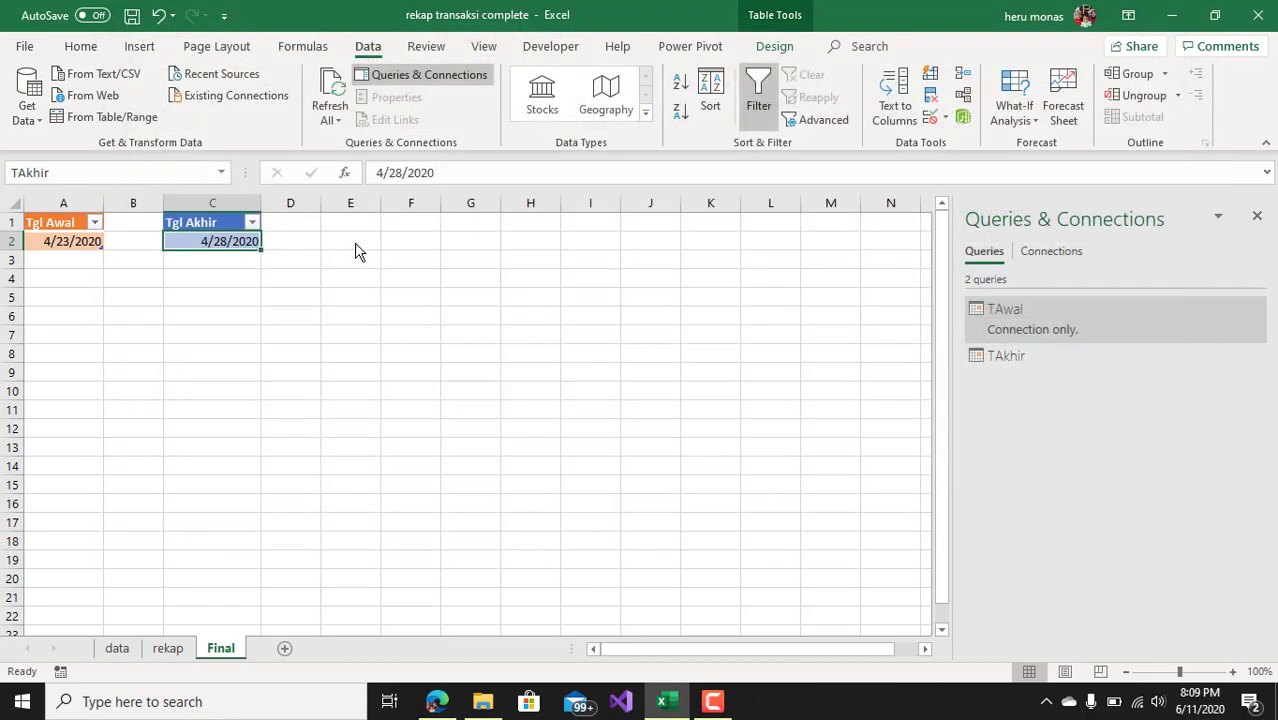
click(670, 431)
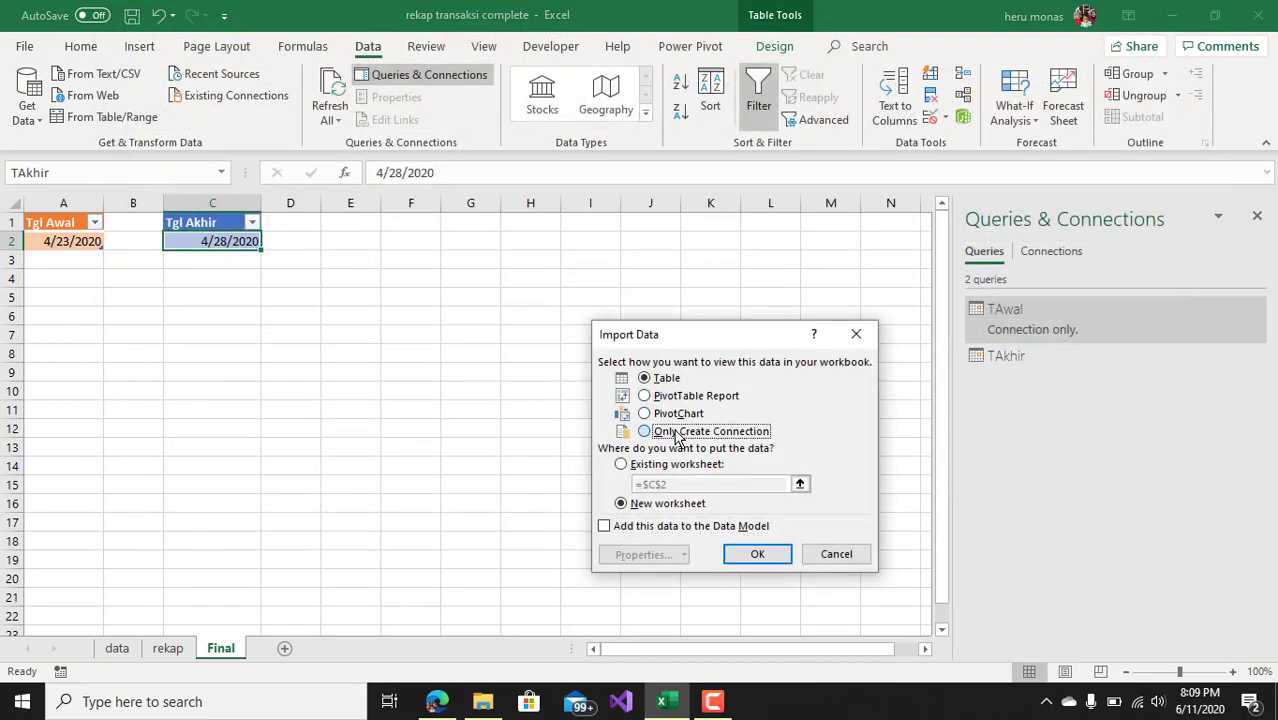
click(757, 555)
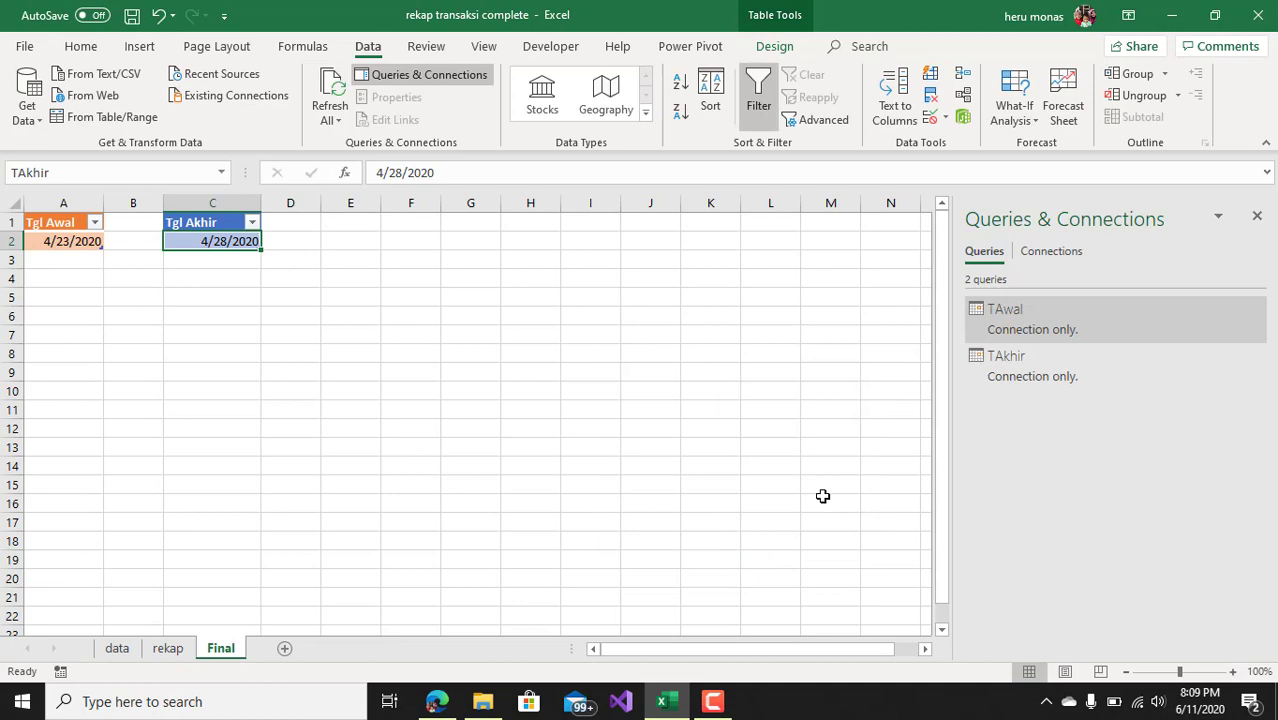
Step: Load the data sheet's transaction table into Power Query and rename the query TableData
click(117, 651)
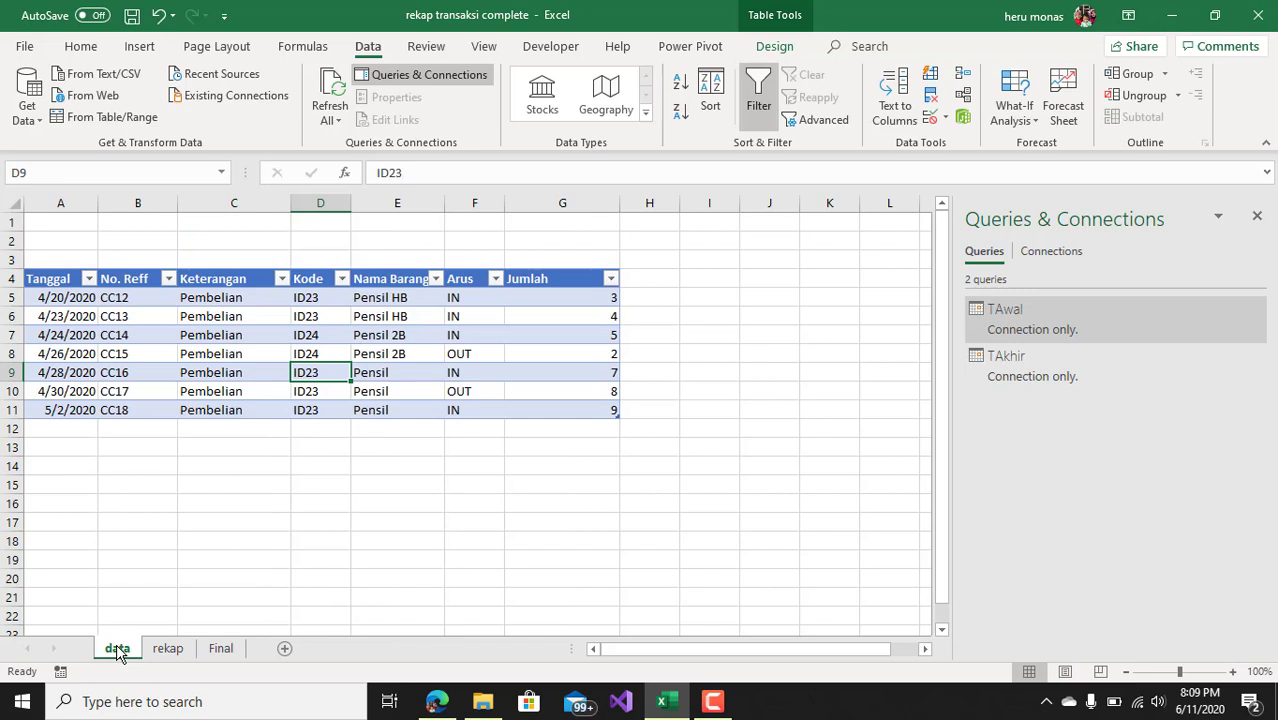
click(343, 405)
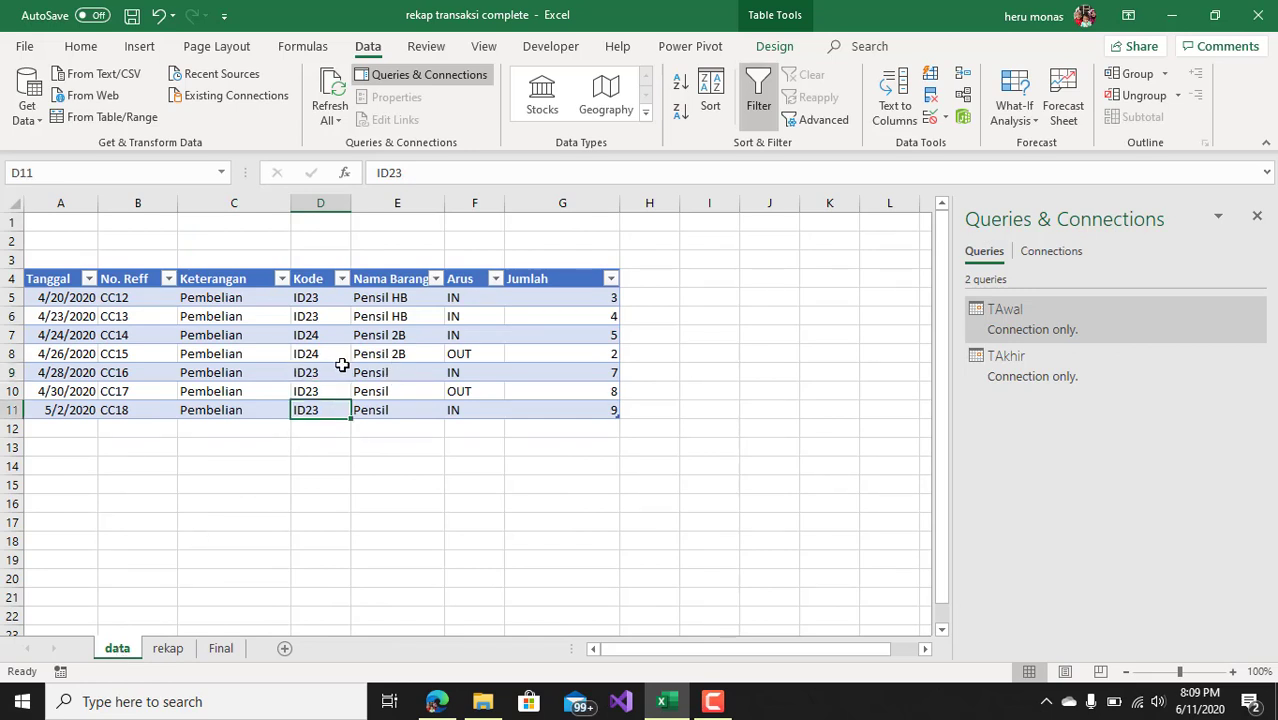
click(342, 366)
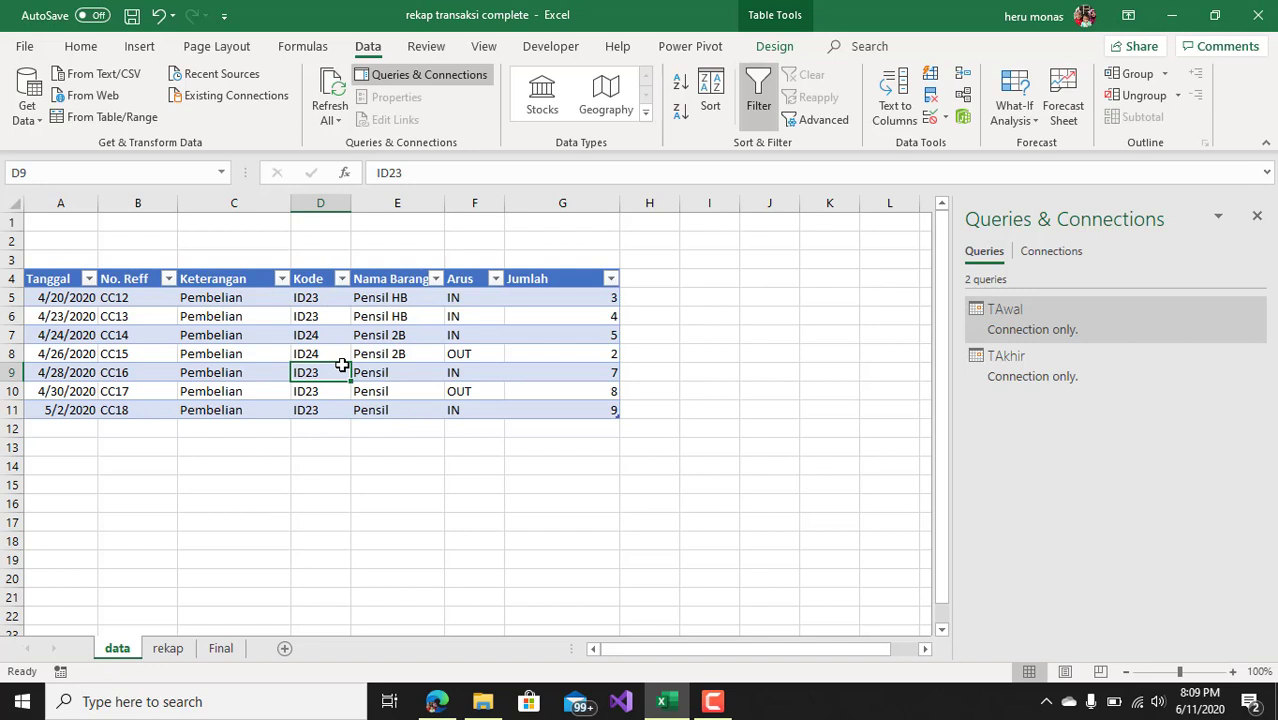
click(399, 371)
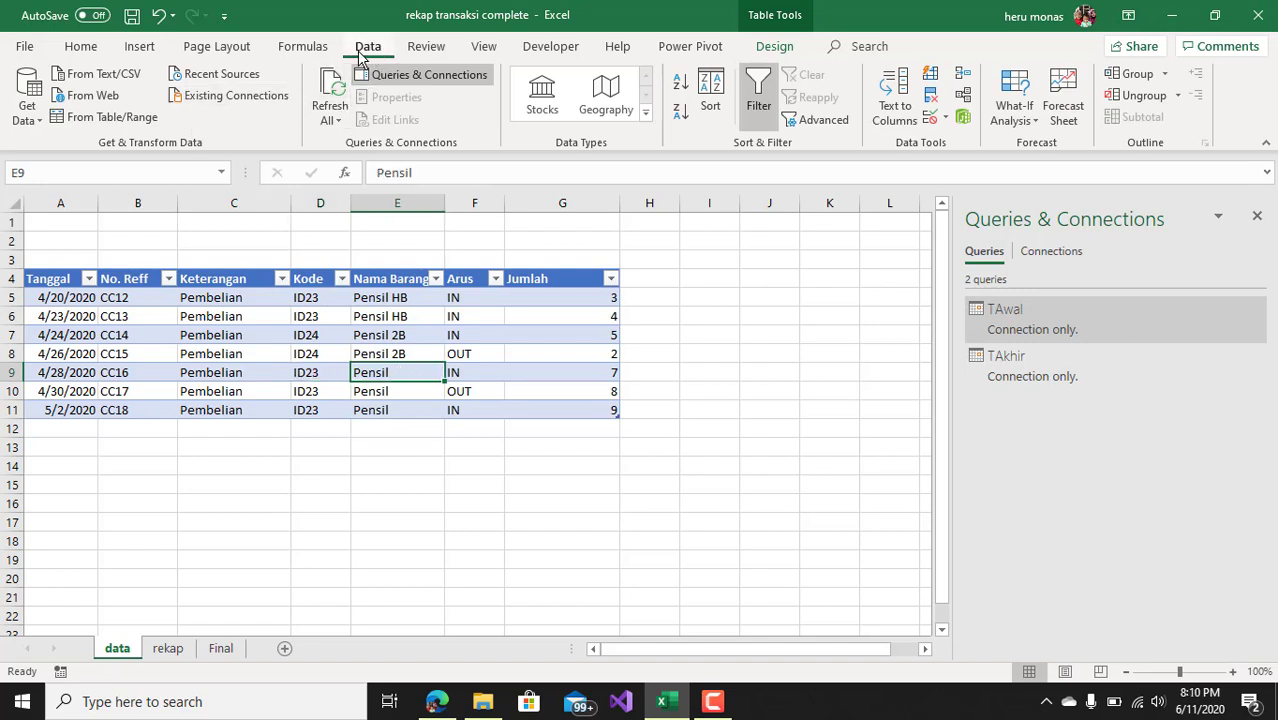
click(112, 117)
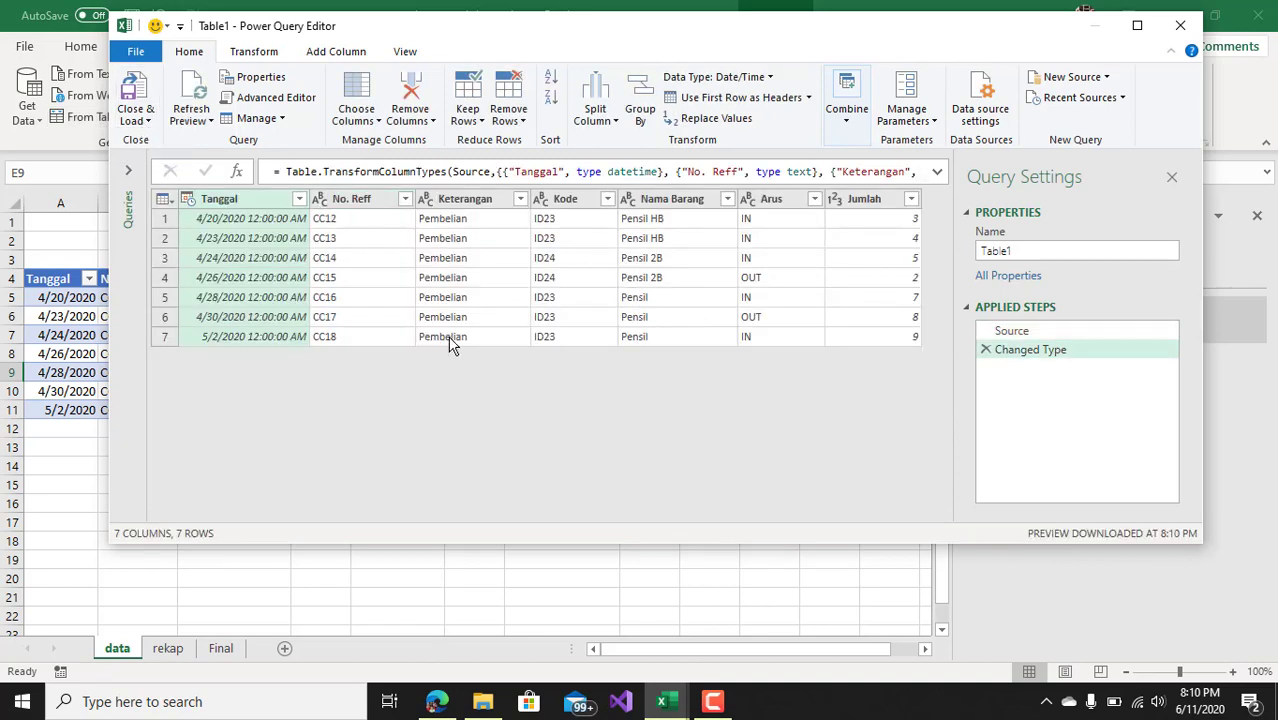
click(1020, 250)
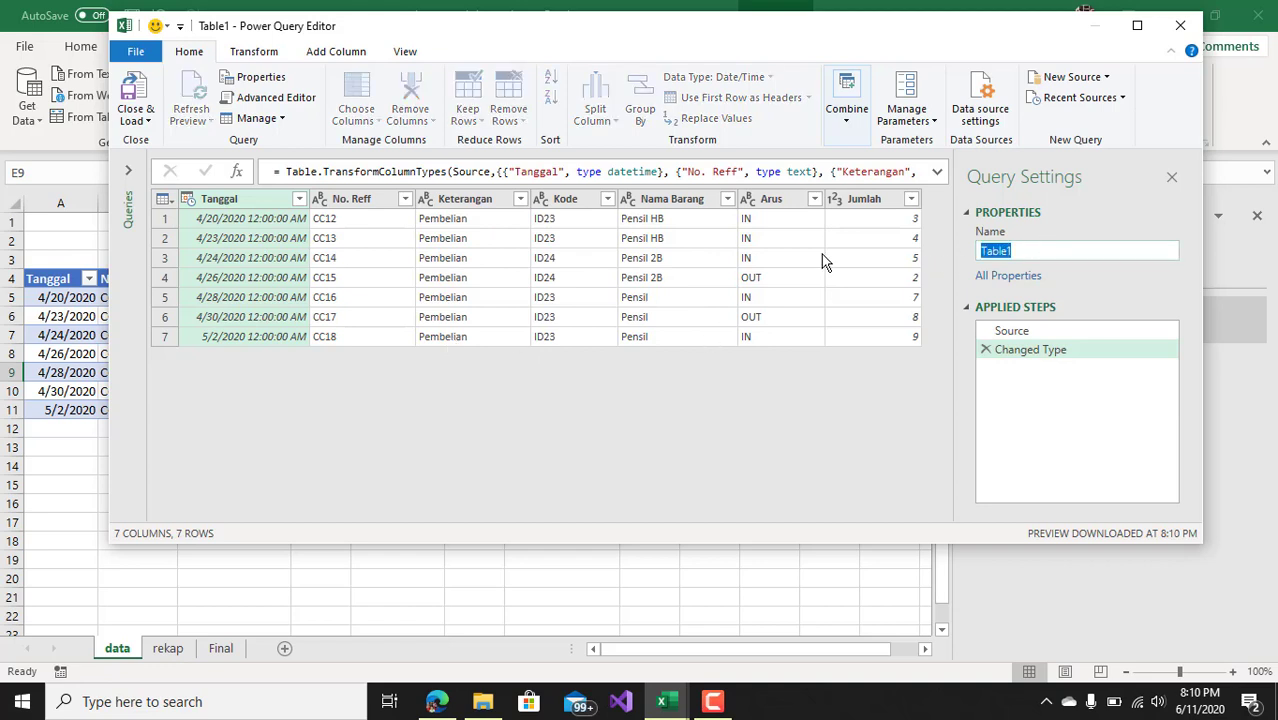
text(Table)
text(Data)
key(Return)
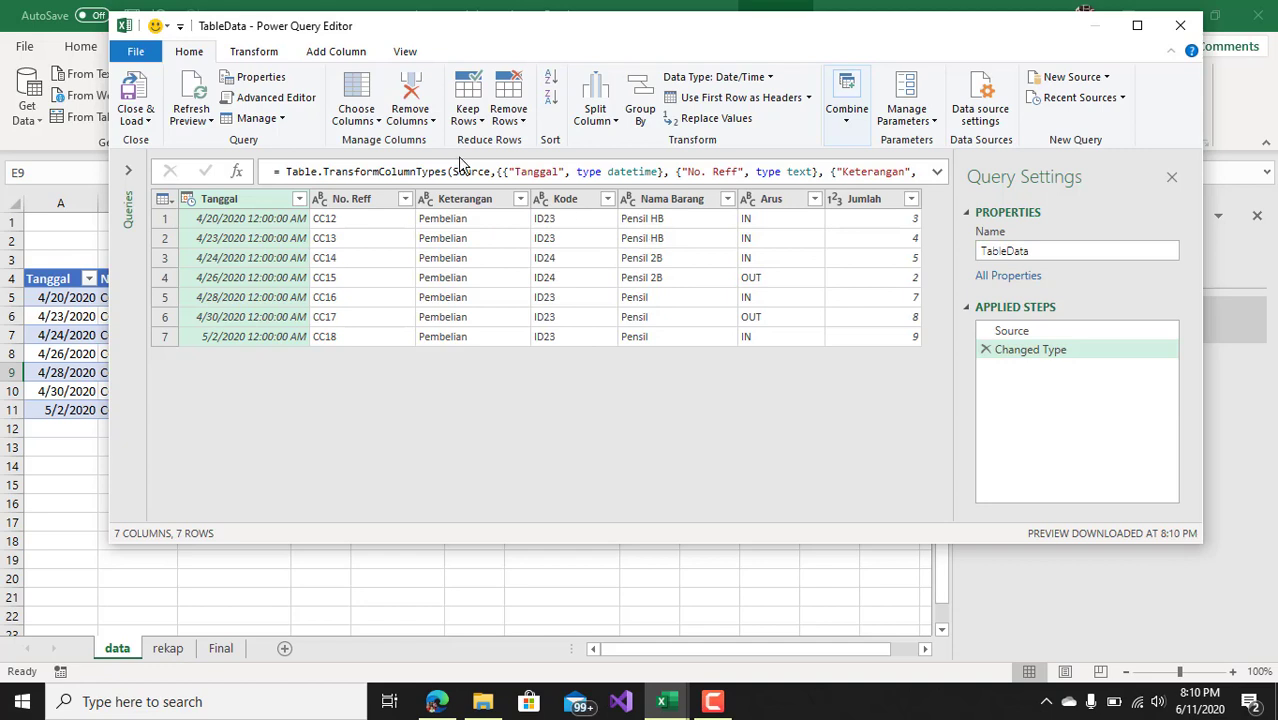
Step: Add custom column Input with formula if [Arus]="IN" then [Jumlah] else 0
click(330, 50)
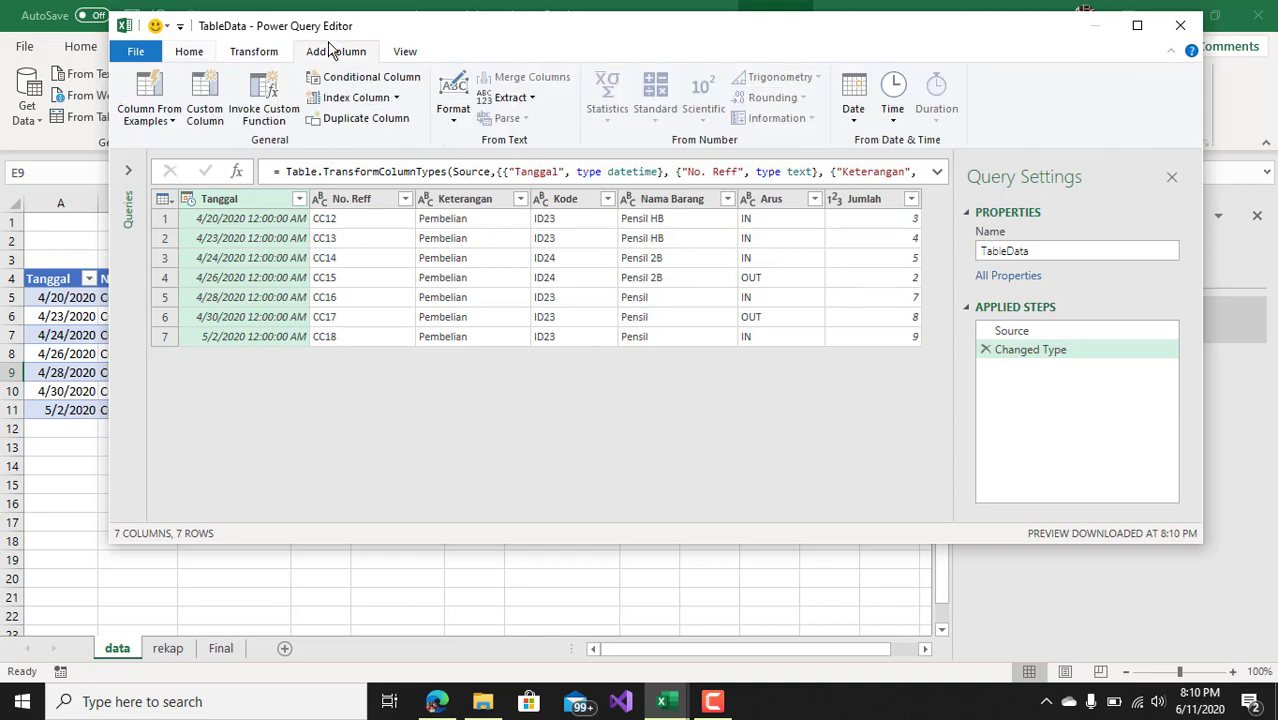
click(222, 95)
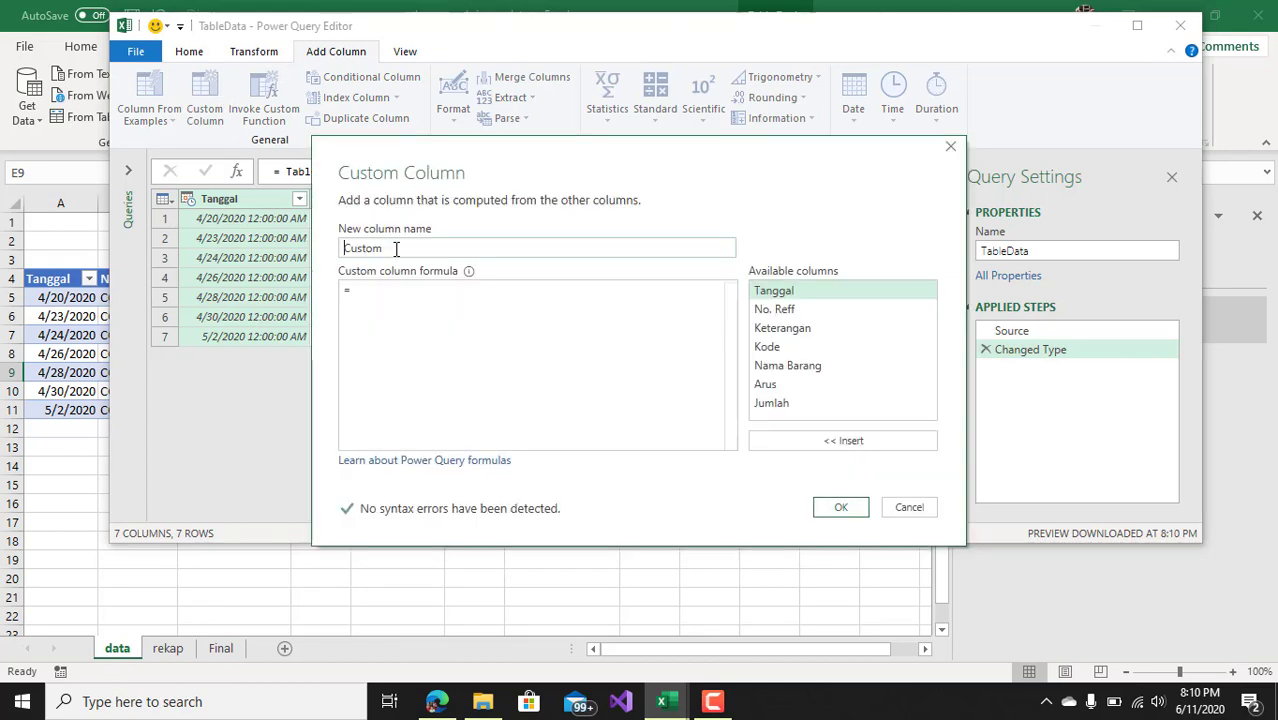
text(Inpu)
text(t)
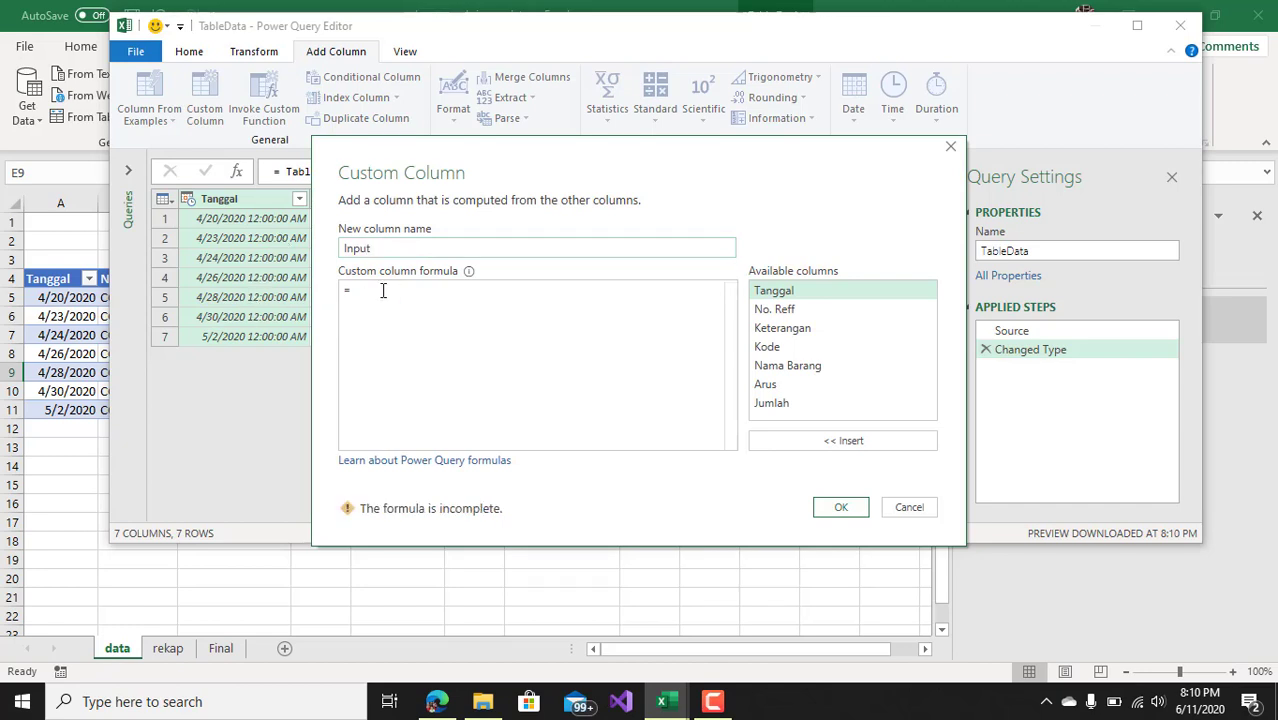
click(382, 290)
text(i)
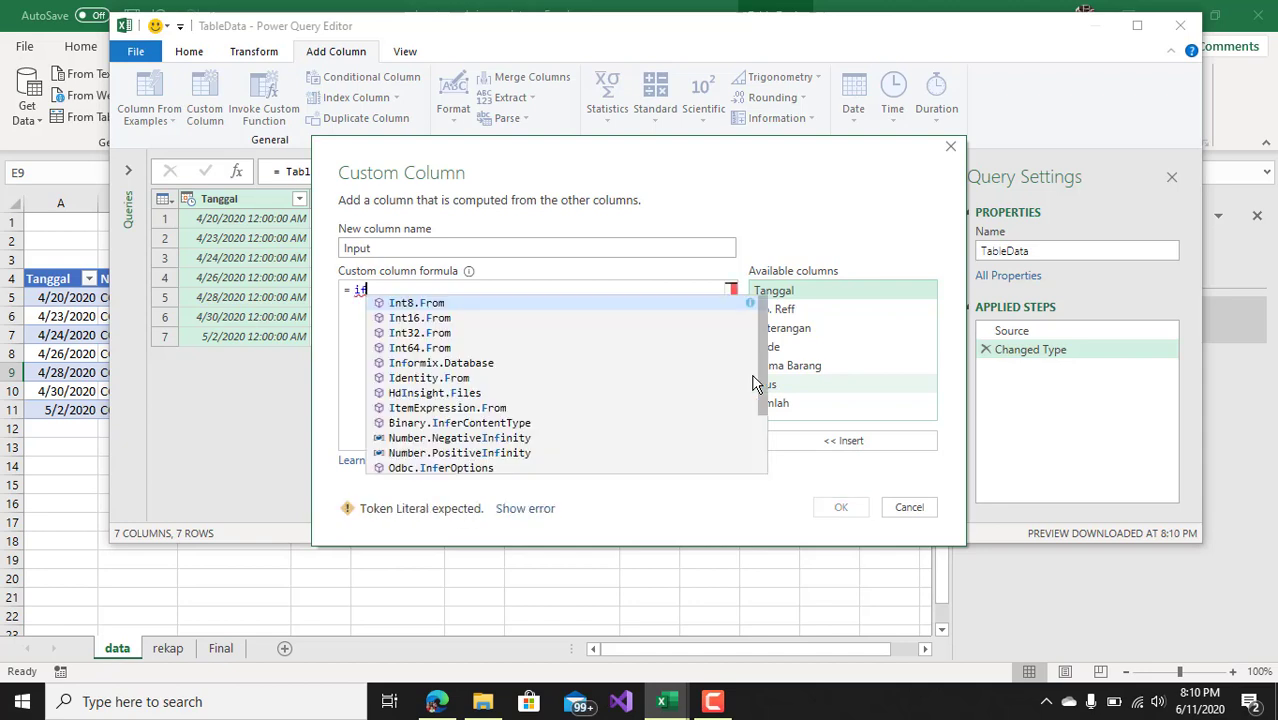
text(f)
click(815, 390)
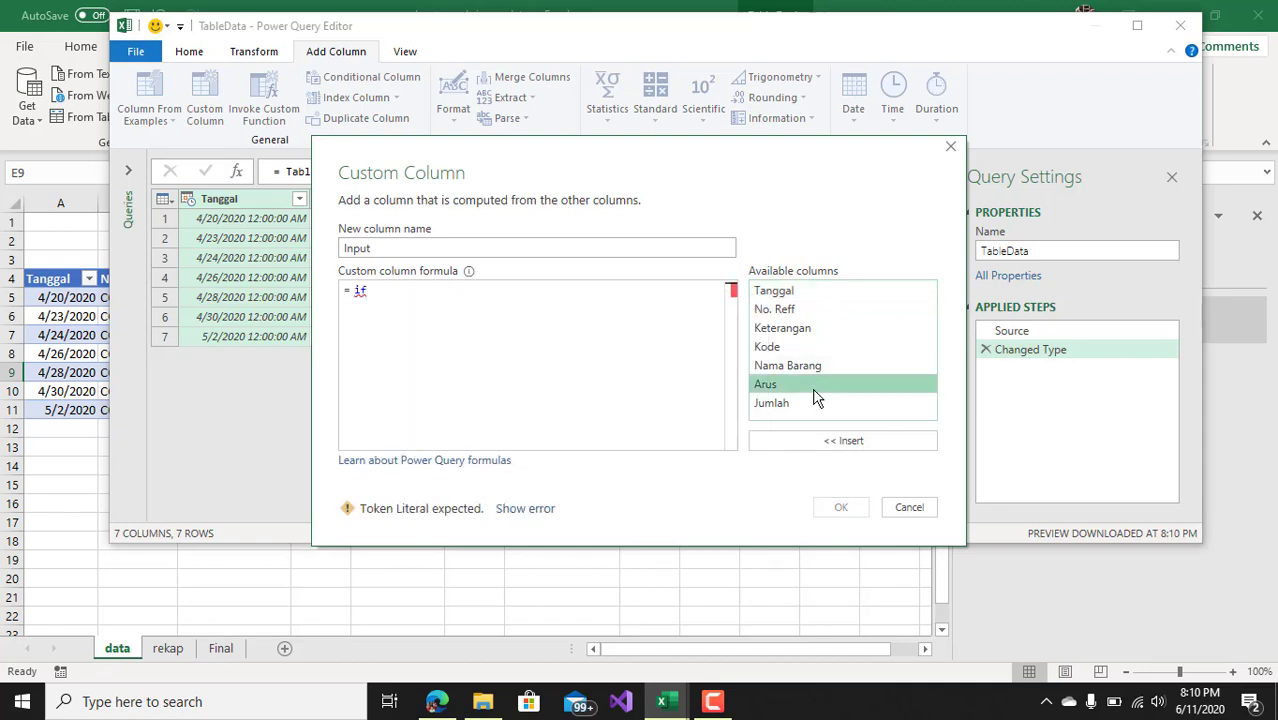
double_click(815, 390)
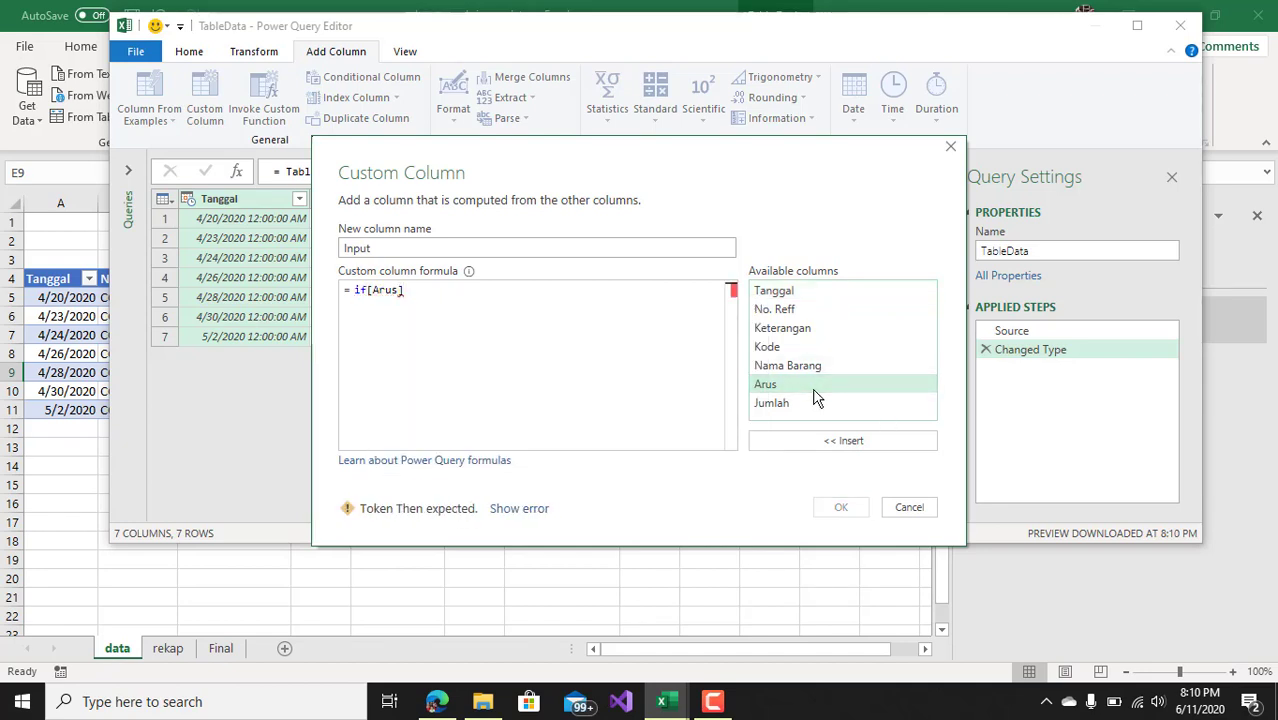
text( =")
text(IN)
text(N)
text(" then)
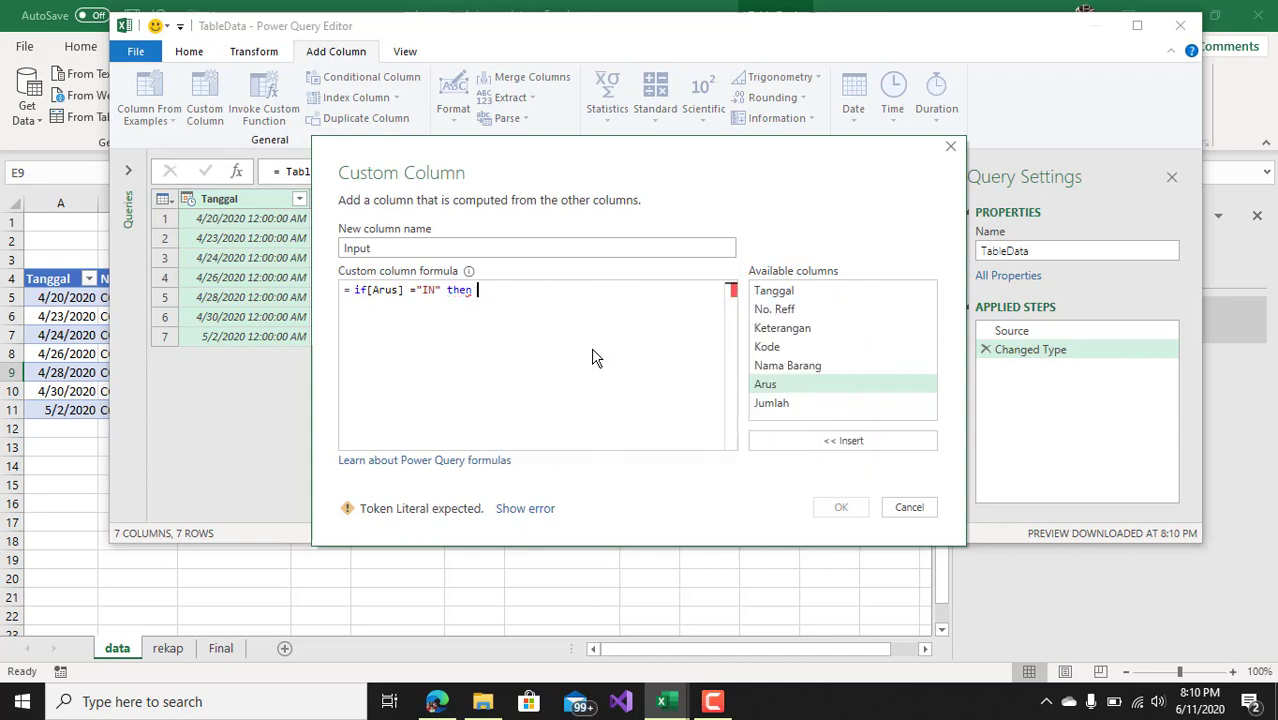
double_click(768, 411)
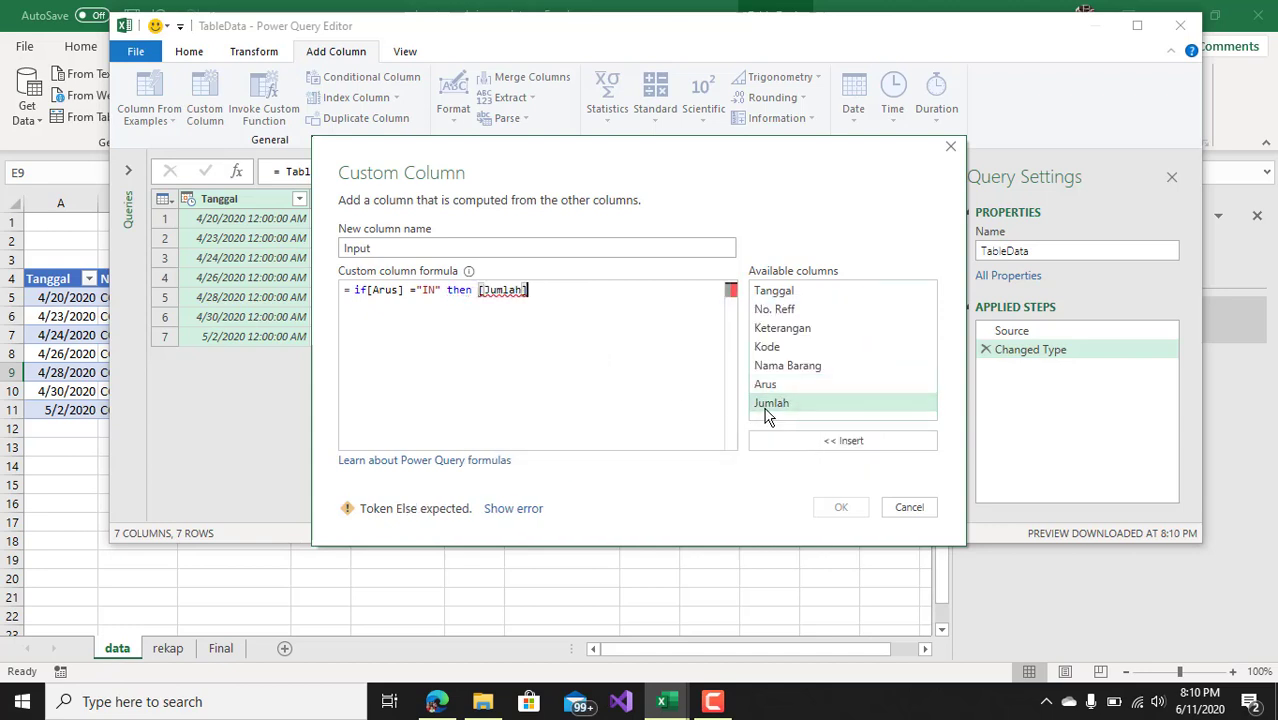
text(else )
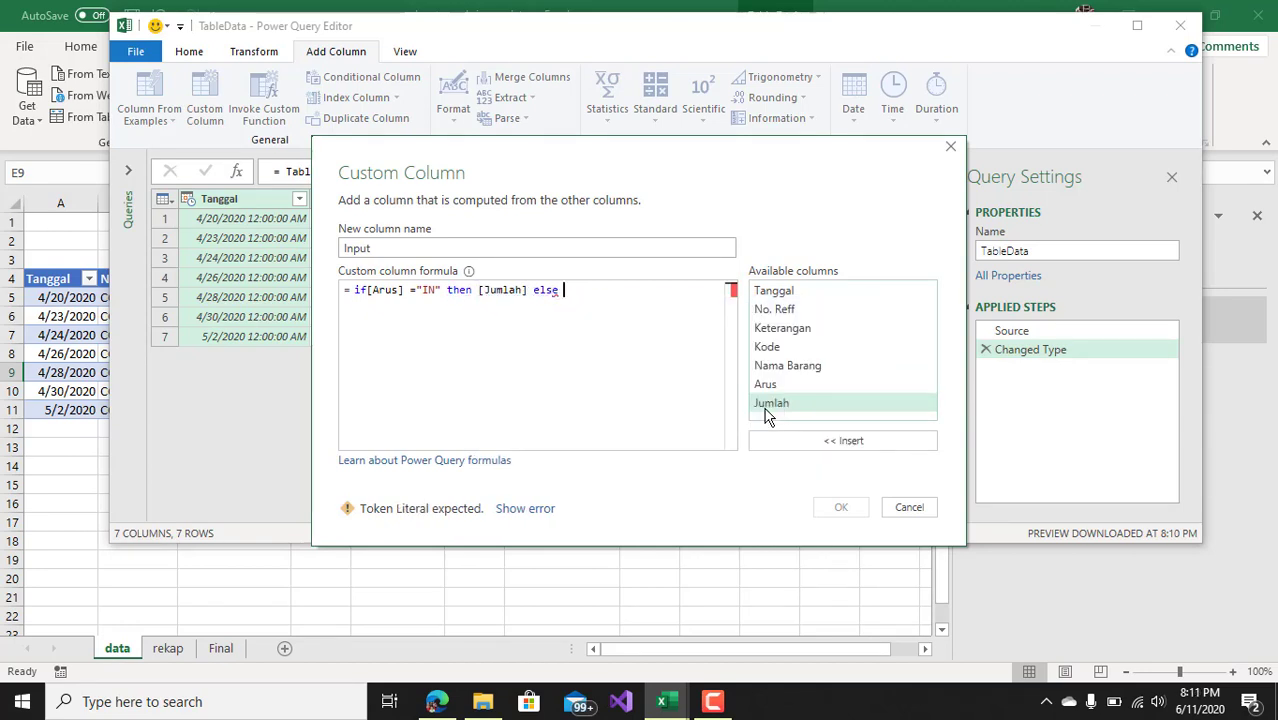
text(0)
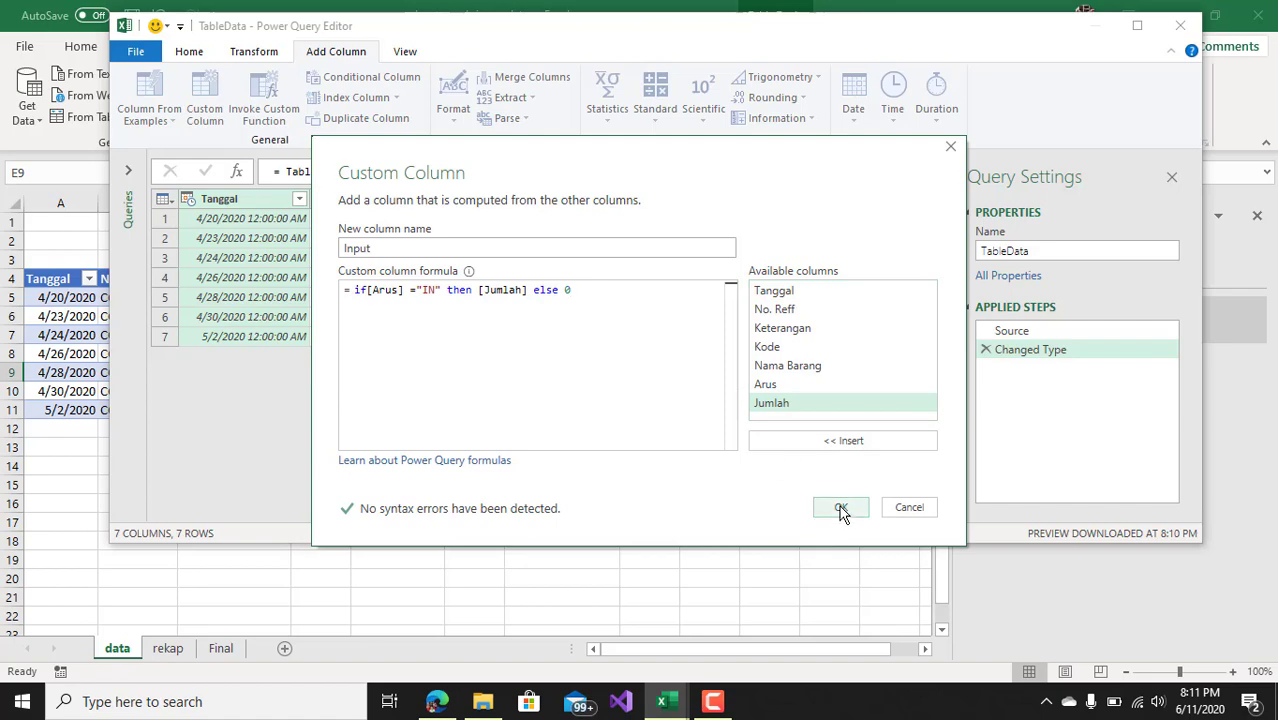
click(840, 509)
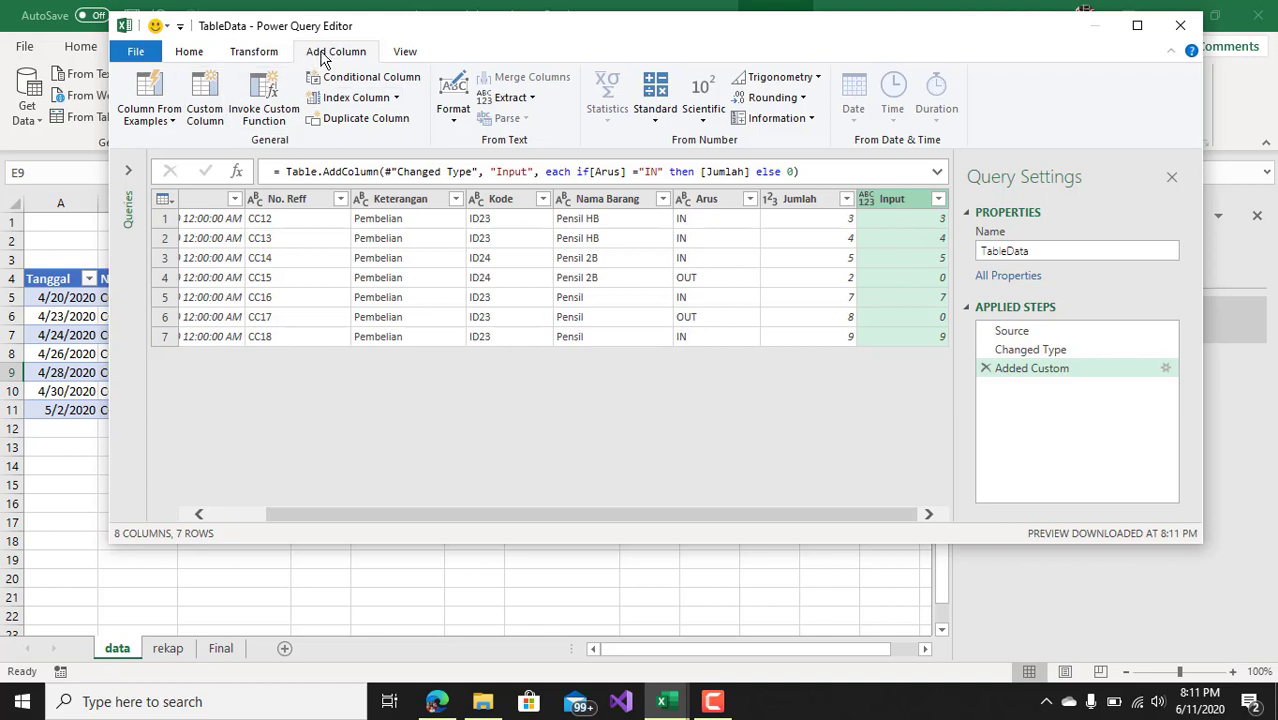
Step: Add custom column Output with formula if [Arus]="OUT" then [Jumlah] else 0
click(212, 98)
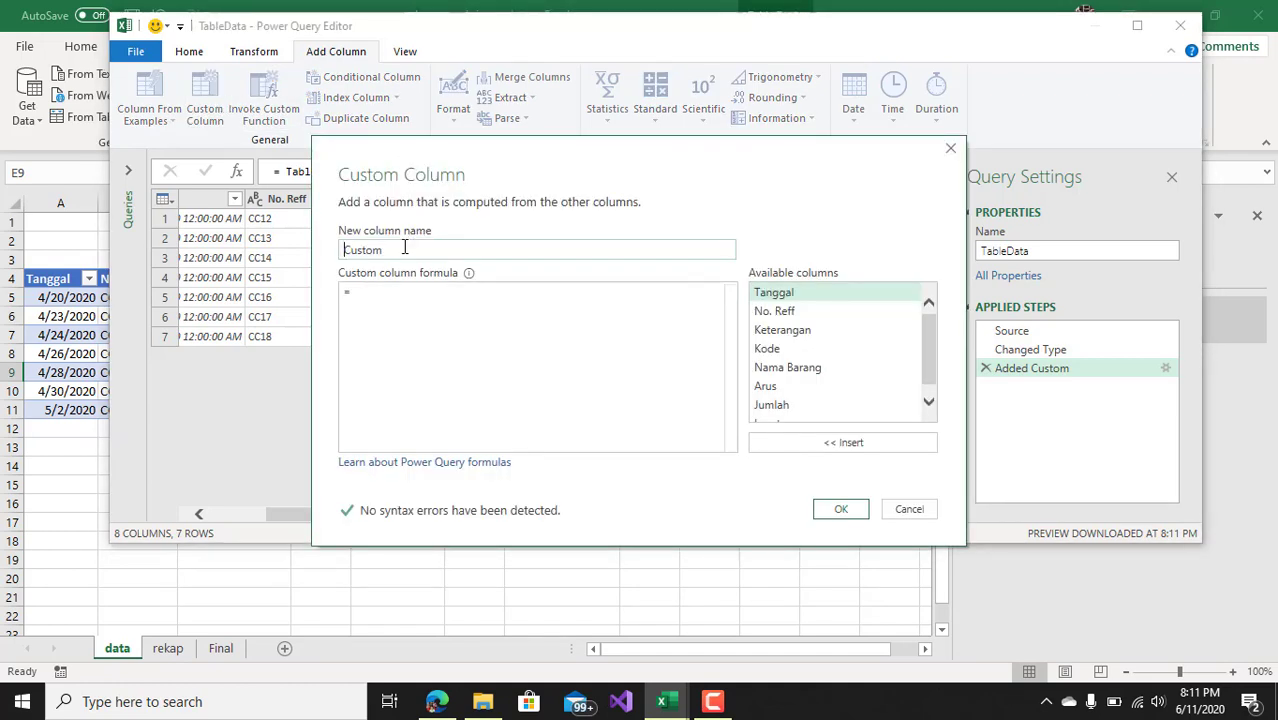
double_click(405, 249)
text(Output)
click(390, 300)
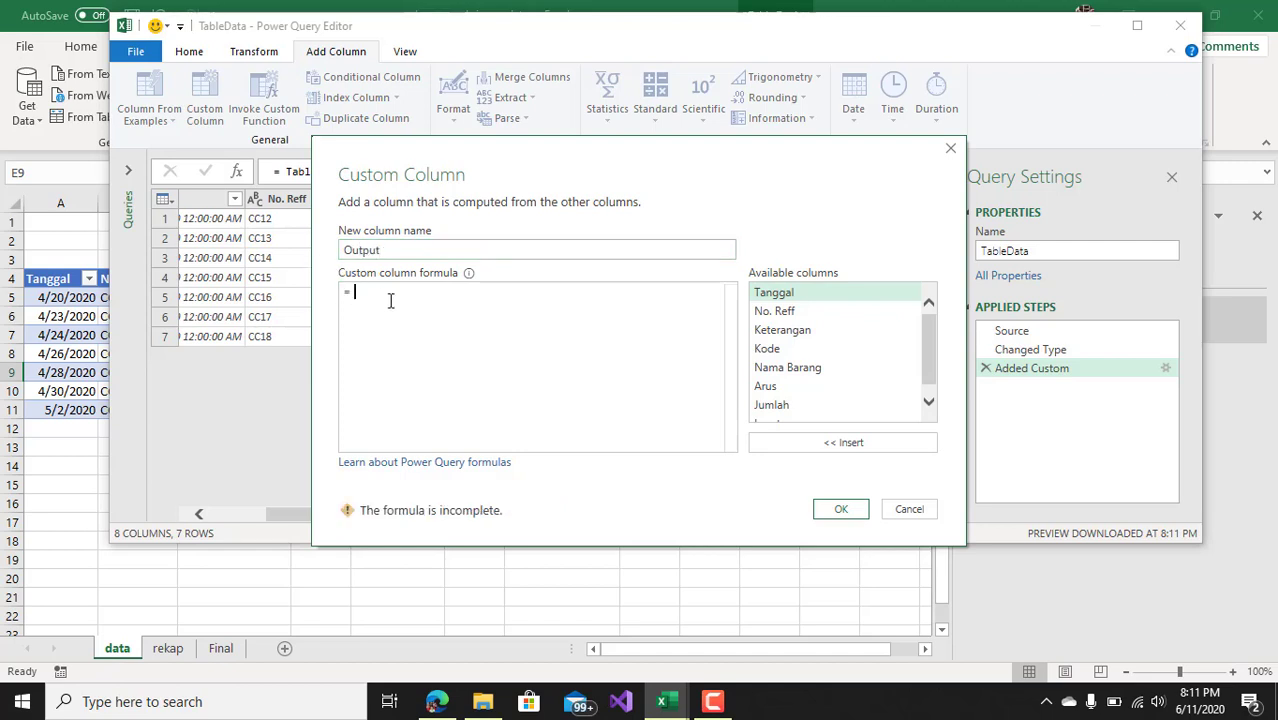
text(if)
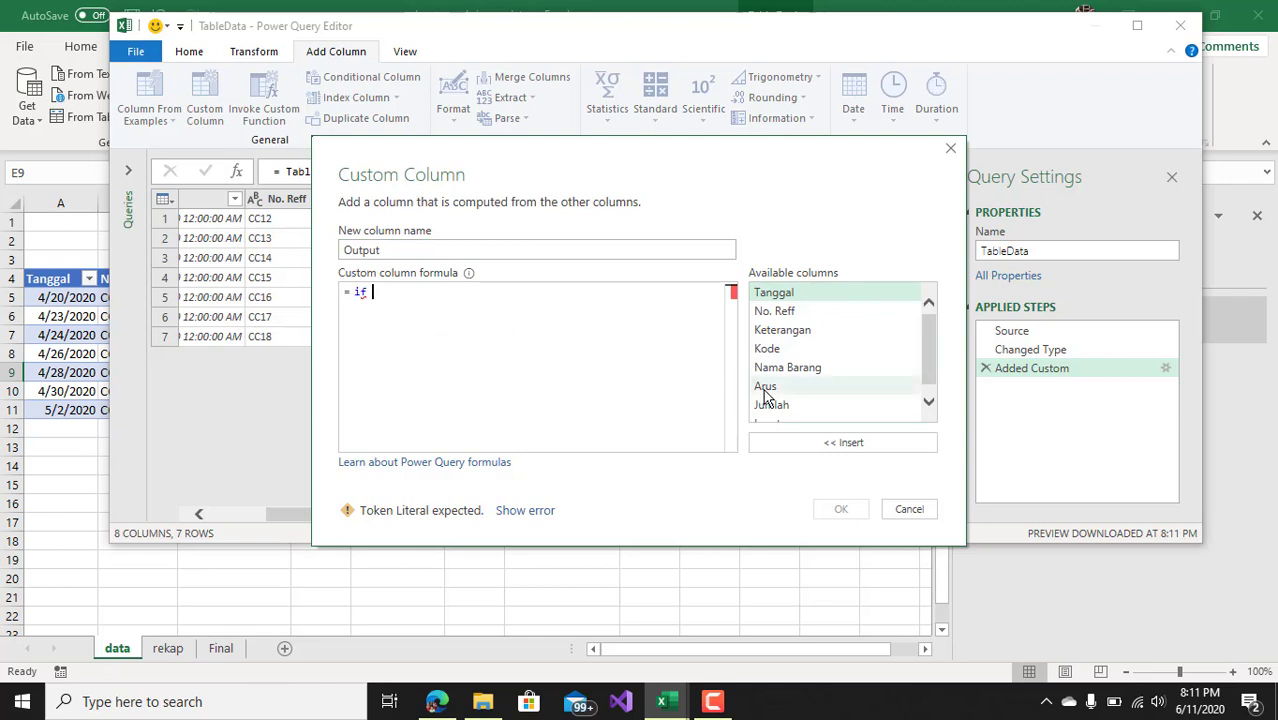
double_click(765, 388)
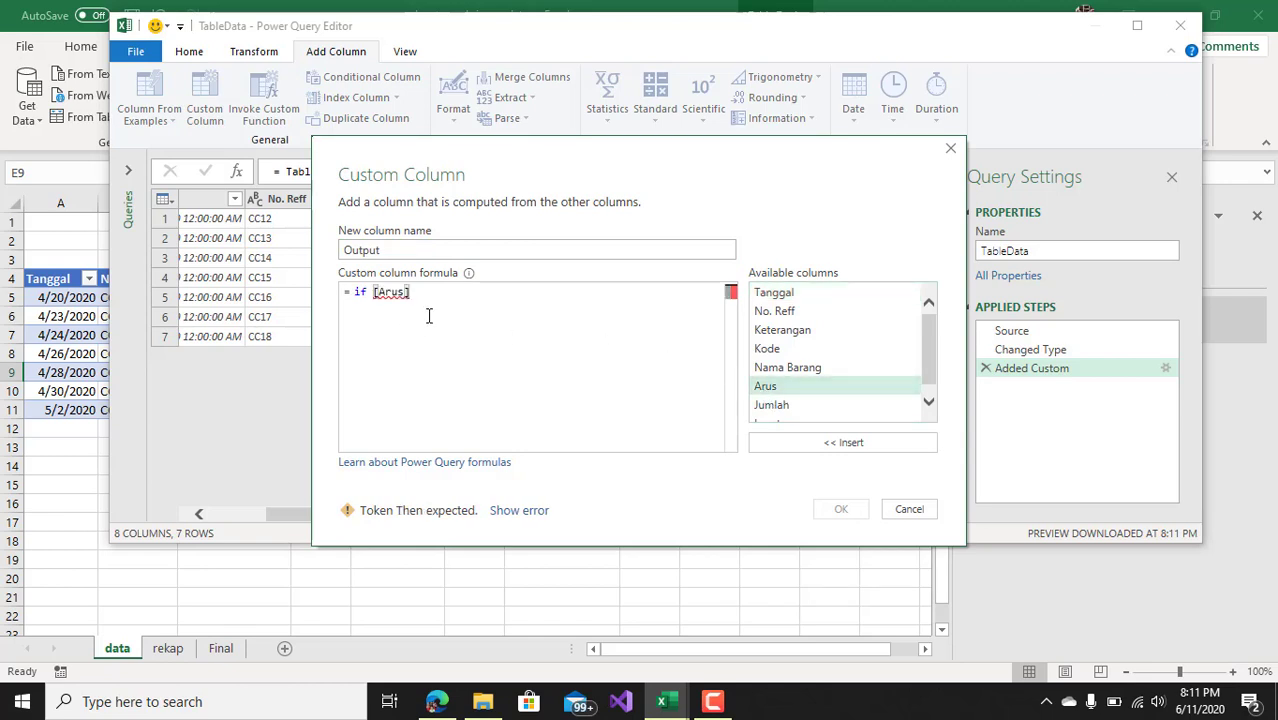
text(="OUT")
text( then)
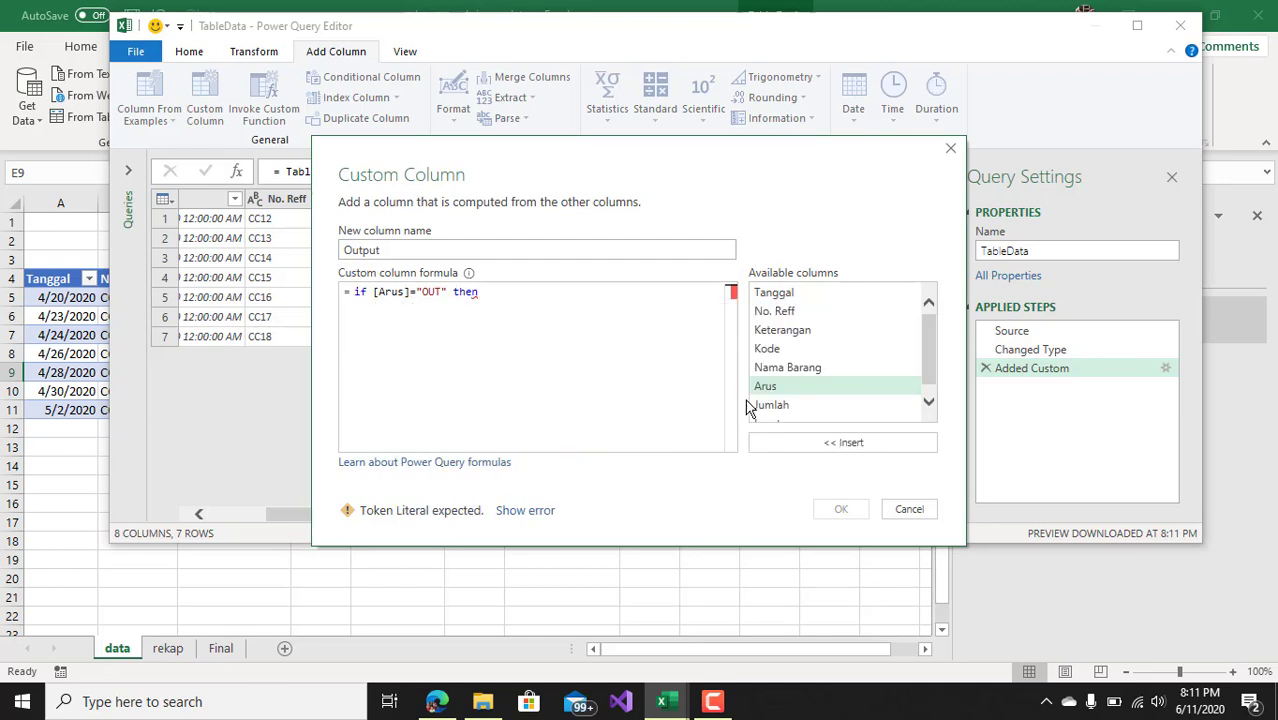
double_click(761, 411)
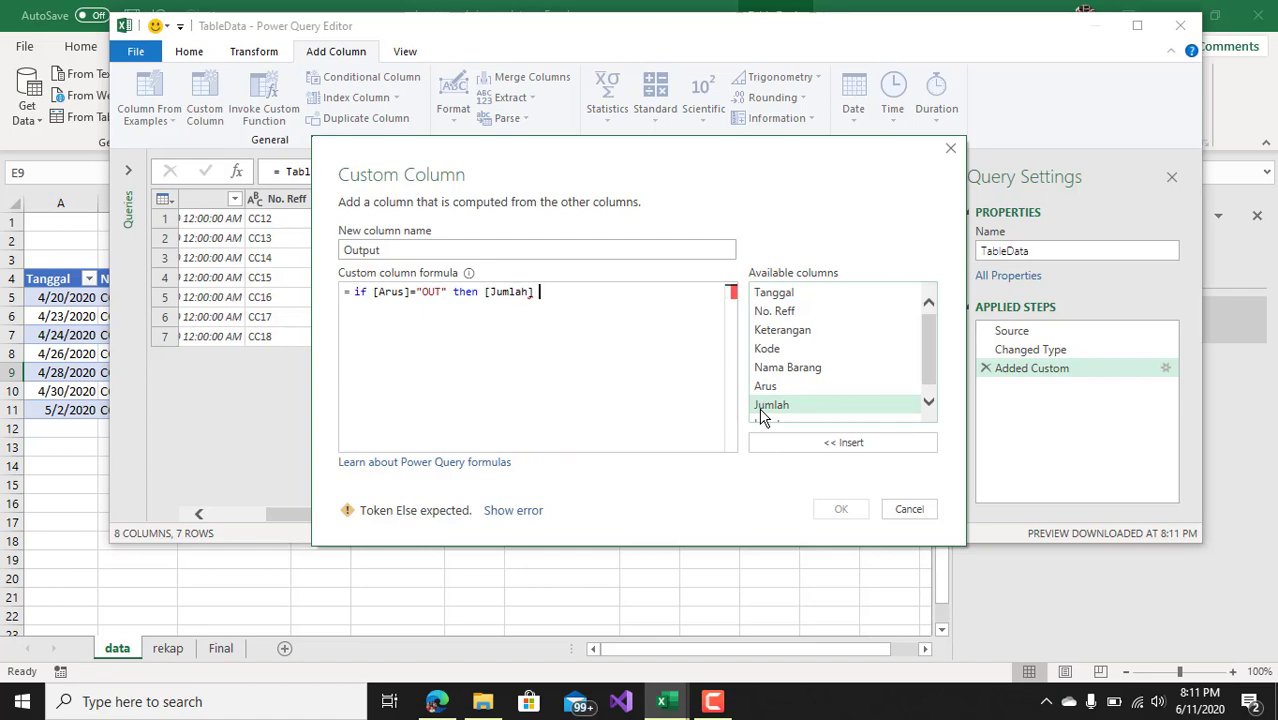
text(else 0)
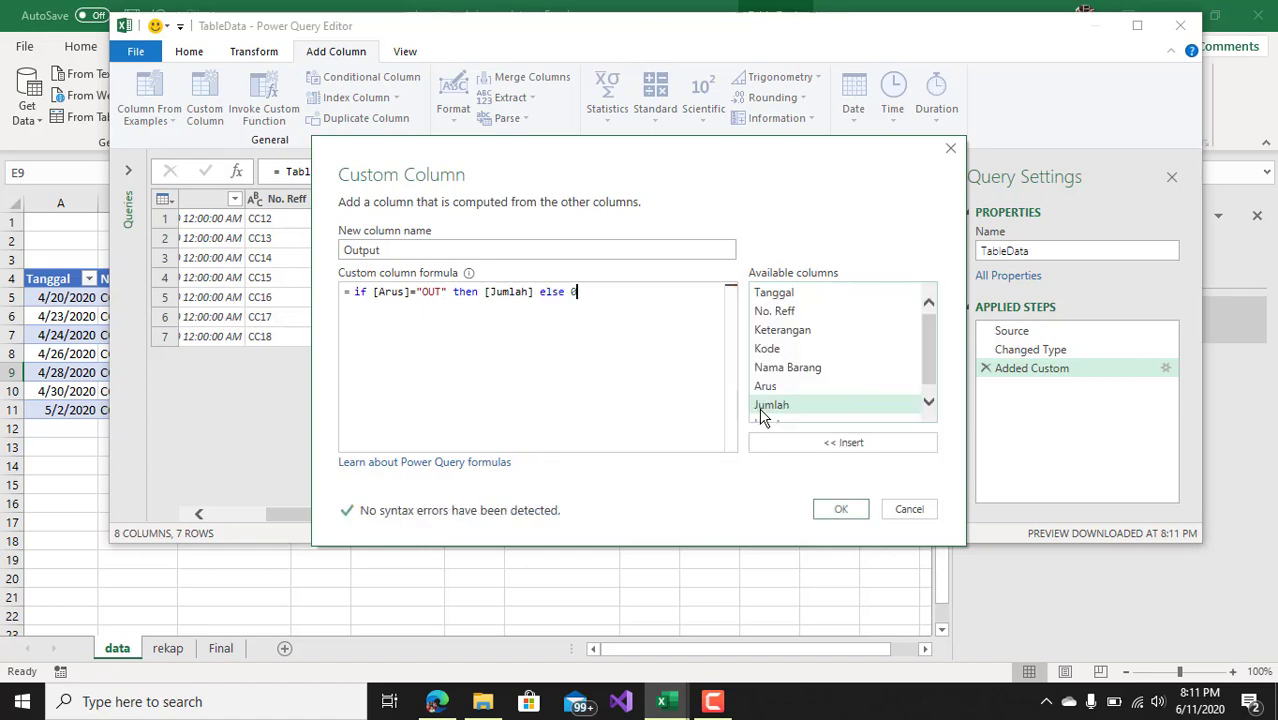
click(840, 510)
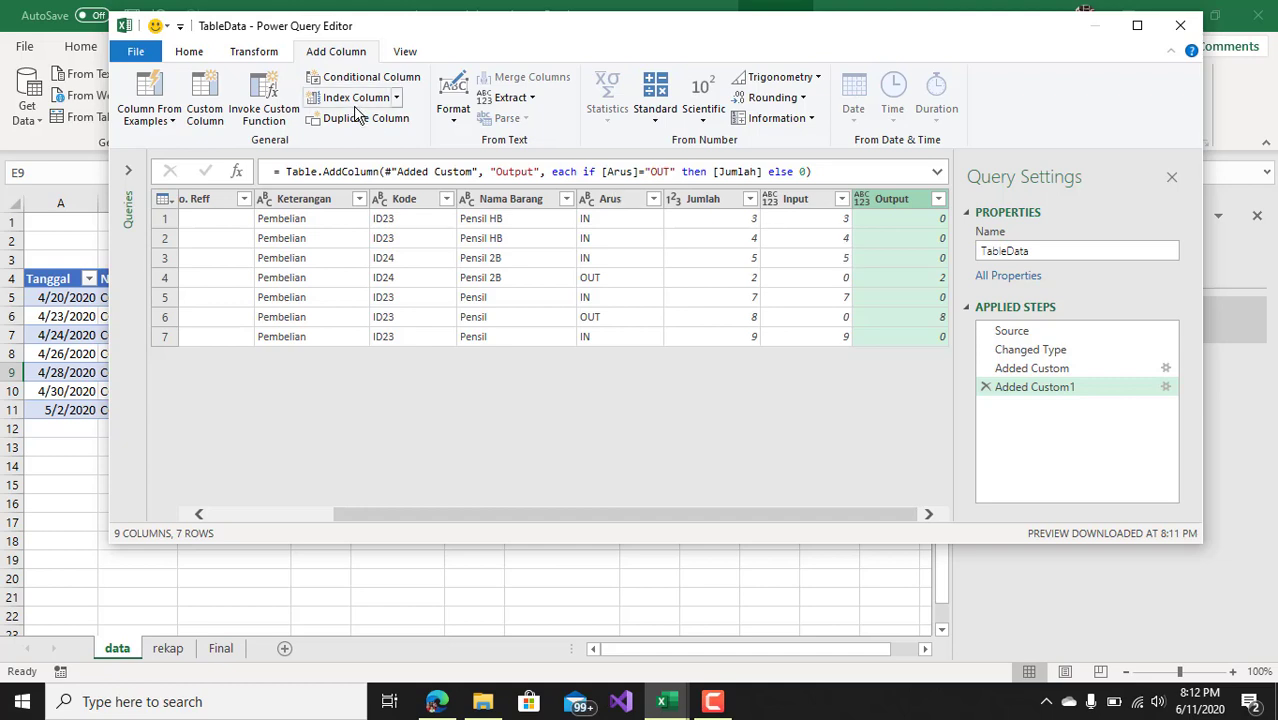
Step: Load TableData as connection only, then reopen it for editing from Queries & Connections
click(200, 58)
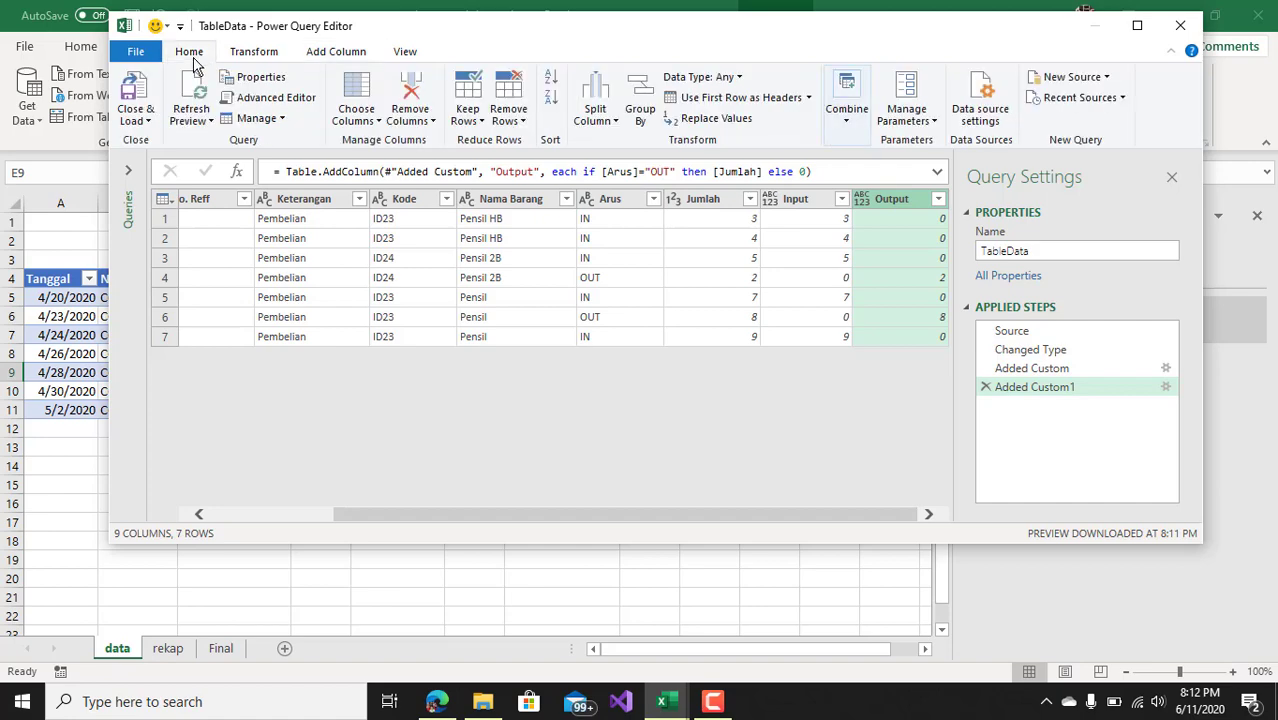
click(143, 124)
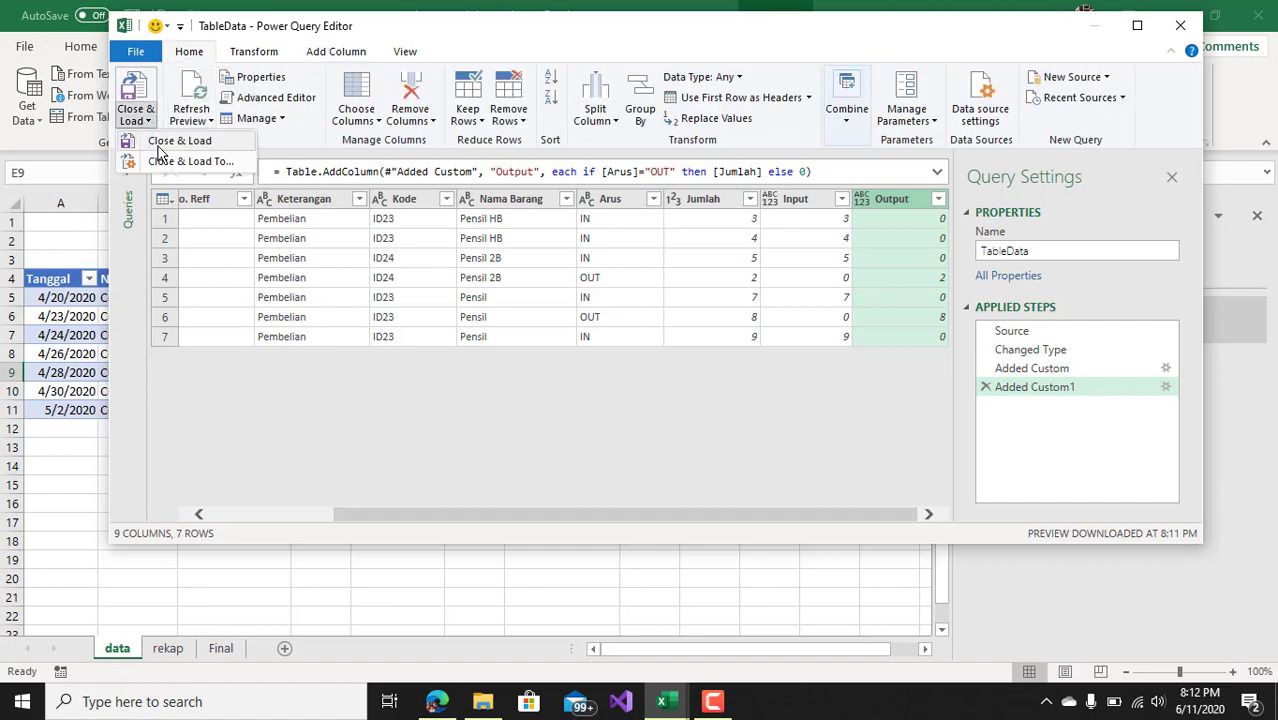
click(166, 162)
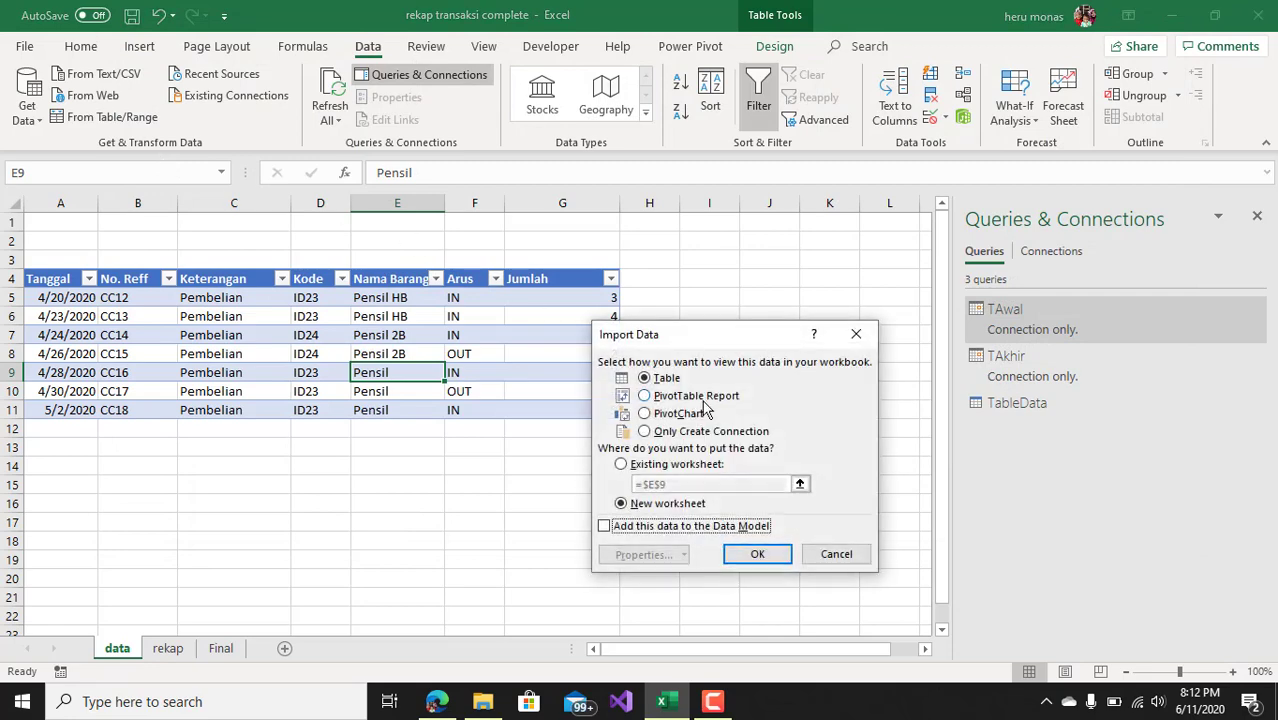
click(700, 436)
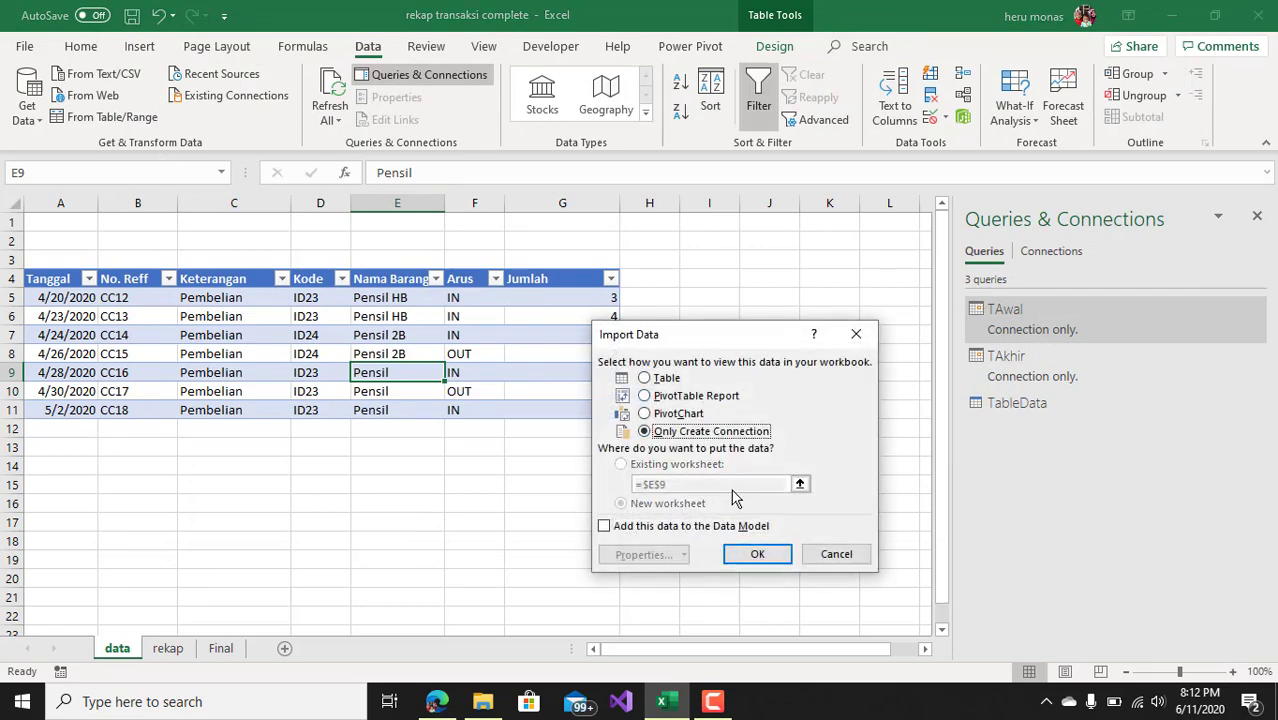
click(757, 553)
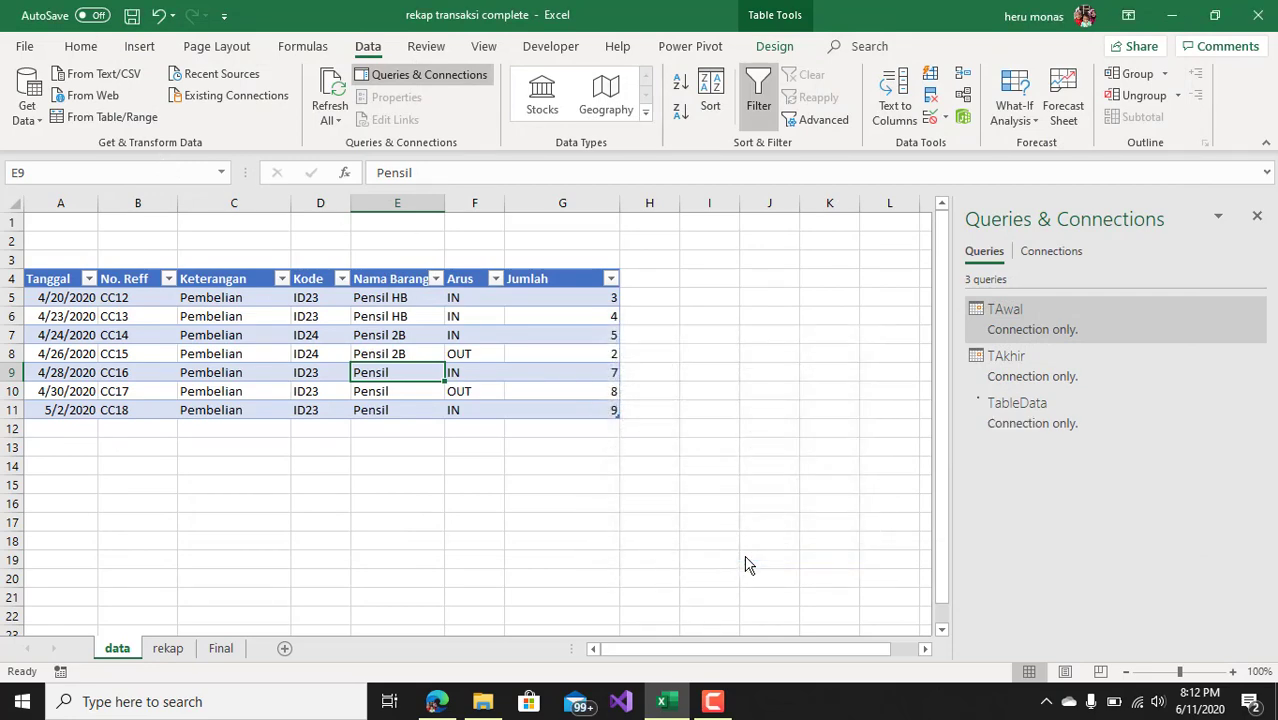
right_click(1032, 428)
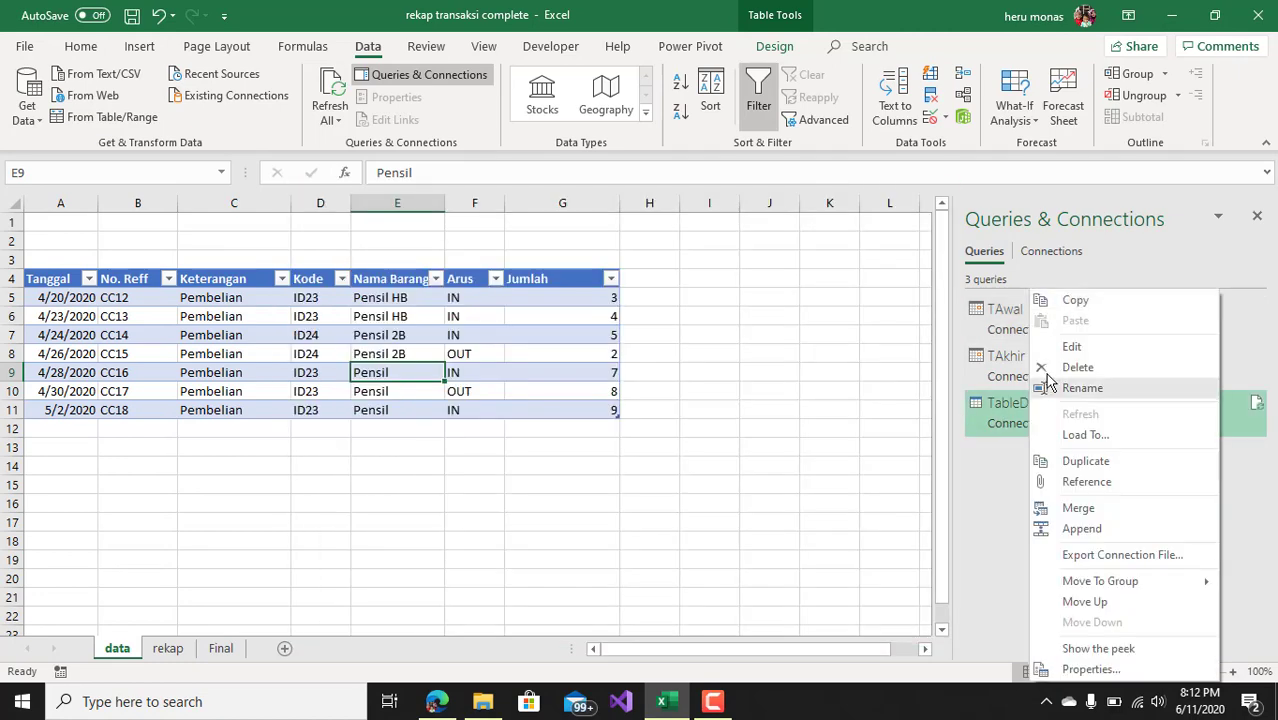
click(1080, 349)
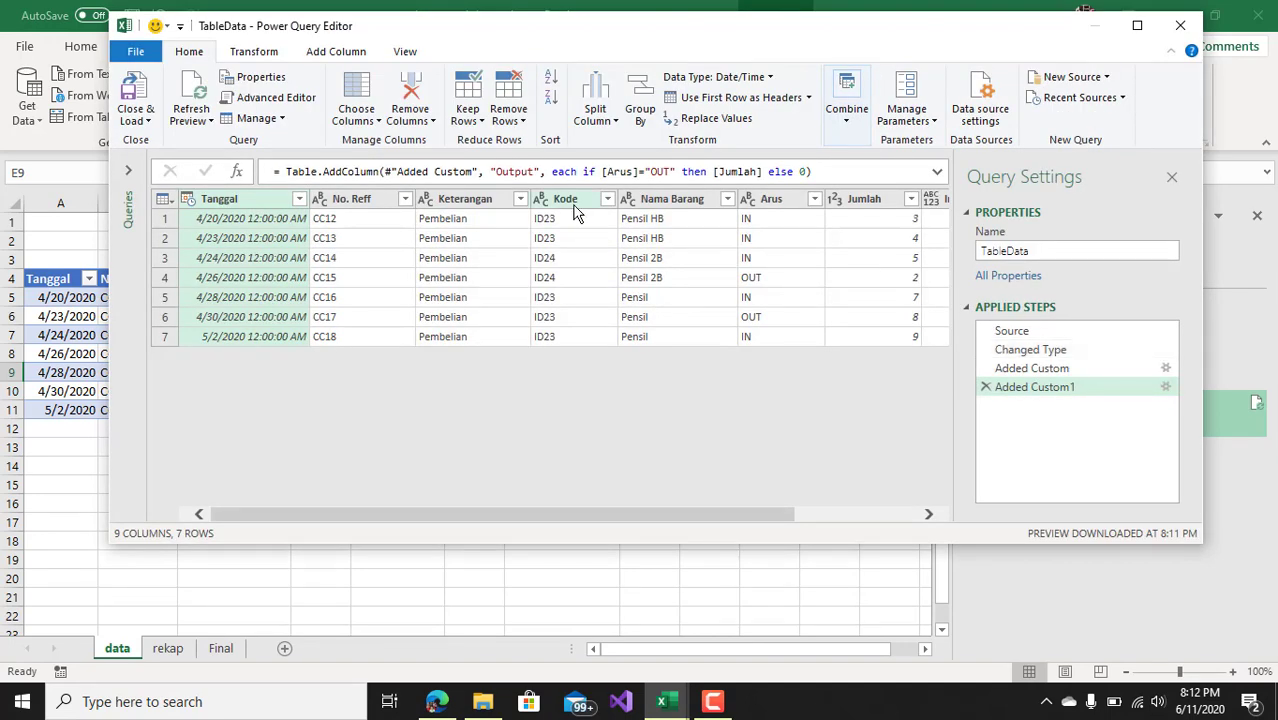
Step: Duplicate the TableData query in the Queries pane and rename the copy TabelDetail
click(128, 173)
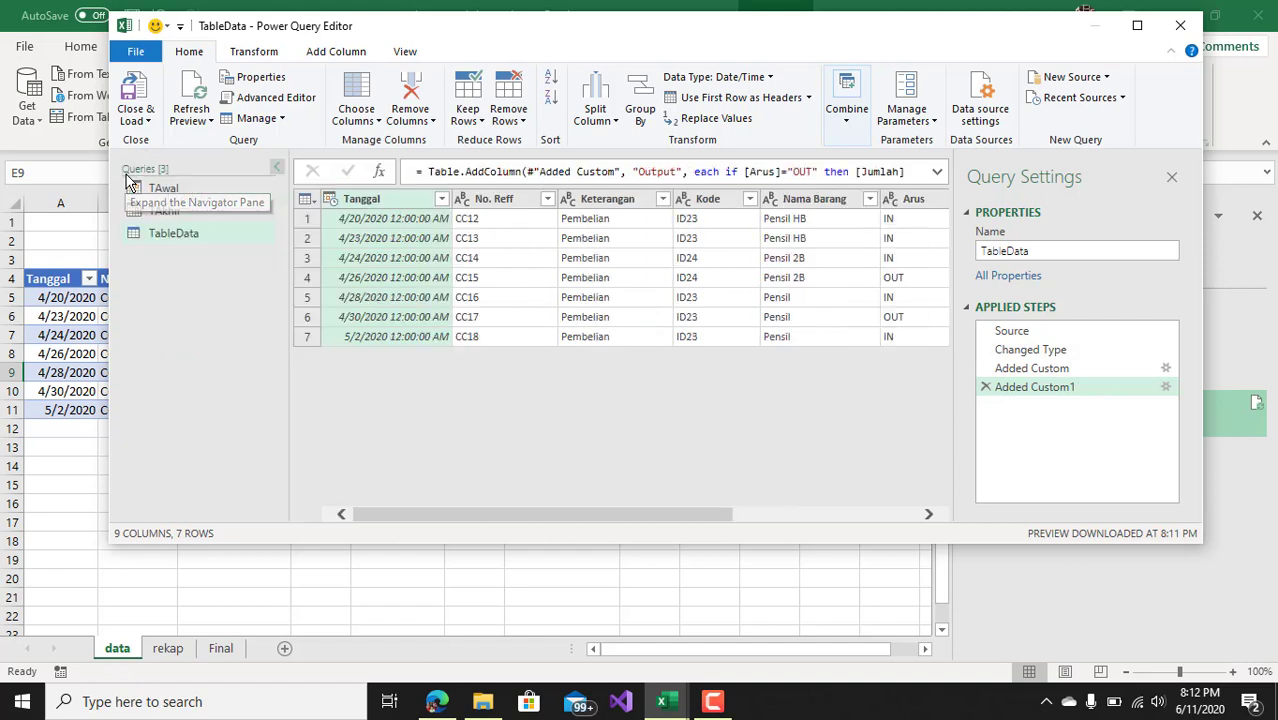
right_click(199, 237)
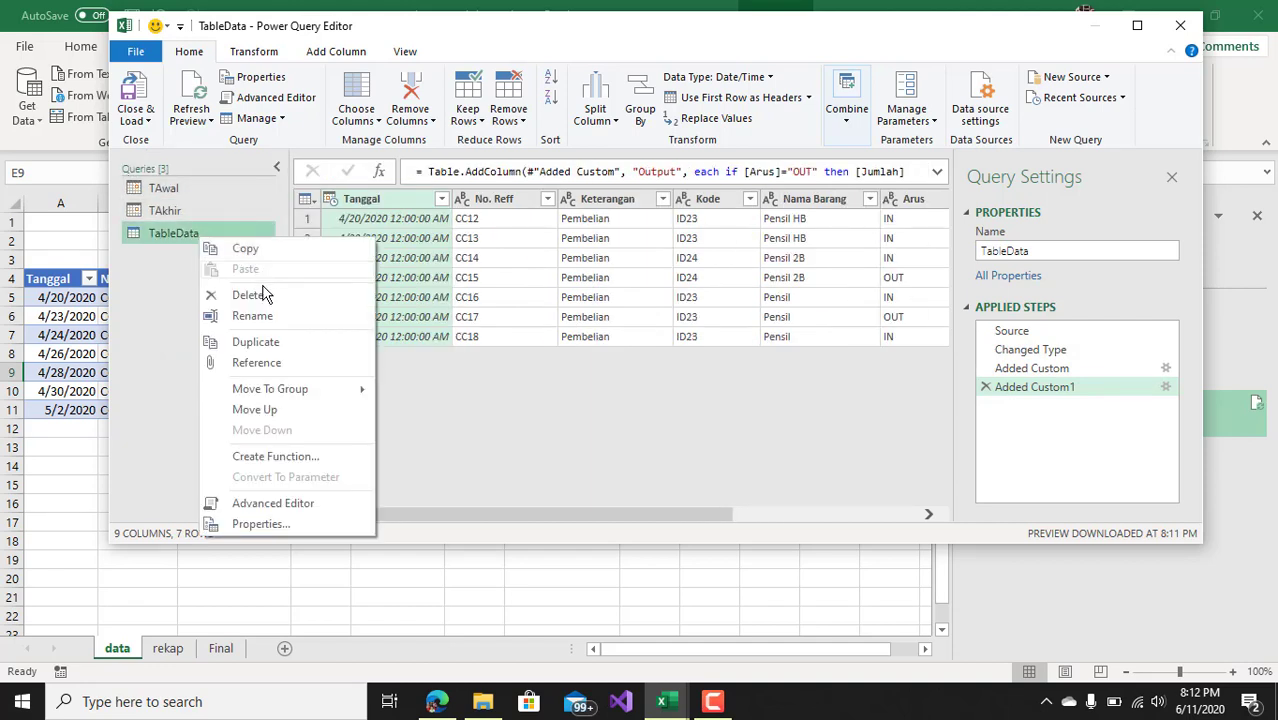
click(255, 339)
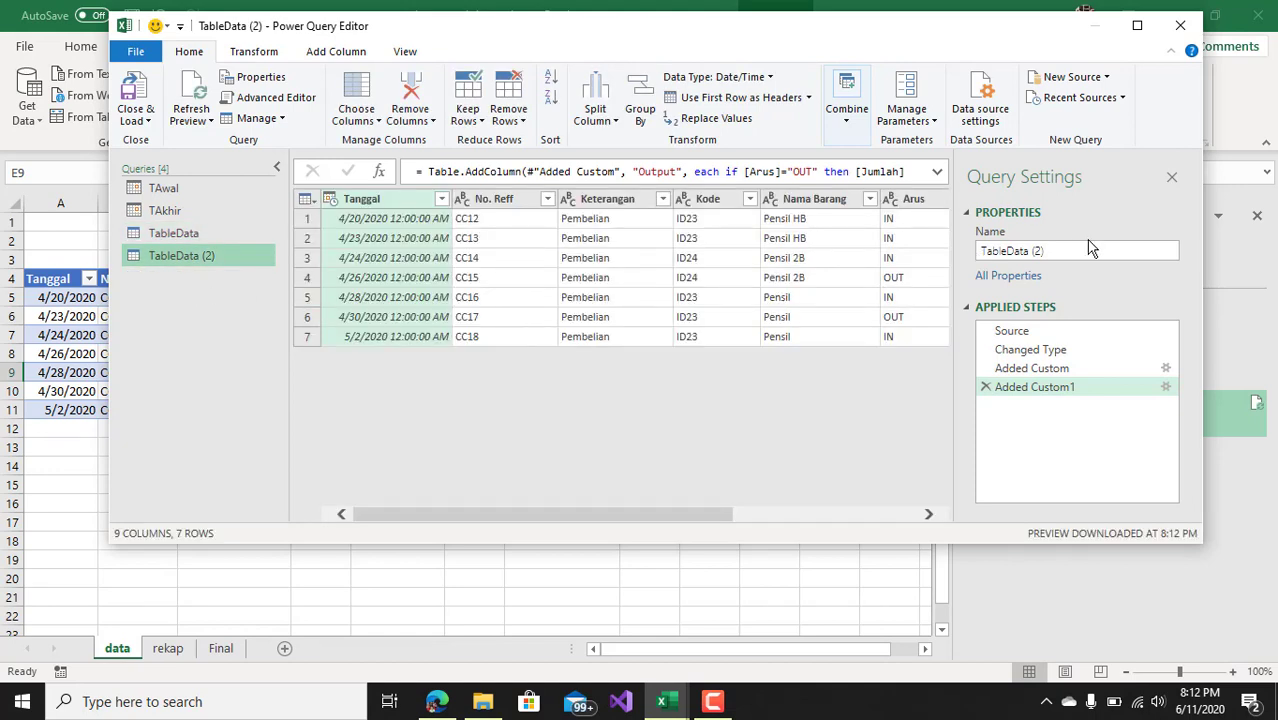
click(1052, 252)
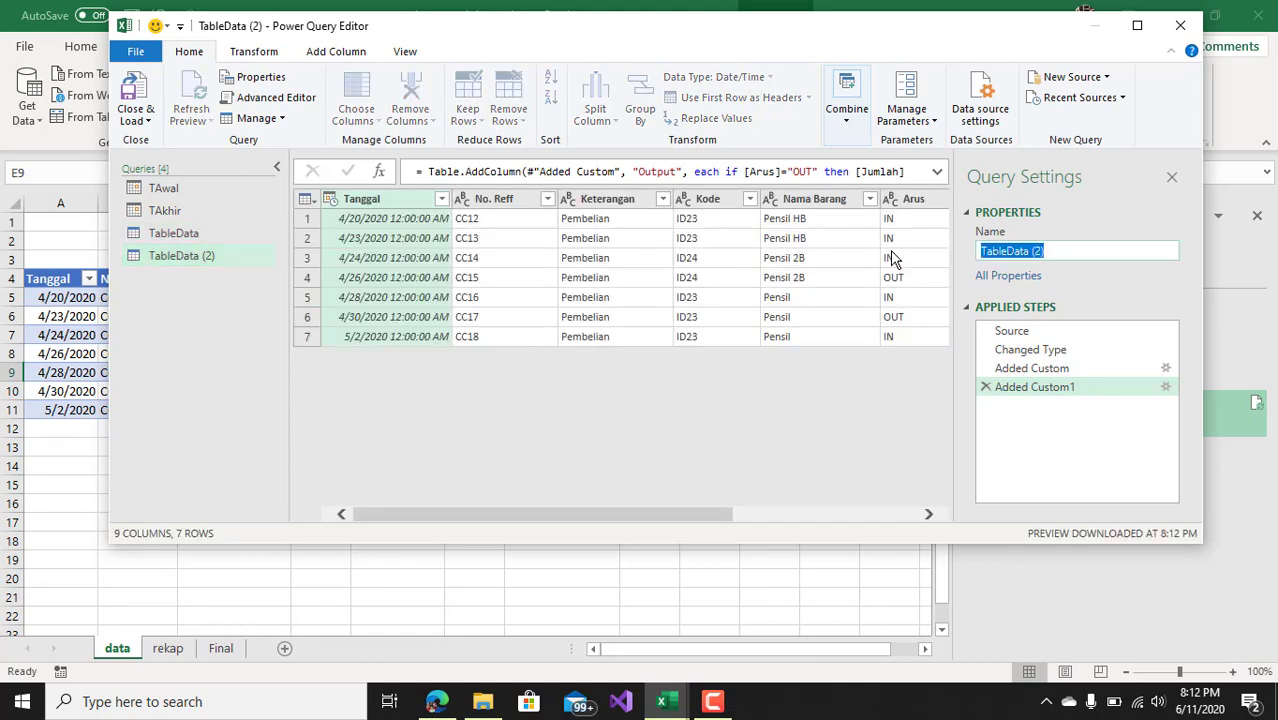
text(Tabe)
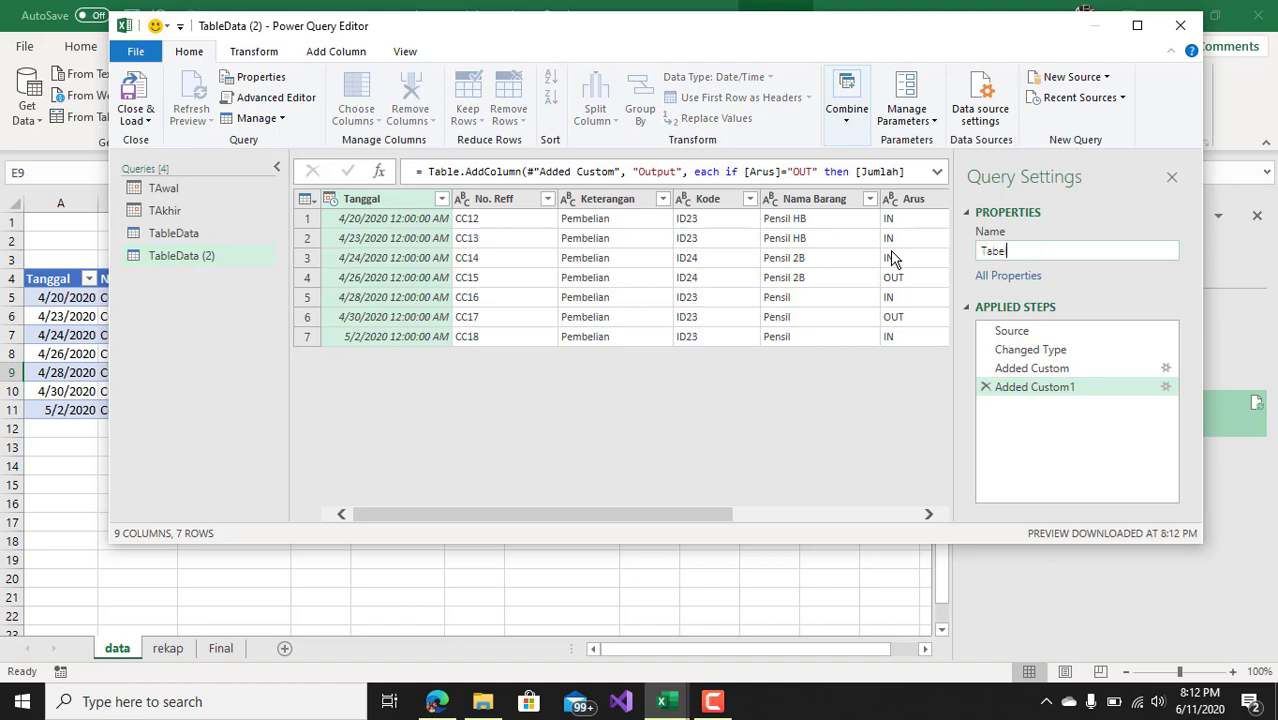
text(lDetail)
key(Return)
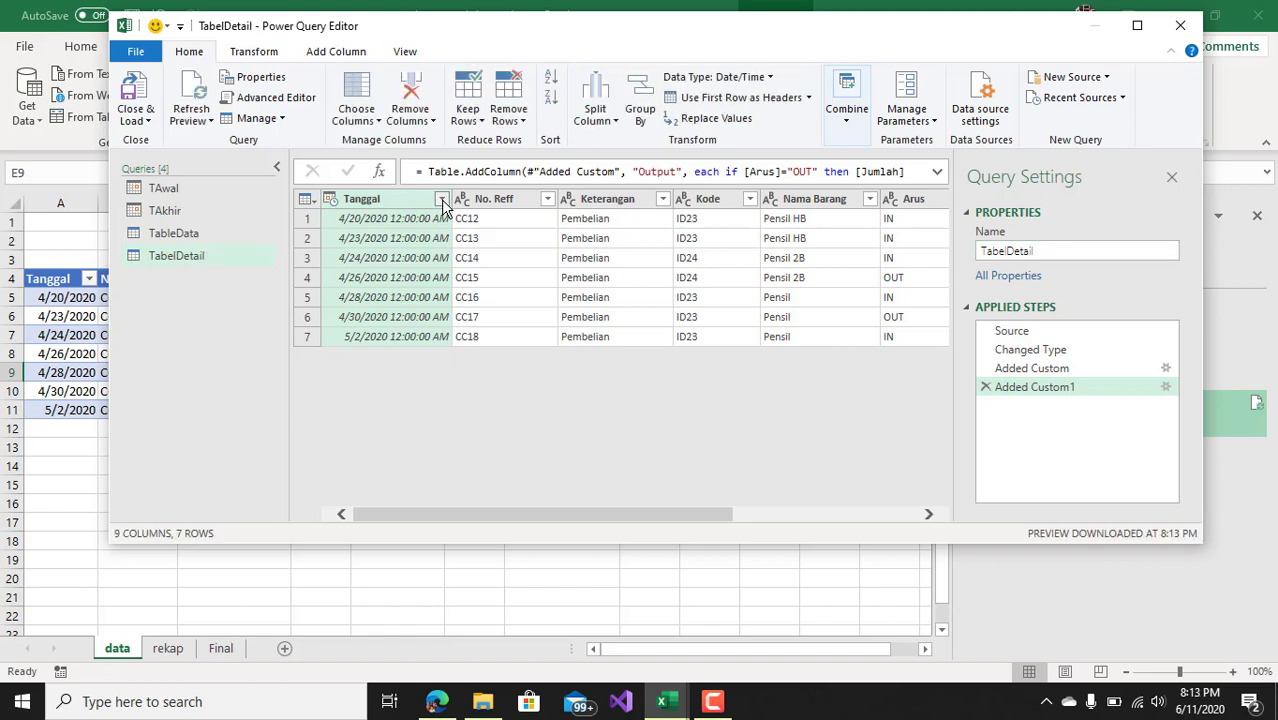
Step: Filter the Tanggal column to dates between 4/23/2020 and 4/28/2020
click(441, 200)
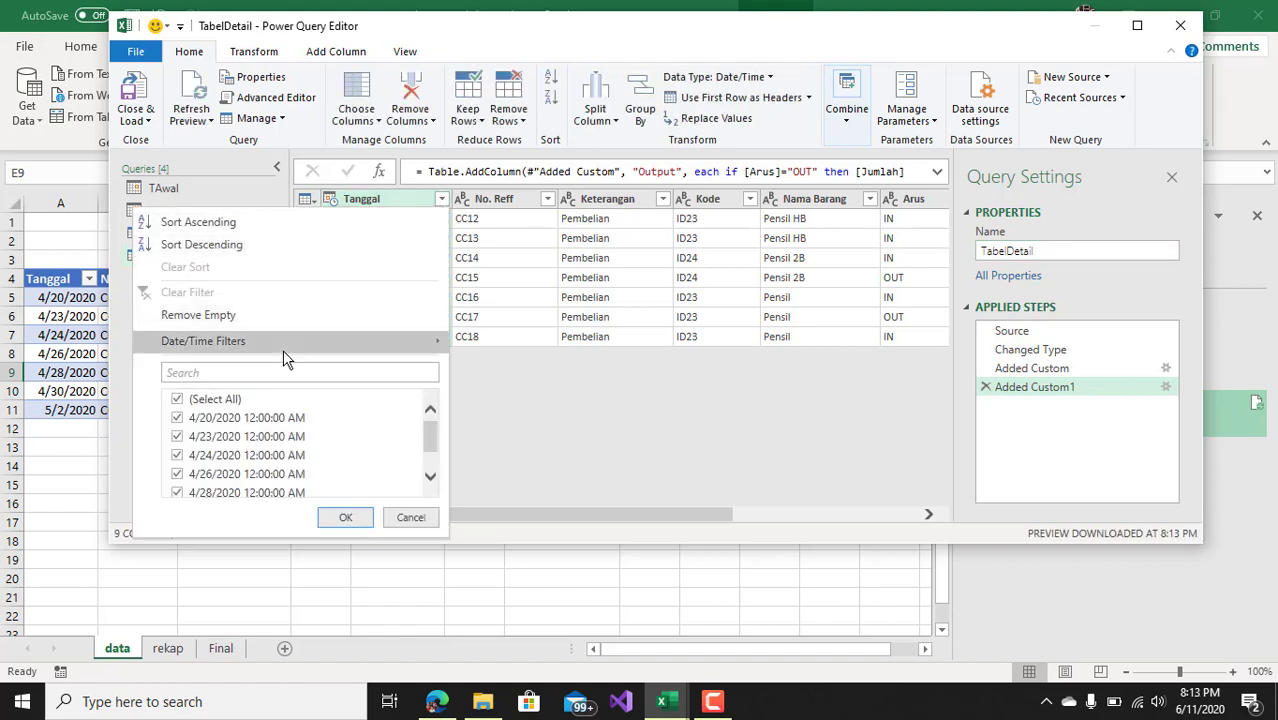
mouse_move(283, 357)
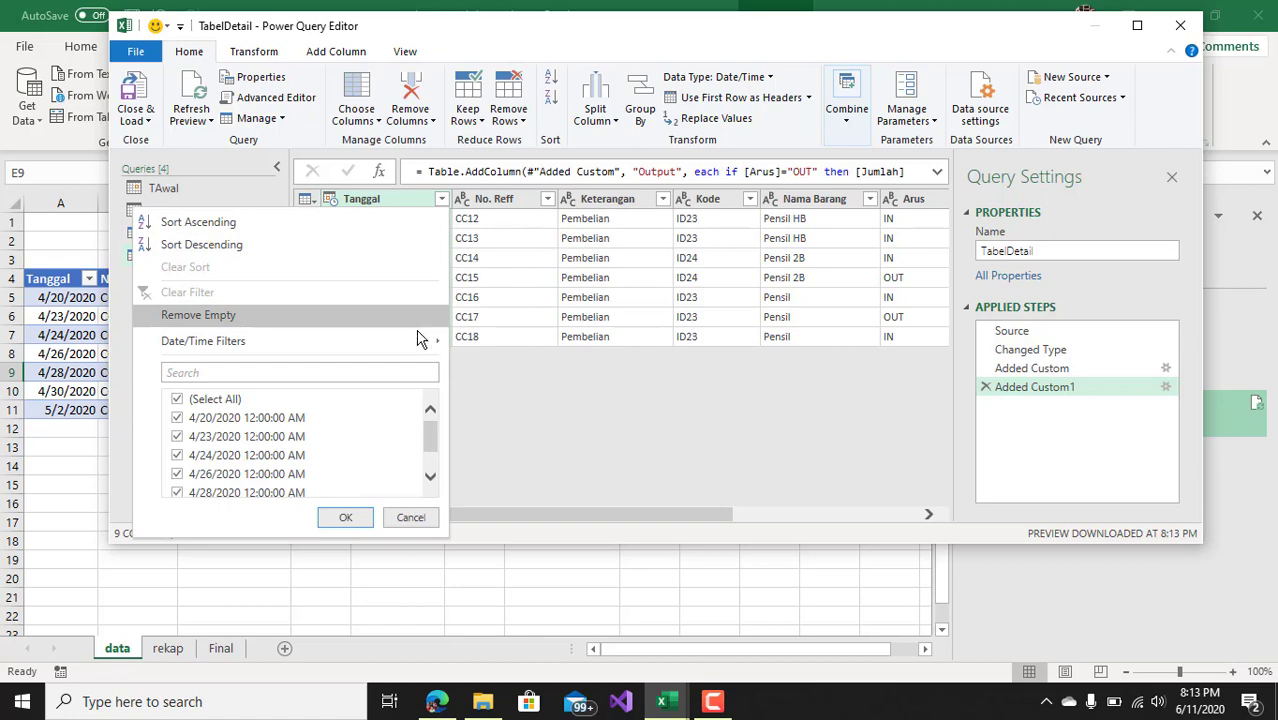
mouse_move(427, 345)
click(536, 240)
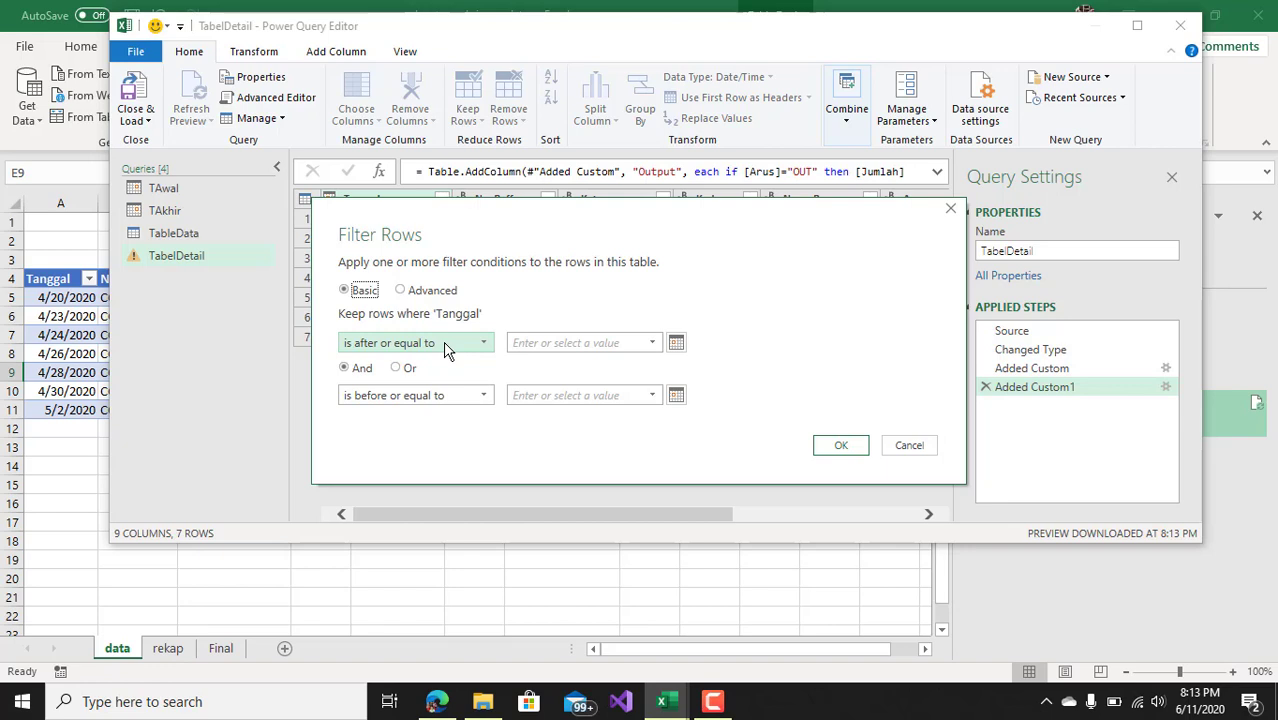
click(488, 344)
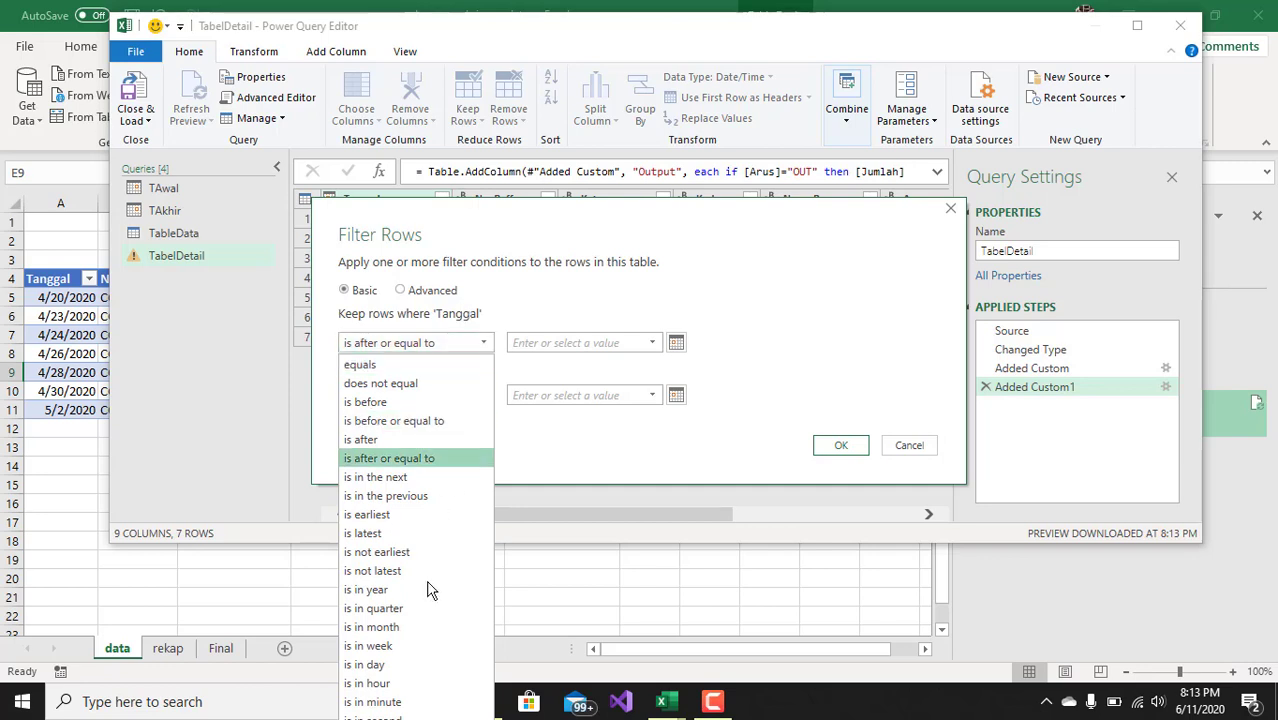
click(613, 345)
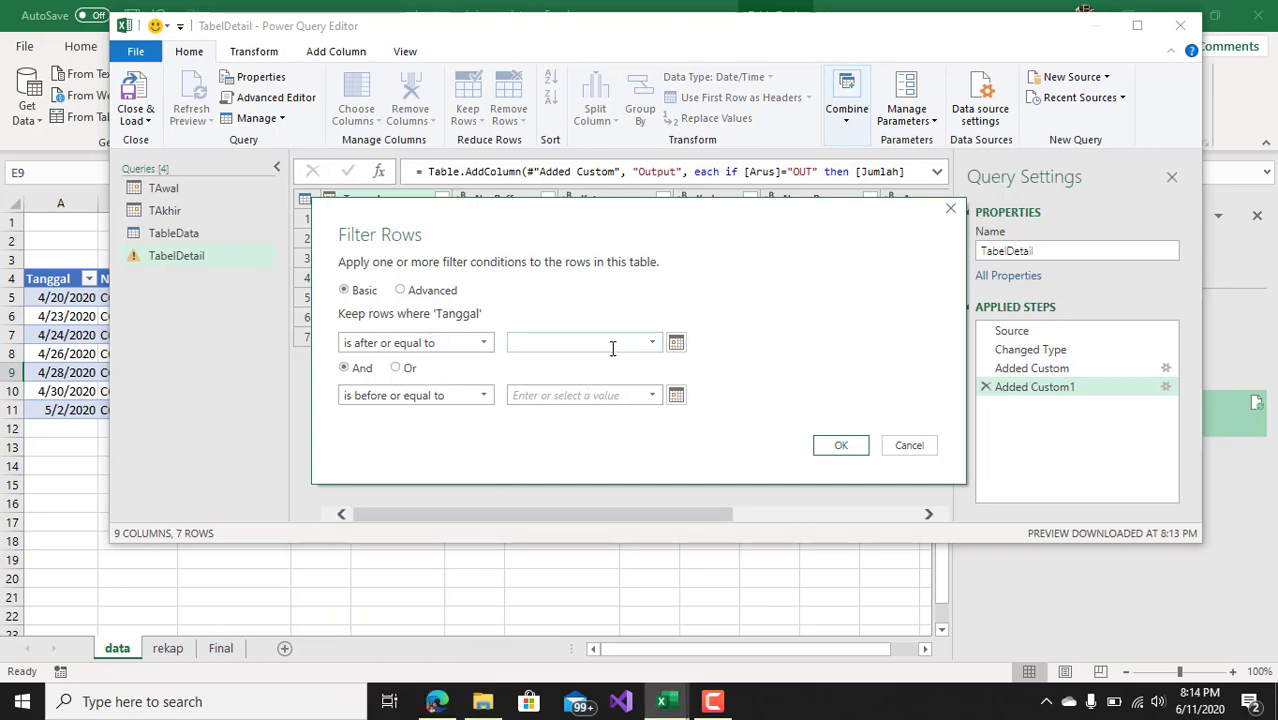
text(4/)
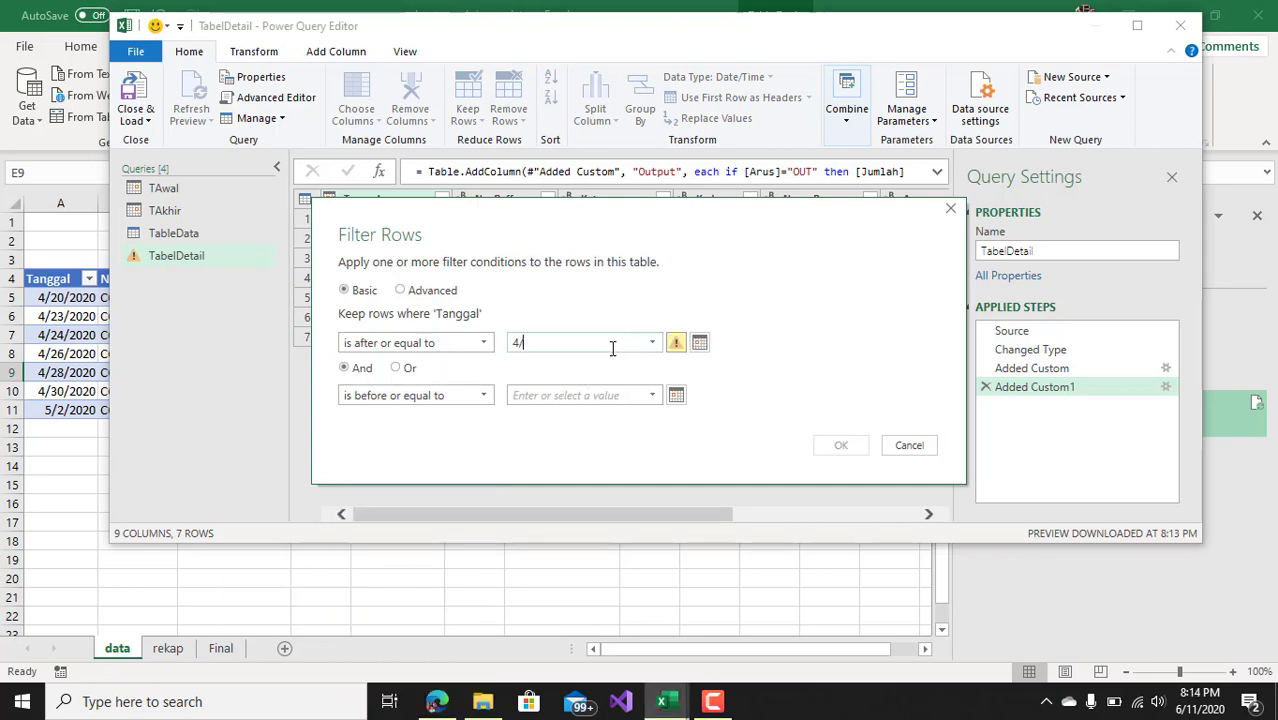
text(23/)
text(2020)
click(568, 394)
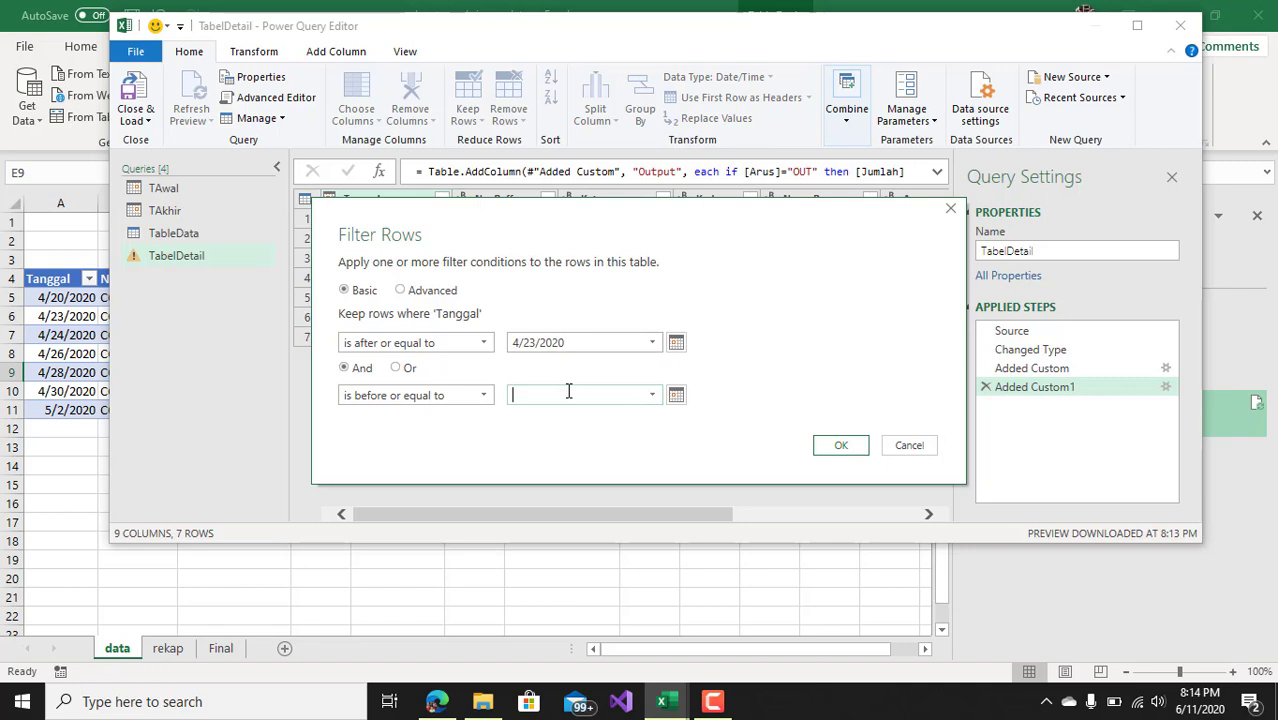
text(4/)
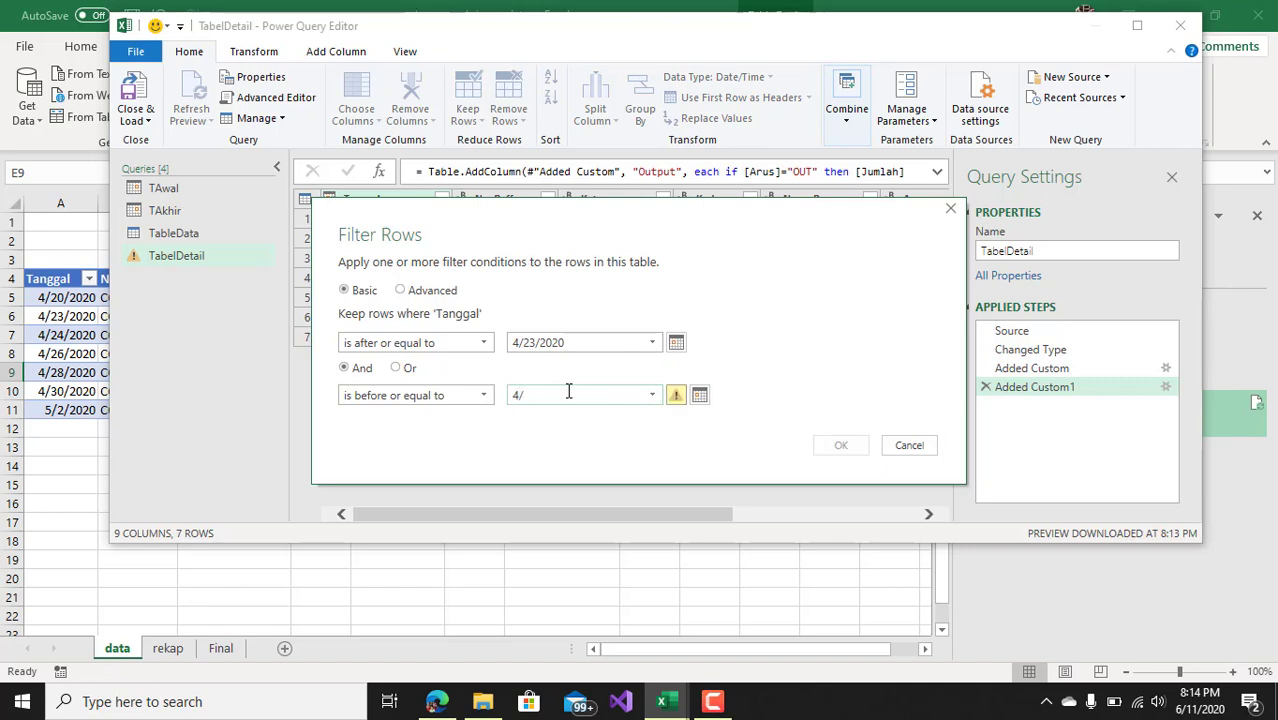
text(28/2)
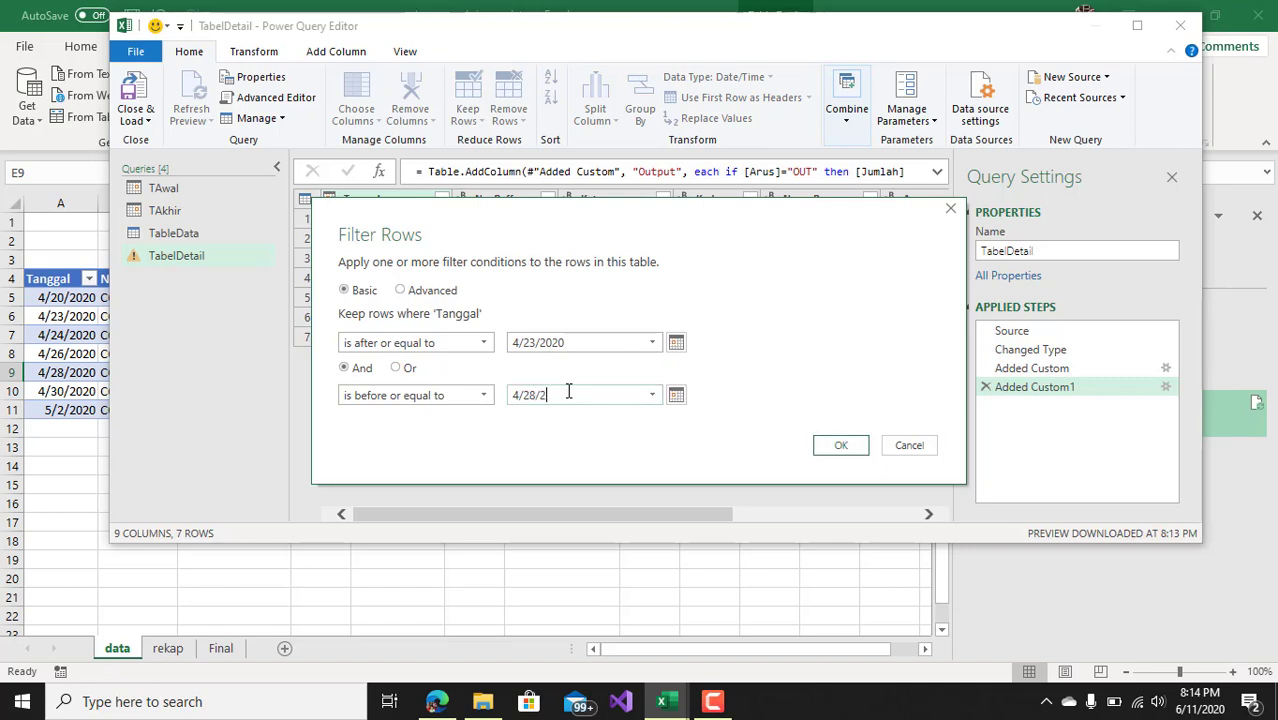
text(020)
click(830, 446)
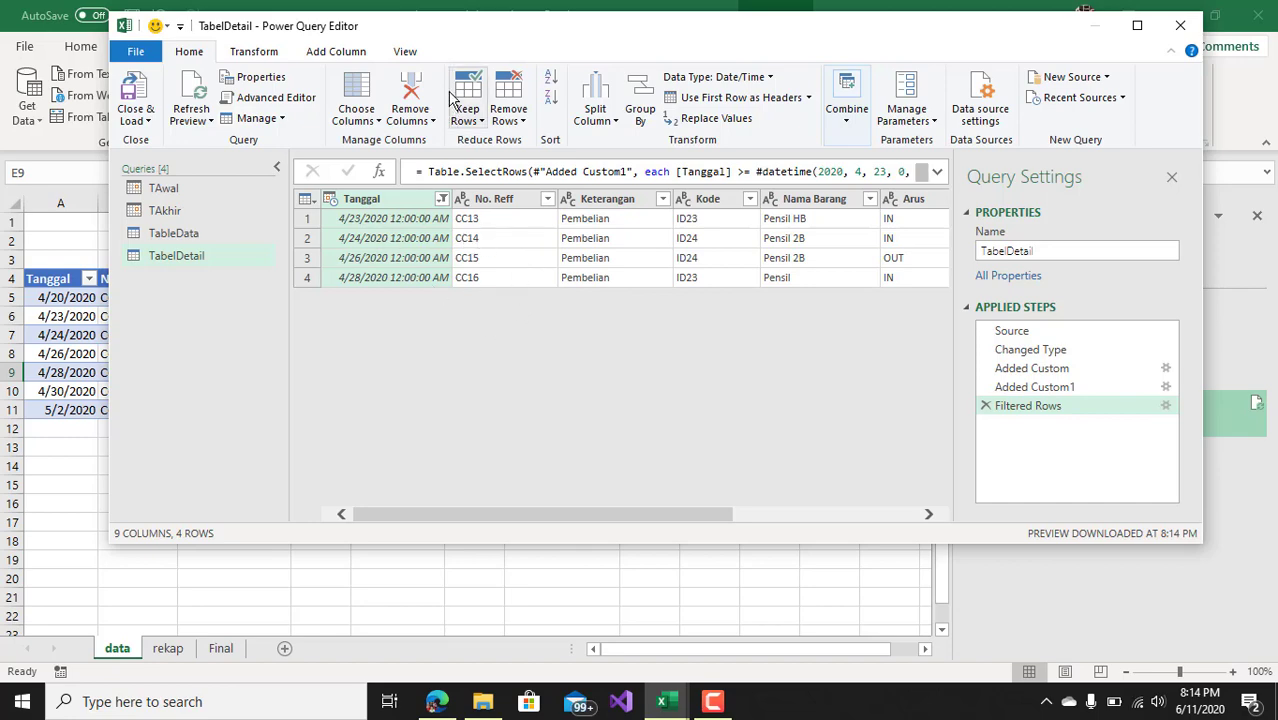
Step: Move the Power Query Editor window fully back on screen and show its View commands
drag(504, 40, 726, 104)
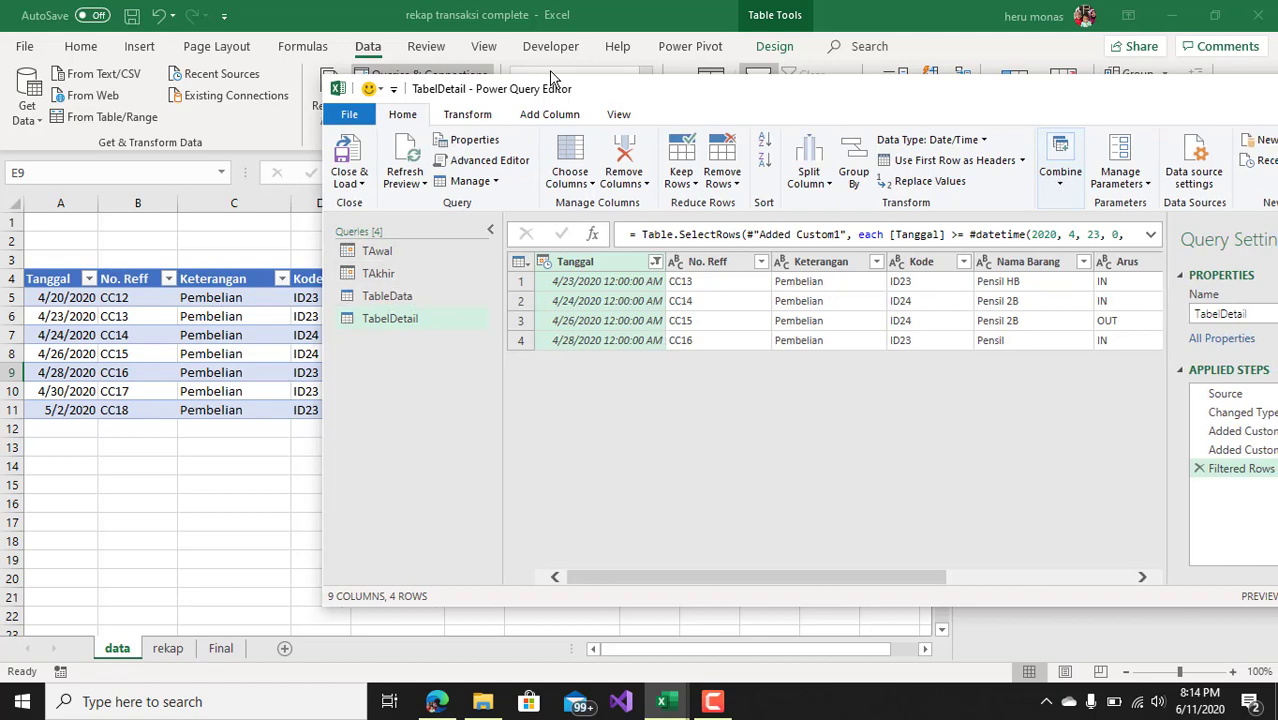
drag(716, 98, 448, 33)
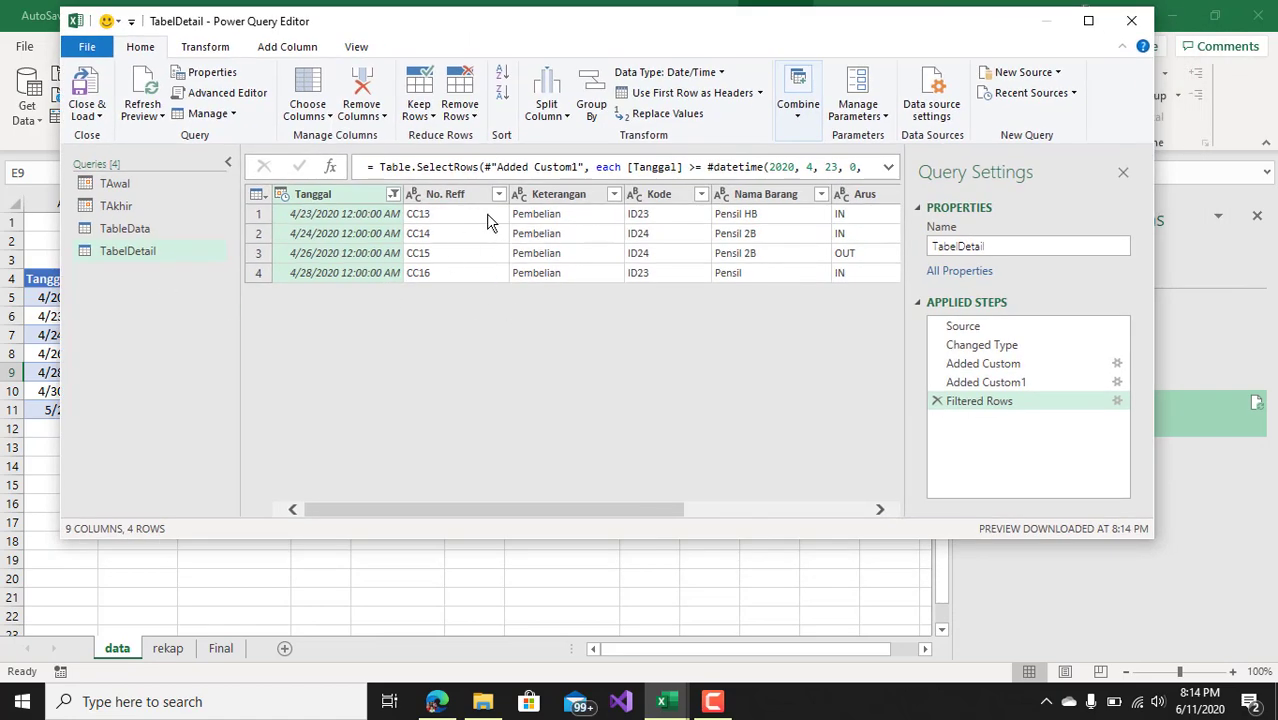
click(360, 47)
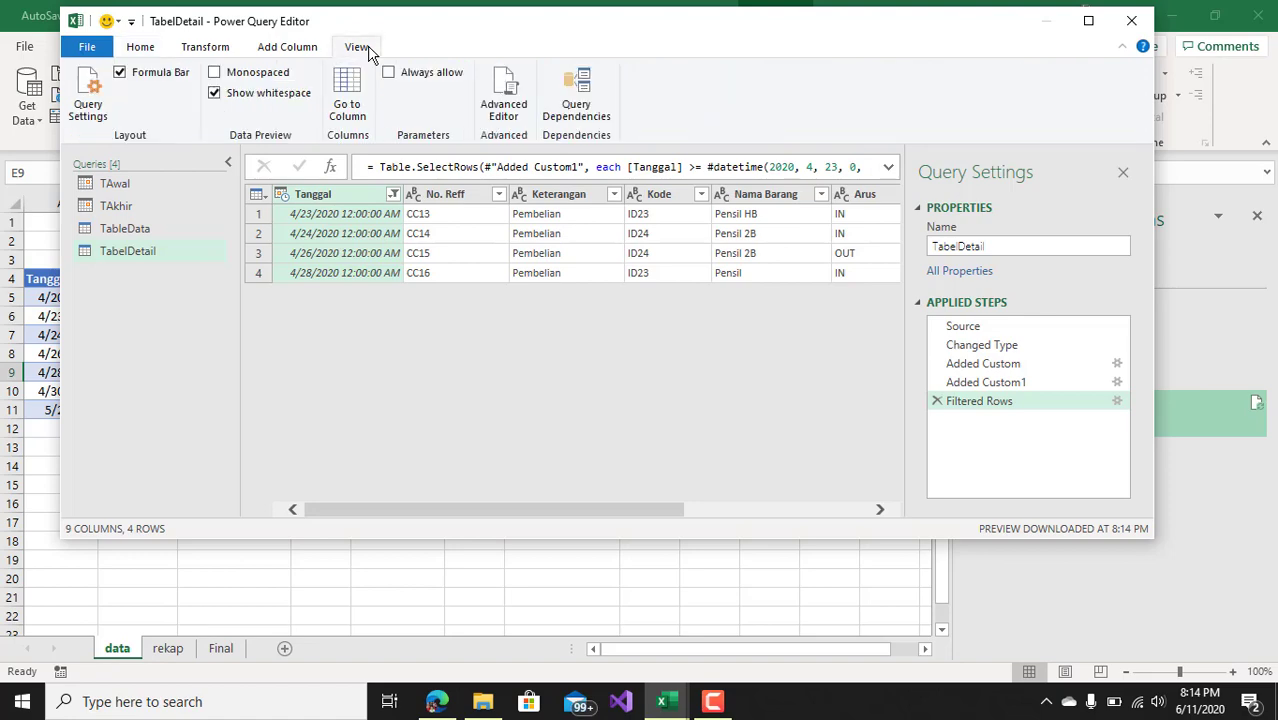
Step: In the Advanced Editor, add 'Awal = TAwal,' and 'Akhir = TAkhir,' right after let
click(506, 118)
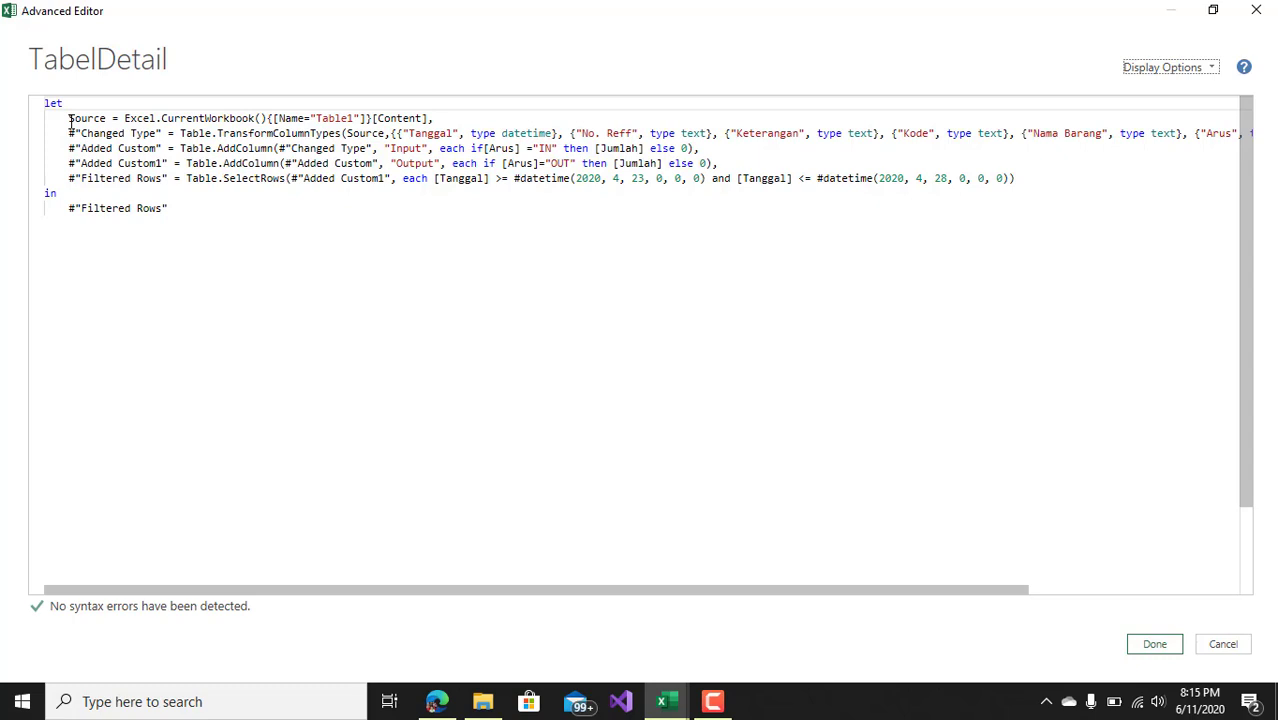
drag(69, 118, 1062, 184)
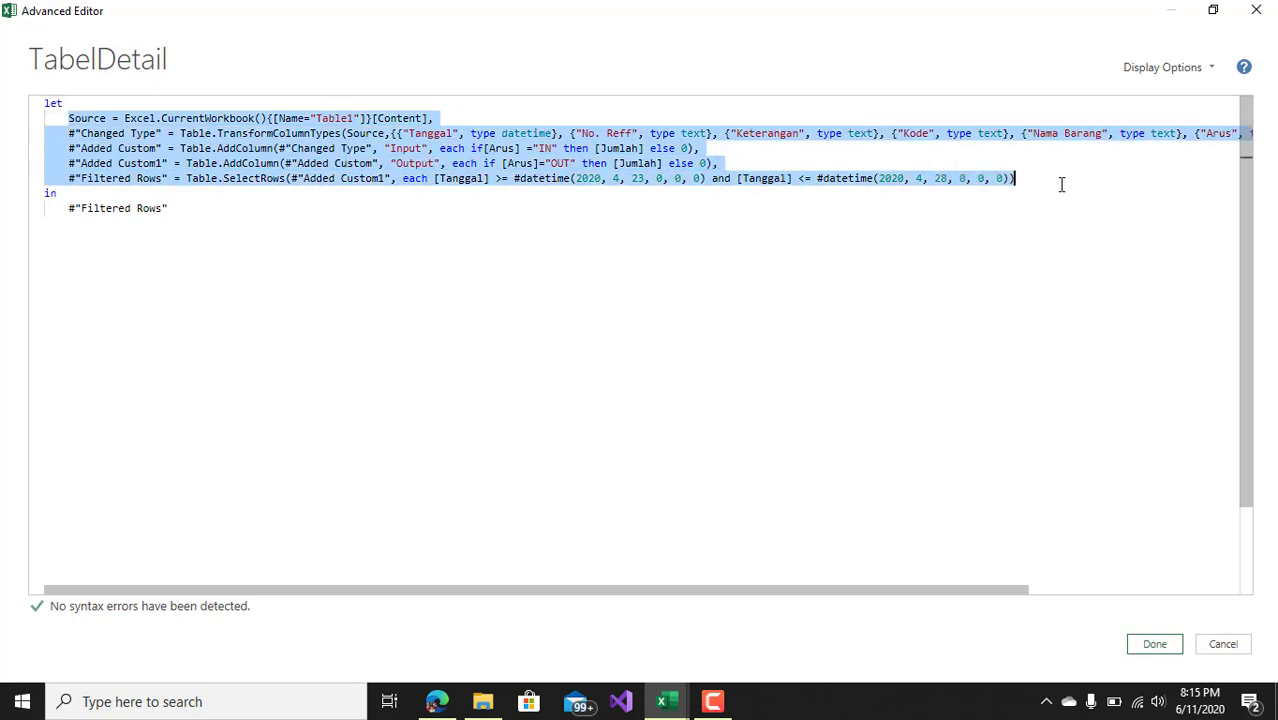
click(81, 103)
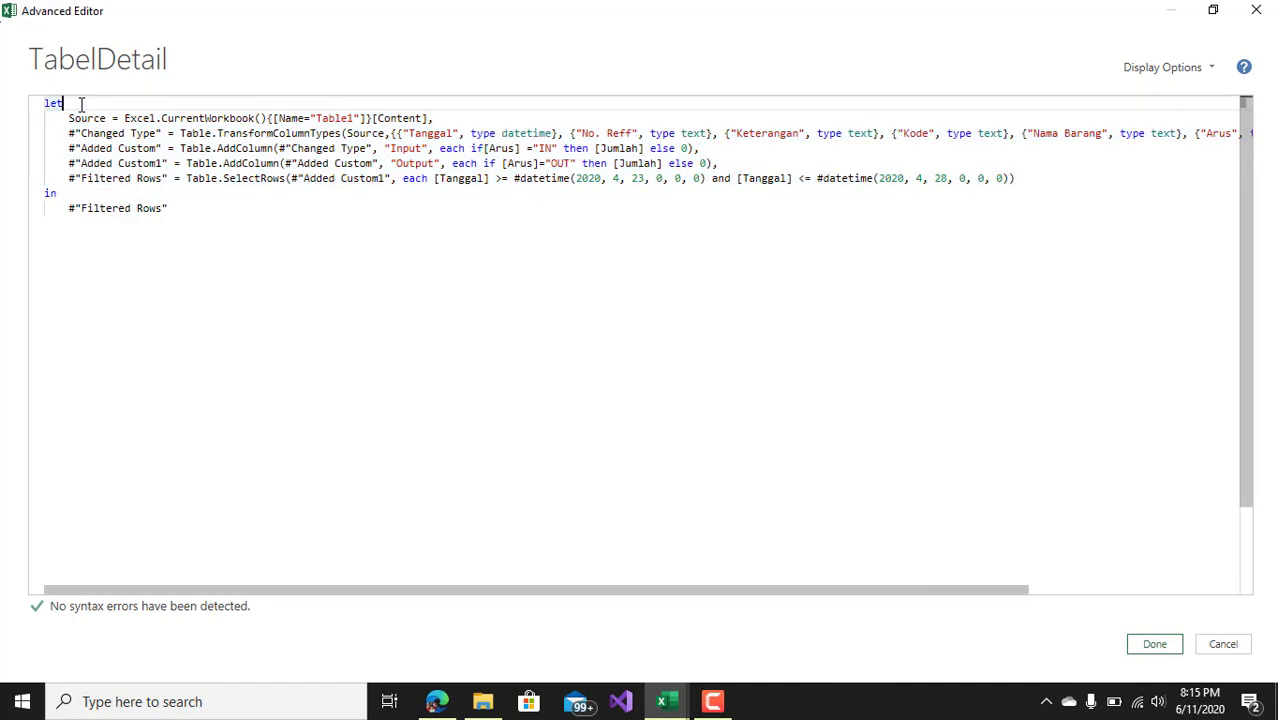
key(Return)
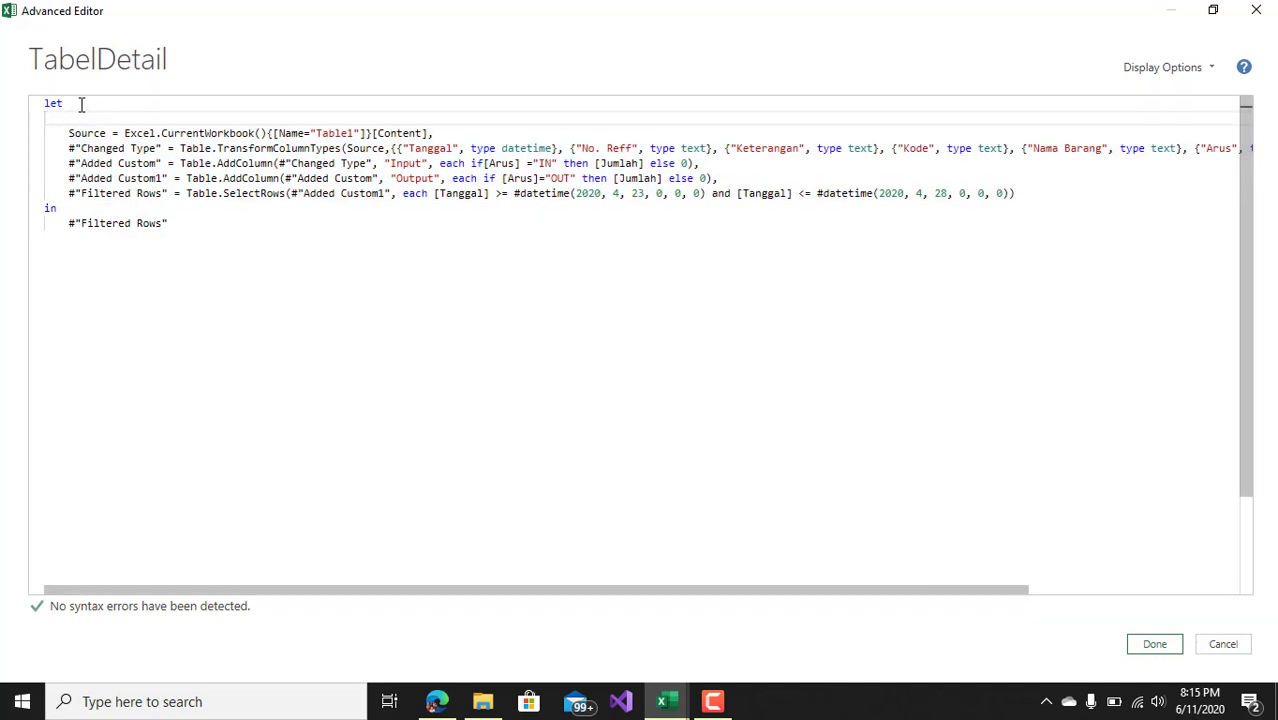
text(Awal = )
text(TA)
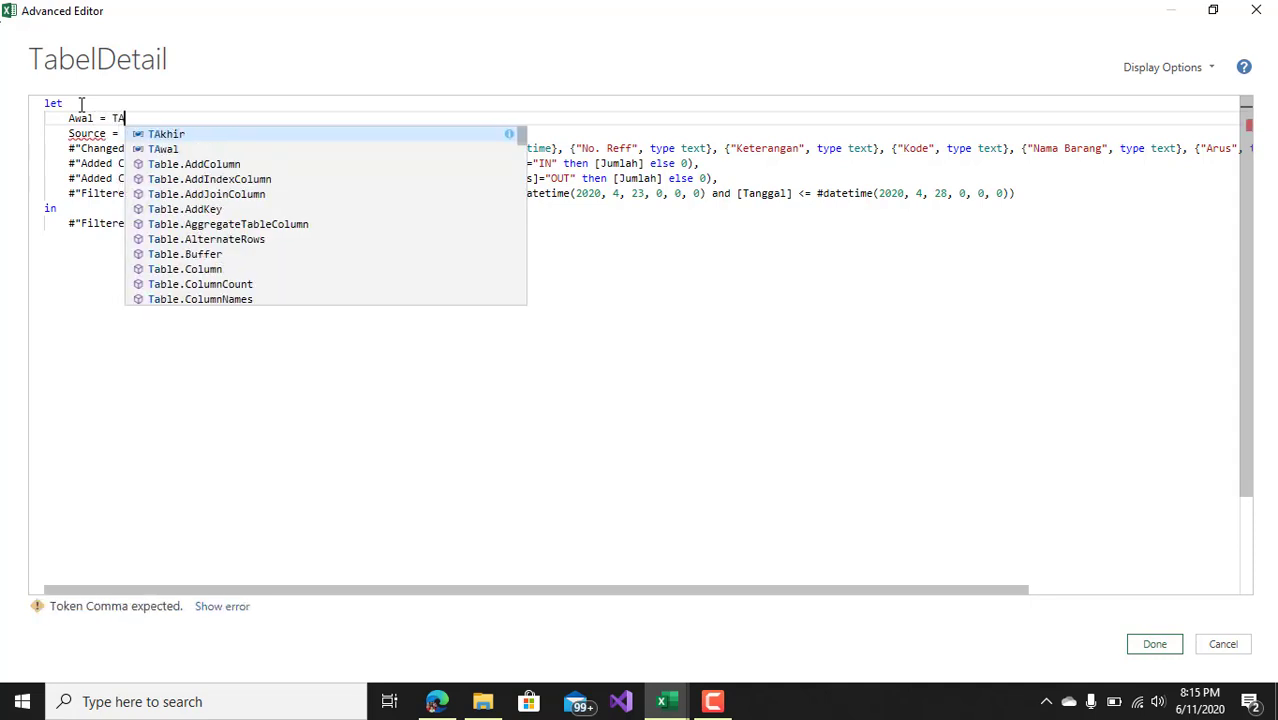
text(wal.)
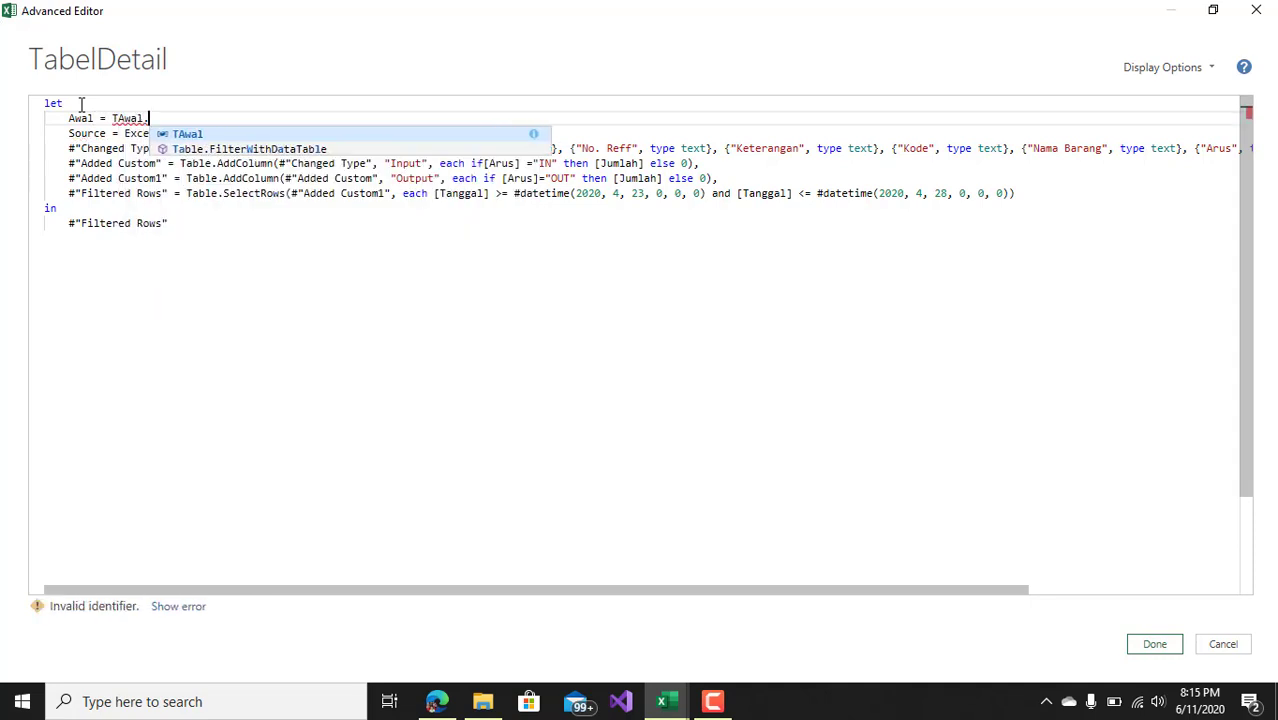
key(Escape)
text(,)
key(Return)
text(A)
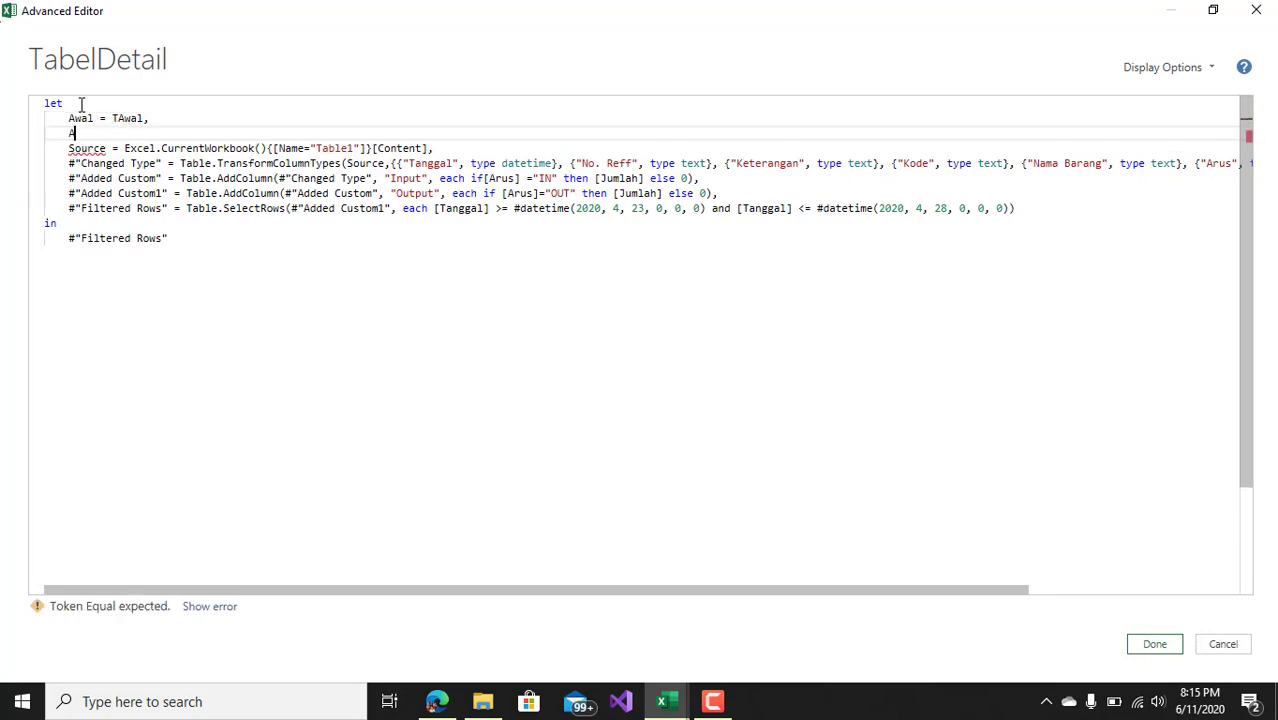
text(khir = )
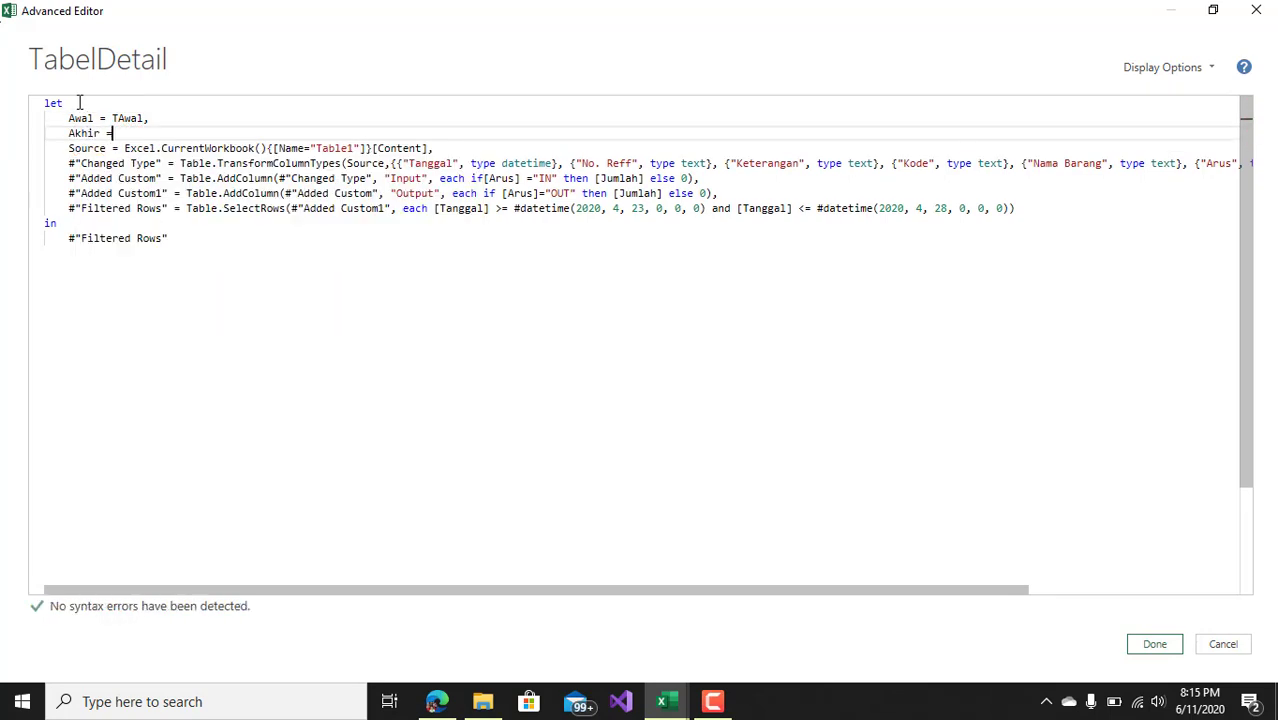
text(TA)
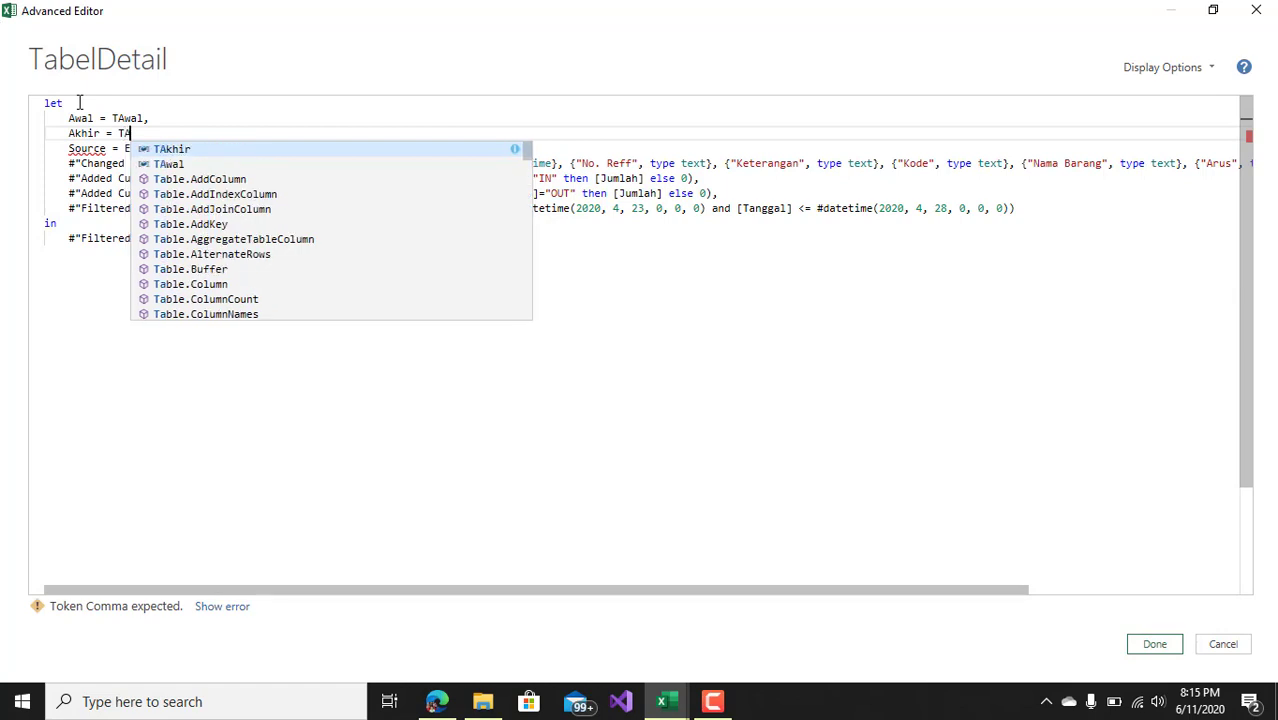
text(h)
key(Tab)
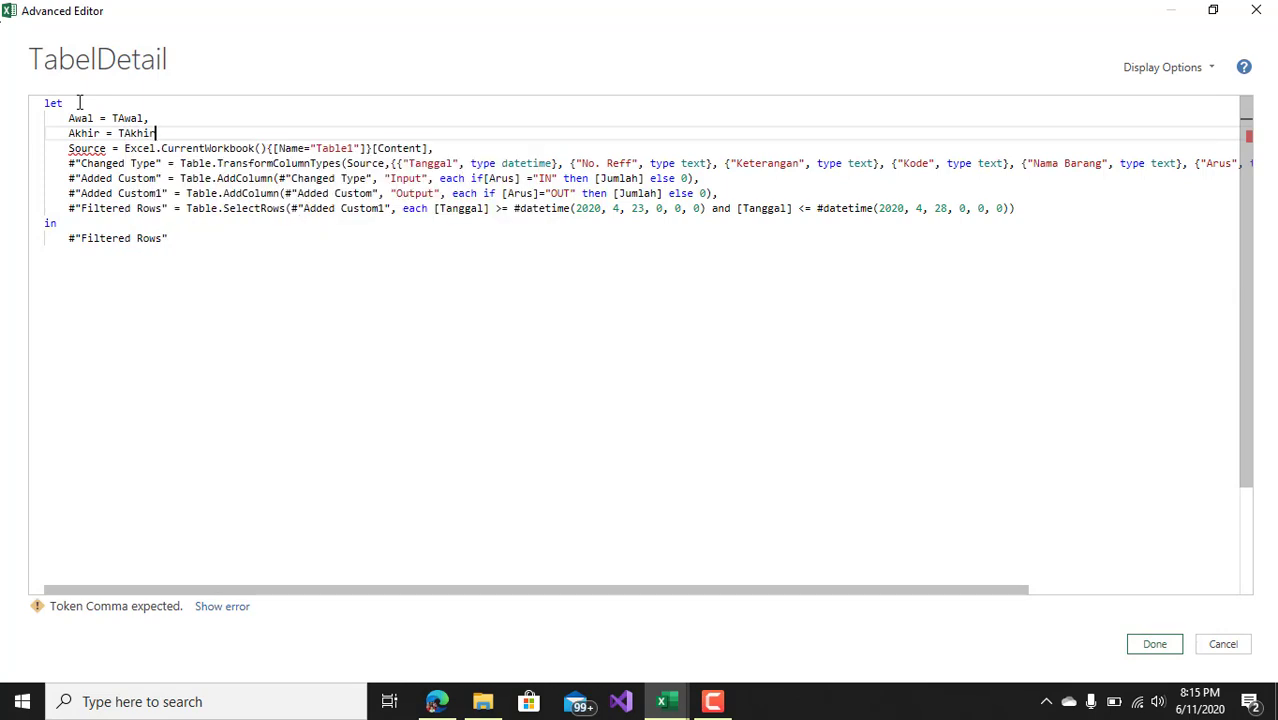
text(,)
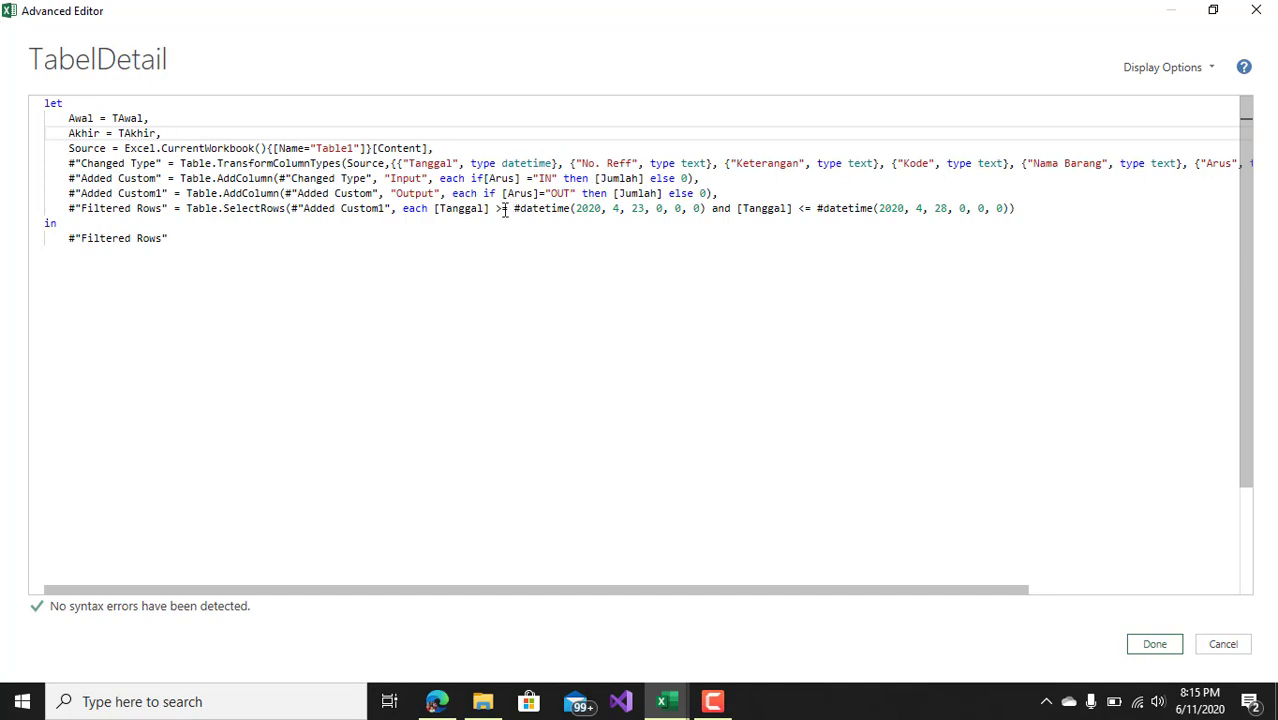
Step: Replace the two fixed #datetime bounds in Filtered Rows with Awal and Akhir, adding a blank line
drag(515, 211, 707, 213)
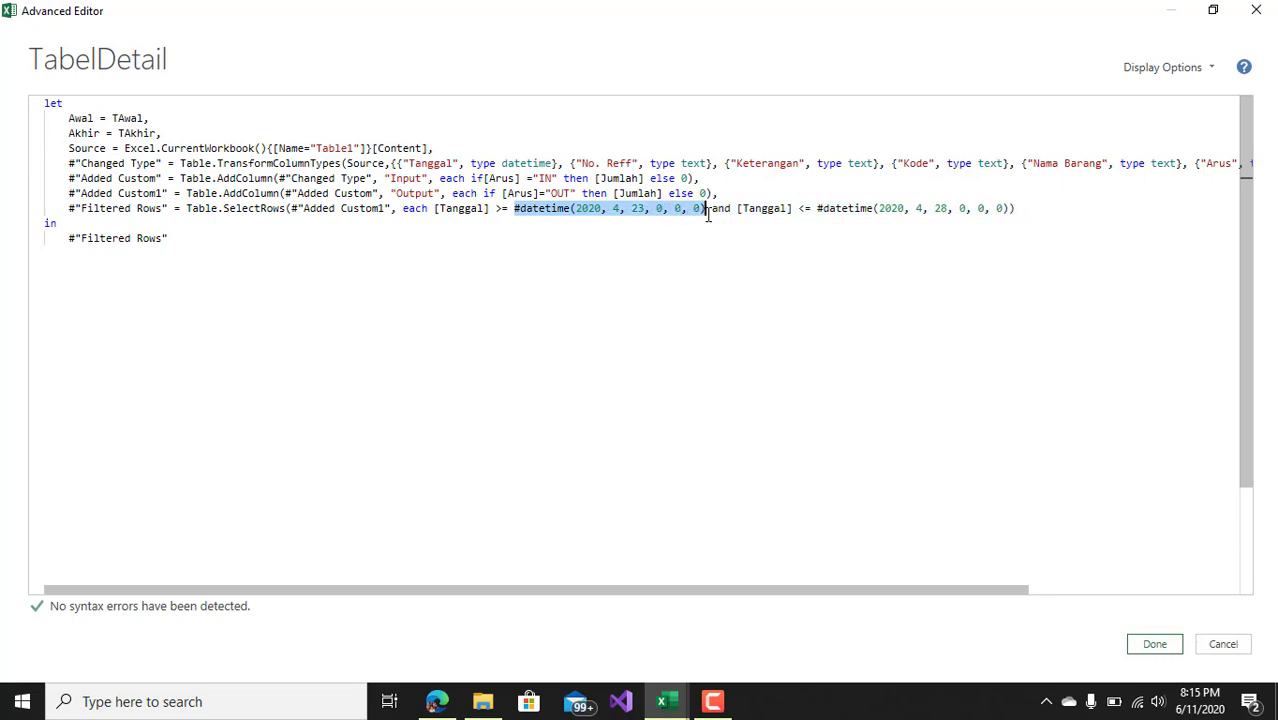
key(BackSpace)
text(TAw)
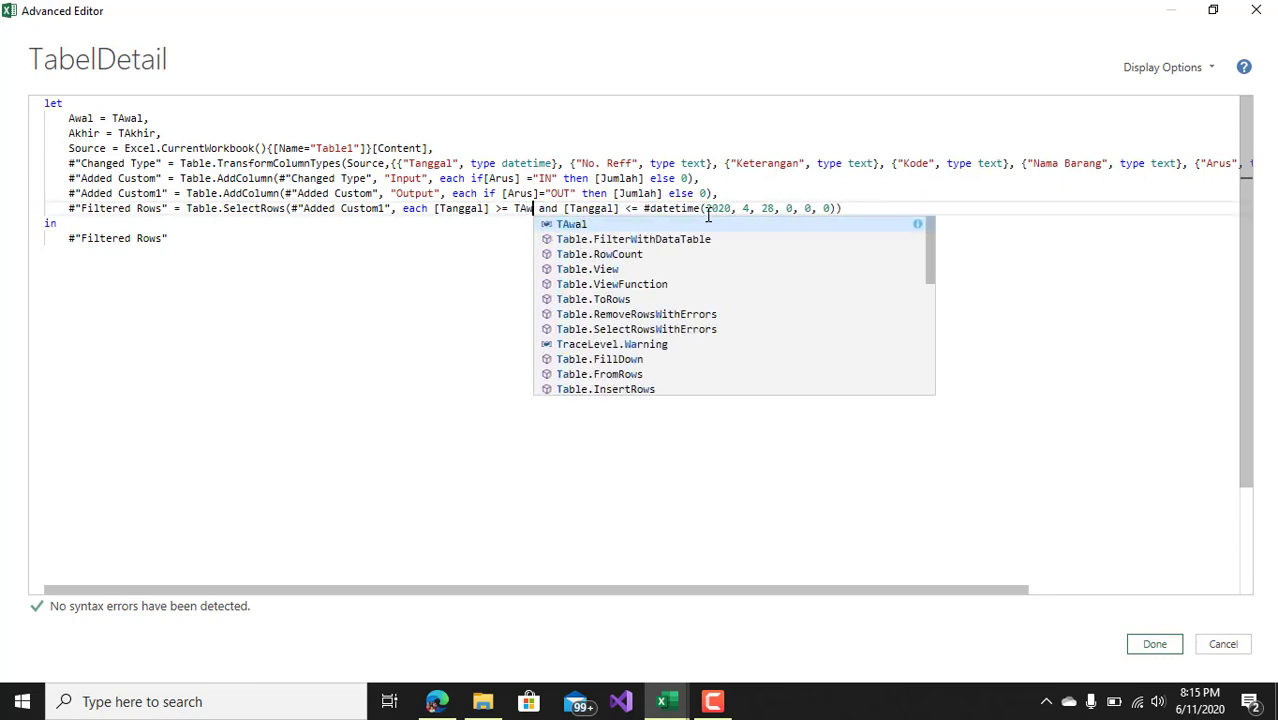
key(BackSpace)
key(BackSpace)
text(A)
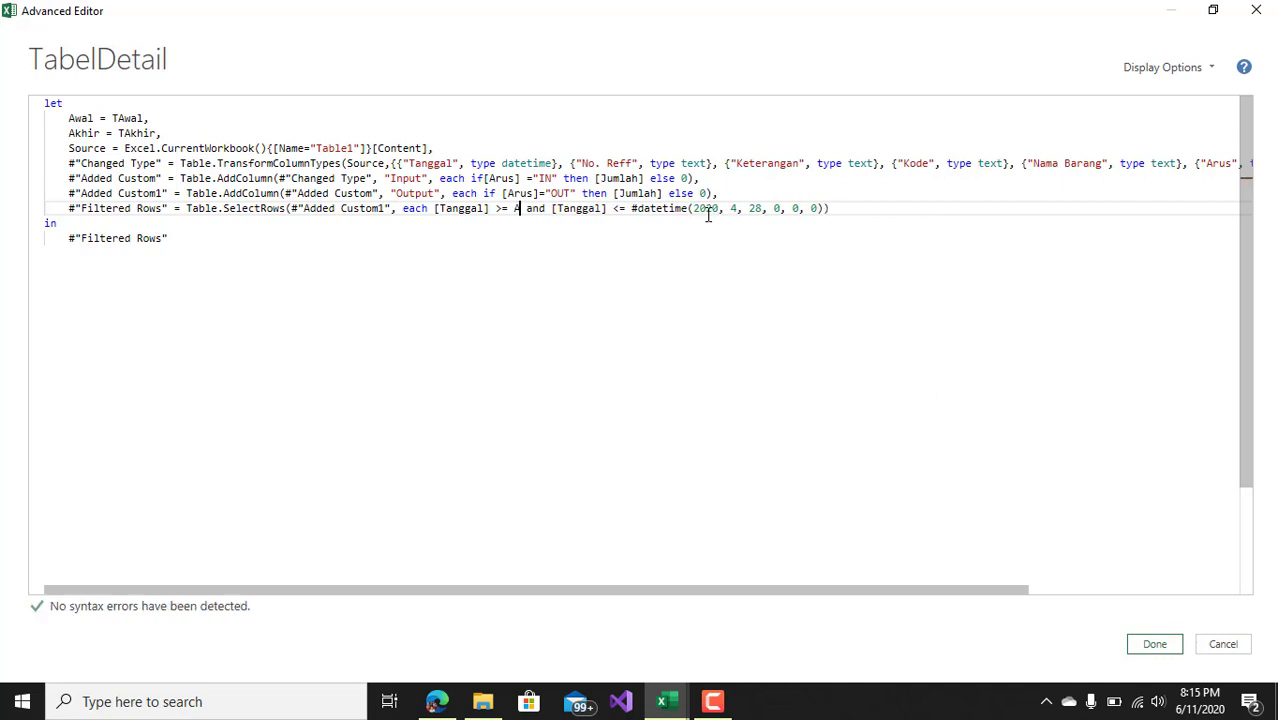
text(wal)
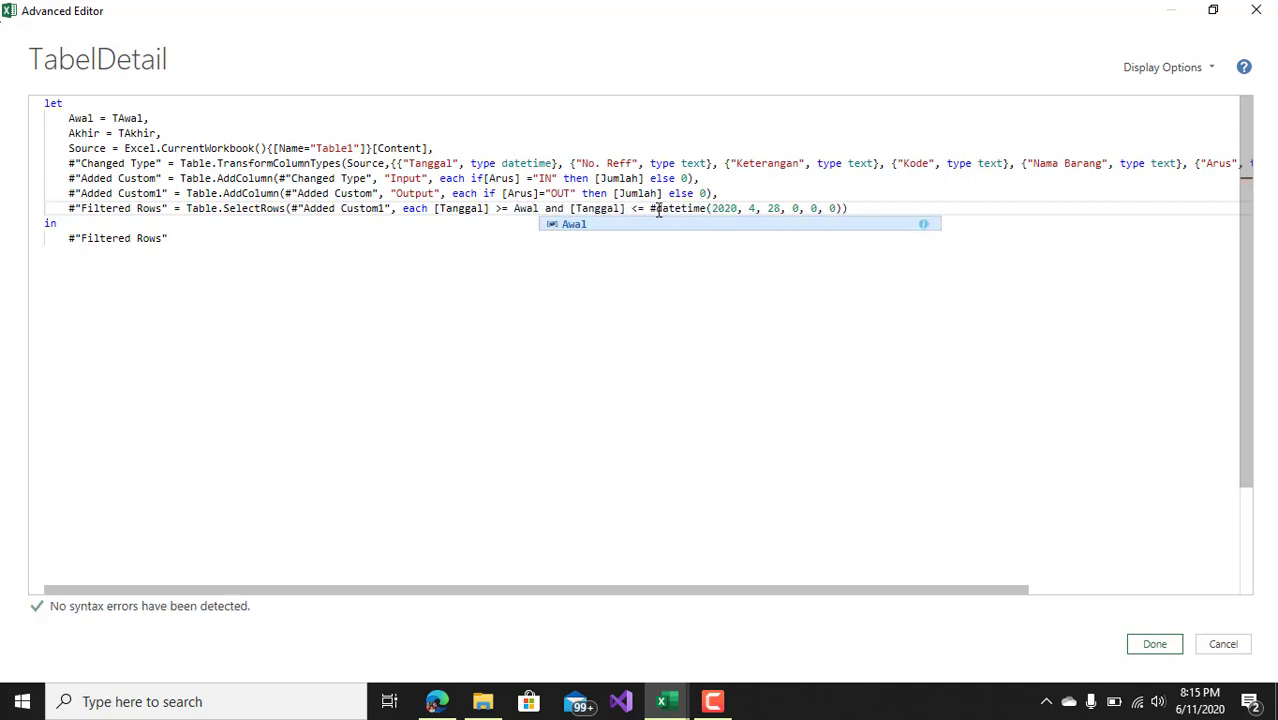
drag(649, 210, 841, 213)
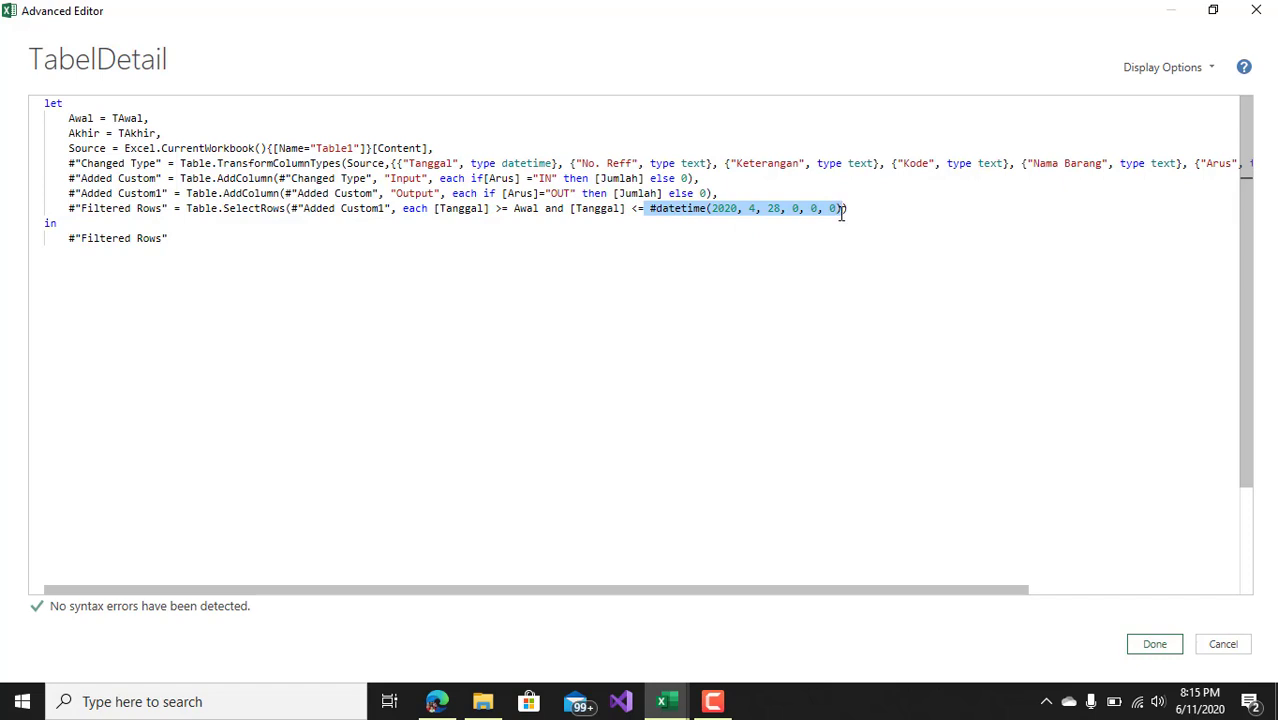
text(Akhir)
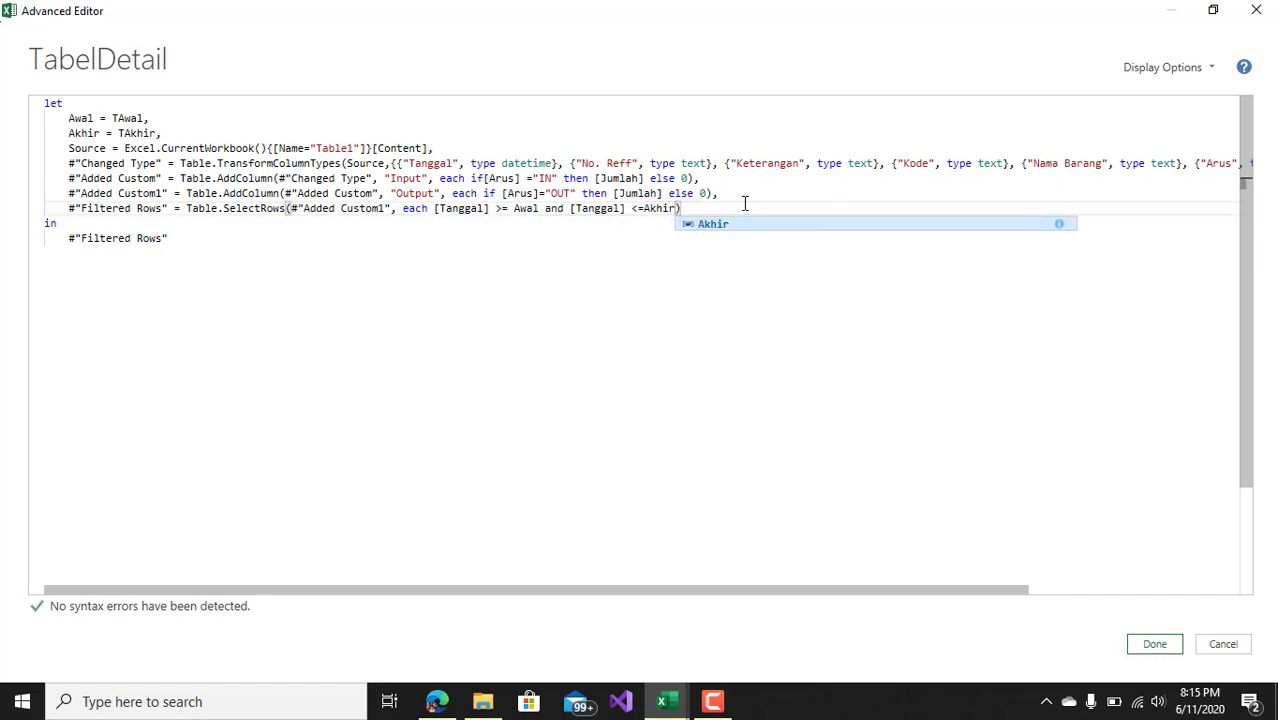
key(End)
key(Return)
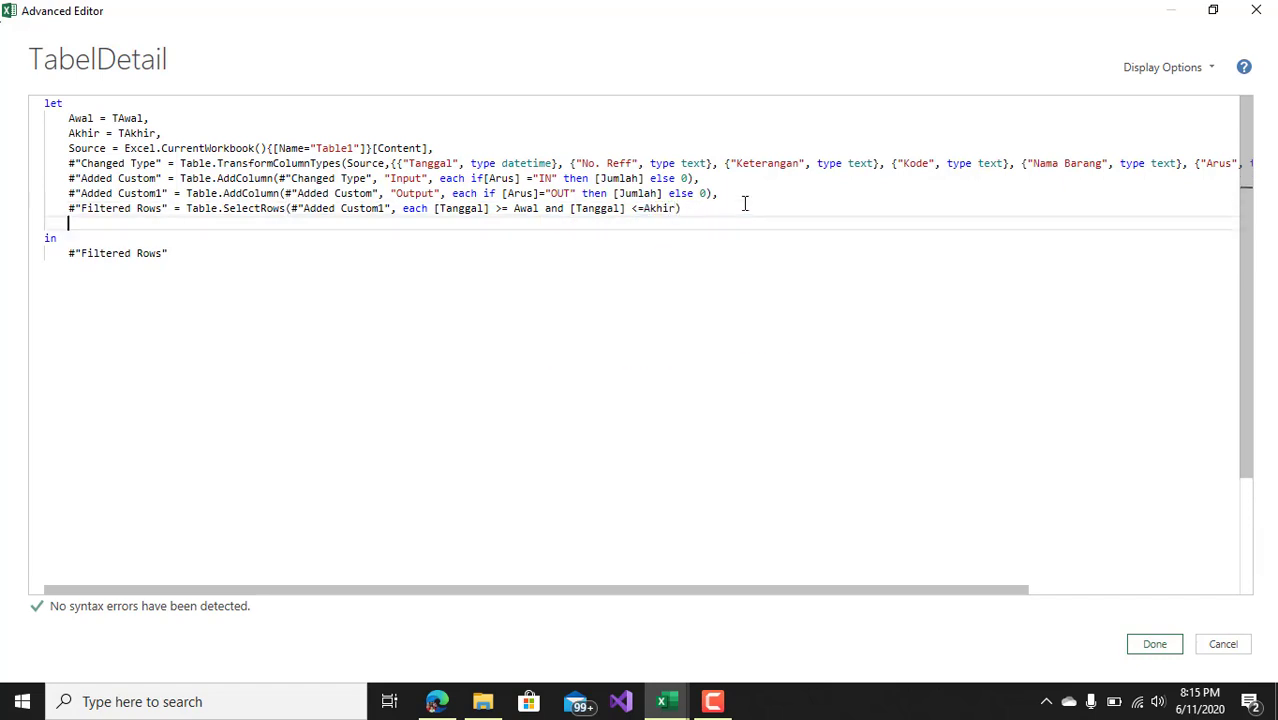
Step: Apply the edited code and review the Filtered Rows settings without changing them
click(1148, 645)
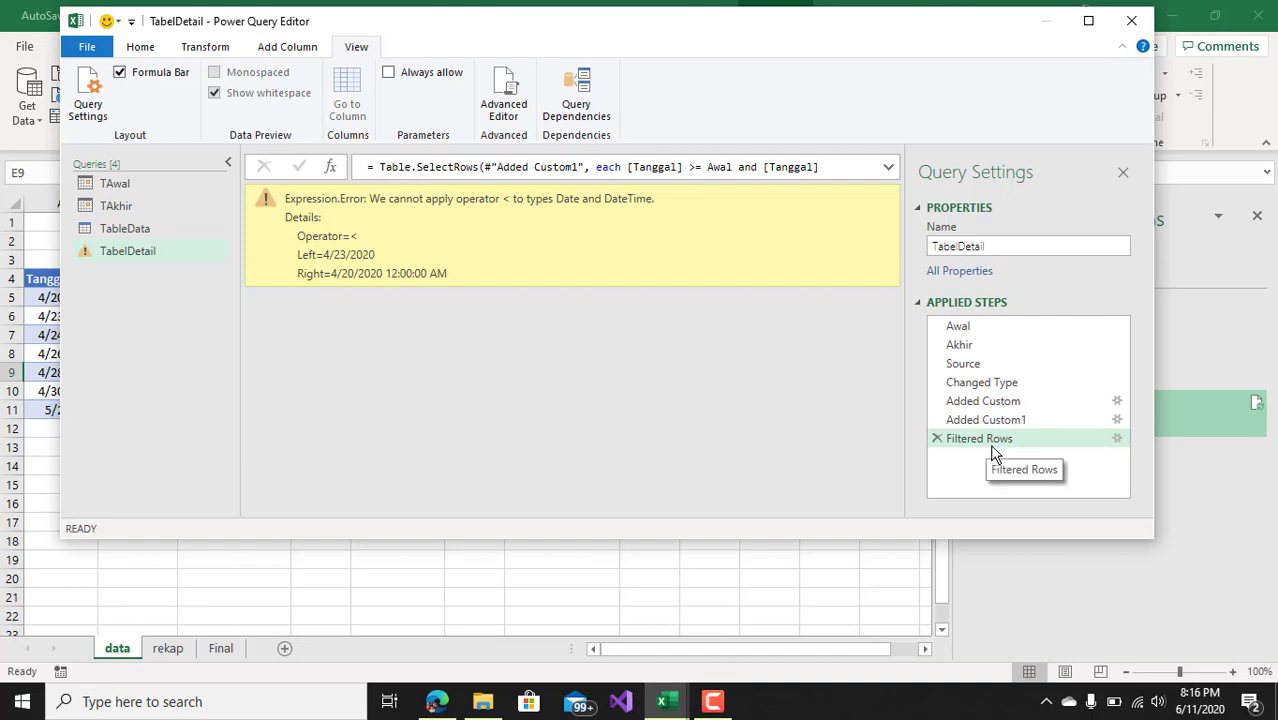
click(1117, 439)
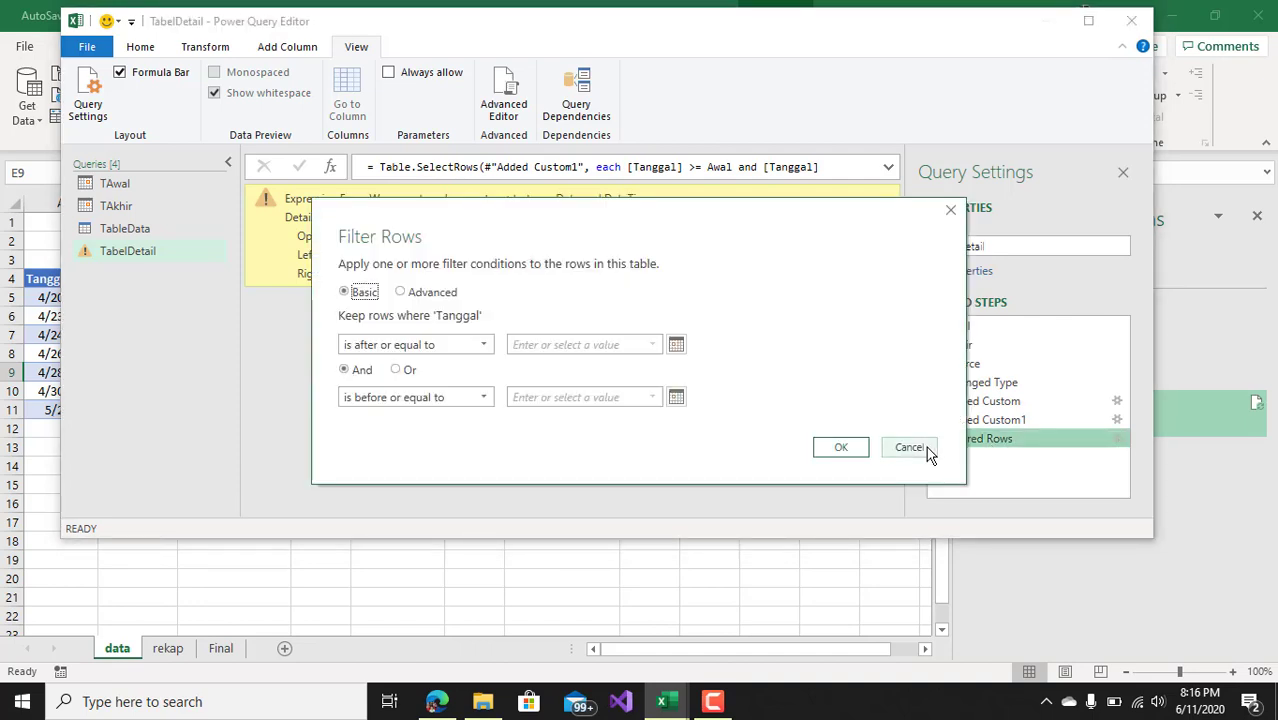
click(926, 446)
Step: Change the upper bound to Tanggal <= Akhir in the Advanced Editor and apply it
click(503, 95)
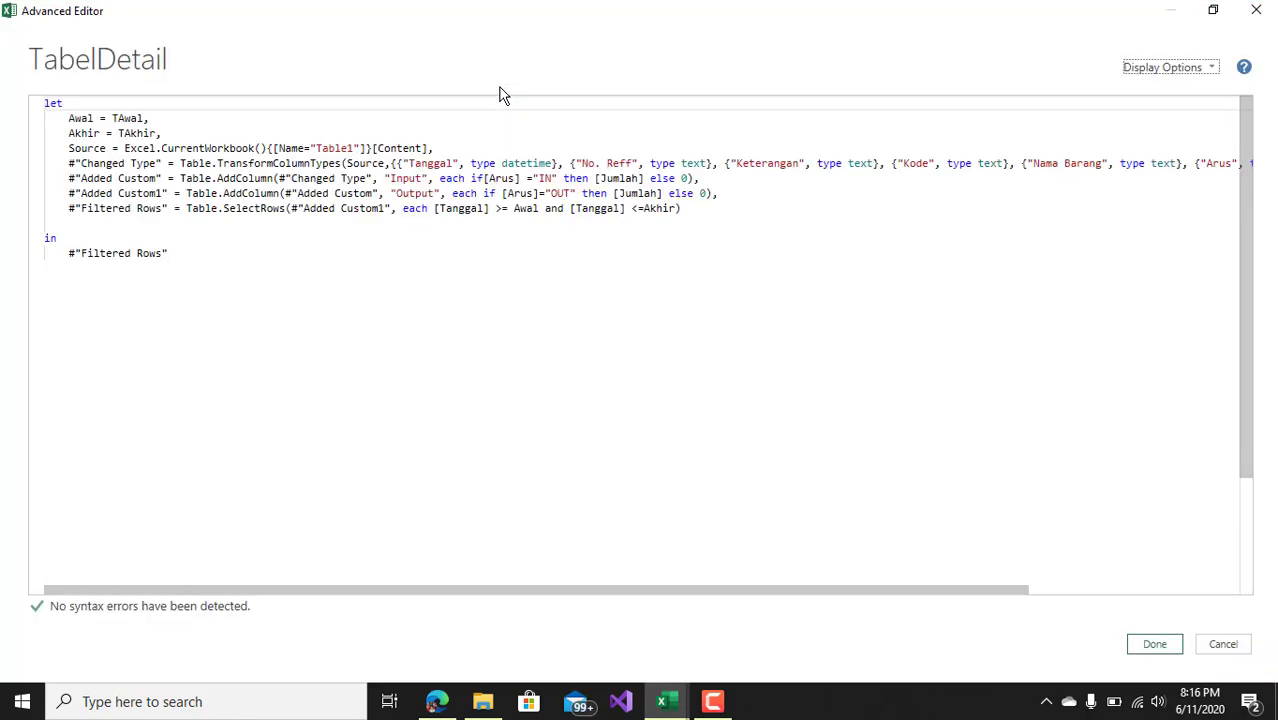
click(645, 210)
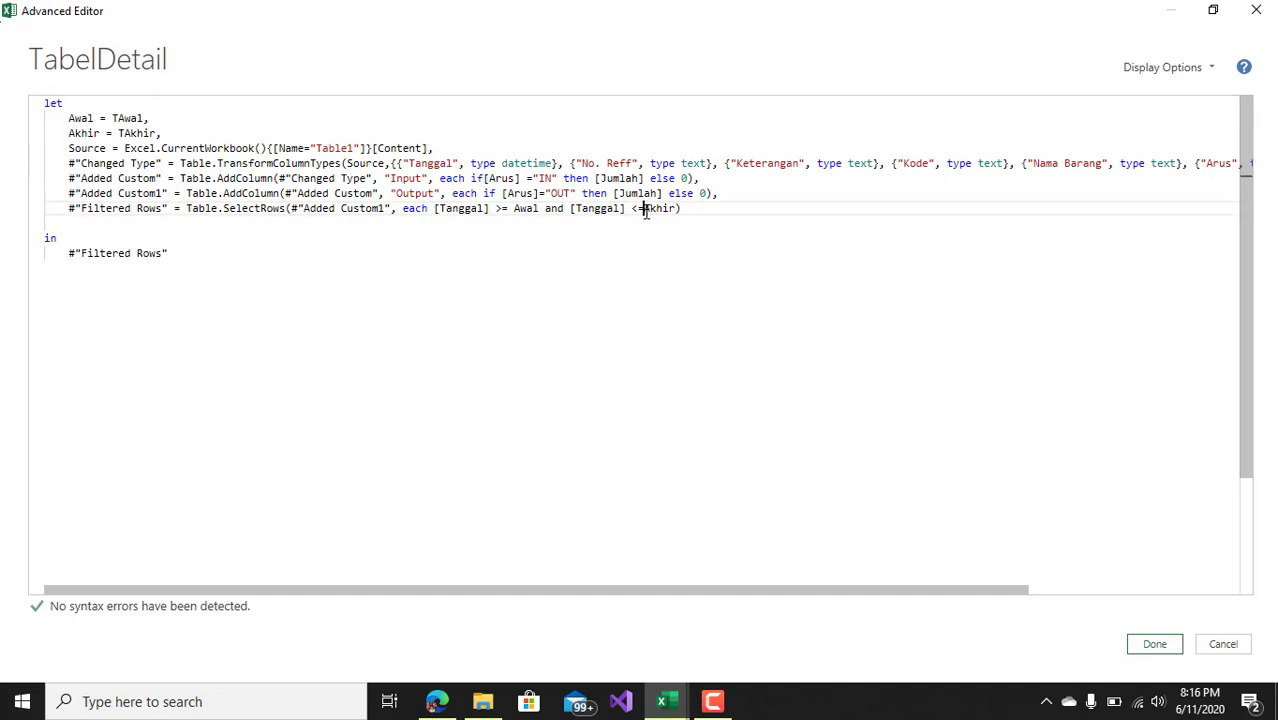
text(=)
click(1163, 645)
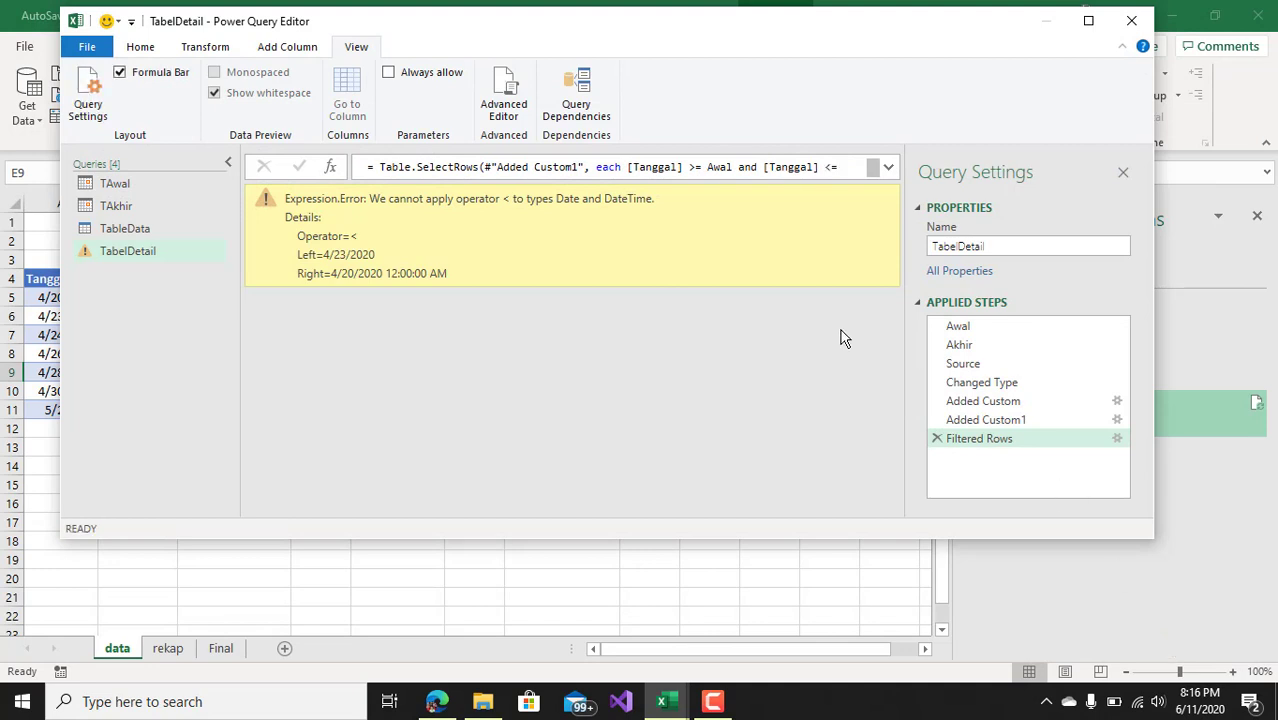
Step: Close and load TabelDetail as connection only, then select it on the Final sheet
click(139, 48)
click(87, 110)
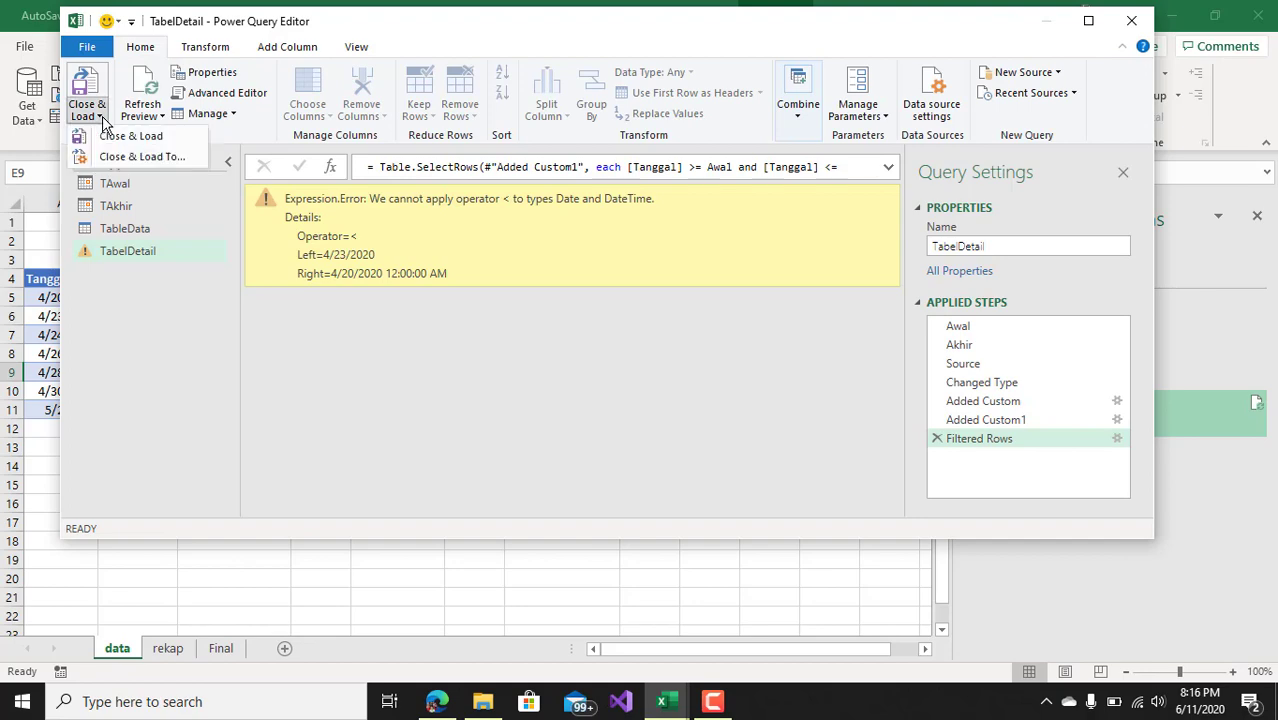
click(127, 160)
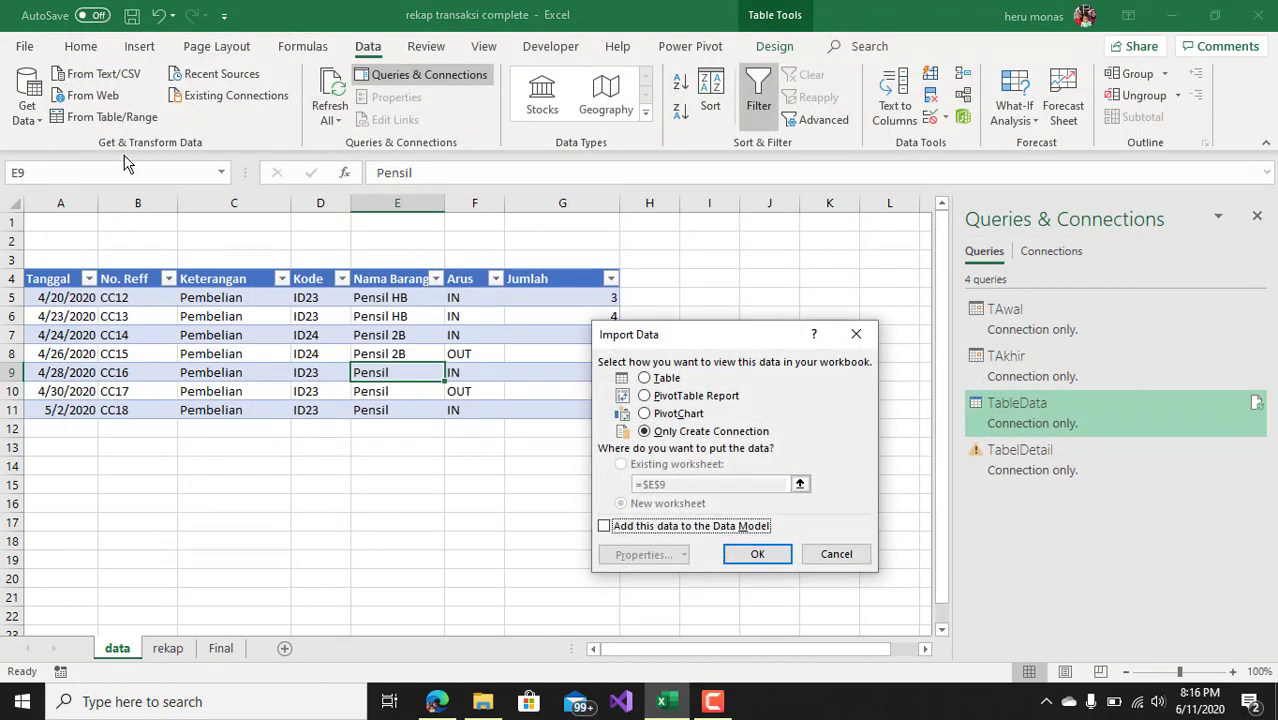
click(753, 555)
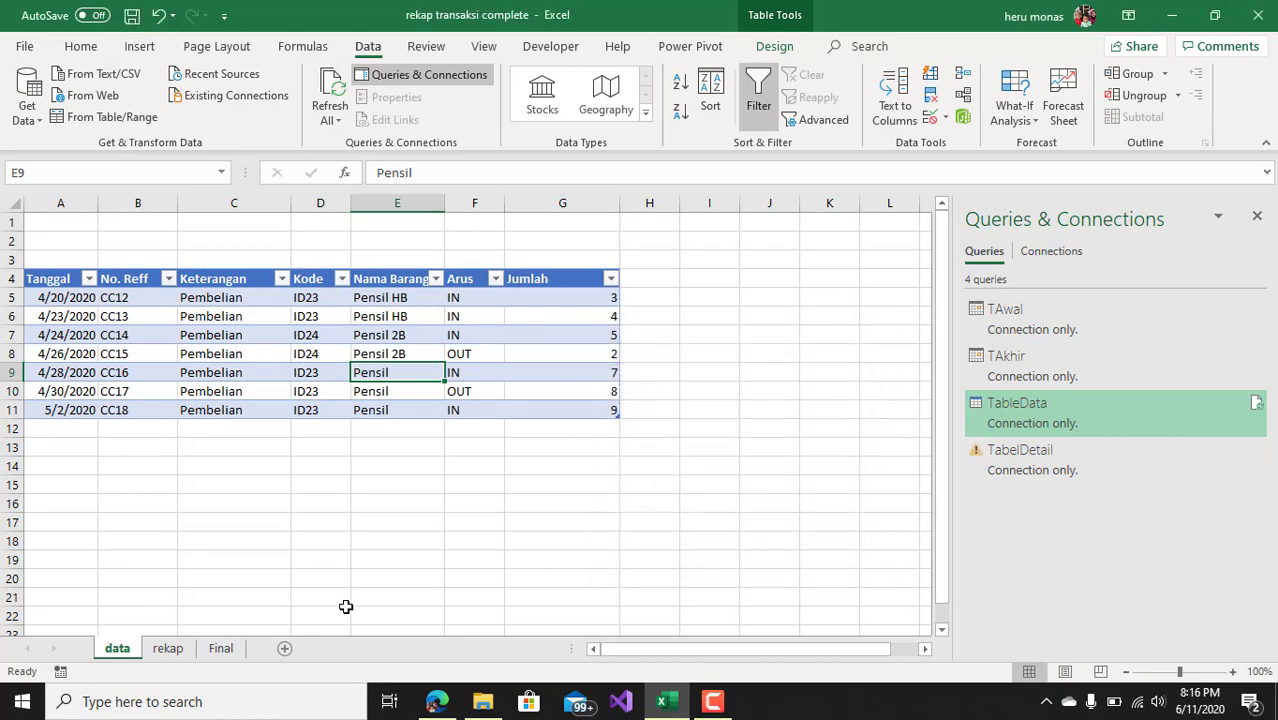
click(221, 649)
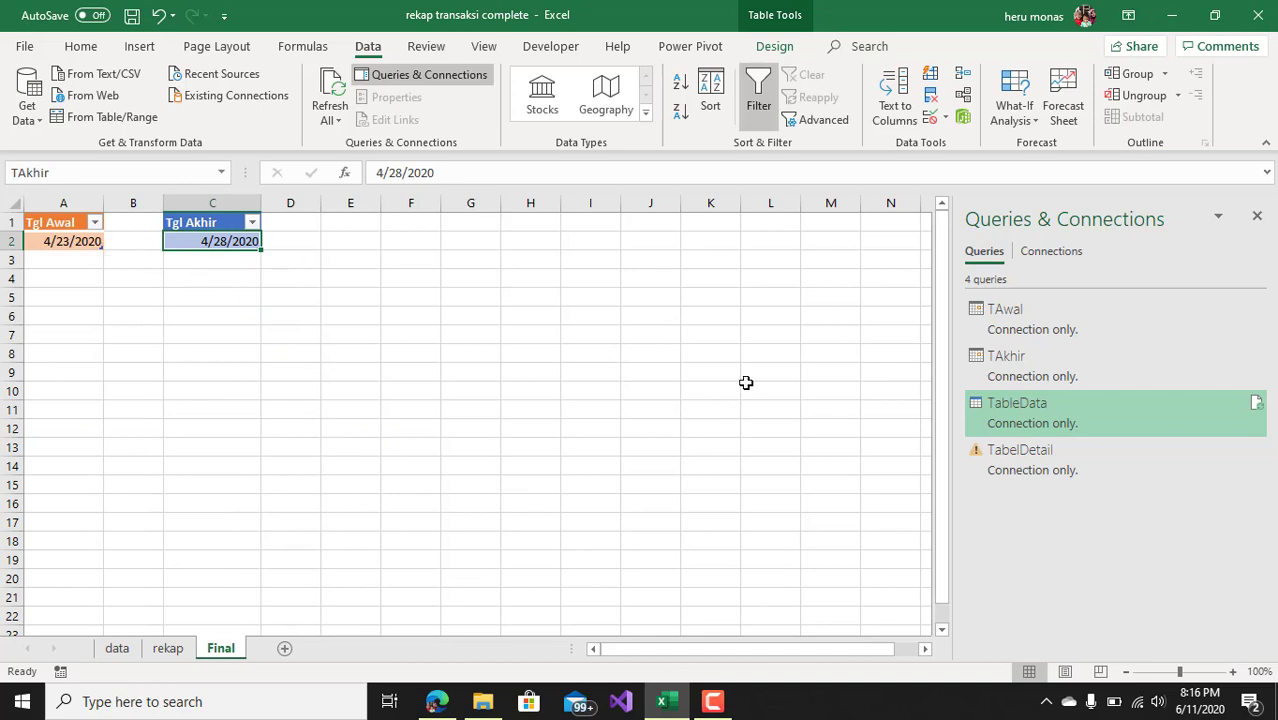
click(1125, 465)
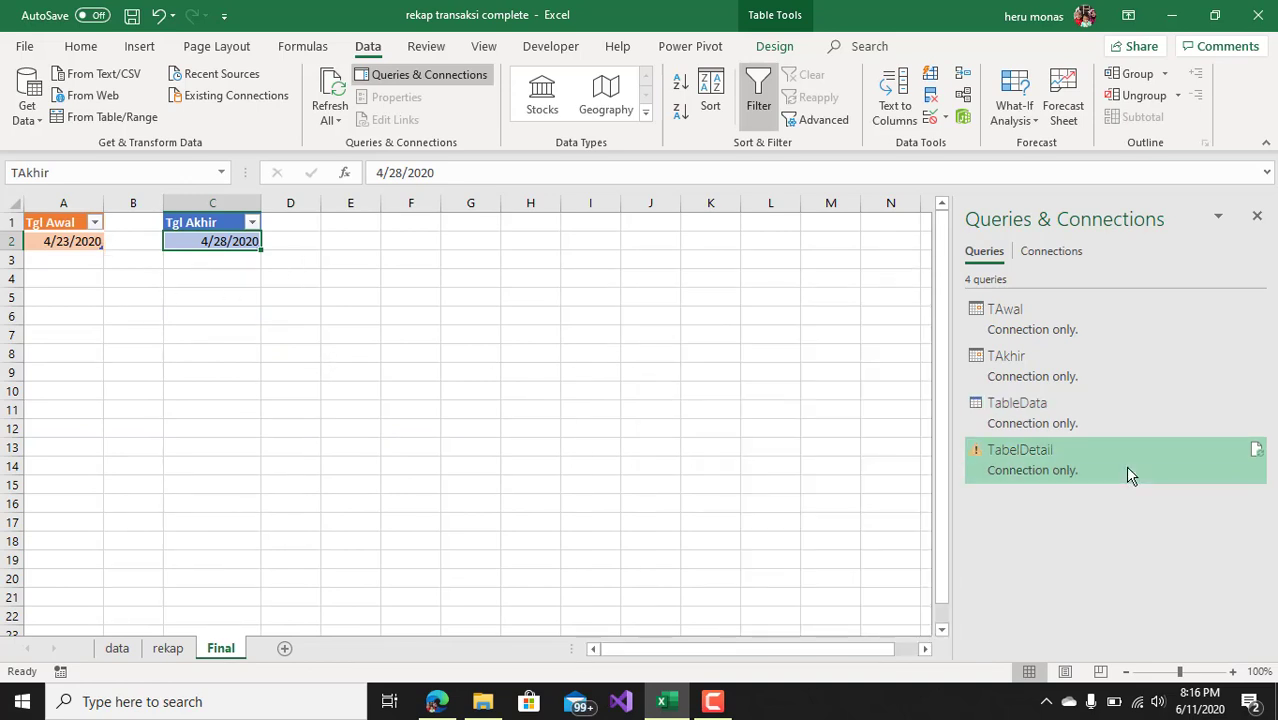
Step: Reopen TabelDetail from Queries & Connections and bring up its code in the Advanced Editor
right_click(1127, 470)
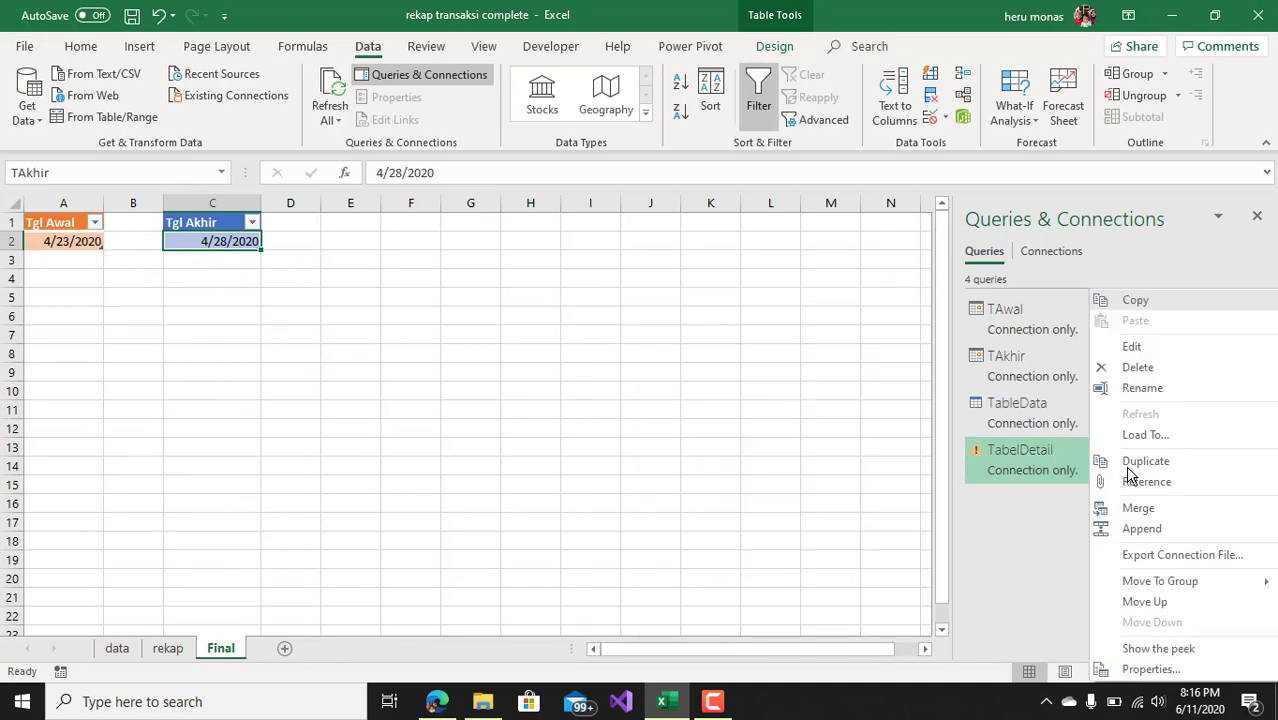
click(1131, 347)
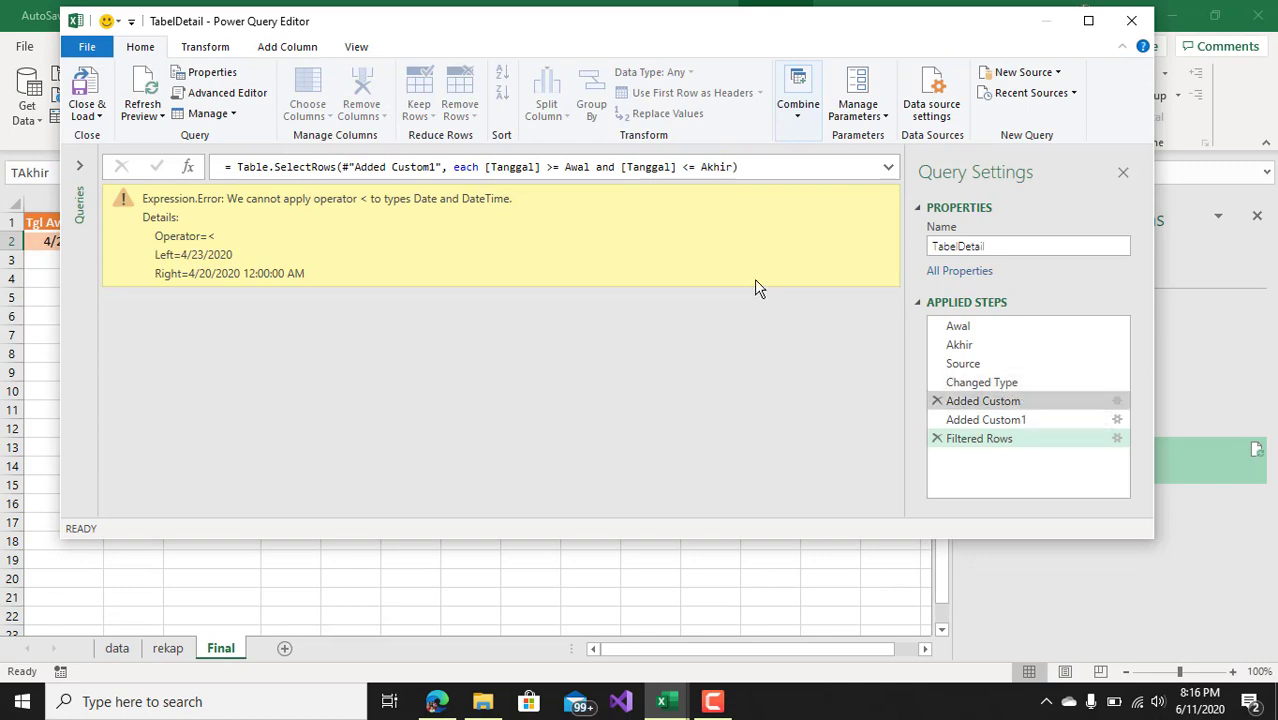
click(357, 48)
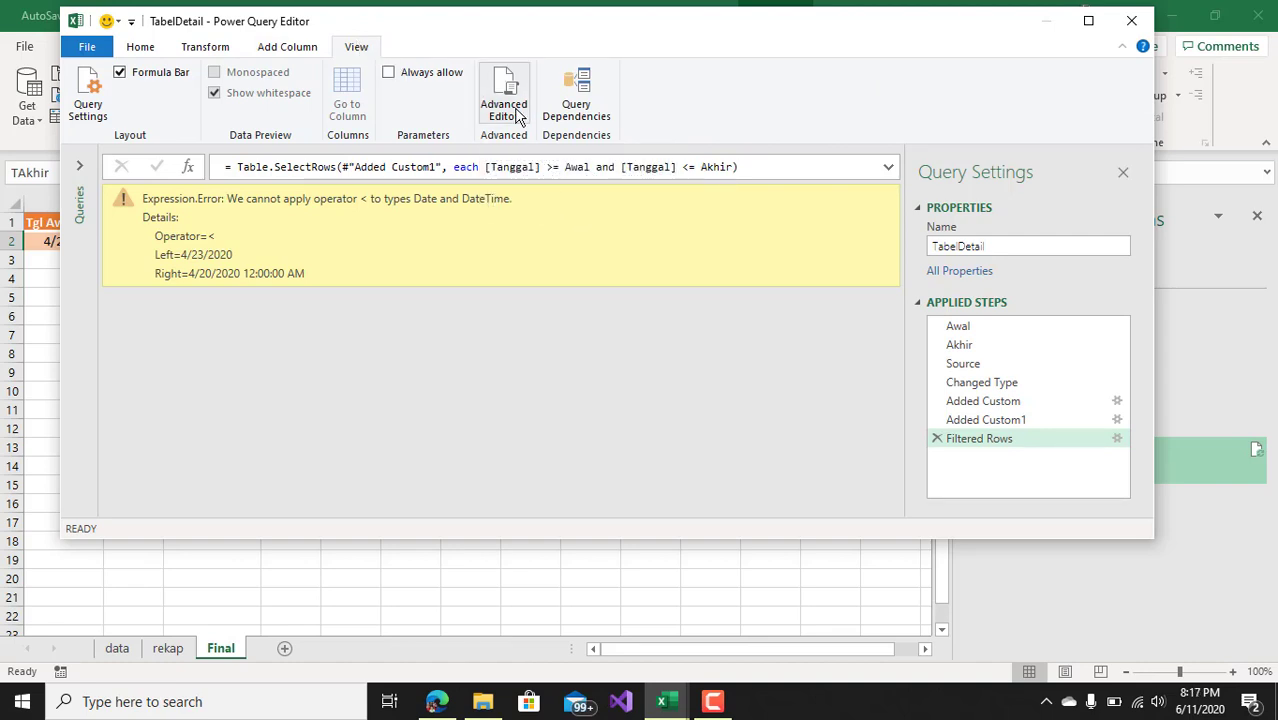
click(517, 115)
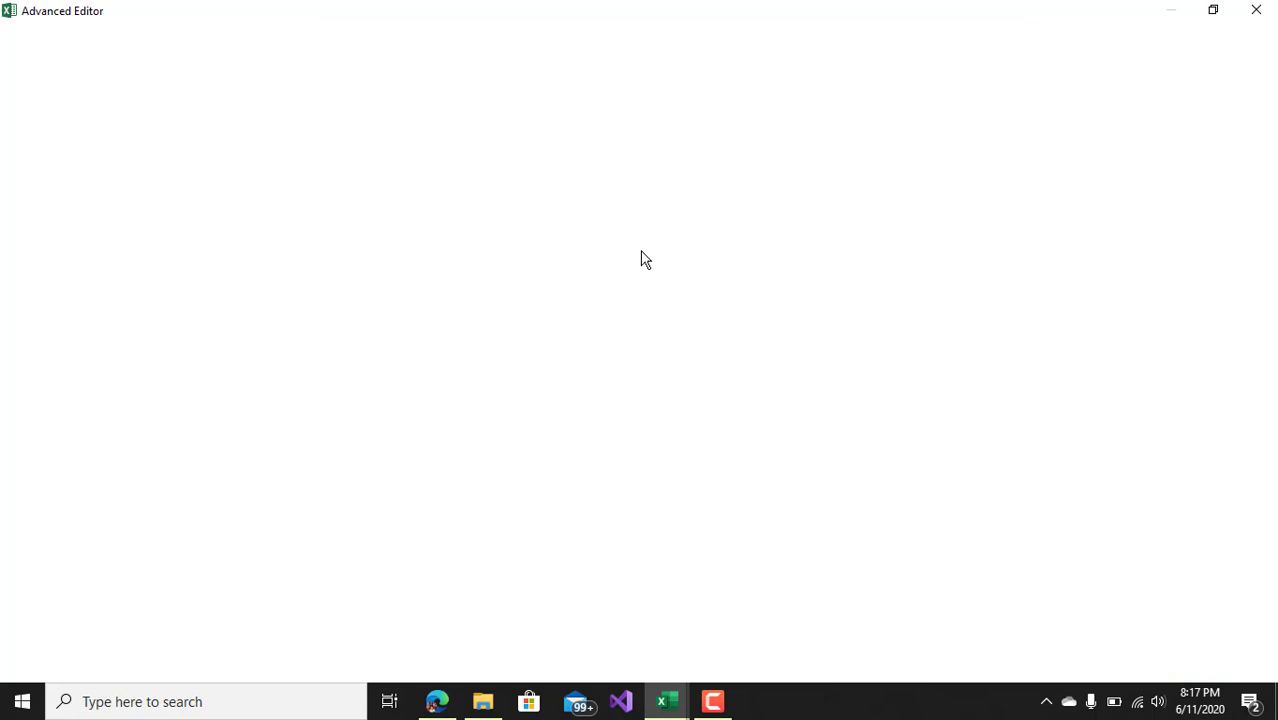
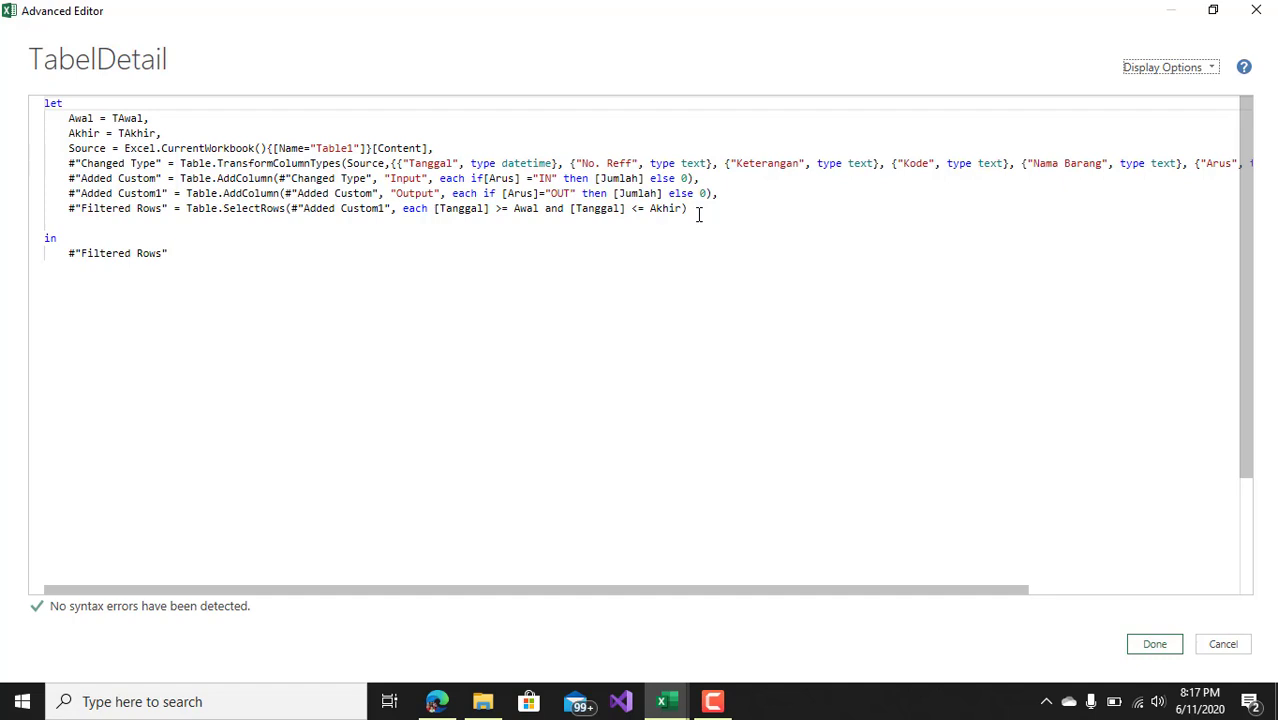
Step: Clean up the Filtered Rows line in the Advanced Editor and keep the edited code
click(699, 215)
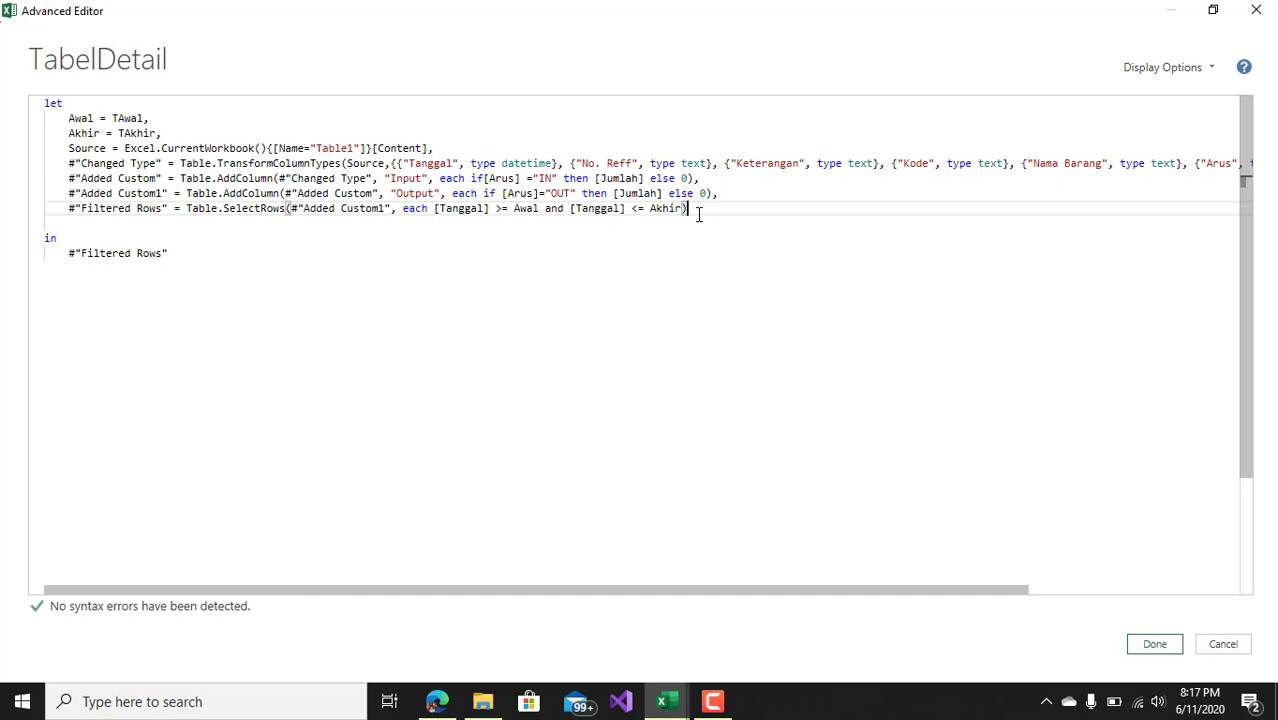
text())
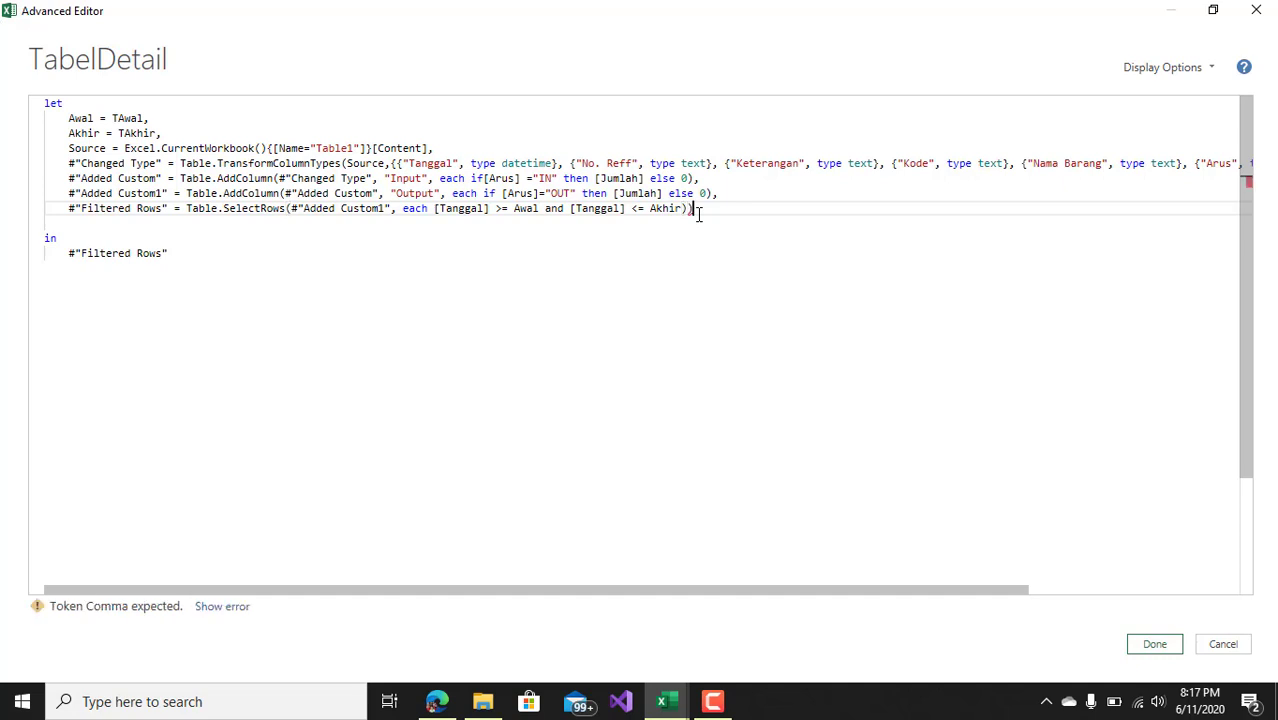
key(BackSpace)
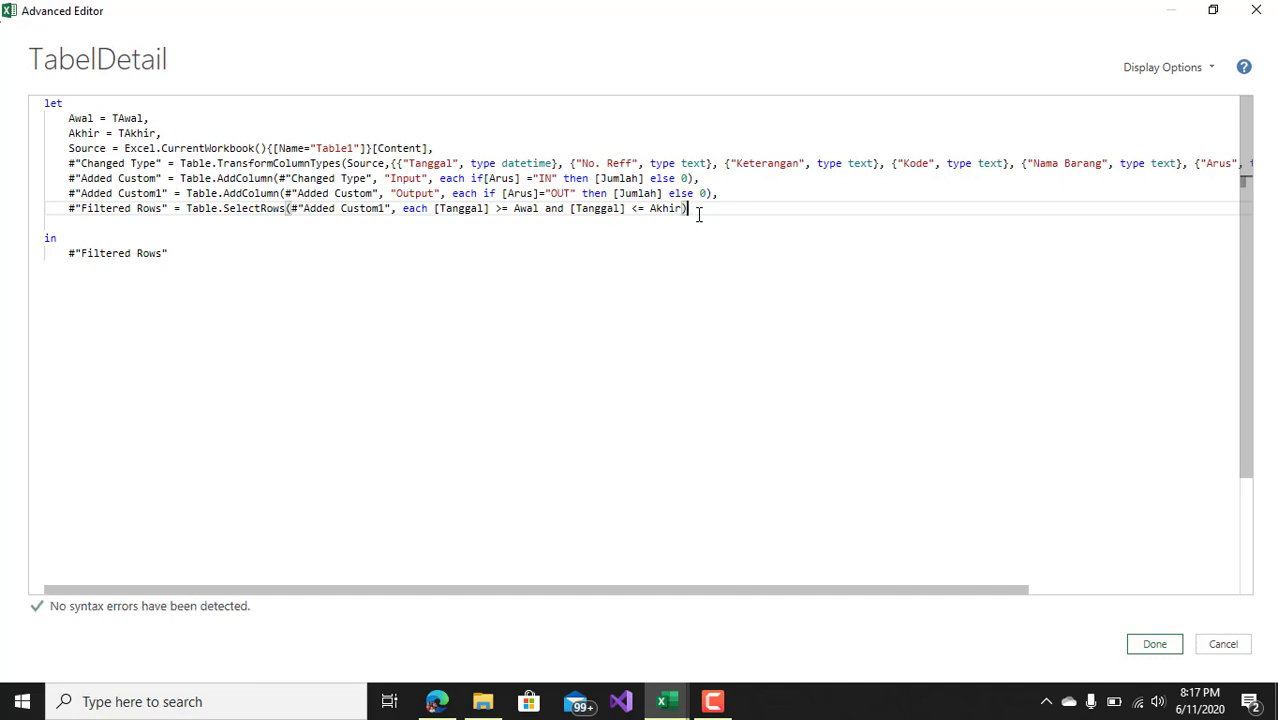
text(,)
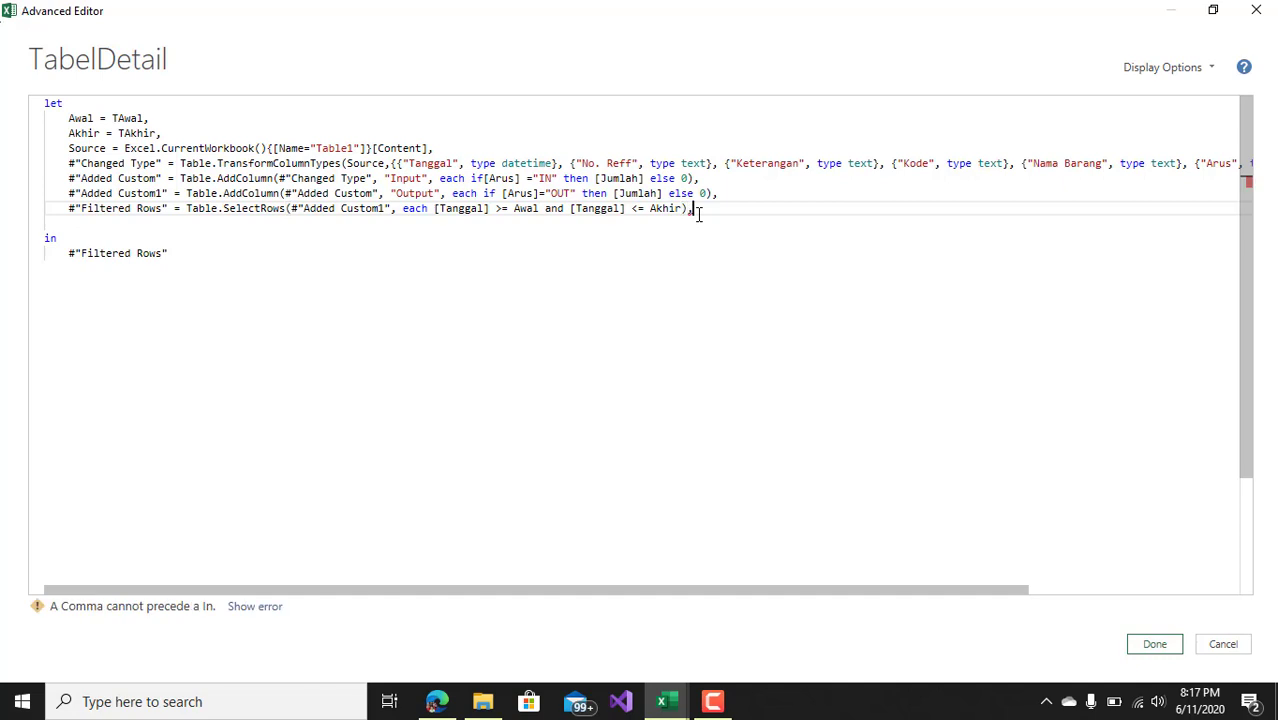
key(BackSpace)
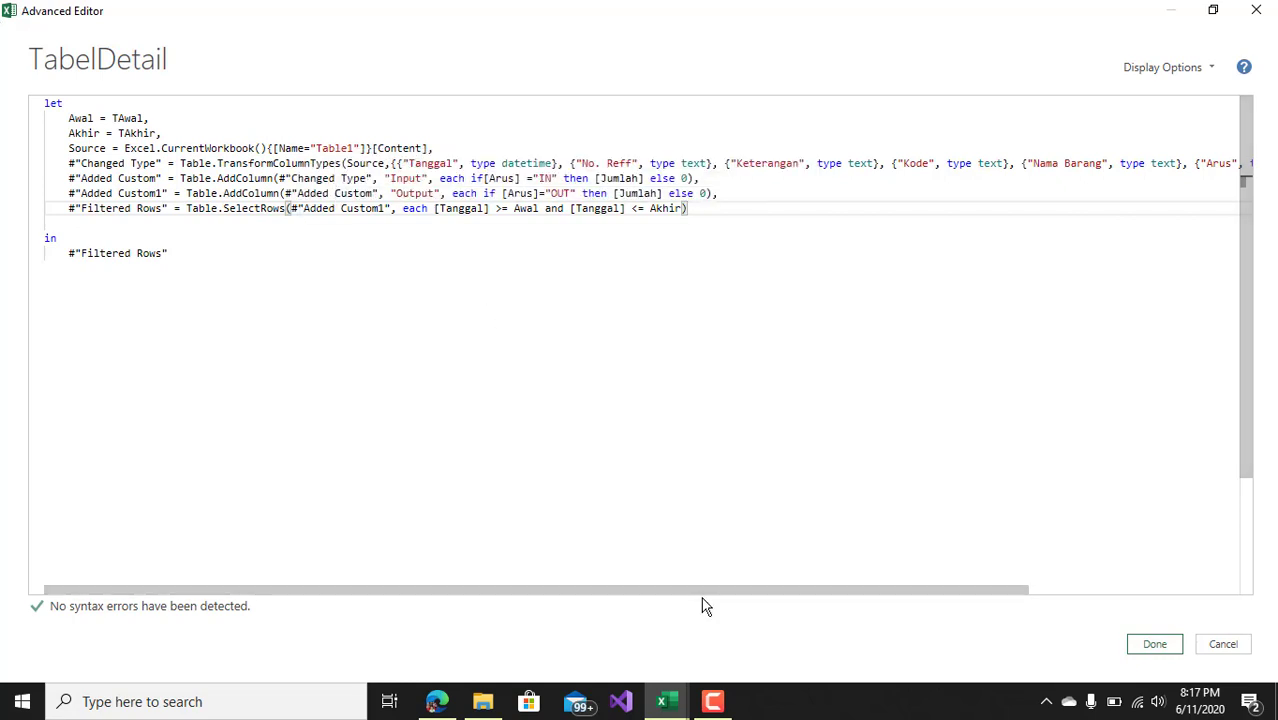
click(712, 701)
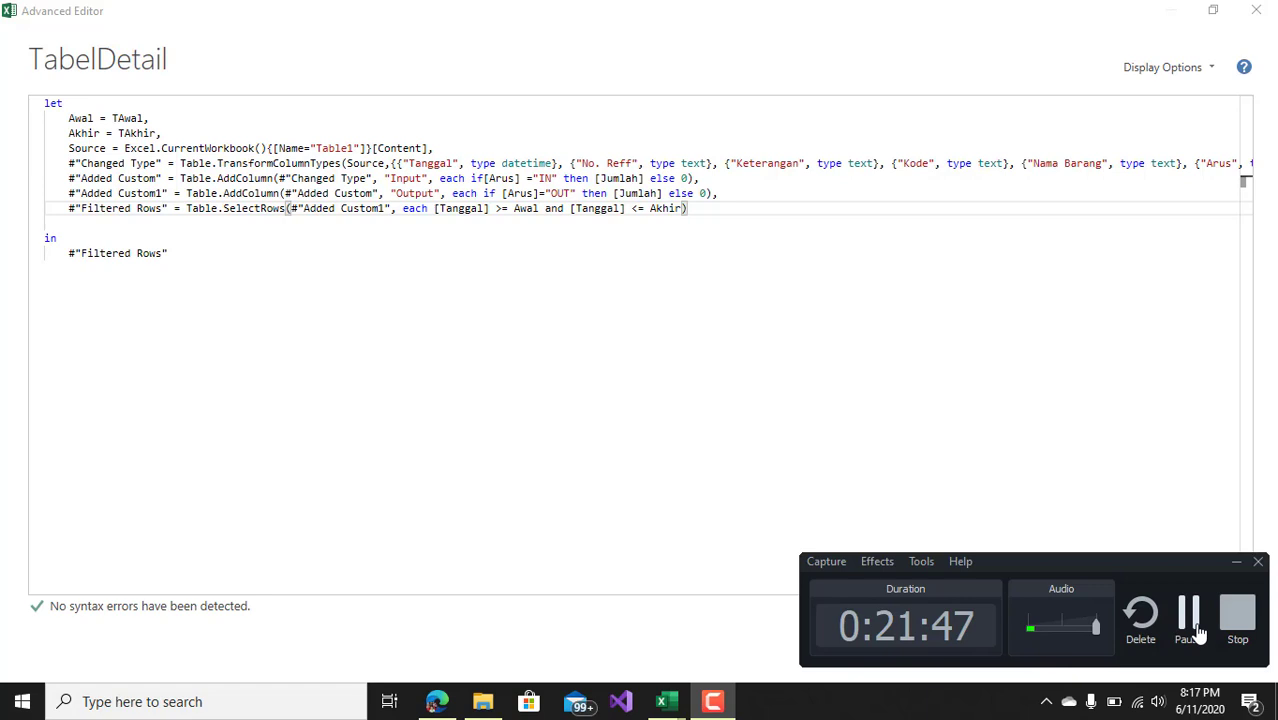
click(1190, 625)
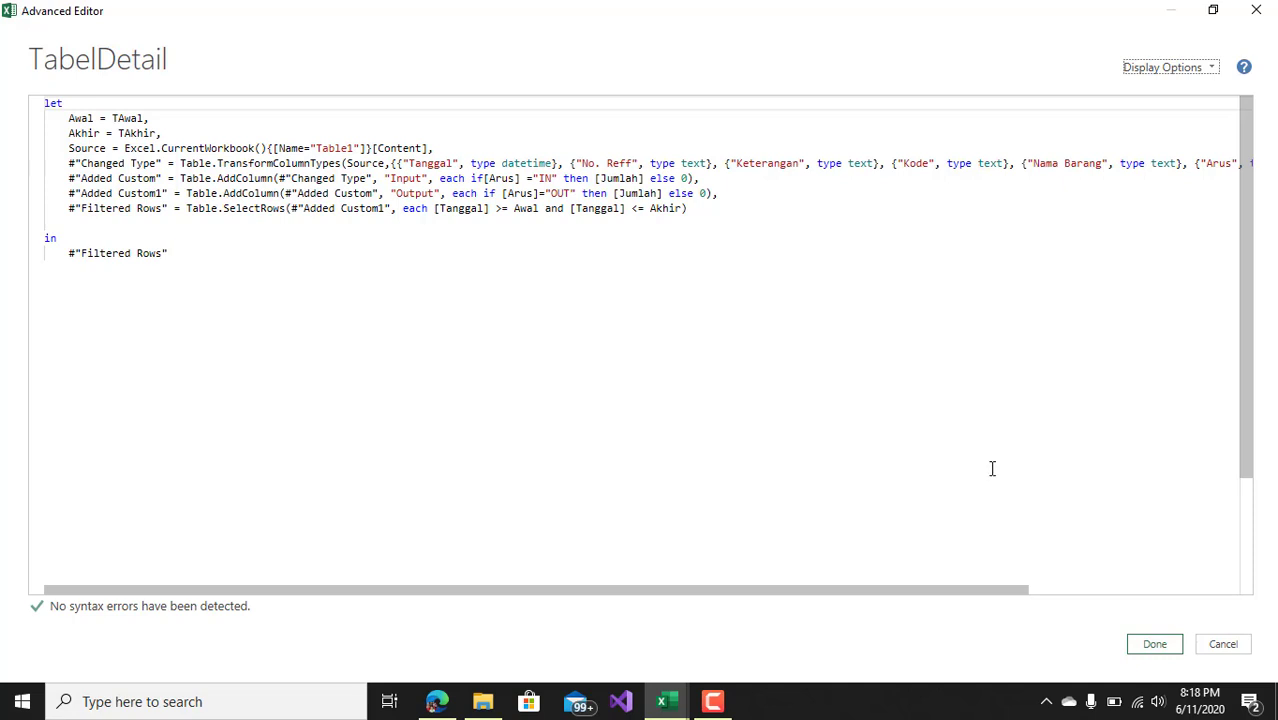
click(1155, 645)
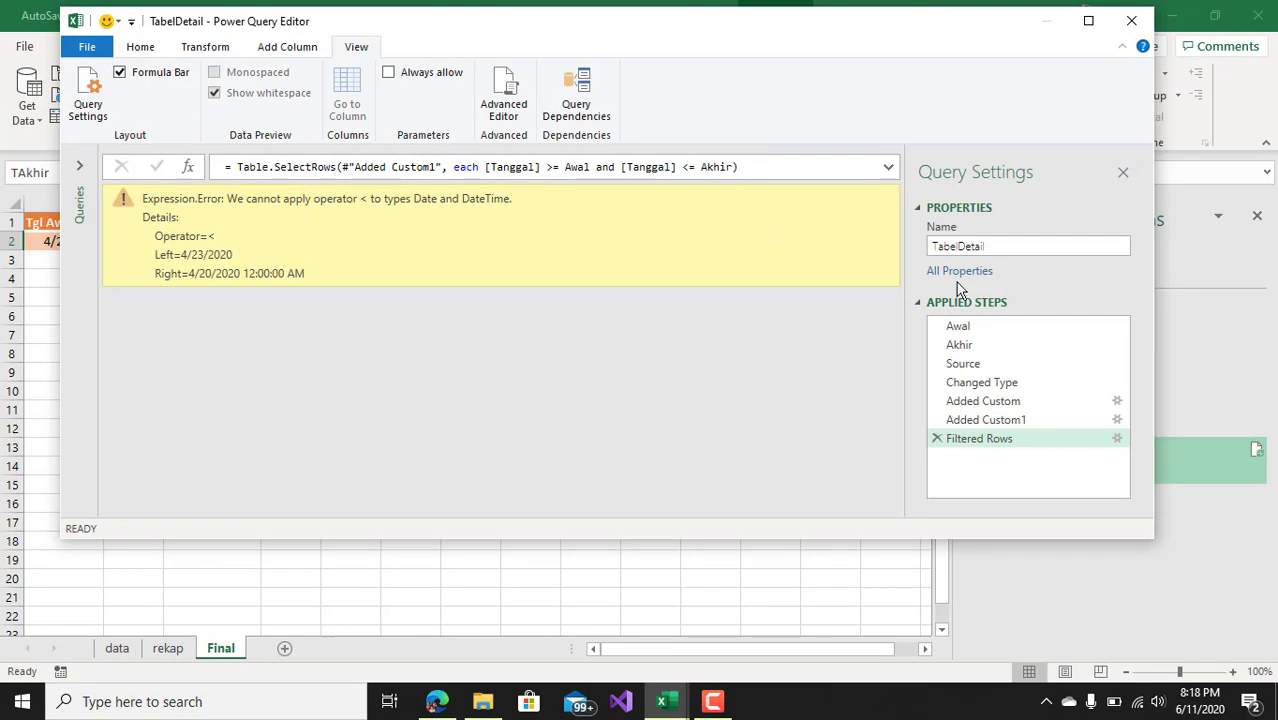
Step: Compare TabelDetail's Source preview with the Filtered Rows error, selecting the Tanggal column
click(1019, 371)
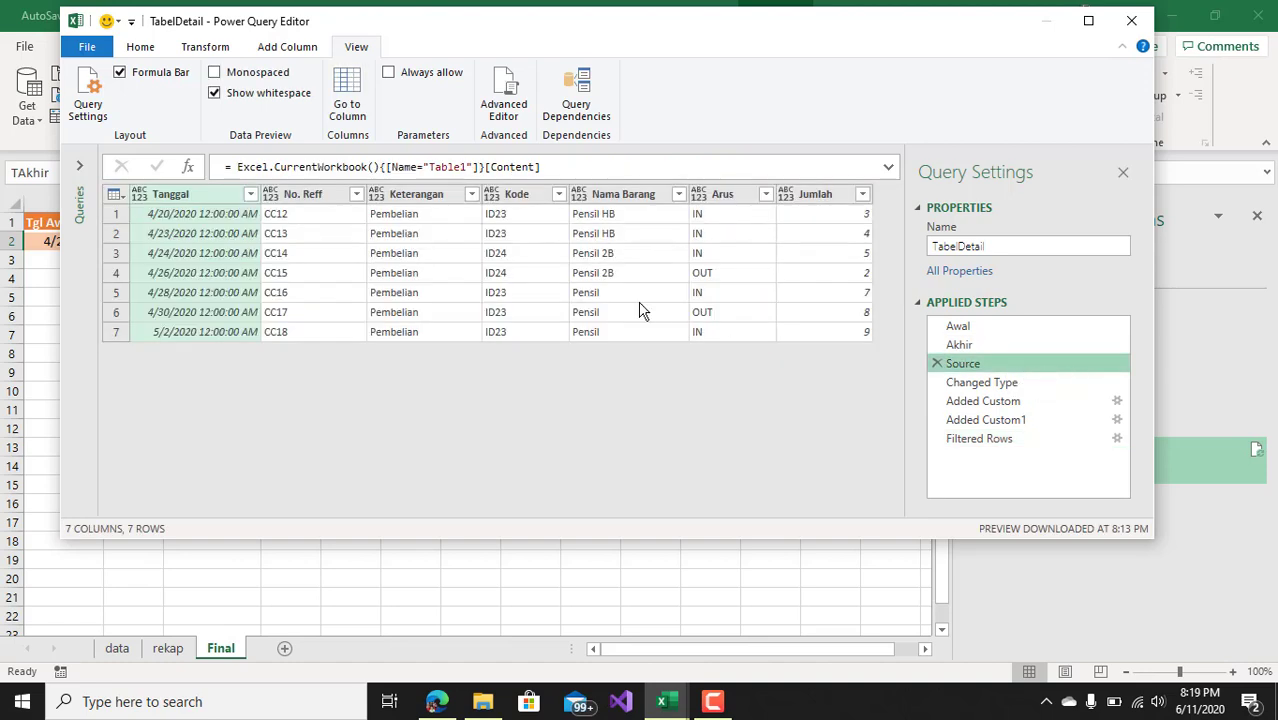
click(185, 197)
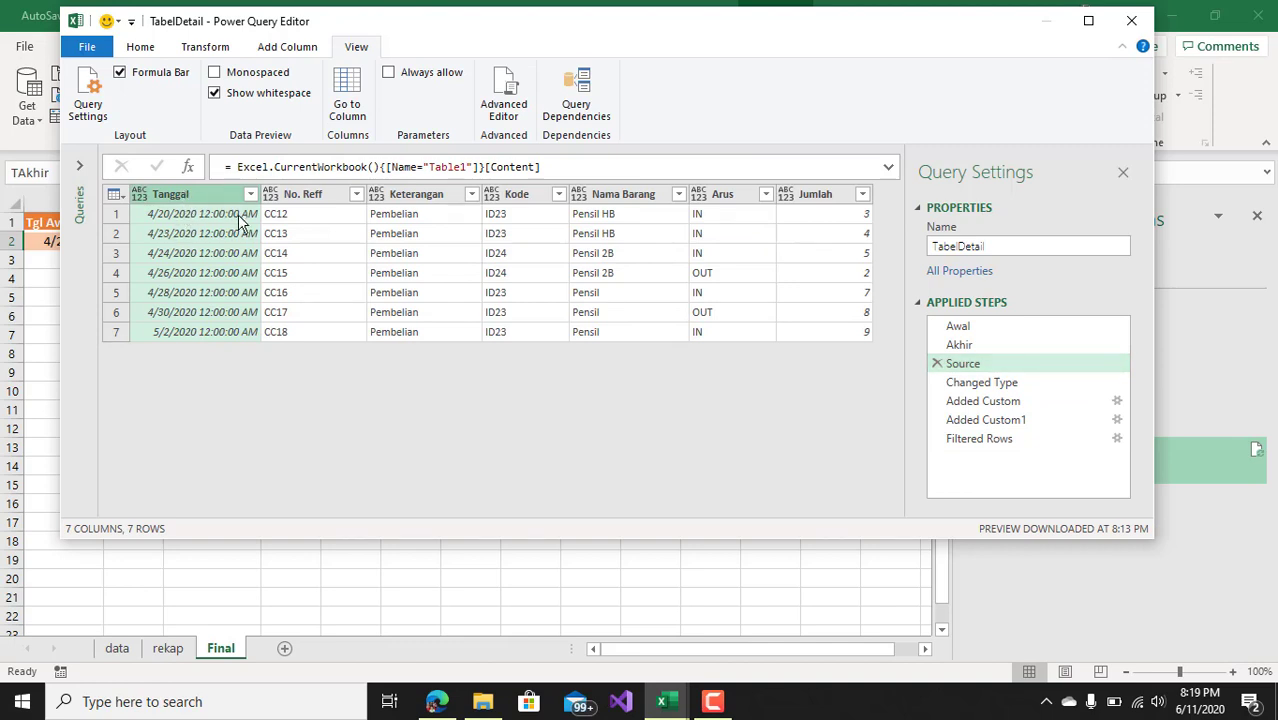
click(969, 440)
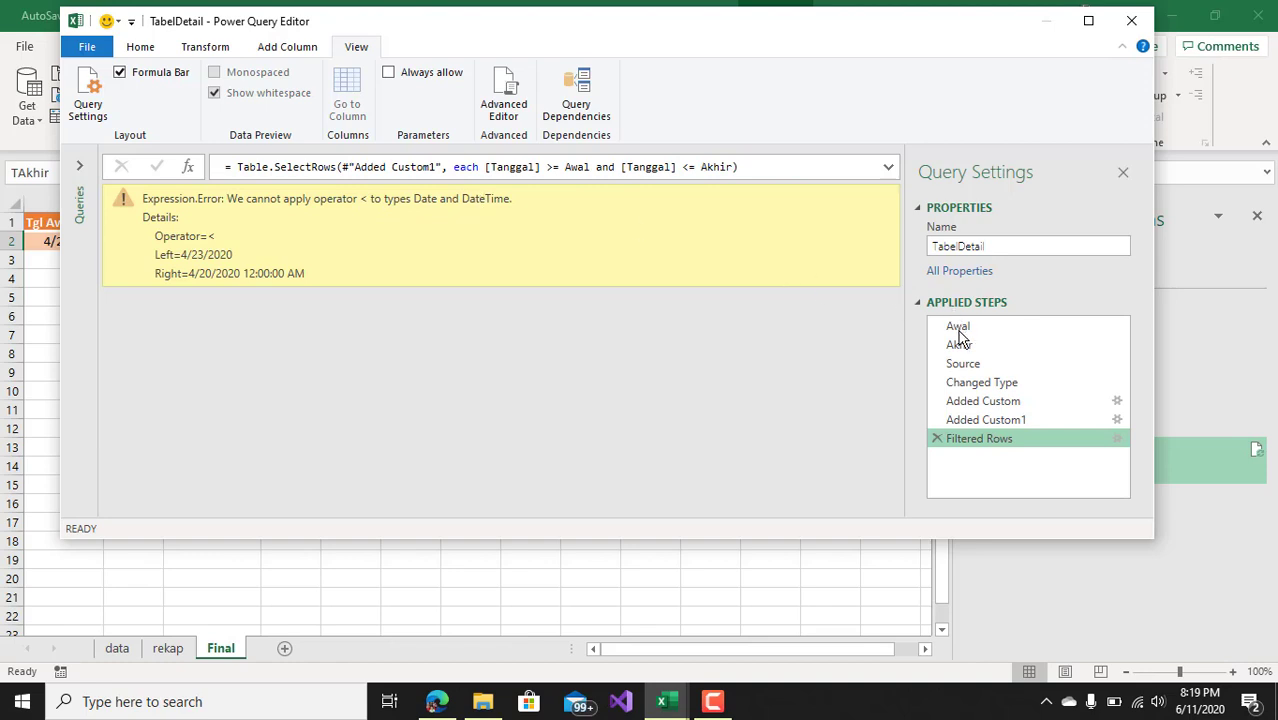
click(962, 363)
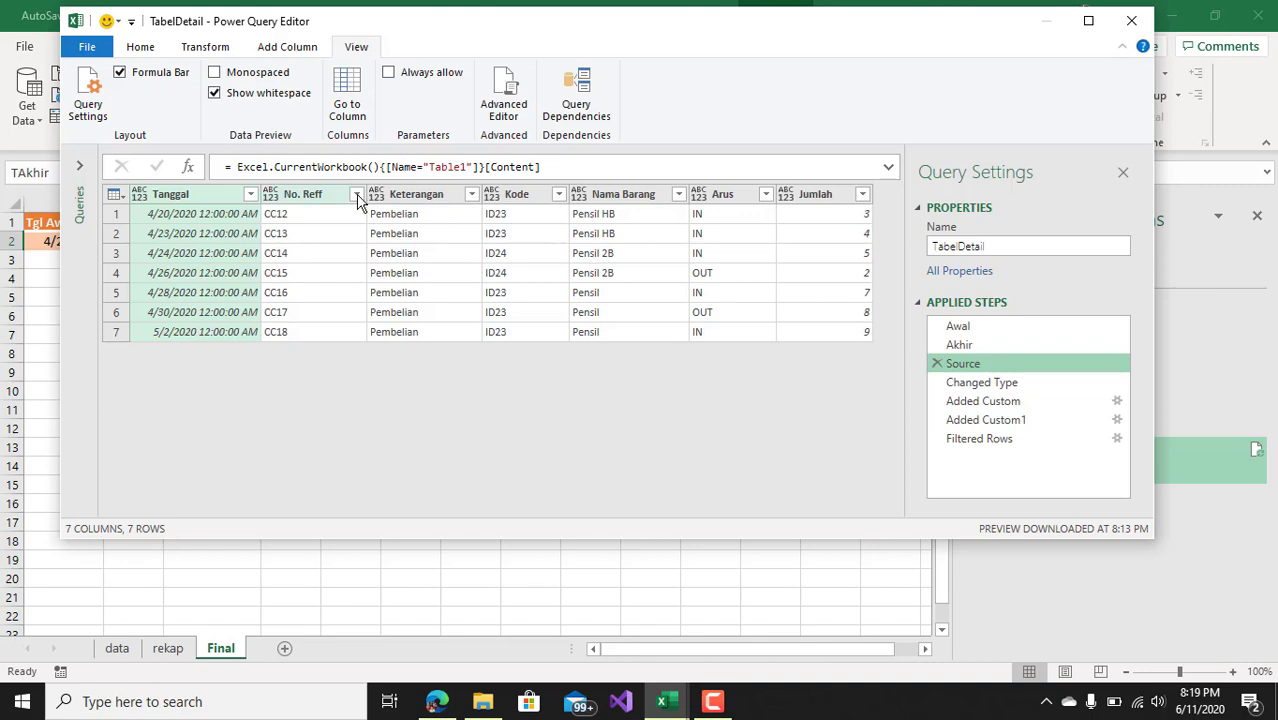
click(213, 196)
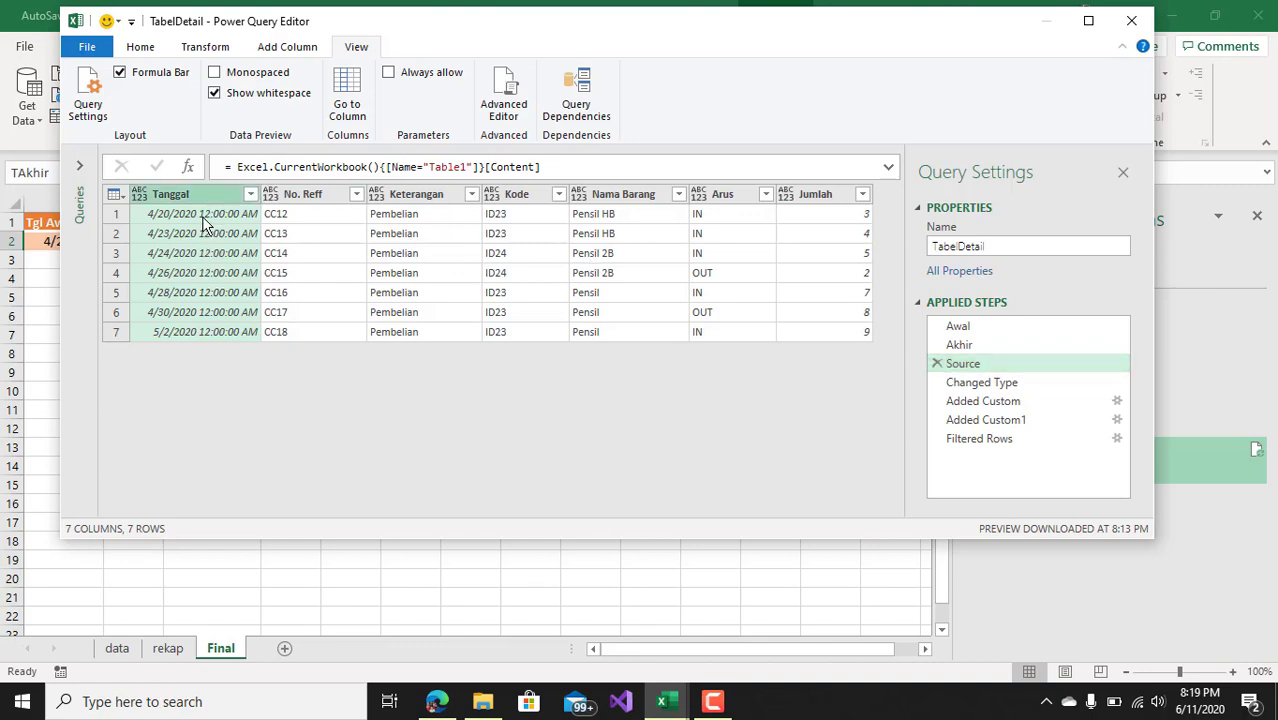
click(150, 48)
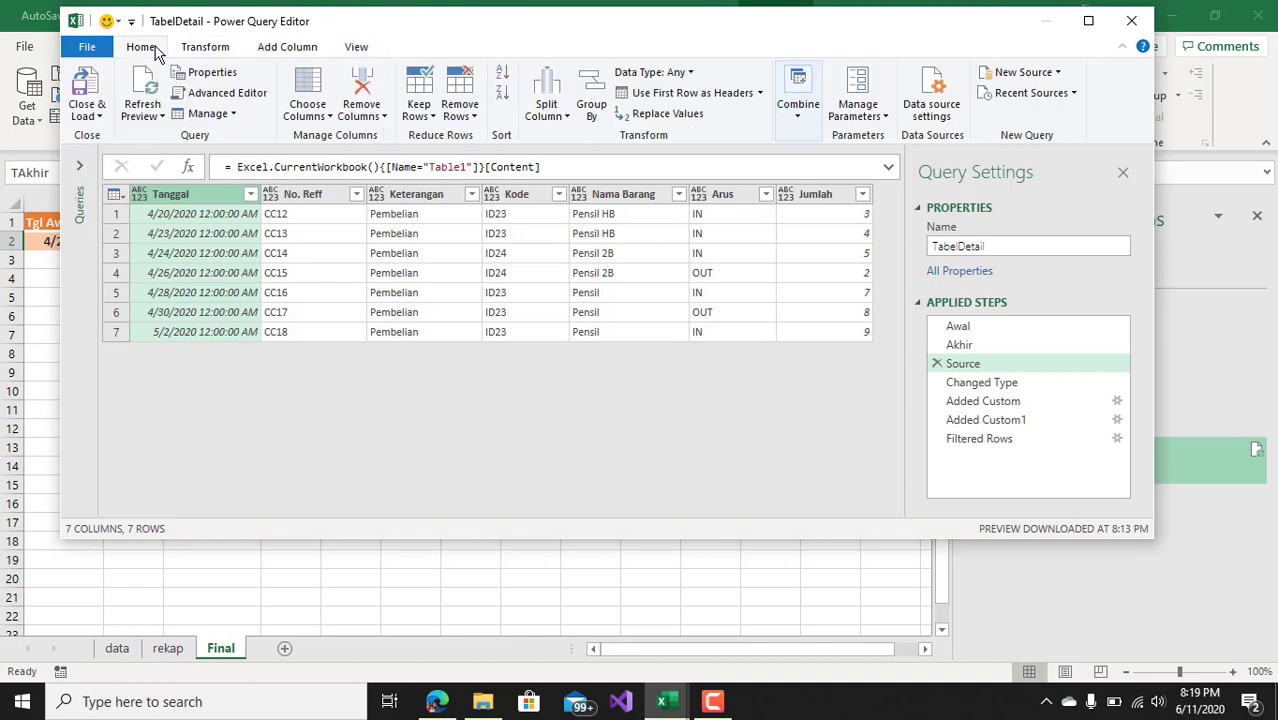
Step: Insert a new step after Source that sets Tanggal's data type to Date
click(689, 75)
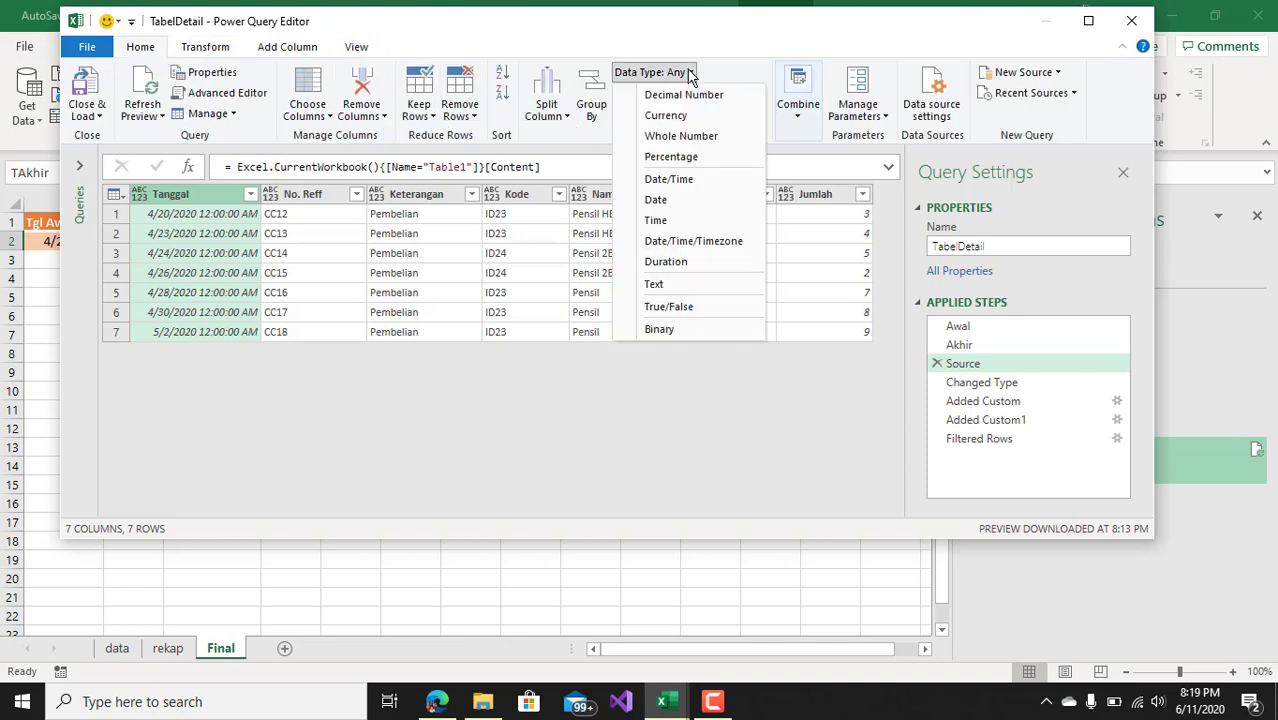
click(684, 197)
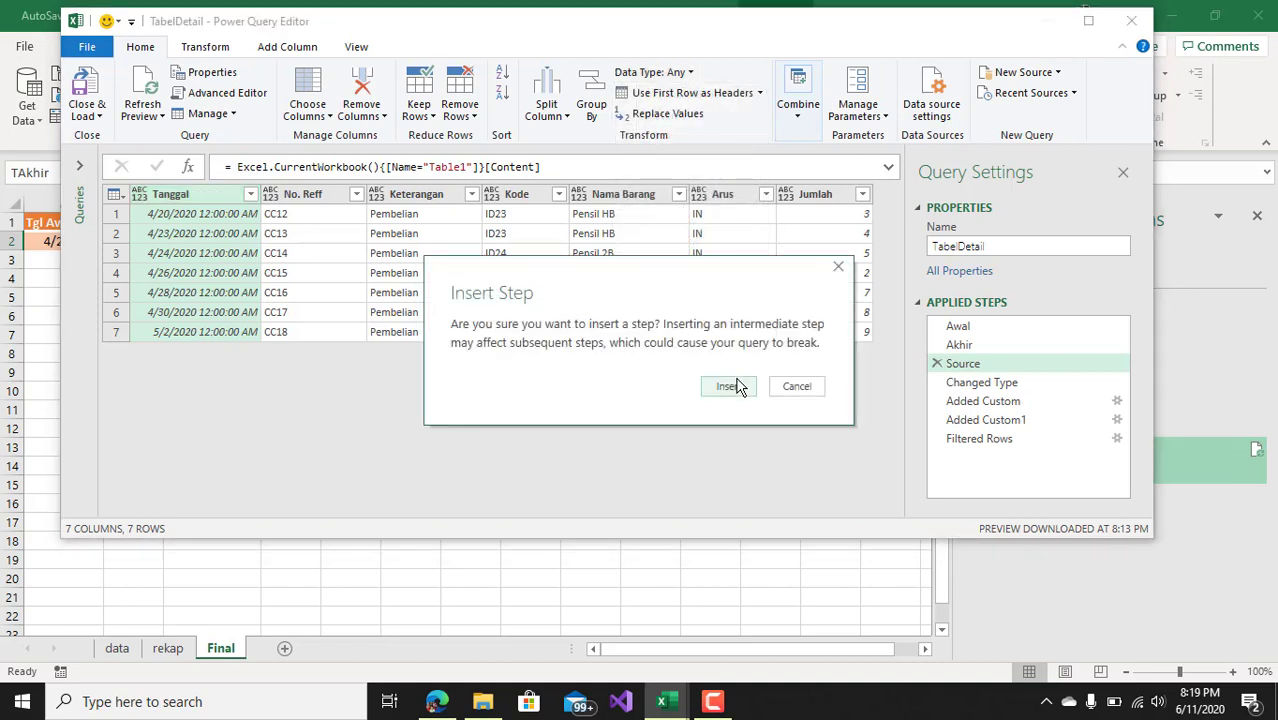
click(734, 386)
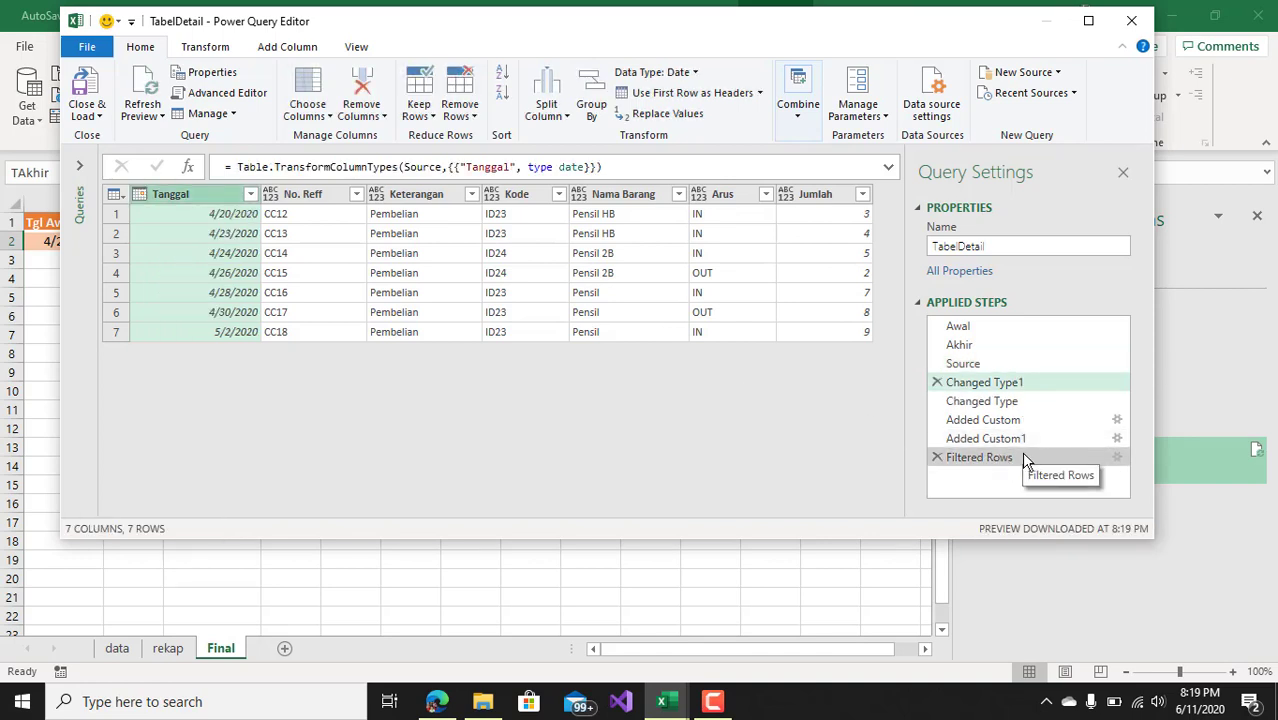
Step: Step through Changed Type, Added Custom and Added Custom1 to recheck the Filtered Rows error
click(1024, 457)
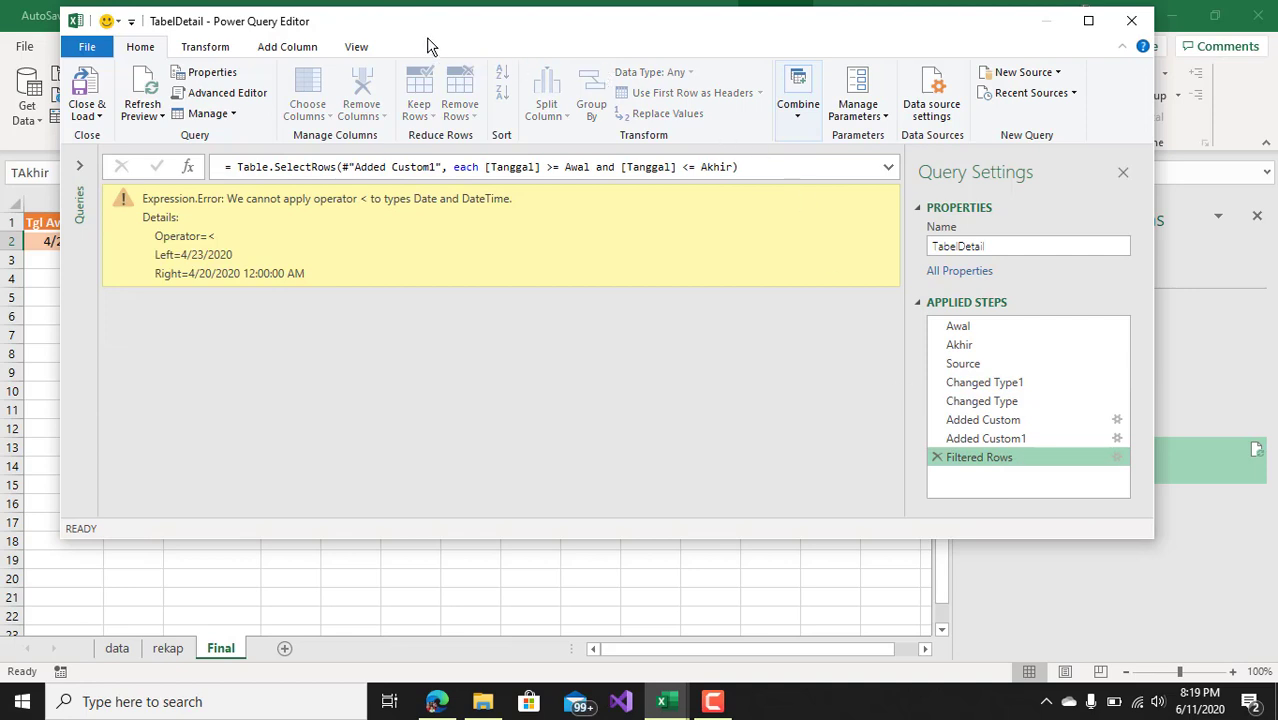
click(1002, 403)
click(1002, 426)
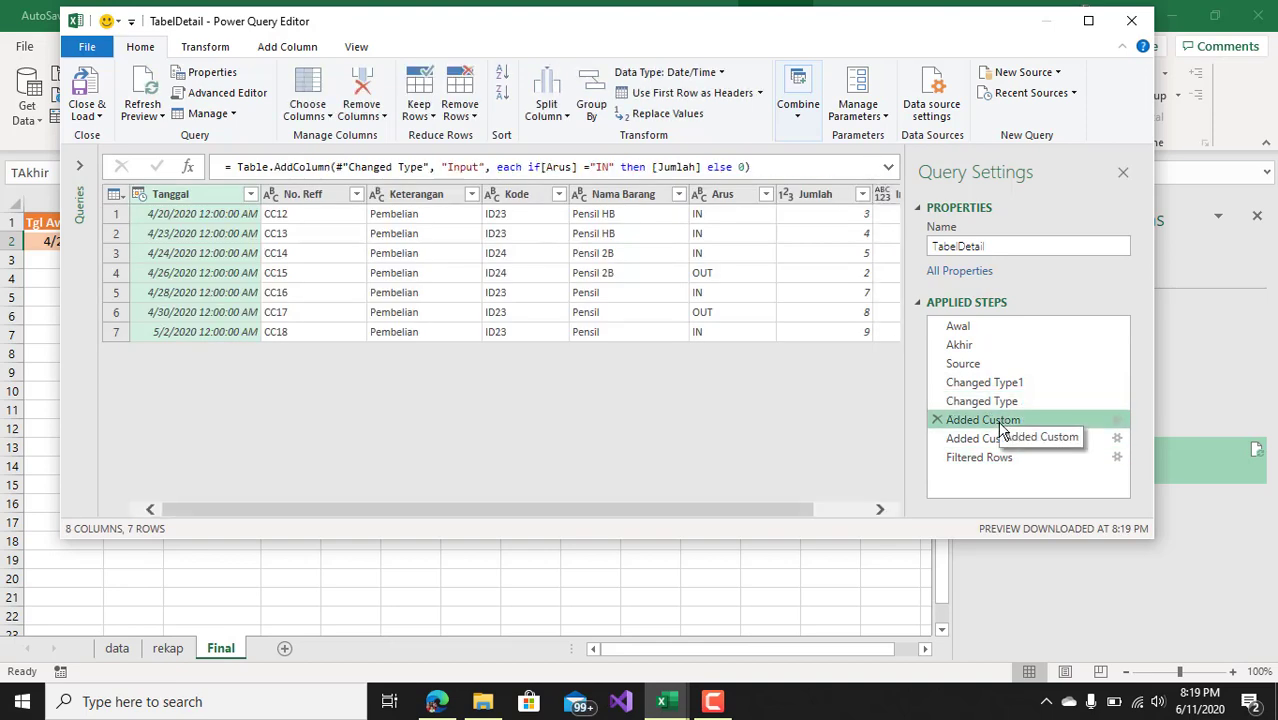
click(1002, 440)
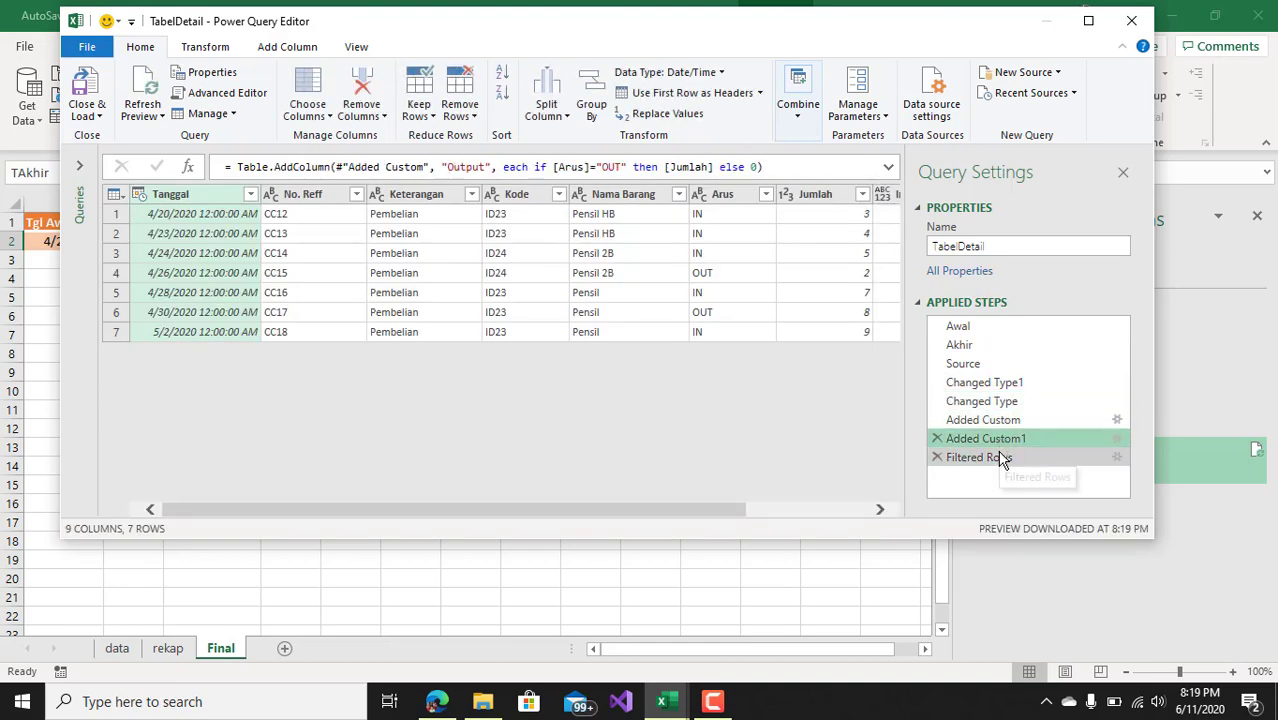
click(1000, 458)
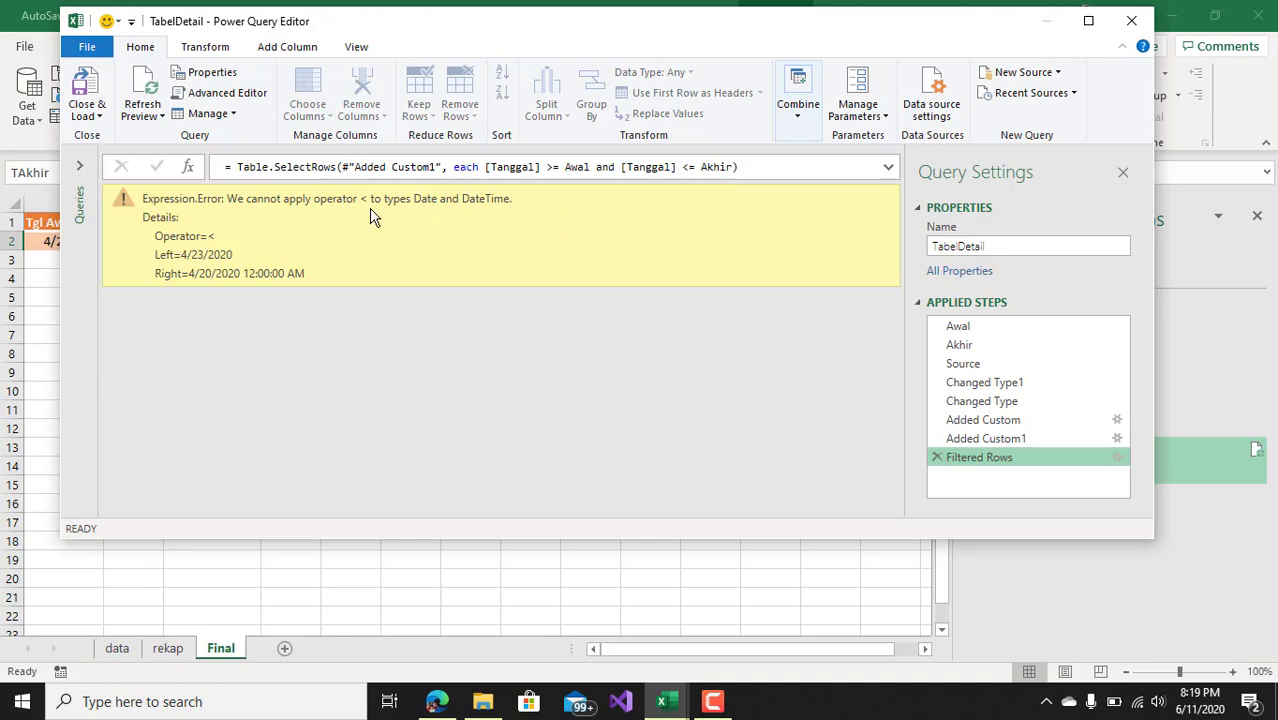
click(312, 52)
click(370, 55)
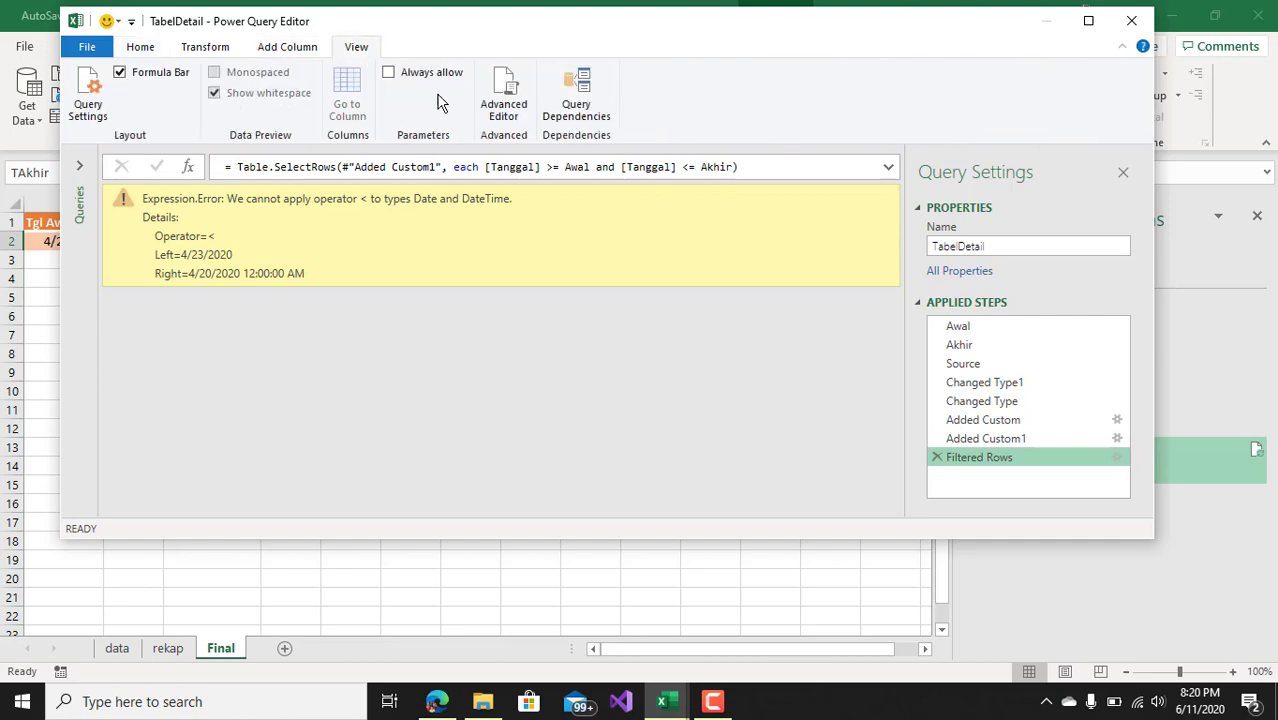
Step: Review the query code unchanged, then delete the failing Filtered Rows step
click(508, 108)
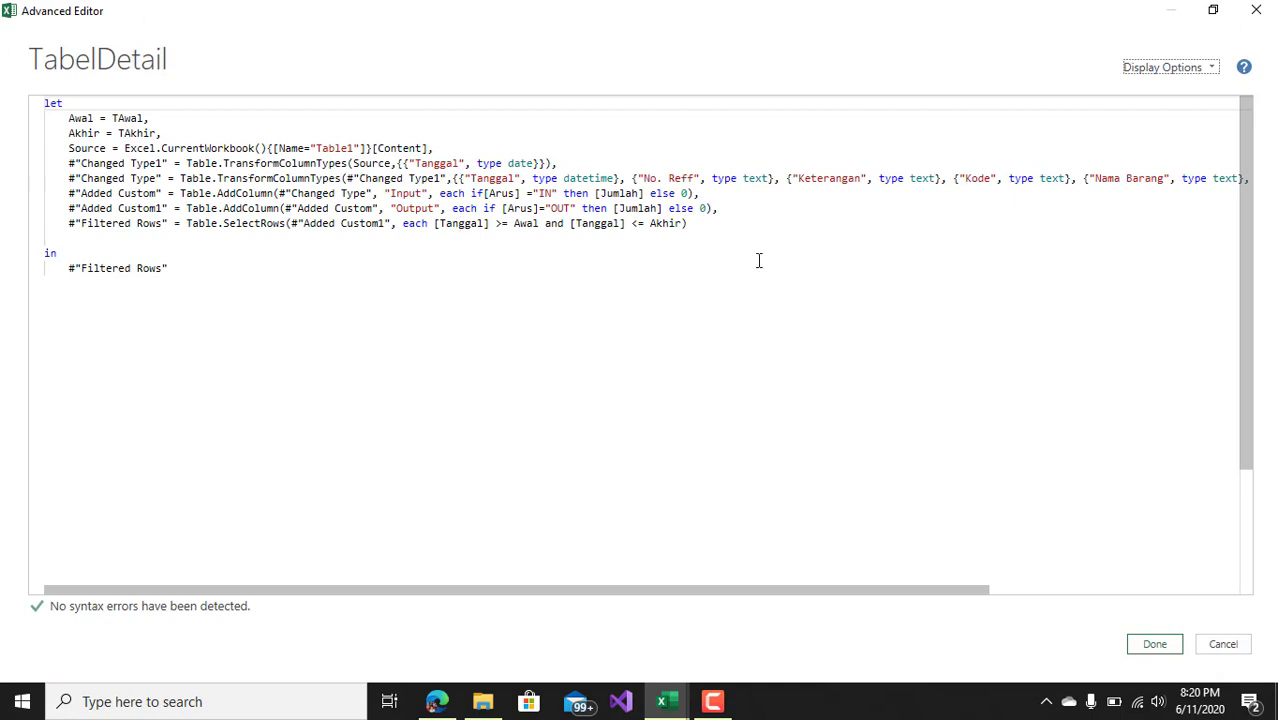
click(770, 233)
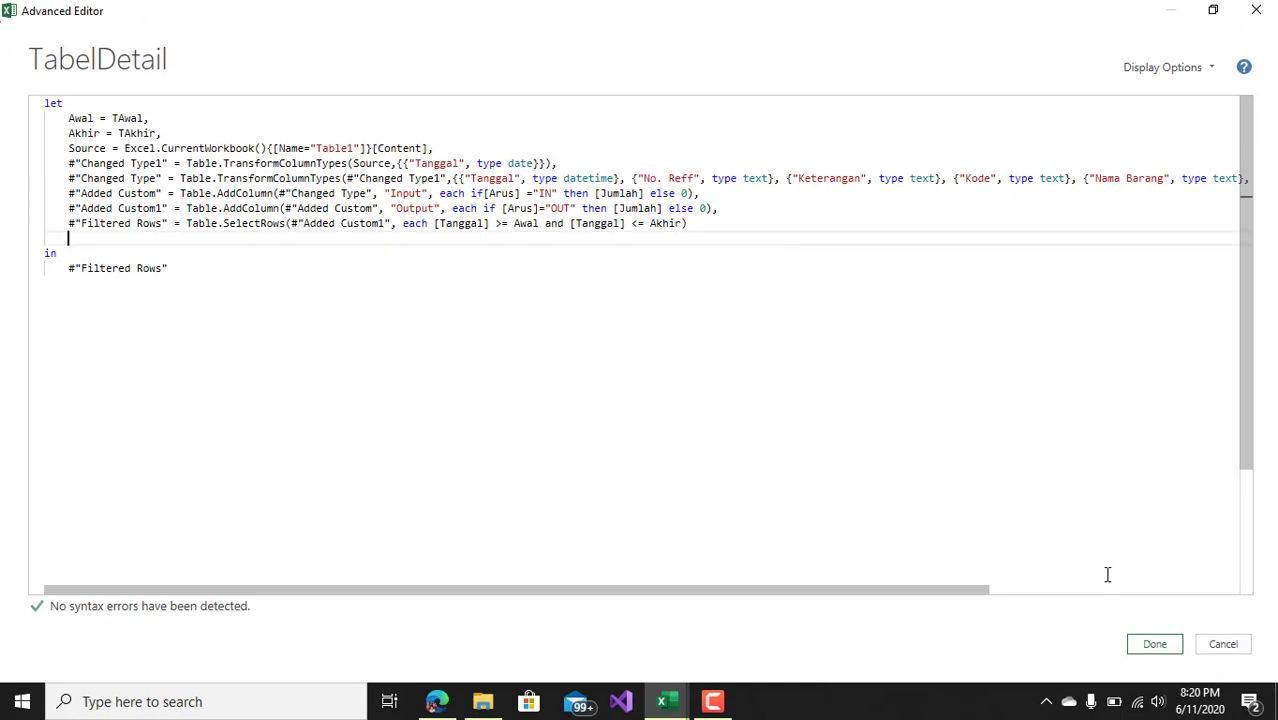
click(1154, 644)
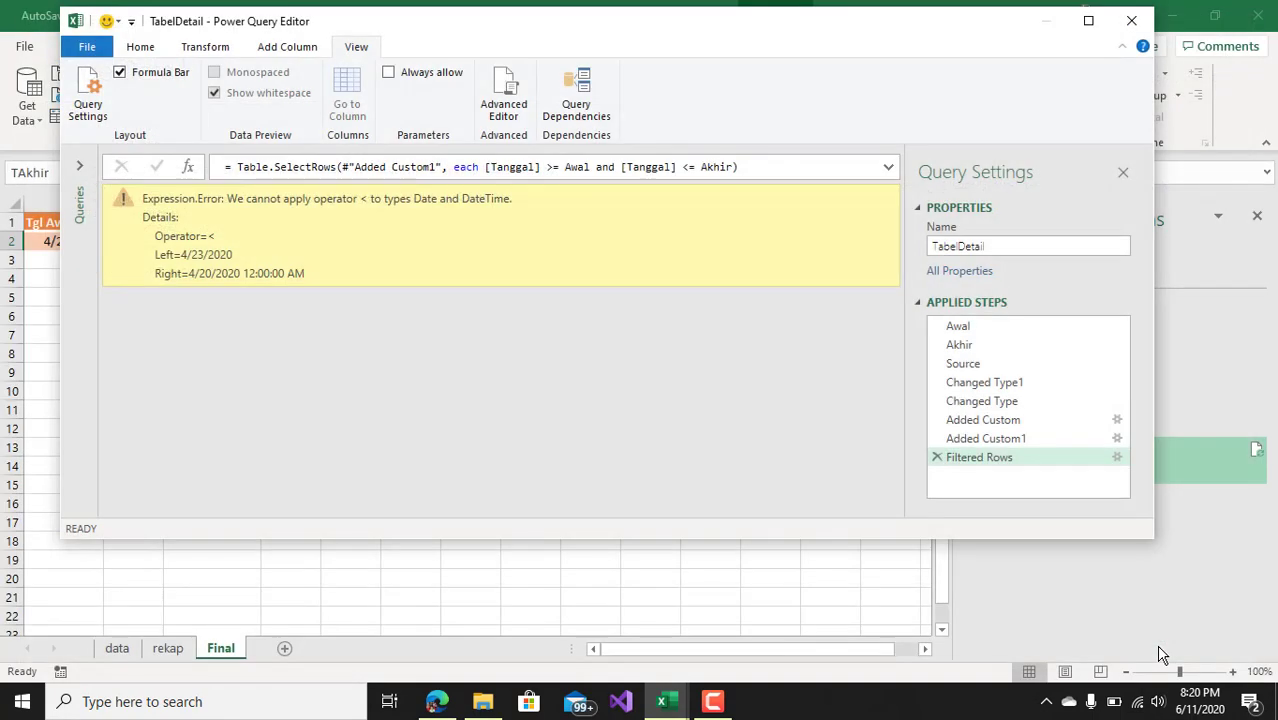
click(940, 460)
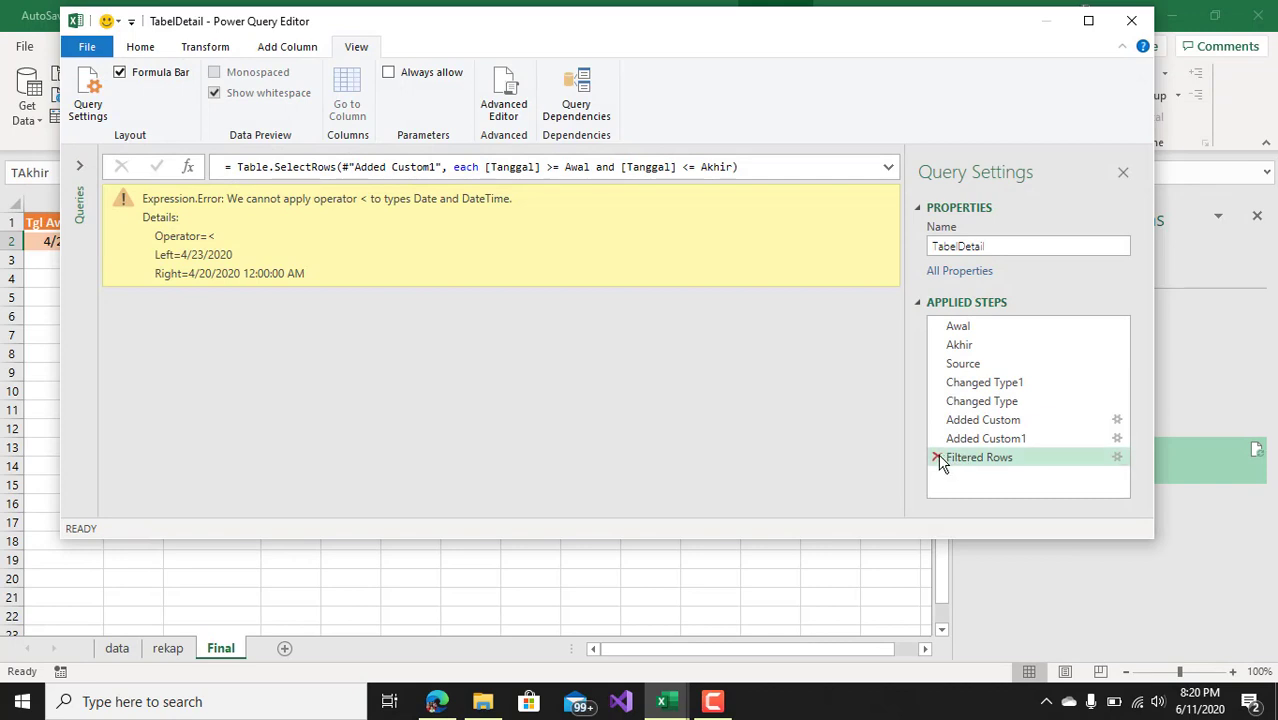
click(937, 458)
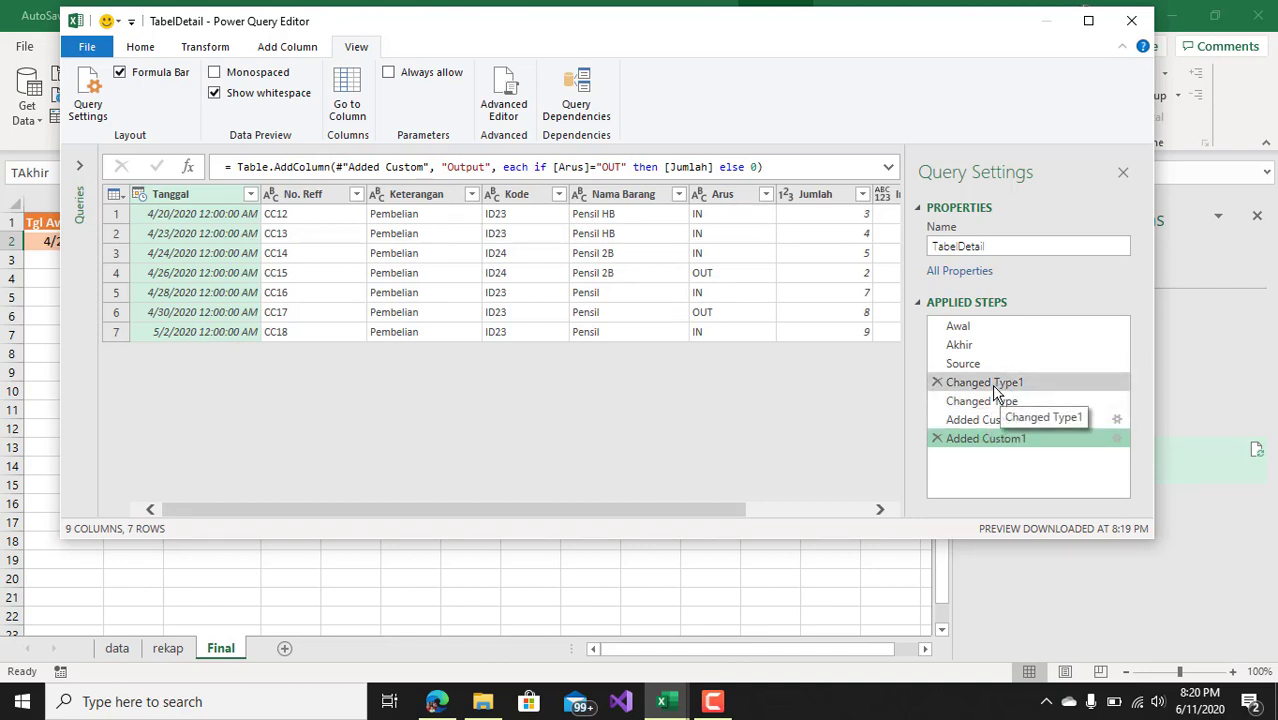
Step: Delete the Changed Type1 date step and confirm the deletion
click(995, 388)
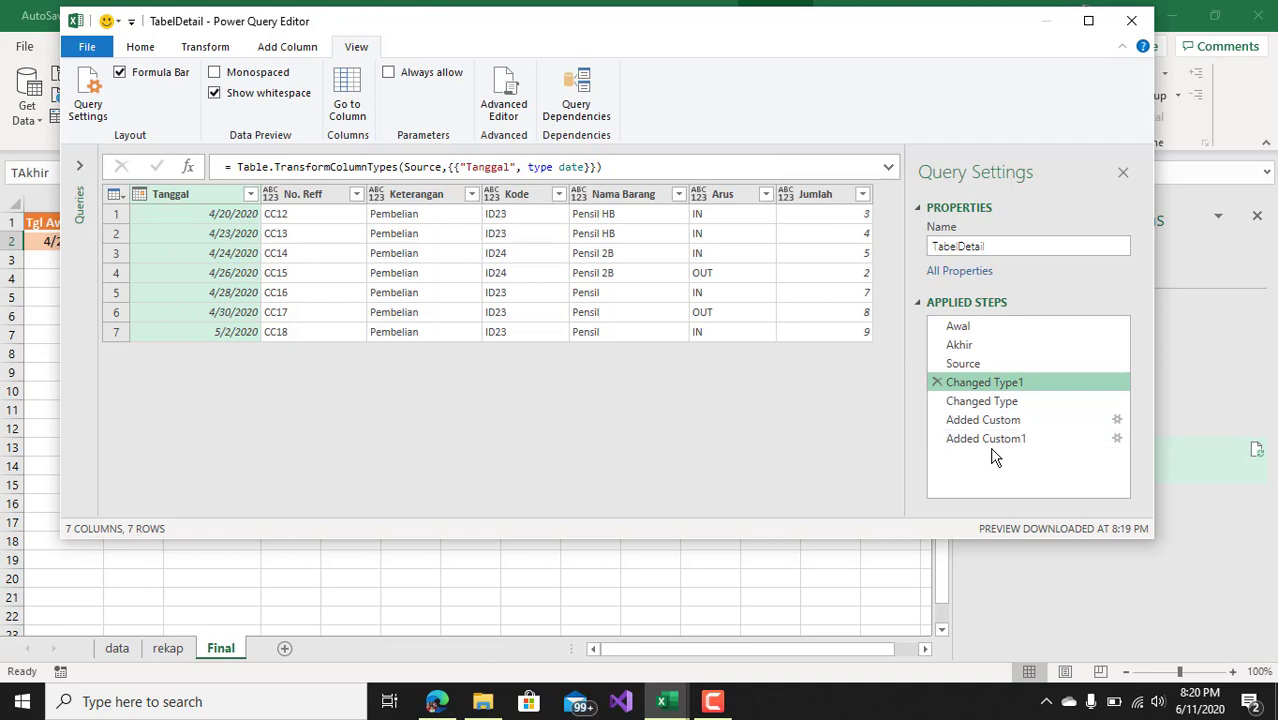
click(937, 382)
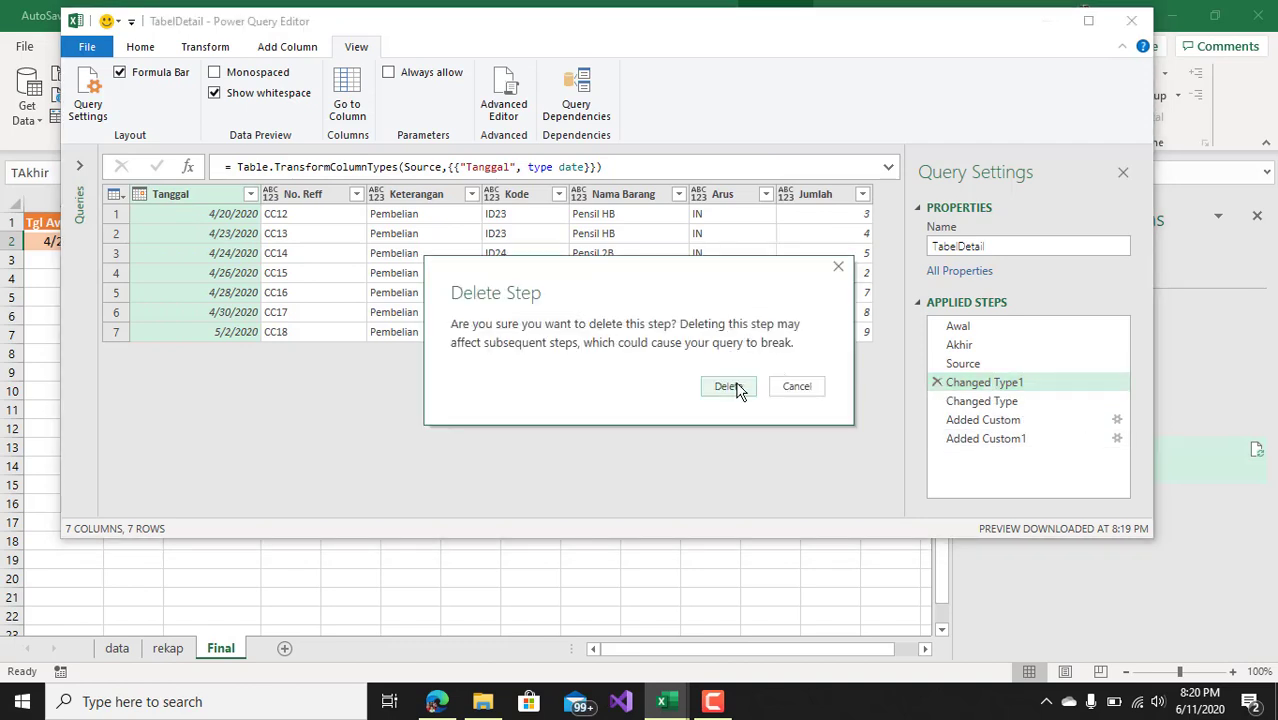
click(746, 389)
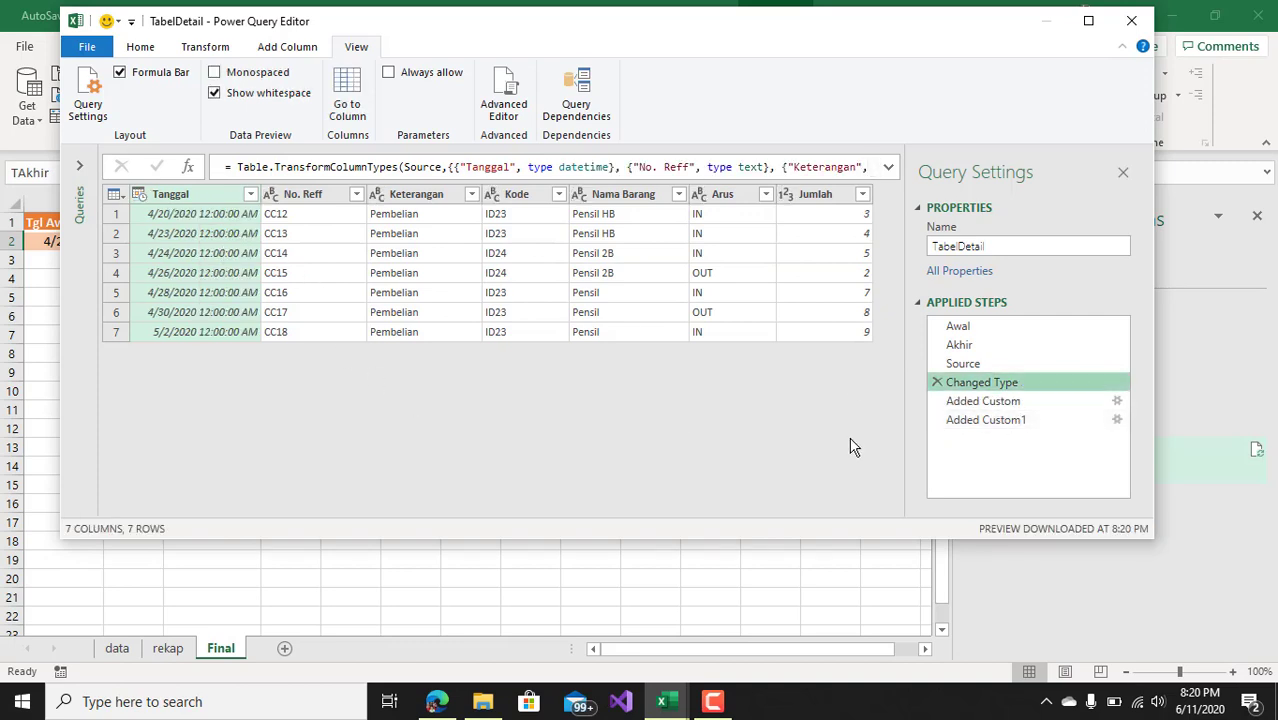
Step: From the last step, Added Custom1, change the Tanggal column's data type to Date
click(979, 421)
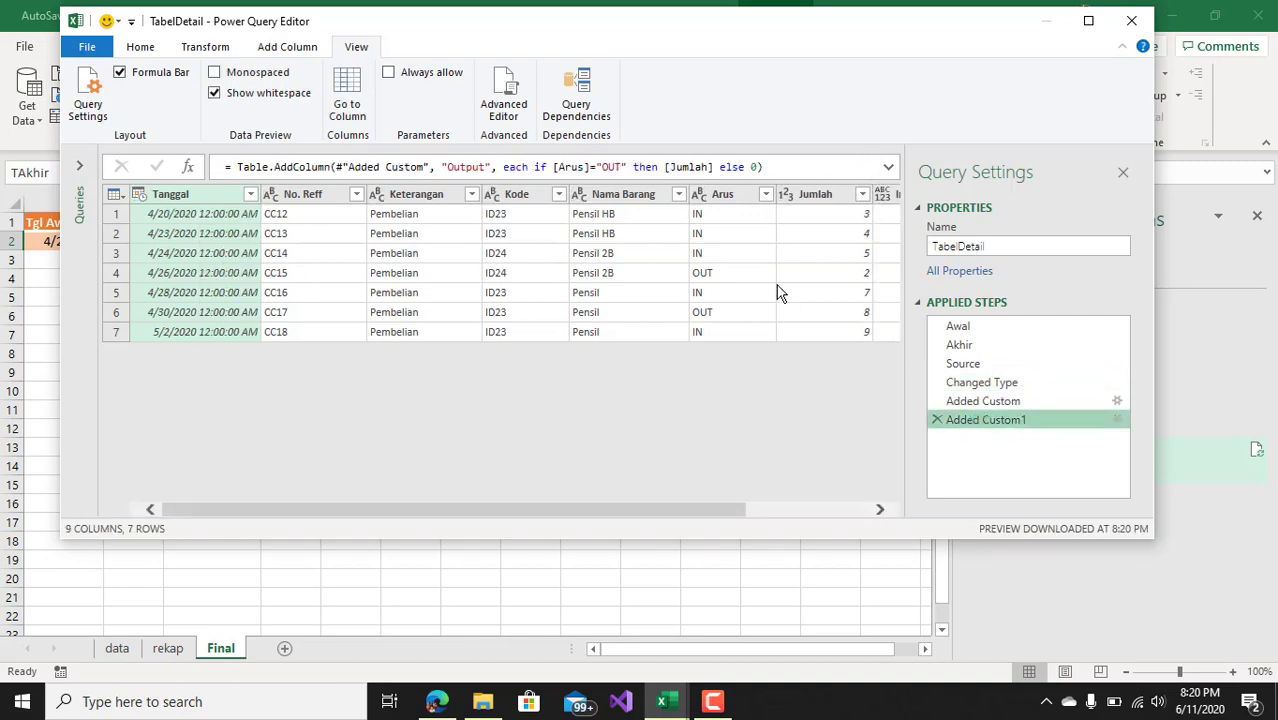
click(207, 198)
click(139, 48)
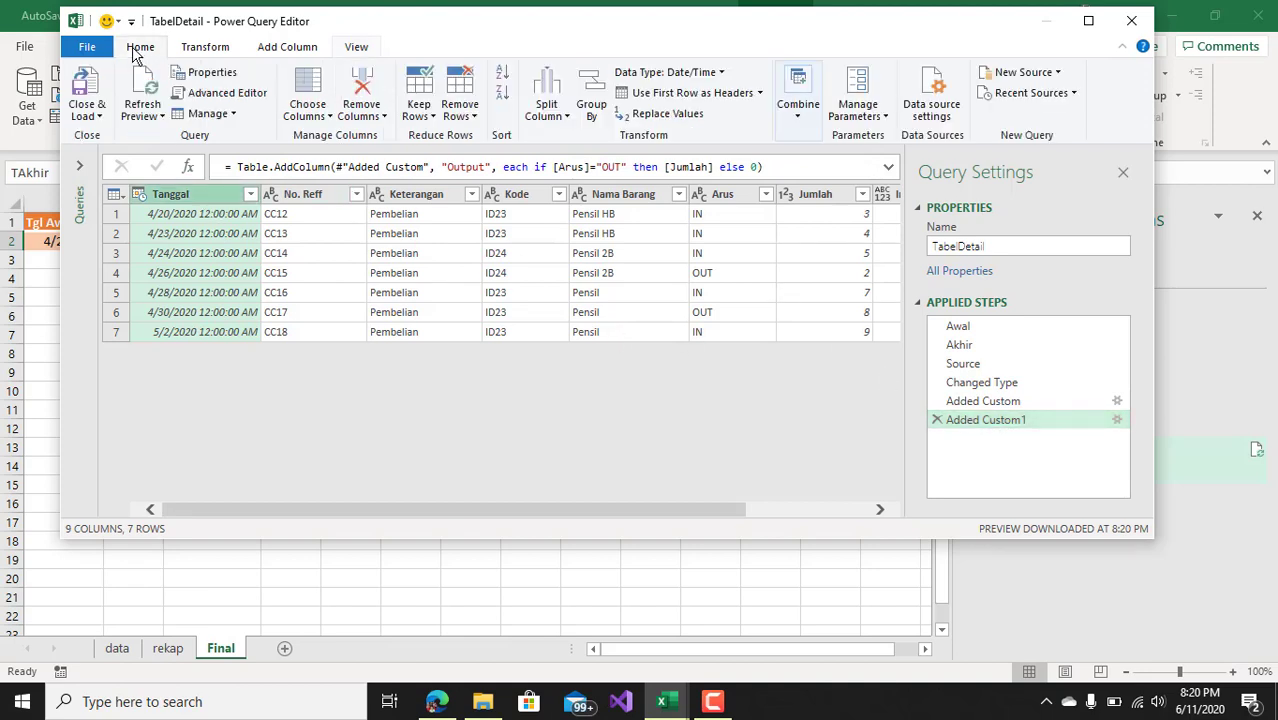
click(707, 73)
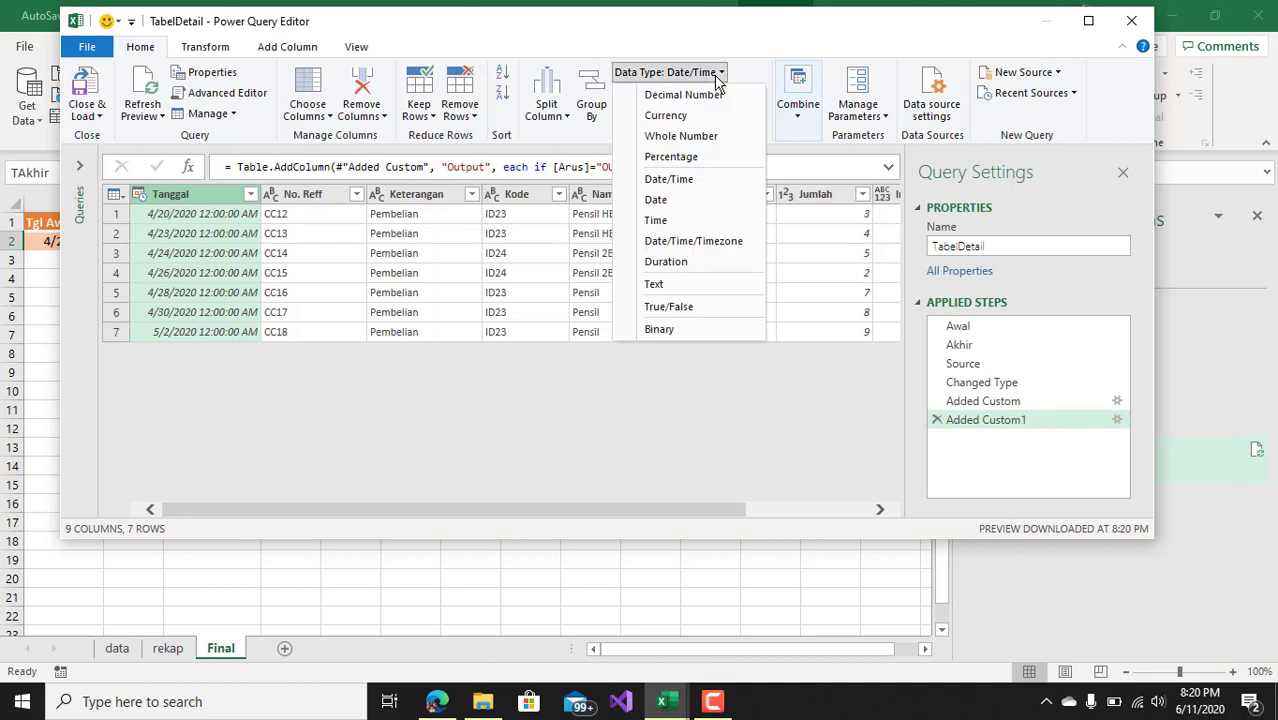
click(656, 200)
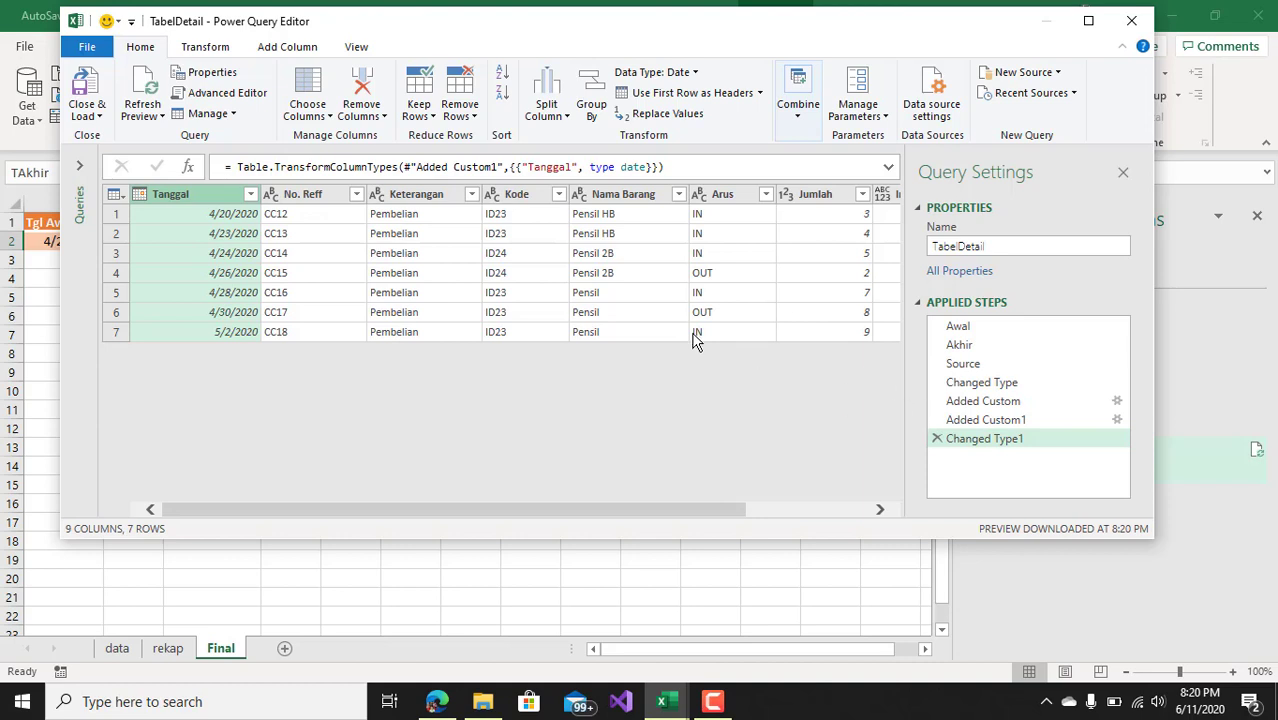
Step: Filter Tanggal to keep dates between 4/23/2020 and 4/28/2020
click(251, 196)
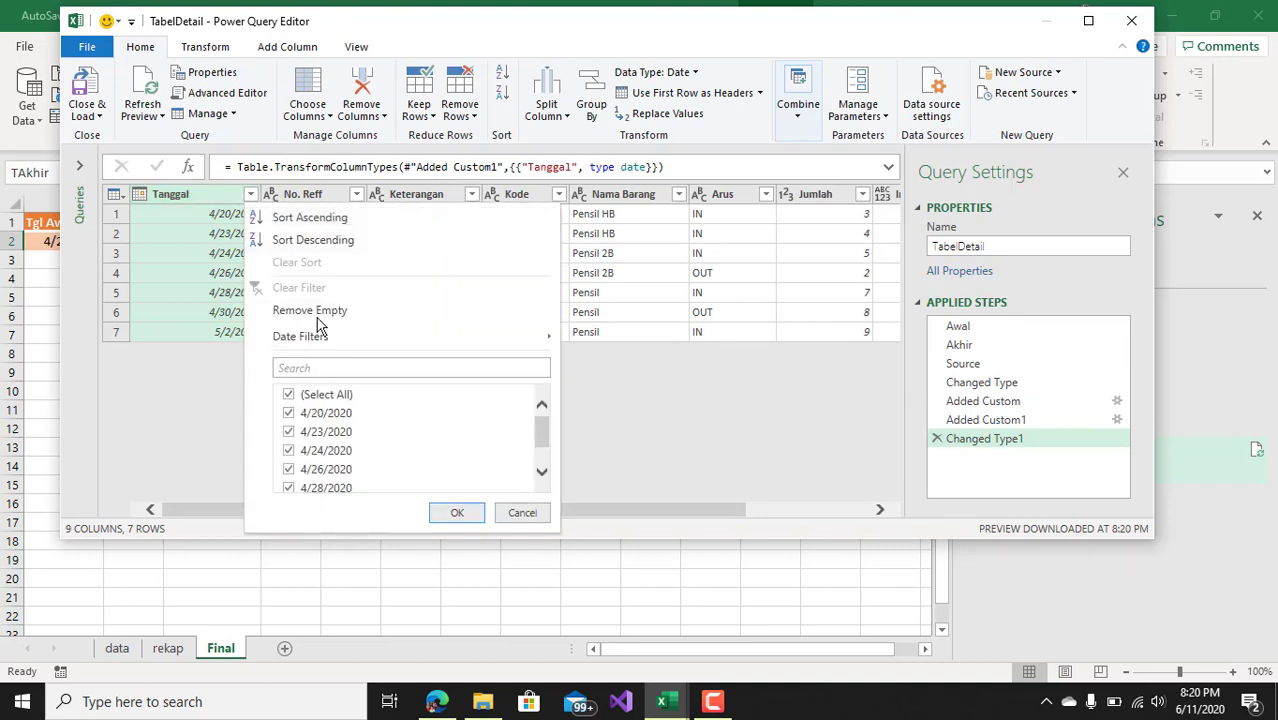
mouse_move(320, 338)
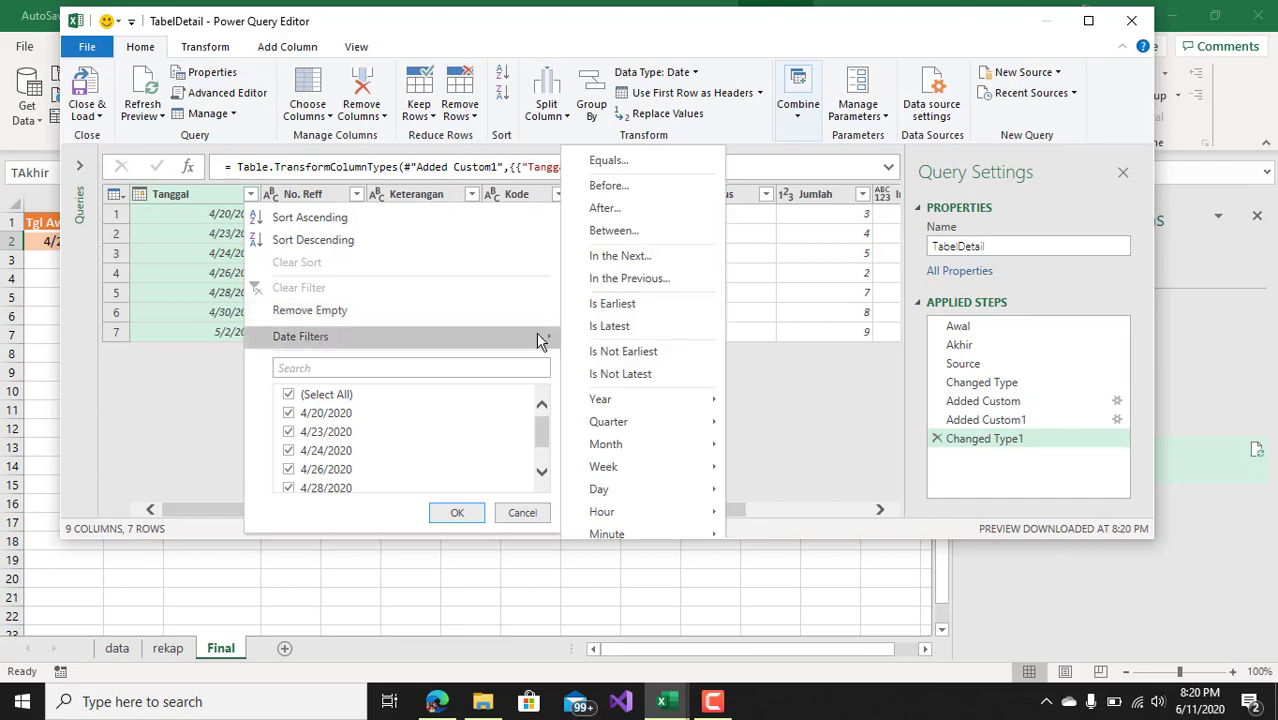
click(661, 236)
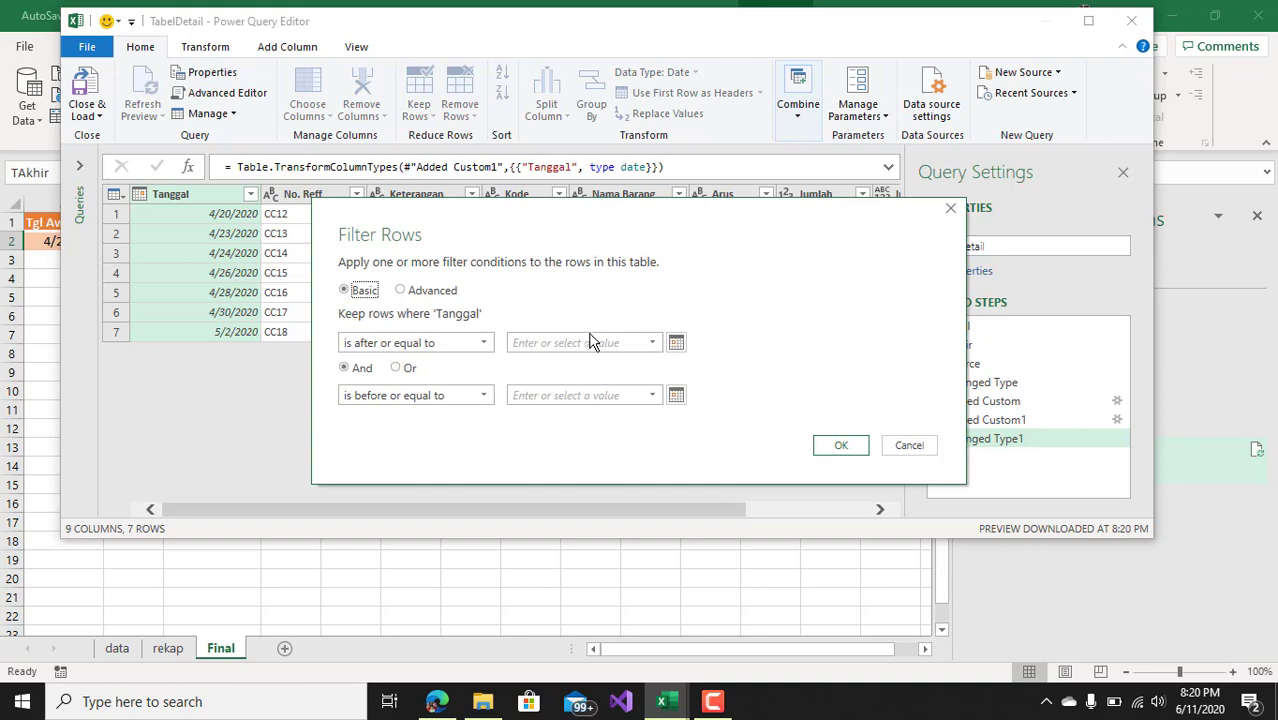
click(591, 342)
text(23/2020)
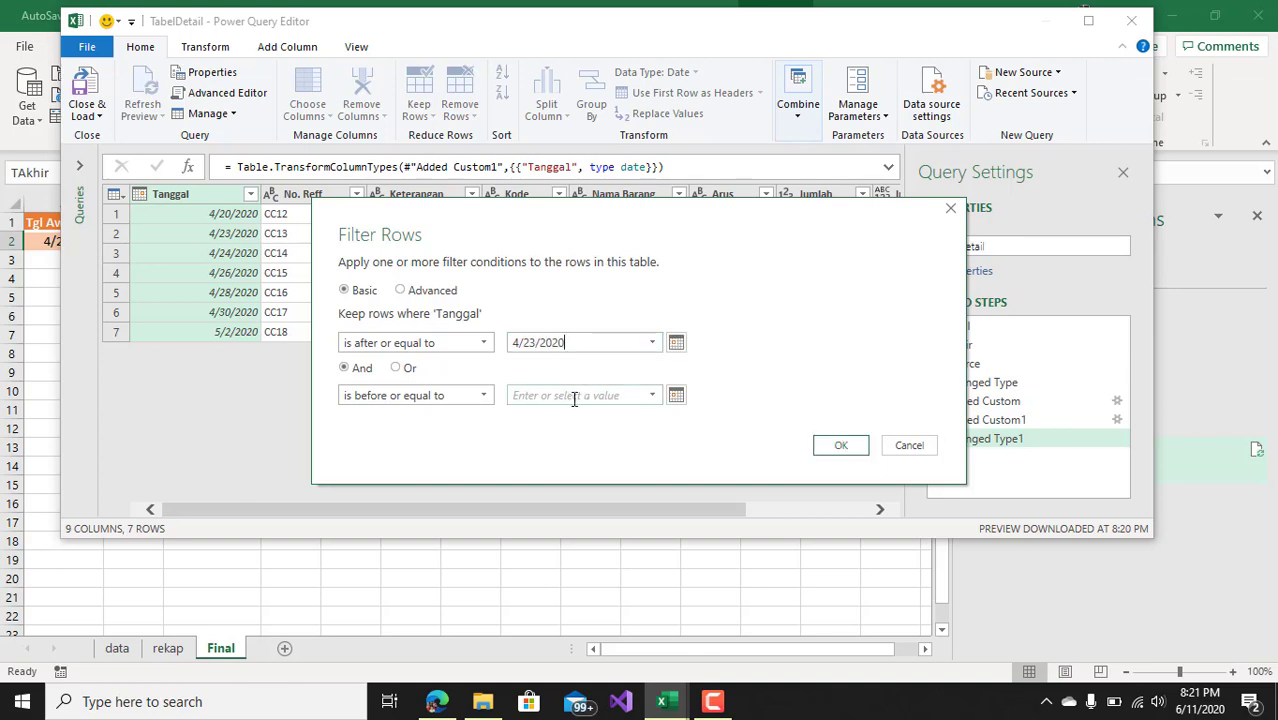
click(574, 399)
text(4/)
text(28/2020)
click(840, 451)
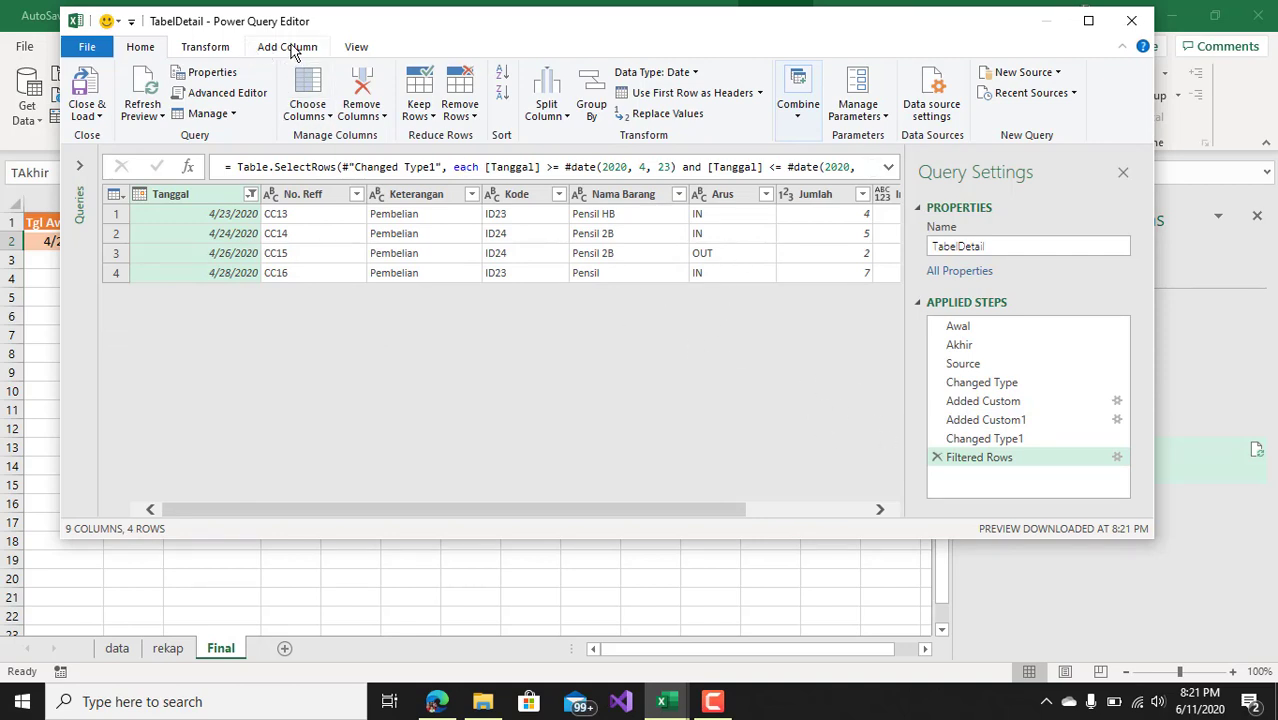
click(366, 50)
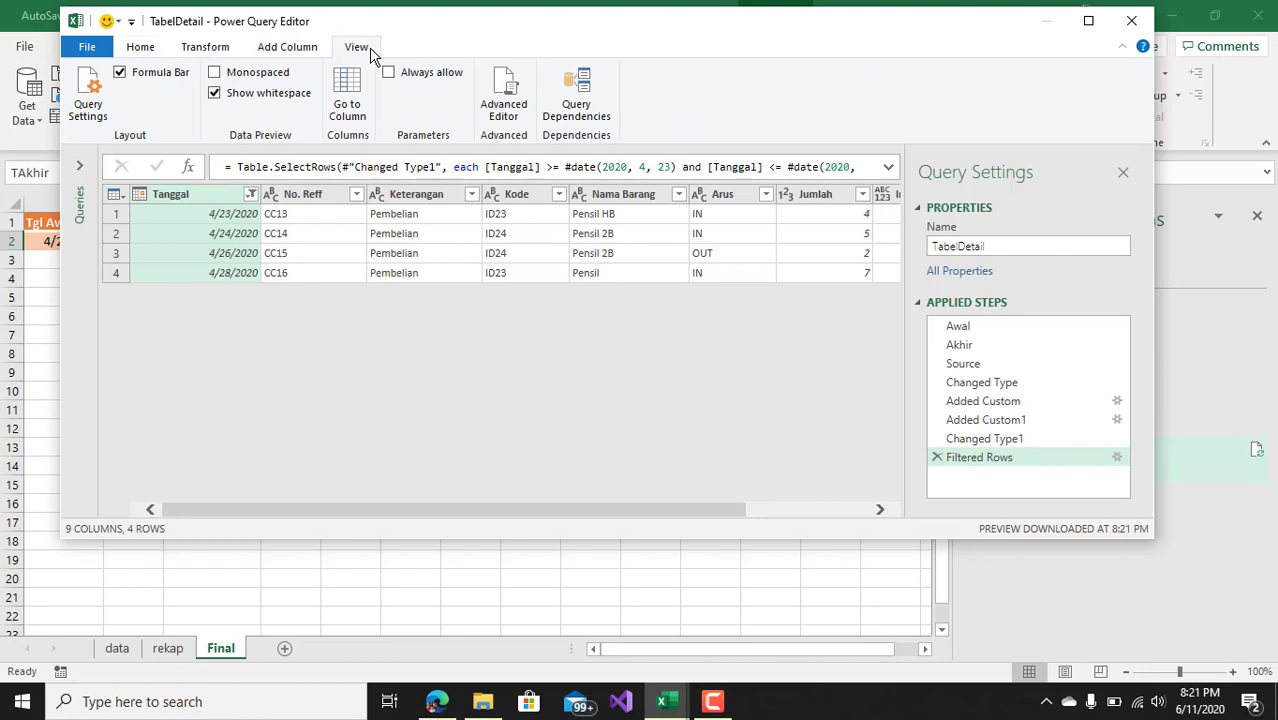
Step: In the Advanced Editor, replace the filter's fixed dates with the Awal and Akhir parameters
click(507, 110)
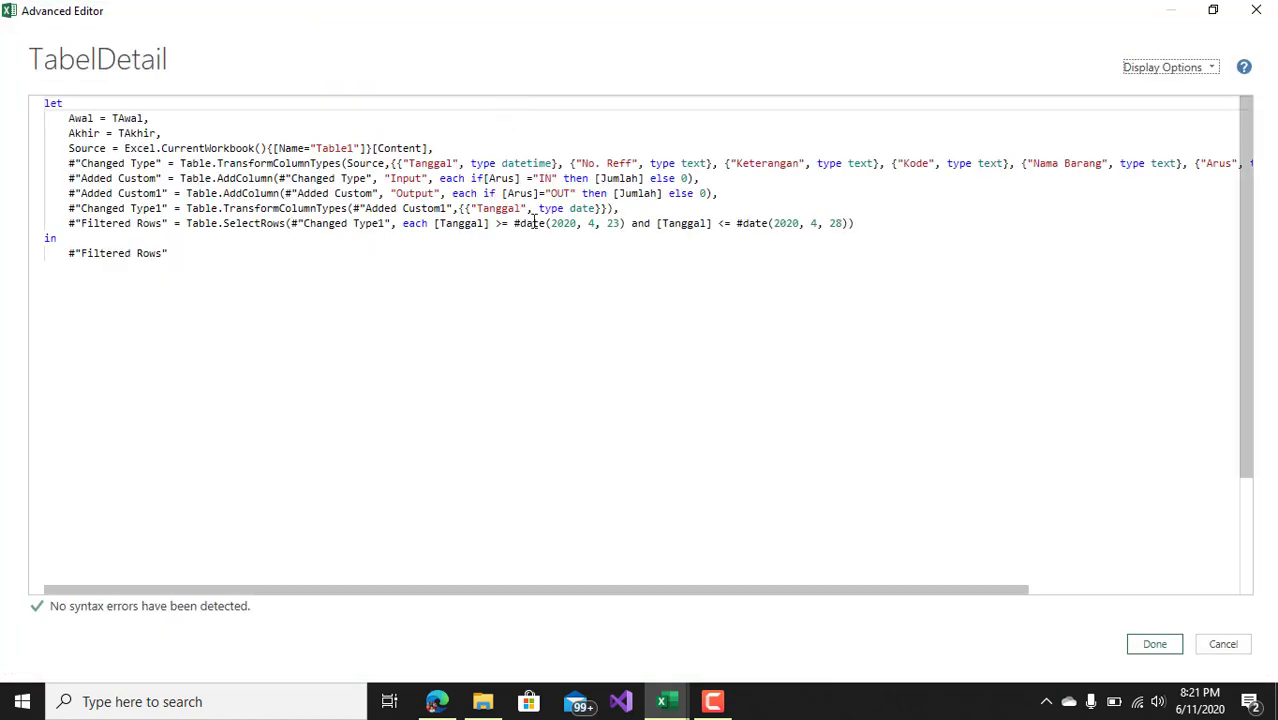
drag(515, 224, 626, 223)
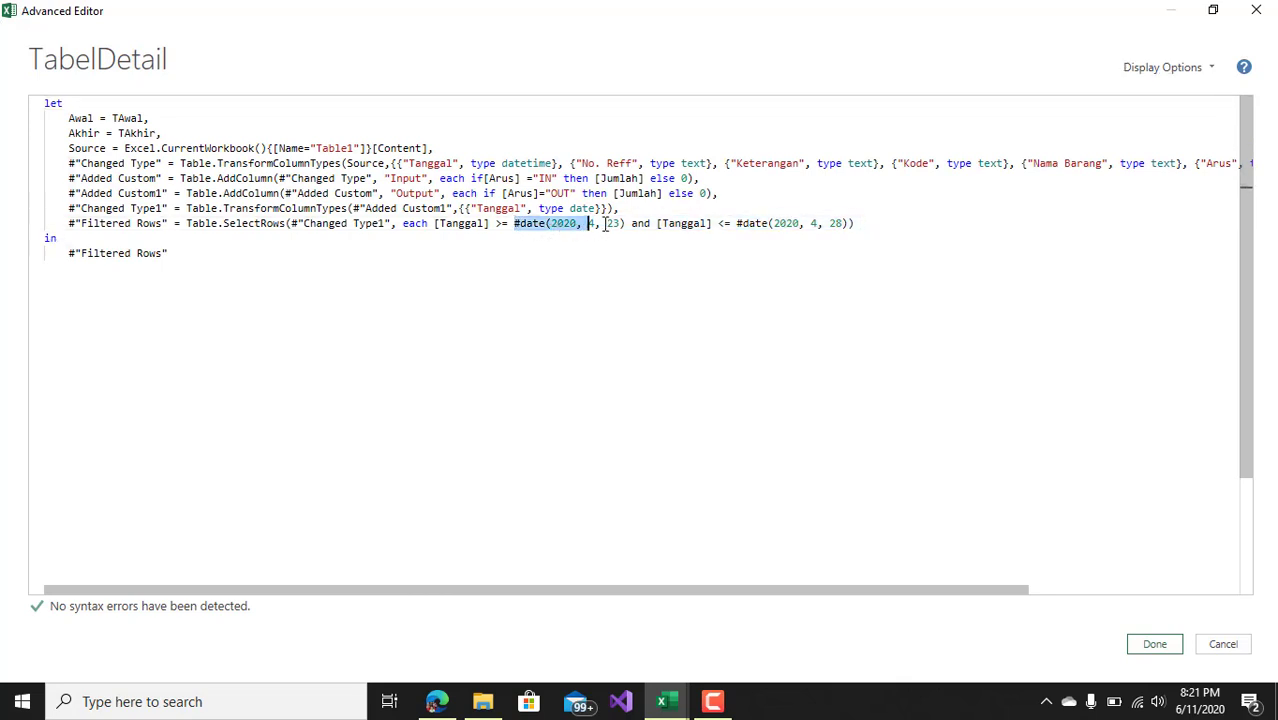
key(BackSpace)
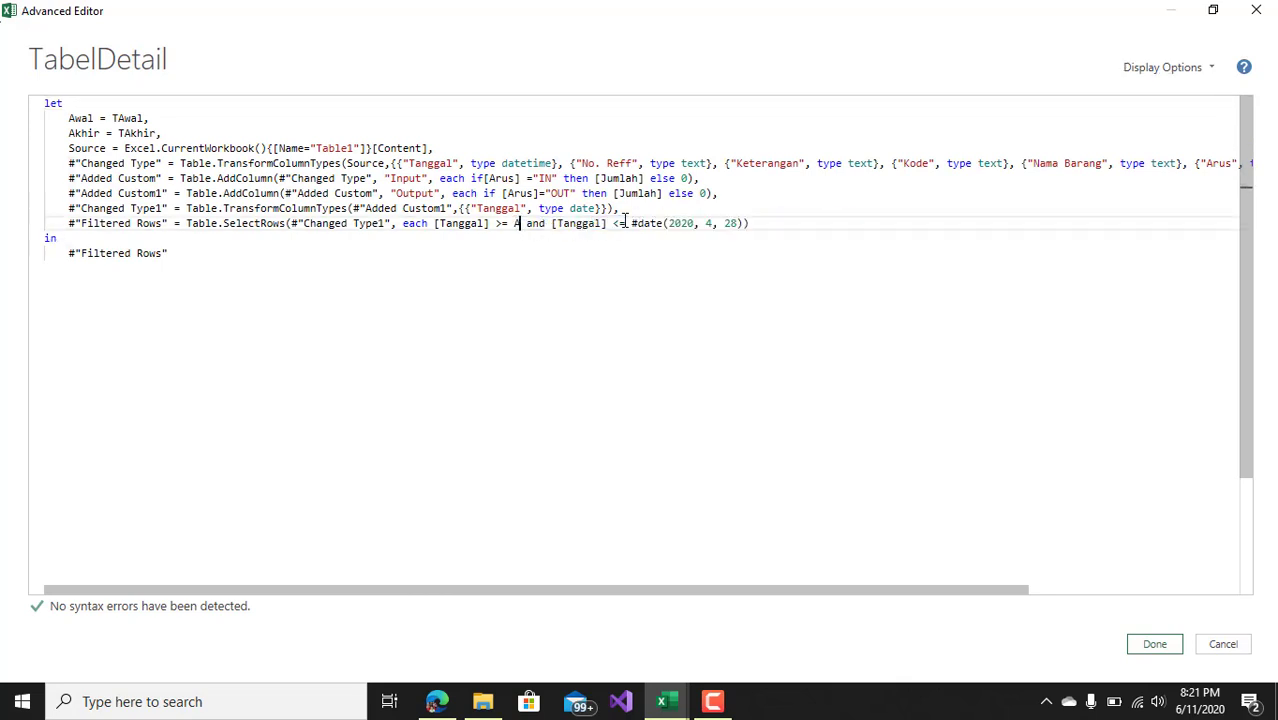
text(Awal)
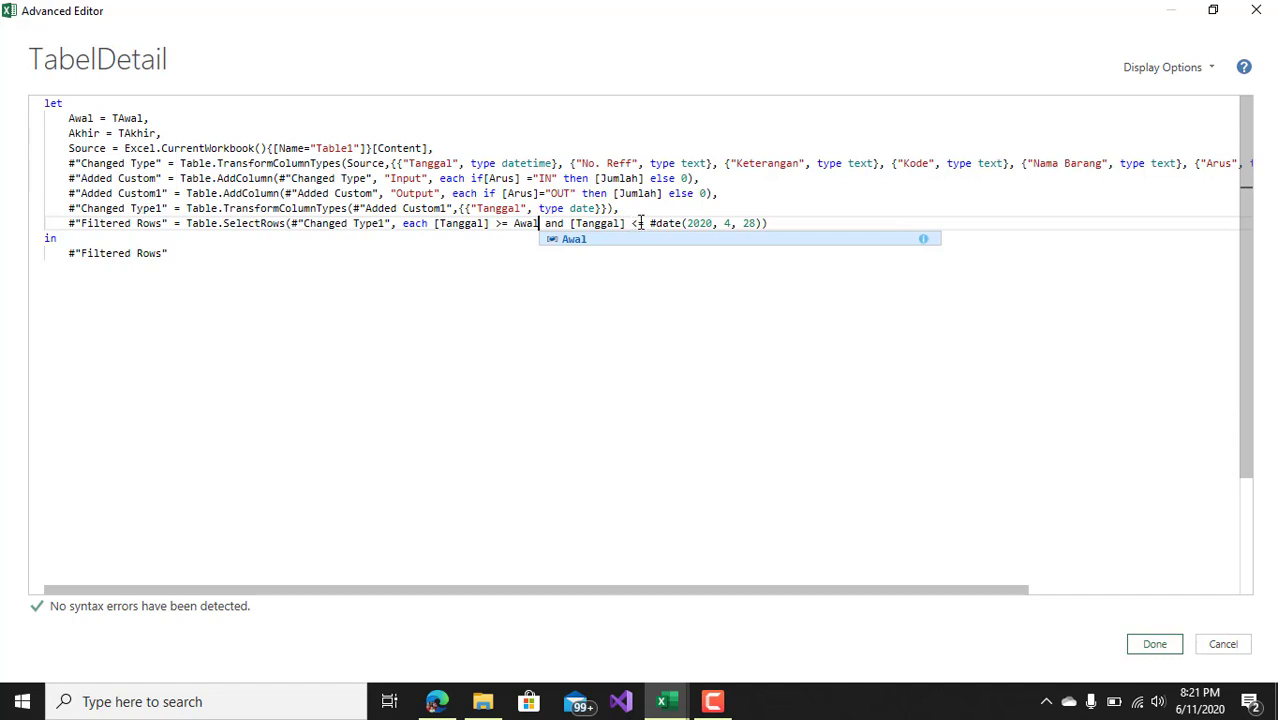
drag(648, 223, 764, 226)
key(BackSpace)
text(Akh)
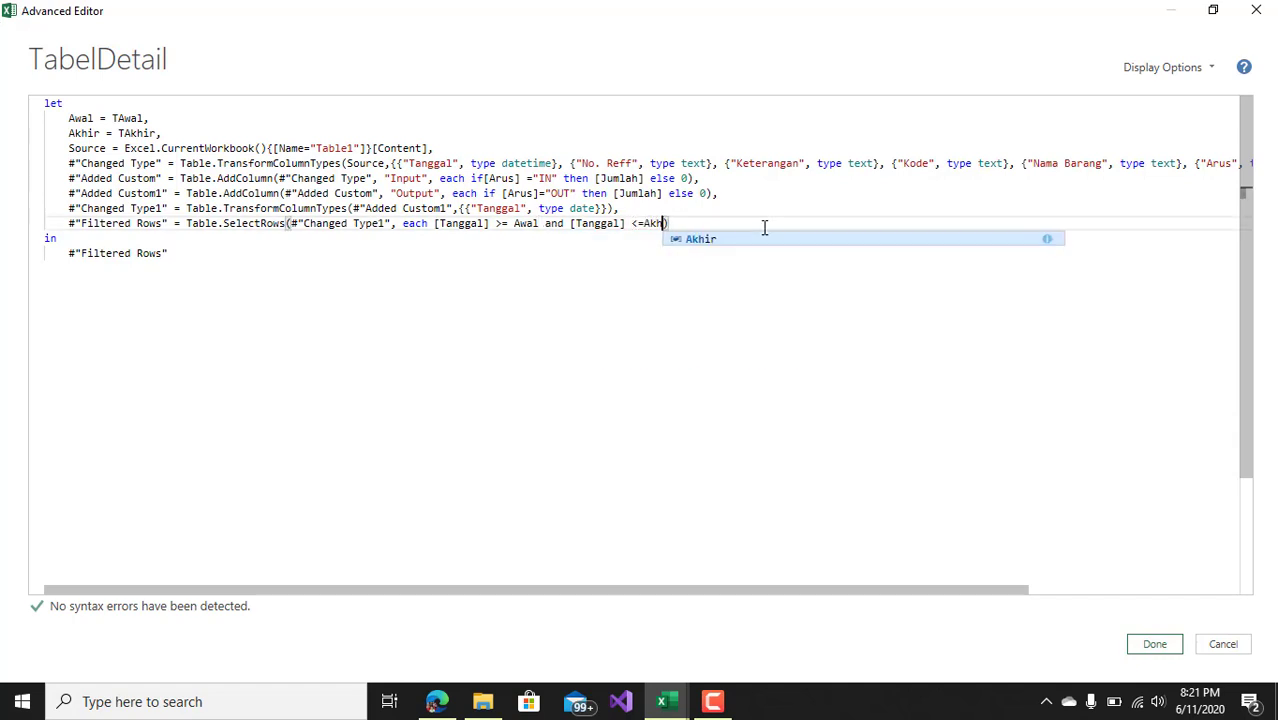
text(ir)
click(765, 315)
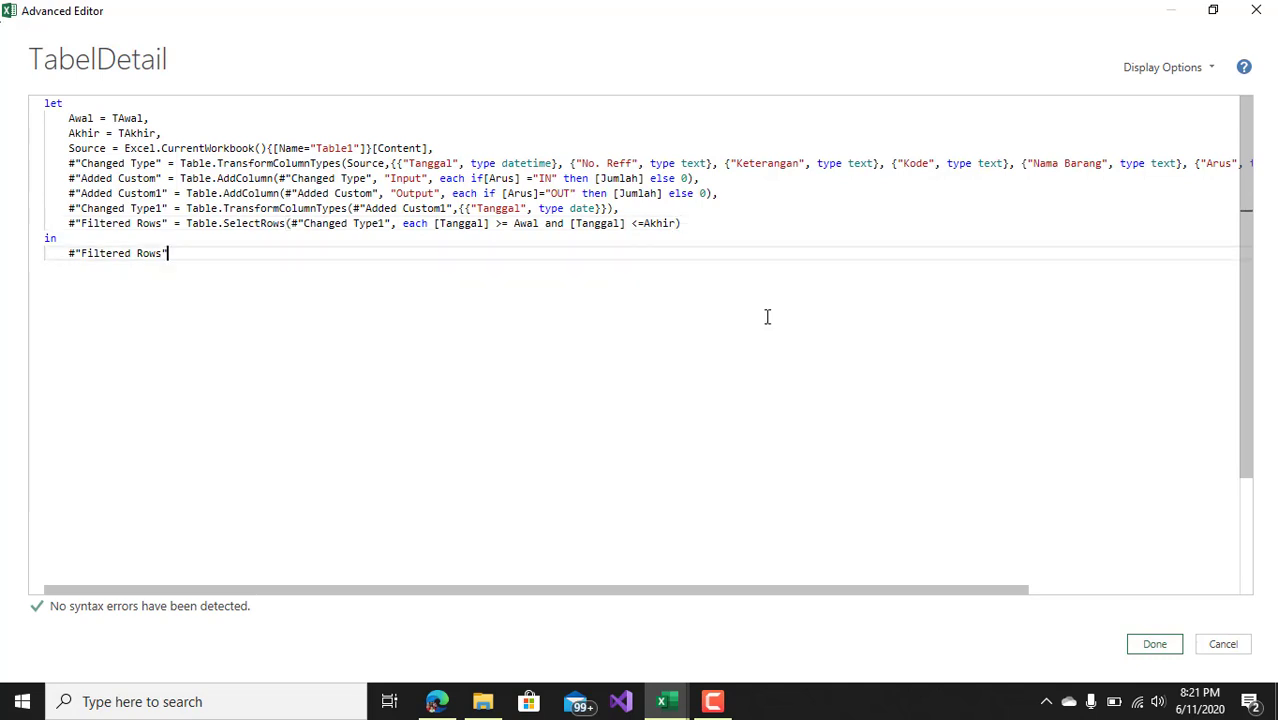
Step: Save the edited code and Close & Load TabelDetail as a connection-only query
click(1153, 644)
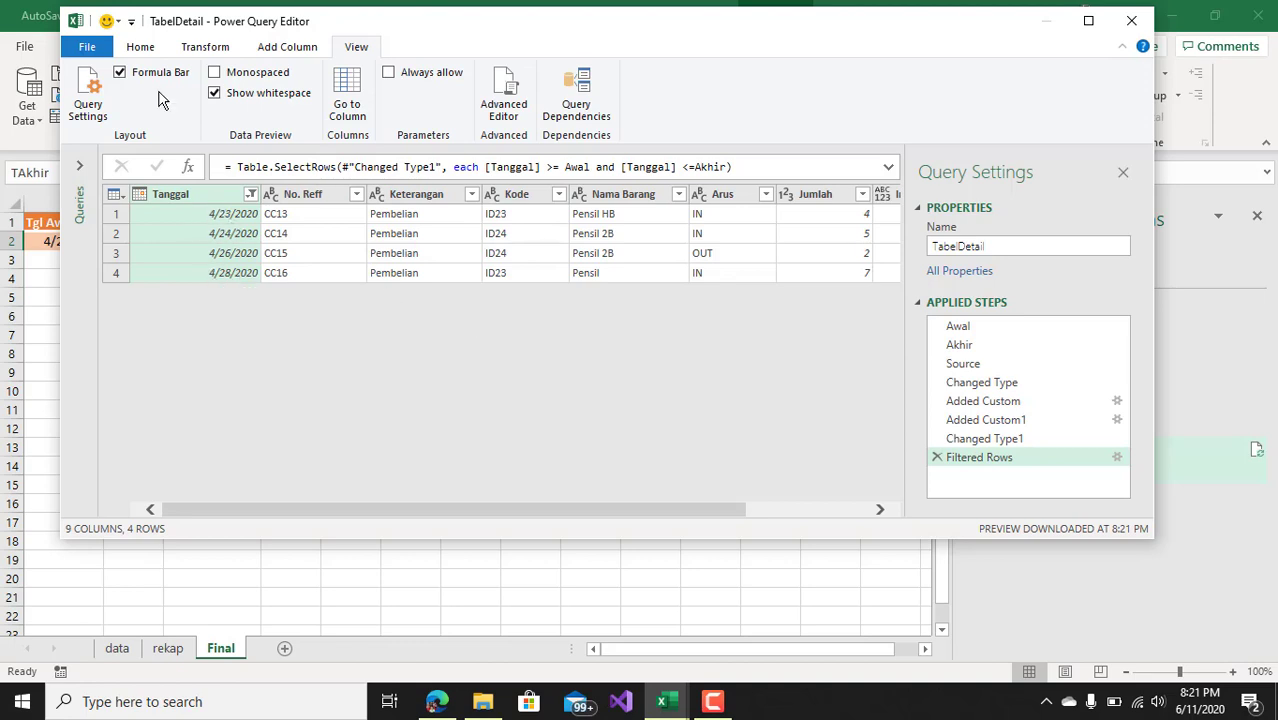
click(140, 47)
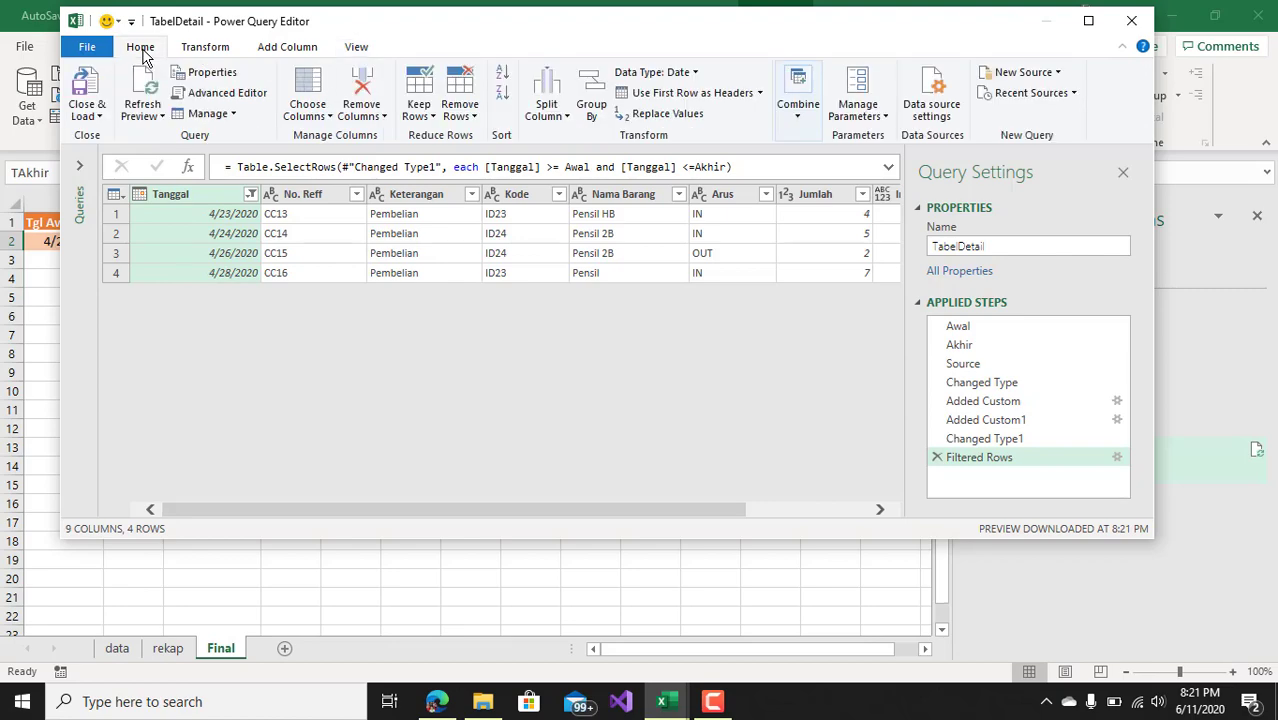
click(87, 114)
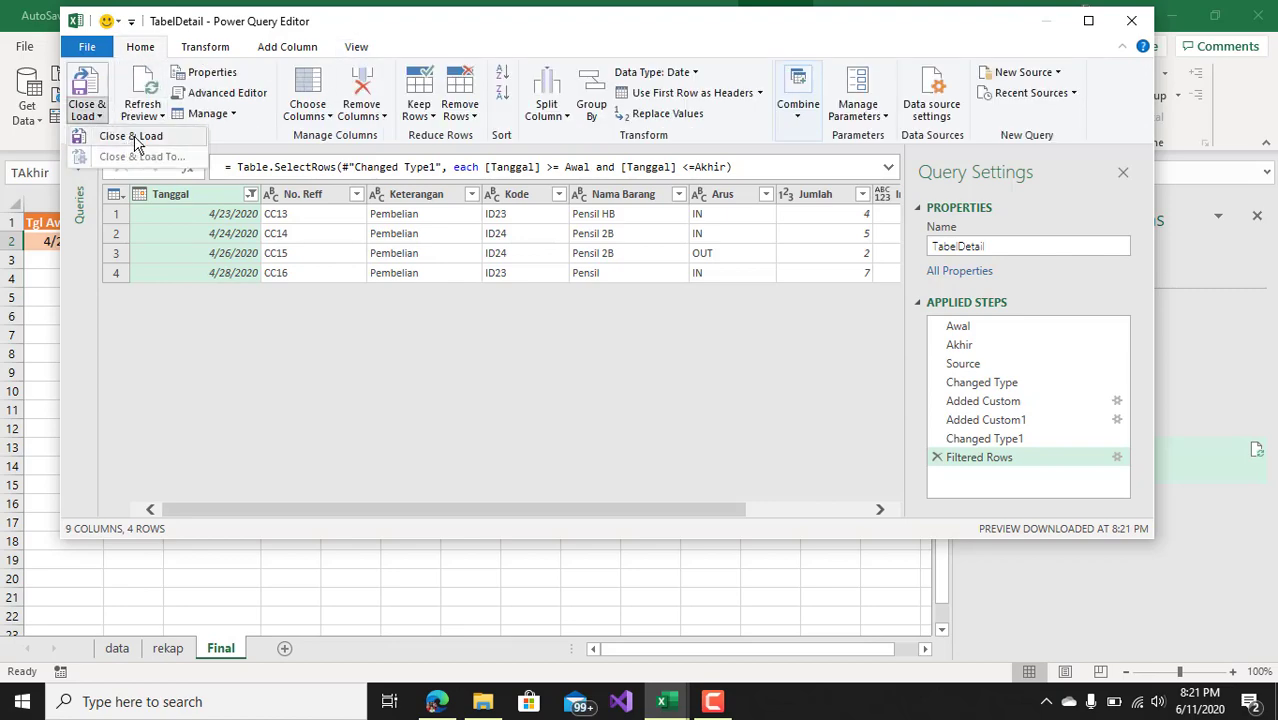
click(130, 136)
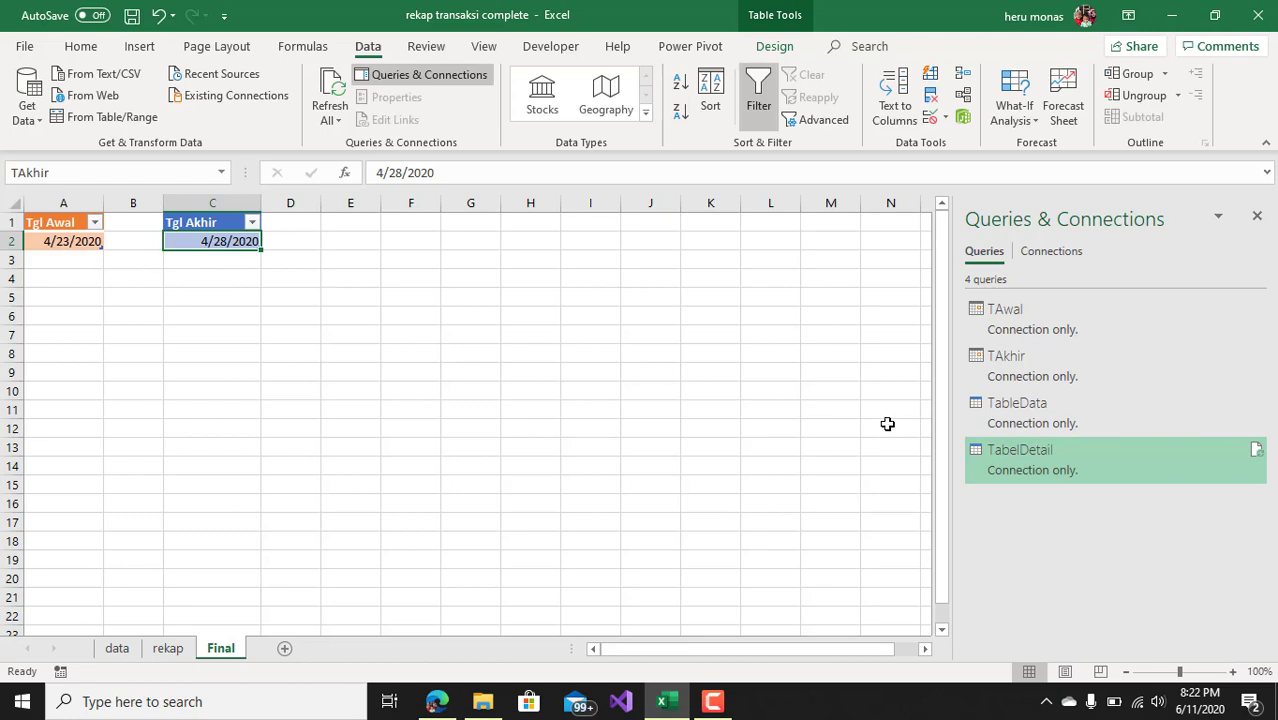
Step: Duplicate TabelDetail as TabelDetail (2) and view its M code in the Advanced Editor
right_click(1010, 458)
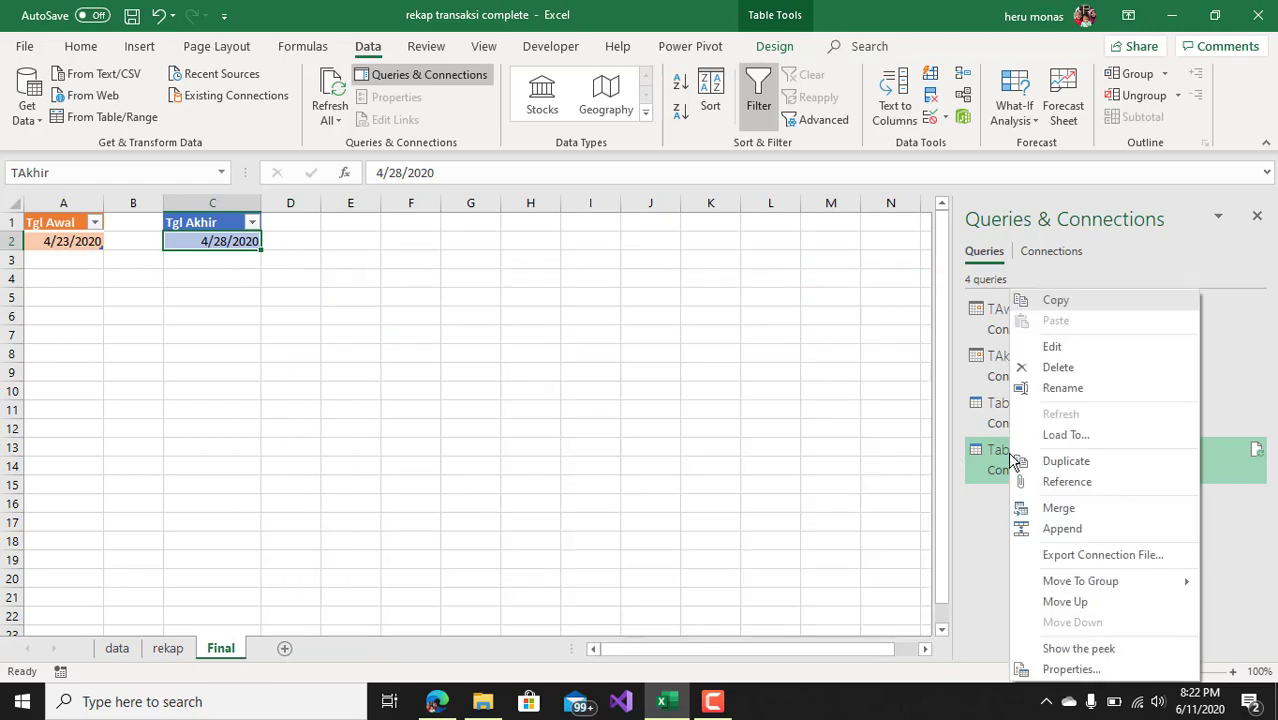
click(1060, 462)
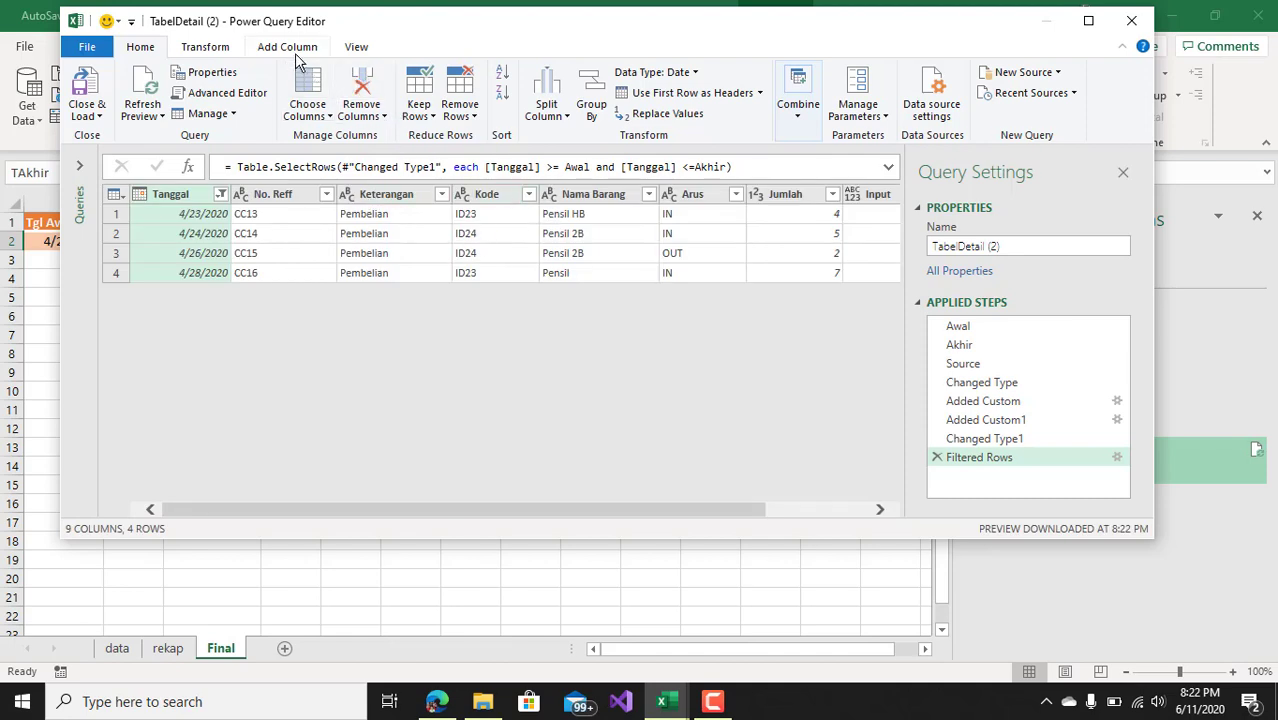
click(356, 50)
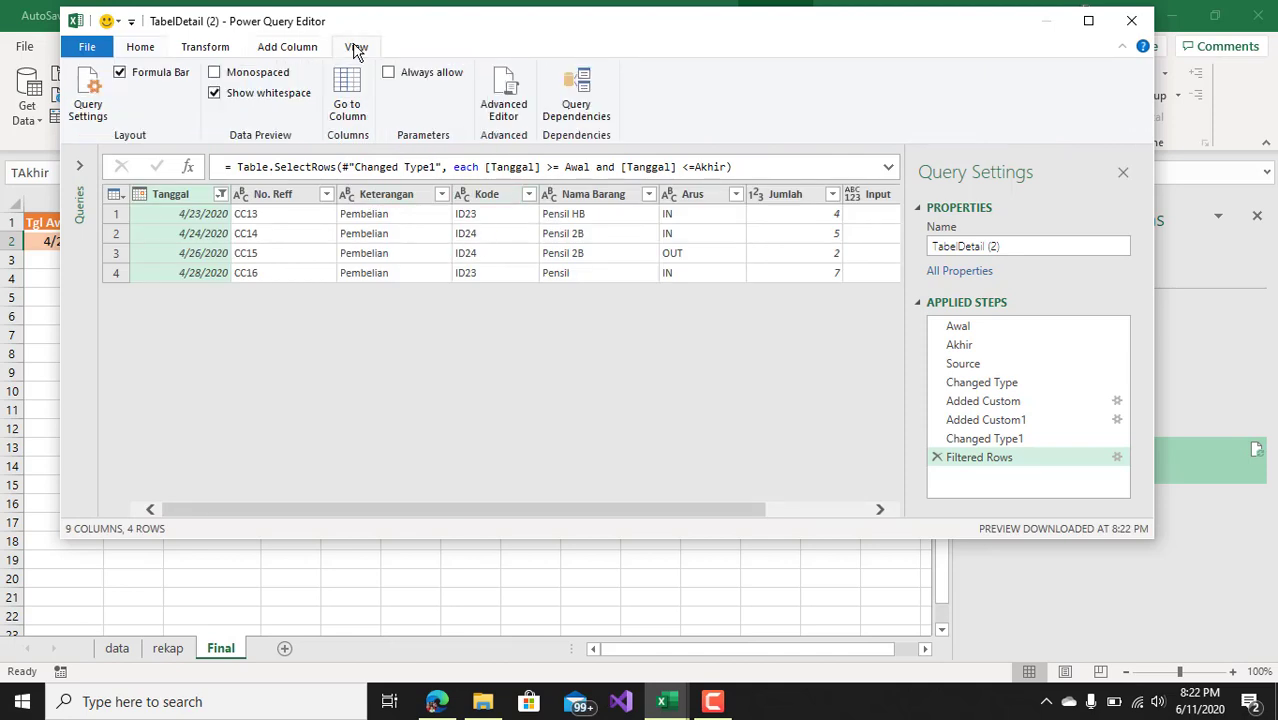
click(491, 100)
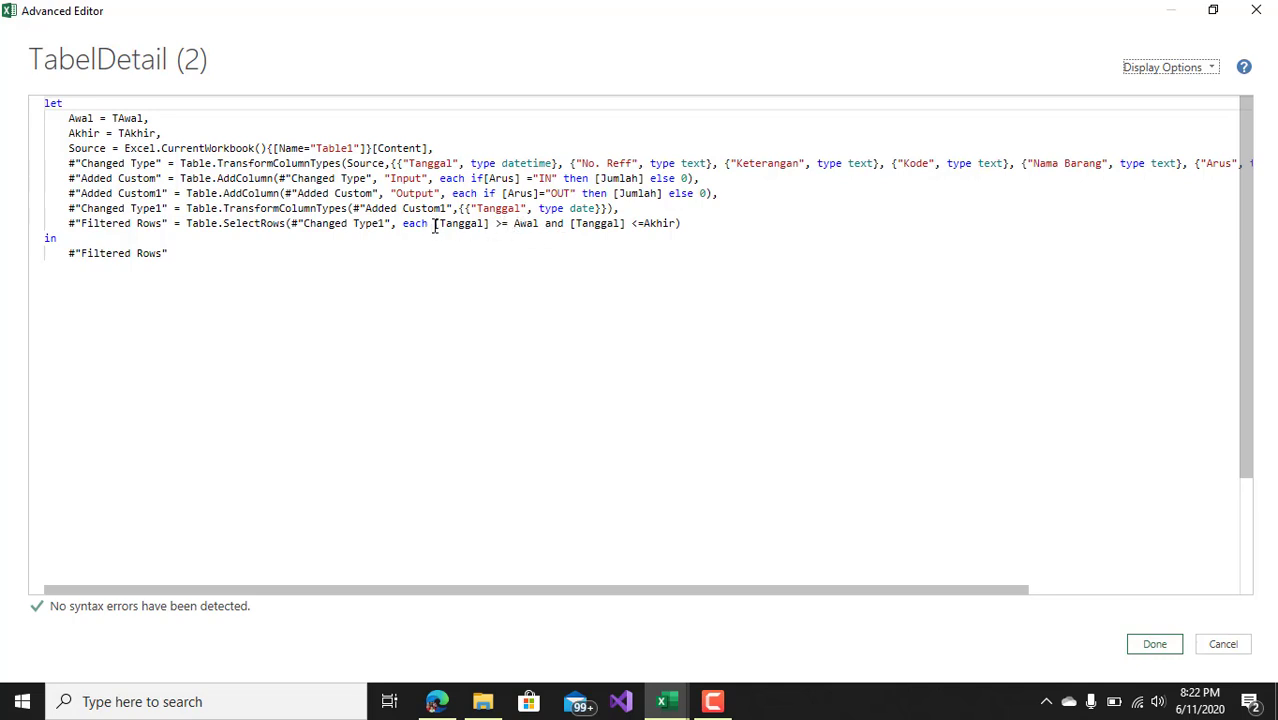
Step: Change TabelDetail (2)'s filter to [Tanggal] < Awal, leaving only the 4/20/2020 row
drag(435, 225, 565, 225)
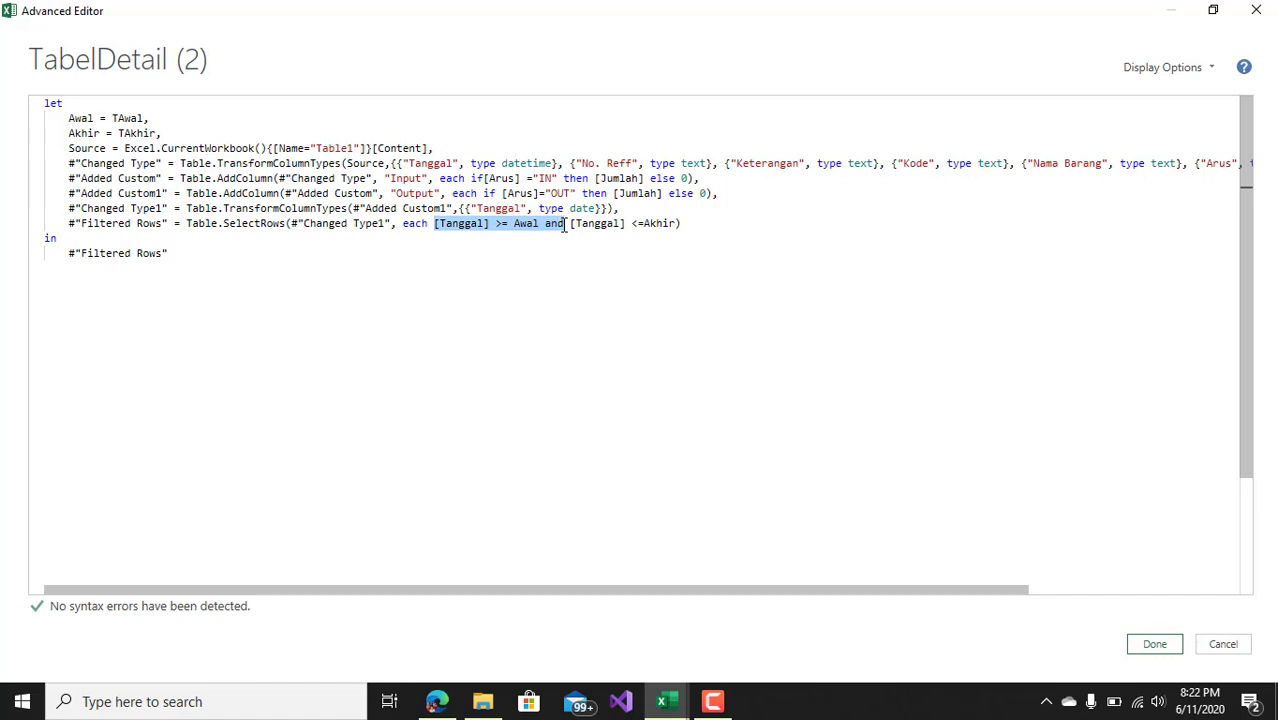
key(BackSpace)
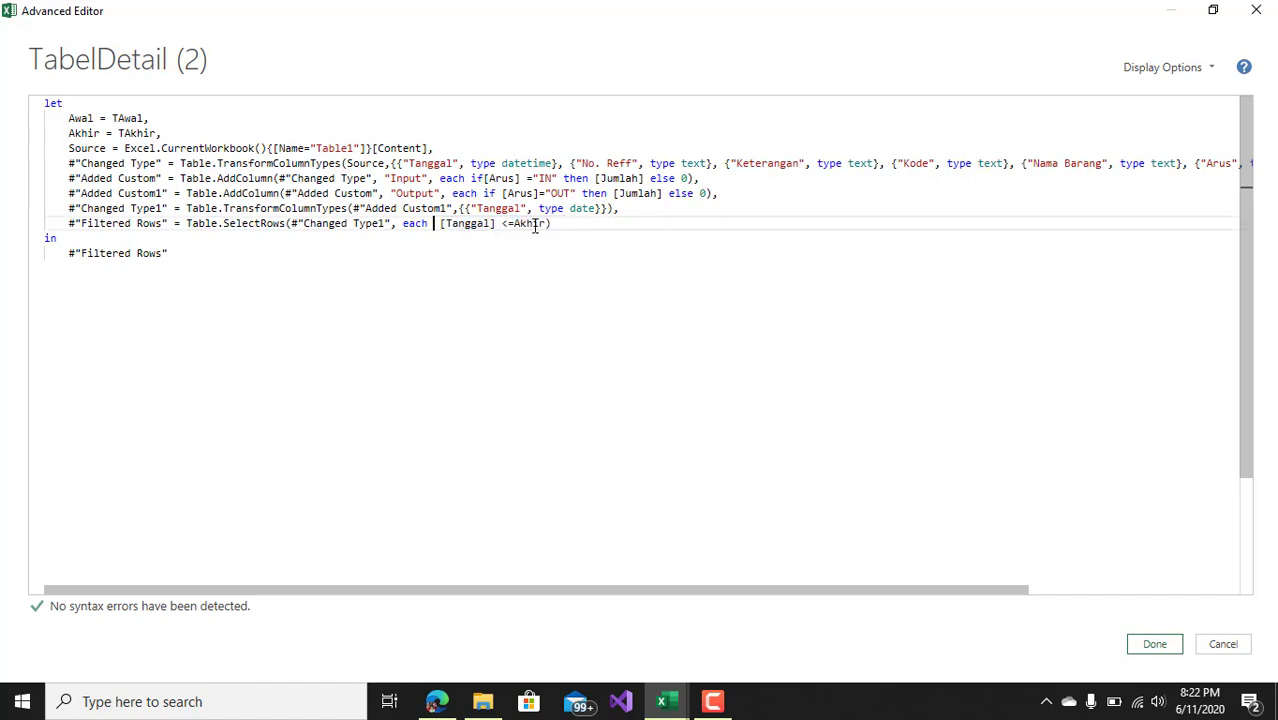
double_click(535, 225)
text(A)
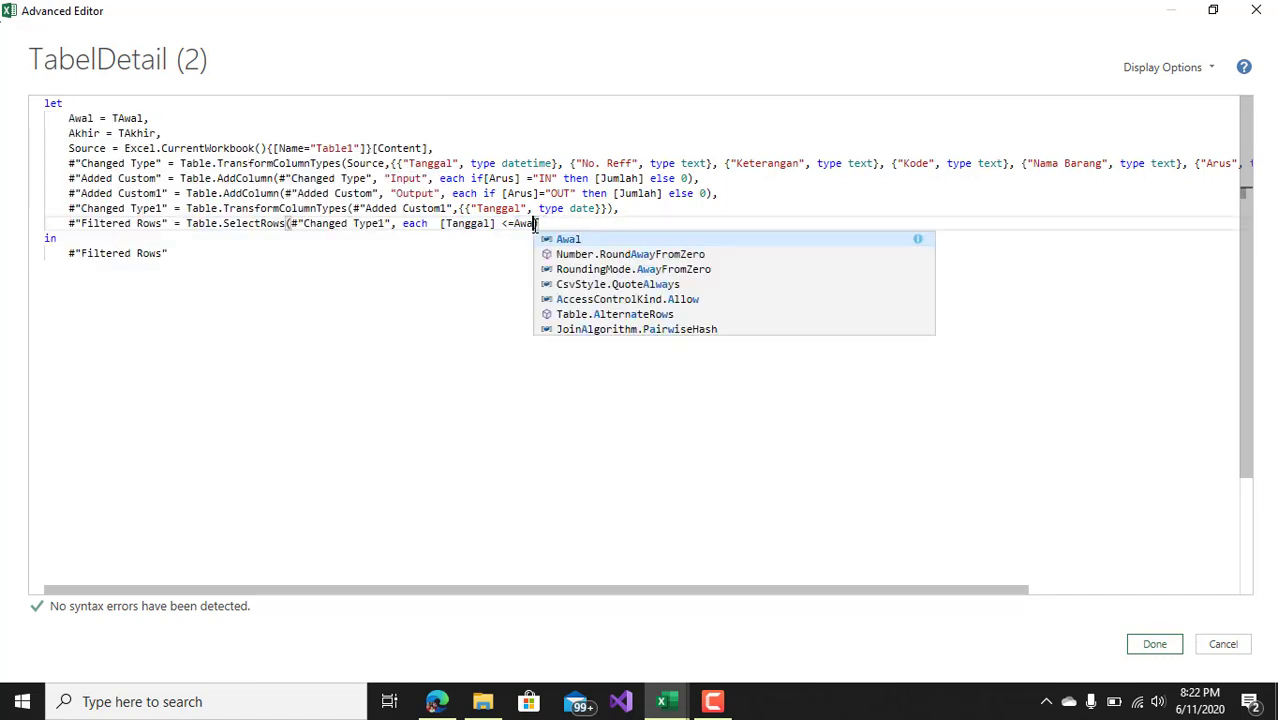
text(wal)
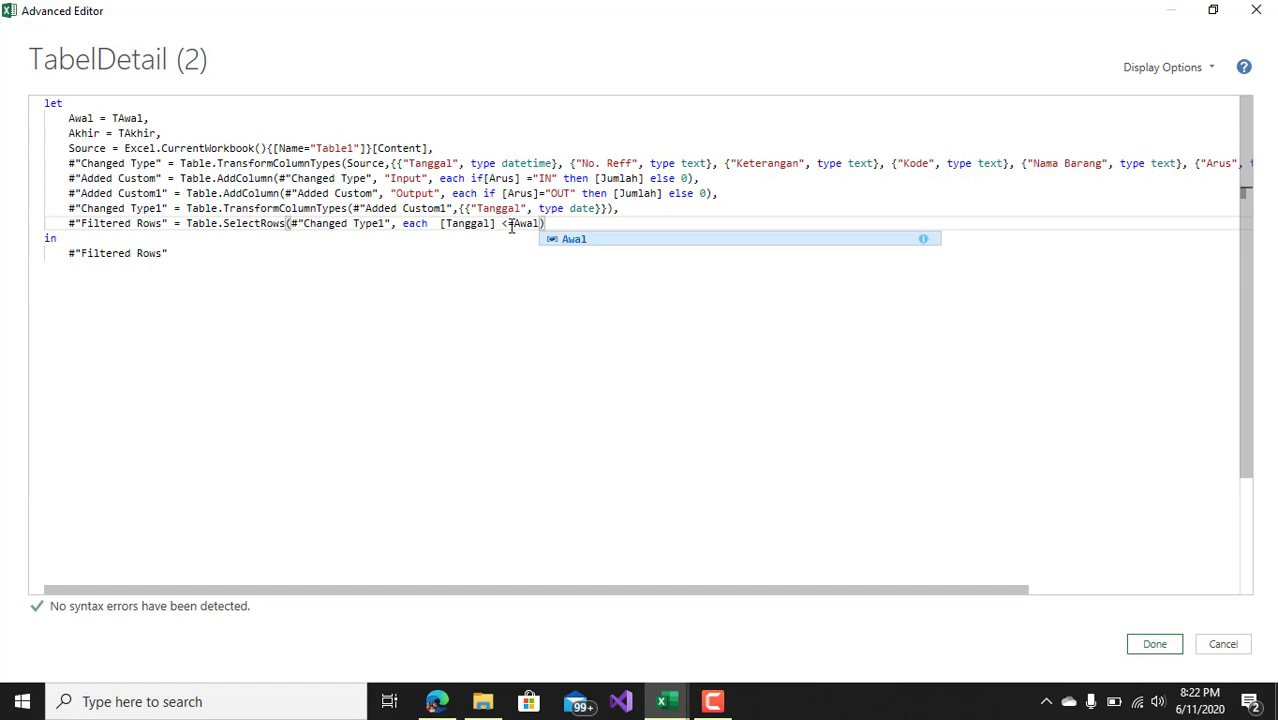
key(Escape)
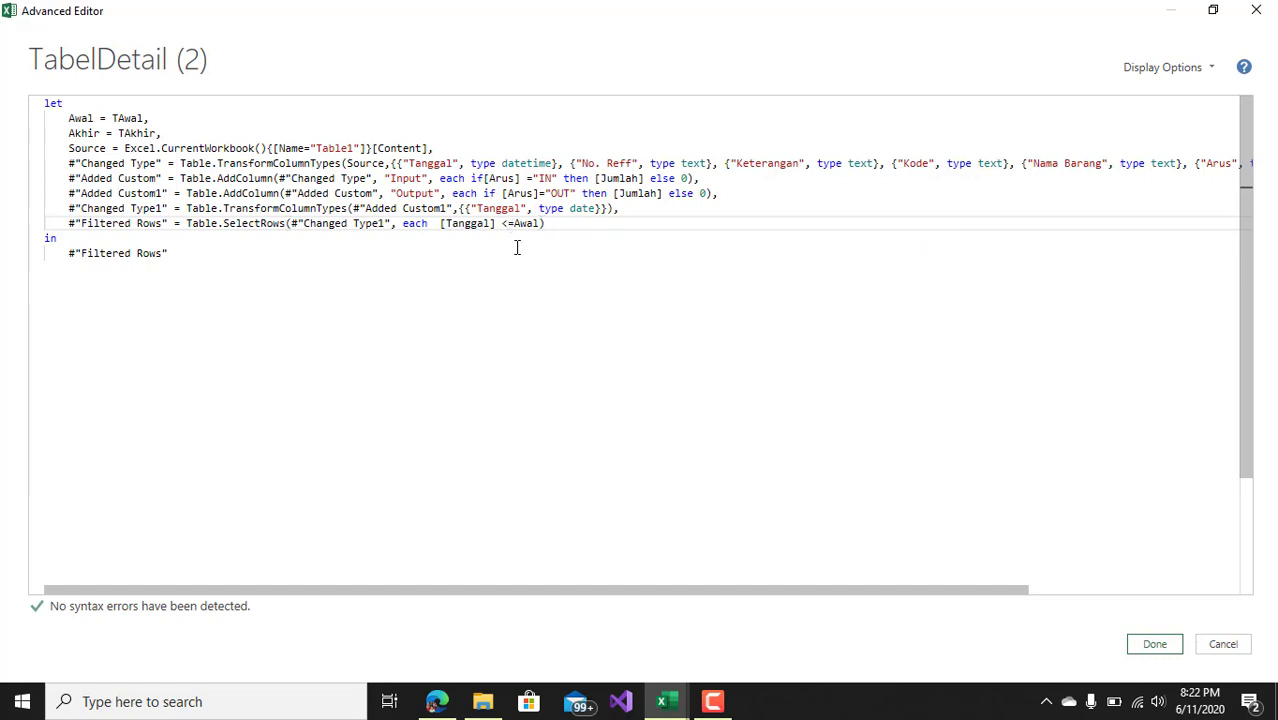
key(BackSpace)
click(1148, 644)
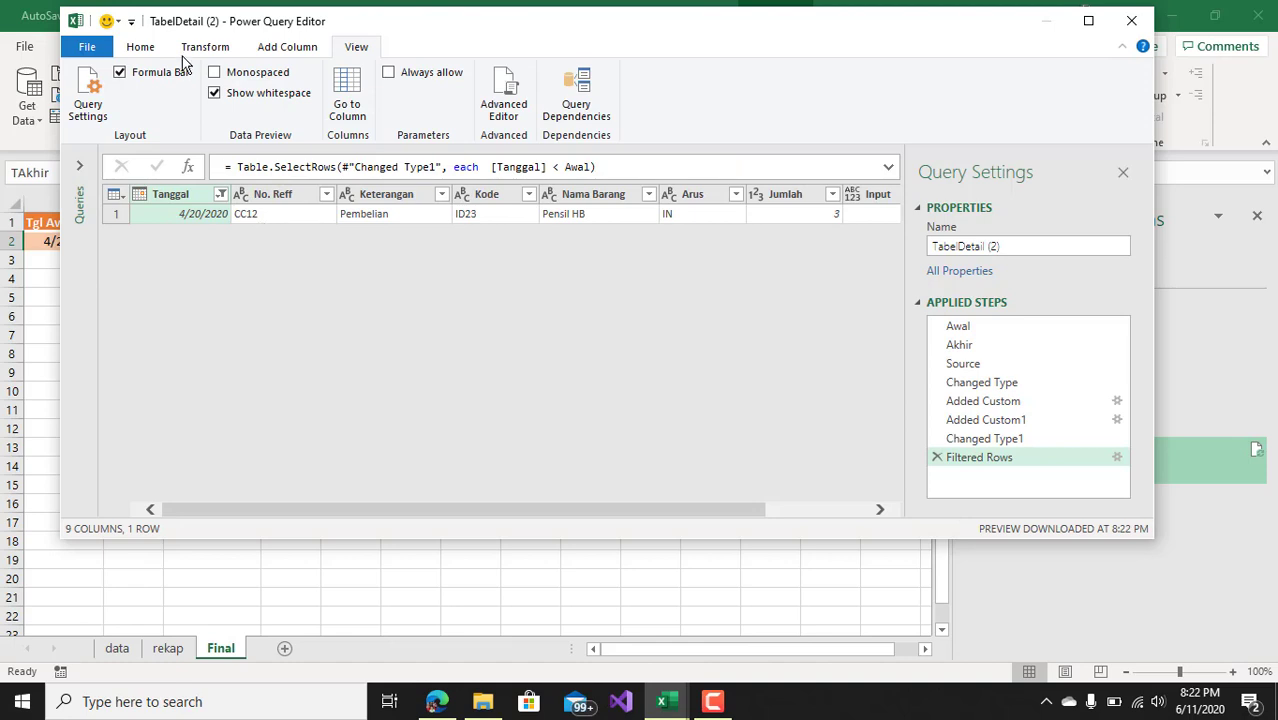
Step: Add a custom column named Helper with the formula "Helper" to TabelDetail (2)
drag(277, 26, 455, 4)
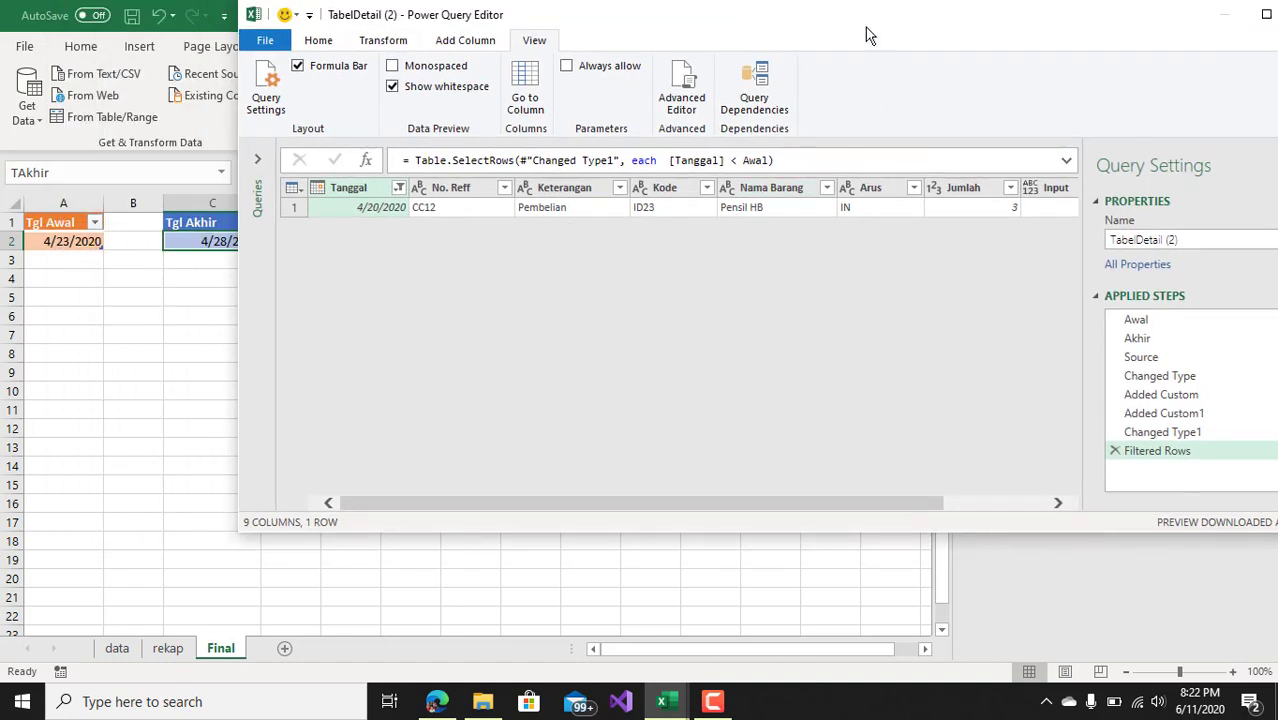
drag(868, 36, 711, 43)
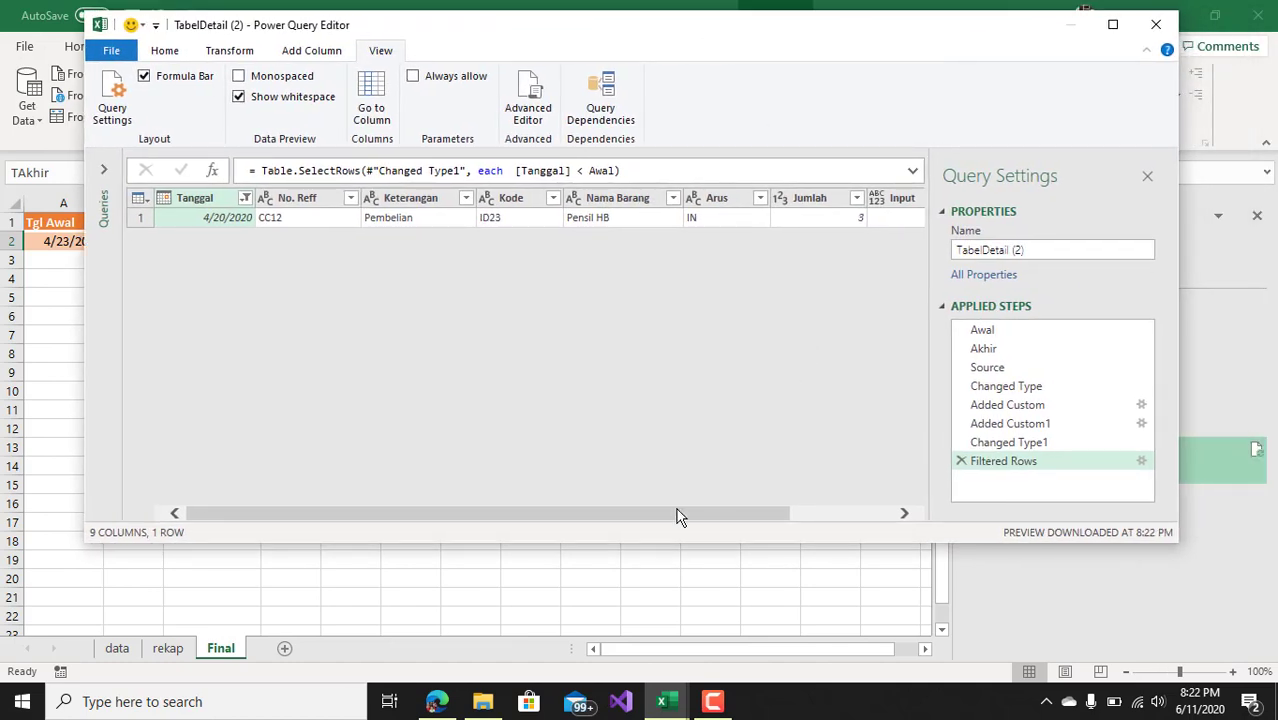
drag(676, 516, 780, 516)
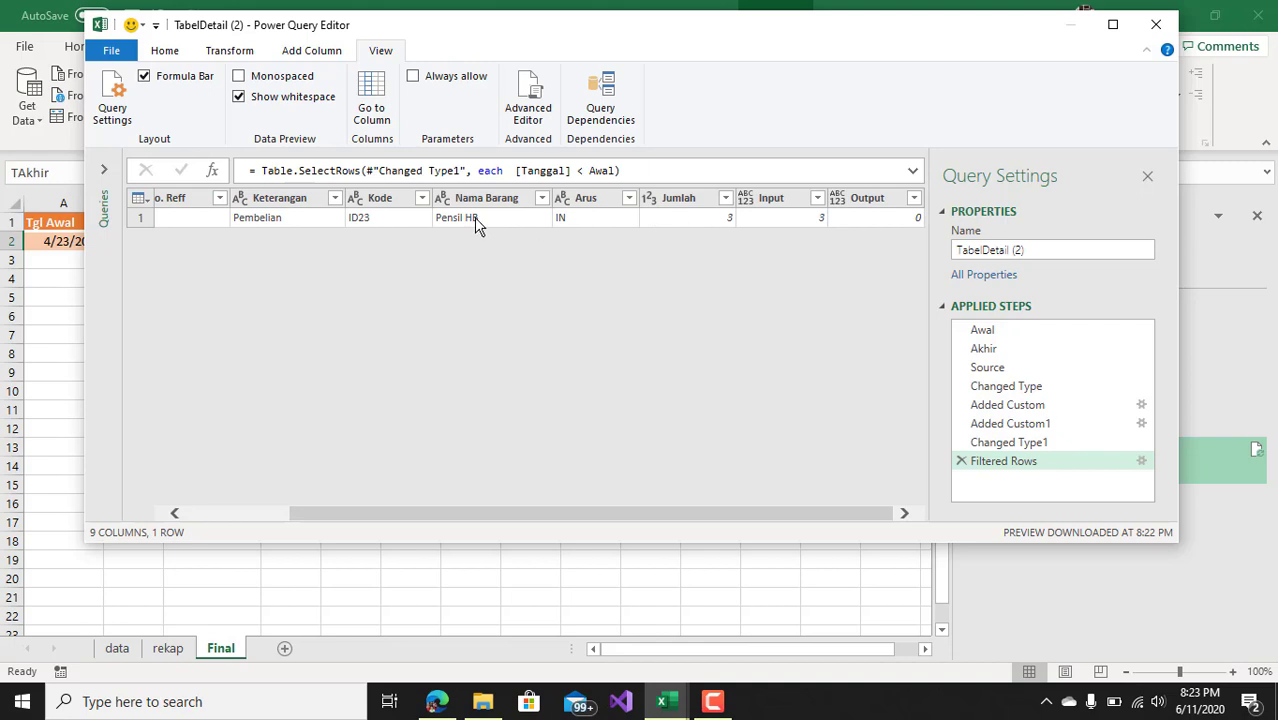
click(306, 51)
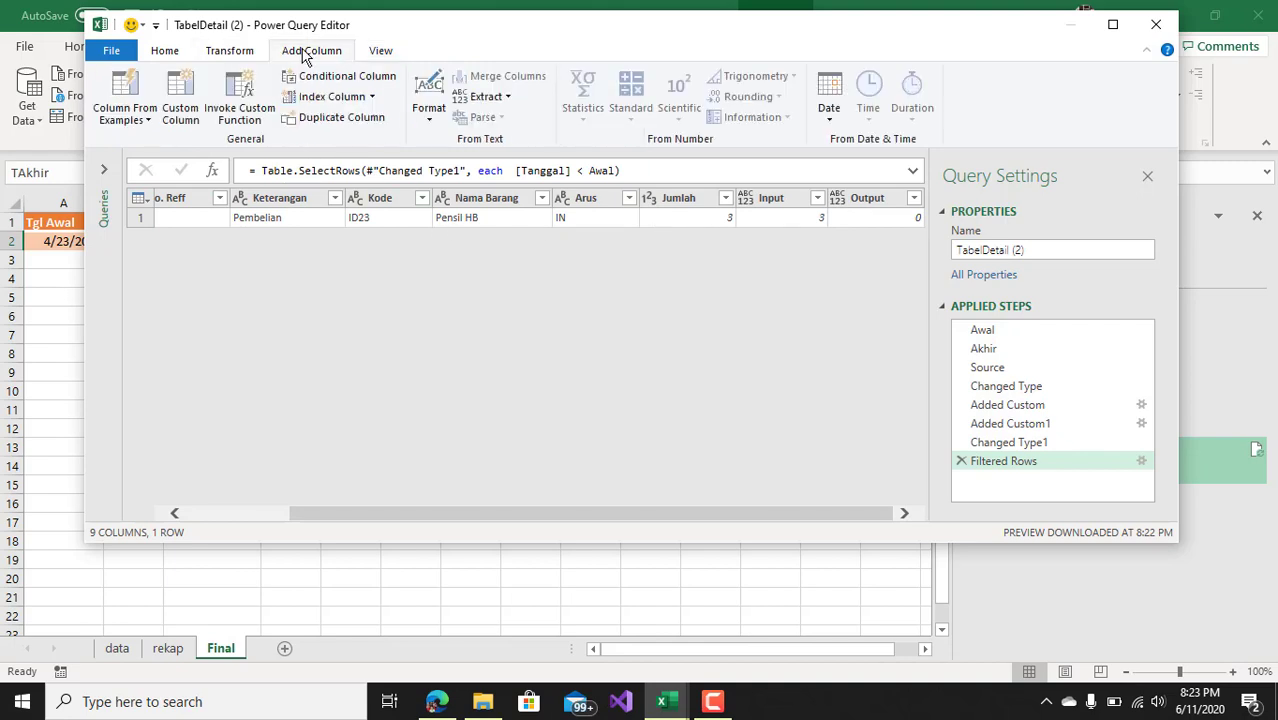
click(182, 105)
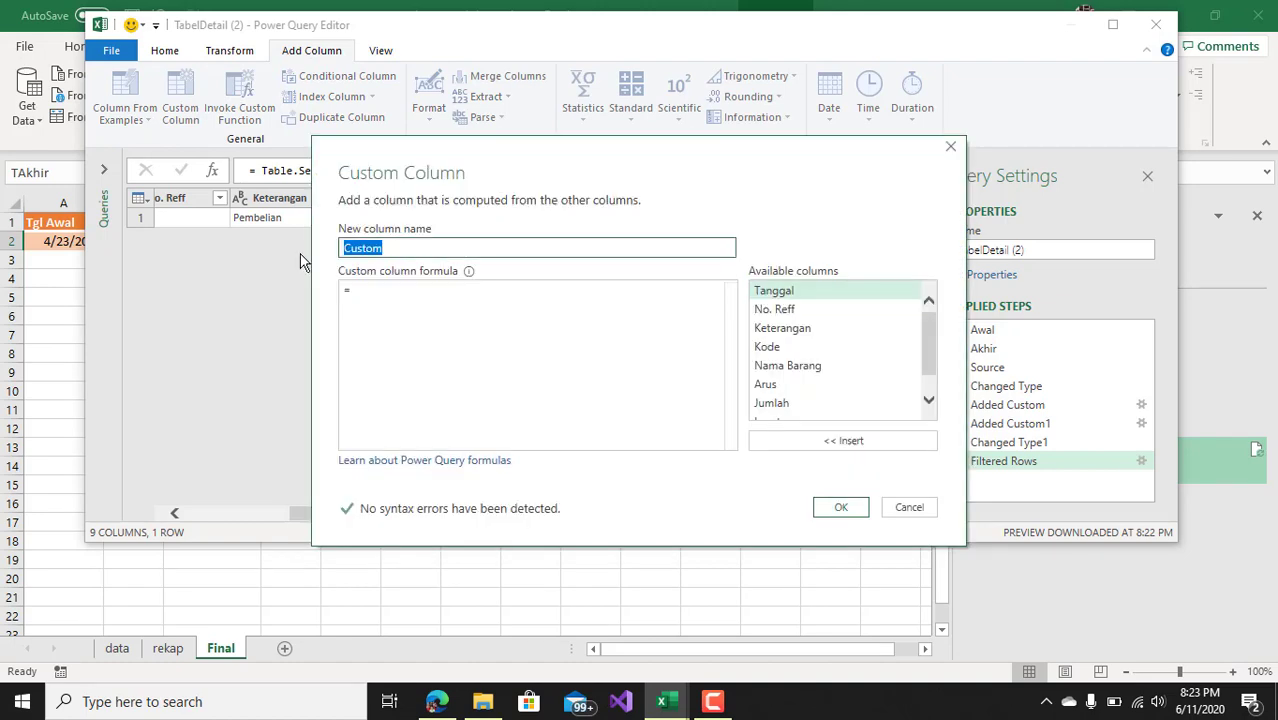
text(Helper)
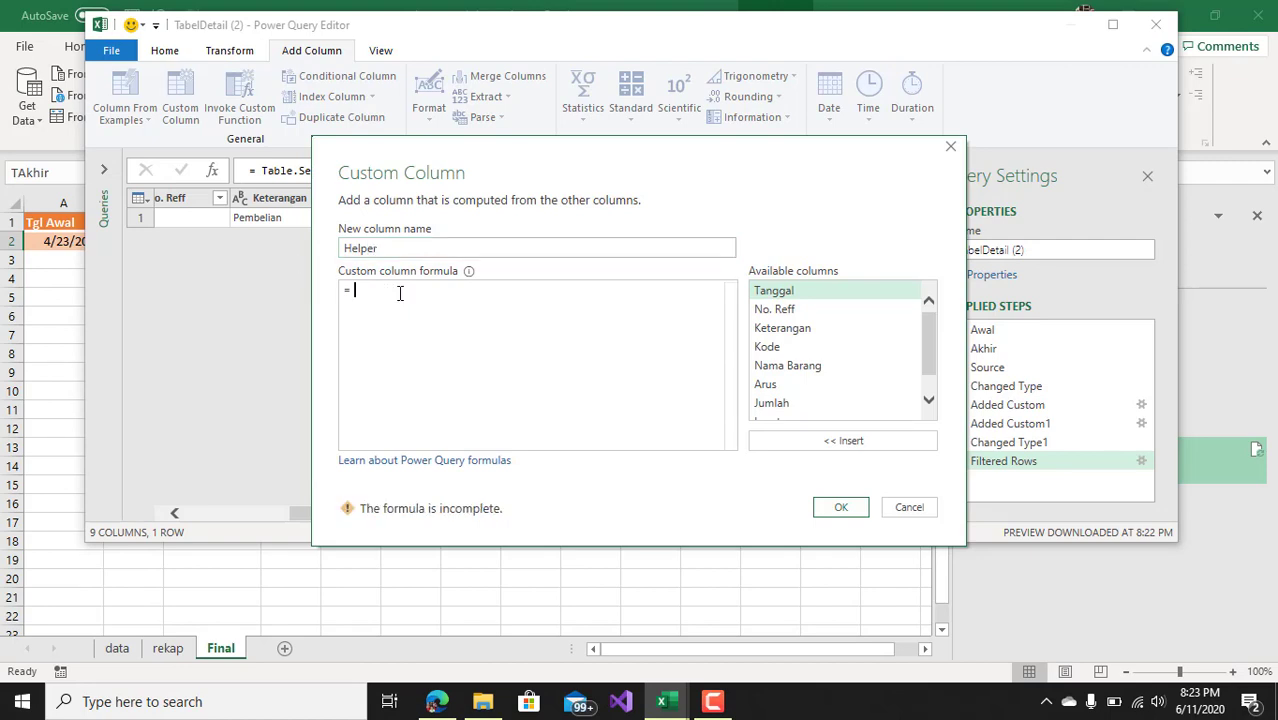
text("H)
text(elper)
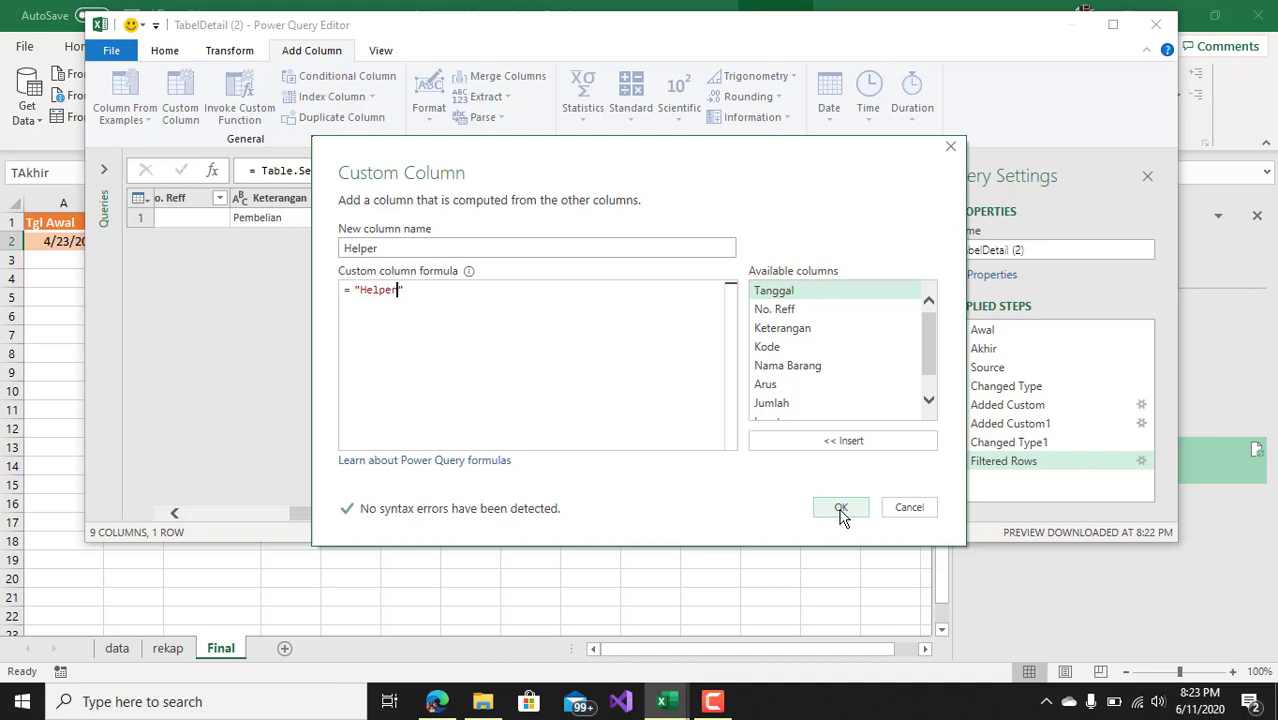
click(841, 509)
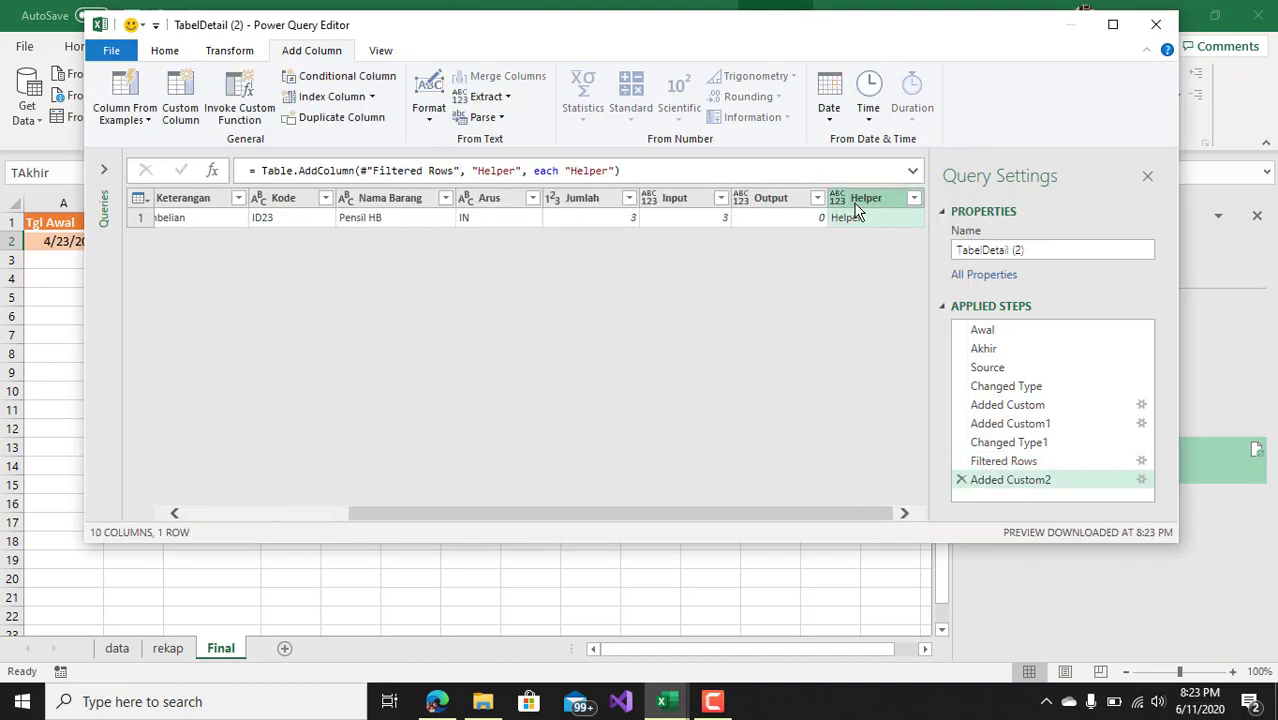
Step: Start an advanced Group By on Helper with an IN column summing Input
click(170, 50)
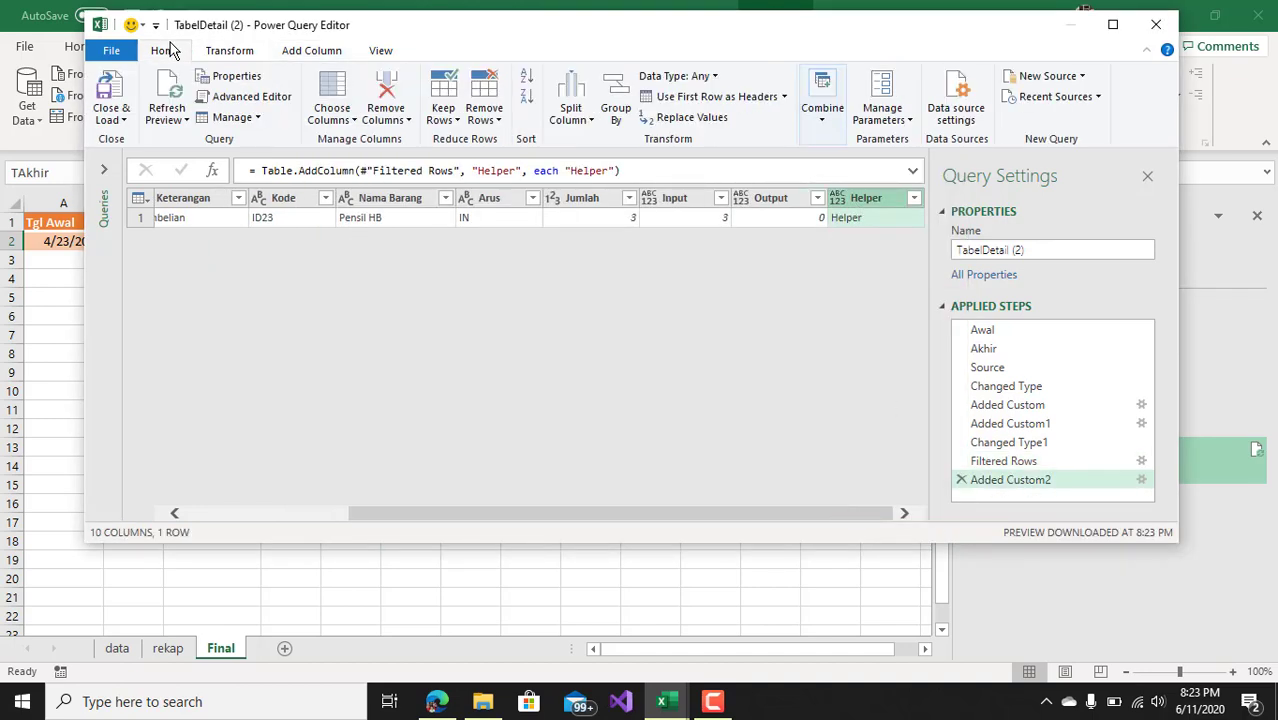
click(614, 100)
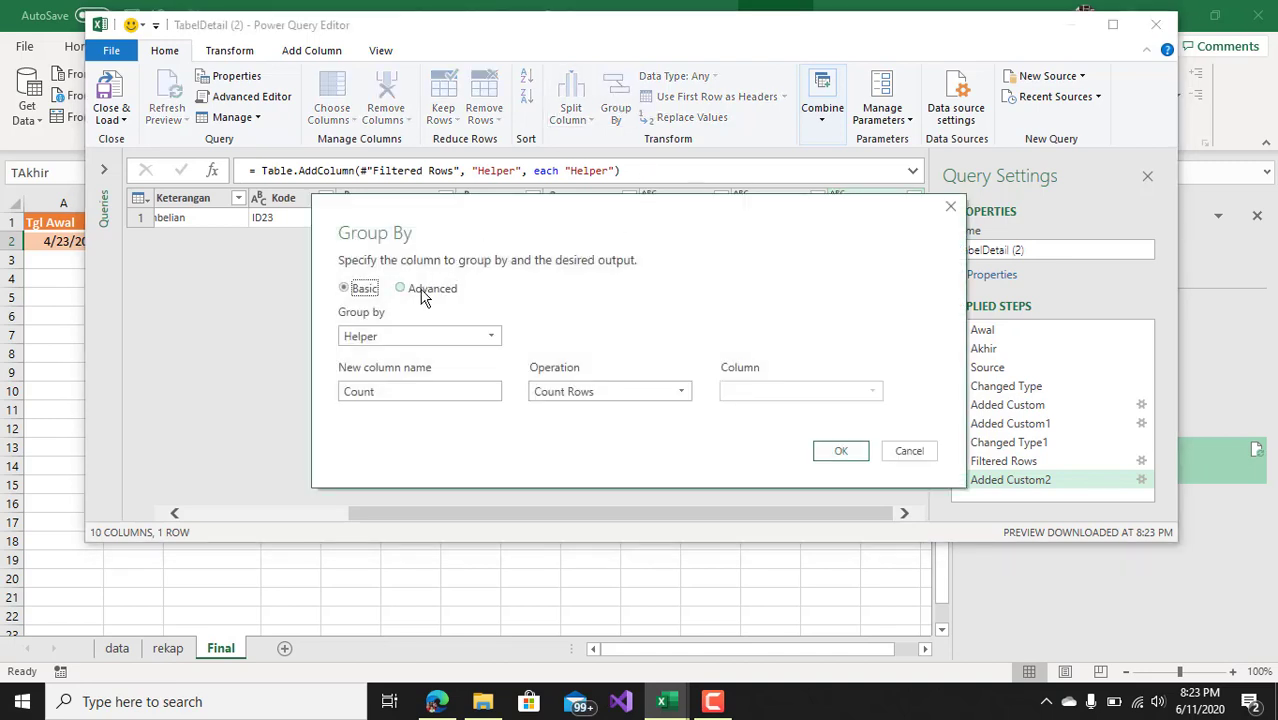
click(421, 290)
click(430, 338)
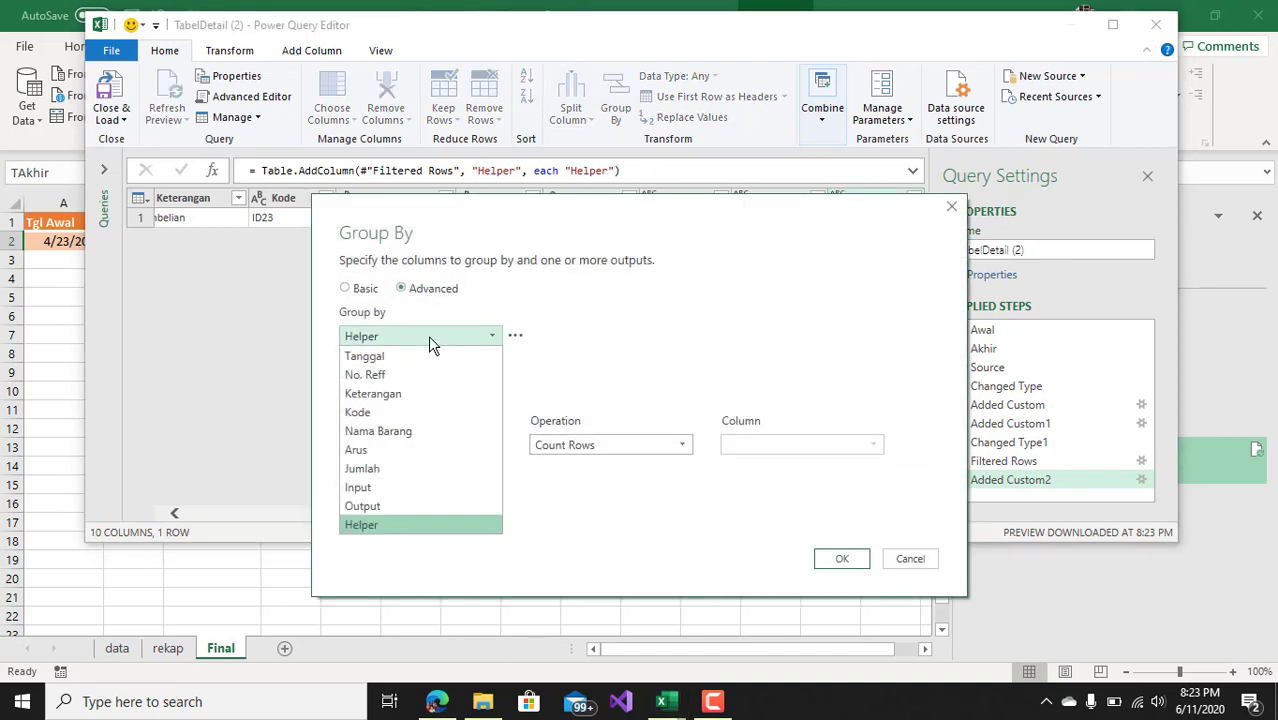
click(429, 344)
click(455, 450)
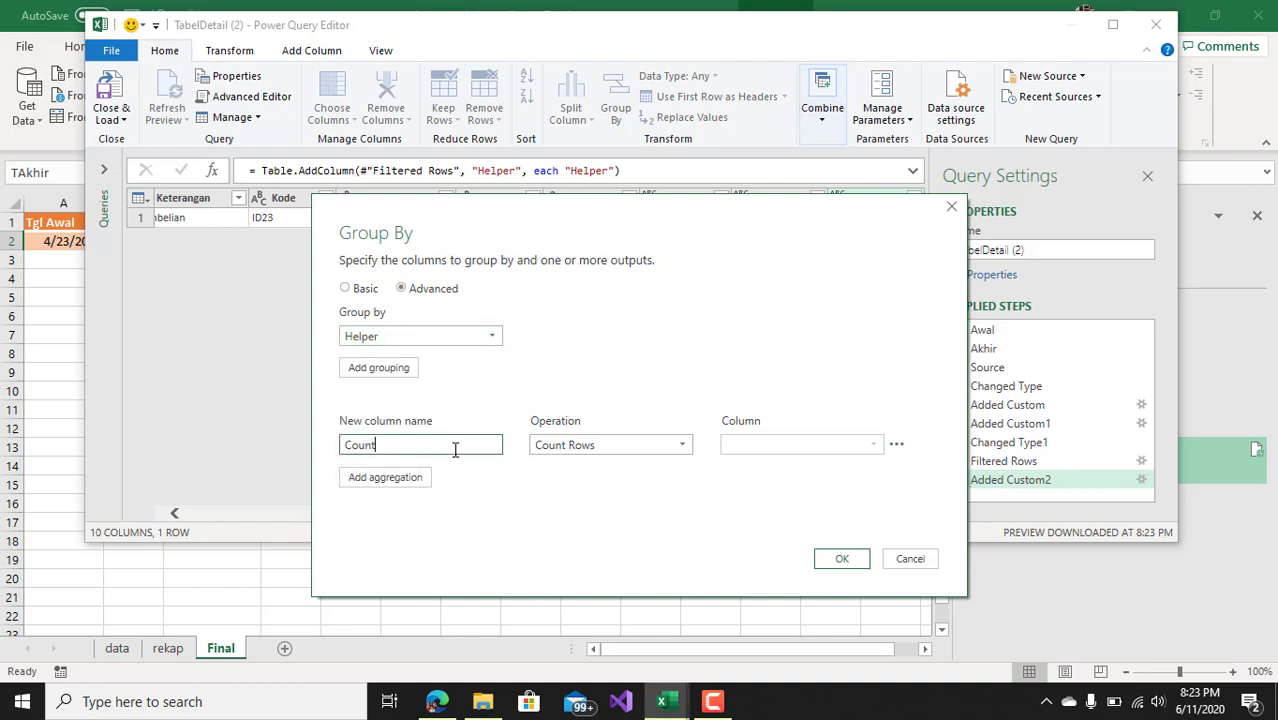
double_click(455, 450)
text(IN)
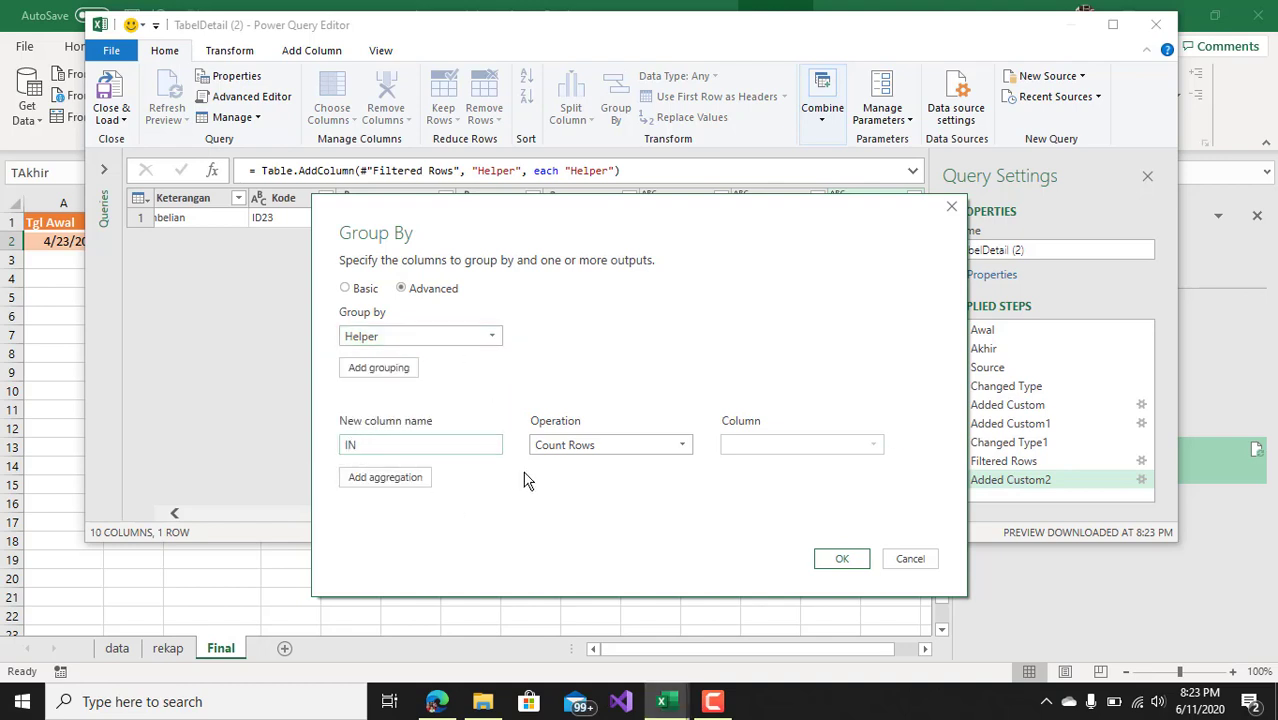
click(634, 445)
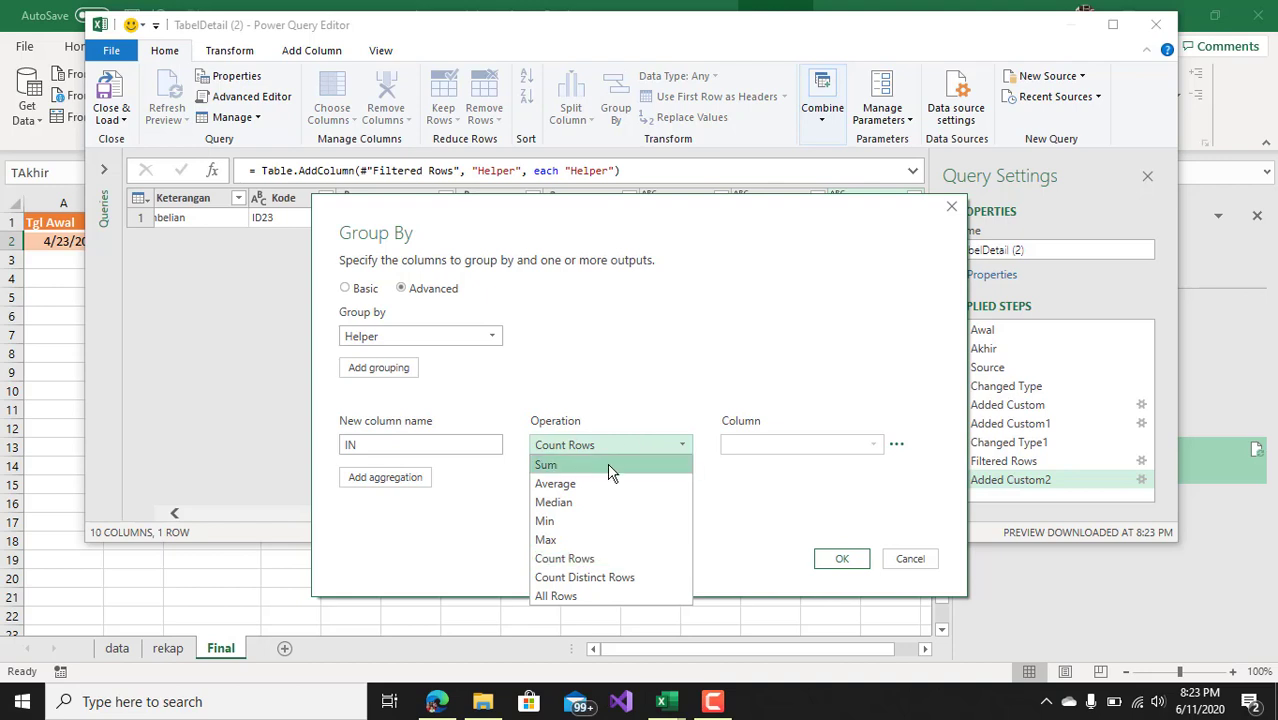
click(610, 467)
click(785, 445)
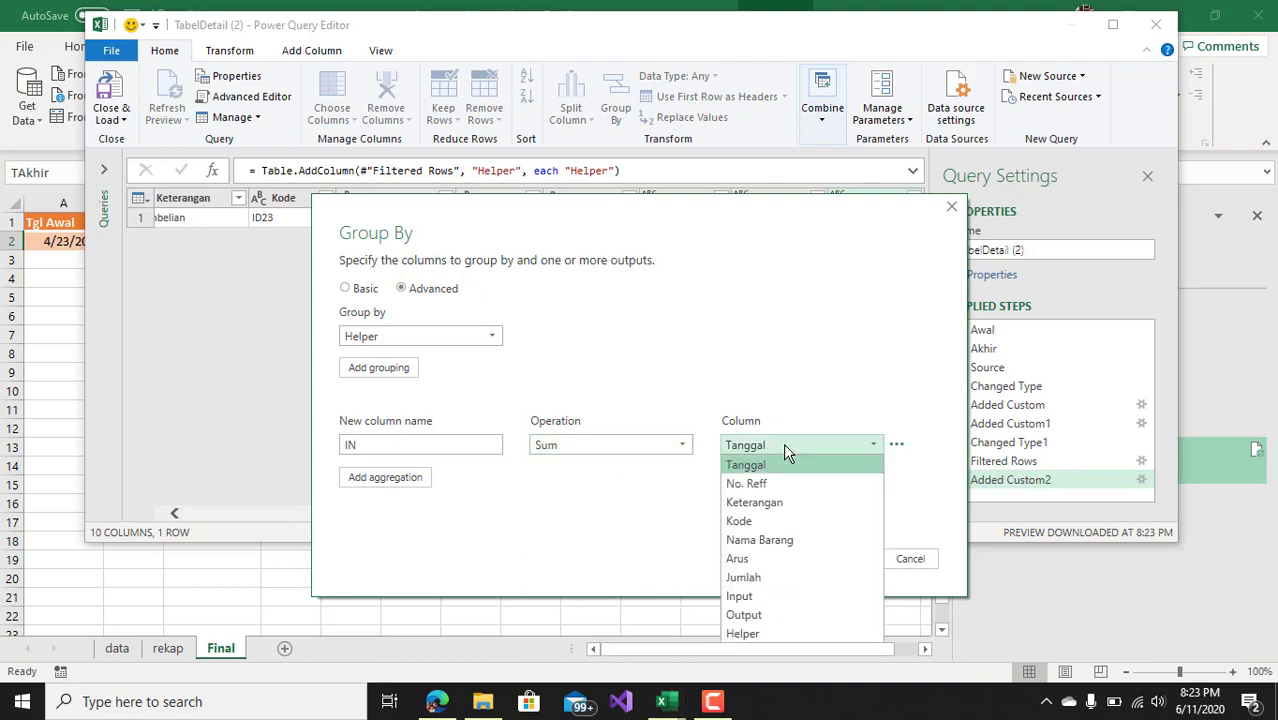
click(760, 595)
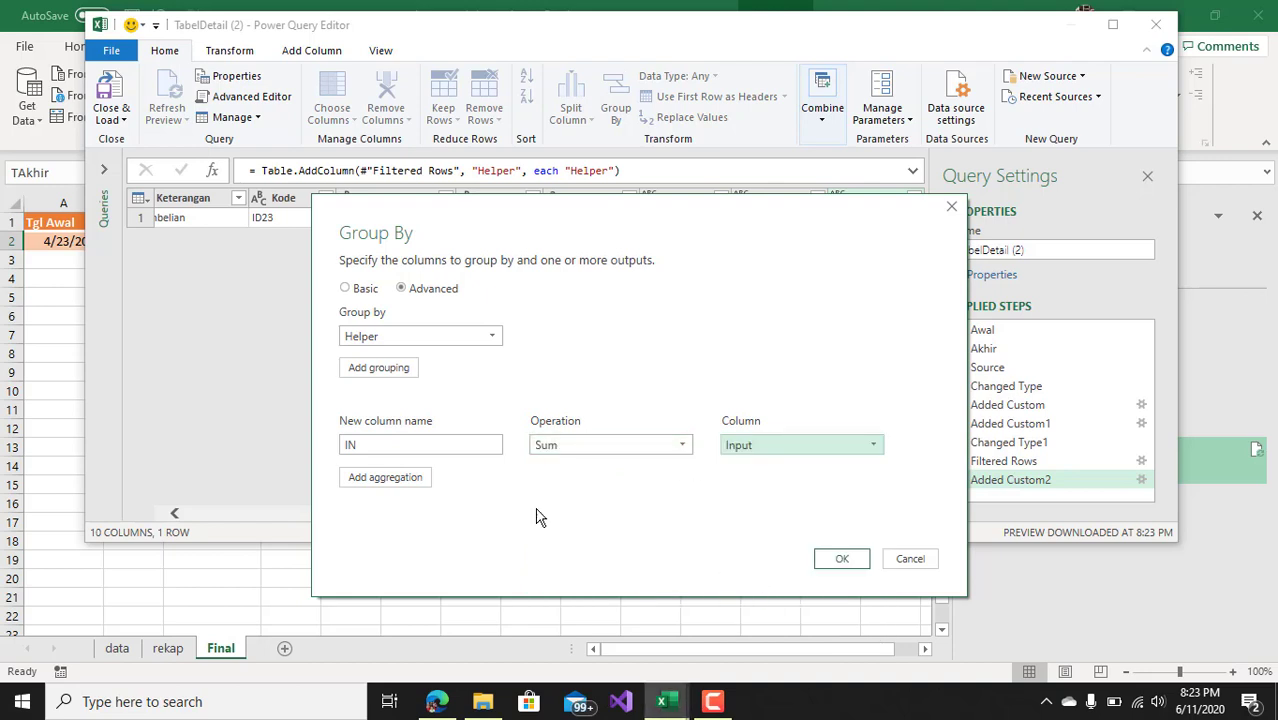
Step: Add an OUT aggregation summing Output and apply the grouping
click(404, 479)
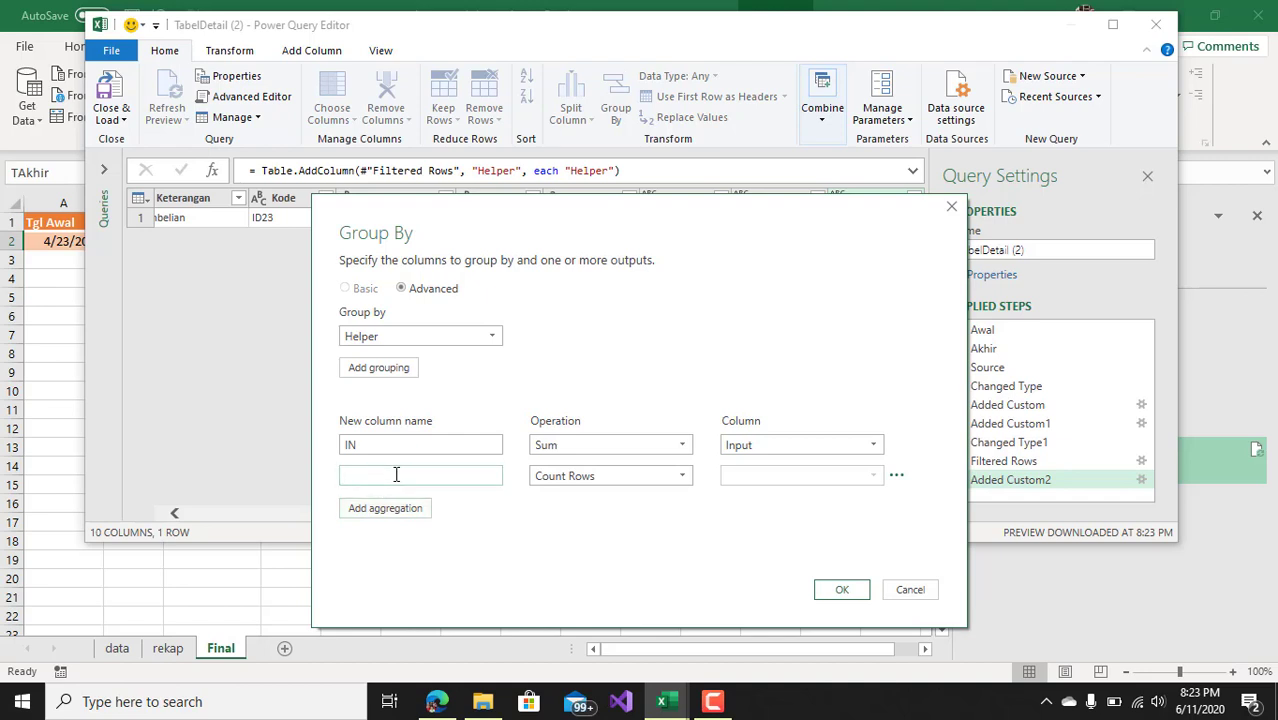
text(OUT)
click(545, 476)
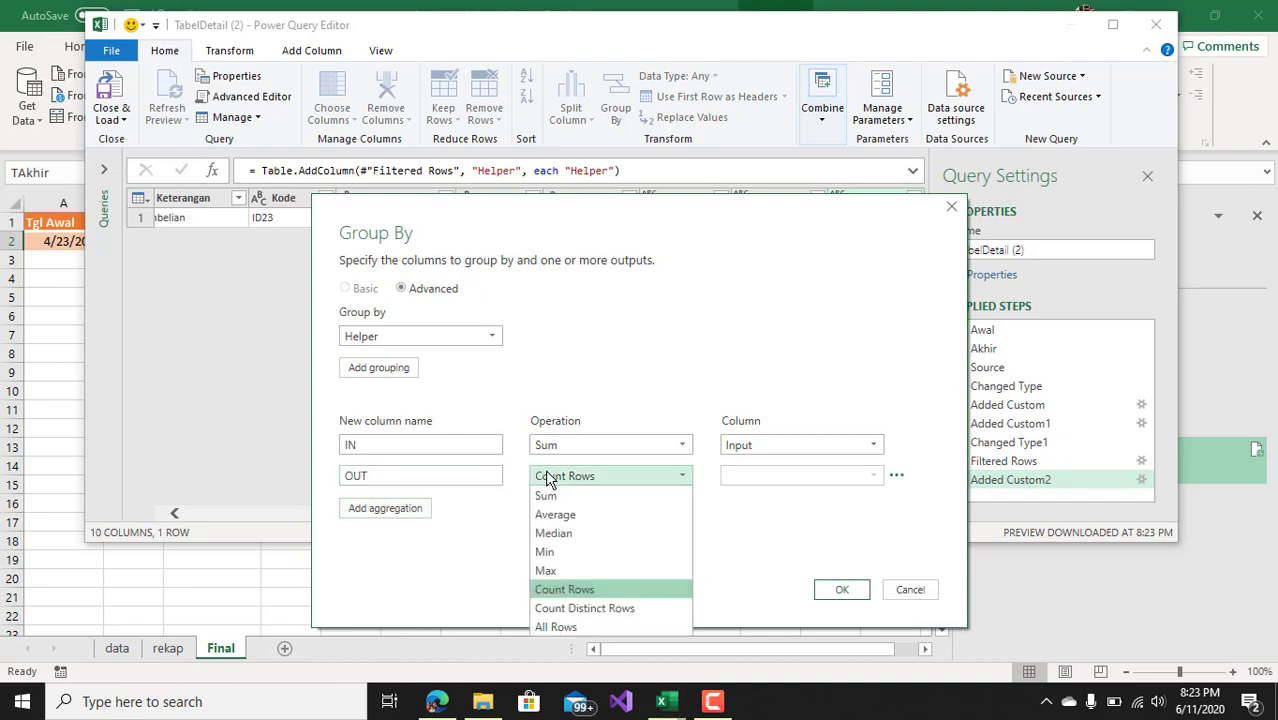
click(545, 491)
click(779, 477)
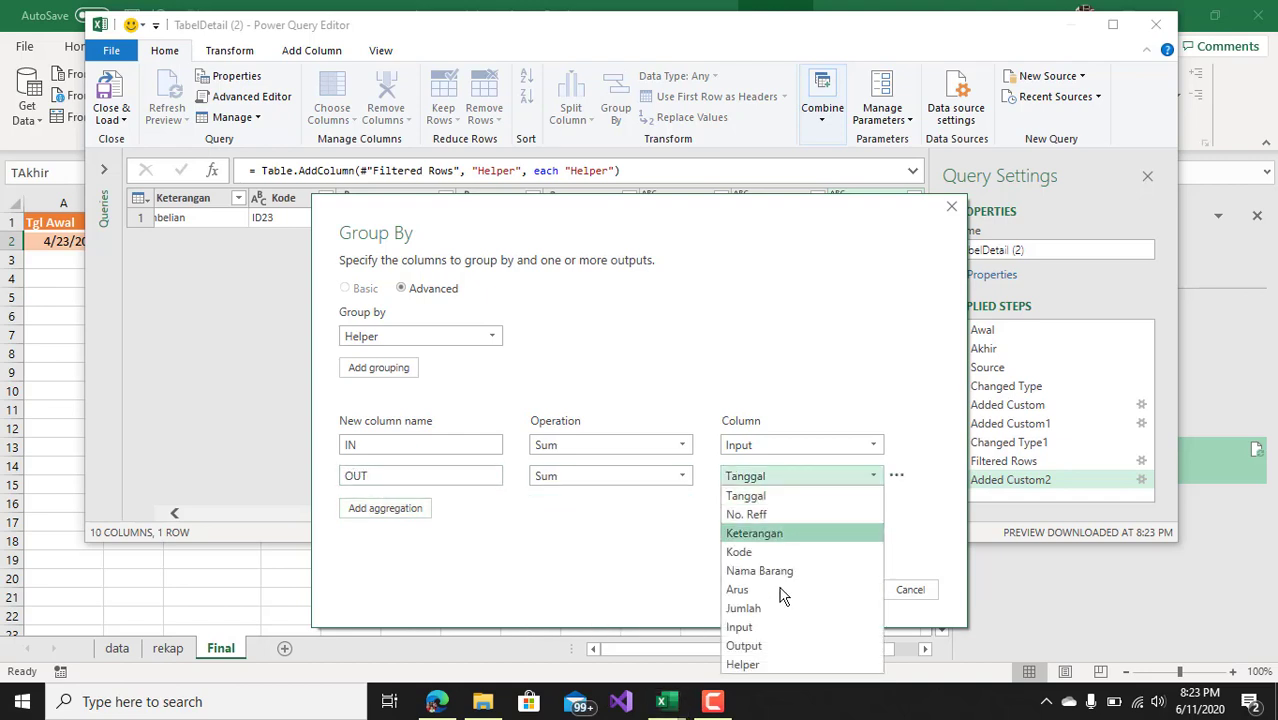
click(781, 650)
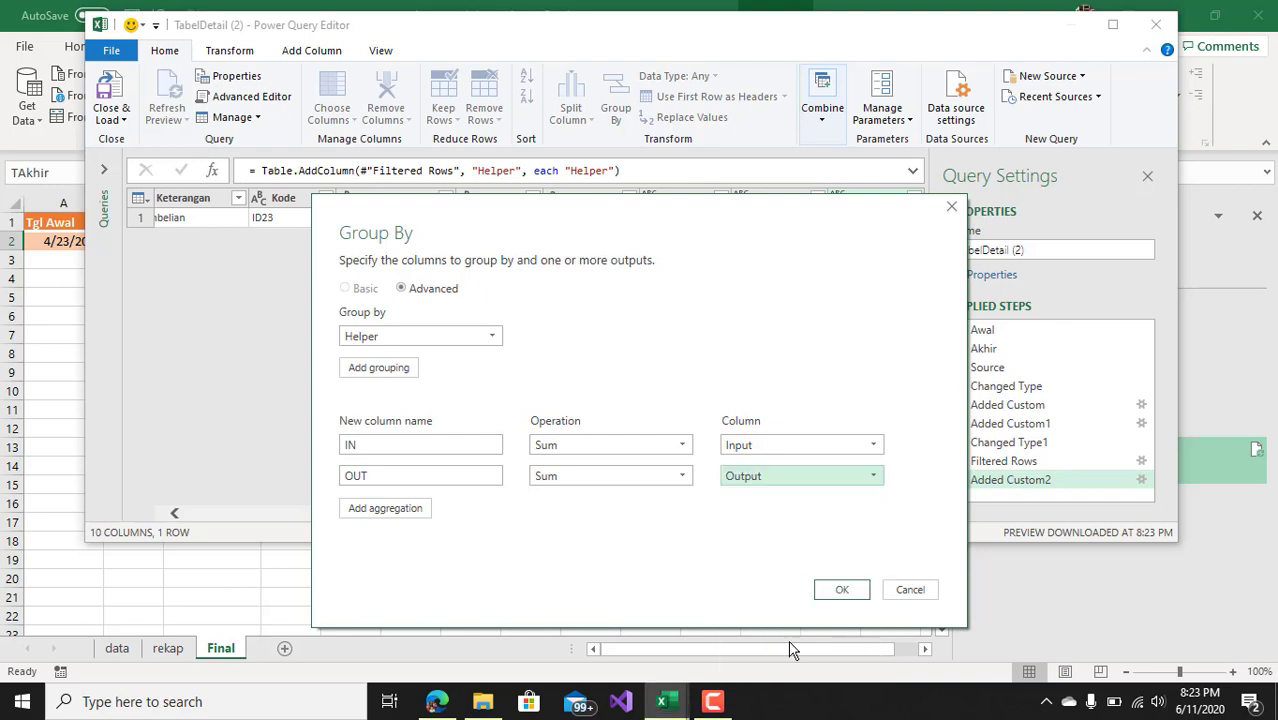
click(843, 592)
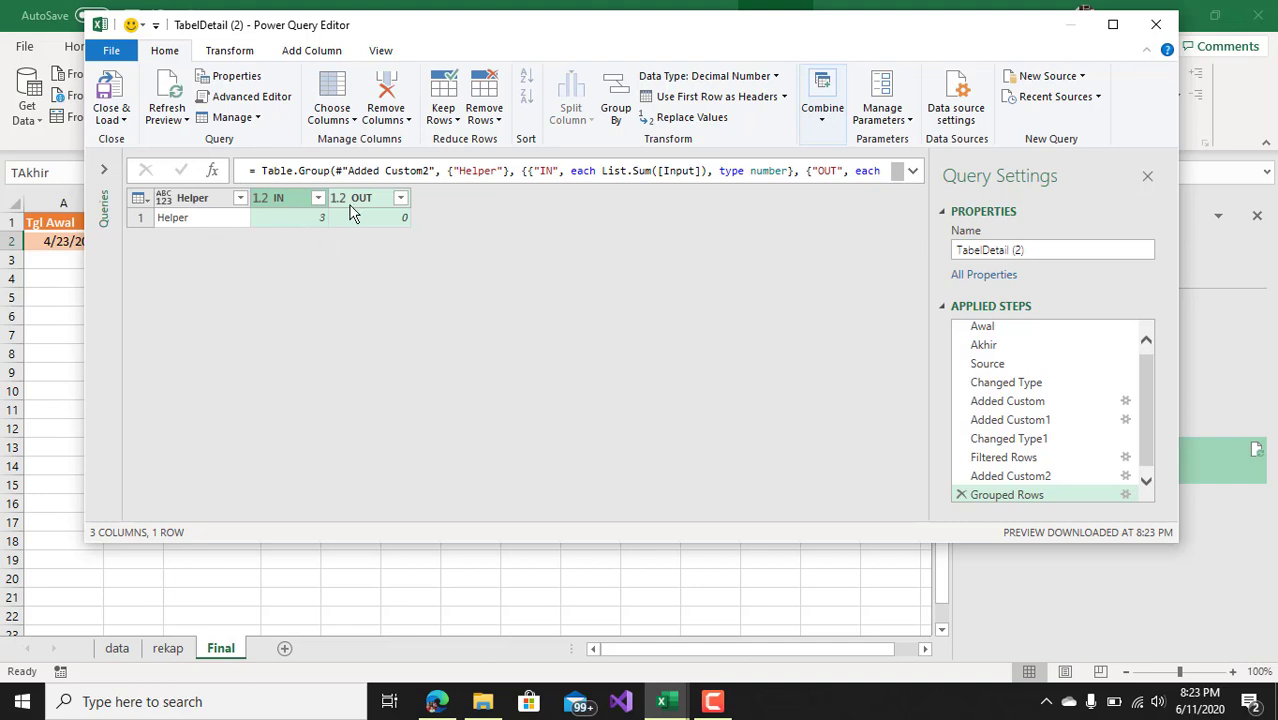
Step: Remove the Helper column, leaving IN 3 and OUT 0
click(197, 208)
right_click(197, 208)
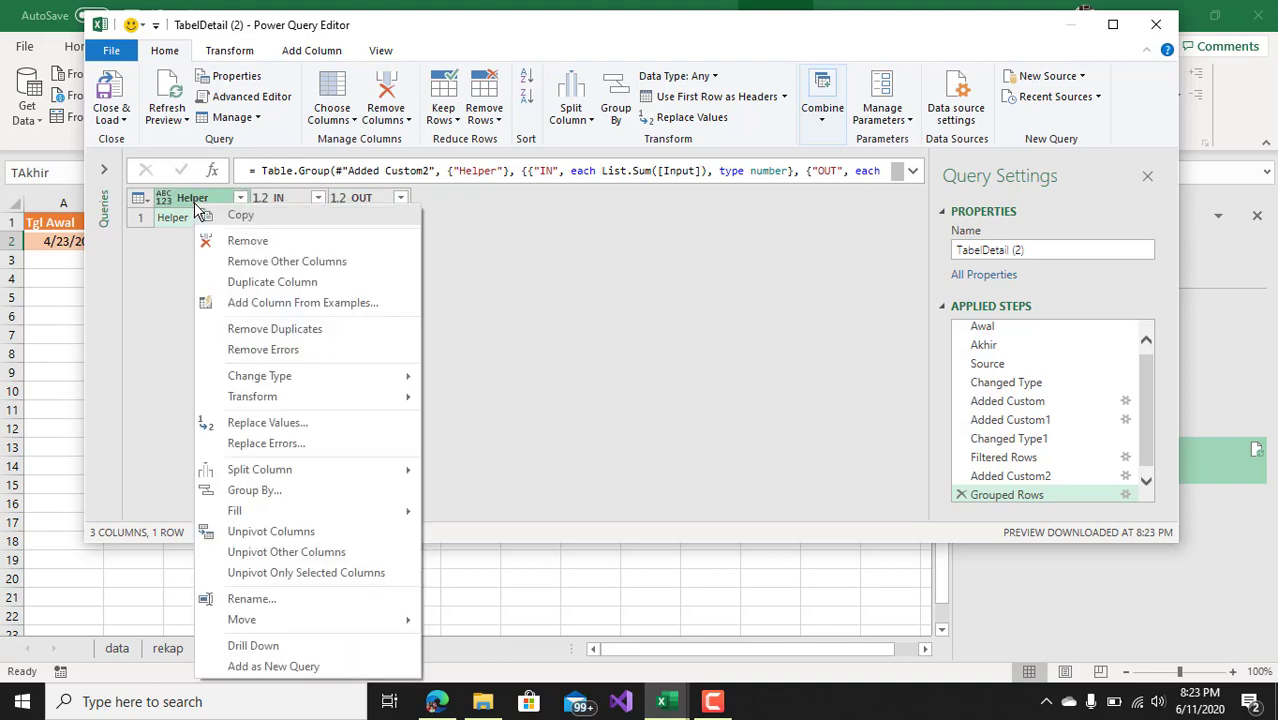
click(232, 243)
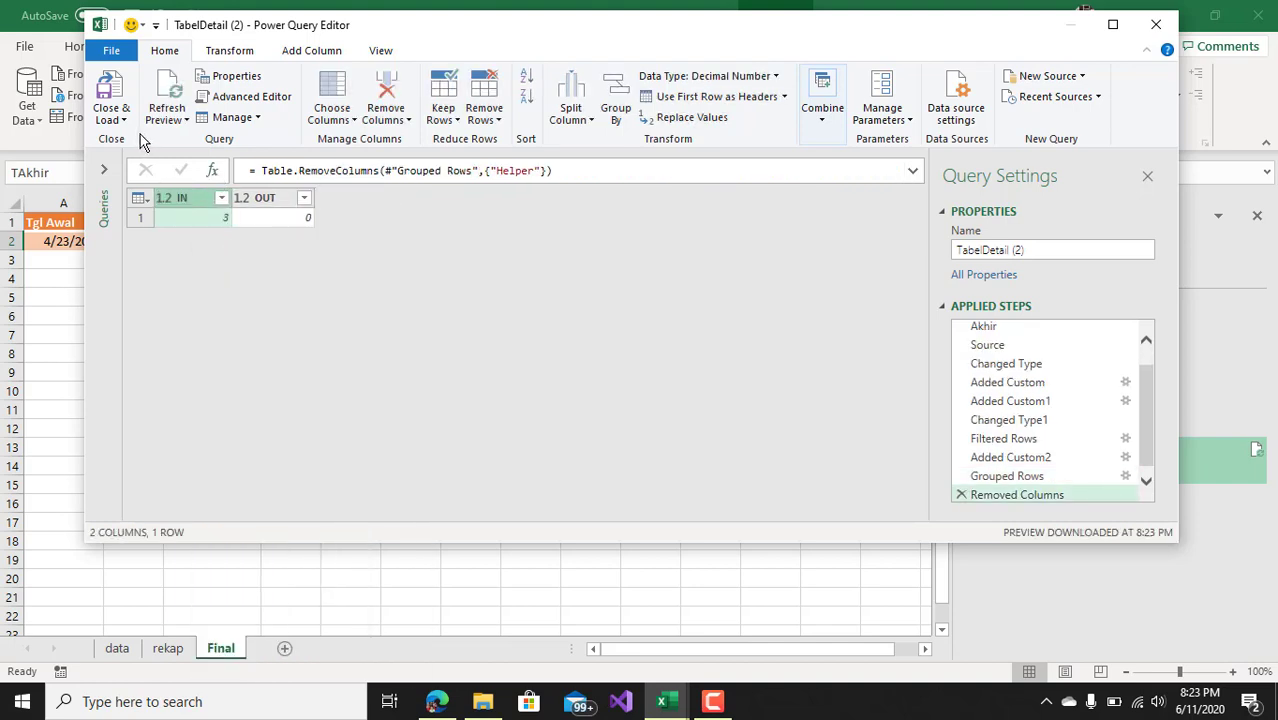
Step: Close the editor and load TabelDetail (2) as a connection only
click(112, 119)
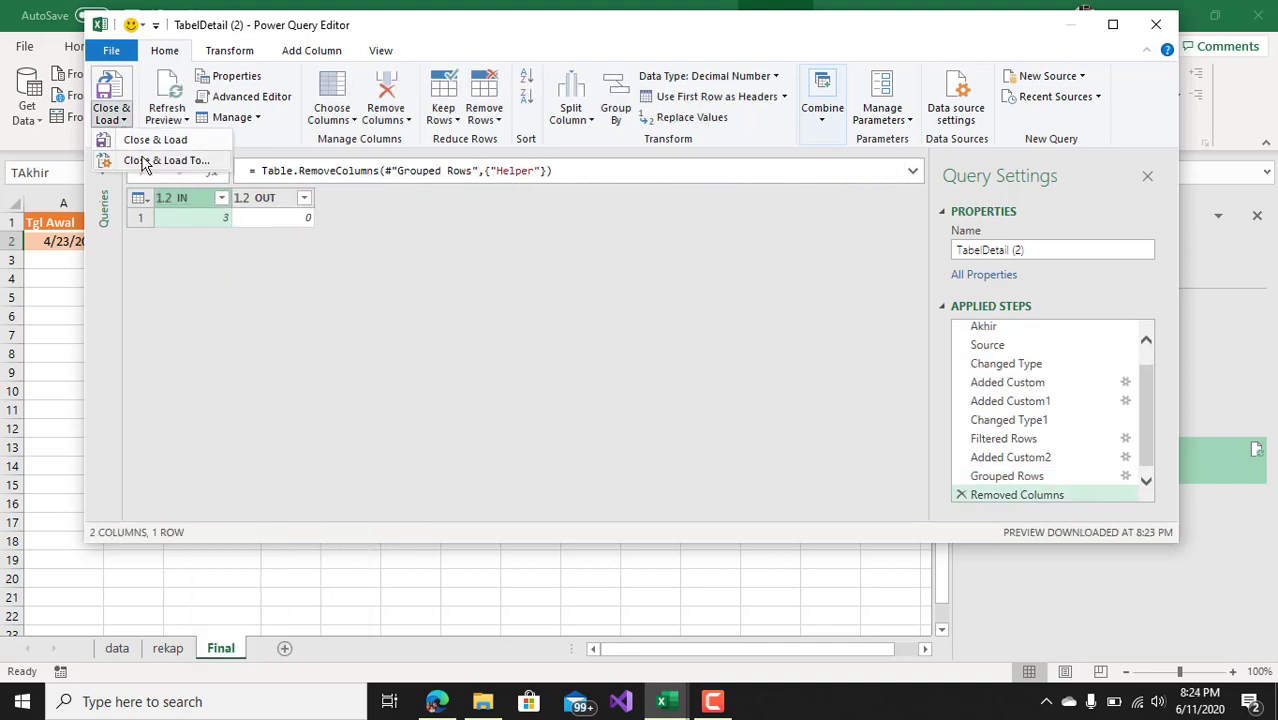
click(145, 162)
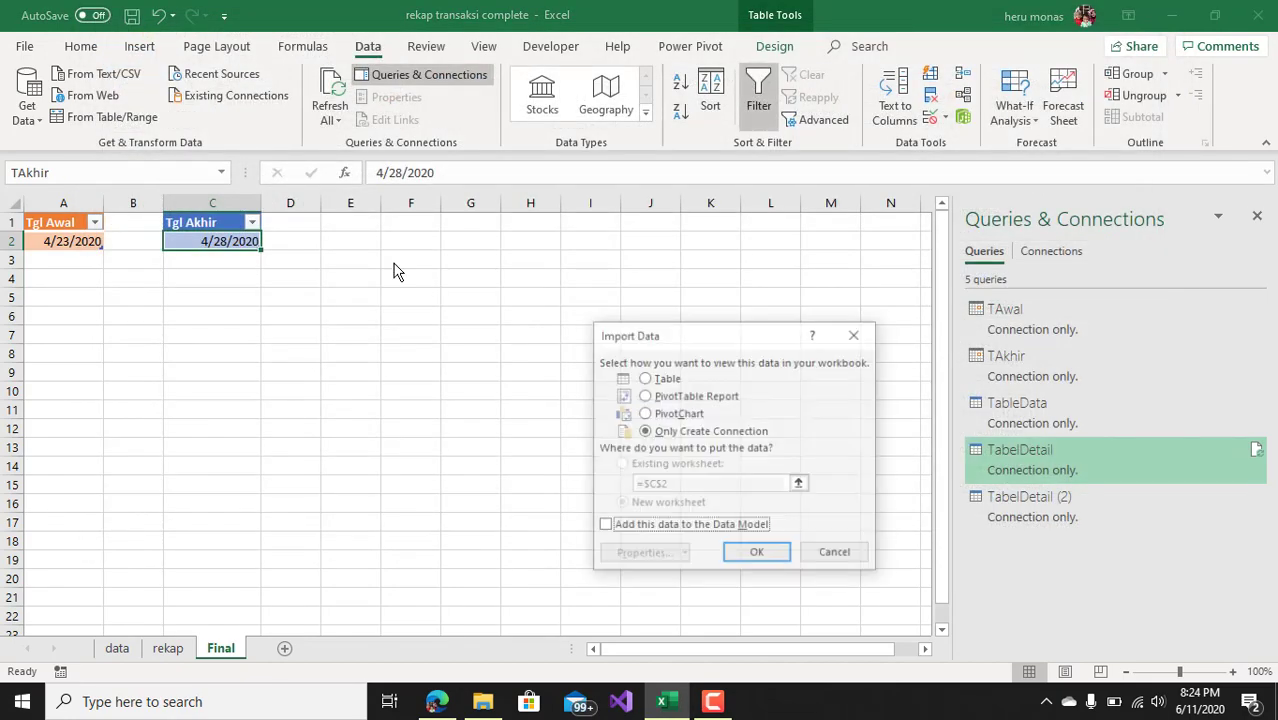
click(764, 557)
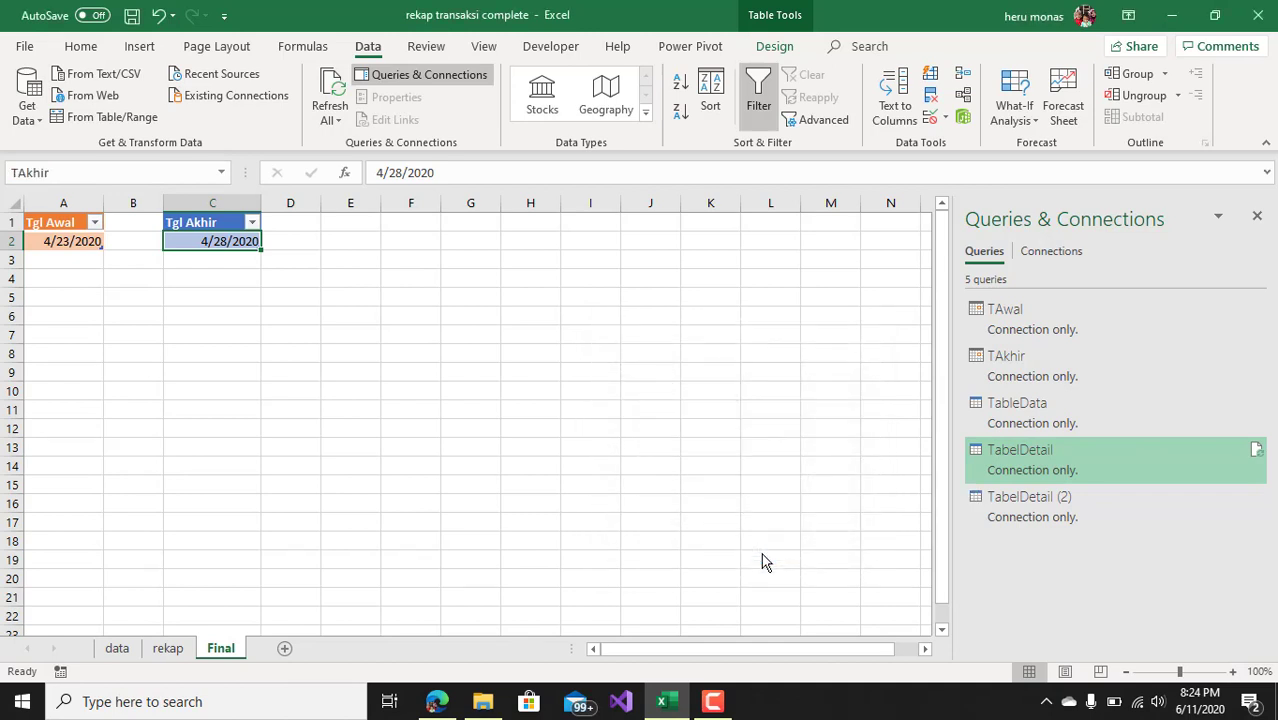
Step: Rename the TabelDetail (2) query to SaldoAwal in Queries & Connections
right_click(1016, 516)
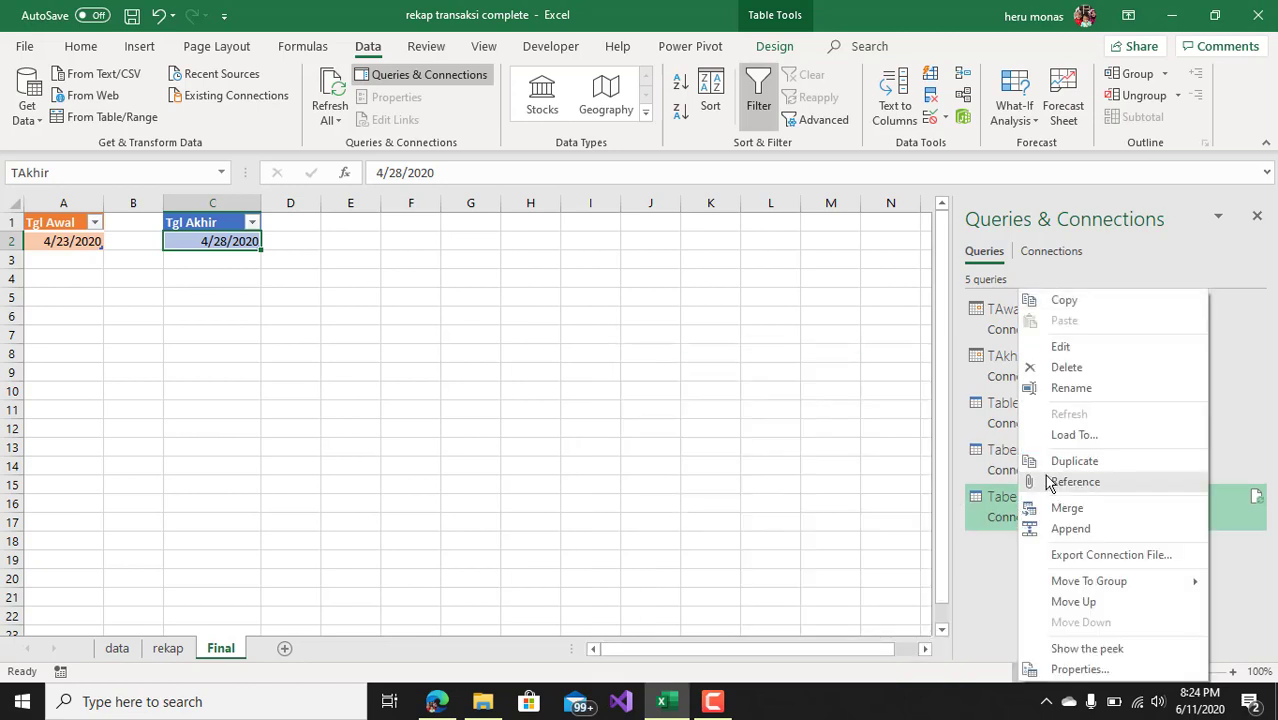
click(1092, 389)
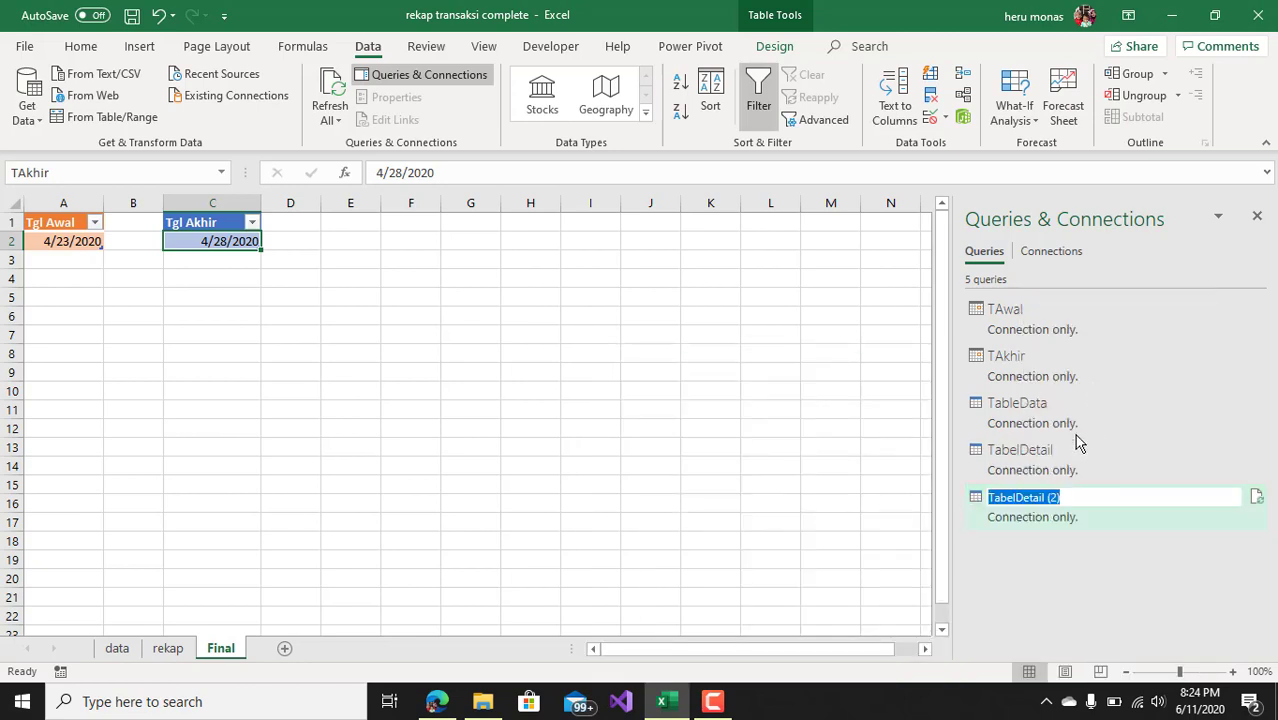
text(SaldoAwal)
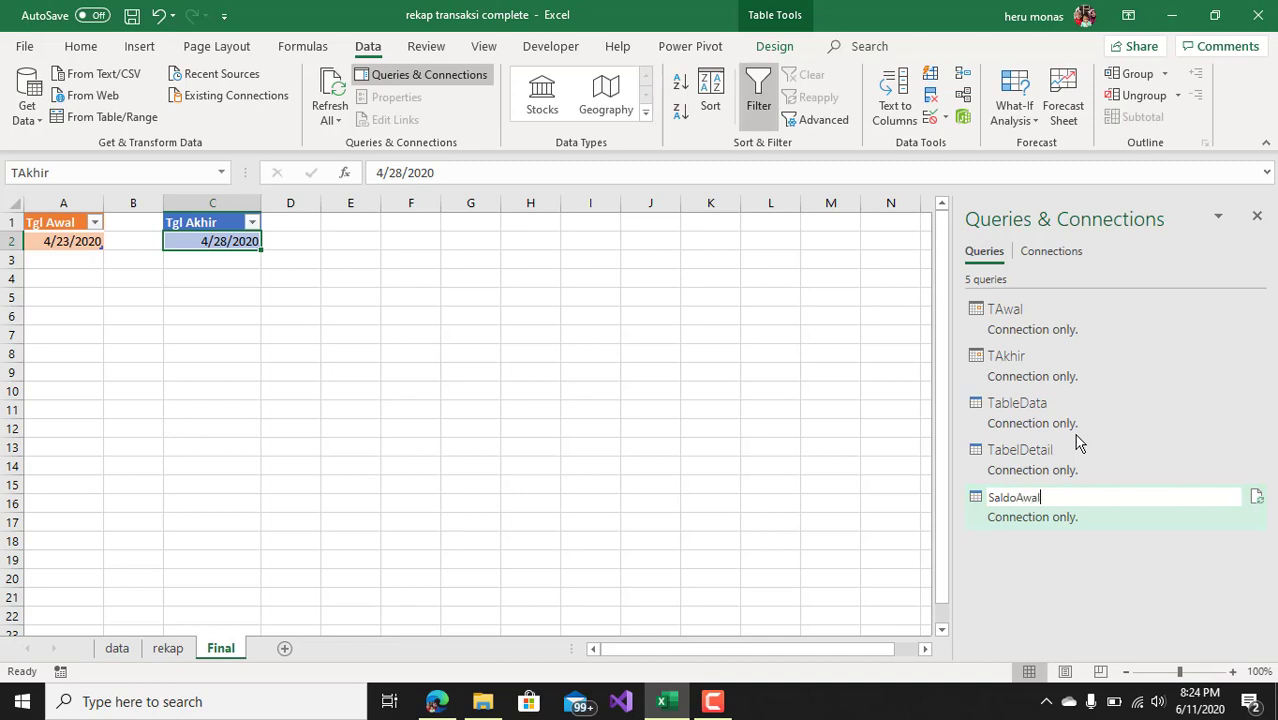
key(Return)
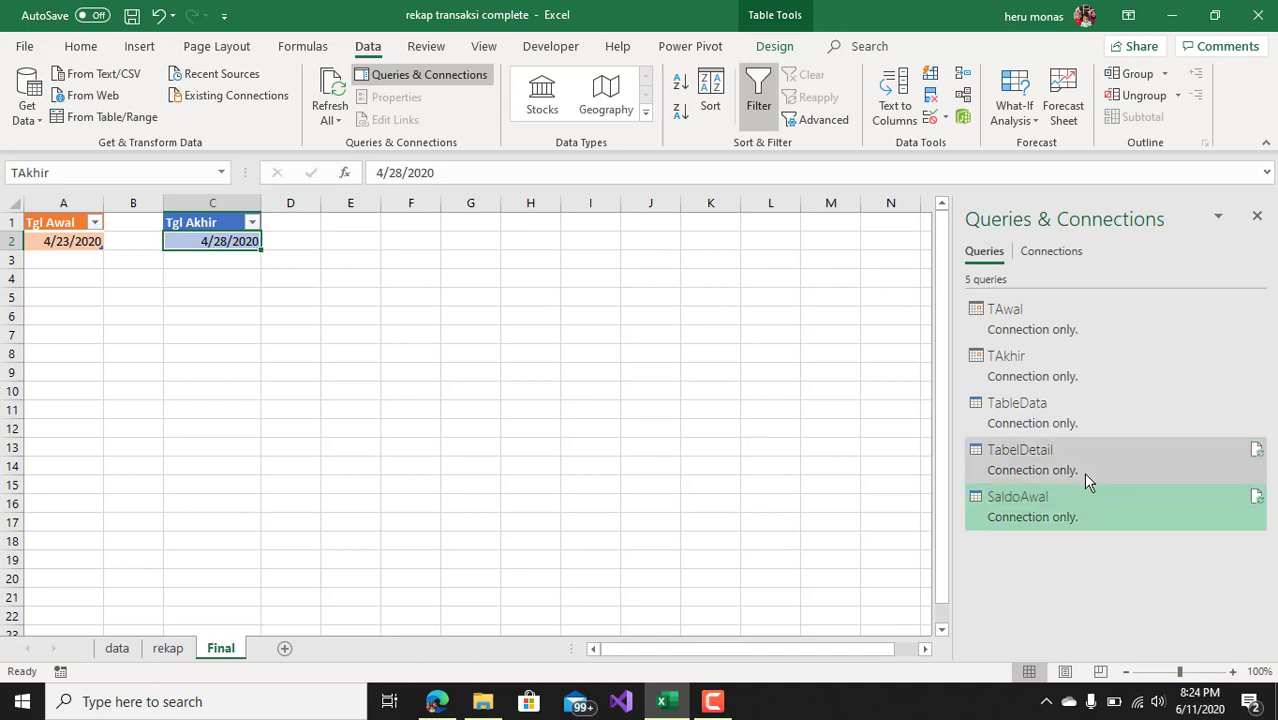
mouse_move(1086, 476)
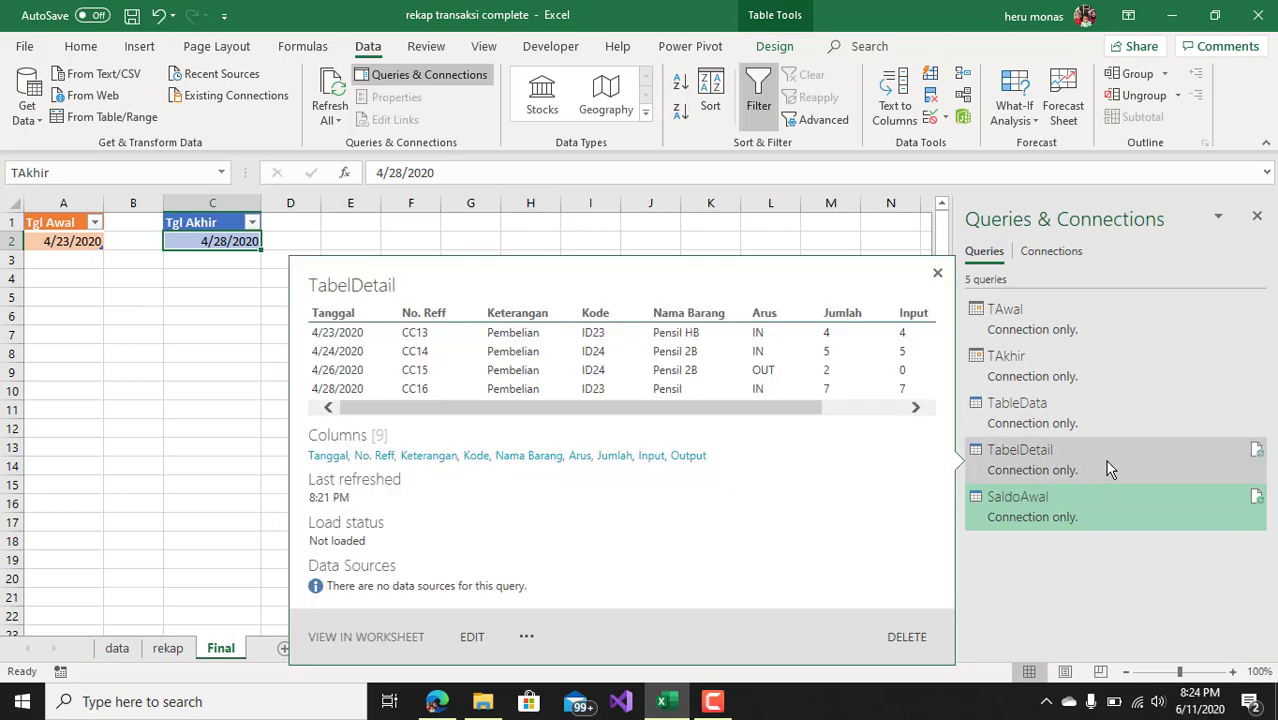
click(1113, 467)
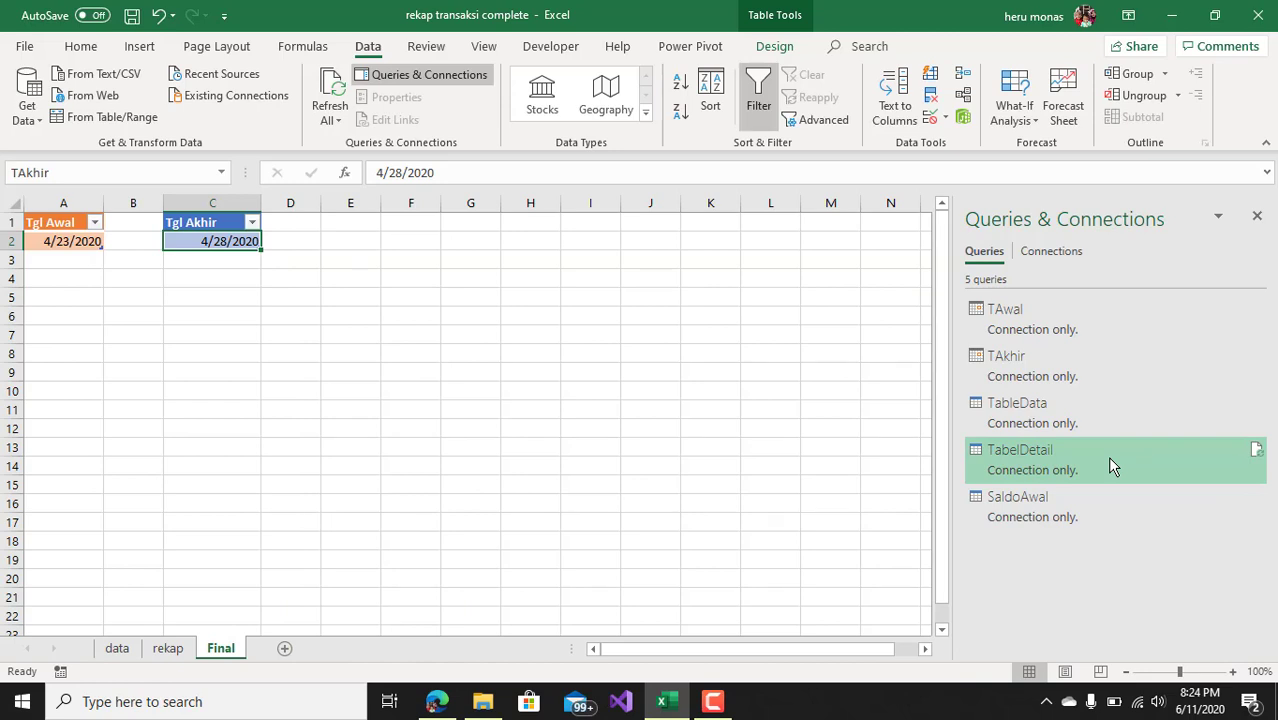
Step: Edit the TabelDetail query in Power Query Editor with all five queries listed
right_click(1113, 467)
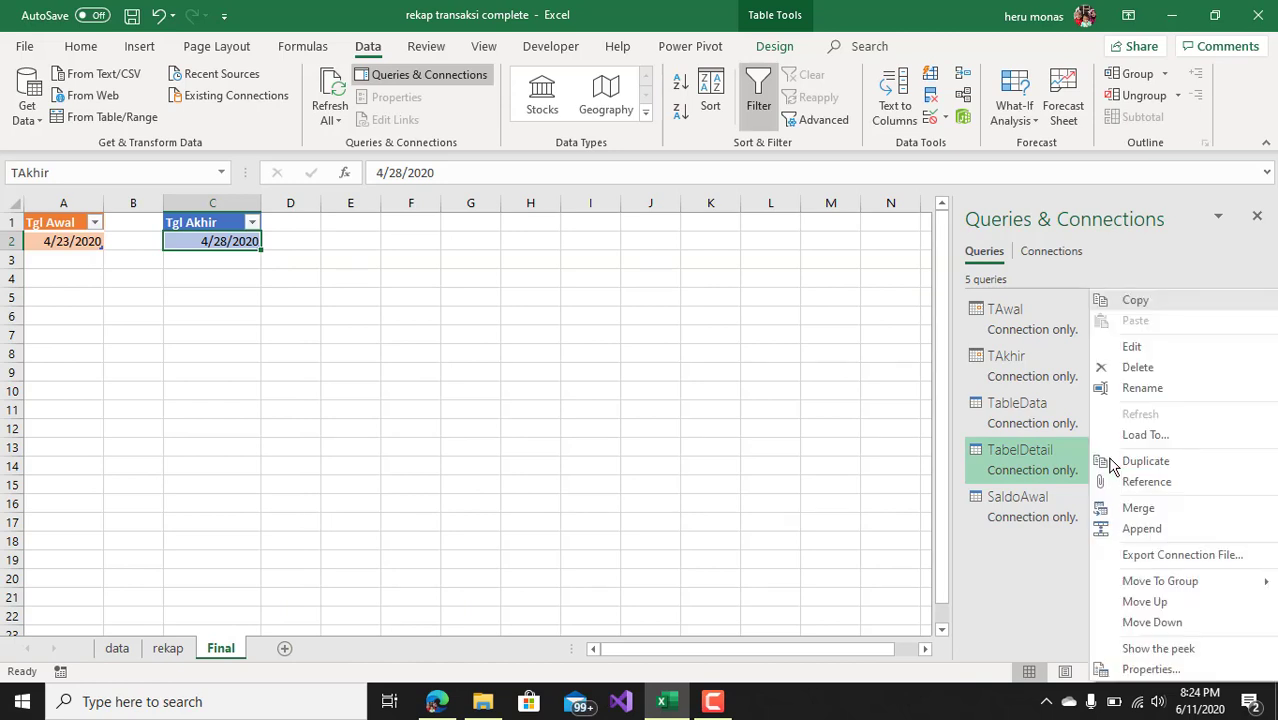
click(1131, 347)
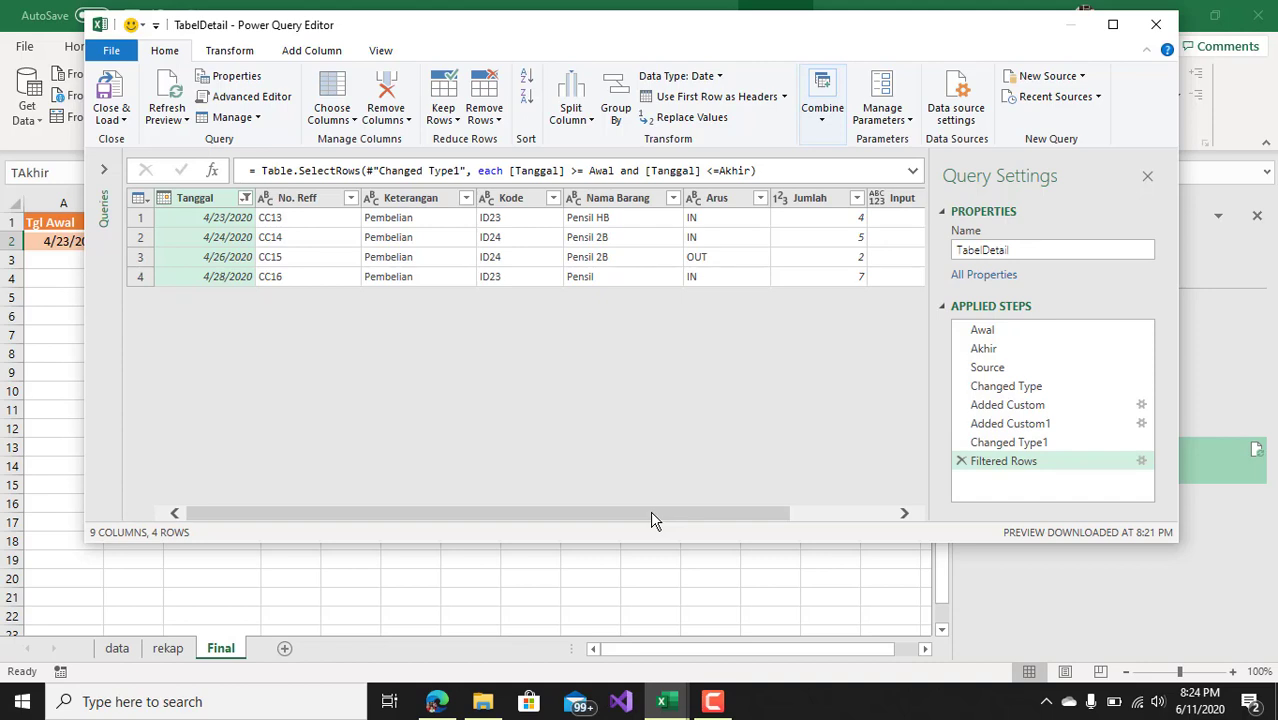
drag(650, 510, 857, 511)
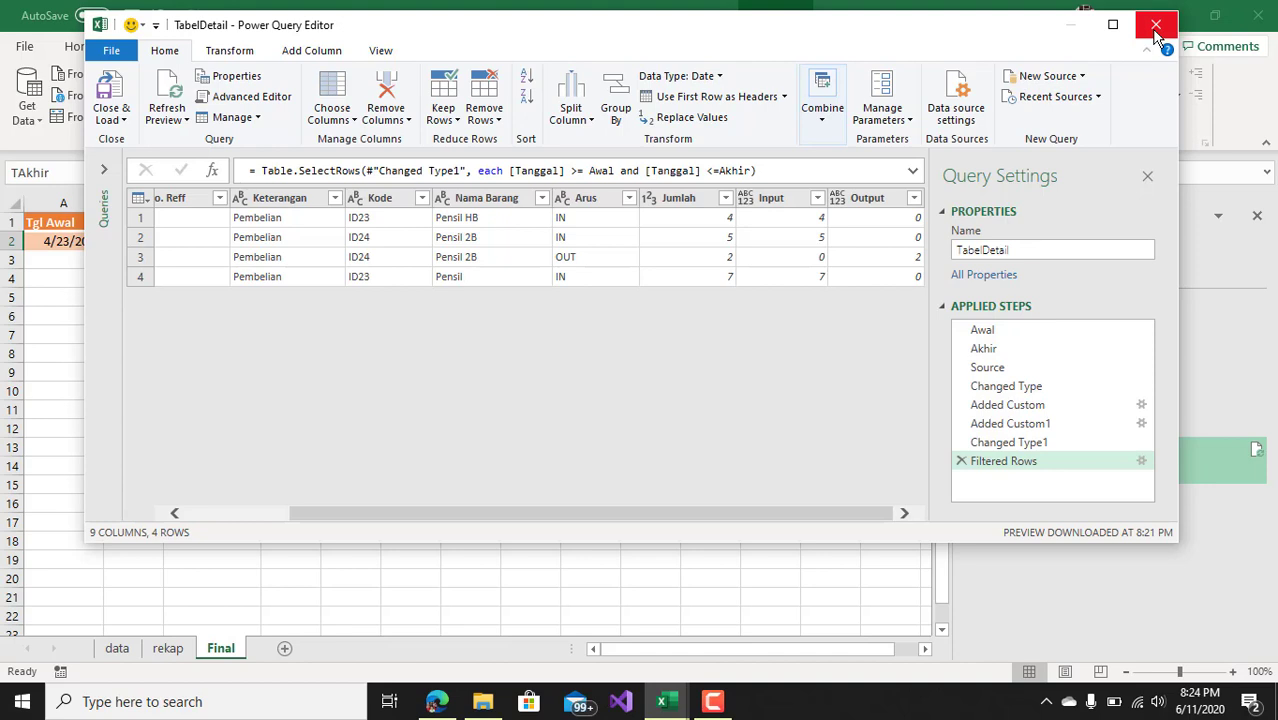
click(103, 170)
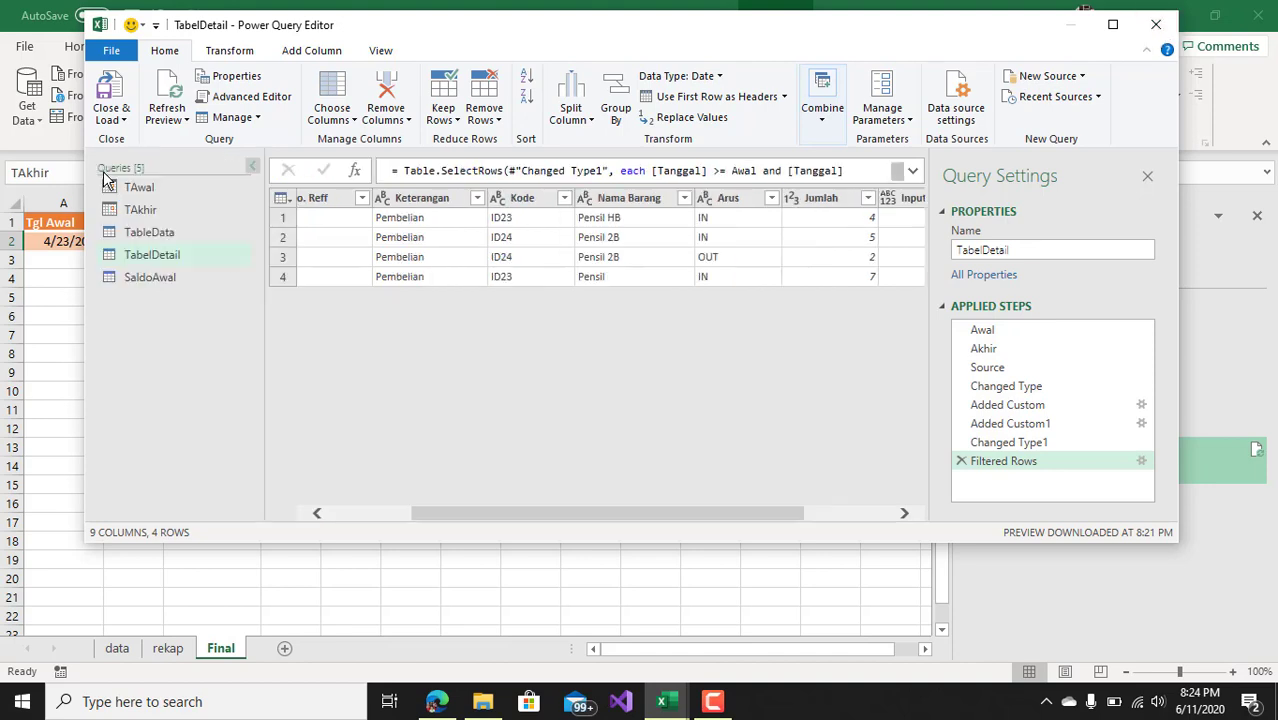
Step: Duplicate TabelDetail and name the copy SaldoAkhir
right_click(197, 260)
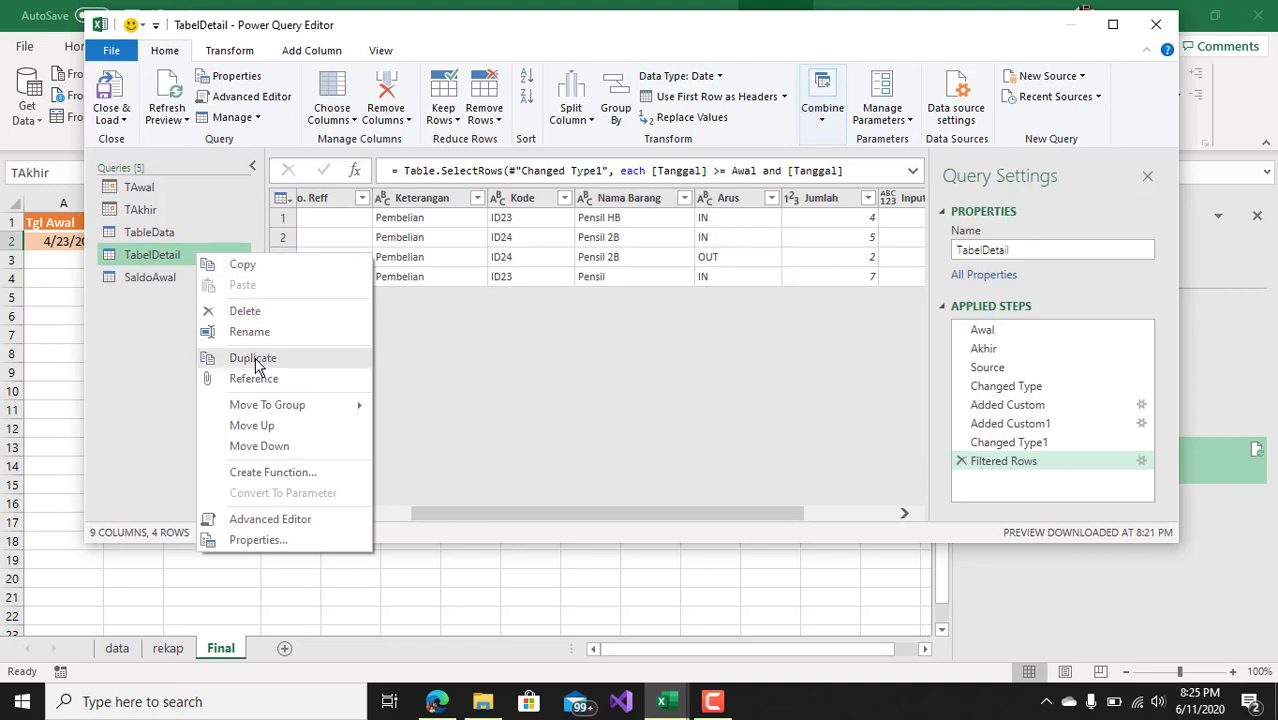
click(256, 360)
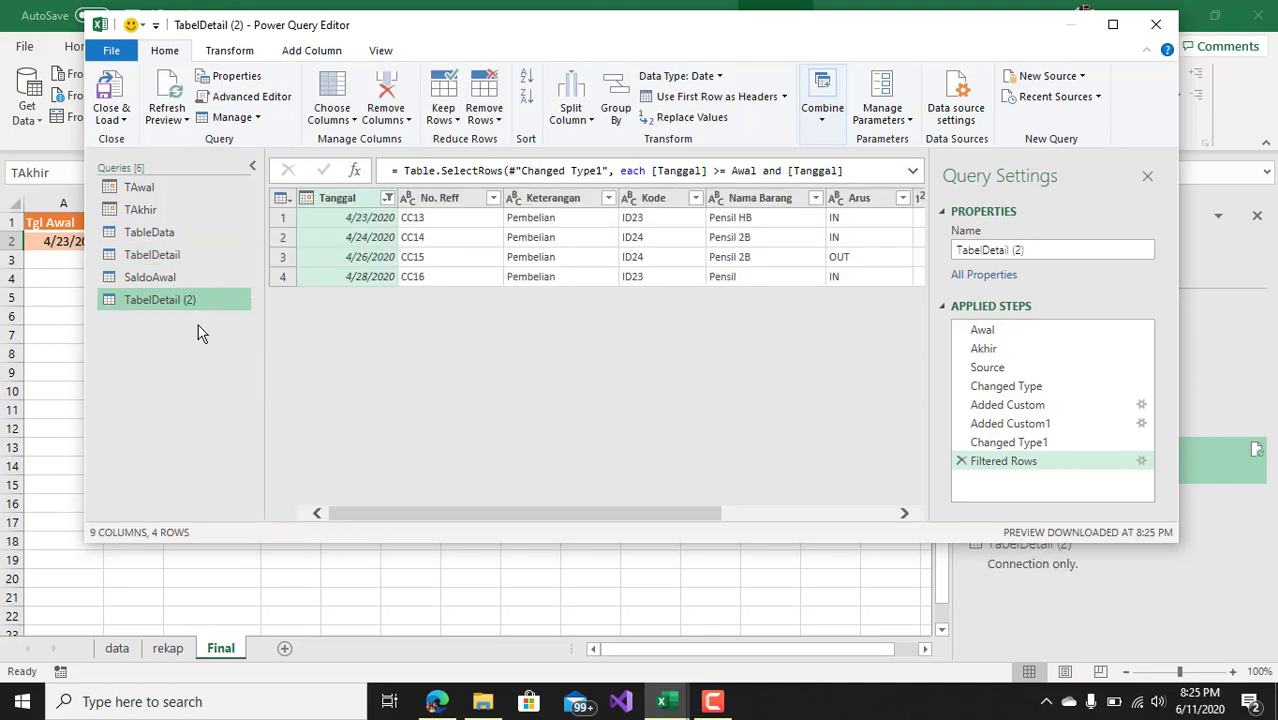
click(1030, 255)
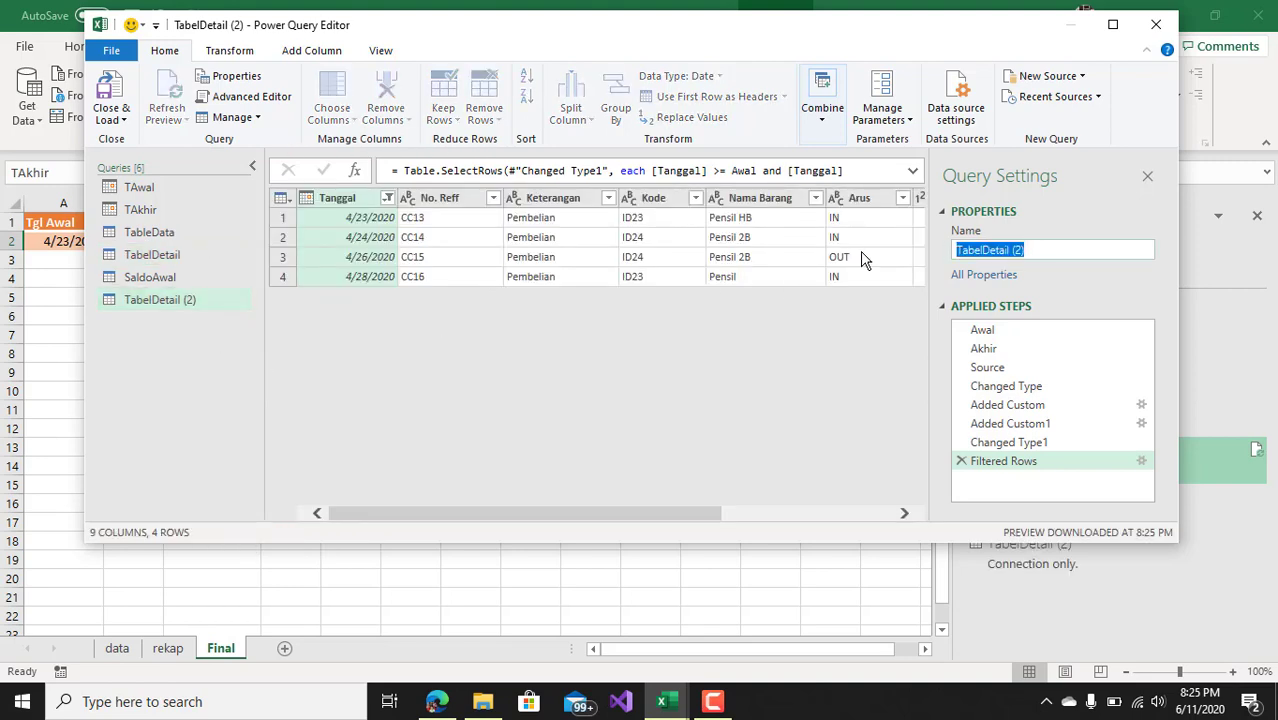
text(Saldo)
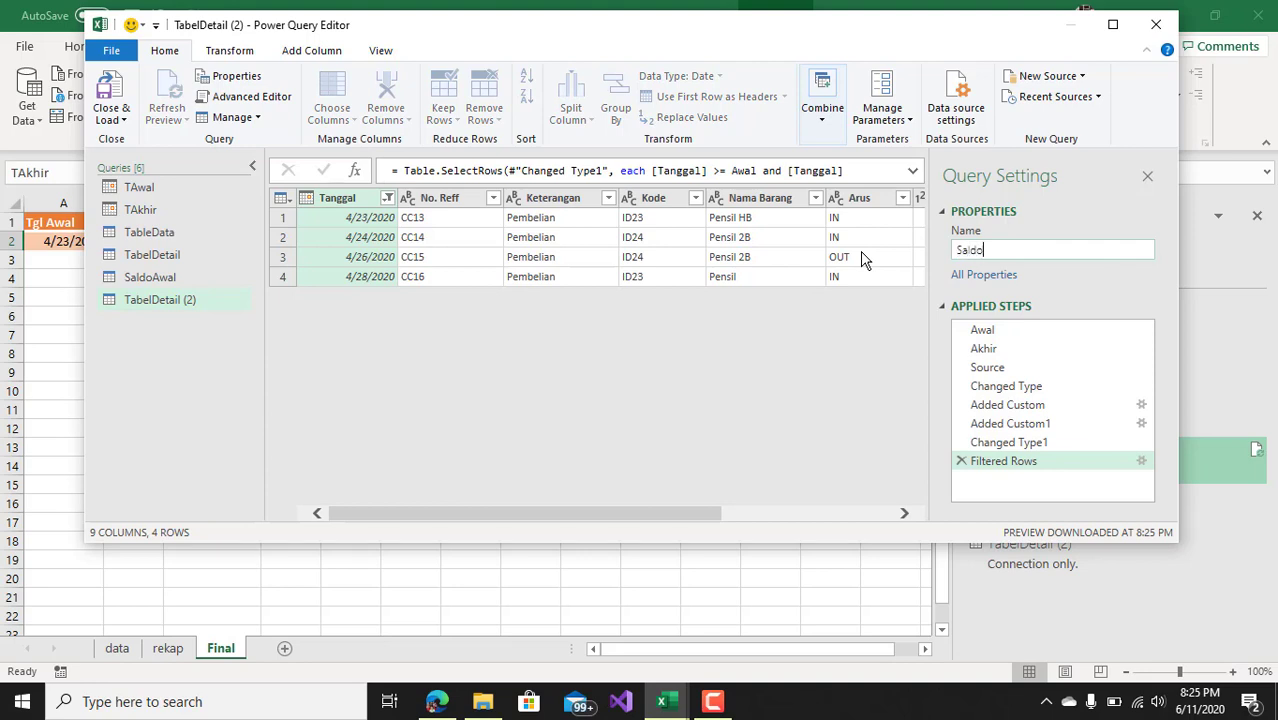
text(Akhir)
key(Return)
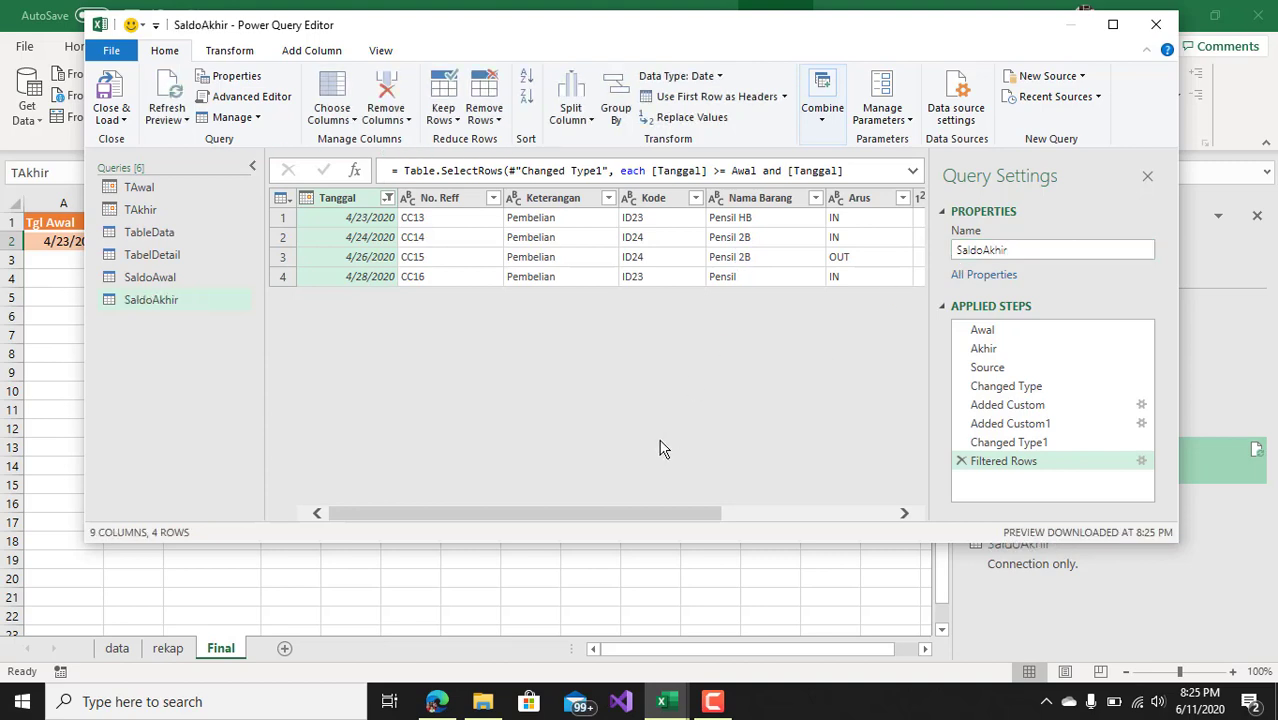
drag(592, 508, 872, 496)
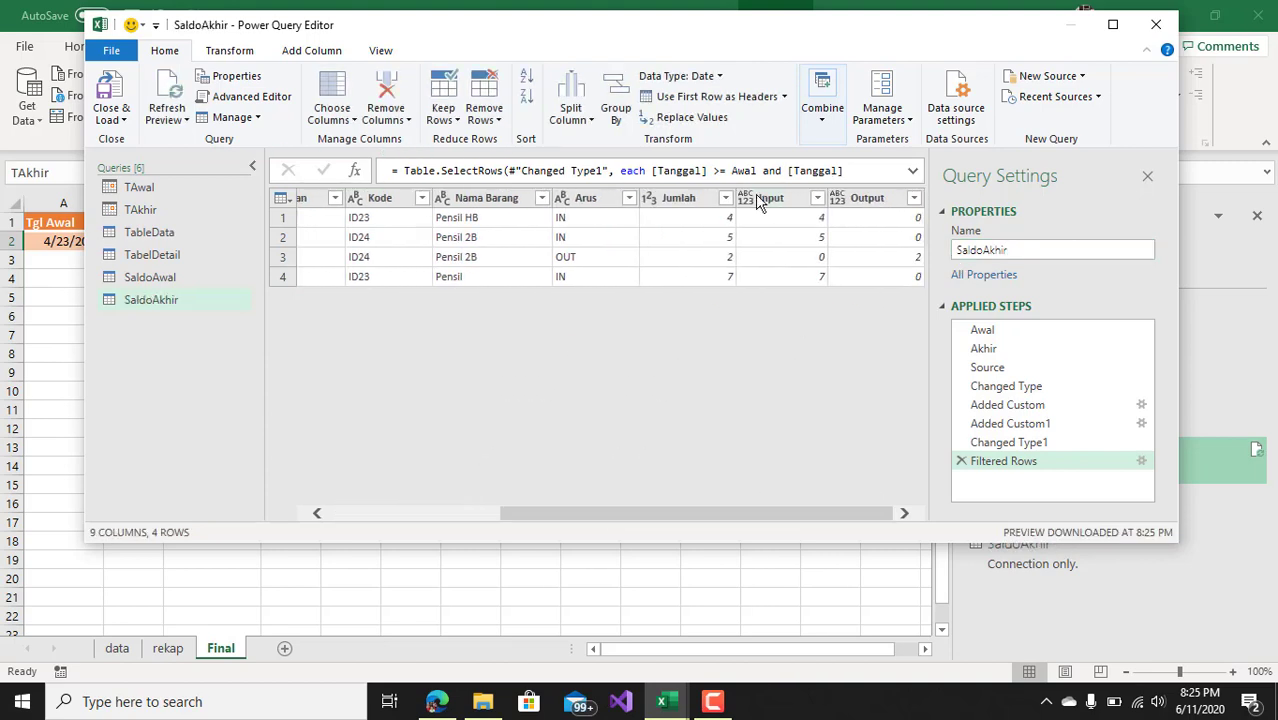
Step: Add a custom column named Helper with the formula "helper" to SaldoAkhir
click(313, 52)
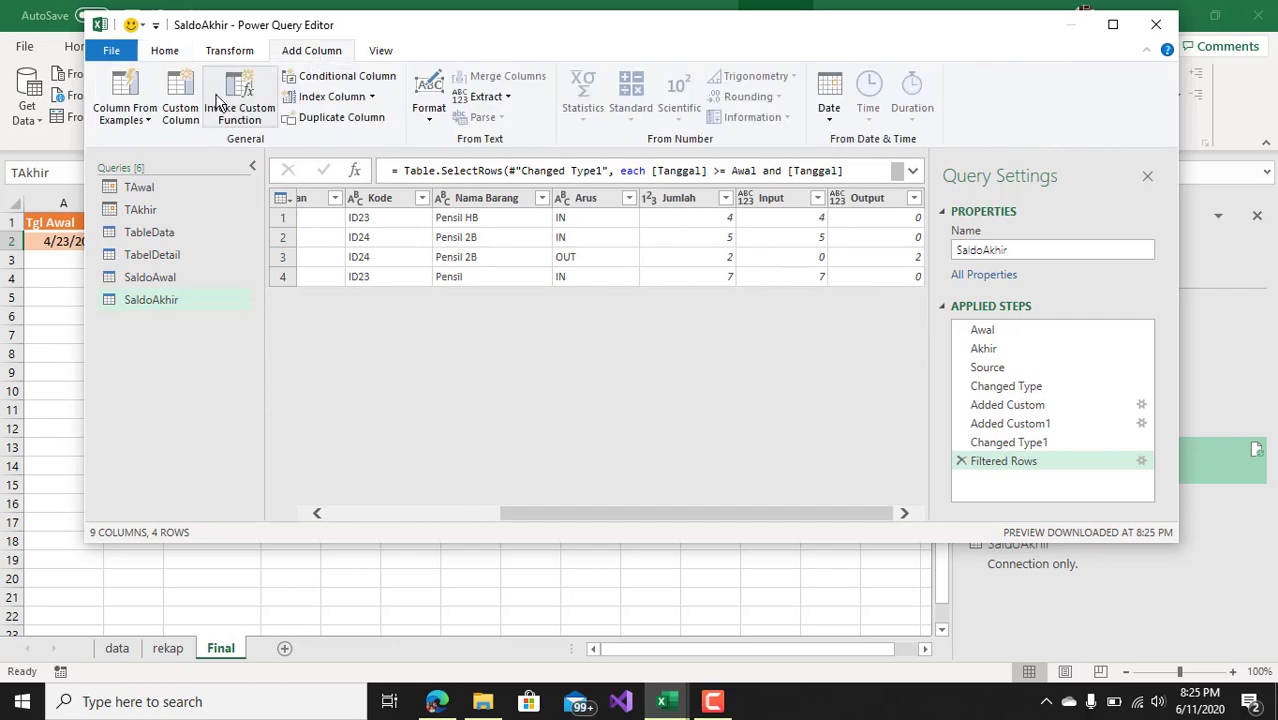
click(181, 108)
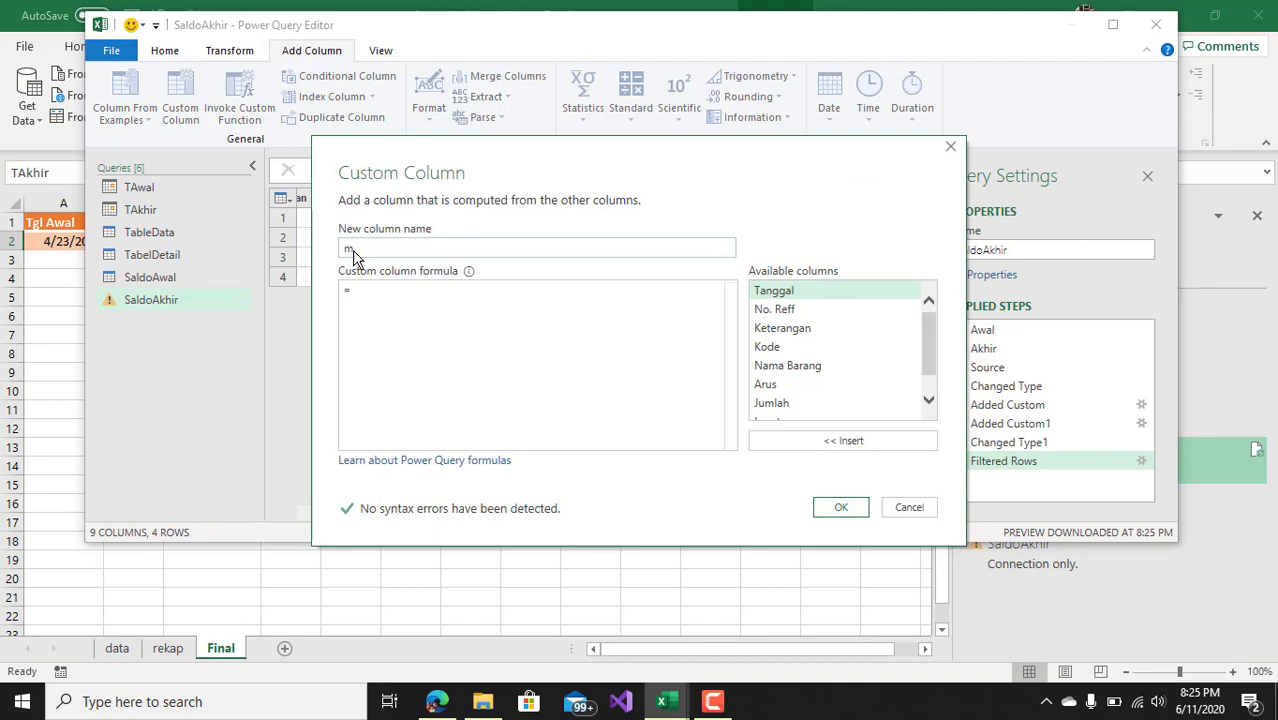
key(BackSpace)
text(Helper)
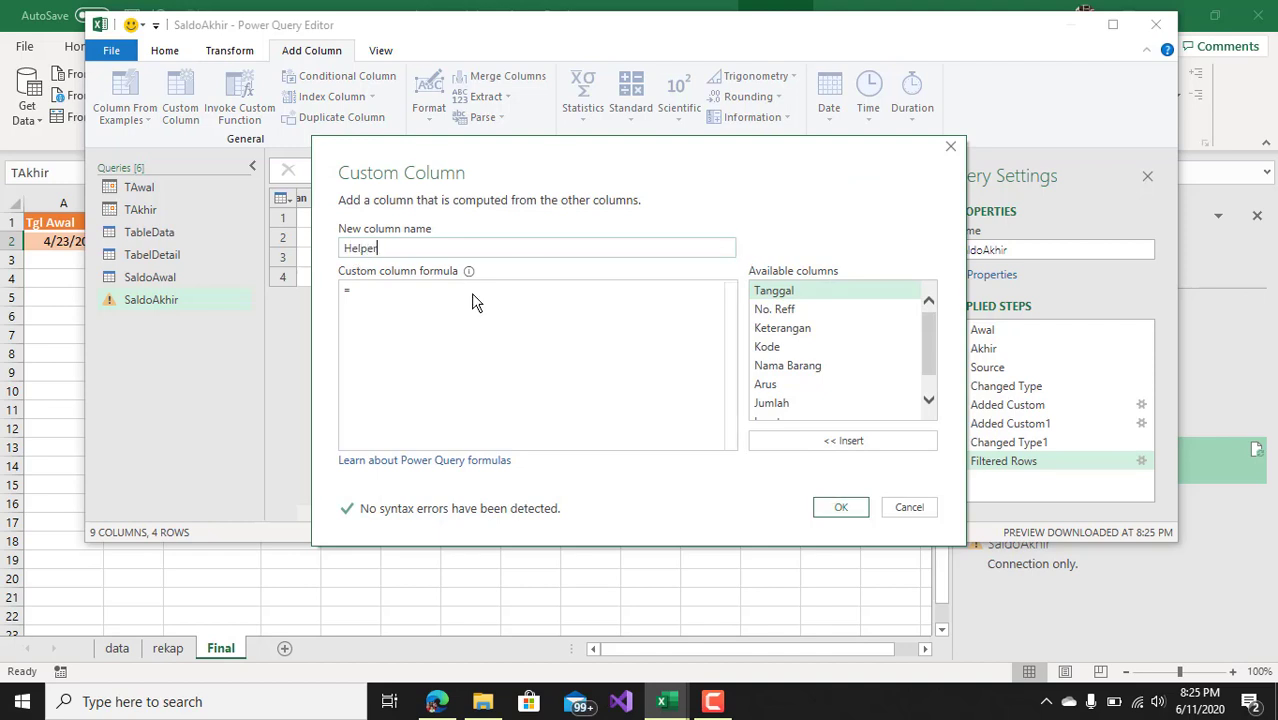
click(460, 300)
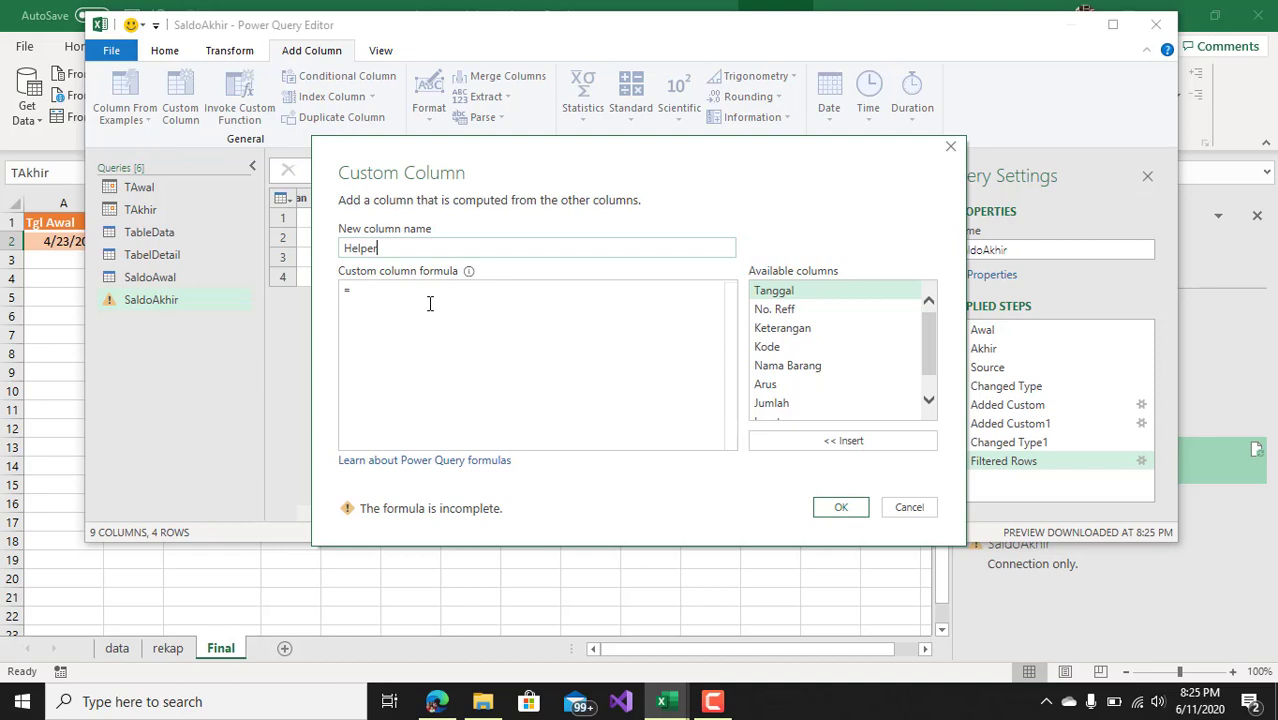
text("helper)
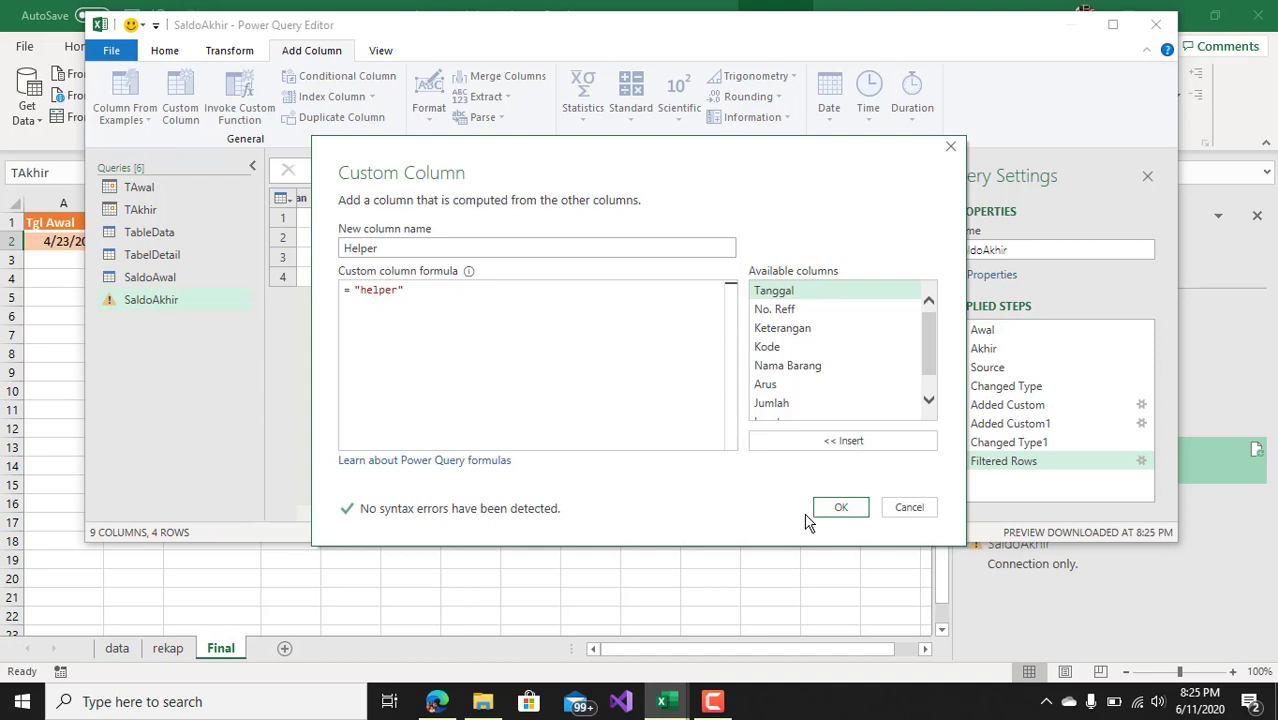
click(843, 509)
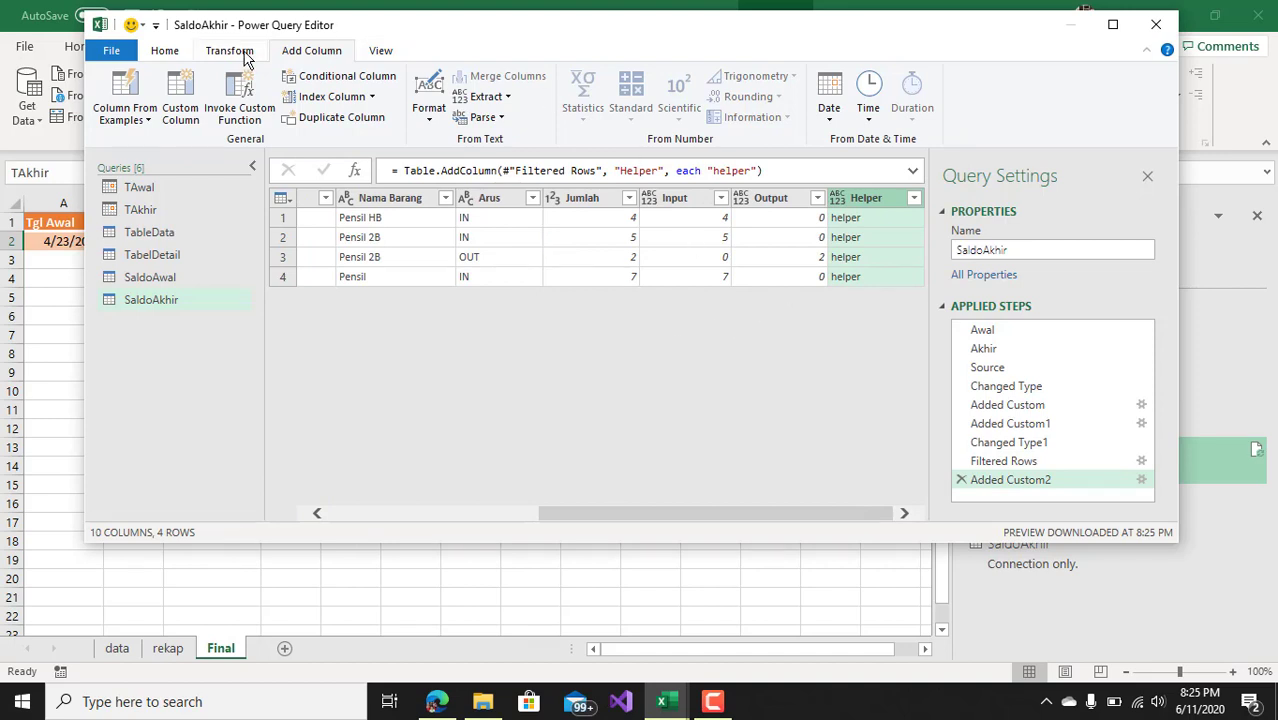
Step: Start an advanced Group By with an IN column summing Input
click(164, 52)
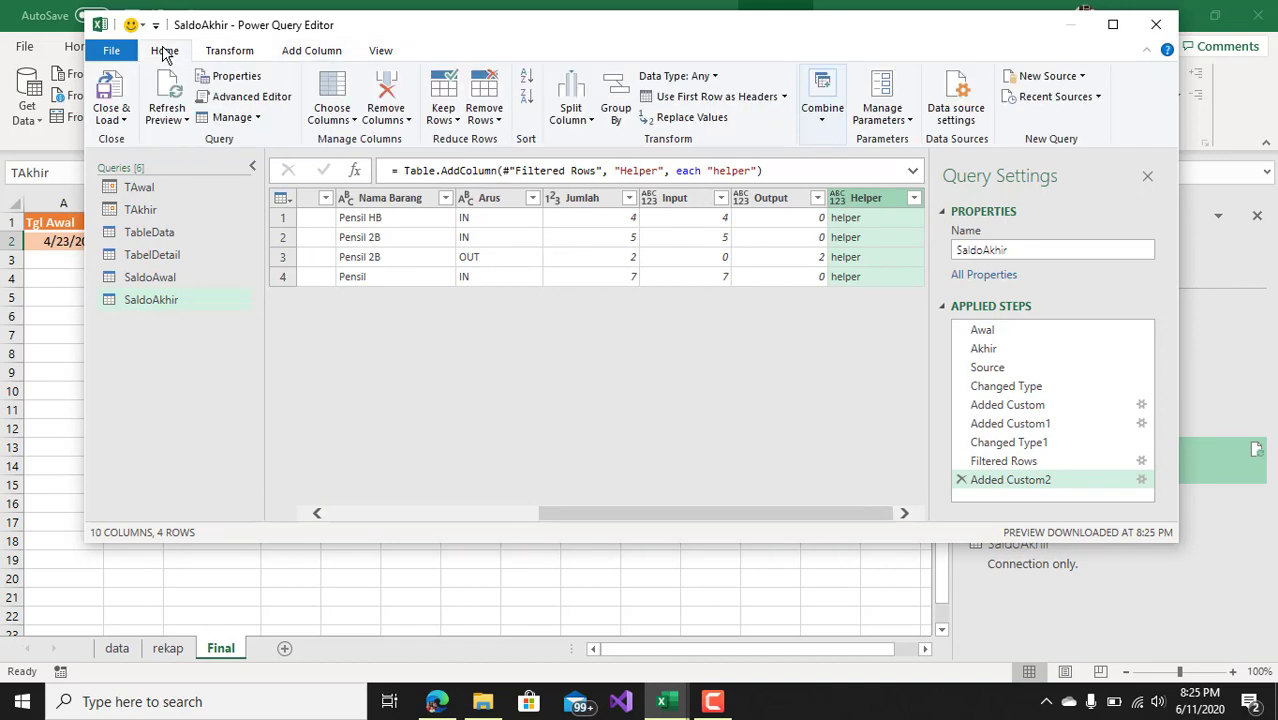
click(610, 100)
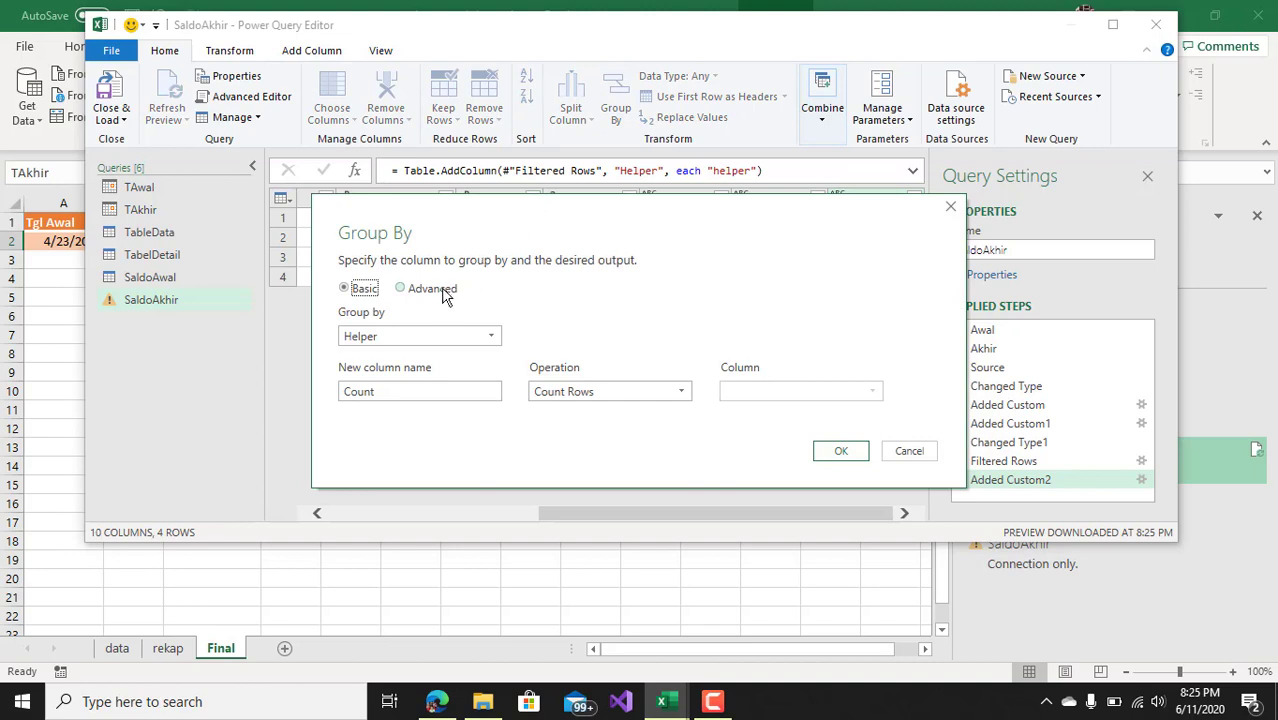
click(430, 288)
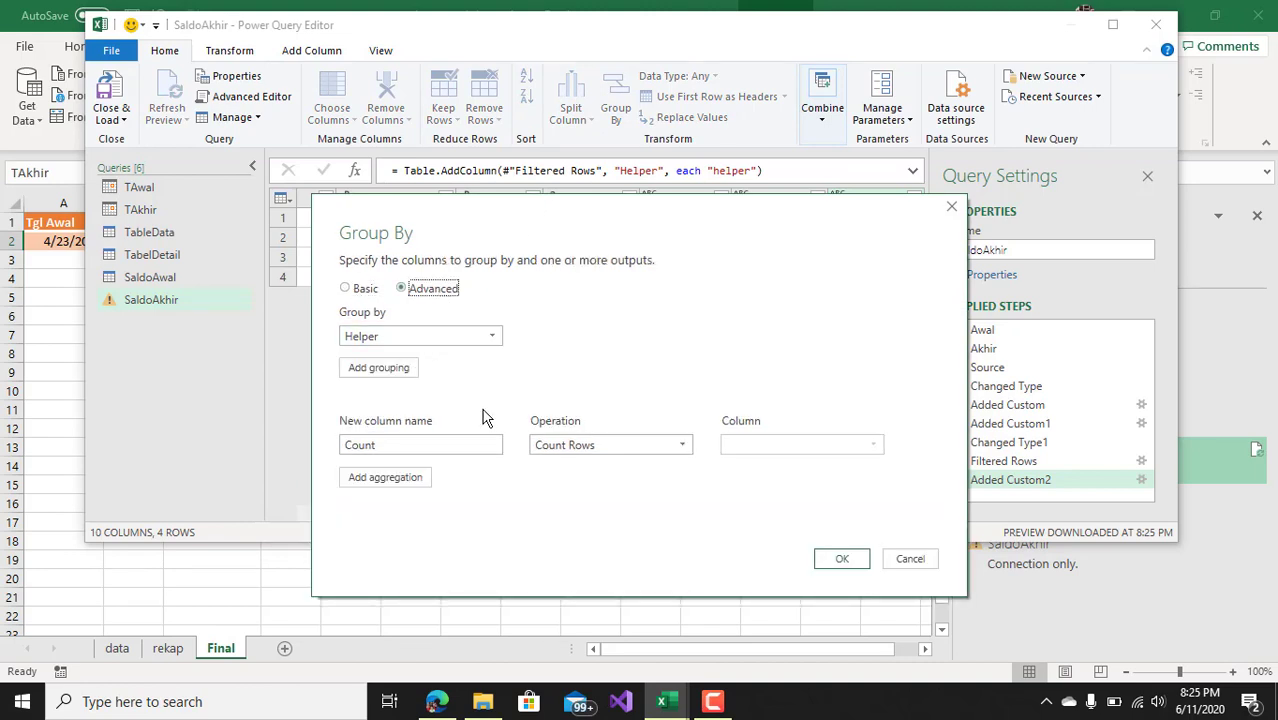
drag(462, 445, 330, 462)
text(IN)
click(593, 450)
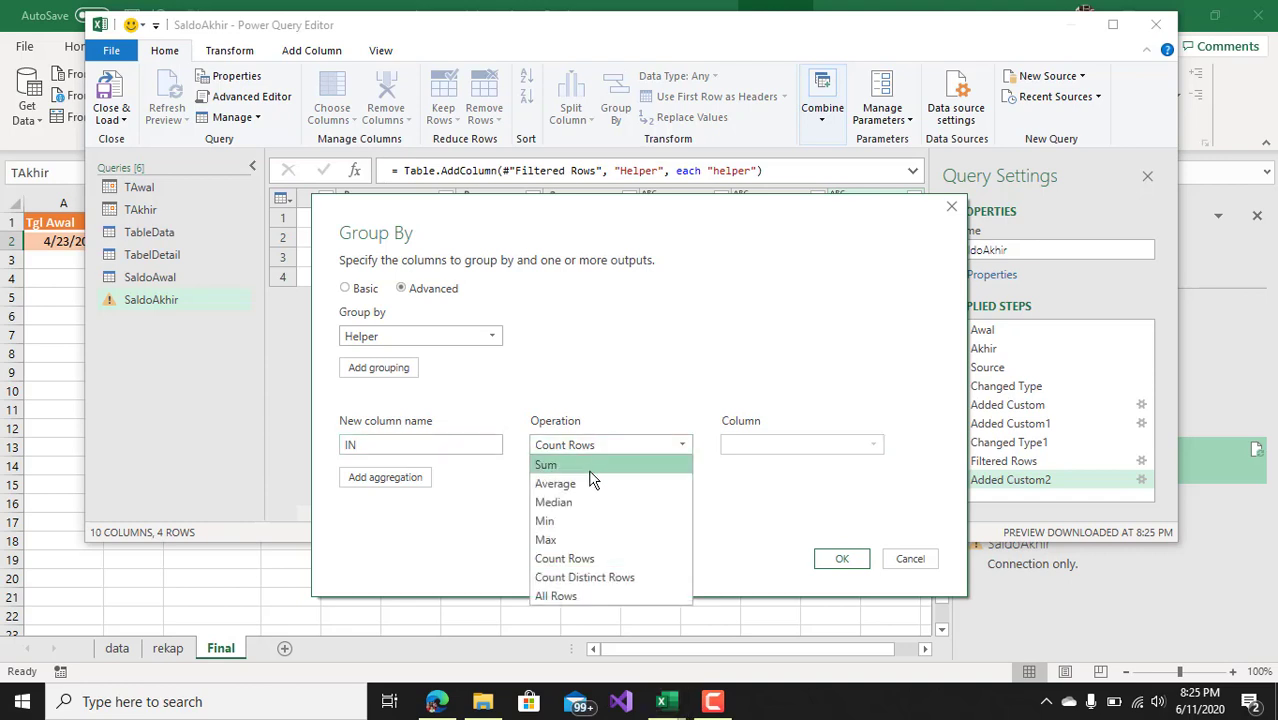
click(592, 464)
click(778, 452)
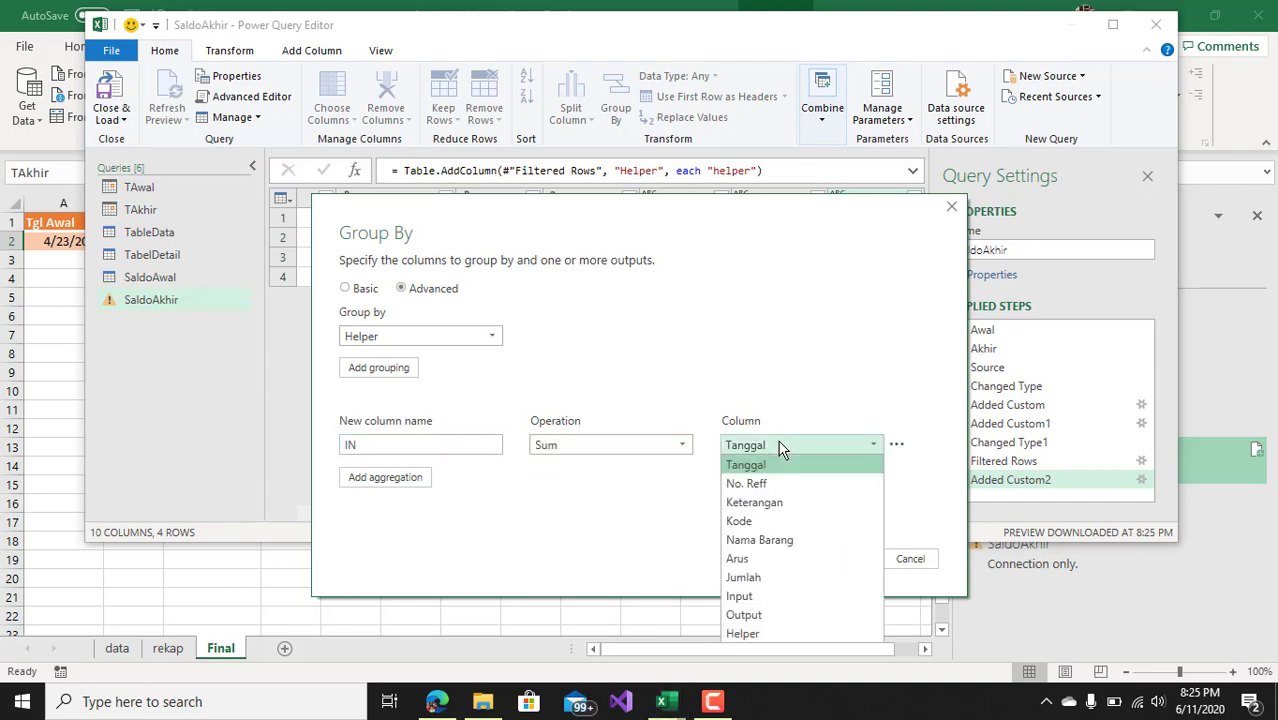
click(746, 598)
Step: Add an OUT aggregation summing Output and apply the grouping by Helper
click(410, 480)
text(OUT)
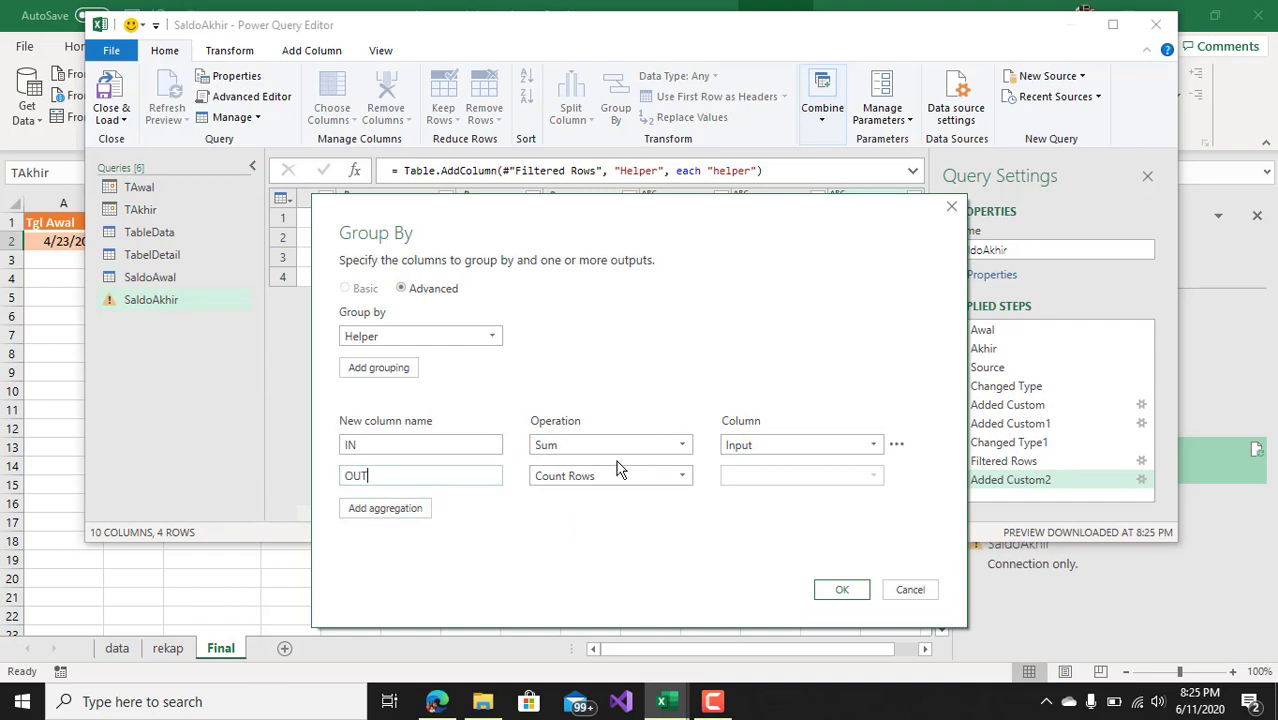
click(616, 472)
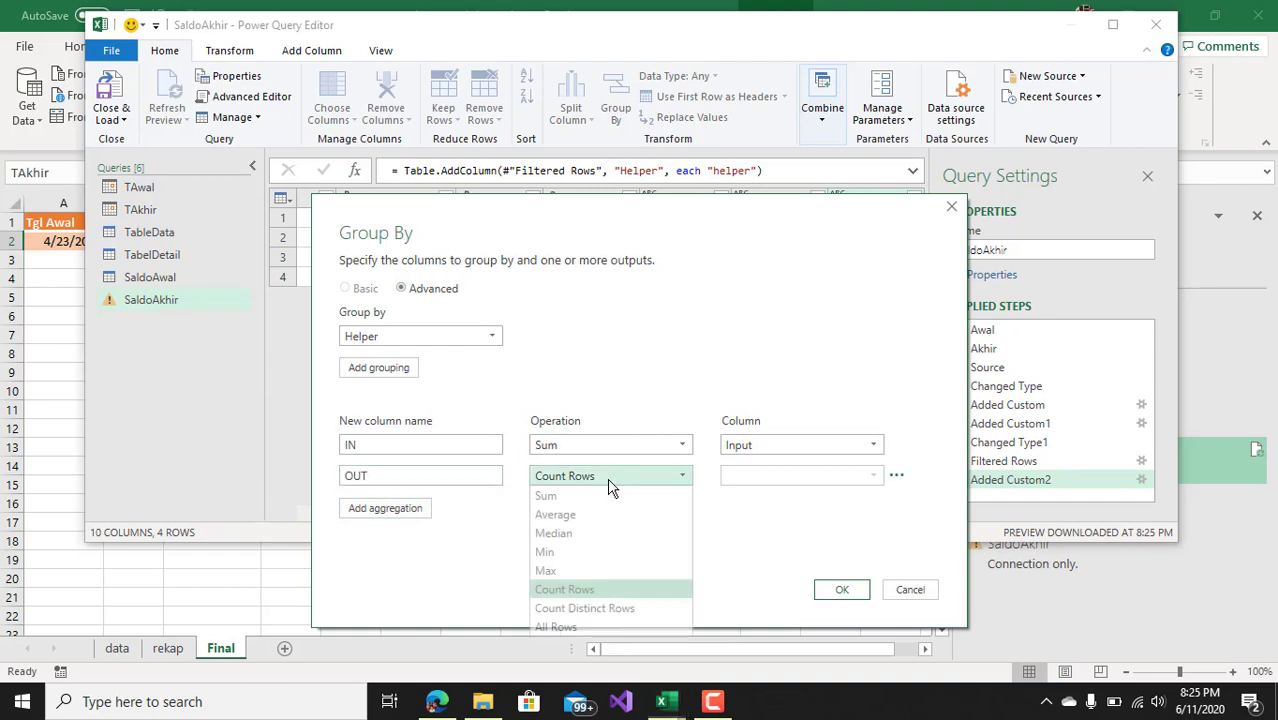
click(640, 491)
click(803, 475)
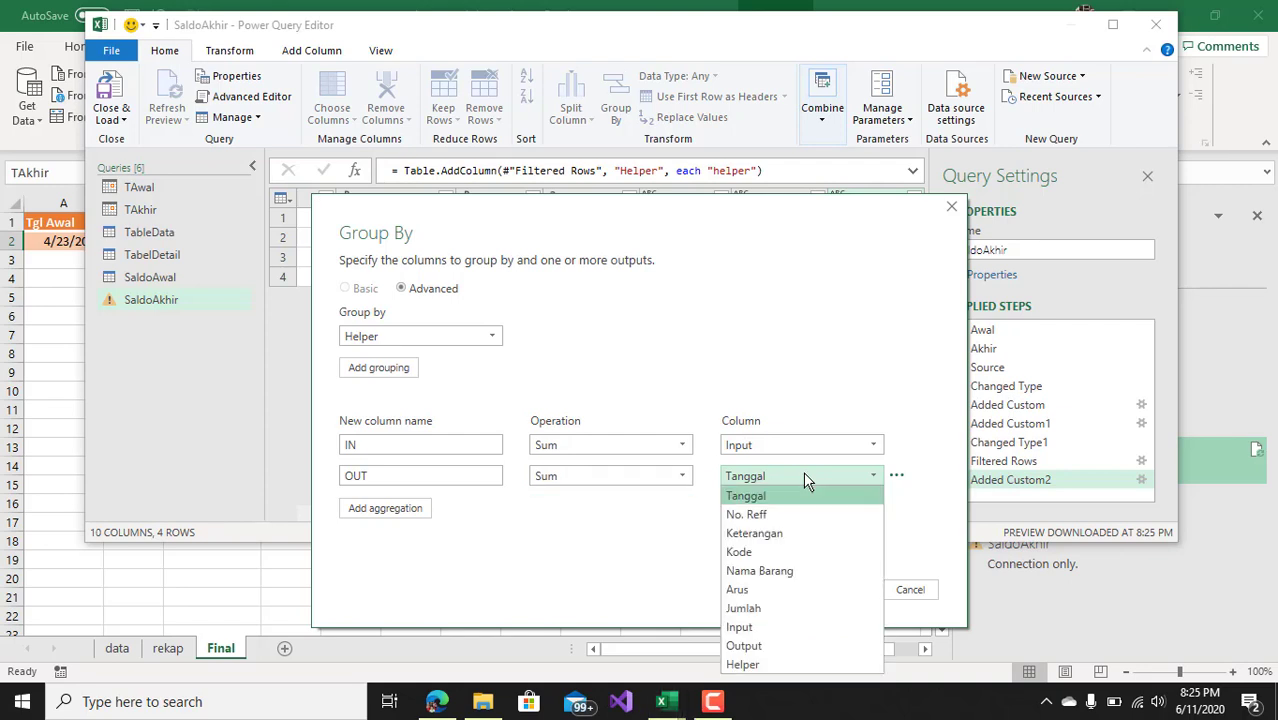
click(765, 647)
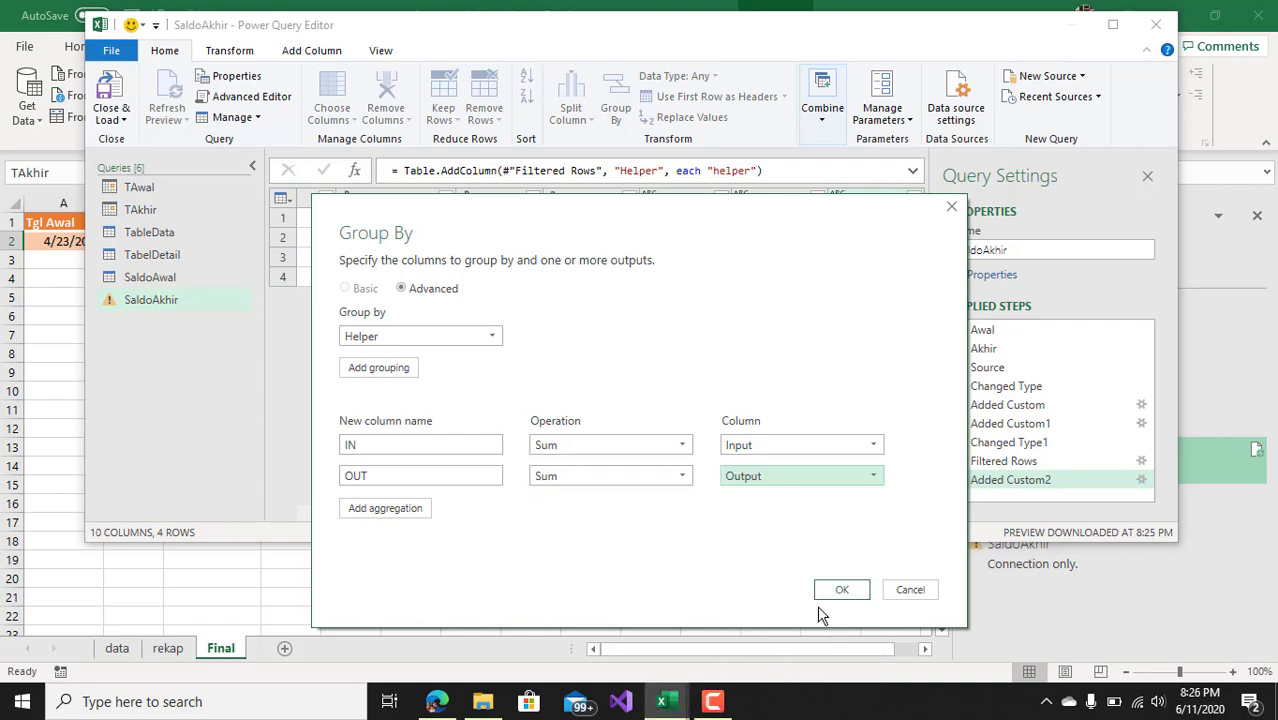
click(843, 597)
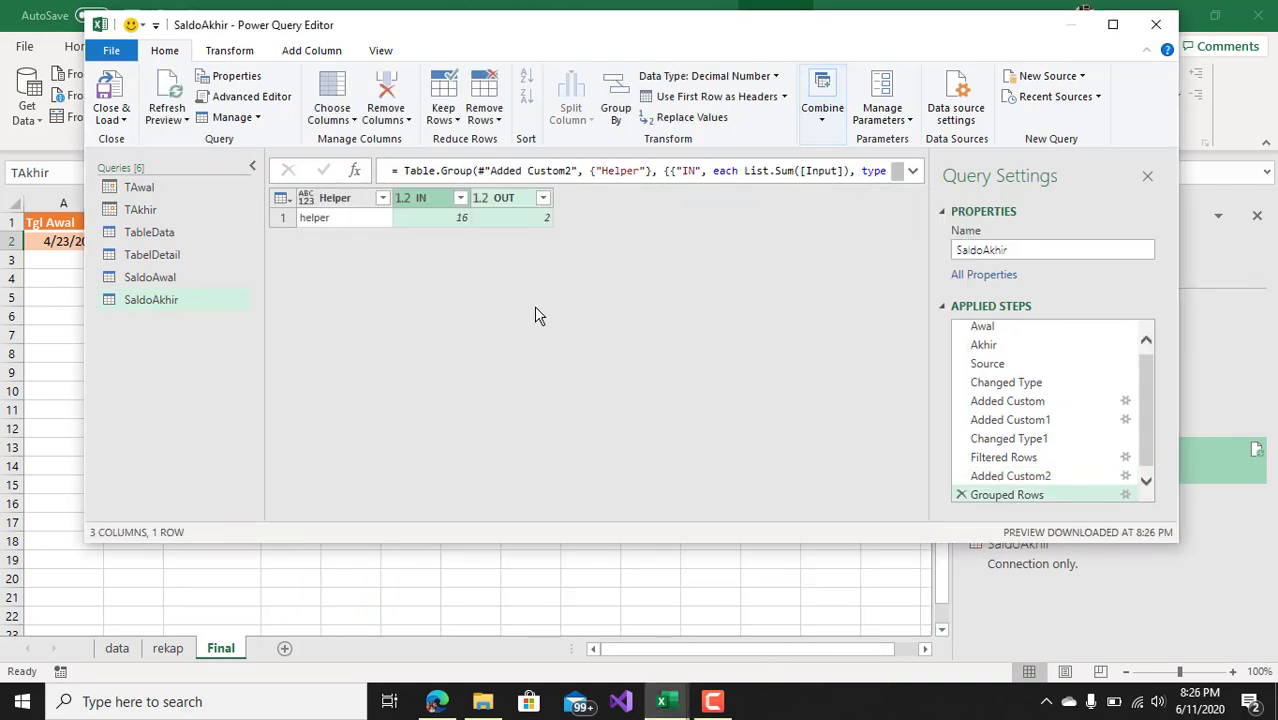
Step: Remove the Helper column, leaving IN 16 and OUT 2
click(328, 206)
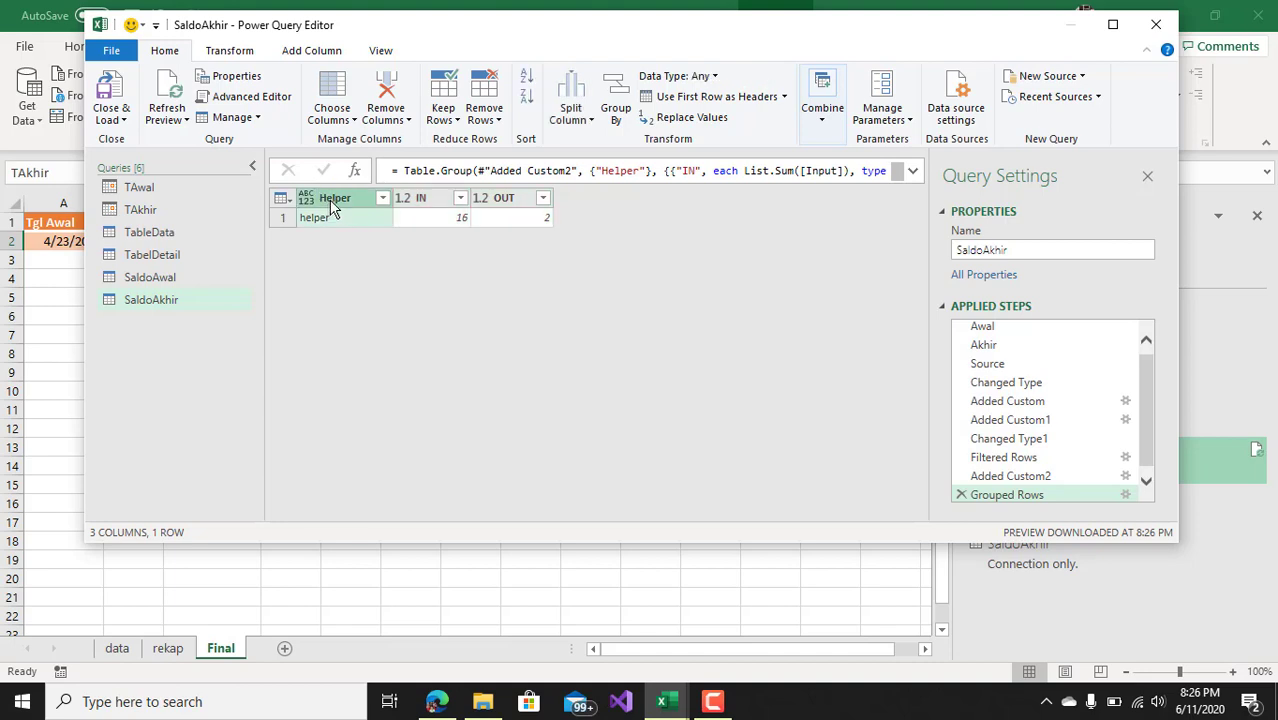
right_click(332, 205)
click(365, 238)
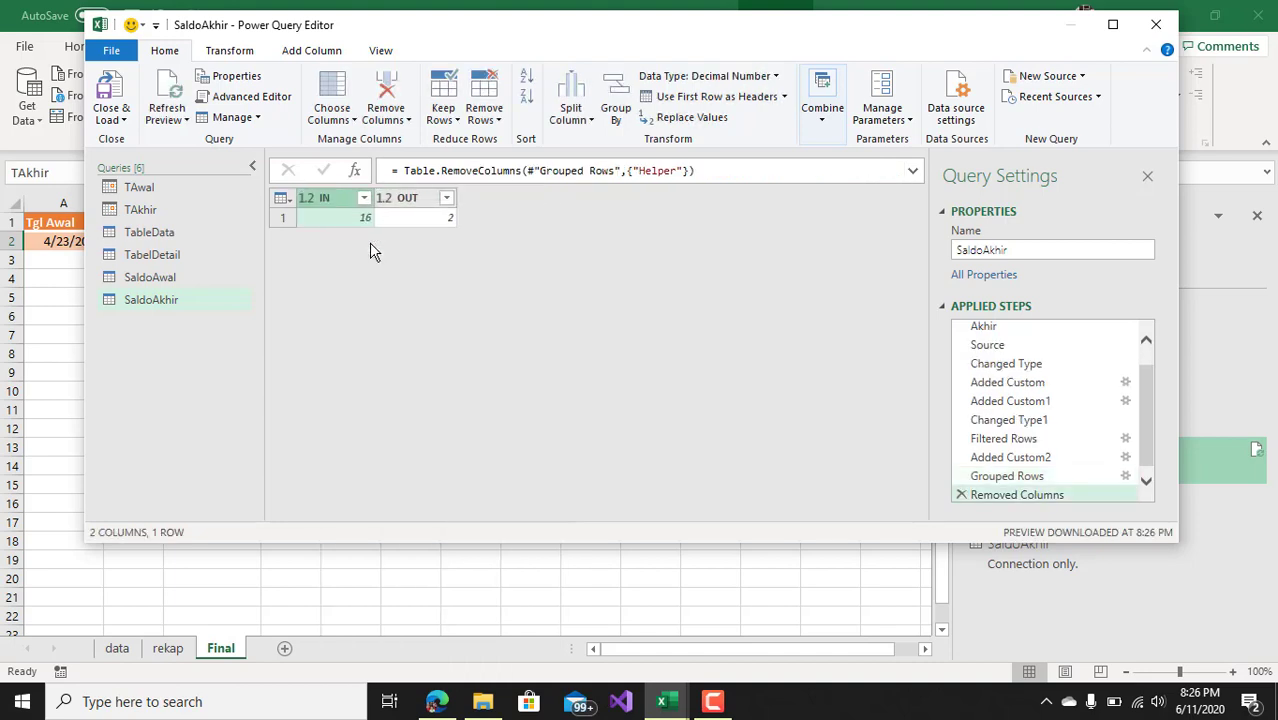
Step: Add a custom column Saldo Akhir with the formula [IN]-[OUT]
click(318, 55)
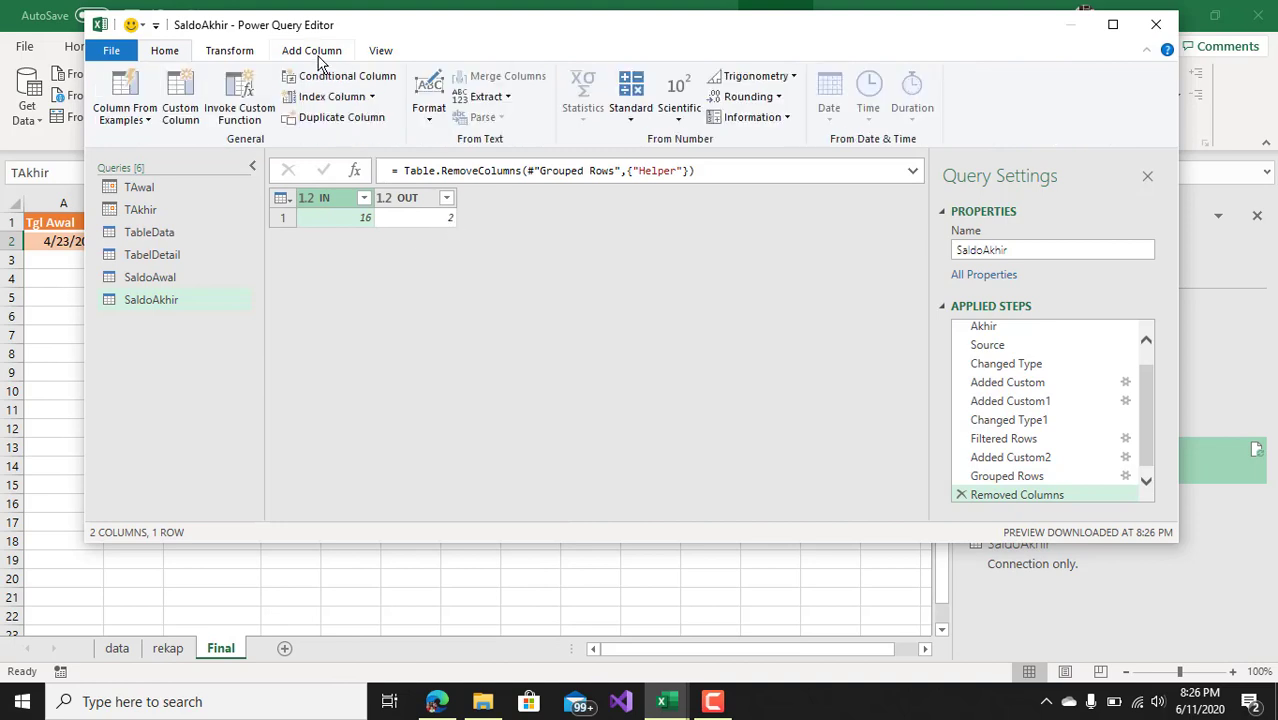
click(195, 113)
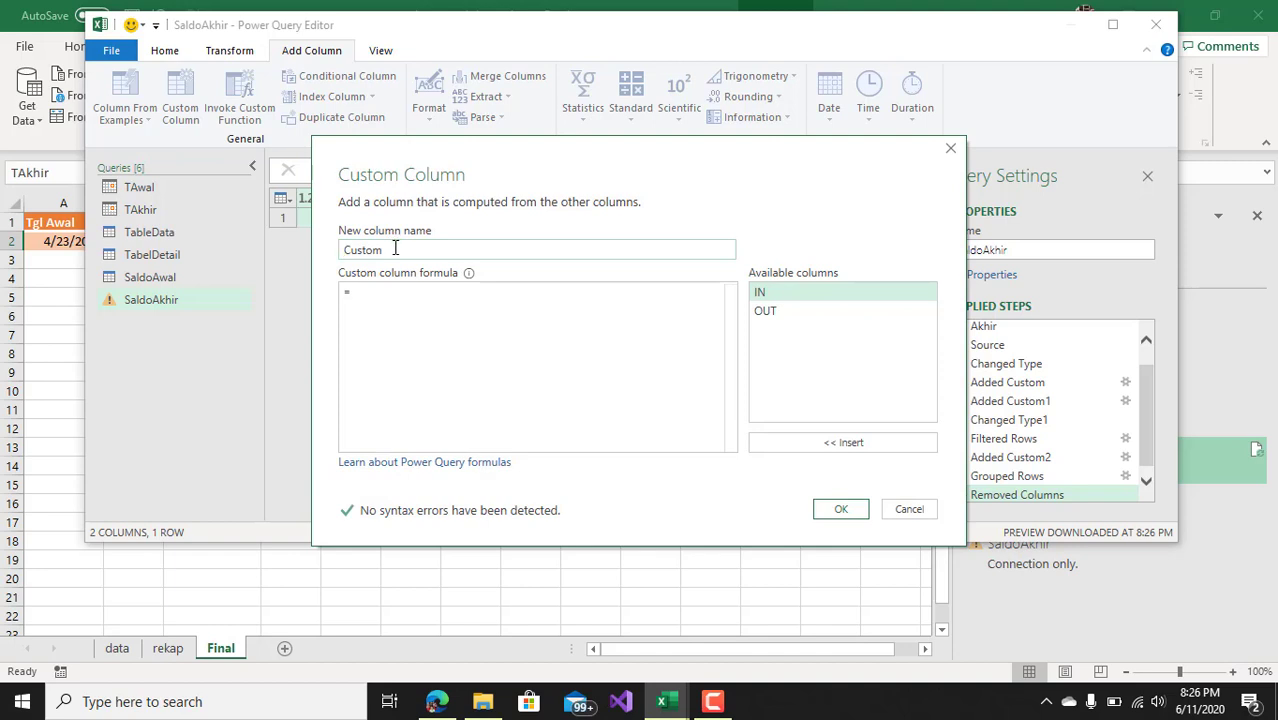
text(Saldo A)
text(khir)
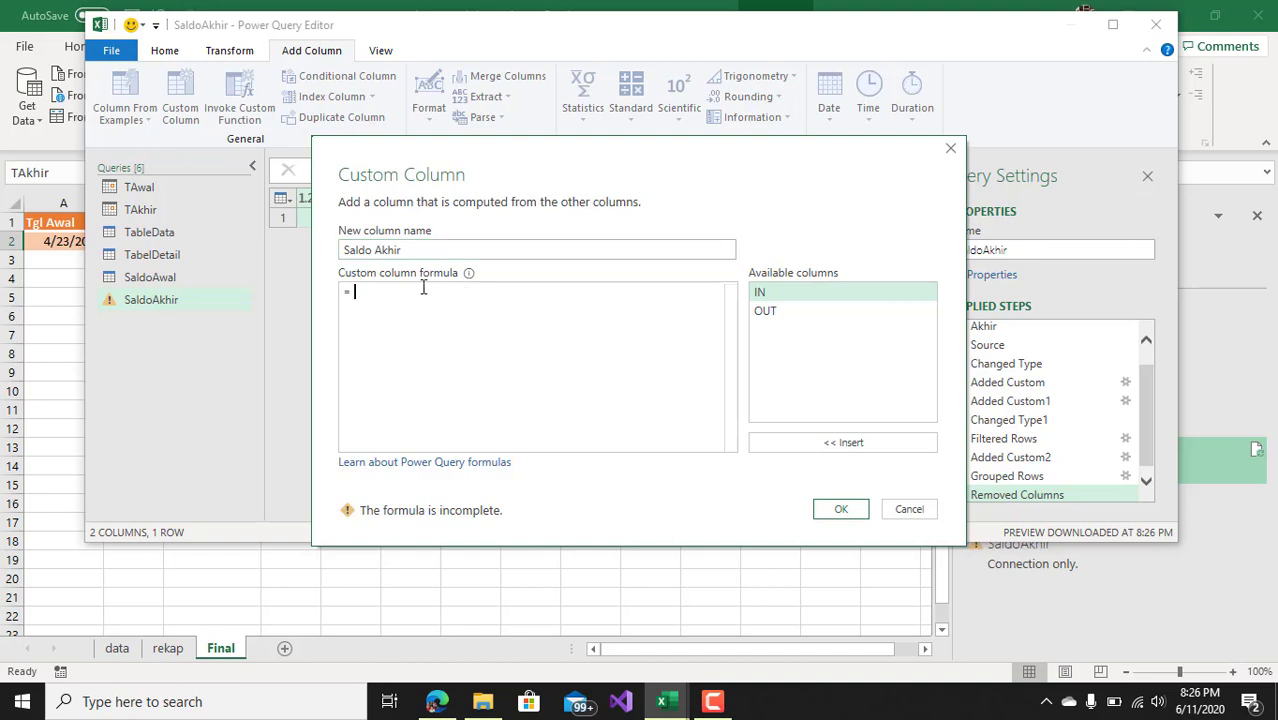
double_click(768, 291)
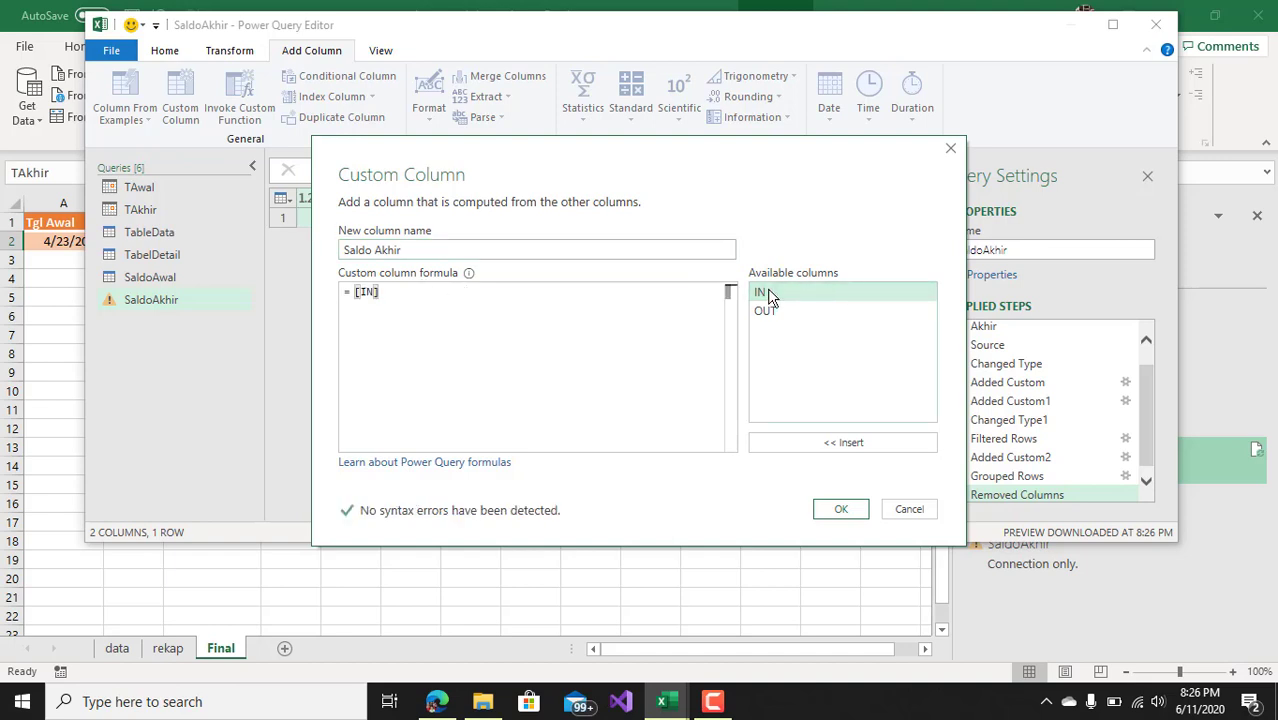
text(-)
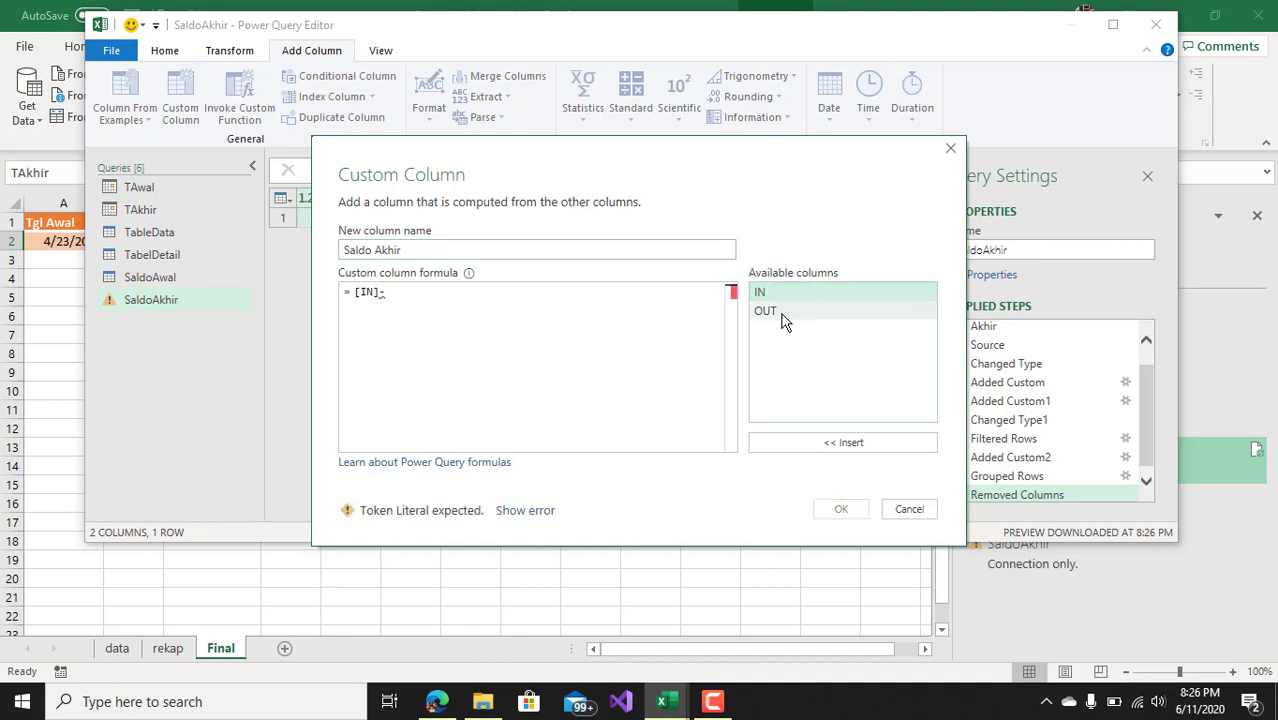
double_click(785, 312)
click(843, 506)
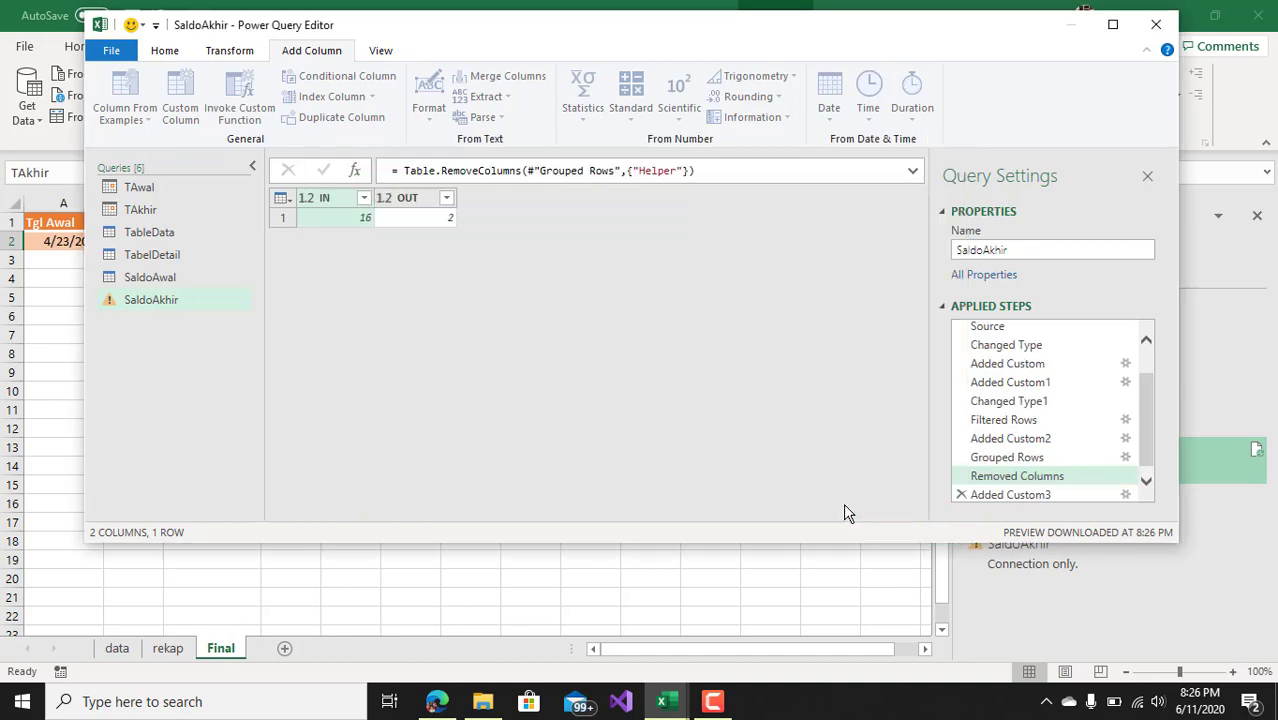
Step: Remove the IN and OUT columns so only Saldo Akhir (14) remains
click(414, 203)
ctrl+click(347, 201)
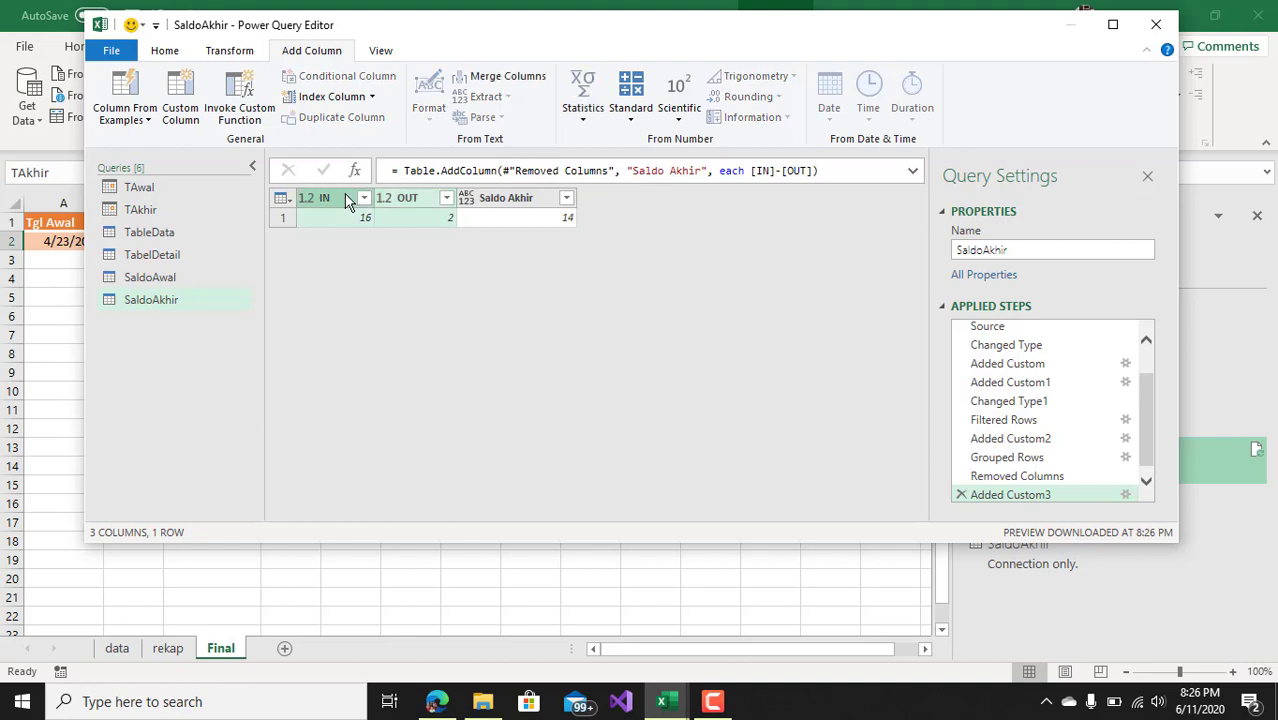
right_click(347, 200)
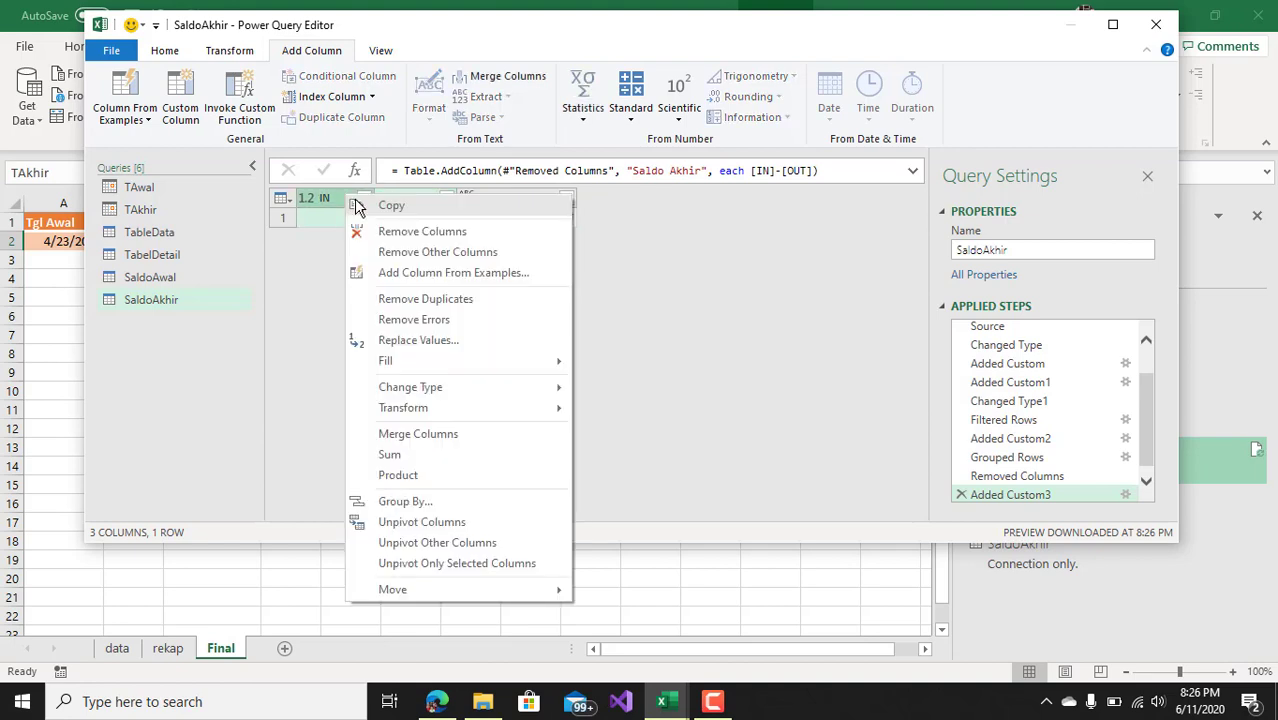
click(385, 233)
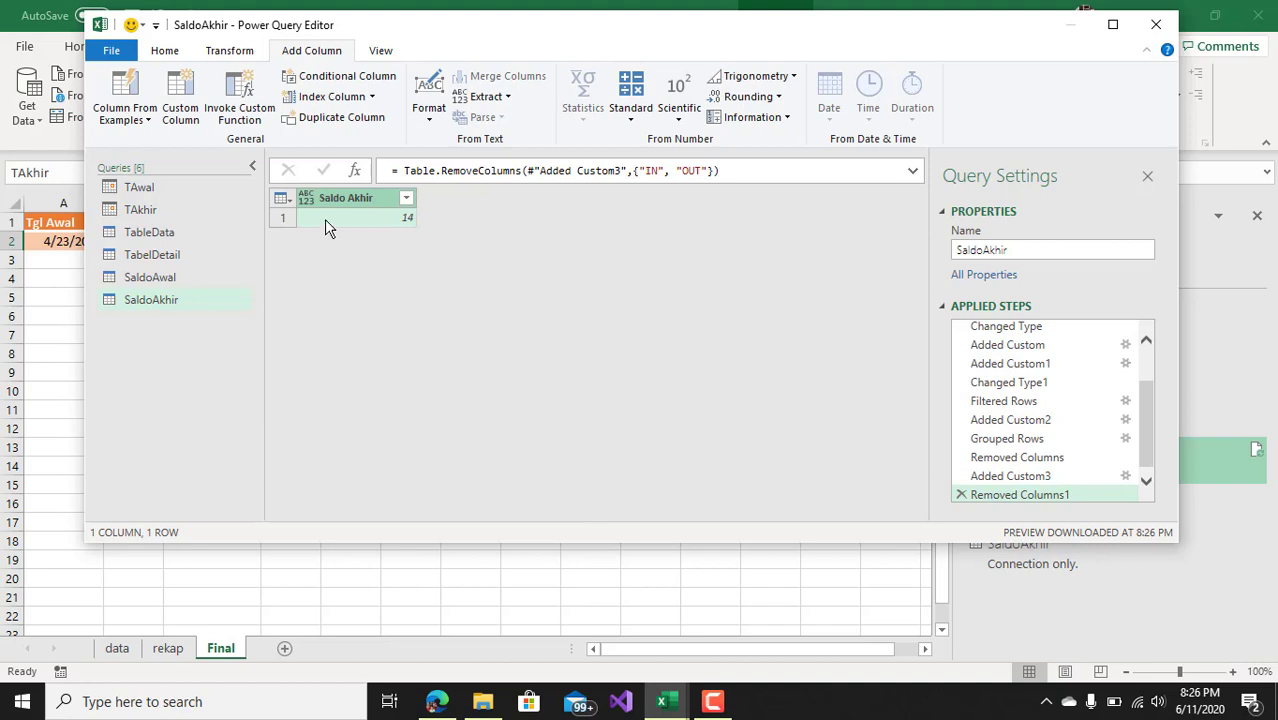
click(166, 52)
click(123, 119)
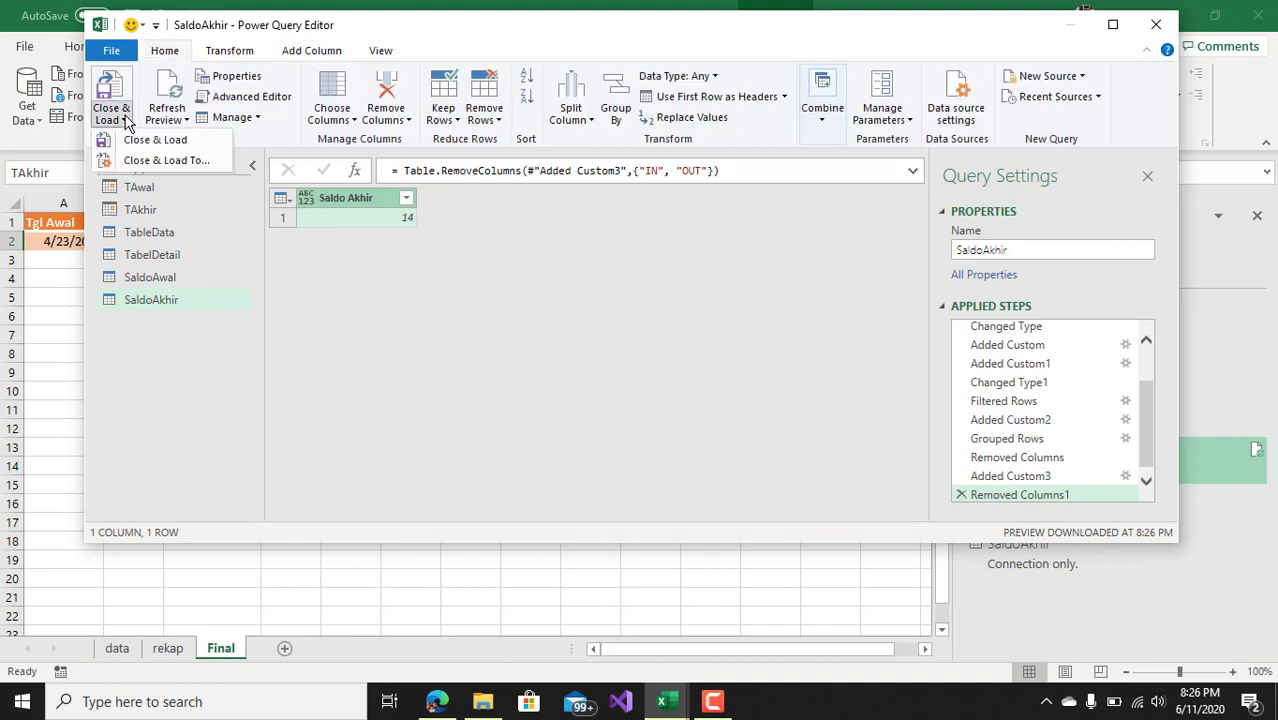
Step: Load SaldoAkhir as a connection only and switch to the rekap sheet
click(168, 162)
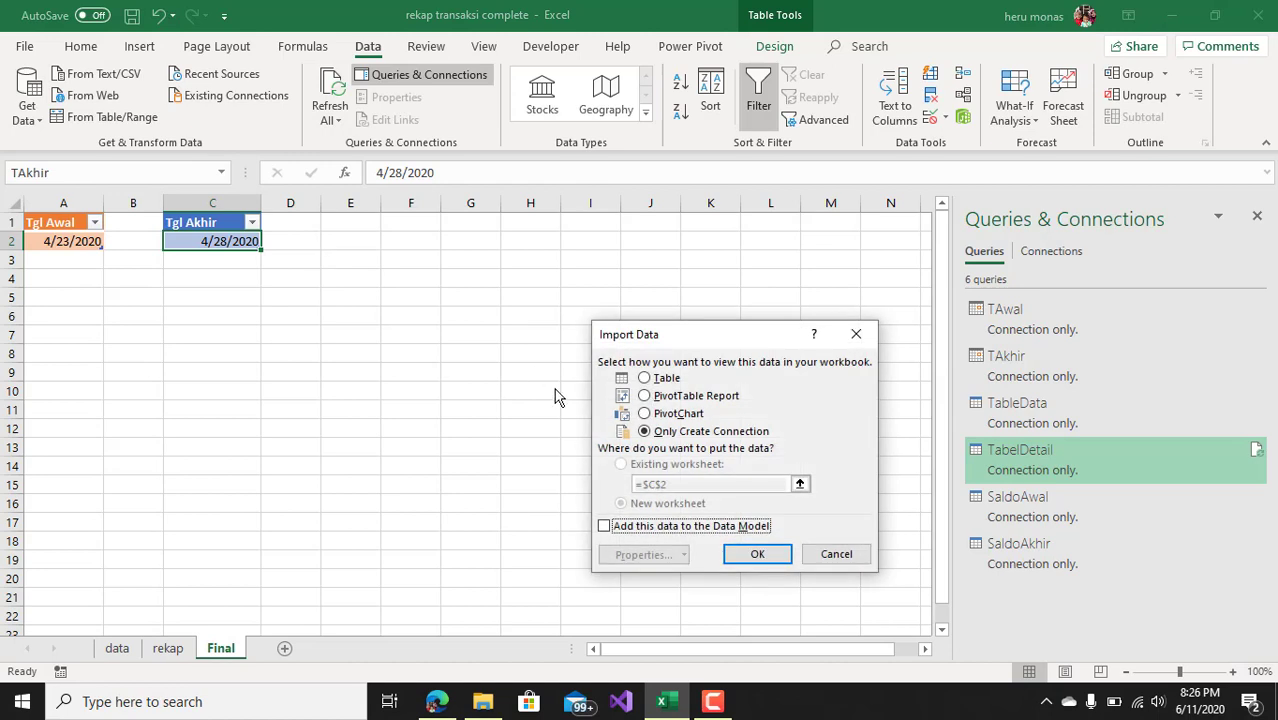
click(752, 554)
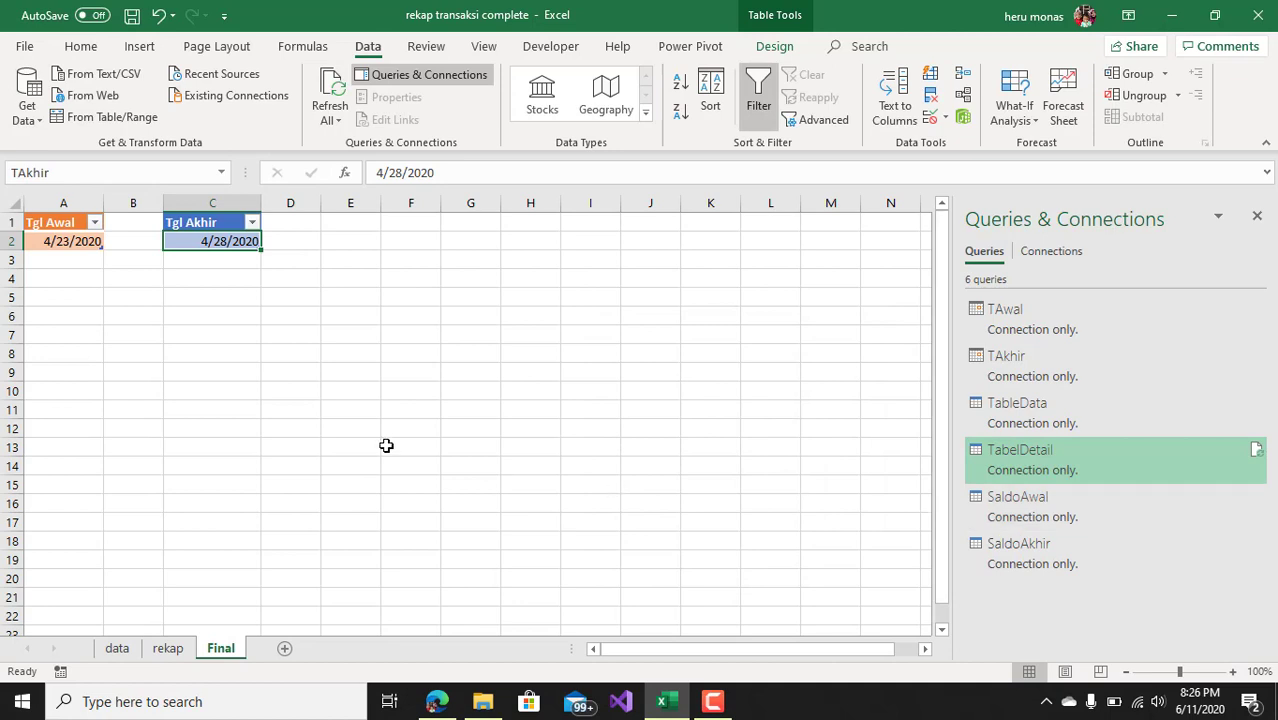
click(174, 651)
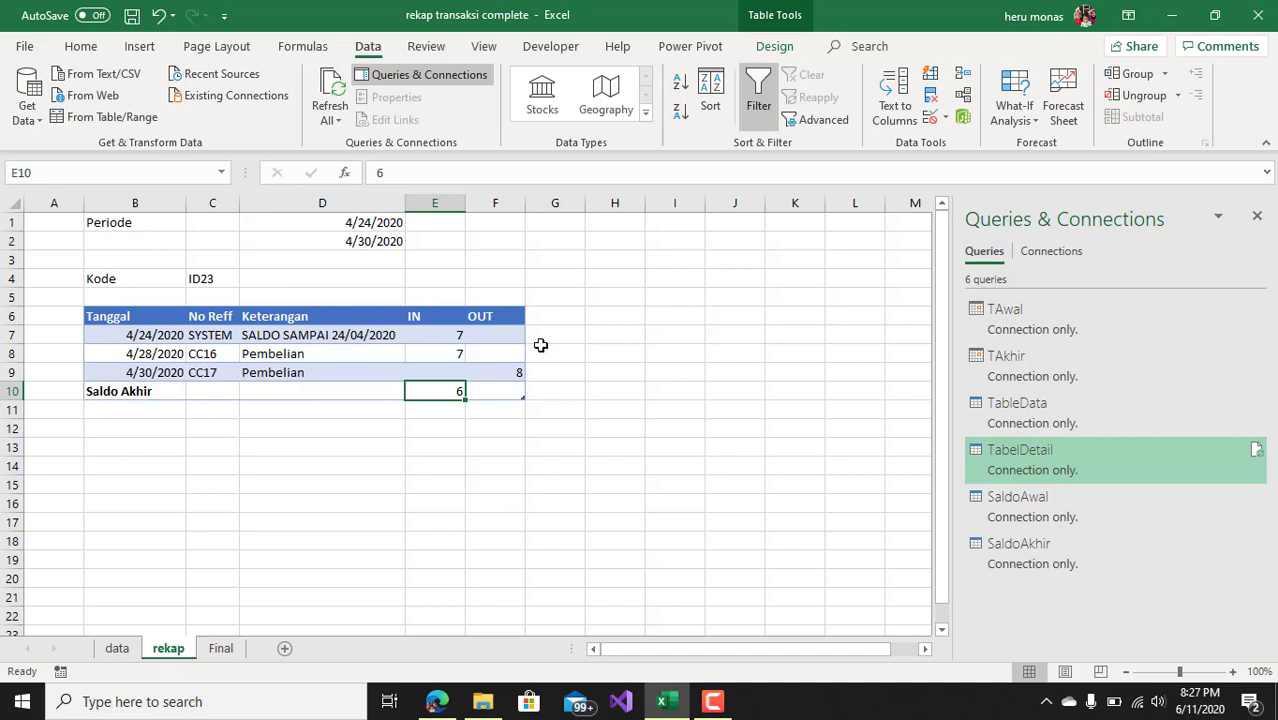
Step: Open the TabelDetail query for editing and move the editor window aside
right_click(1041, 466)
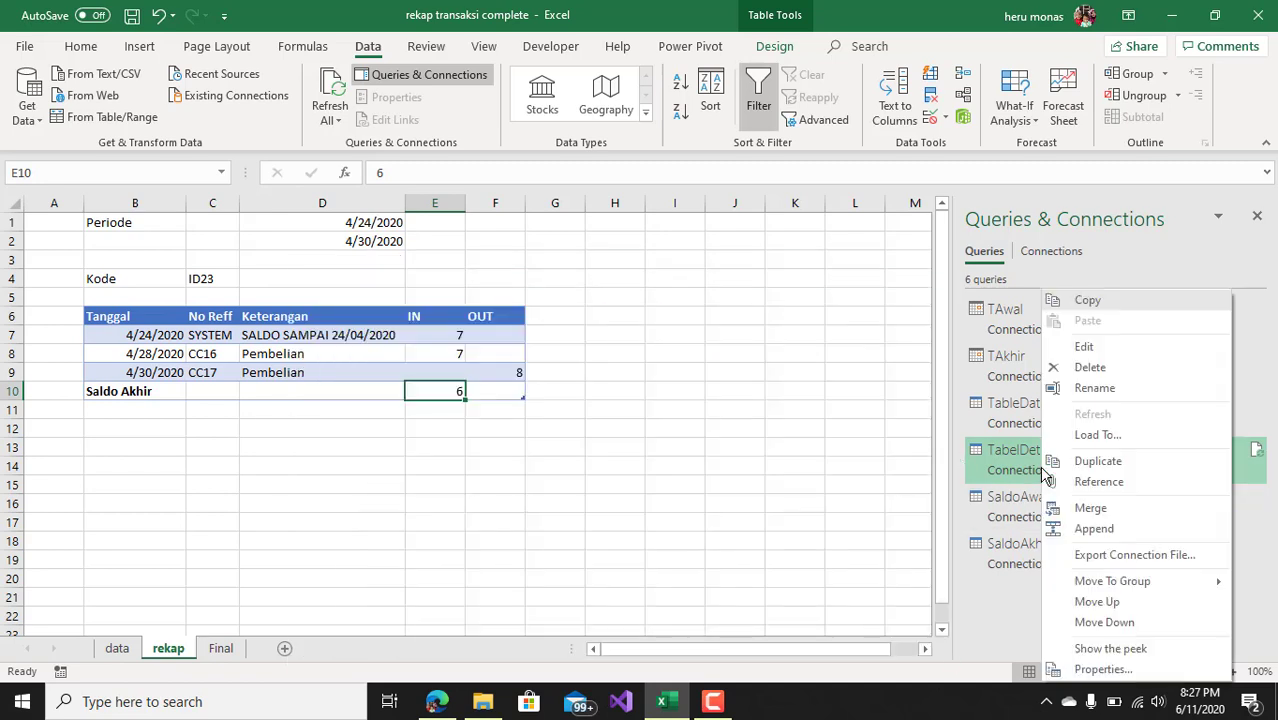
click(1117, 350)
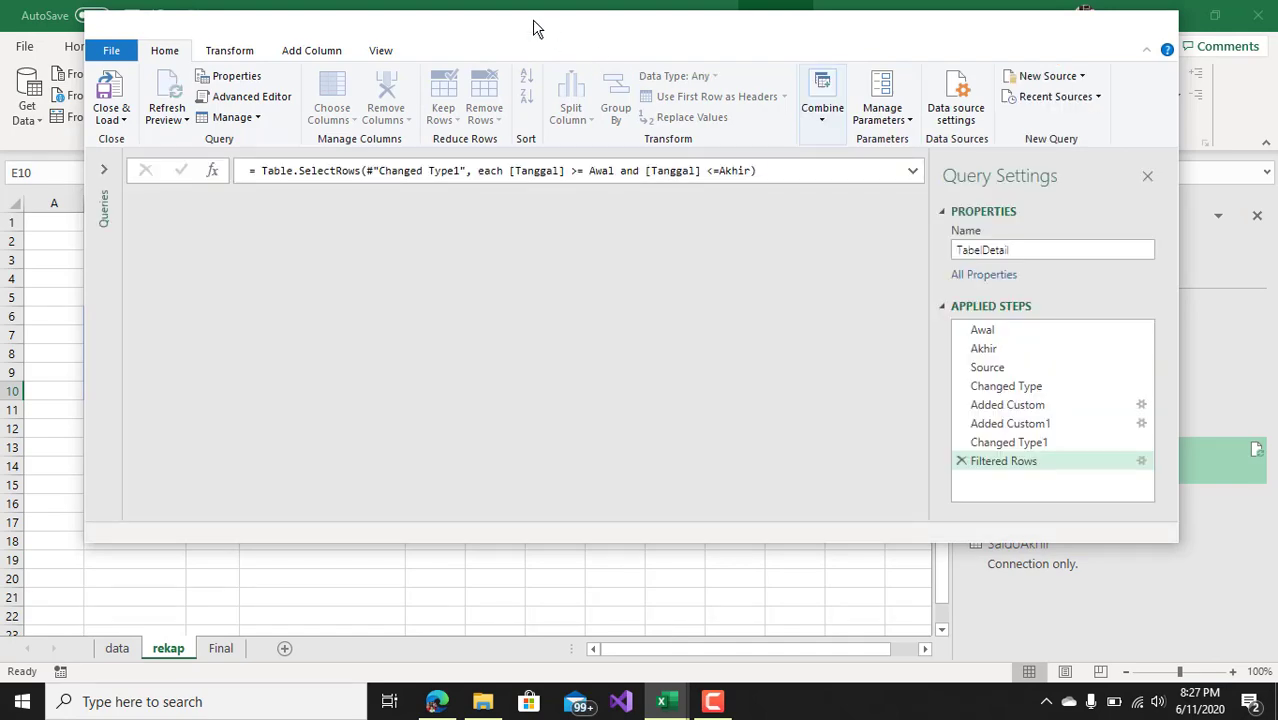
drag(533, 27, 736, 41)
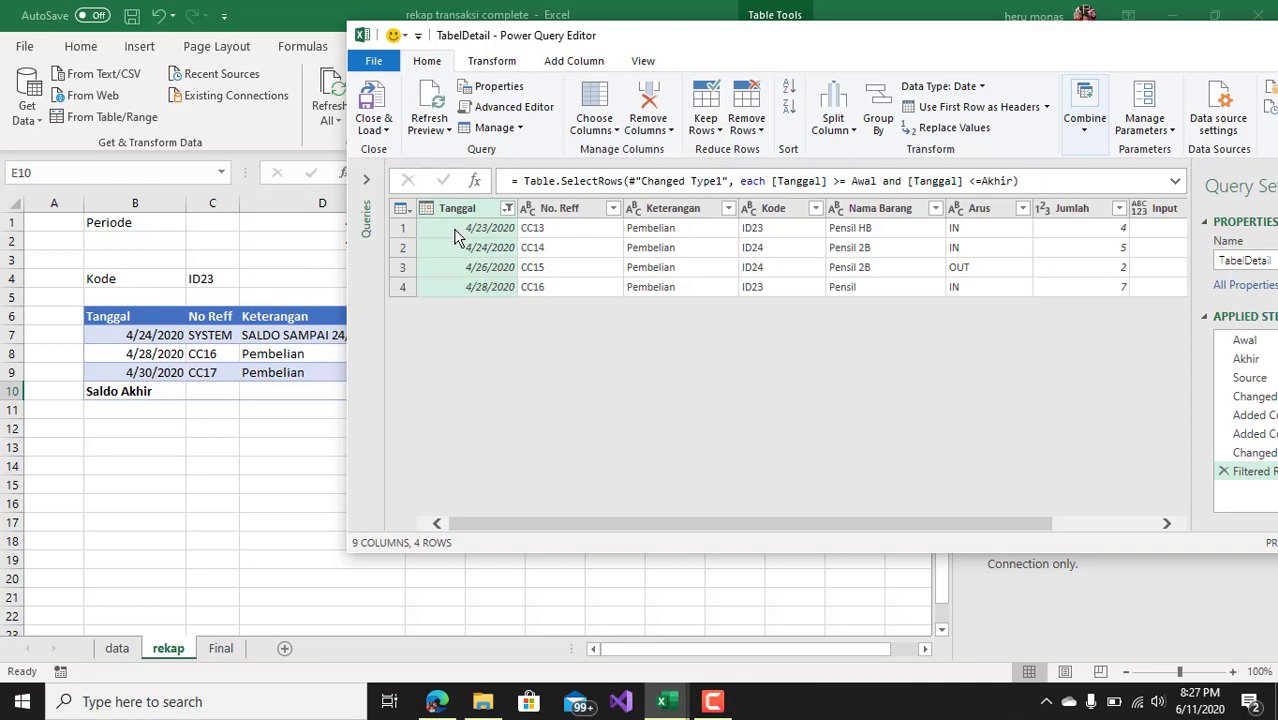
mouse_move(736, 29)
mouse_down()
mouse_move(474, 265)
mouse_move(492, 179)
mouse_up()
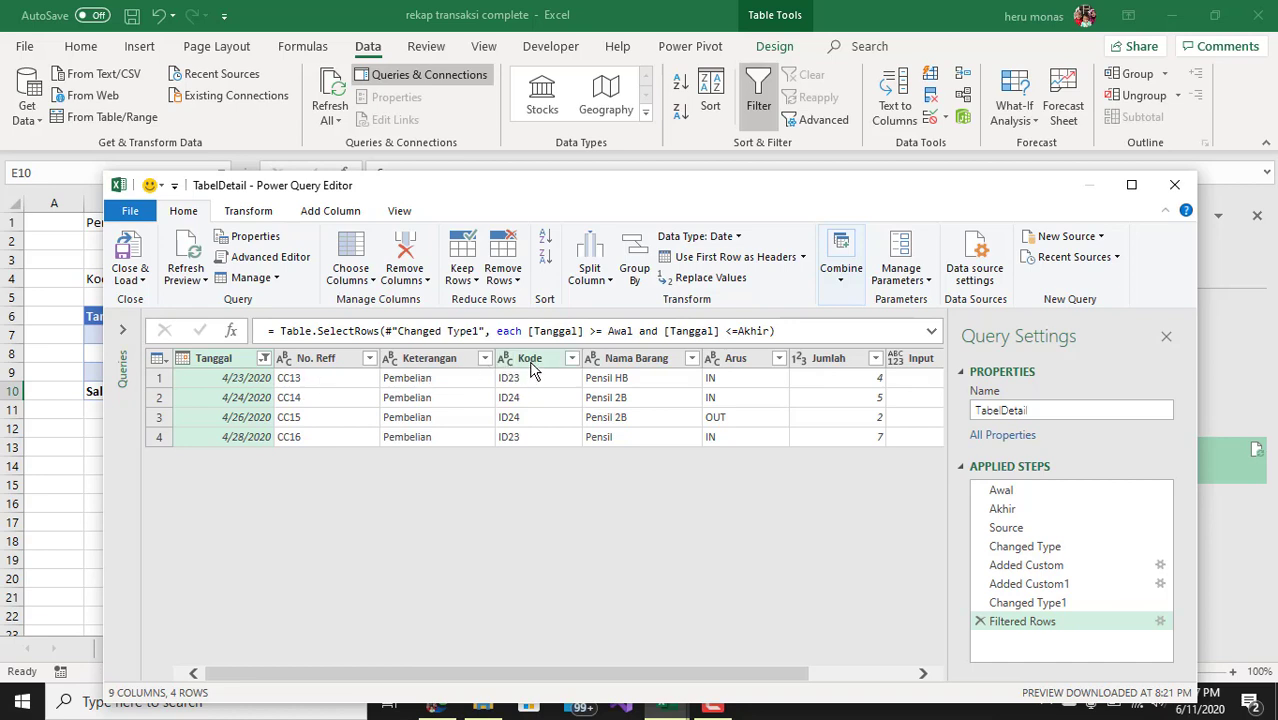
drag(540, 672, 626, 672)
Step: Select the Kode, Nama Barang, Arus and Jumlah columns in TabelDetail
click(434, 366)
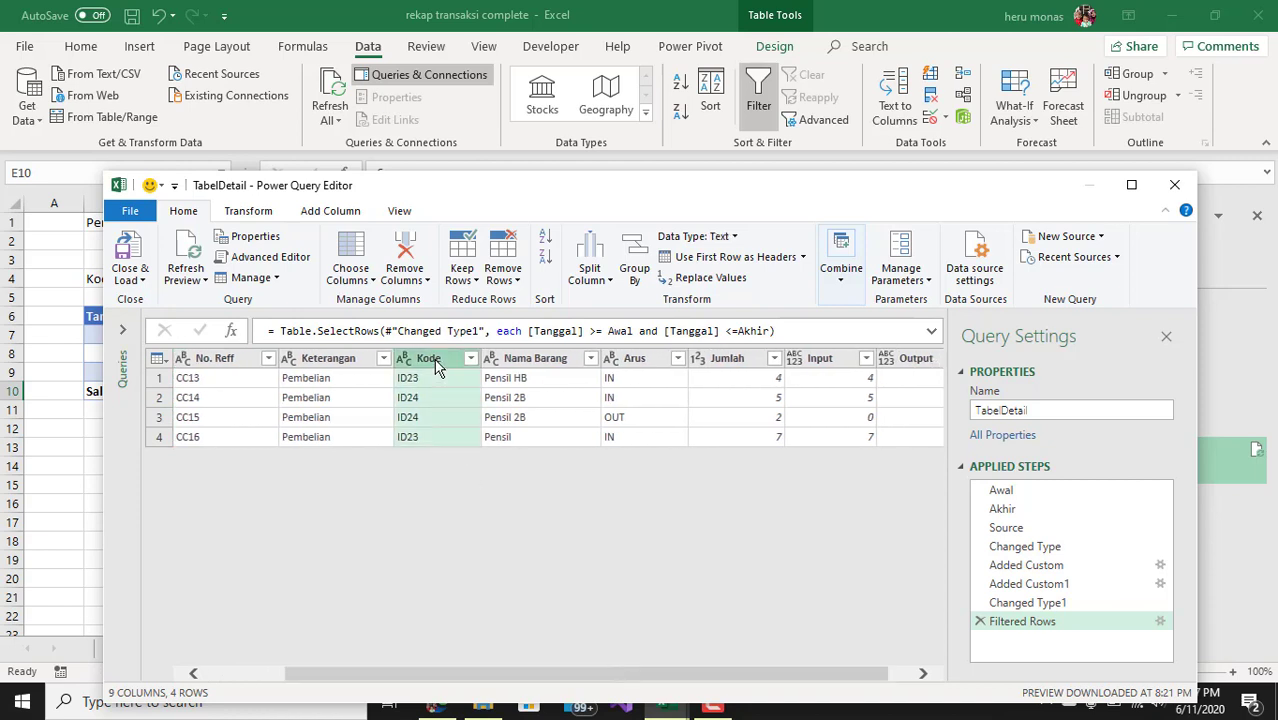
ctrl+click(540, 366)
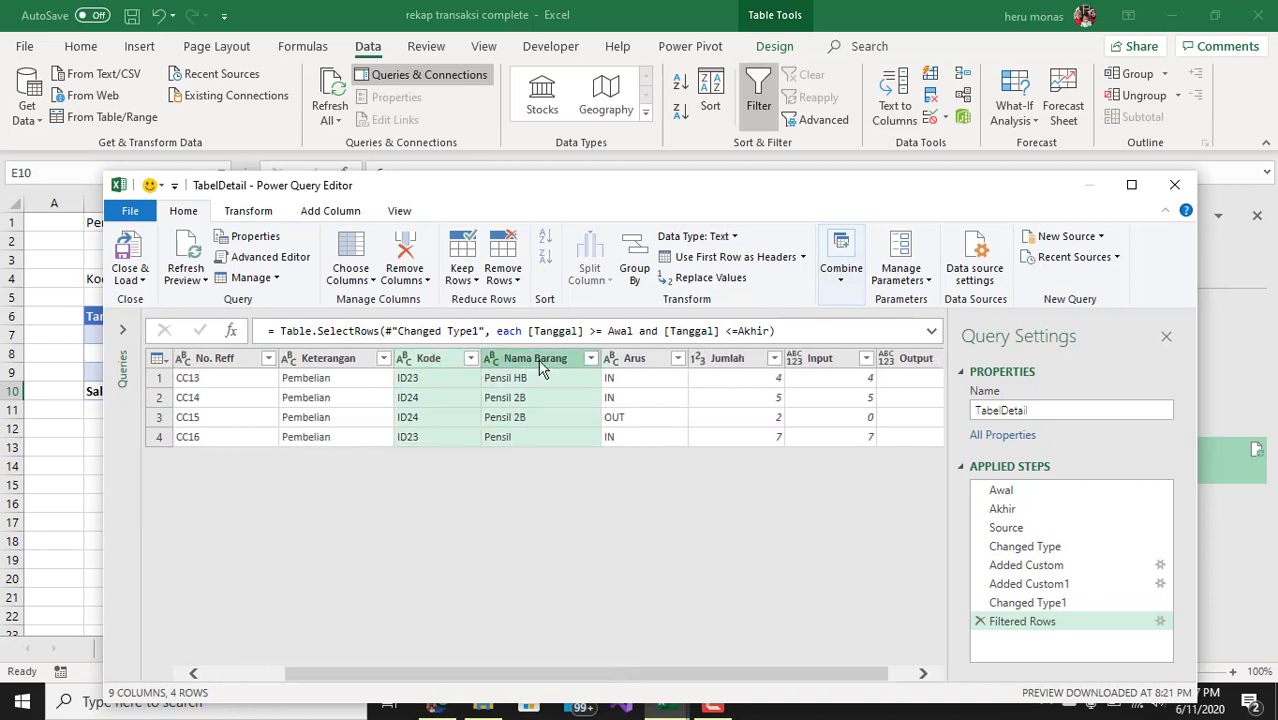
ctrl+click(640, 366)
ctrl+click(712, 366)
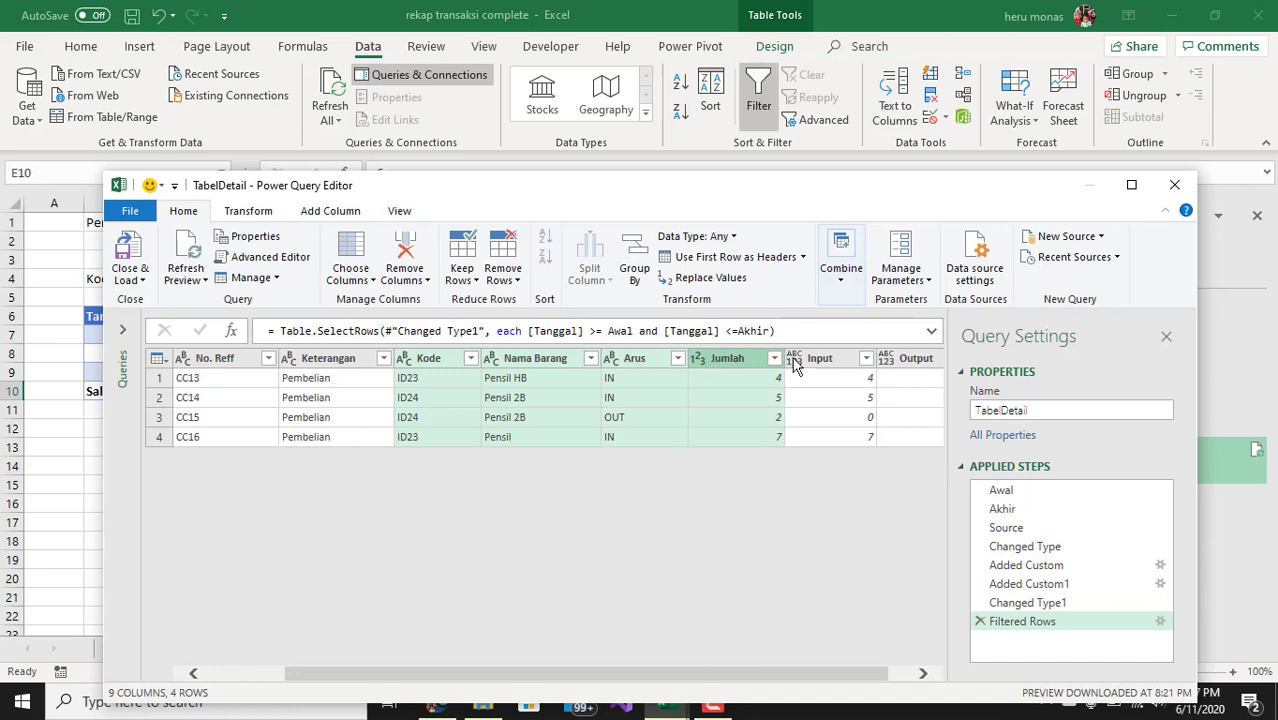
ctrl+click(797, 358)
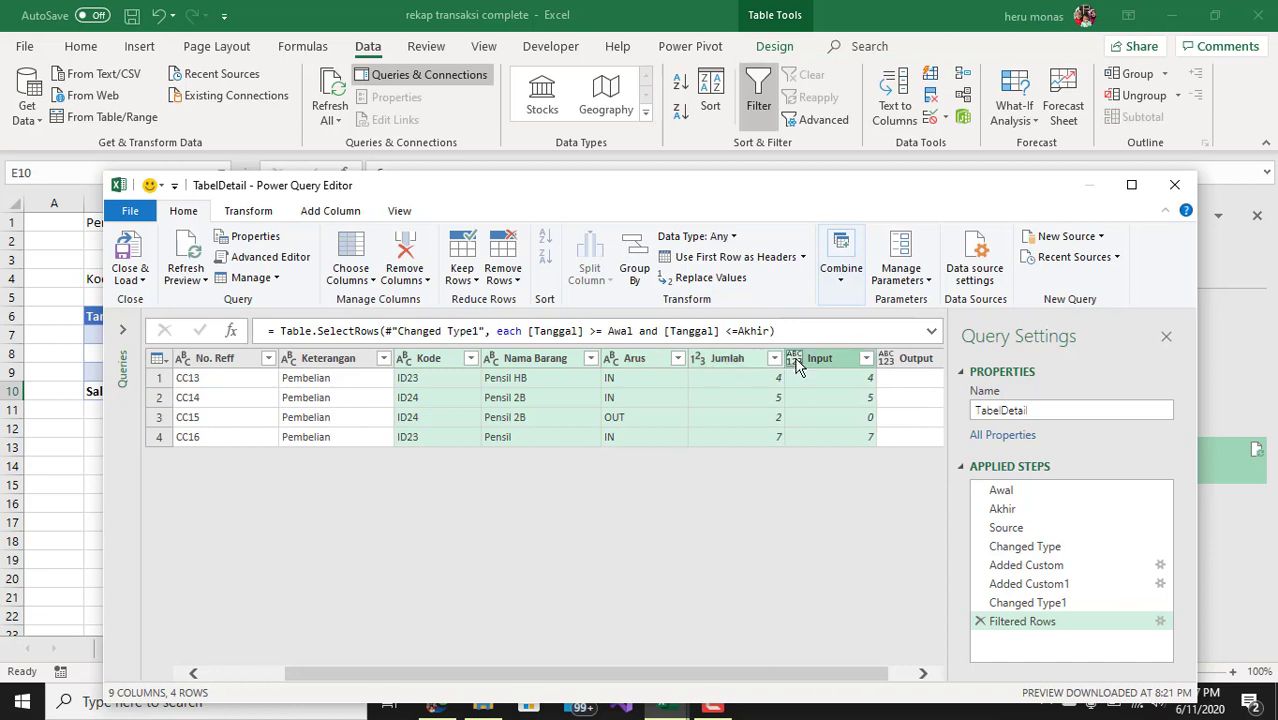
click(922, 673)
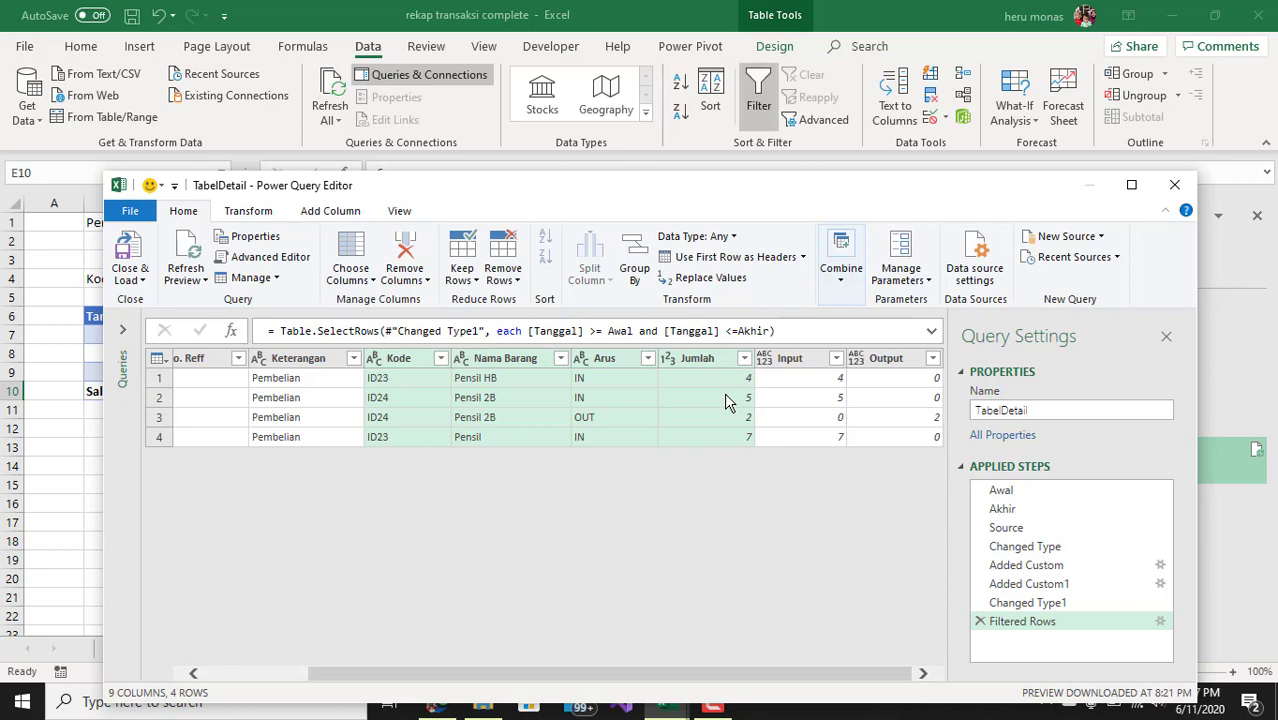
right_click(727, 401)
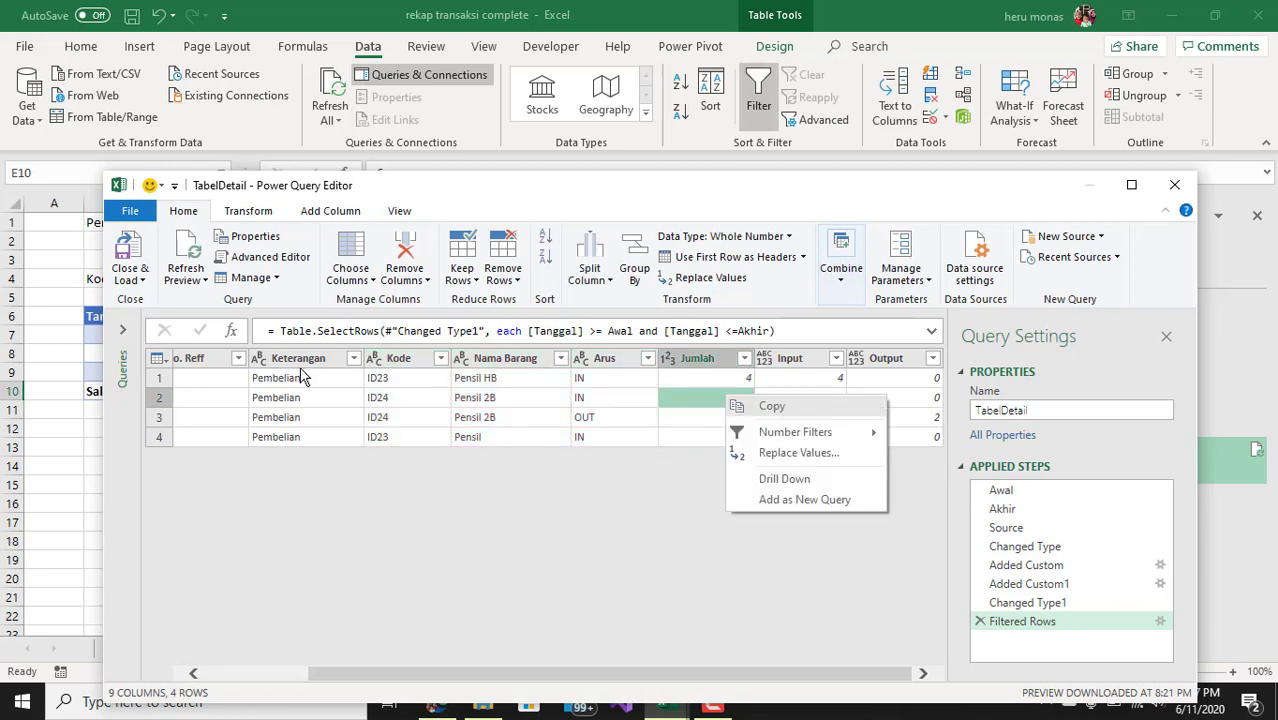
Step: Remove the Kode, Nama Barang, Arus and Jumlah columns, keeping five columns
click(405, 360)
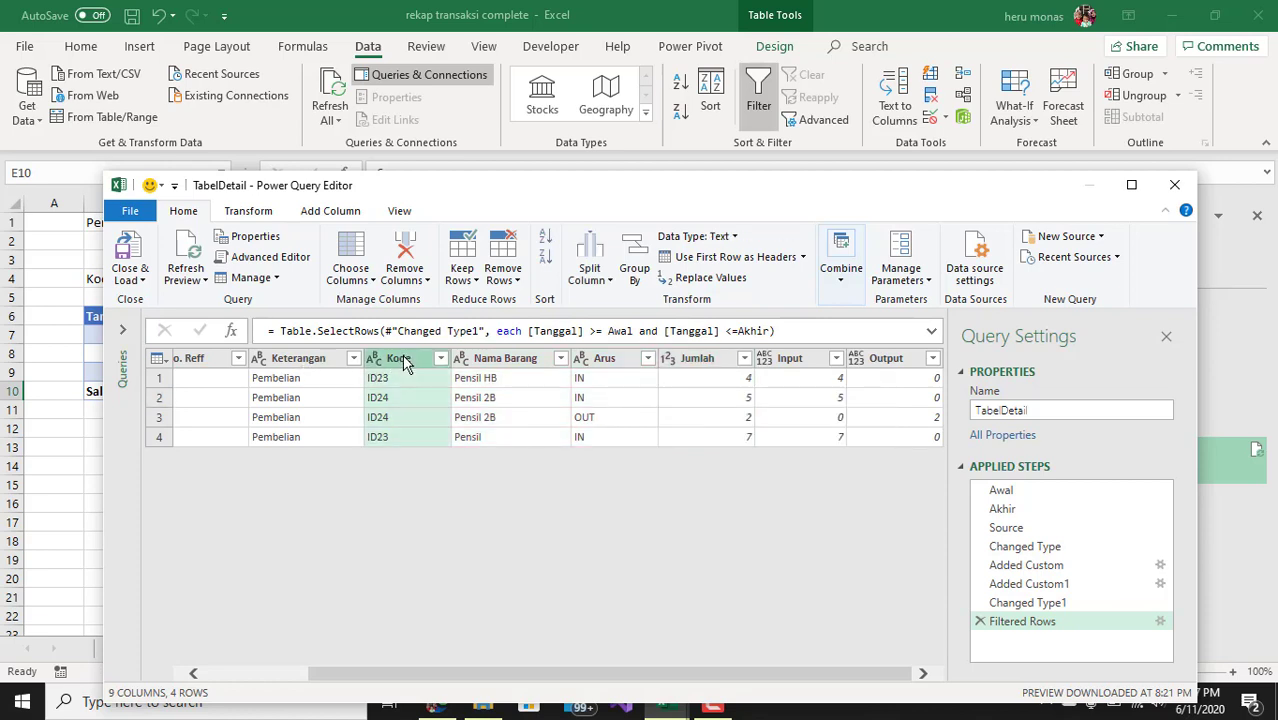
ctrl+click(519, 364)
ctrl+click(612, 364)
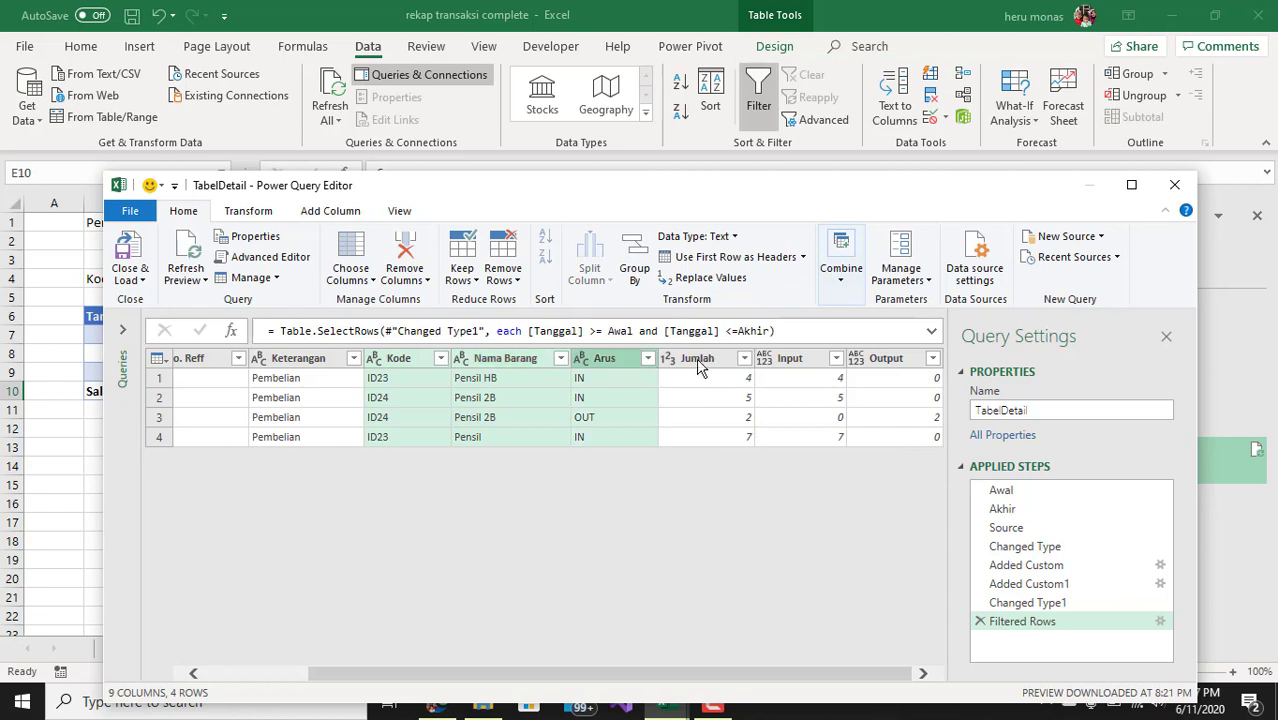
ctrl+click(705, 366)
right_click(707, 368)
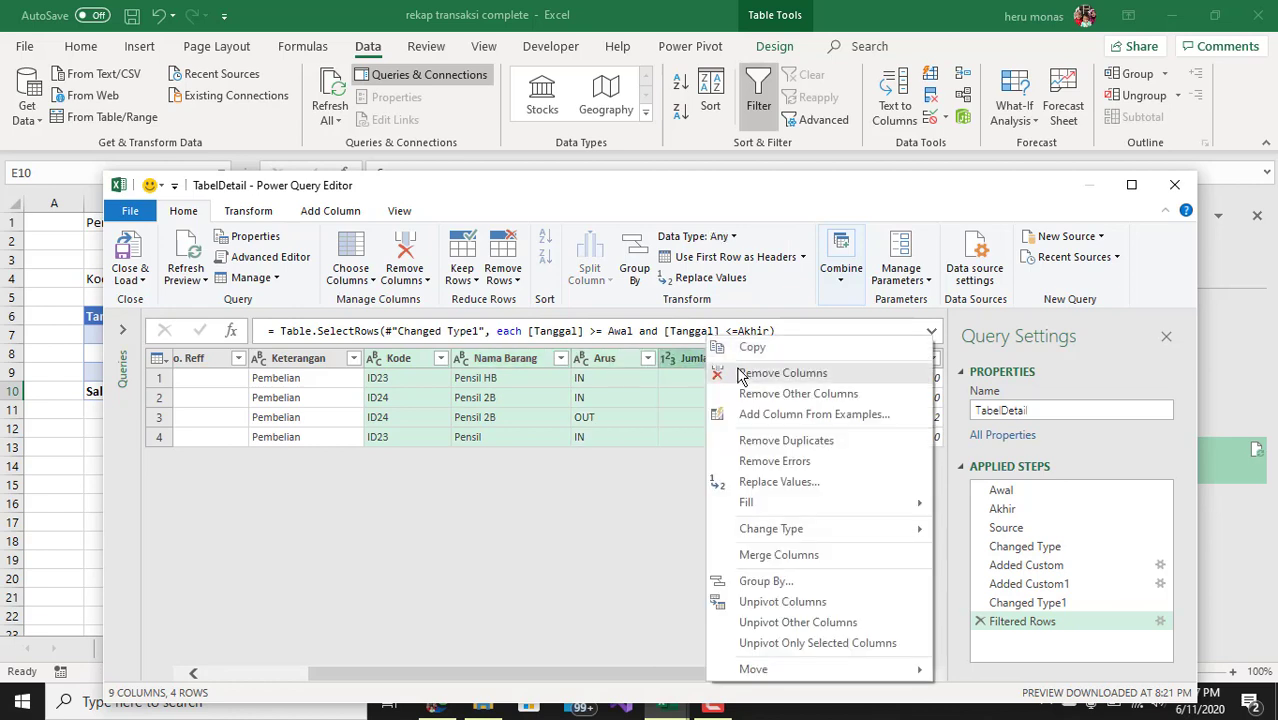
click(783, 373)
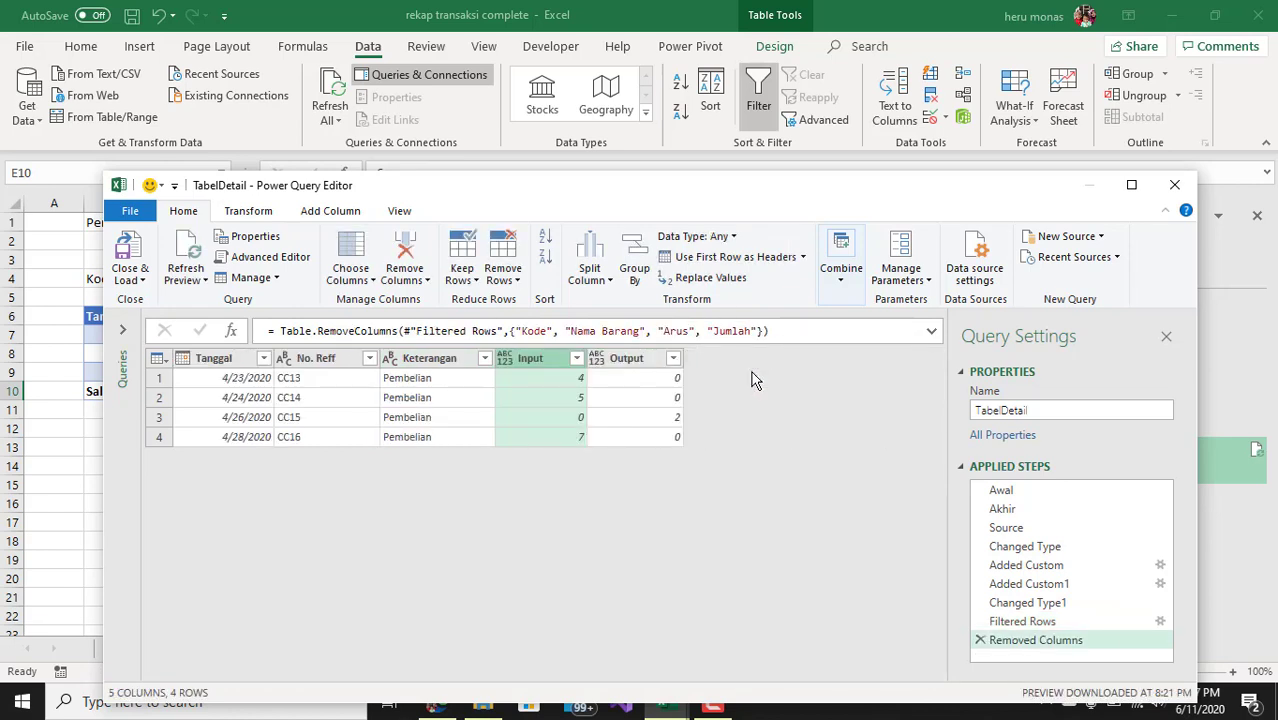
Step: Rename TabelDetail's Input column to IN
right_click(548, 367)
mouse_move(601, 428)
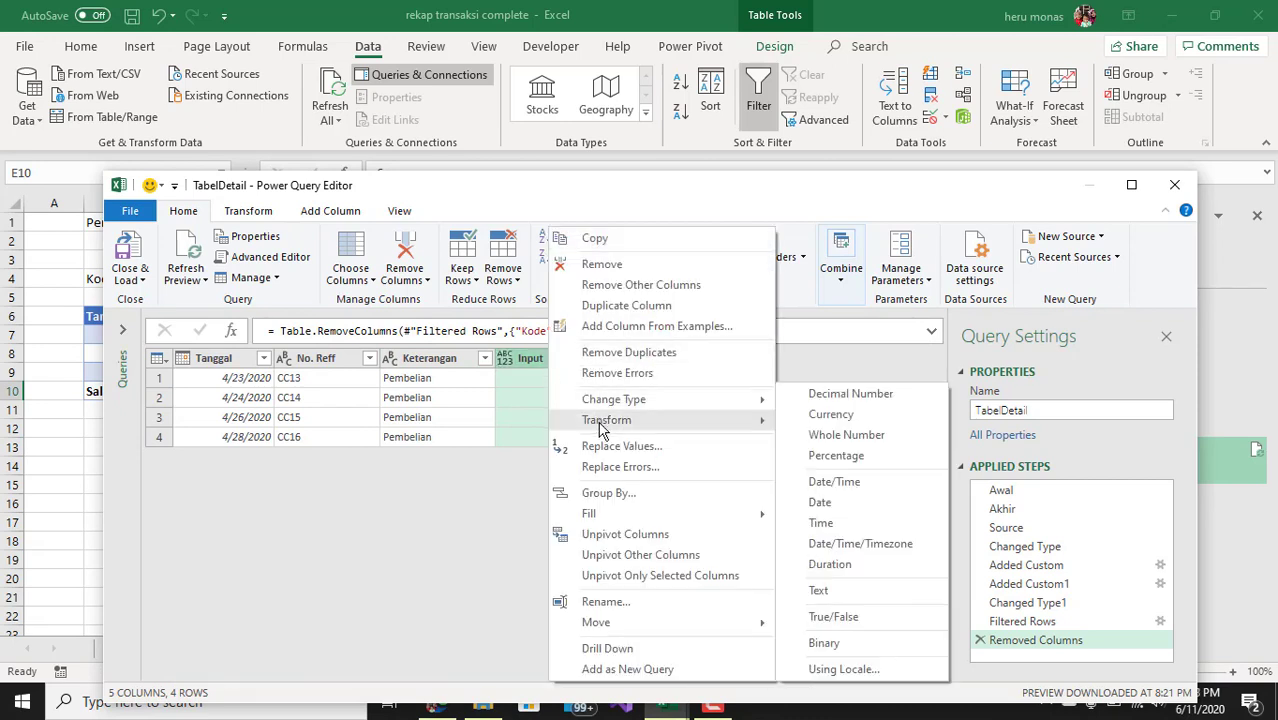
click(621, 603)
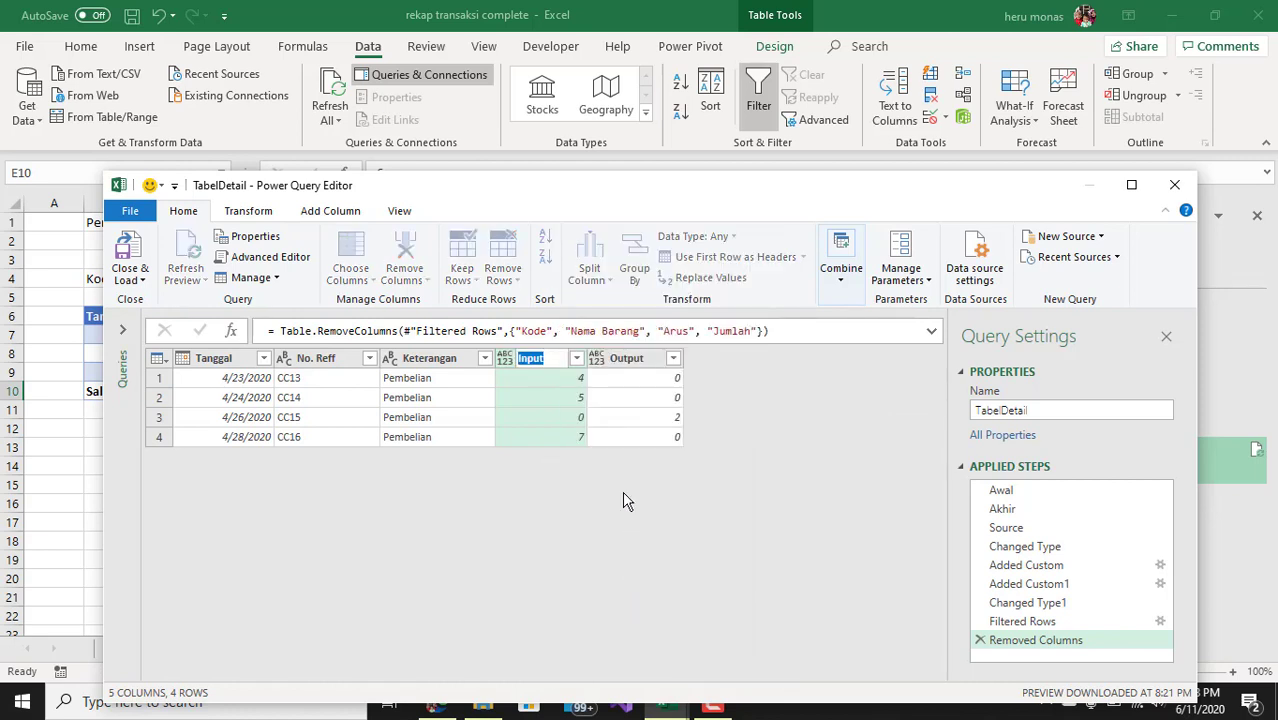
key(End)
key(BackSpace)
key(BackSpace)
key(BackSpace)
key(BackSpace)
key(BackSpace)
text(IN)
key(Return)
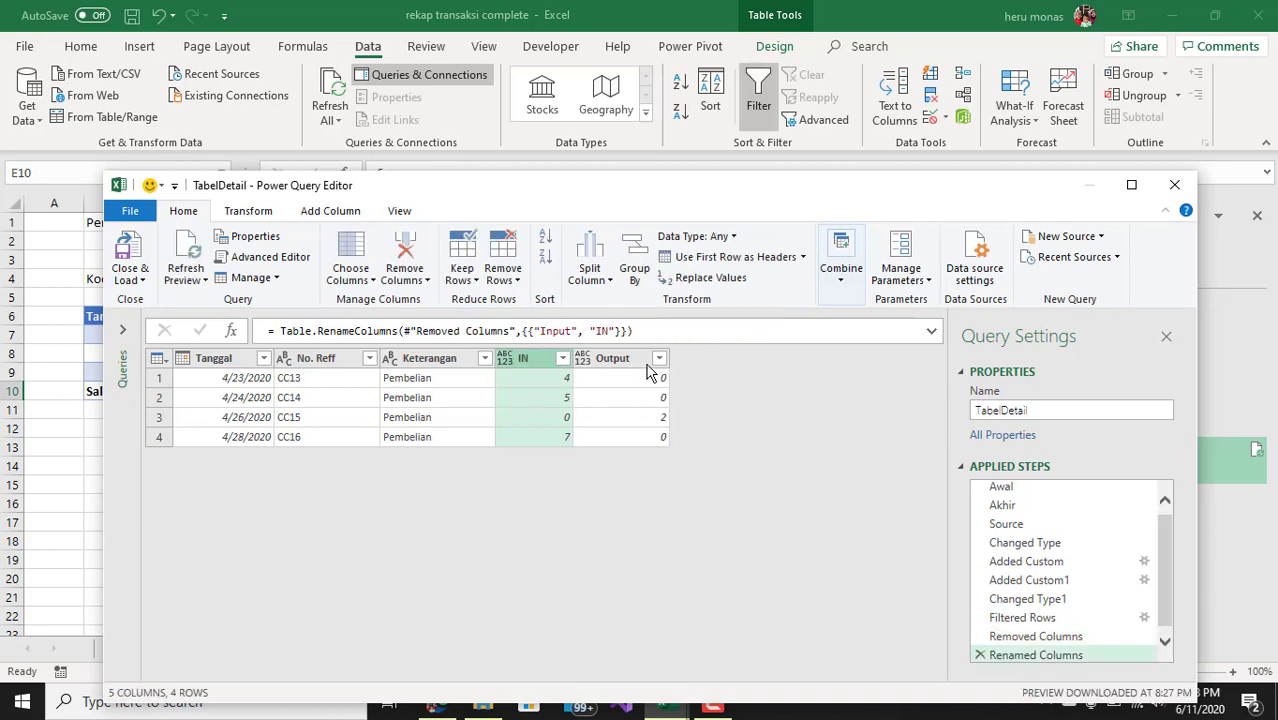
Step: Rename the Output column to OUT, then close the editor and load the query
right_click(647, 370)
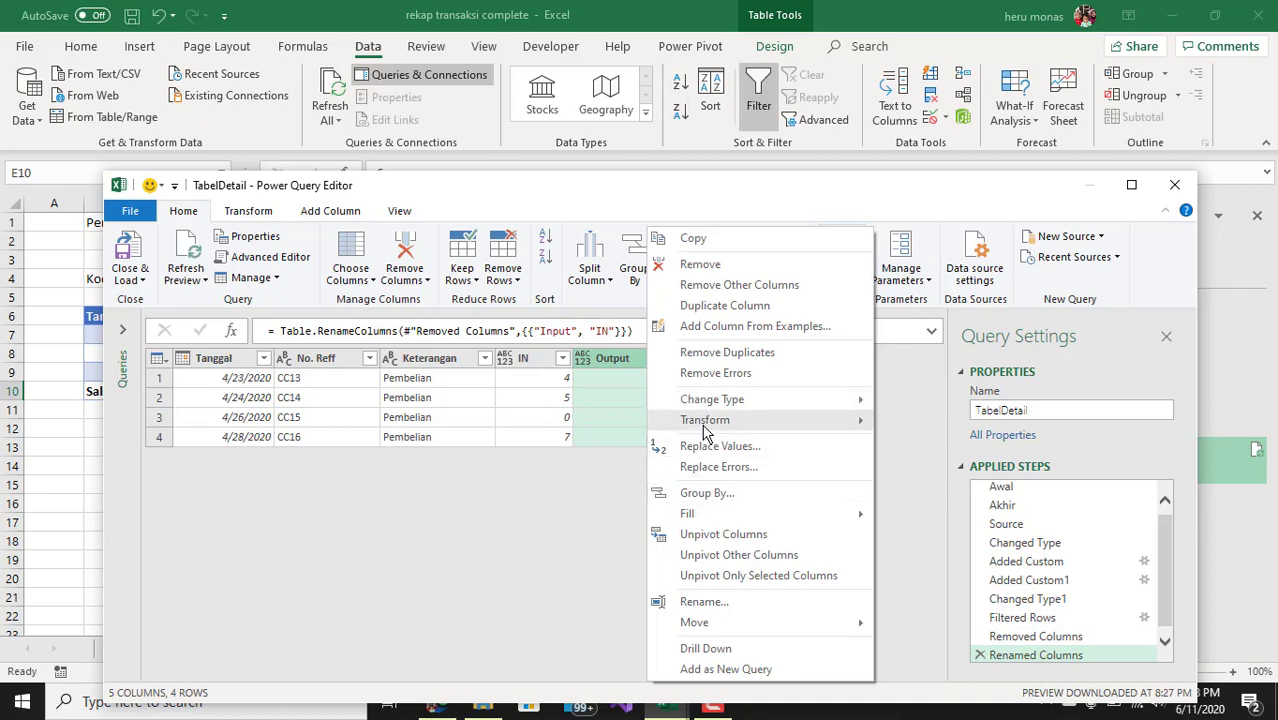
right_click(605, 360)
right_click(610, 360)
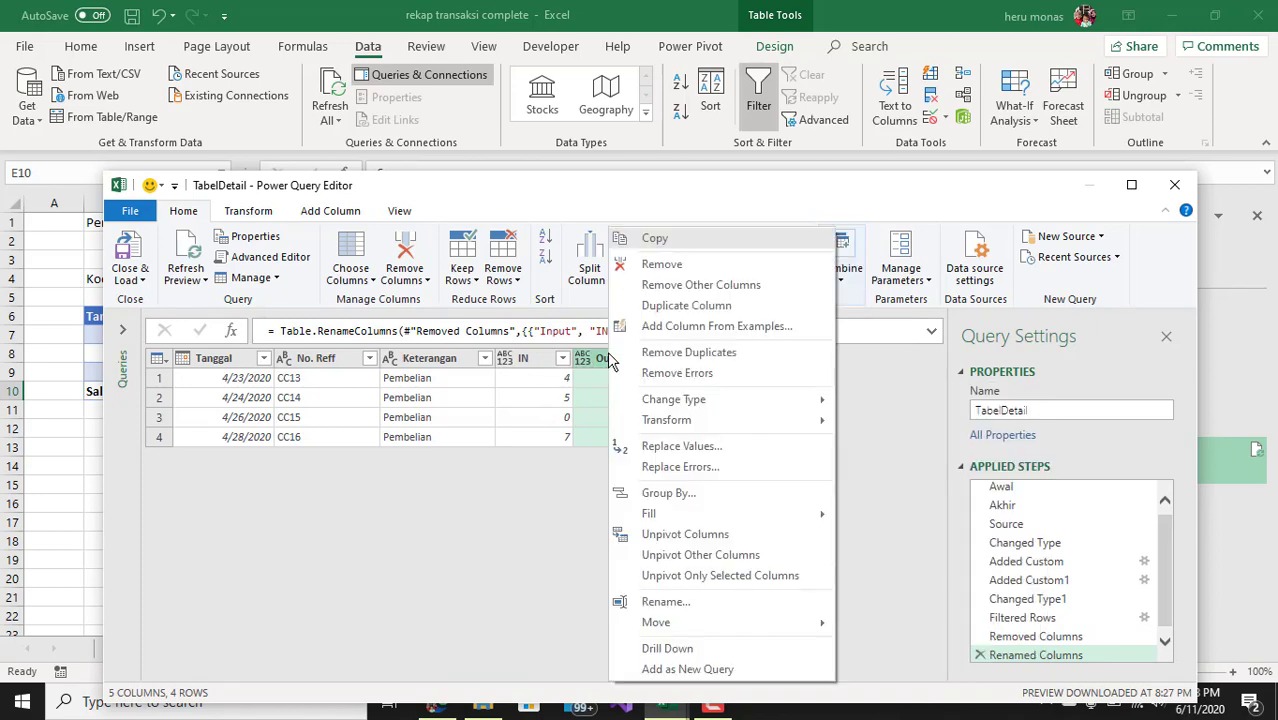
click(665, 602)
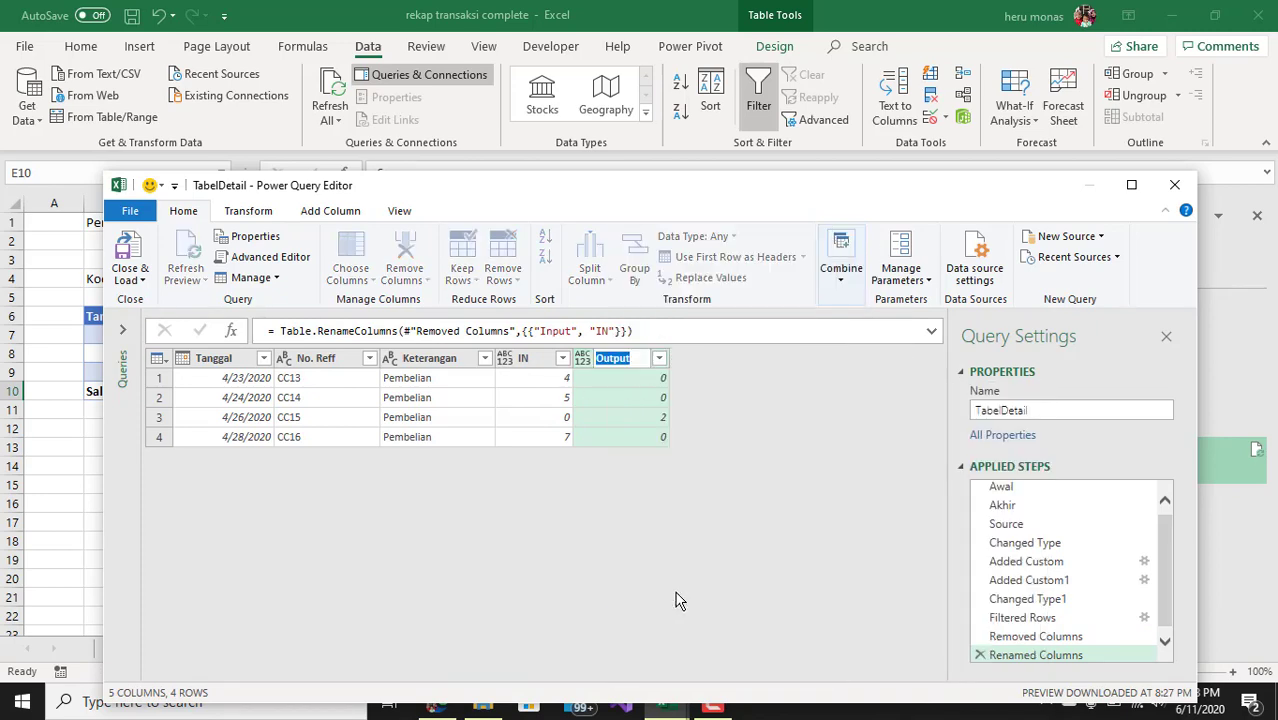
text(OUT)
key(Return)
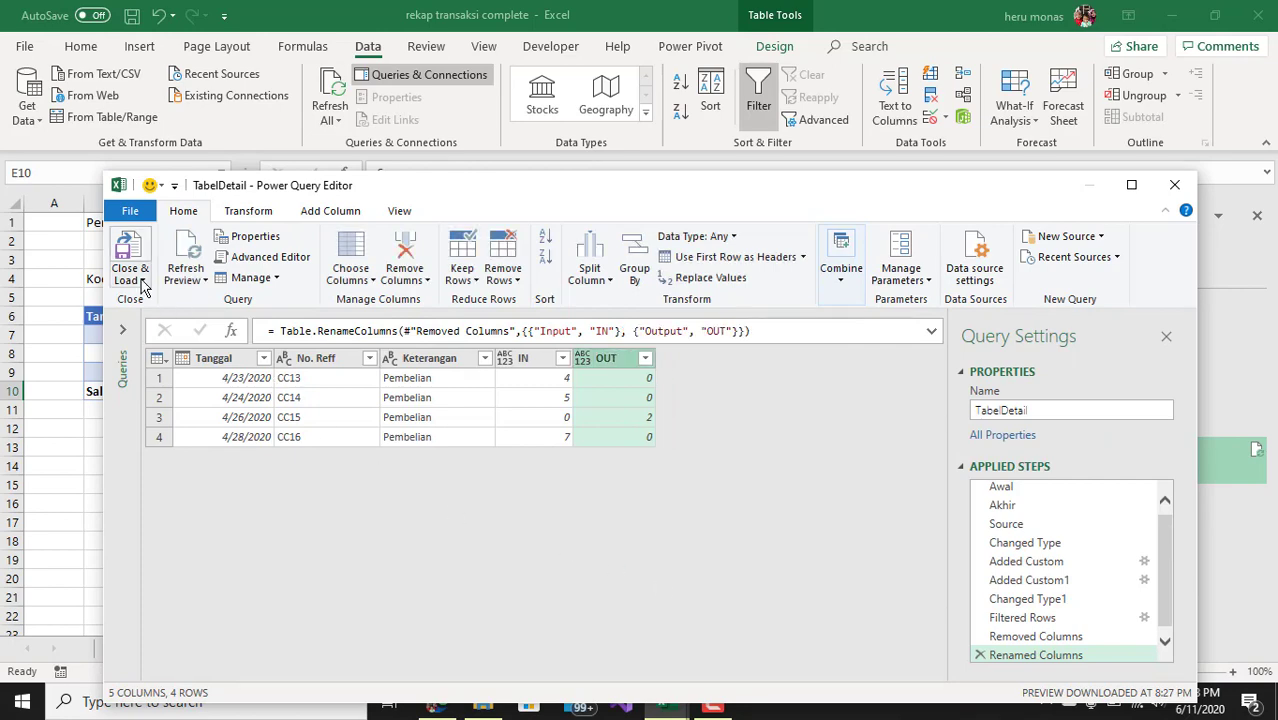
click(131, 265)
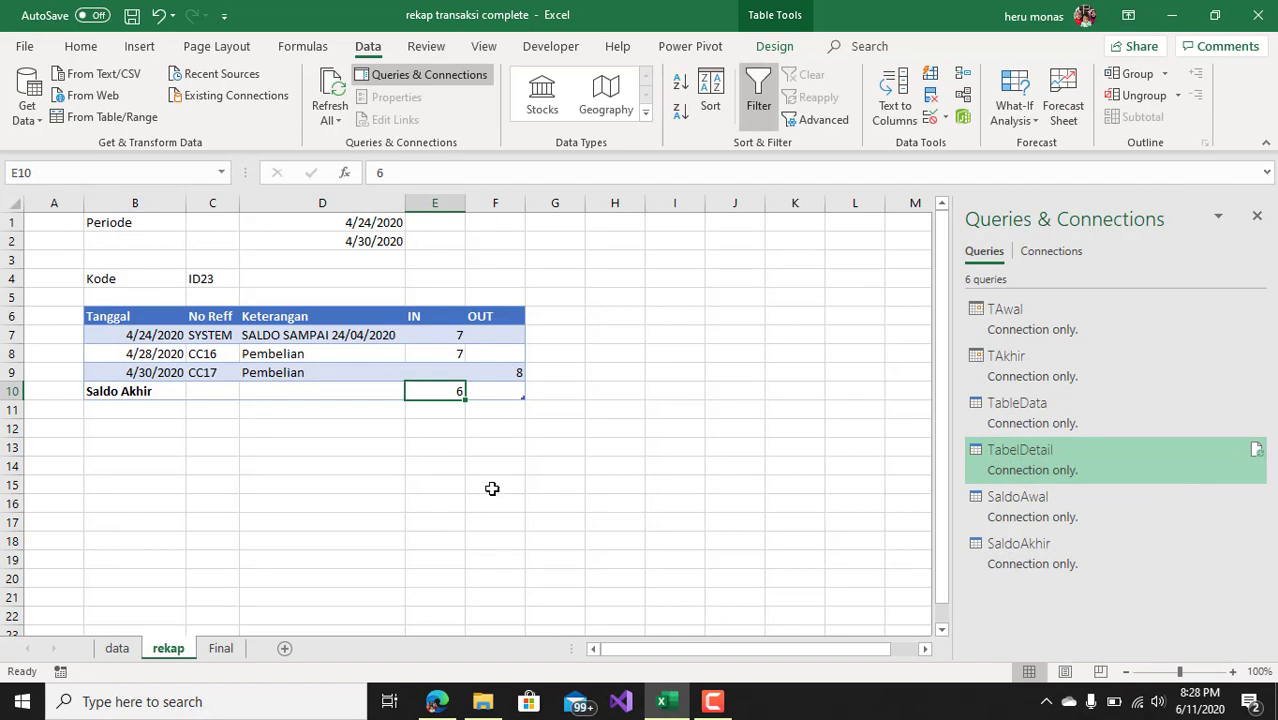
Step: On the Final sheet, type the 'Saldo awal sd tanggal' label into A6
click(221, 649)
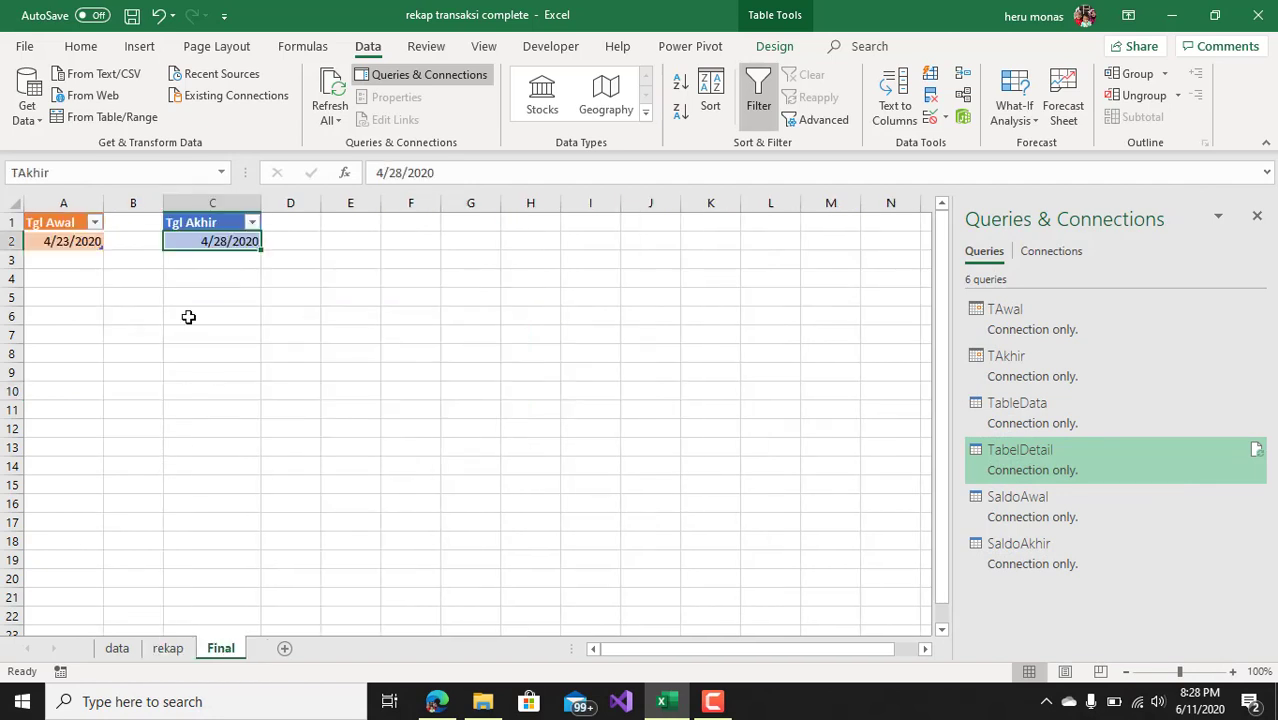
click(79, 317)
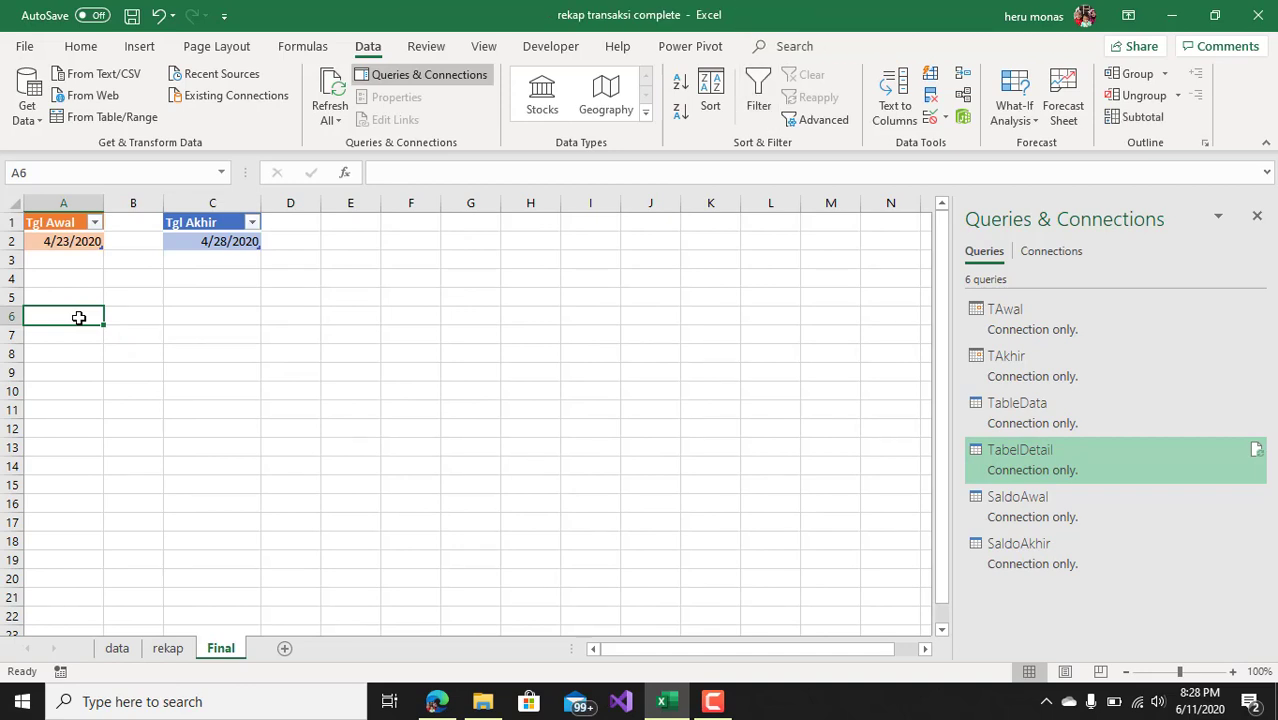
text(aldo)
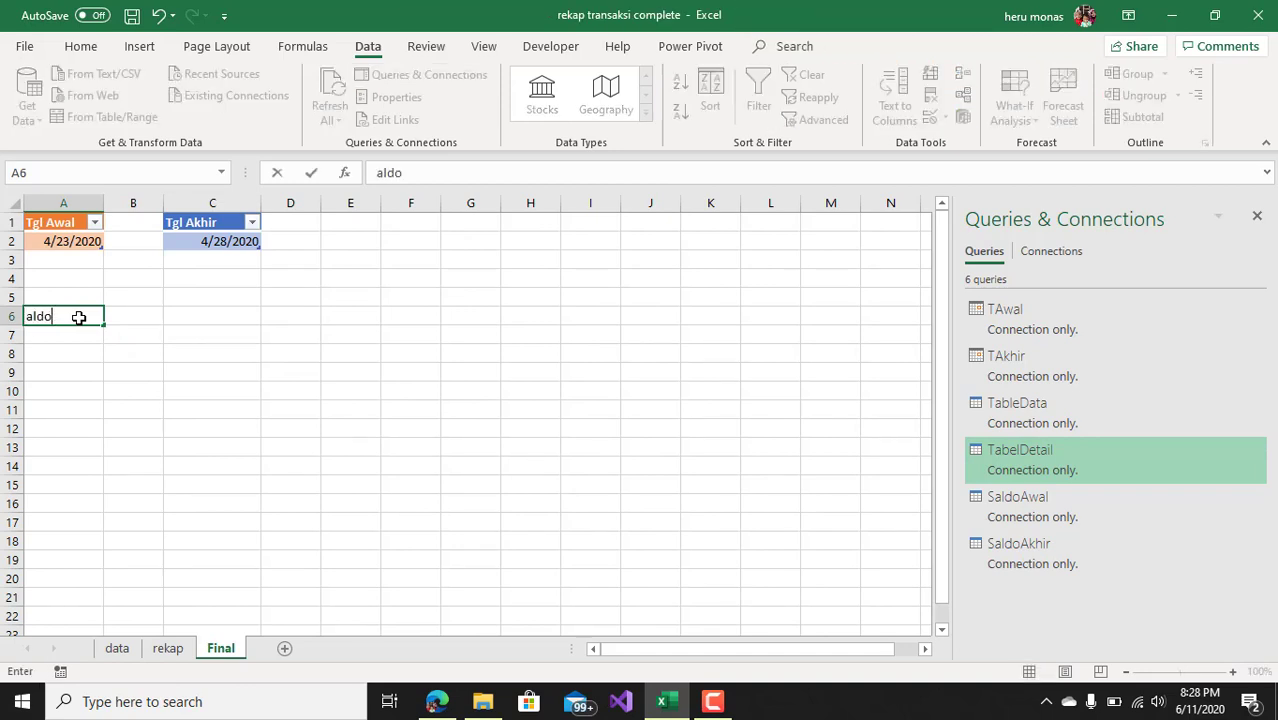
key(BackSpace)
key(BackSpace)
key(BackSpace)
text(Sa)
text(do)
text(sal)
text(mpa)
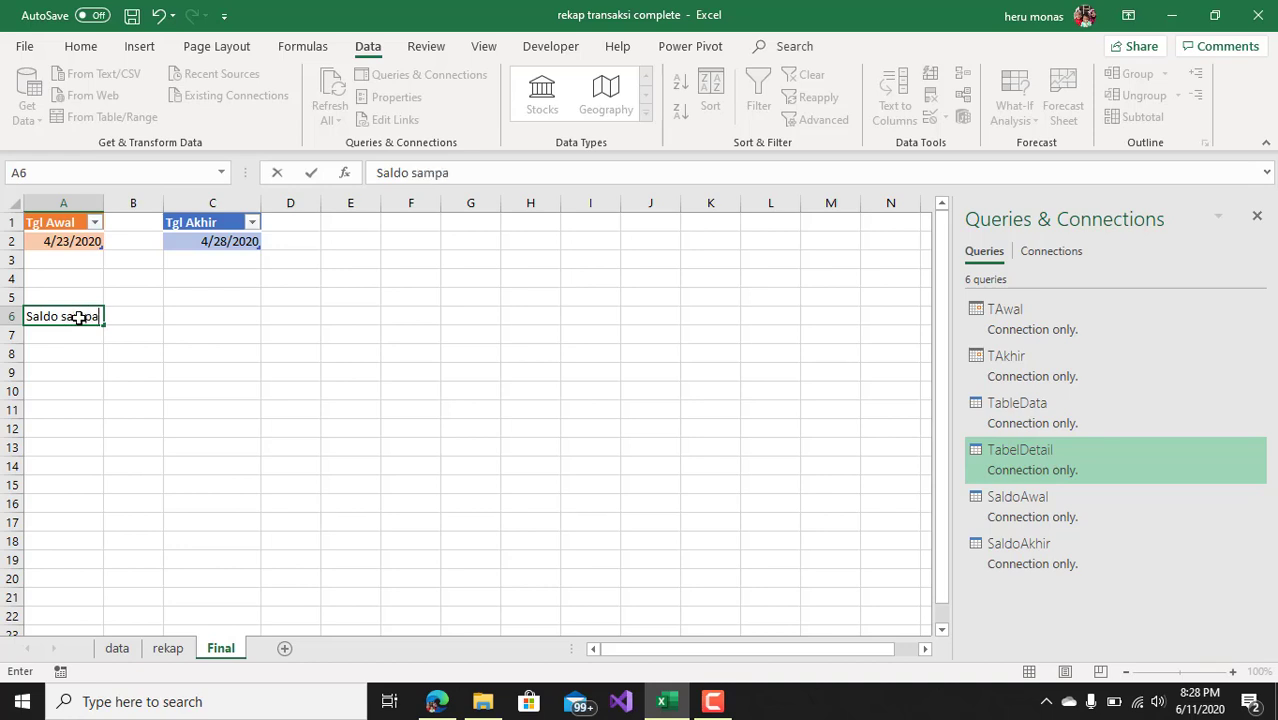
key(BackSpace)
key(BackSpace)
key(BackSpace)
key(BackSpace)
key(BackSpace)
key(BackSpace)
text(sd tang)
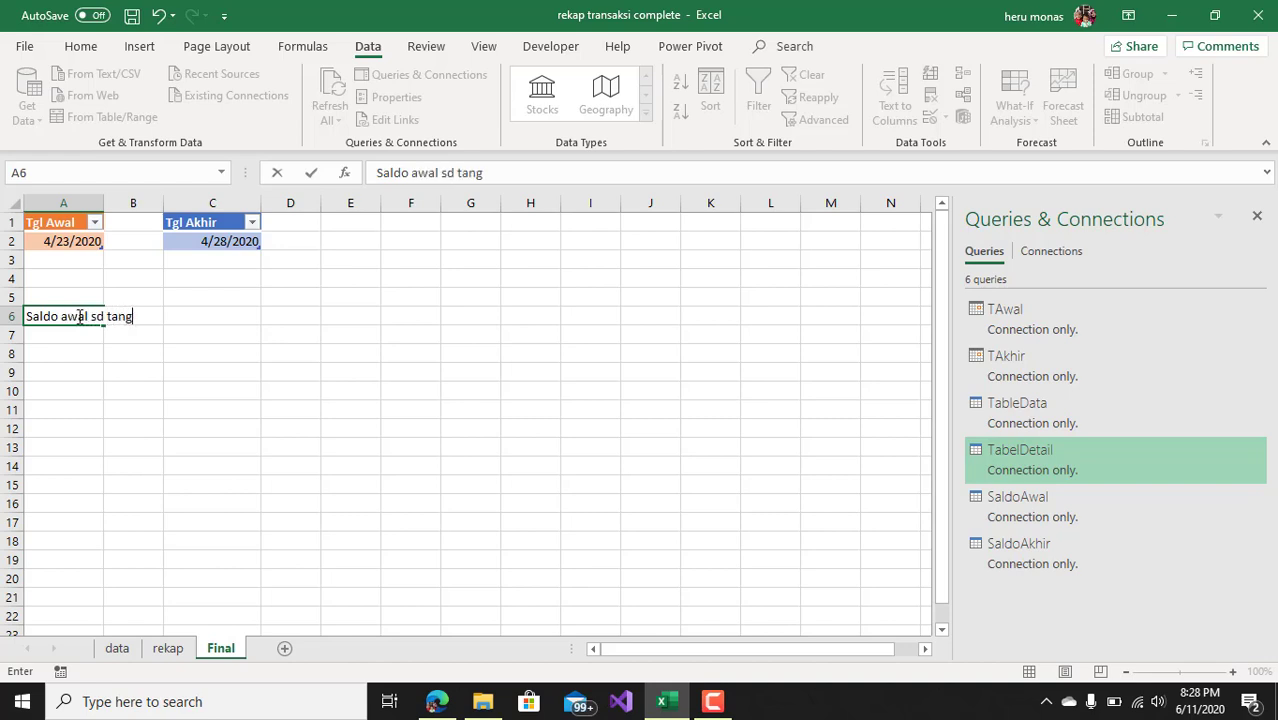
text(gal)
Step: Turn A6 into a formula joining the label, TAwal[Tgl Awal] and ' adalah :'
click(376, 173)
text(=)
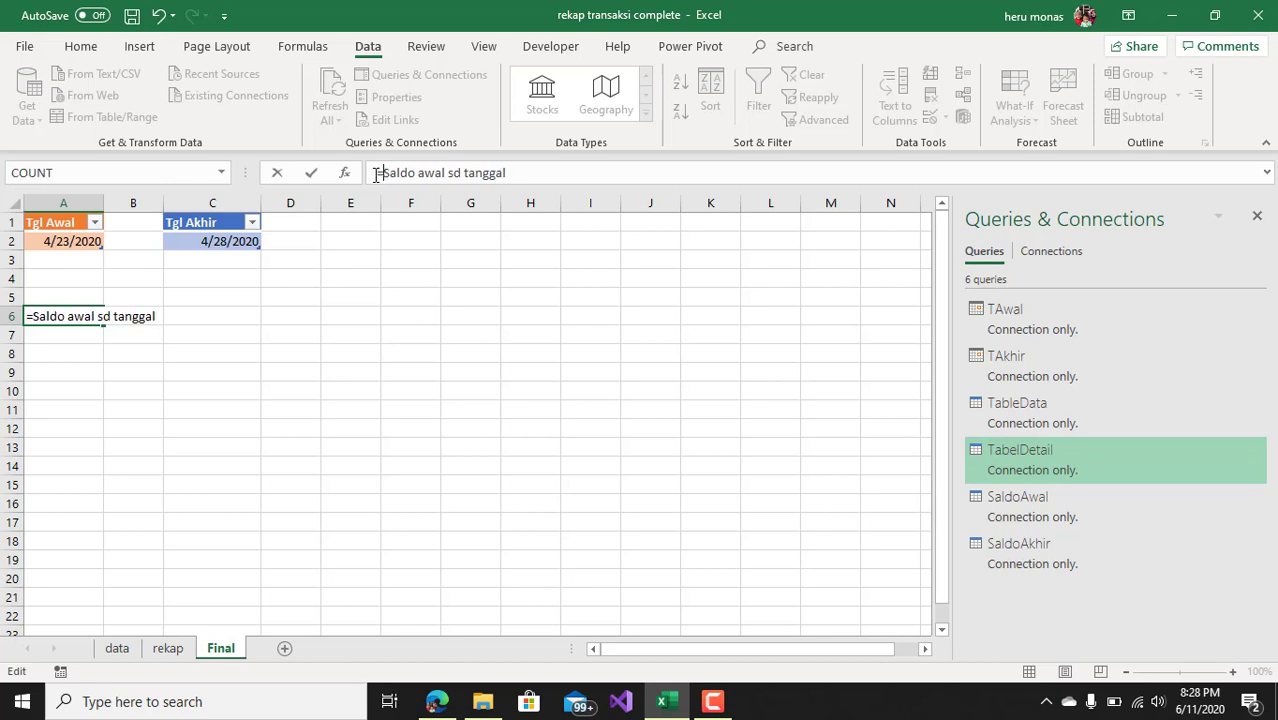
text(")
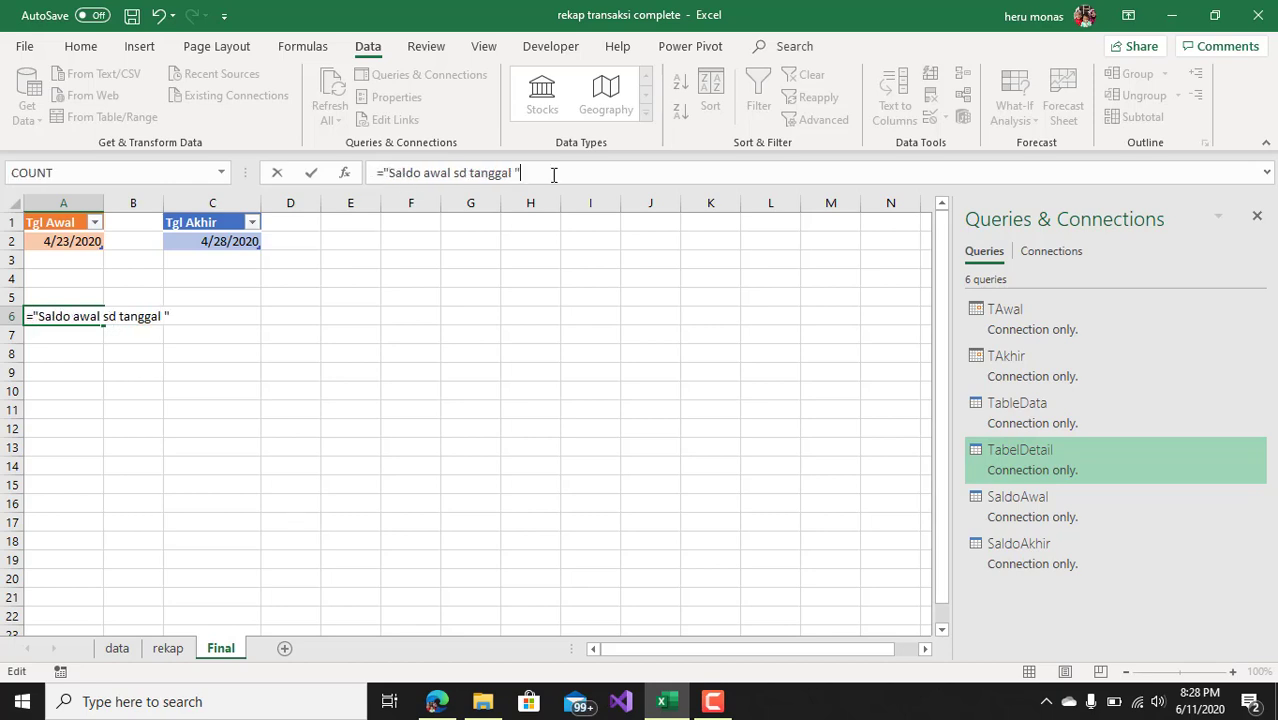
text( &)
click(91, 238)
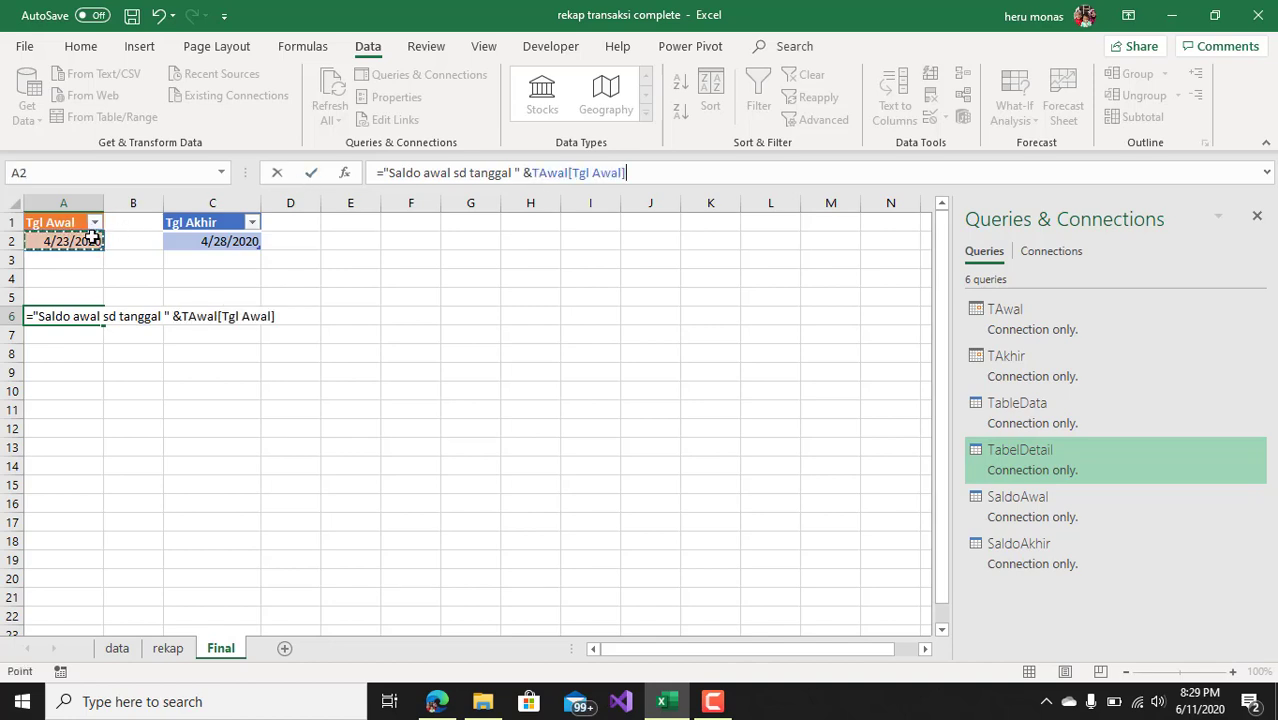
text( & " )
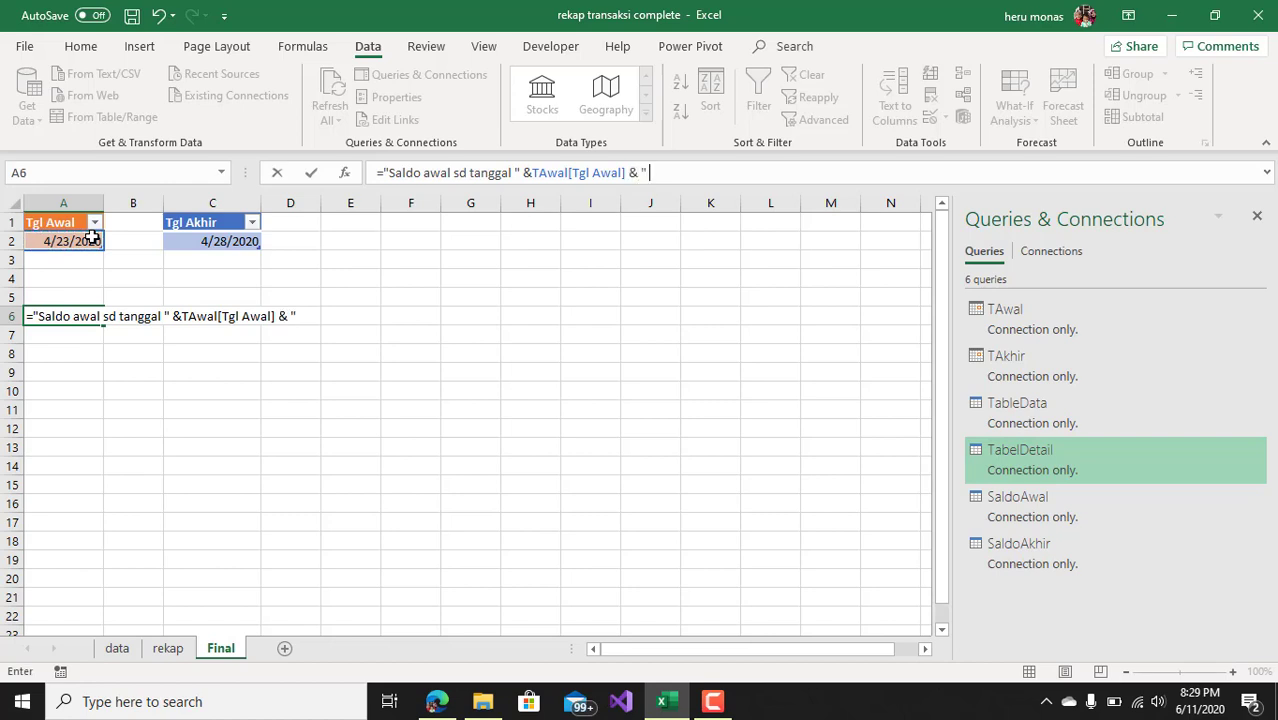
text(adalah)
key(Return)
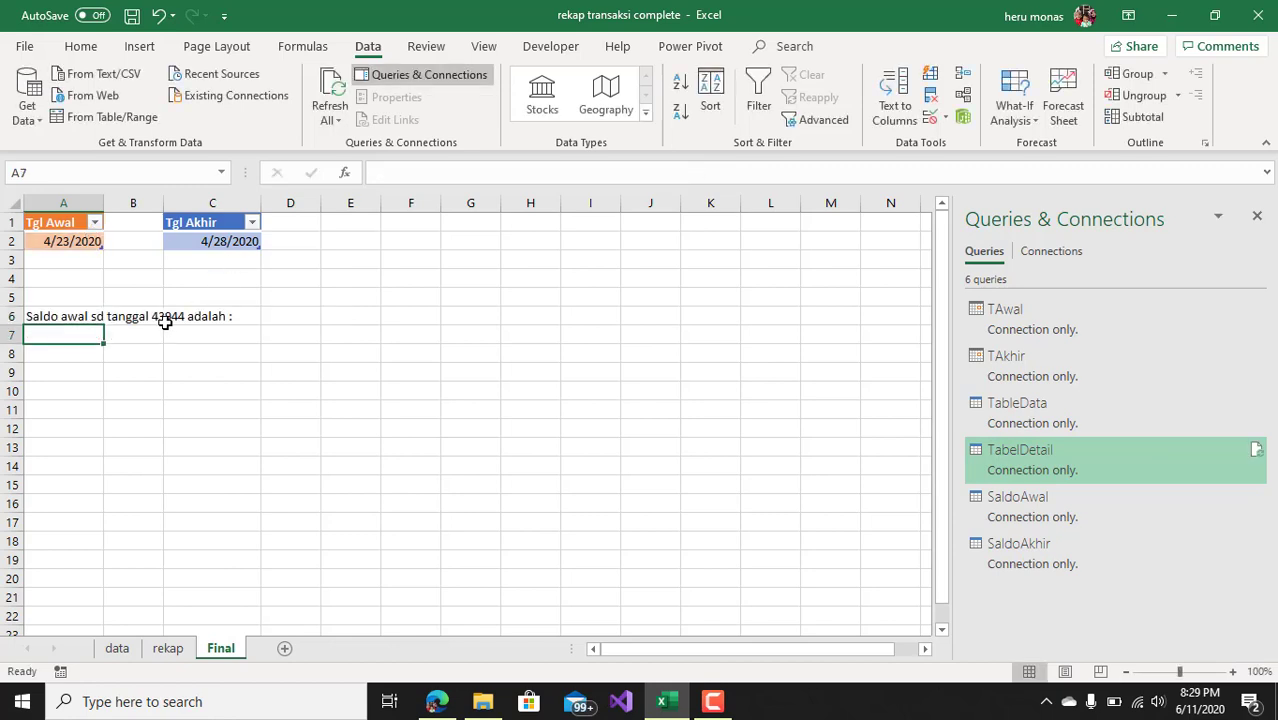
Step: Wrap A6's Tgl Awal reference in TEXT(...,"dd-mmm-yy") so it shows 23-Apr-20
click(56, 318)
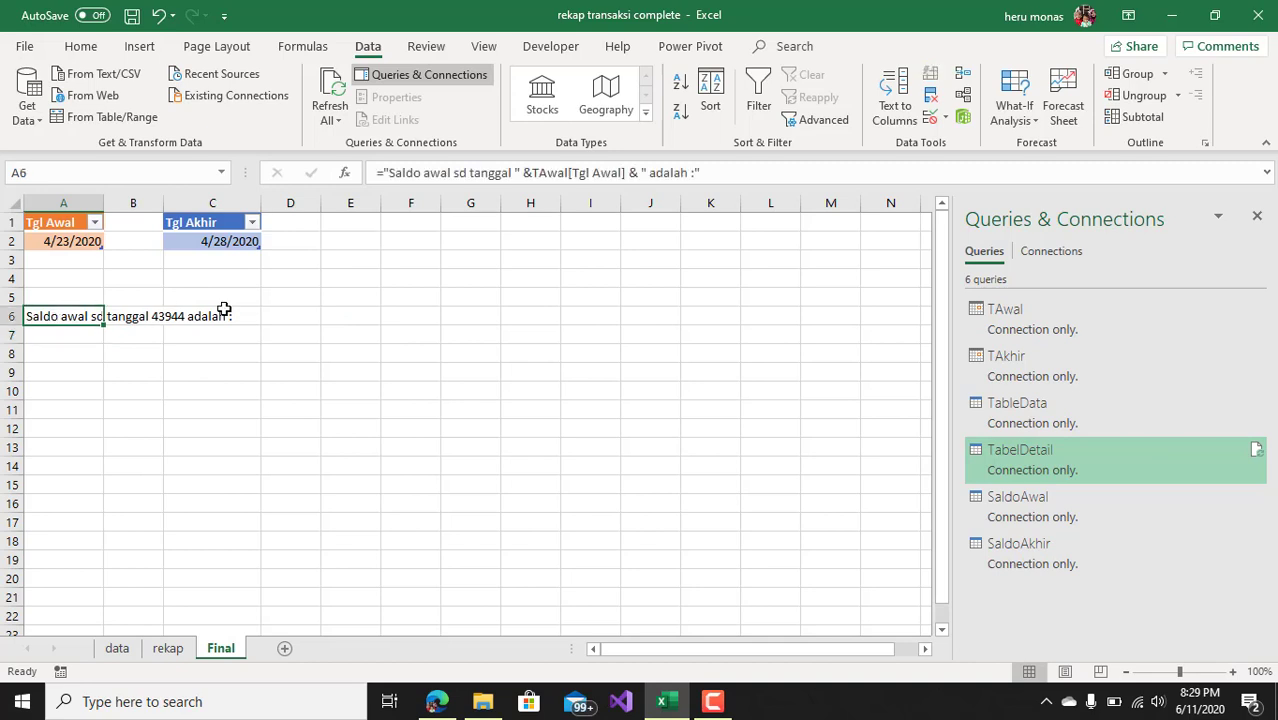
click(534, 174)
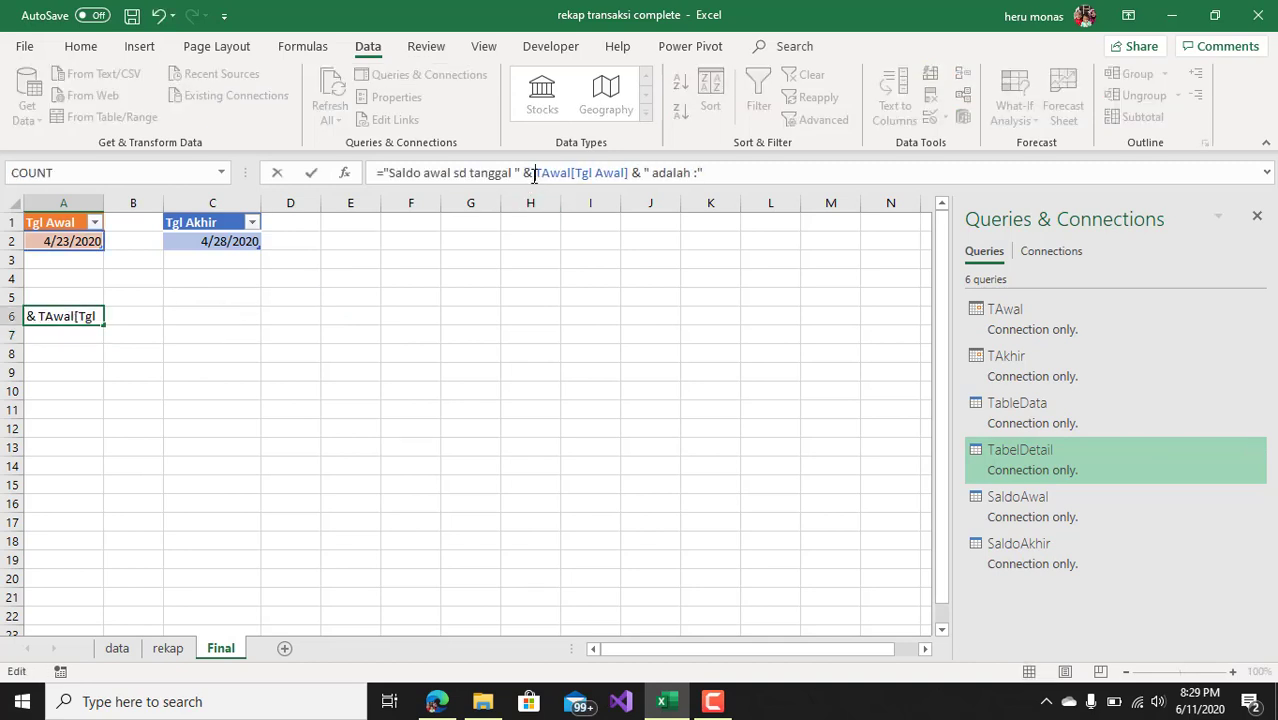
text(tex)
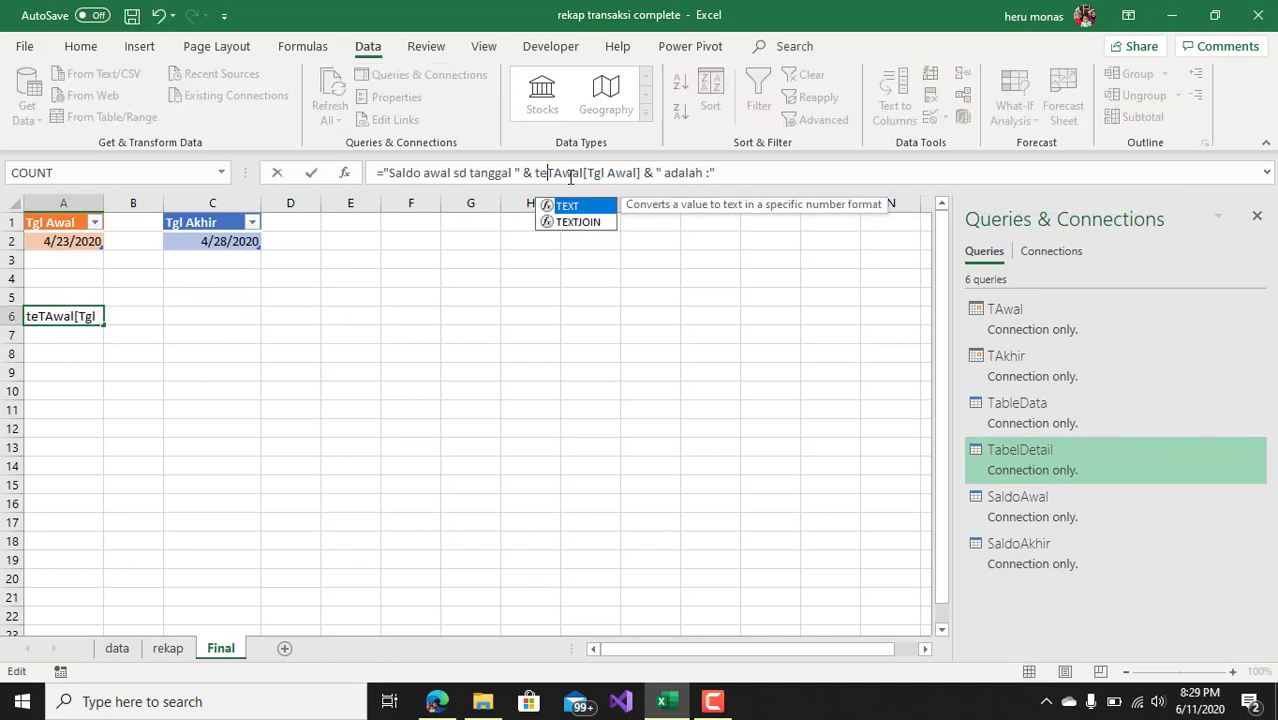
text(t()
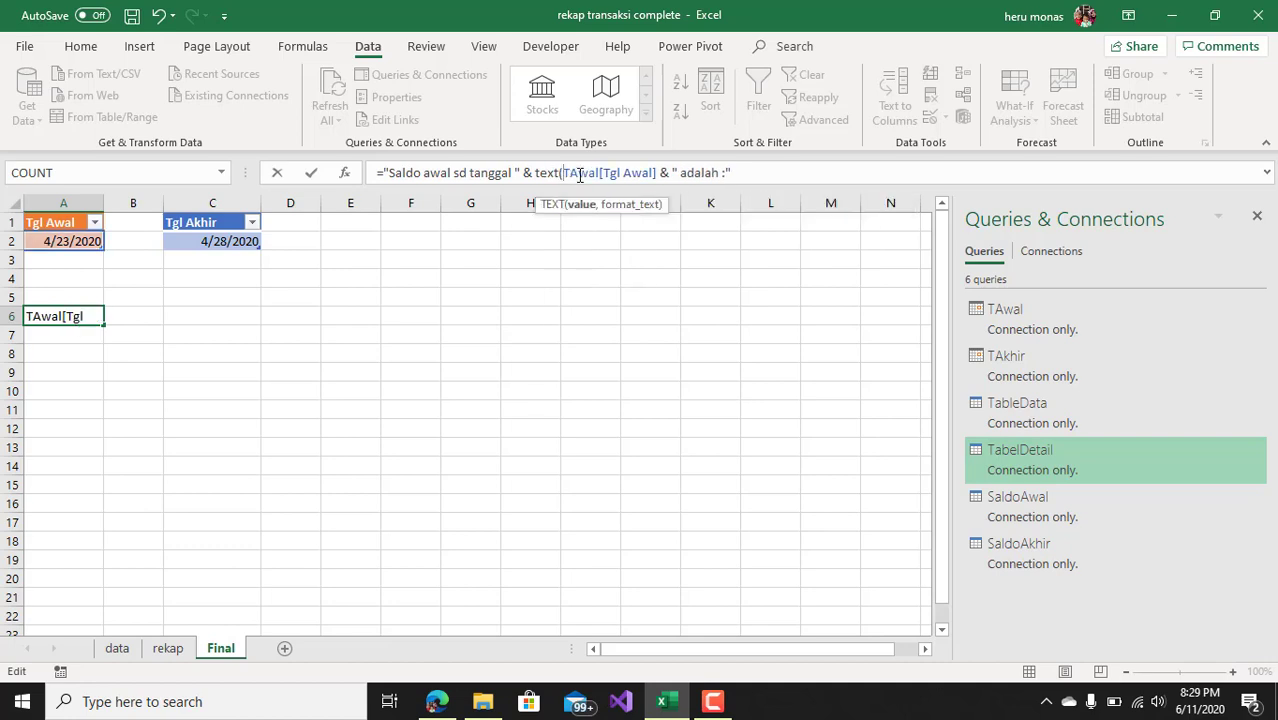
click(661, 174)
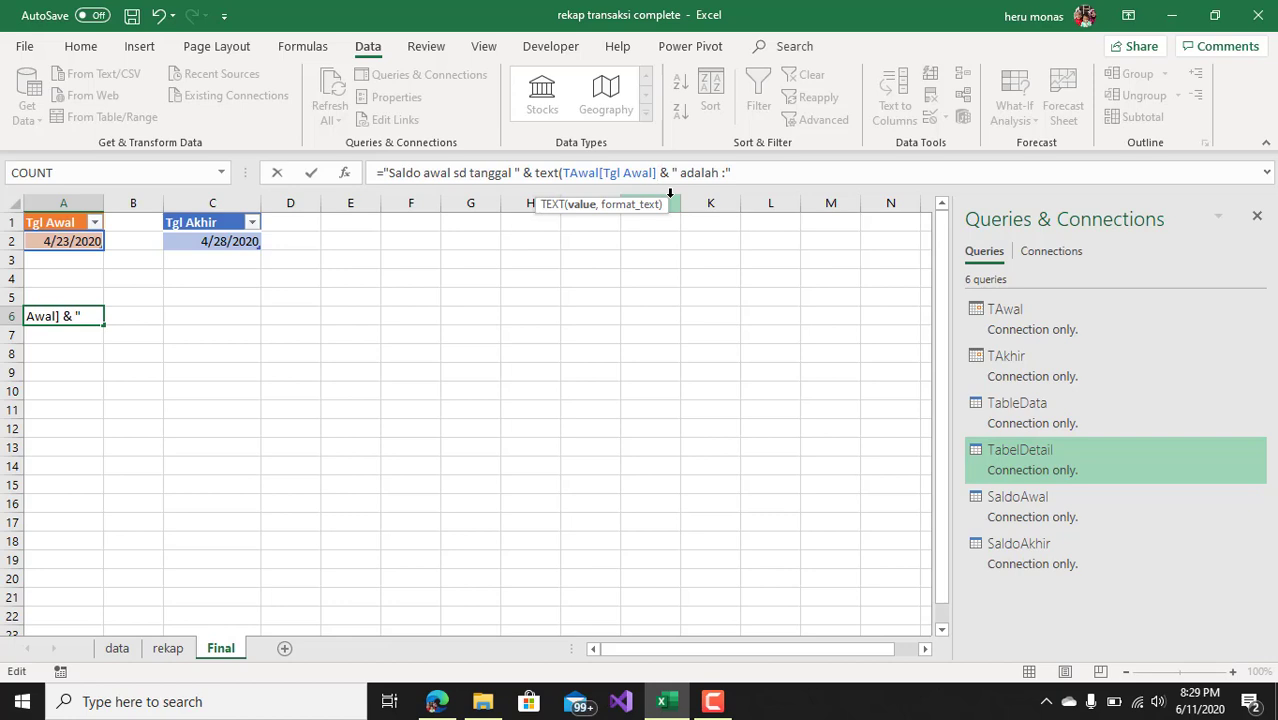
text(,)
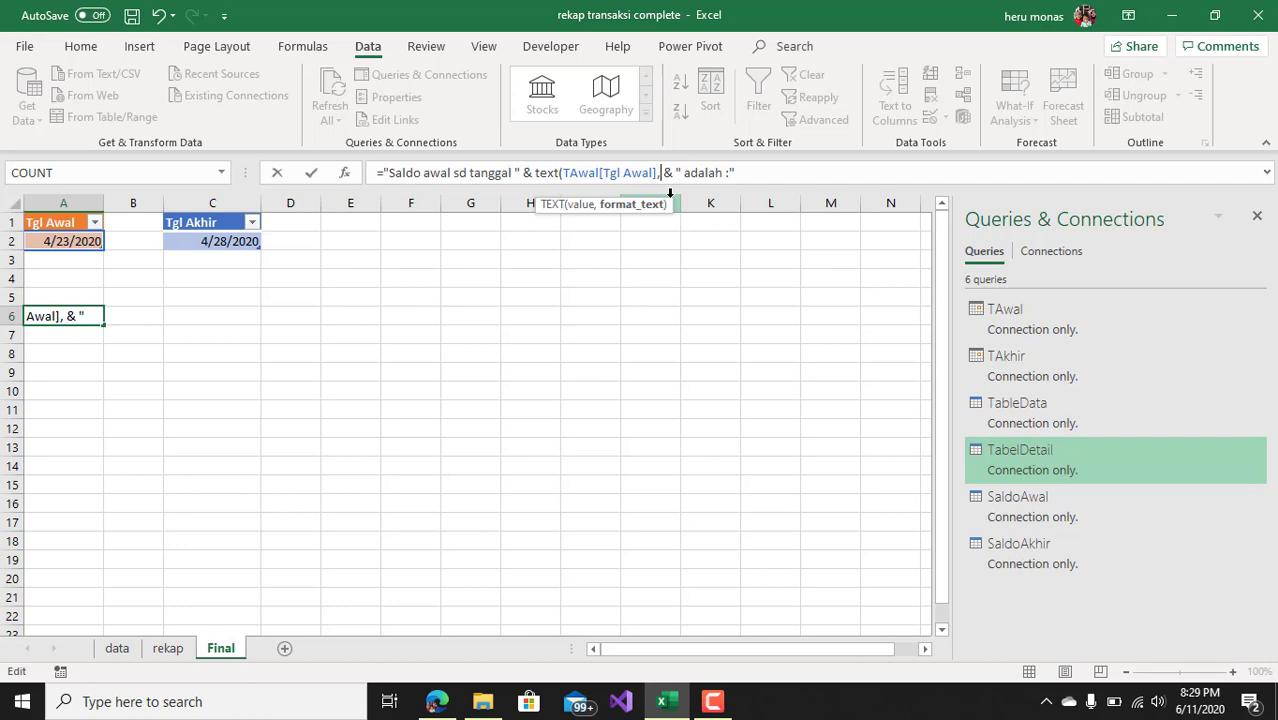
text("dd)
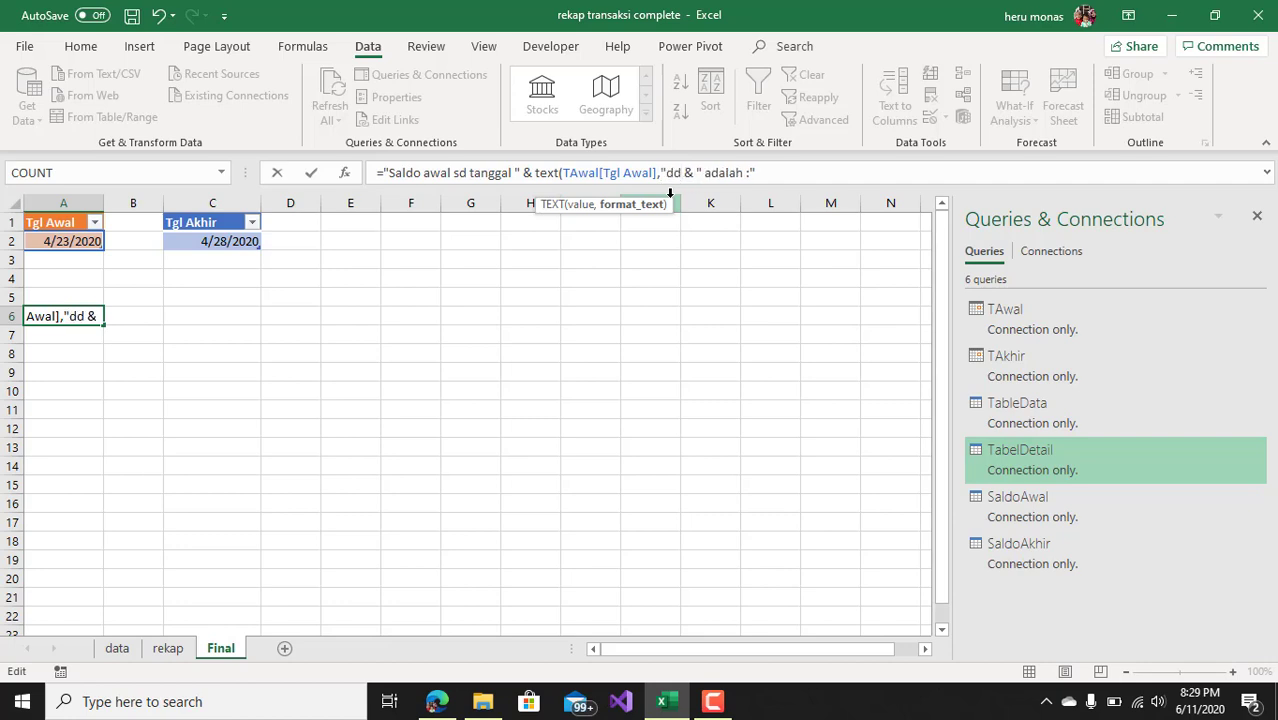
text(-mmm)
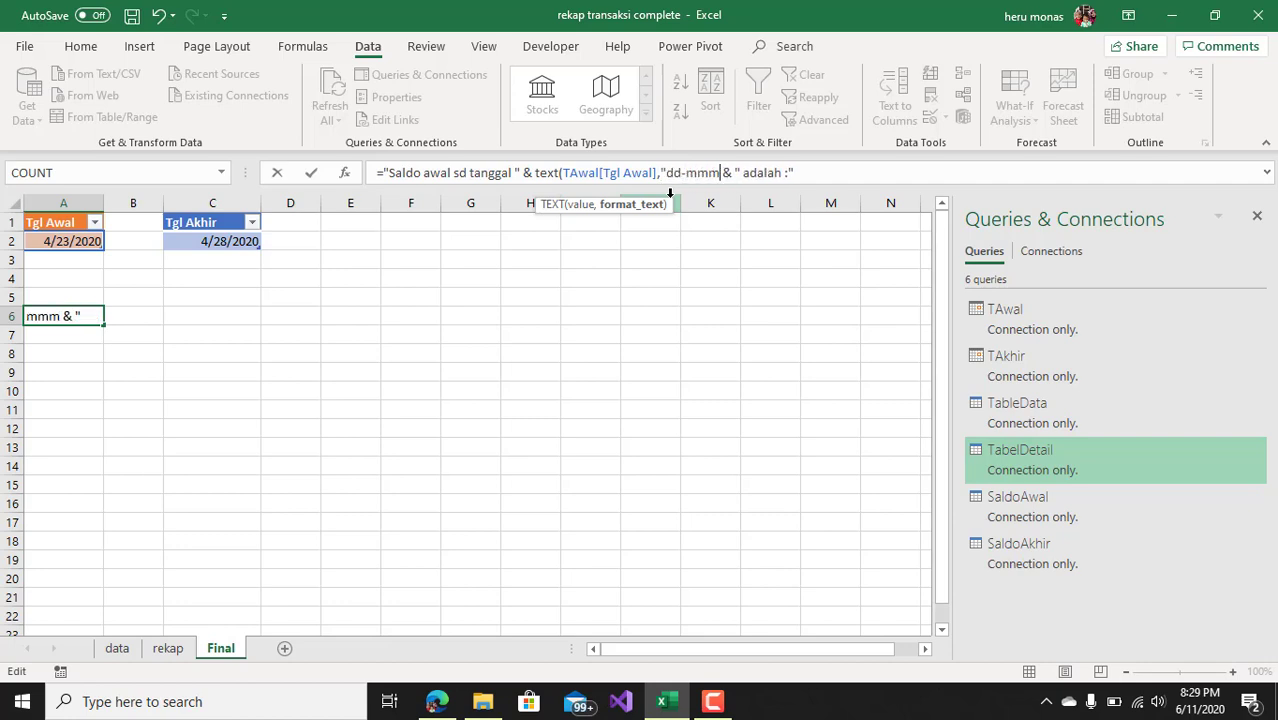
text(-yy)
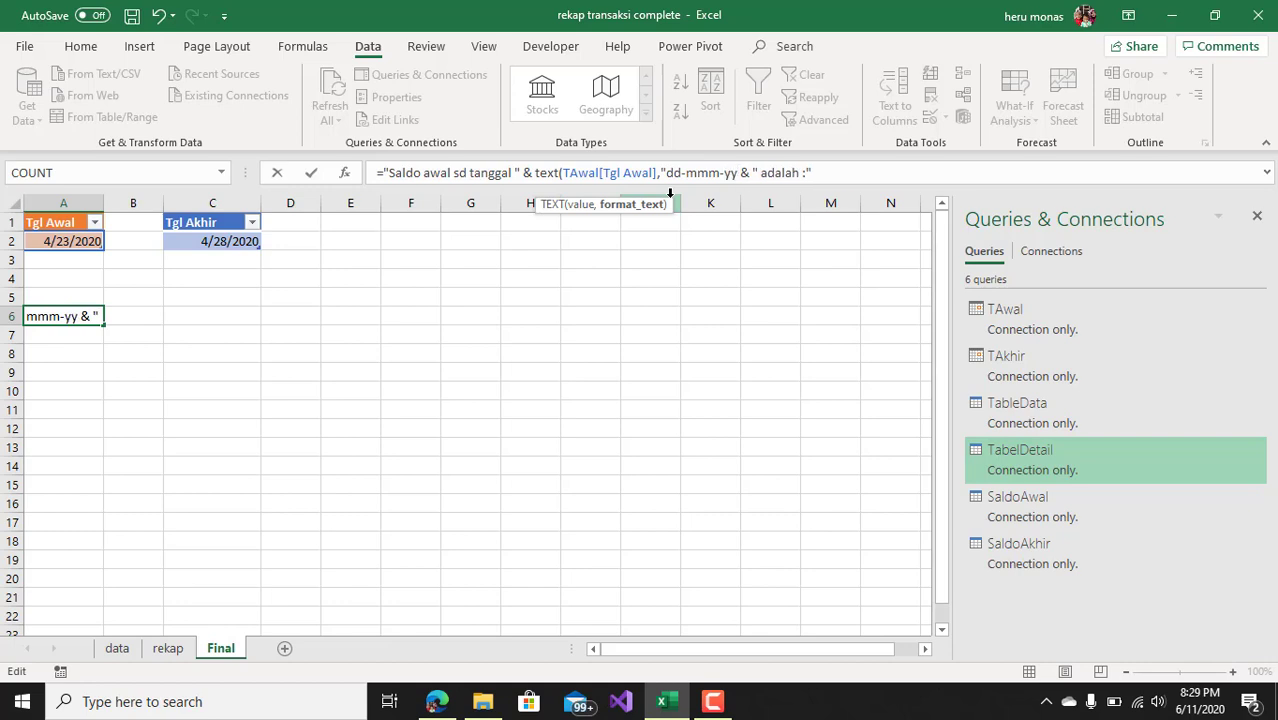
text("))
key(Return)
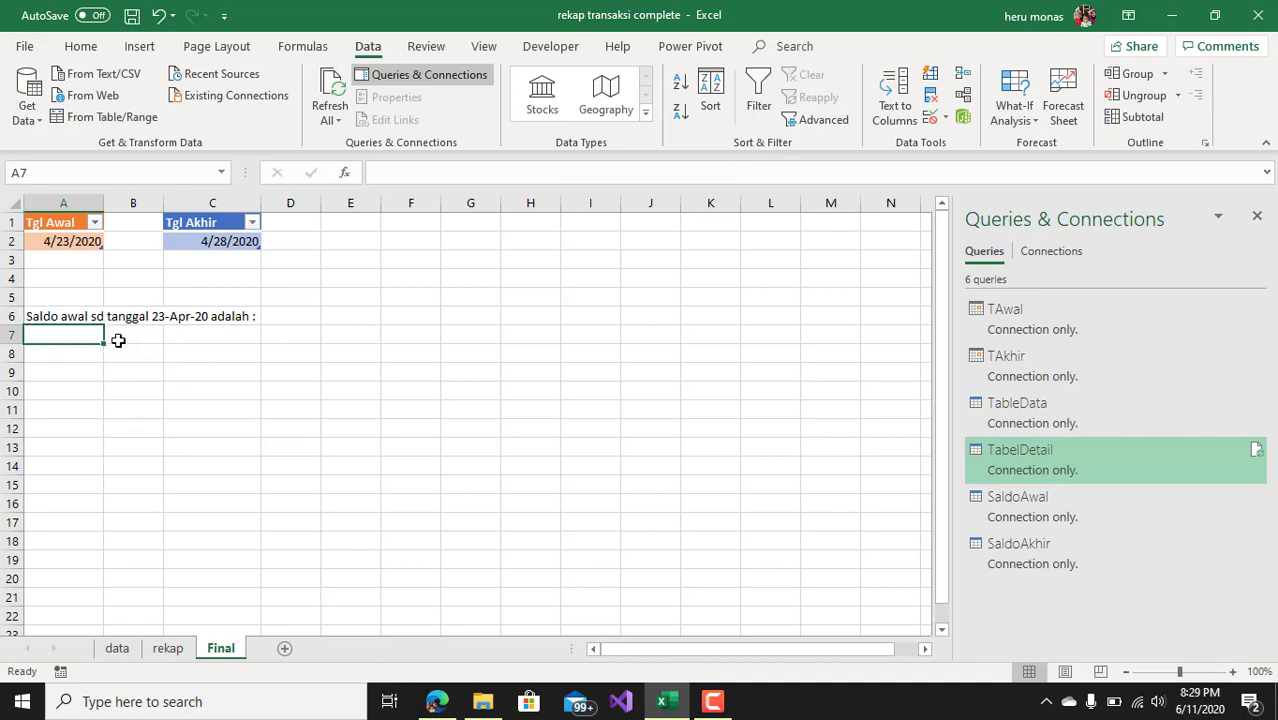
Step: Load SaldoAwal as a table at A7 (IN 3, OUT 0) and widen columns A and B
right_click(1027, 506)
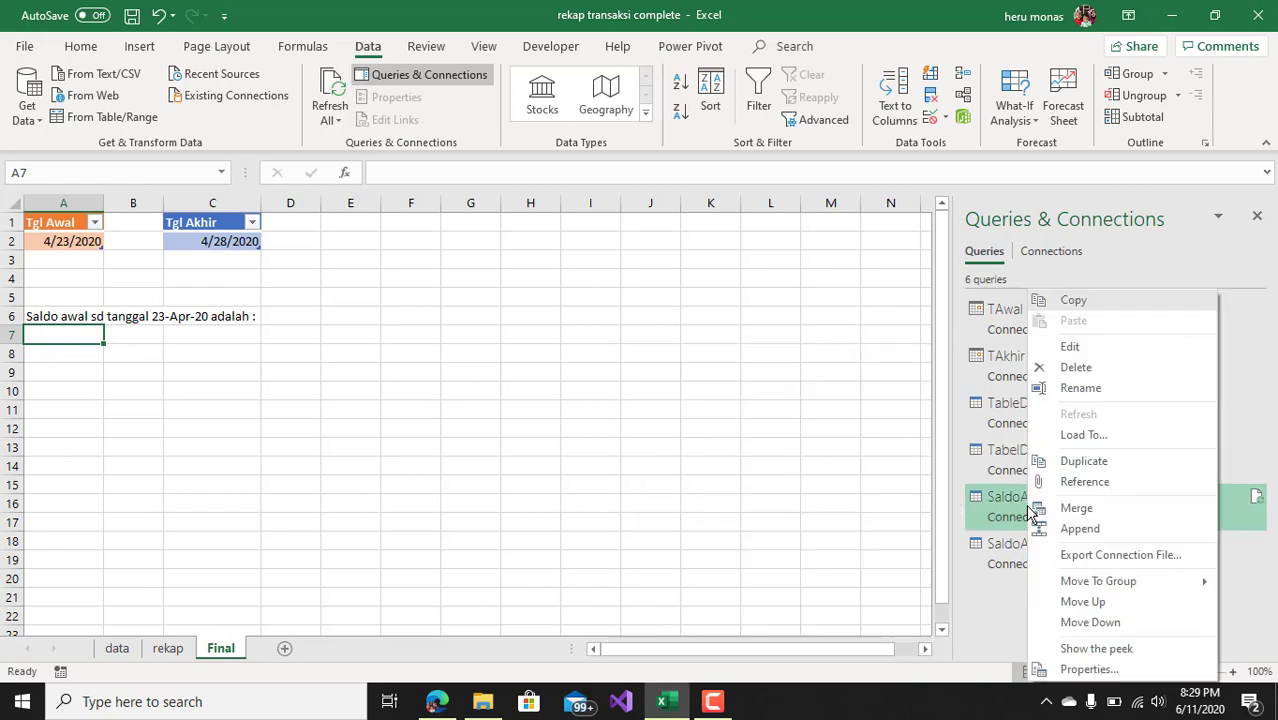
click(1094, 440)
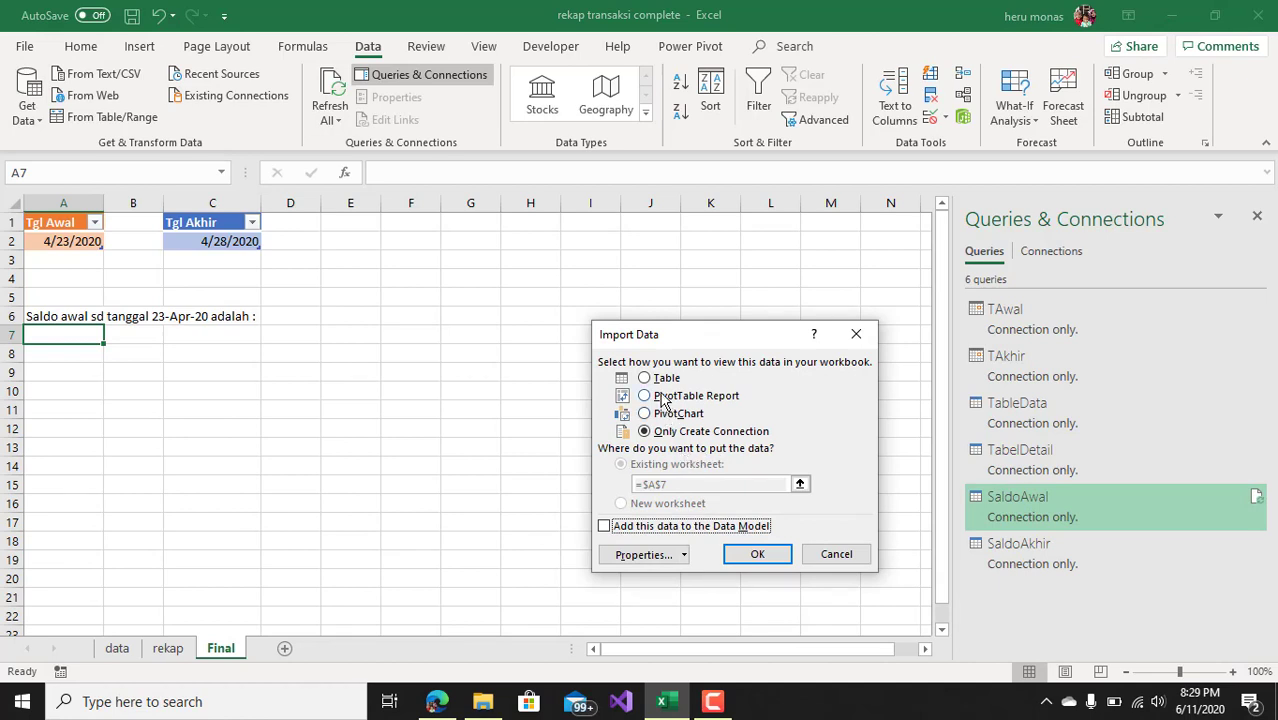
click(662, 380)
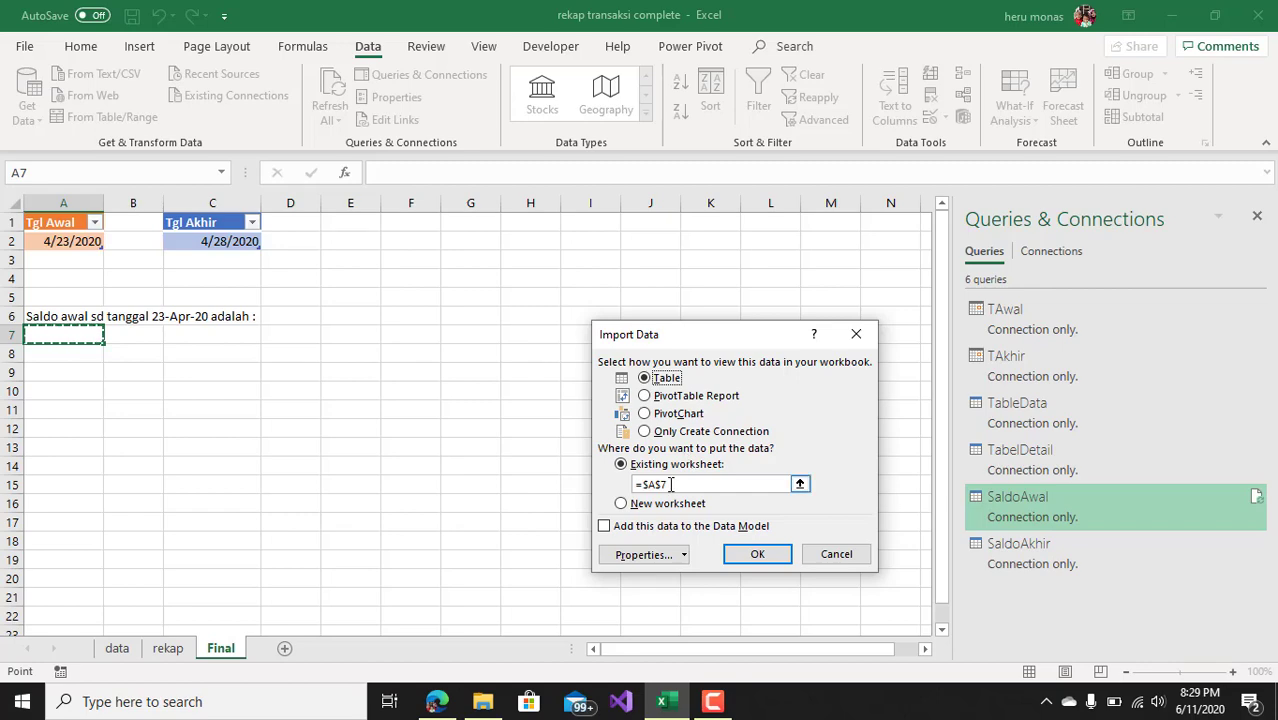
click(752, 557)
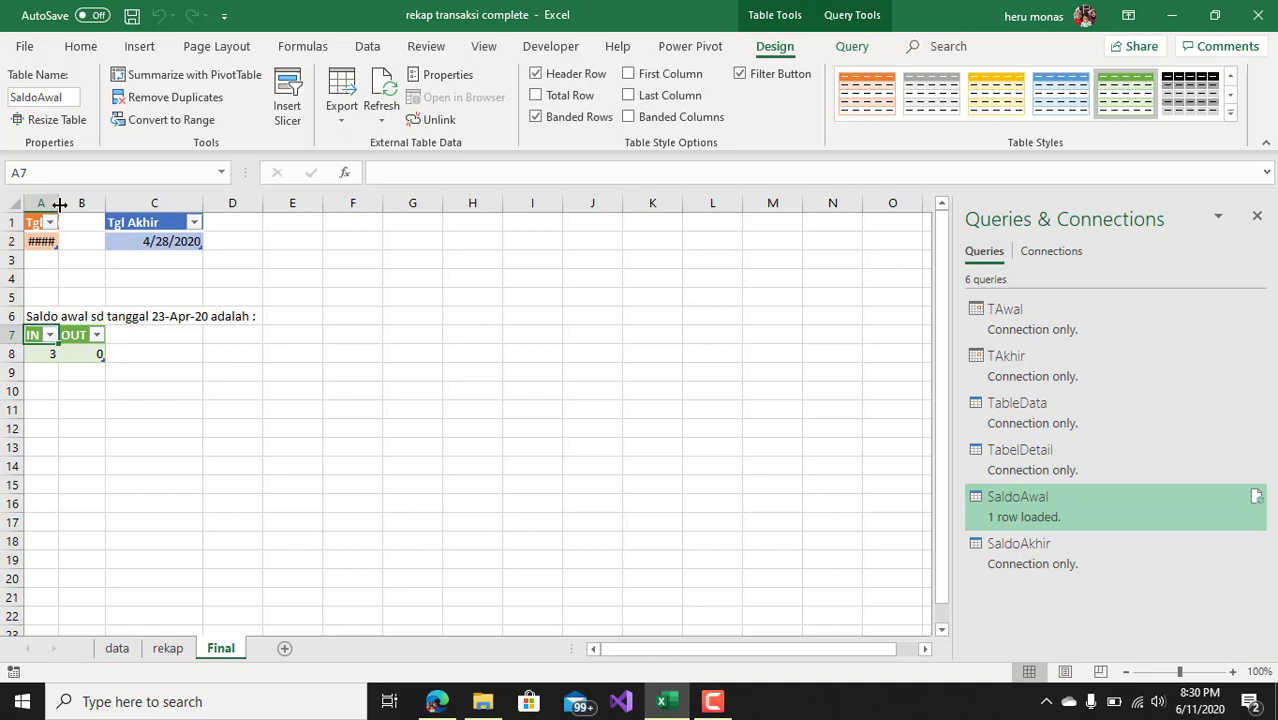
drag(59, 203, 172, 204)
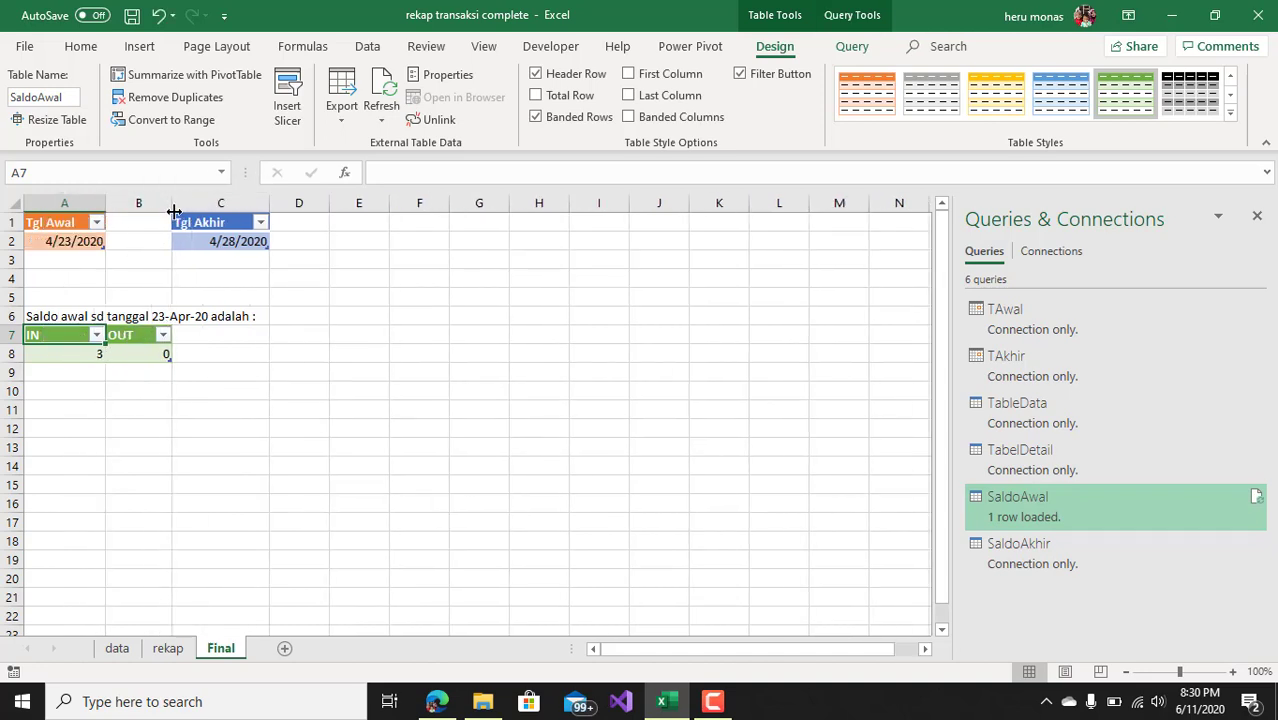
click(194, 394)
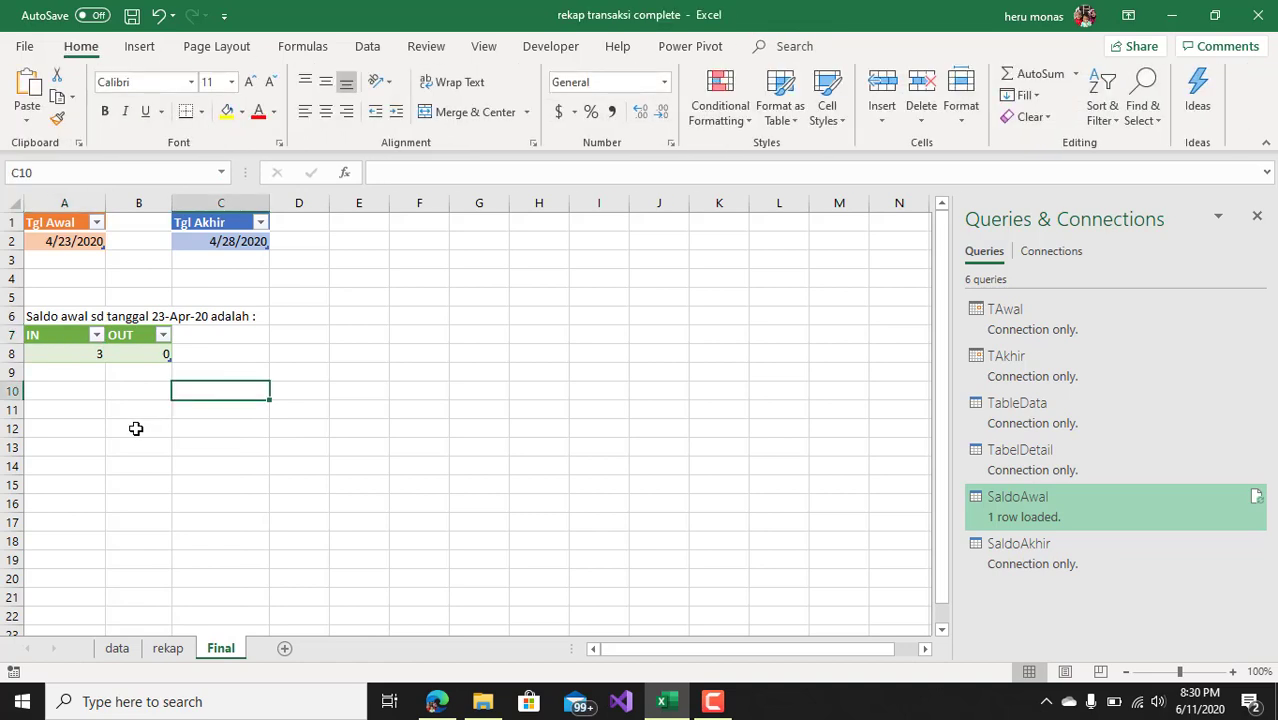
Step: Enter the label 'Saldo Akhir' in cell F6 beside the SaldoAwal table
click(79, 411)
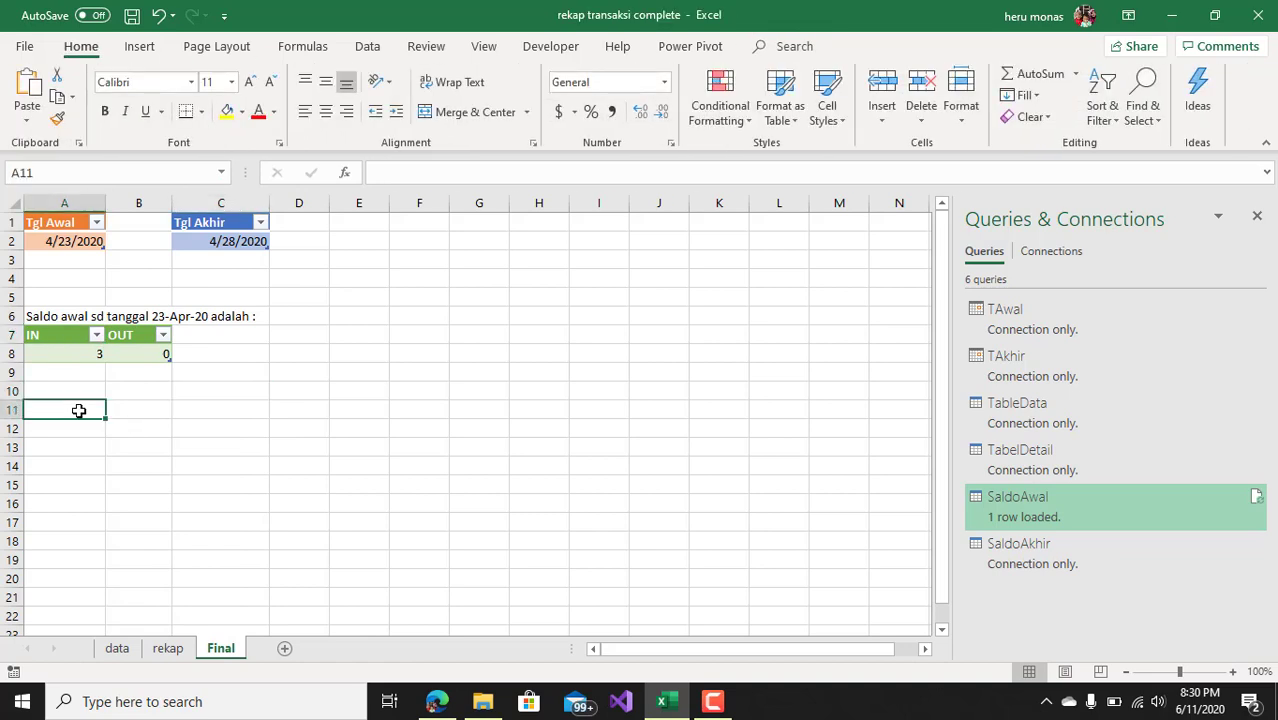
click(405, 315)
text(Sal)
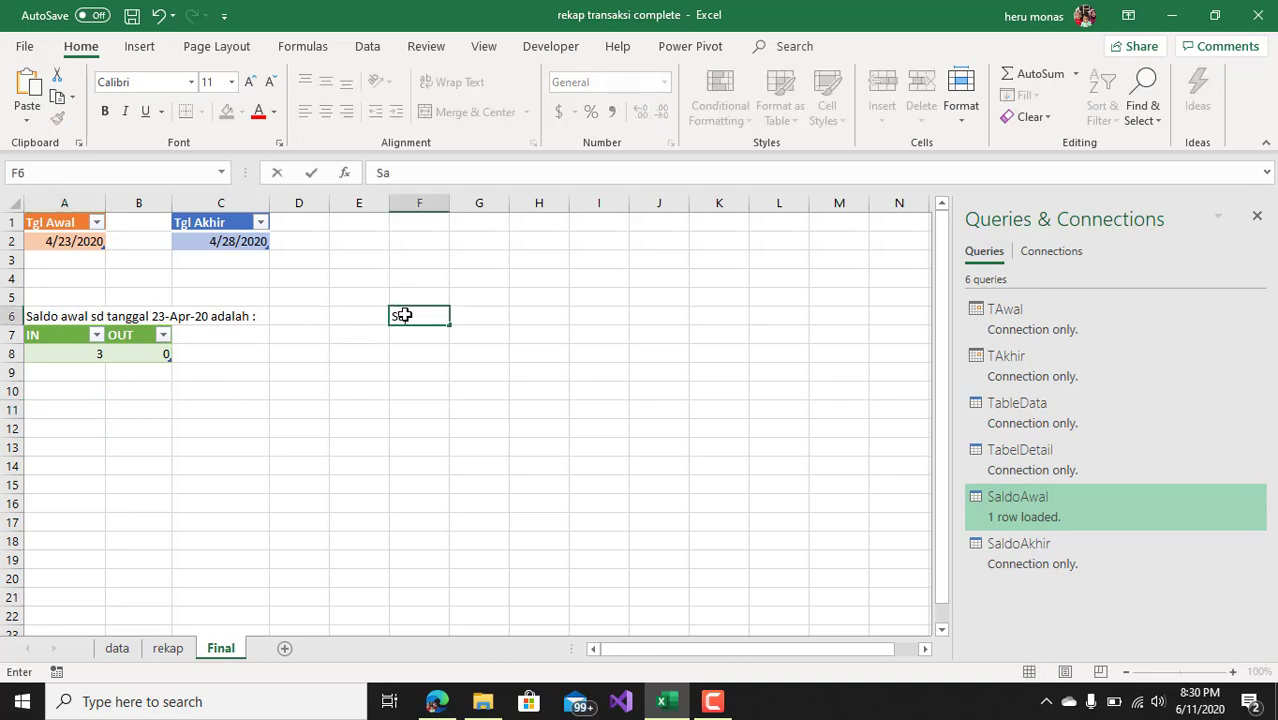
text(do )
text(Akhir :)
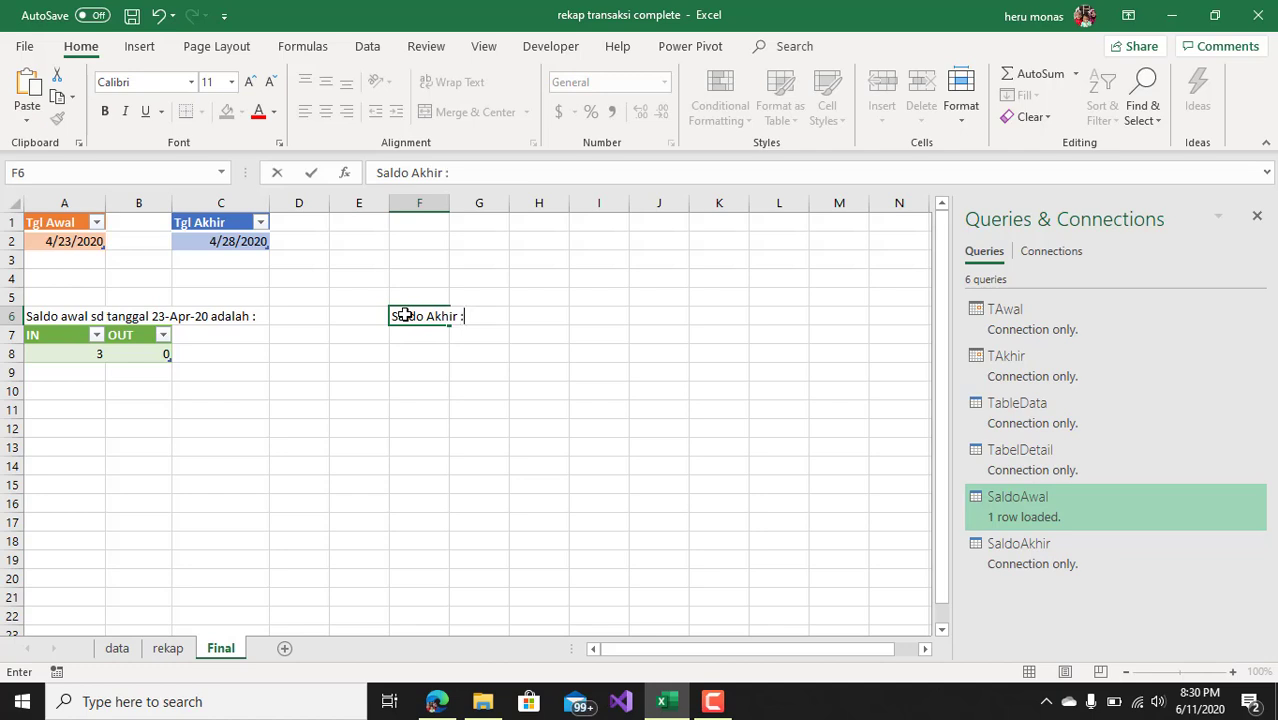
click(373, 173)
text(=")
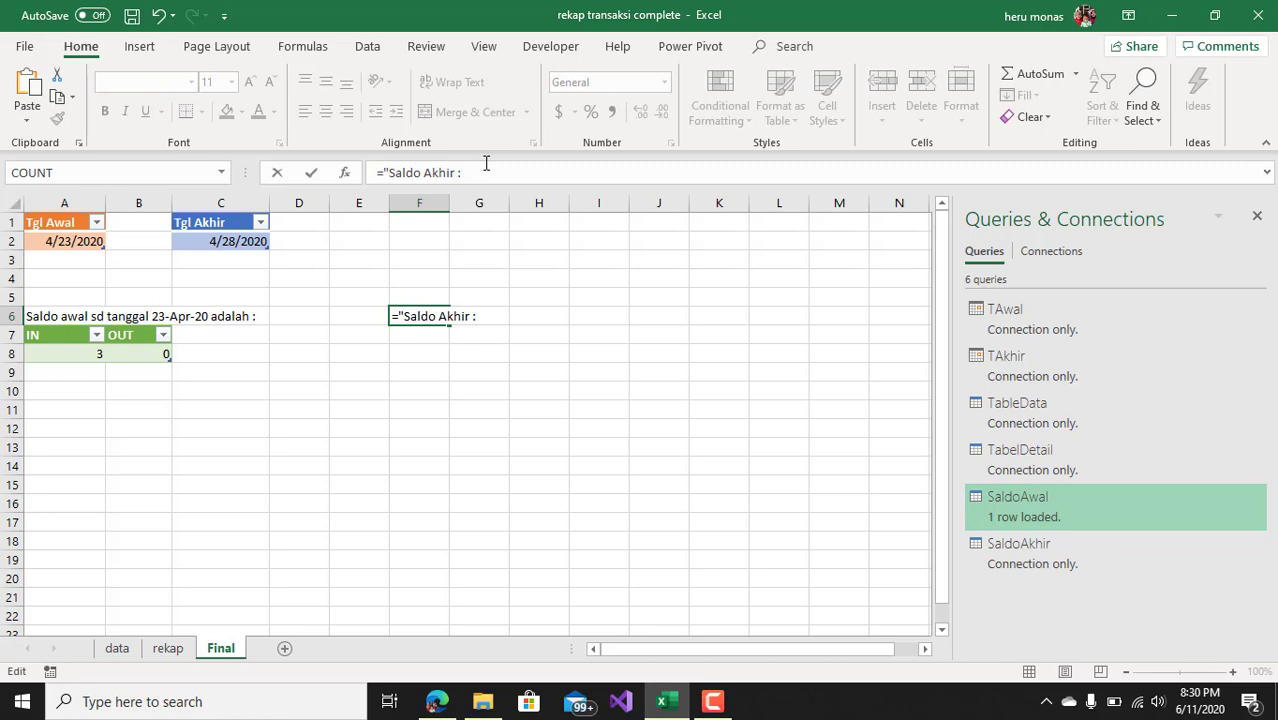
key(BackSpace)
key(BackSpace)
key(BackSpace)
key(BackSpace)
key(BackSpace)
key(BackSpace)
key(BackSpace)
key(BackSpace)
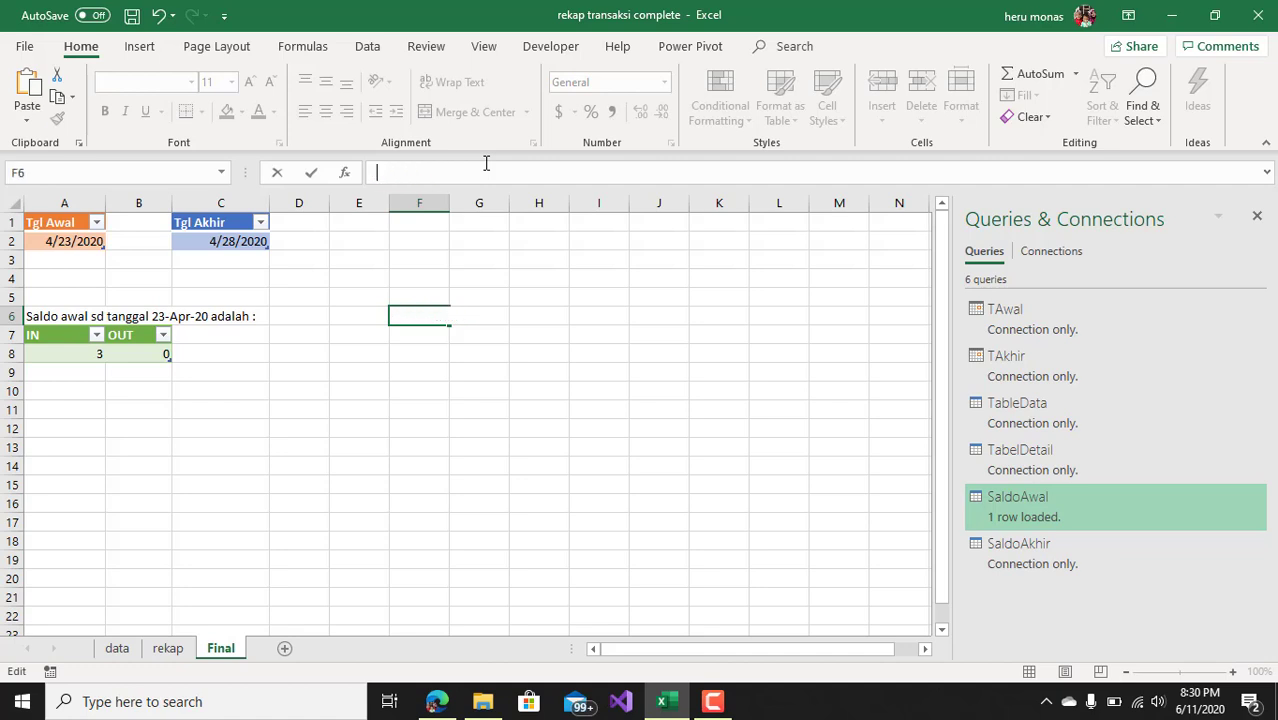
text(Saldo Ak)
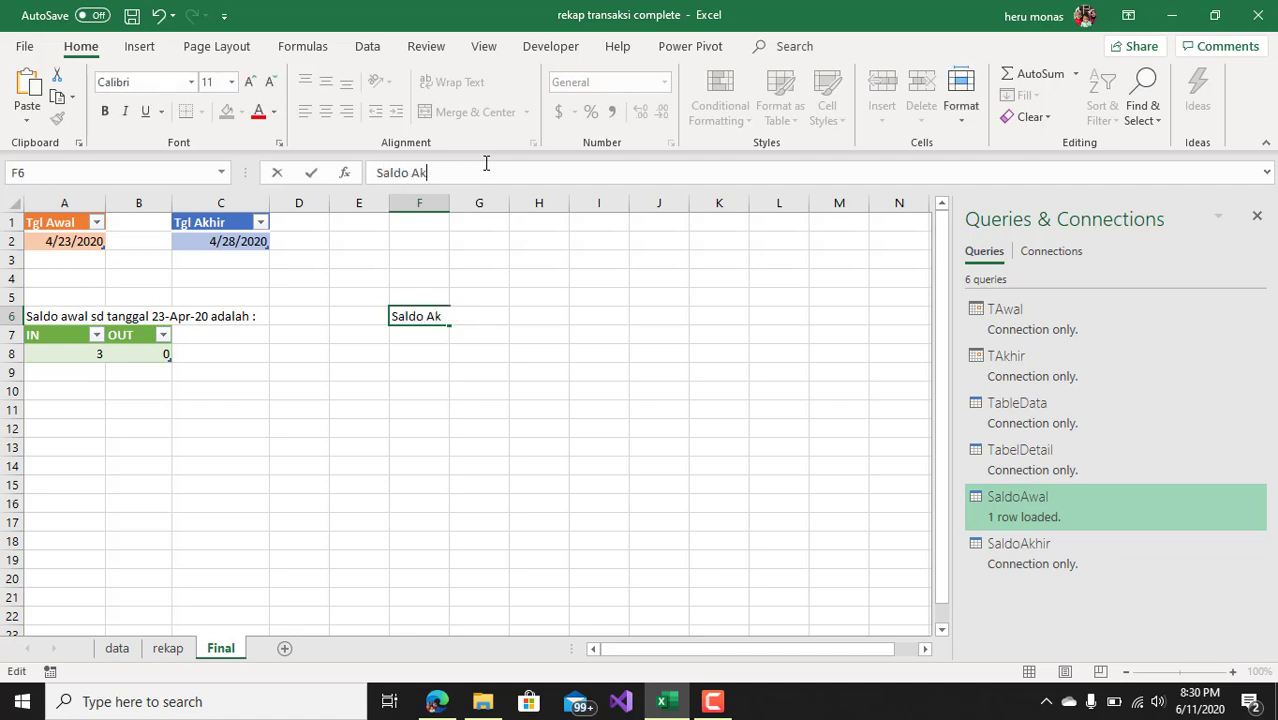
text(hir)
key(Return)
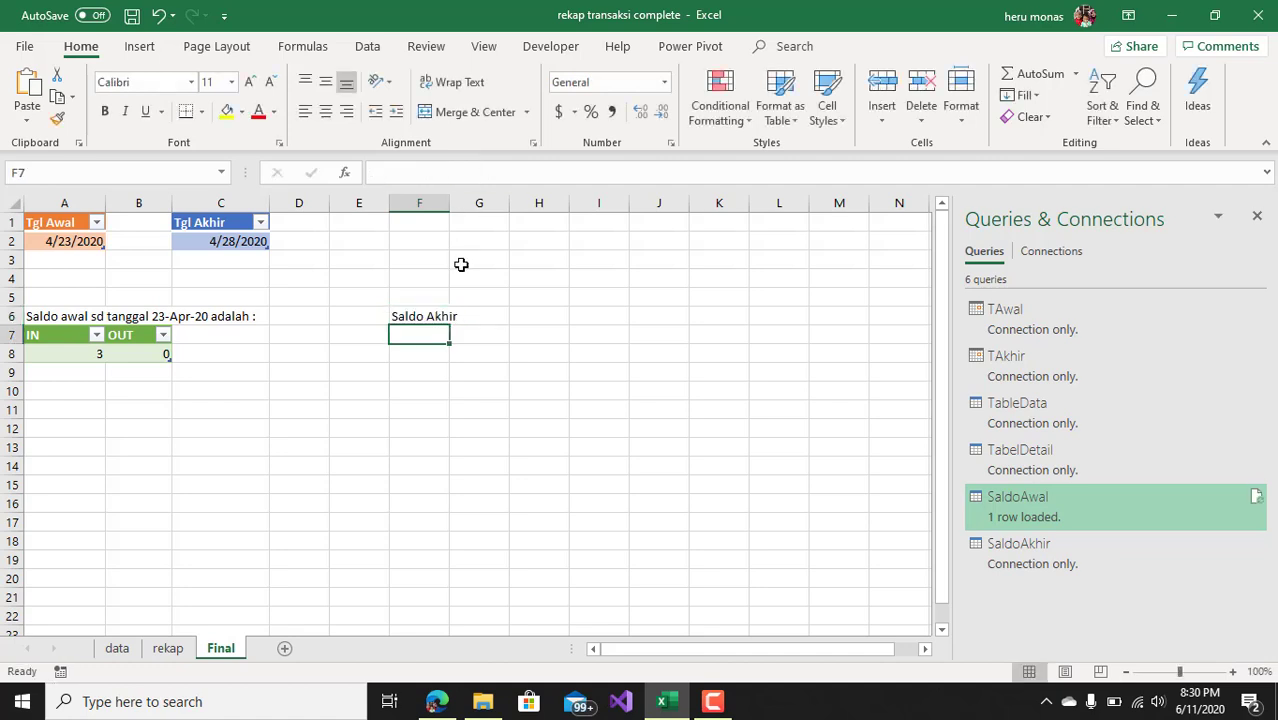
Step: Load the SaldoAkhir query as a table at F7, showing 14
right_click(1060, 565)
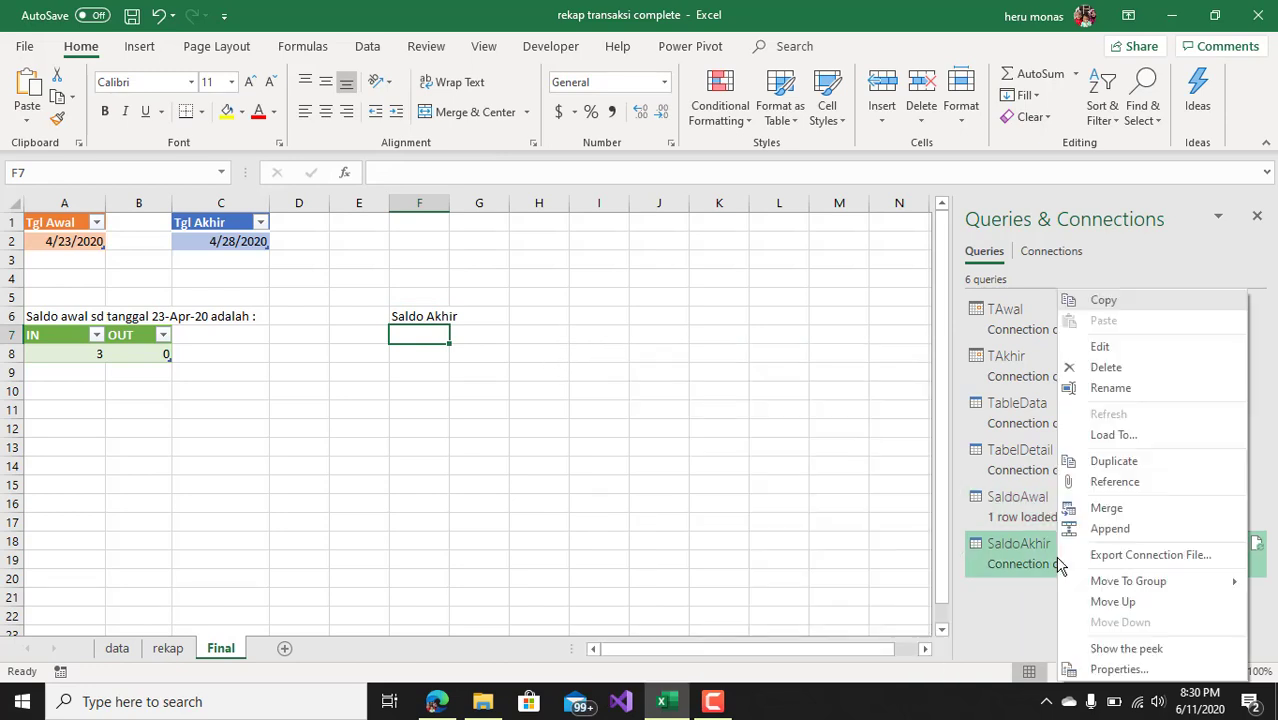
click(1122, 434)
click(668, 380)
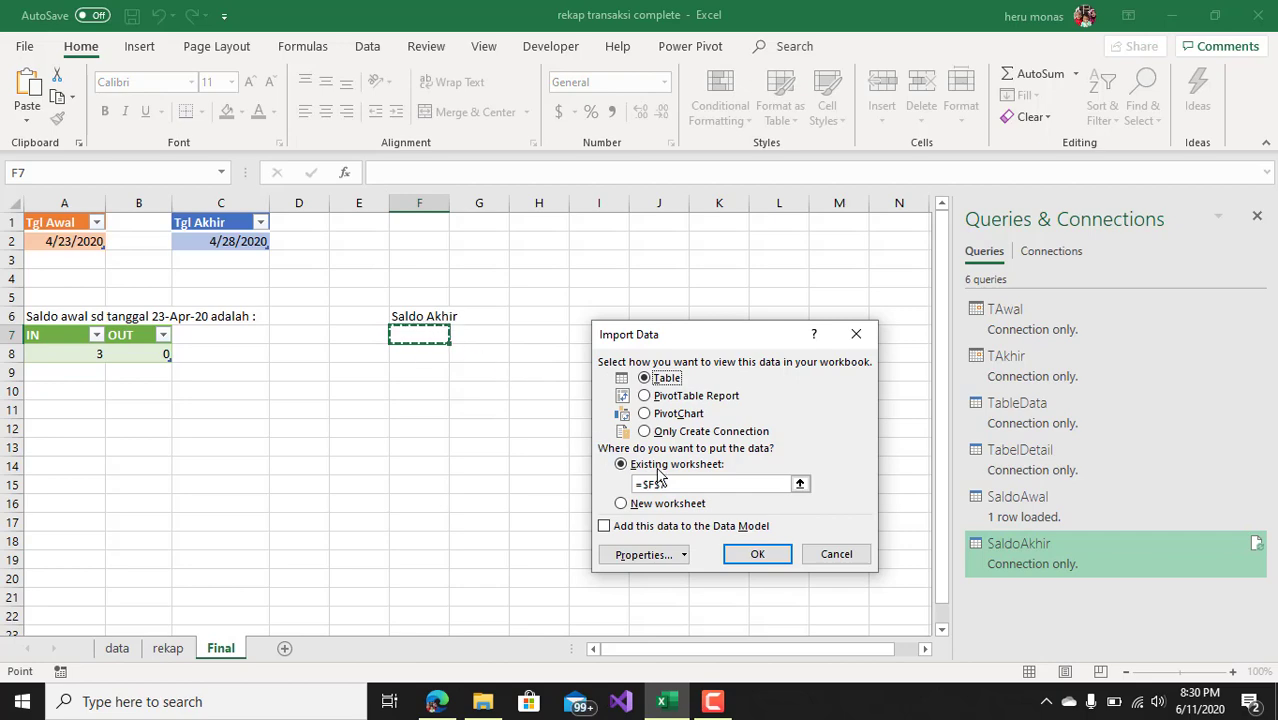
click(755, 555)
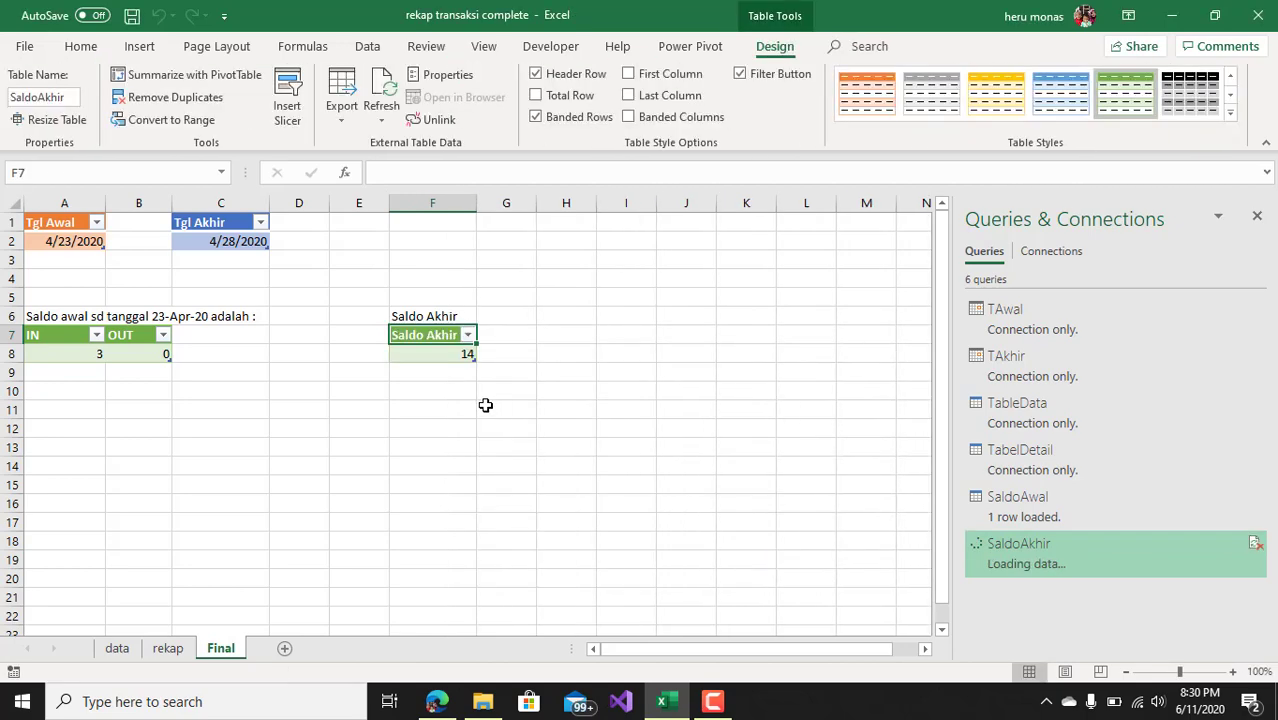
click(480, 370)
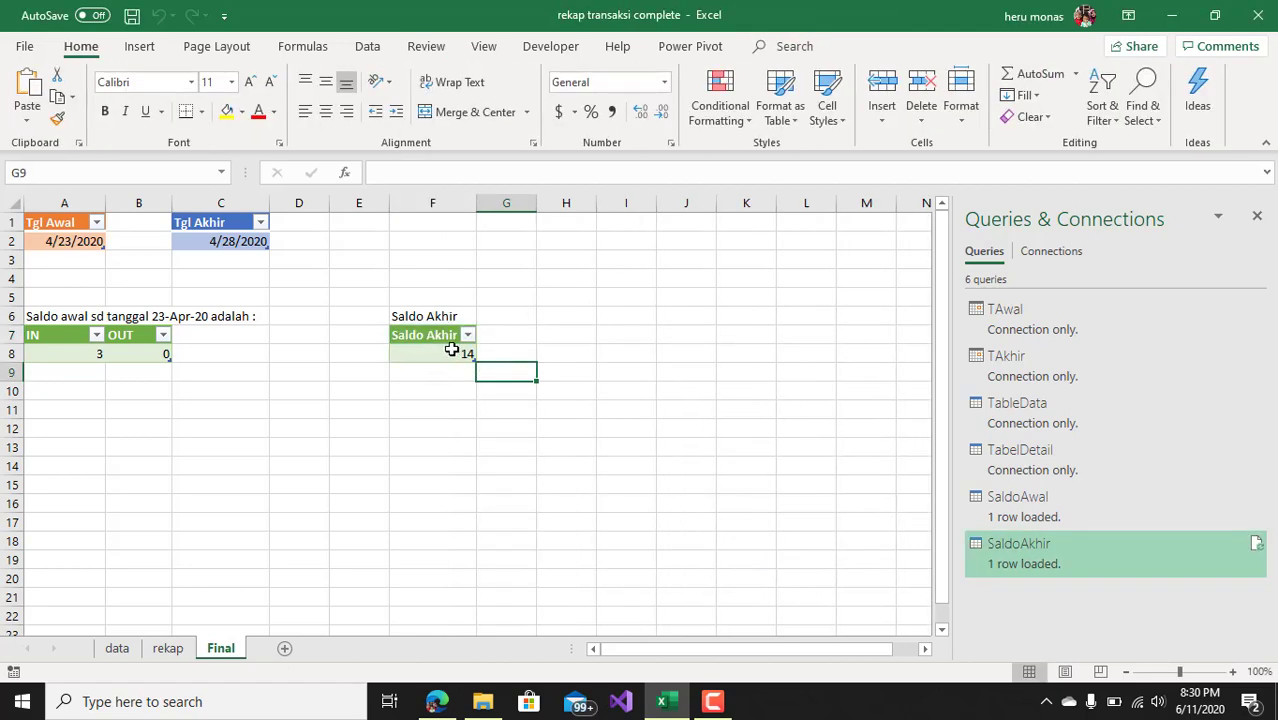
Step: Clear the duplicate Saldo Akhir label from cell F6
click(432, 316)
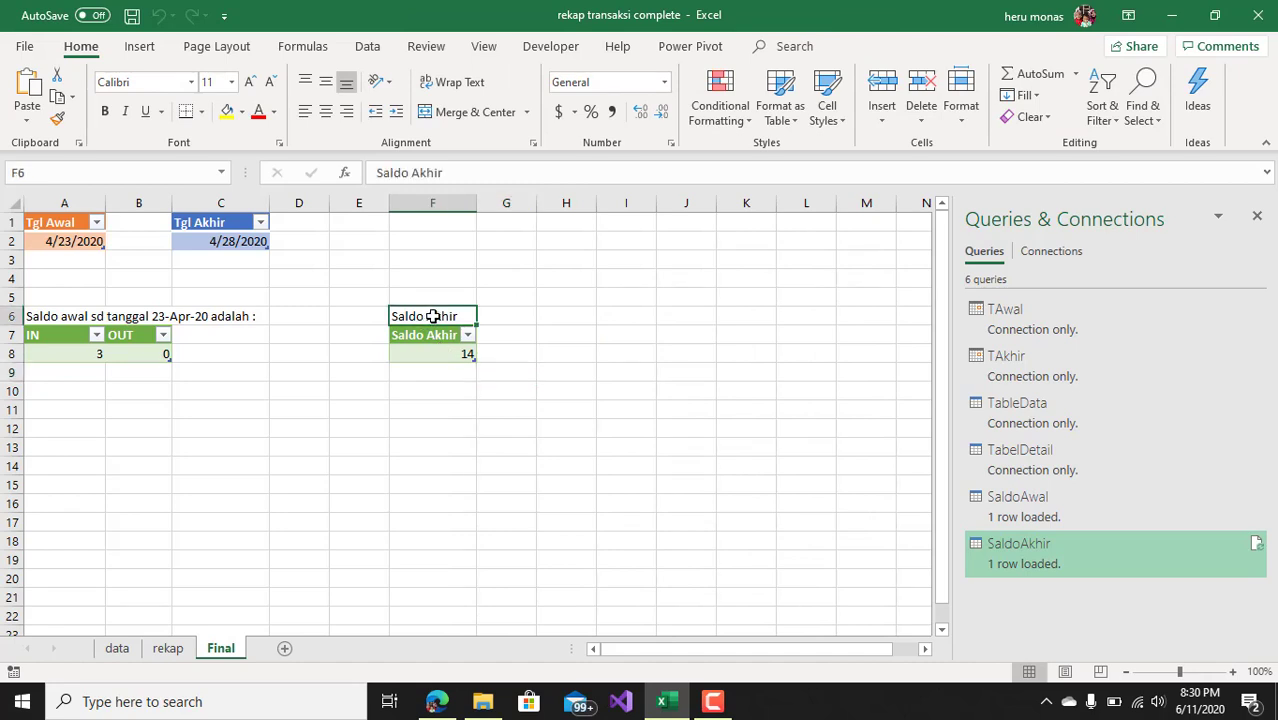
key(Delete)
click(533, 430)
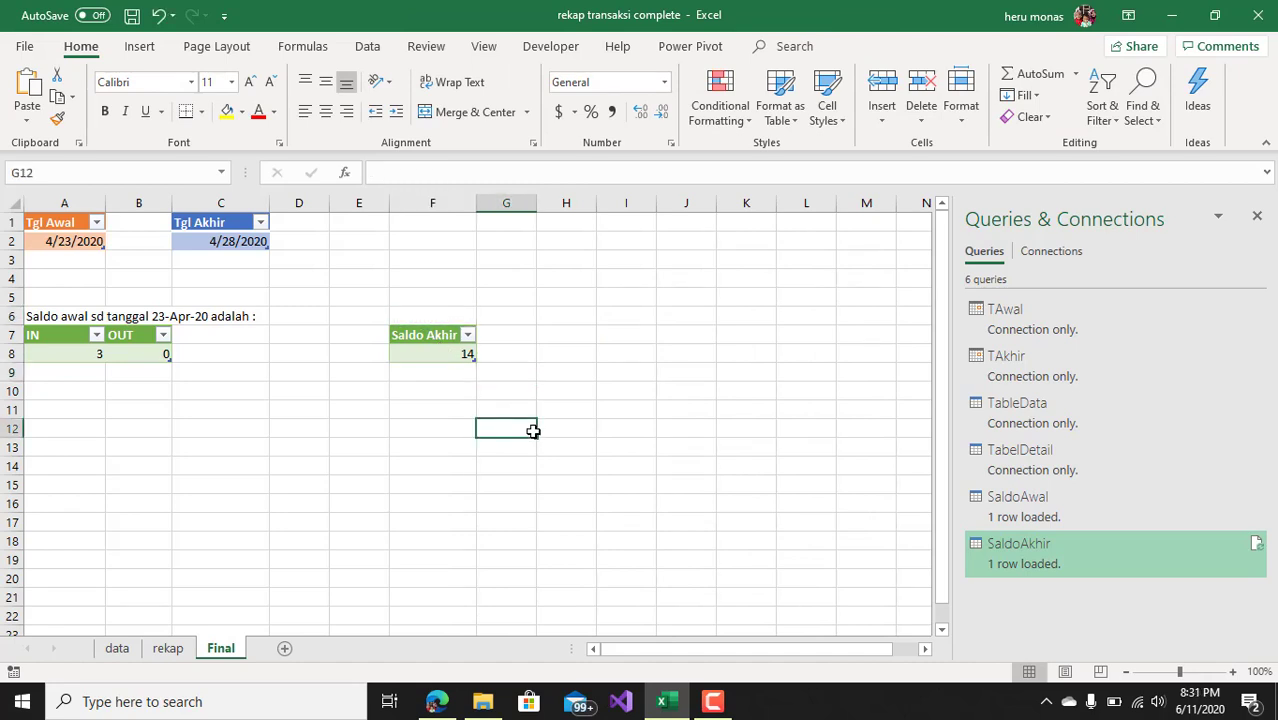
click(71, 393)
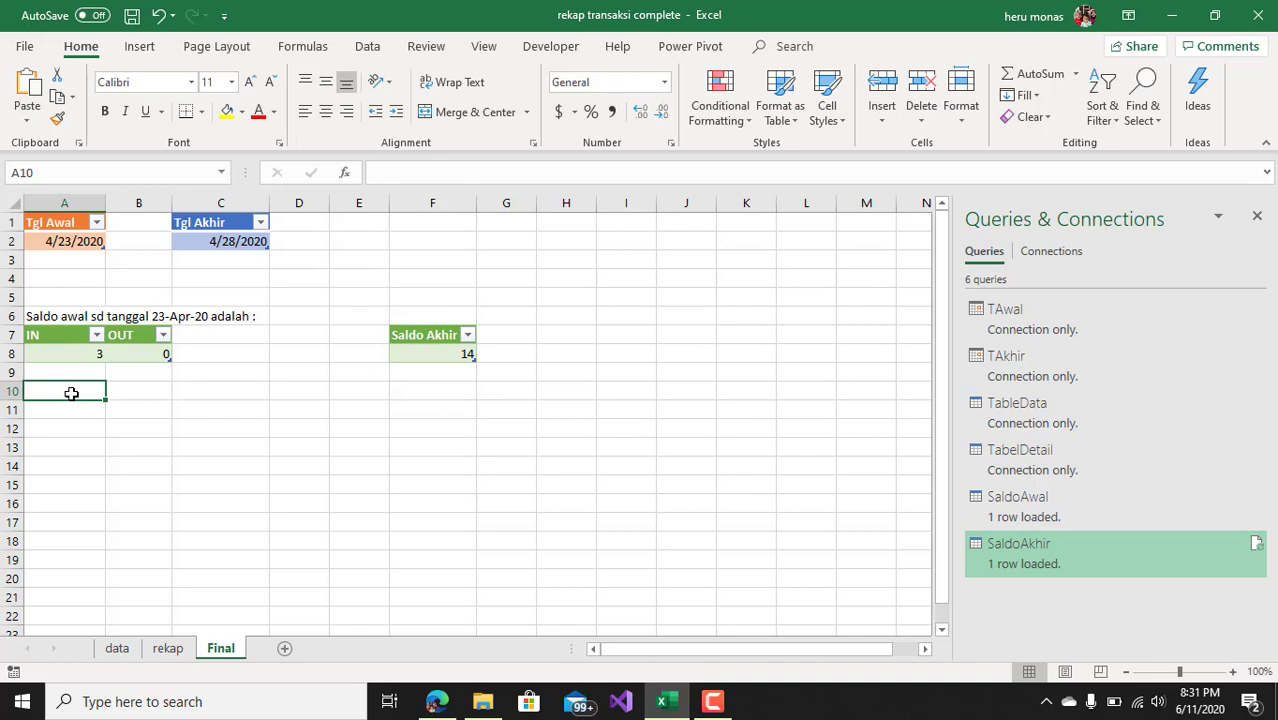
Step: In A10, start the 'Detail Transaksi antara tanggal' formula with Tgl Awal as dd-mmm-yy
text(Detail)
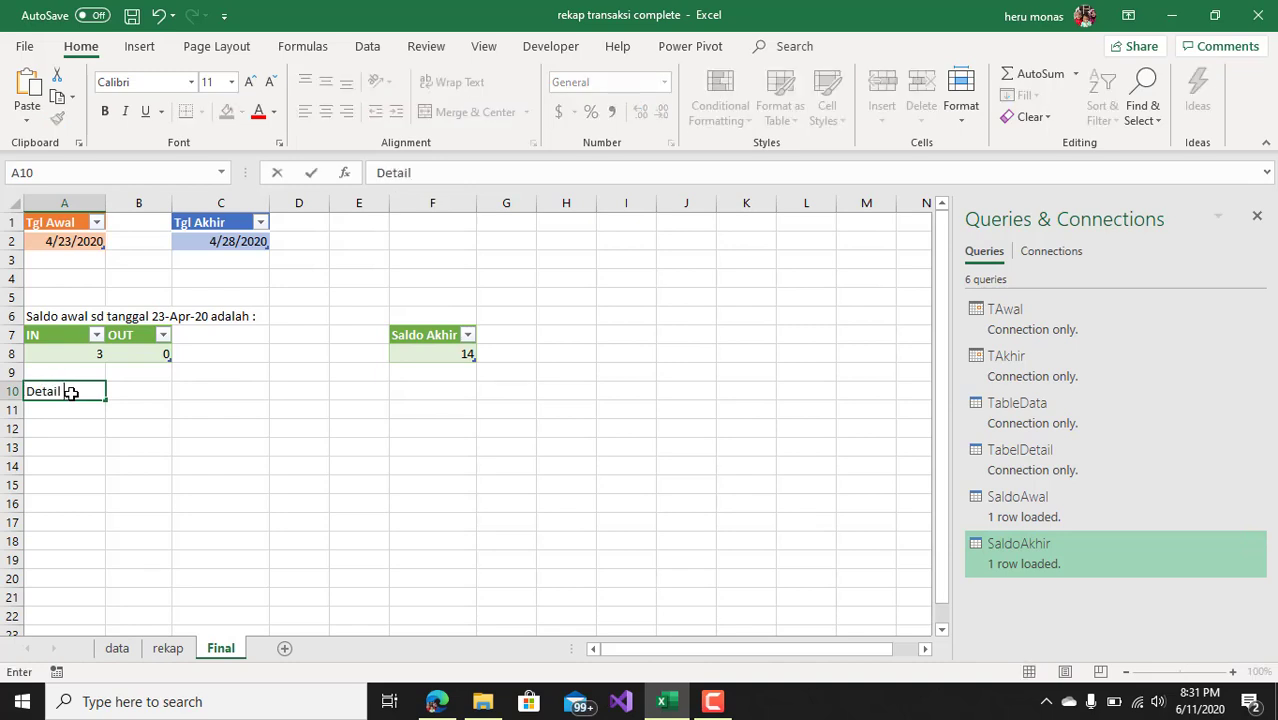
text( Transaksi)
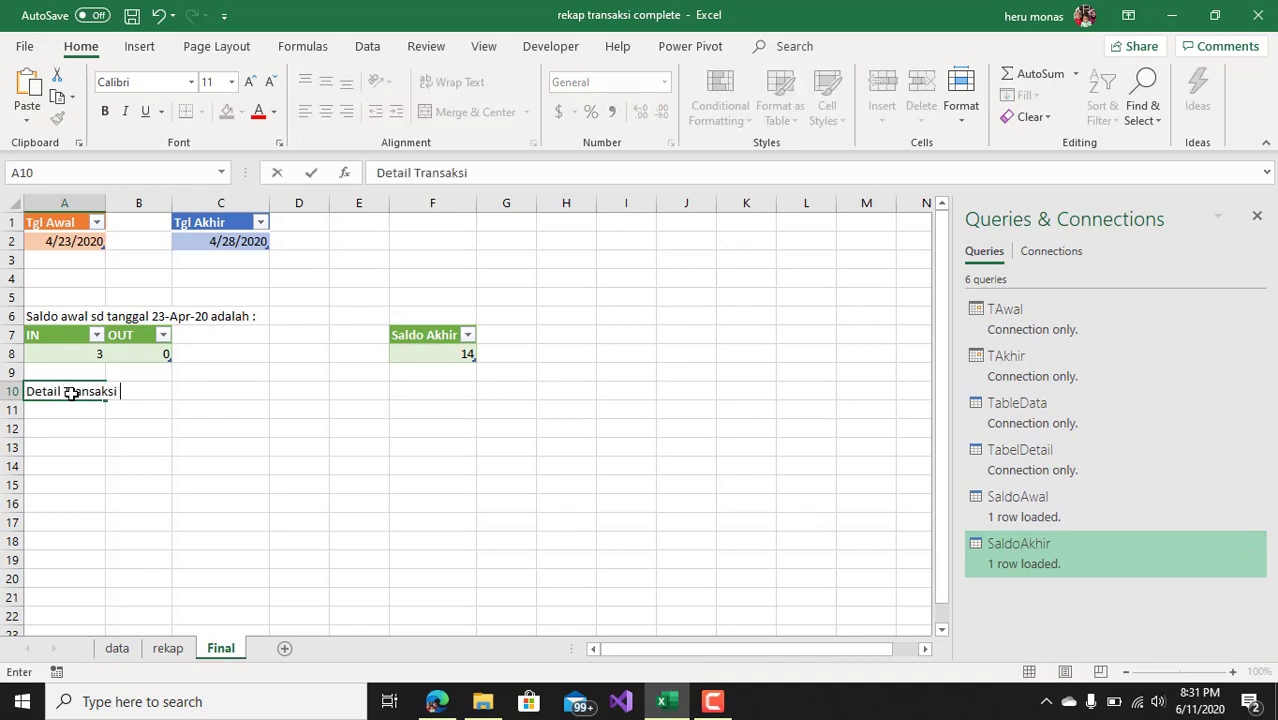
text( antar)
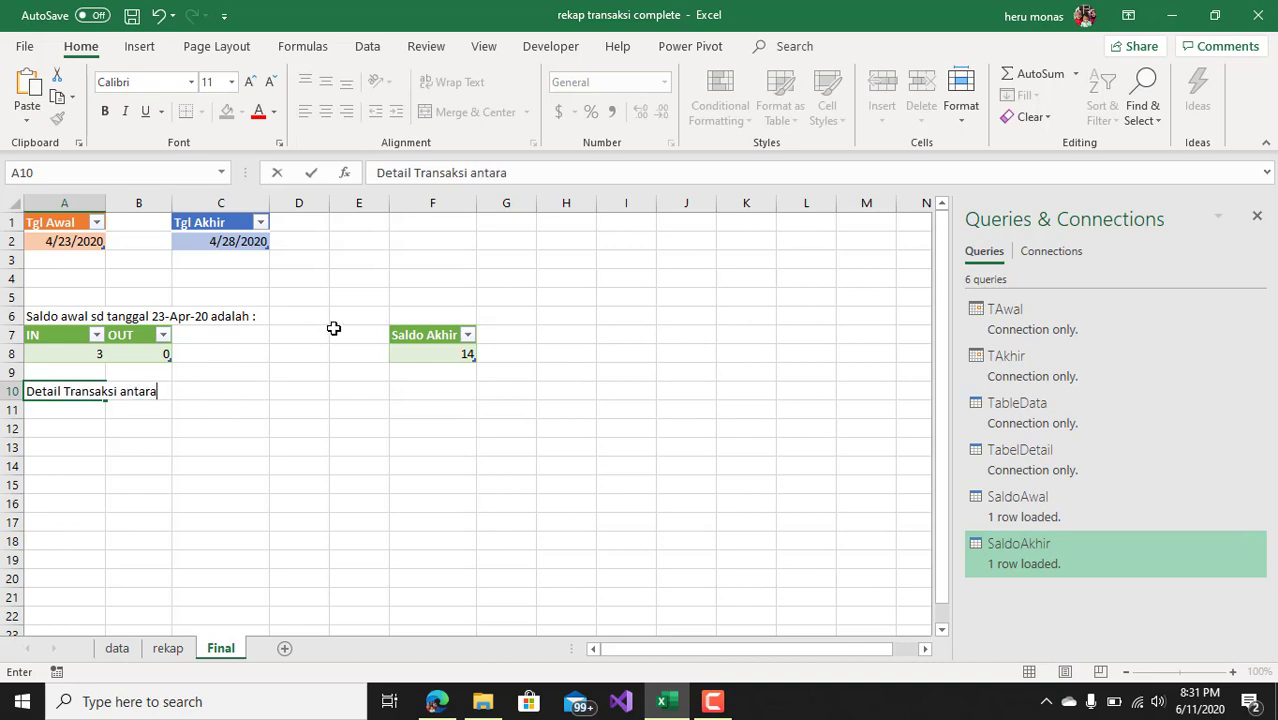
click(379, 173)
text(=")
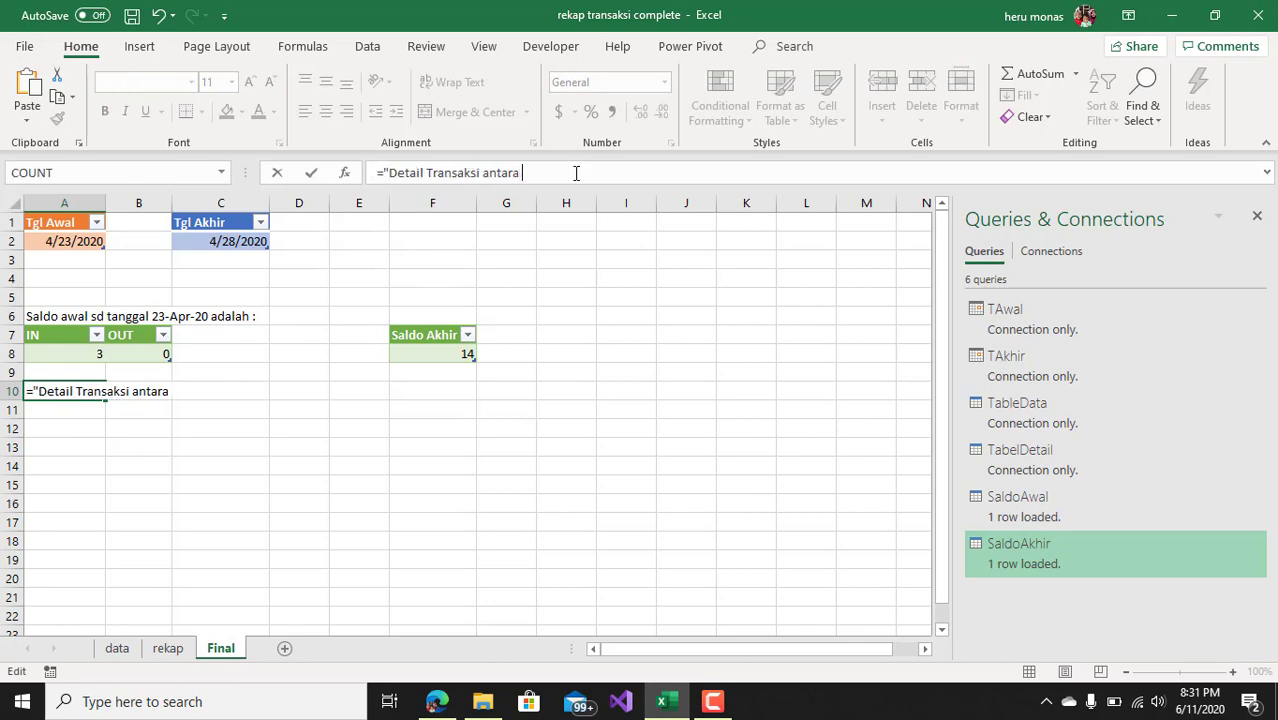
text(tan)
text(ggal ")
text( &)
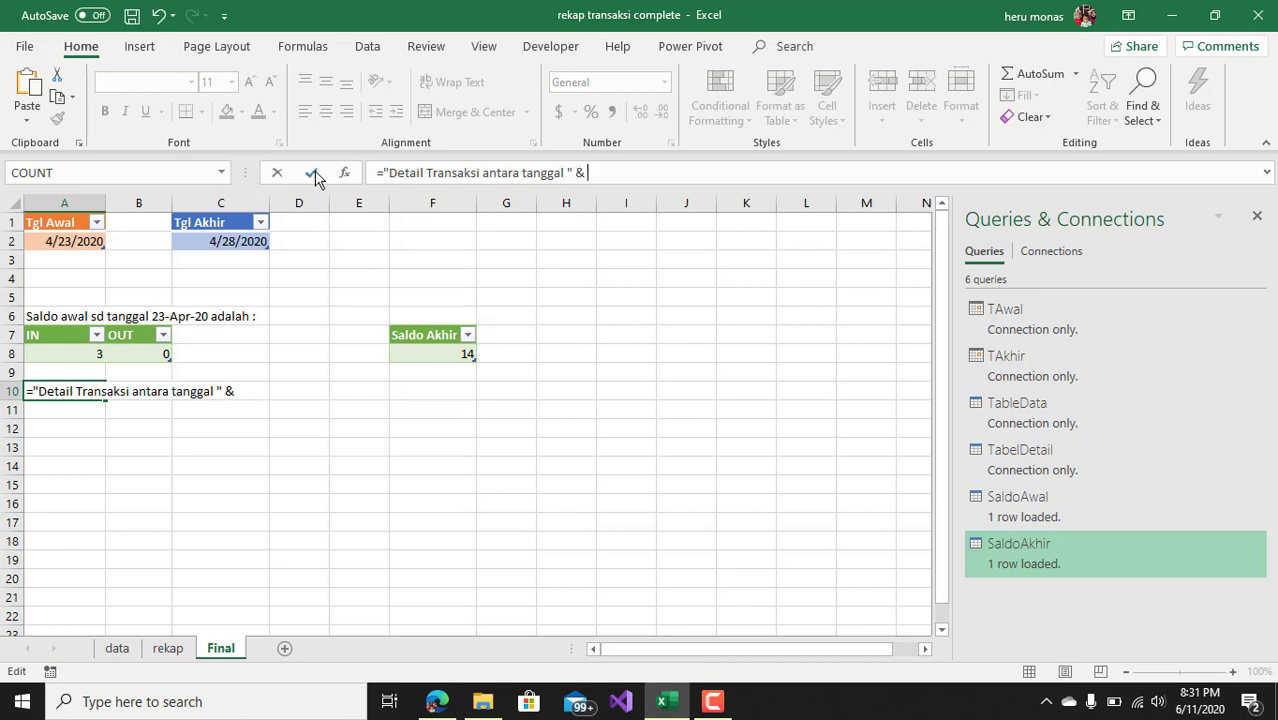
click(84, 241)
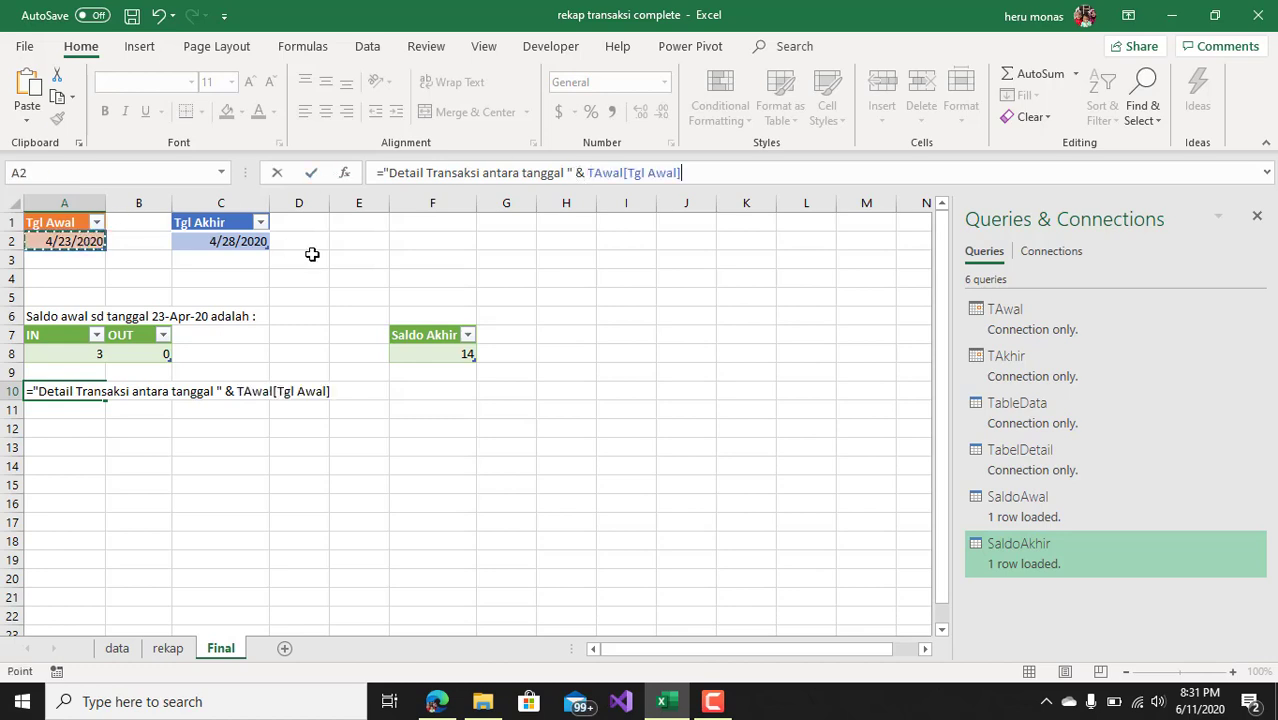
click(588, 173)
text(tex)
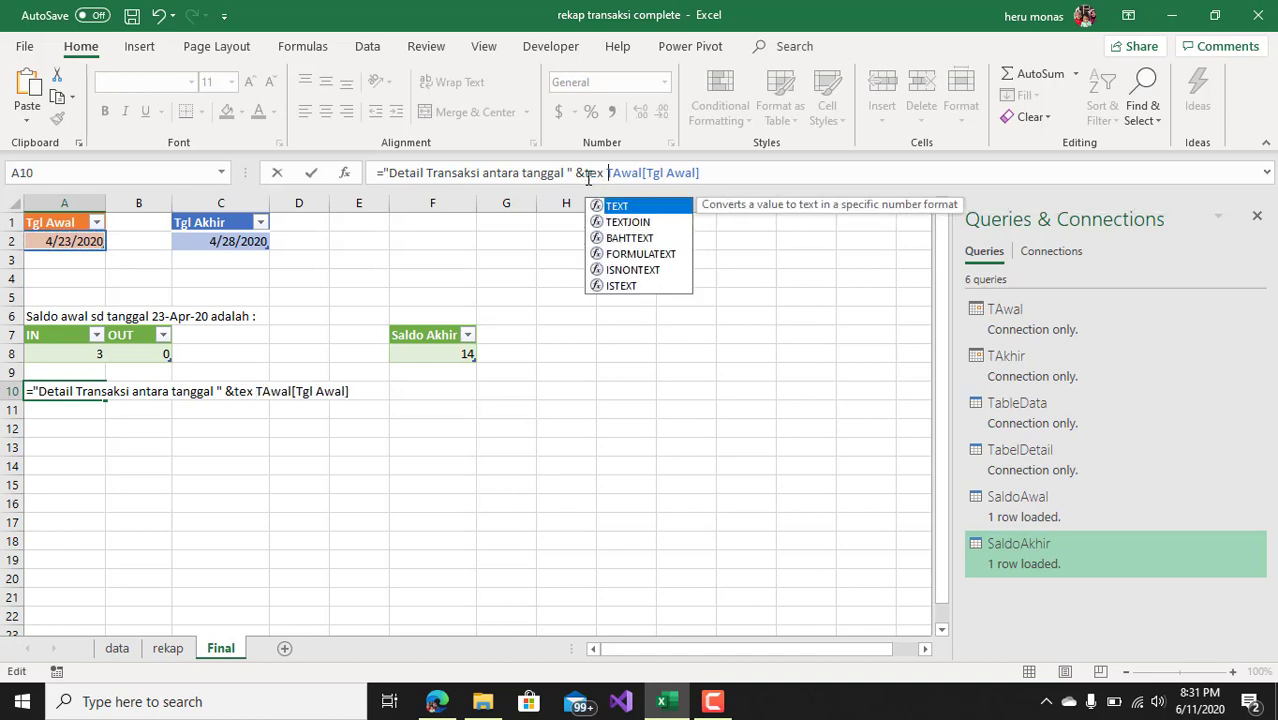
text(t( TAwal[Tgl Awal])
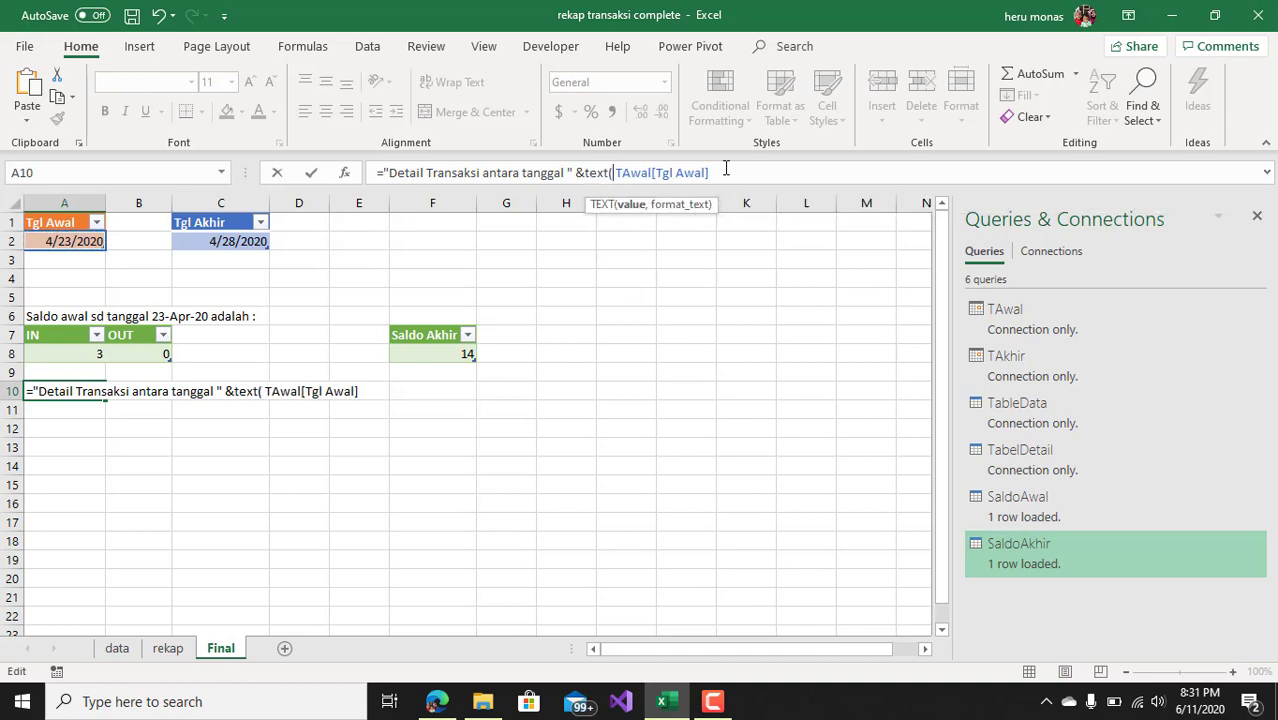
text(,")
text(dd-)
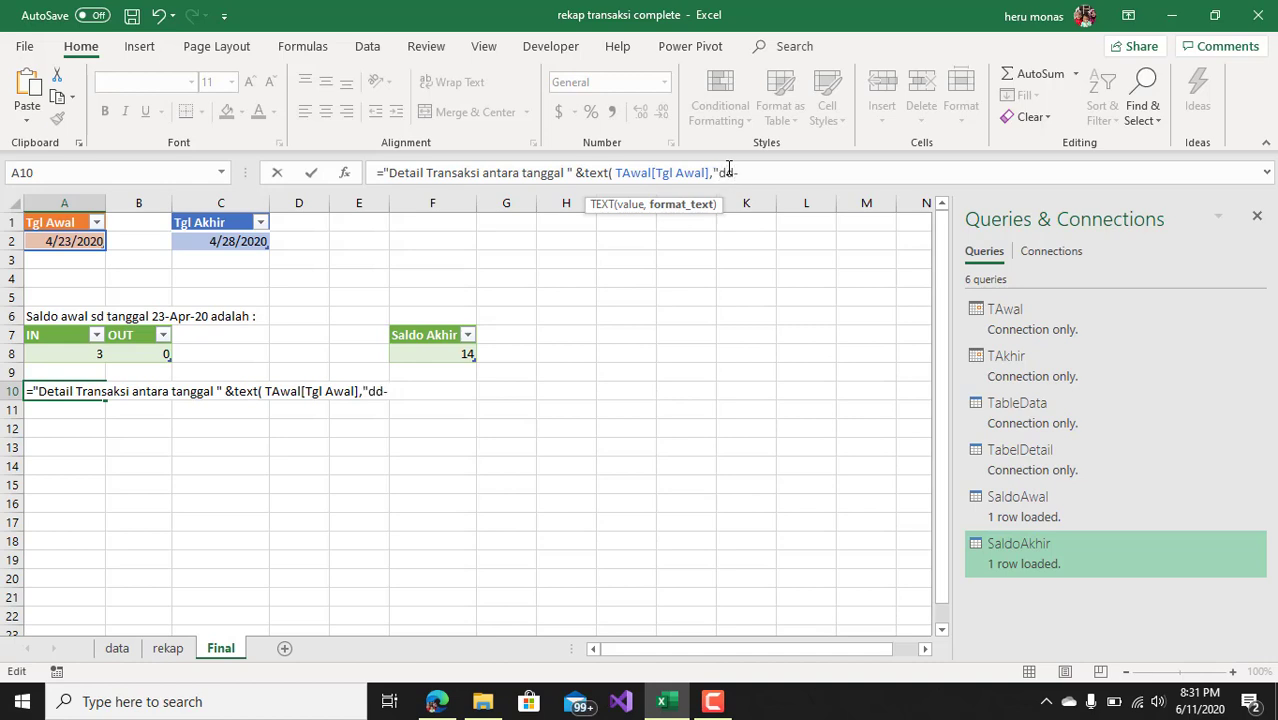
text(mmm-)
text(yy") )
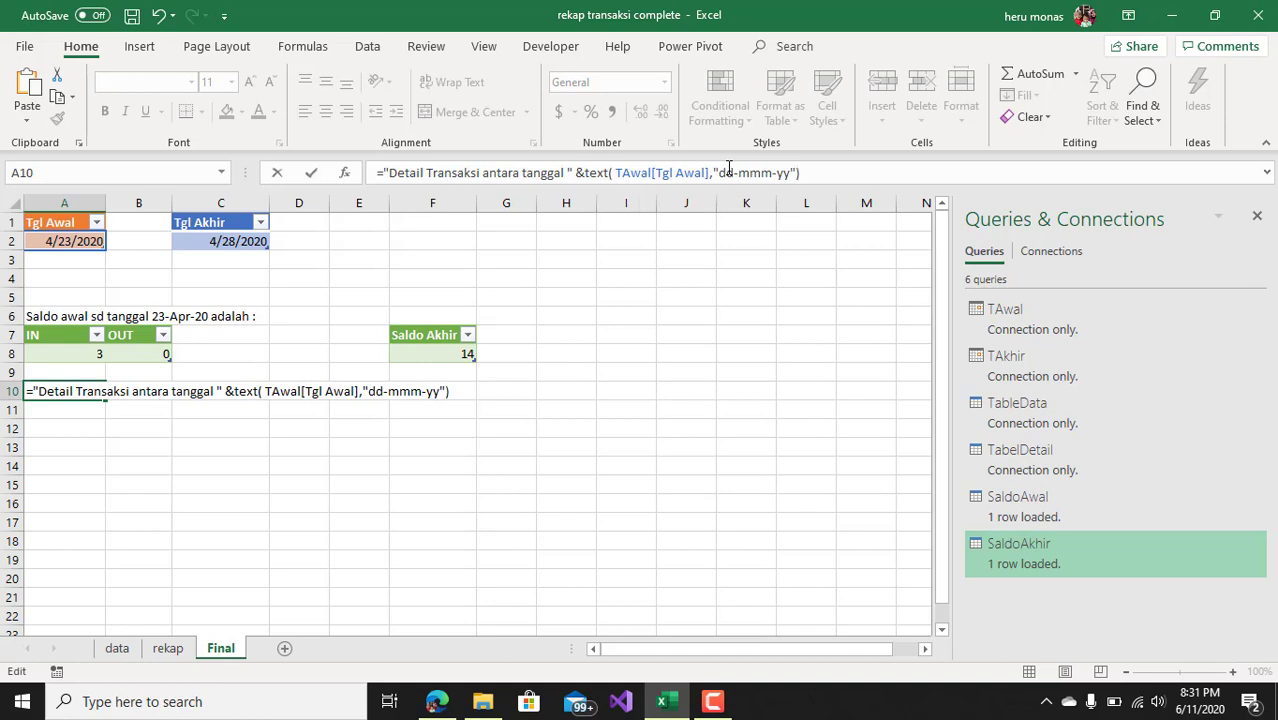
text(& )
text(s)
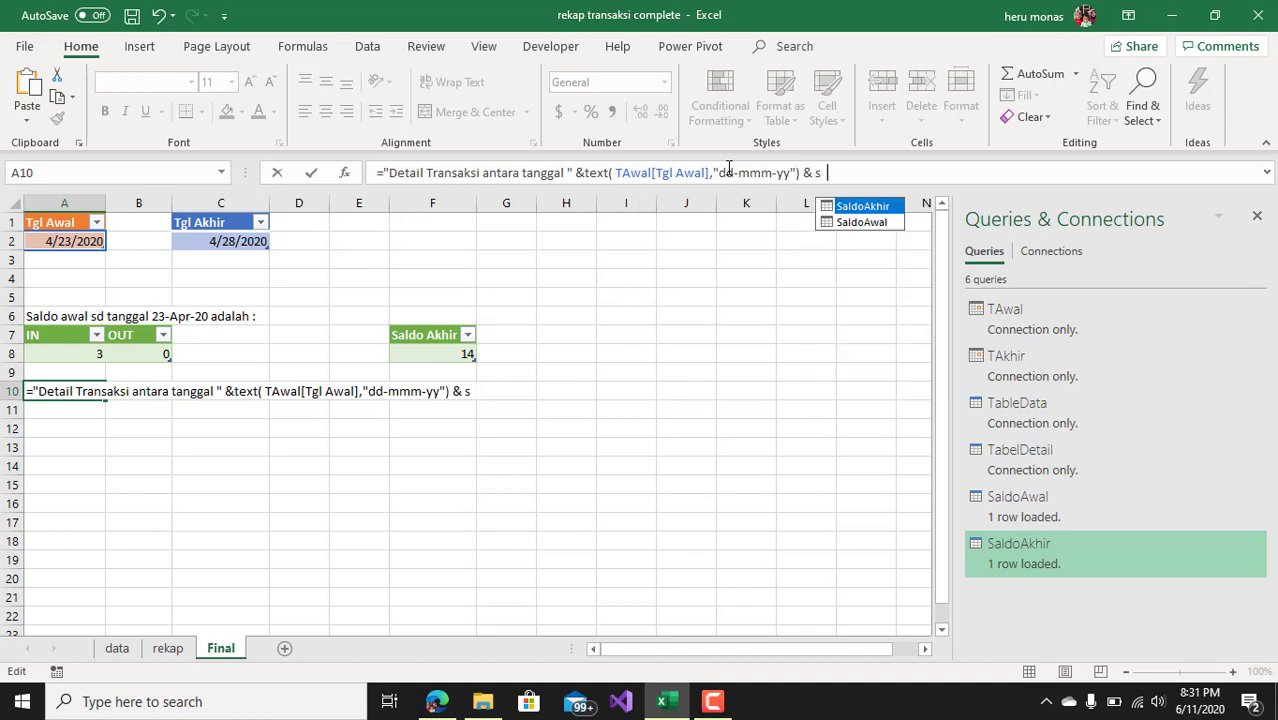
text(ampa)
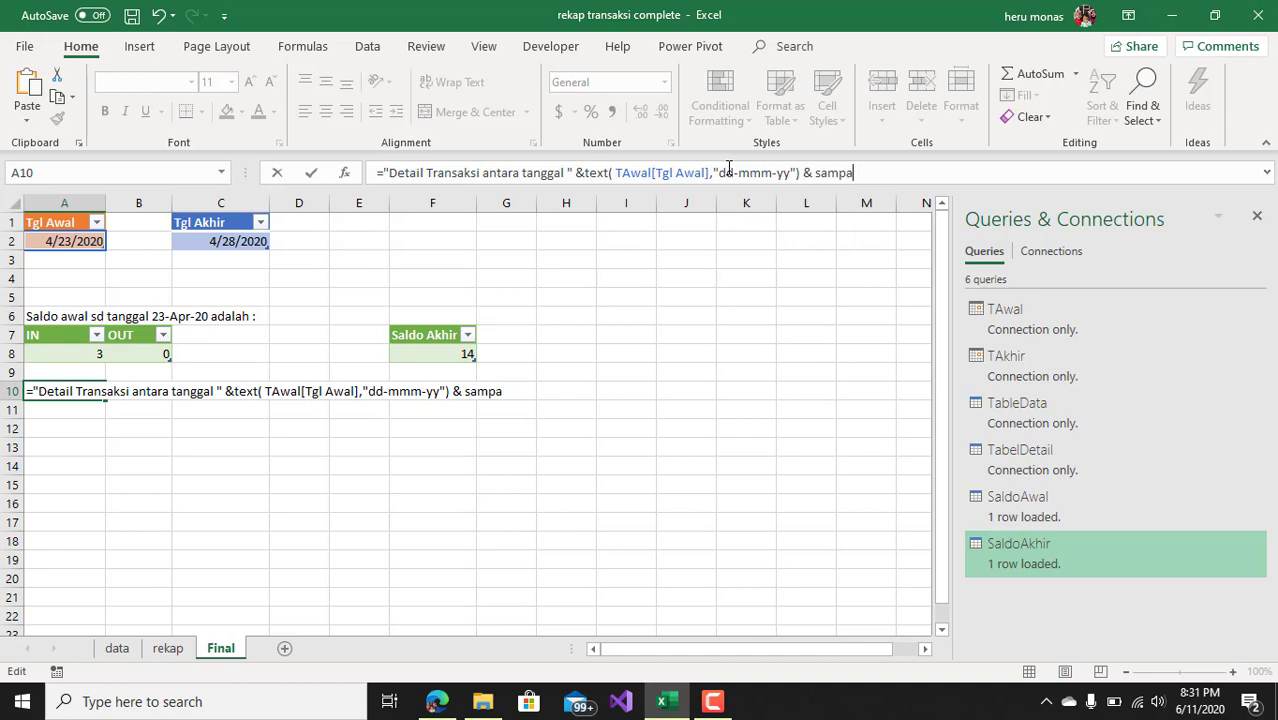
Step: Finish the heading with ' sampai tanggal ' and Tgl Akhir formatted dd-mmm-yy
key(BackSpace)
key(BackSpace)
key(BackSpace)
key(BackSpace)
key(BackSpace)
text(" samp)
text(ai tangga)
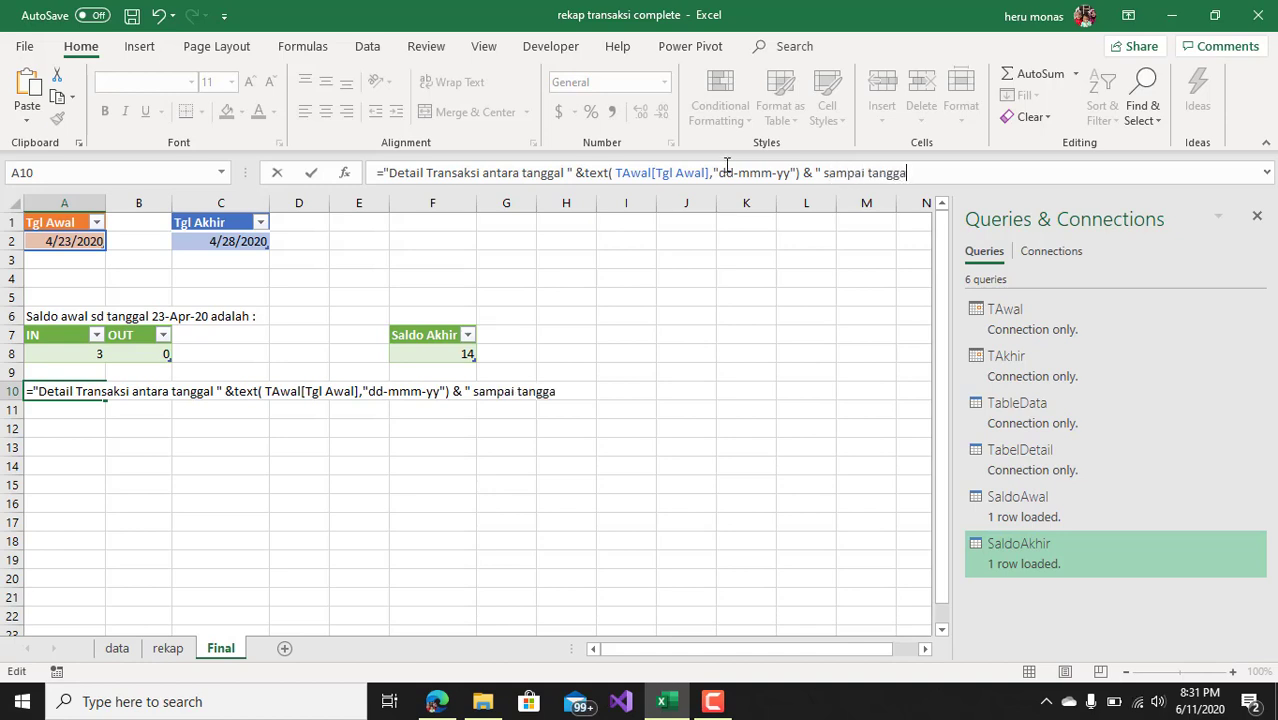
text(l)
text( " &)
click(248, 241)
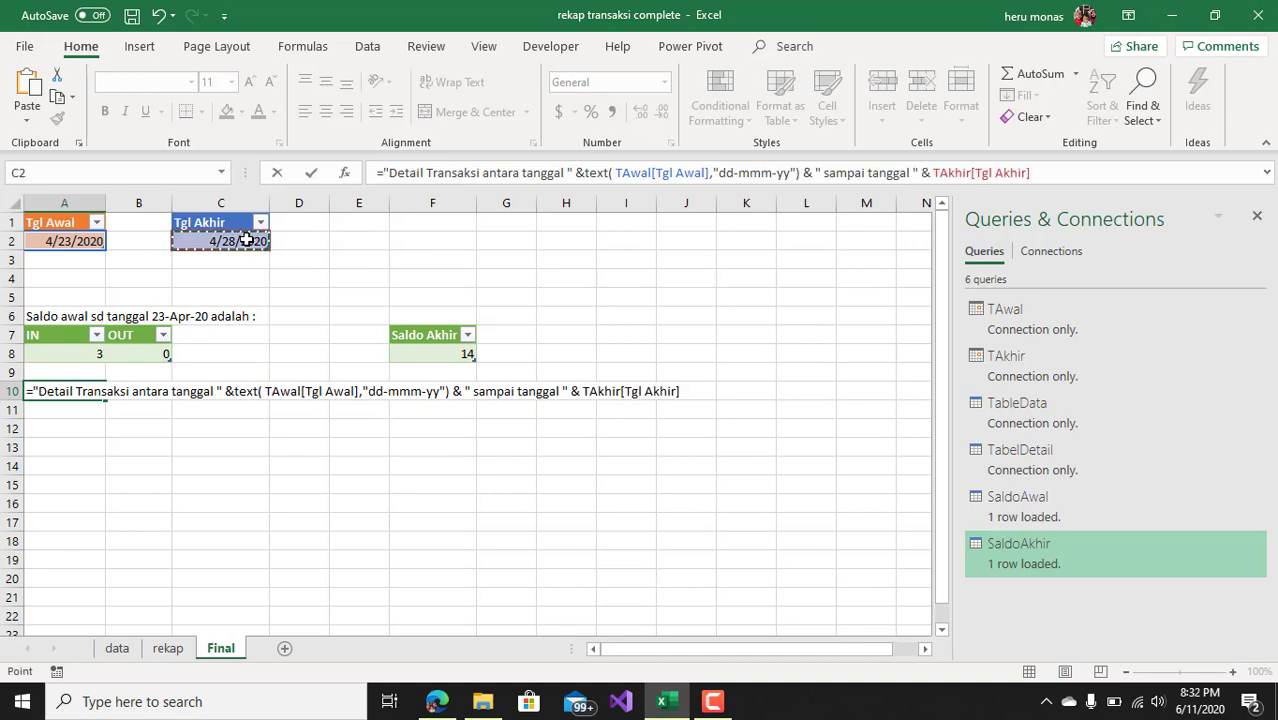
click(937, 172)
text(text)
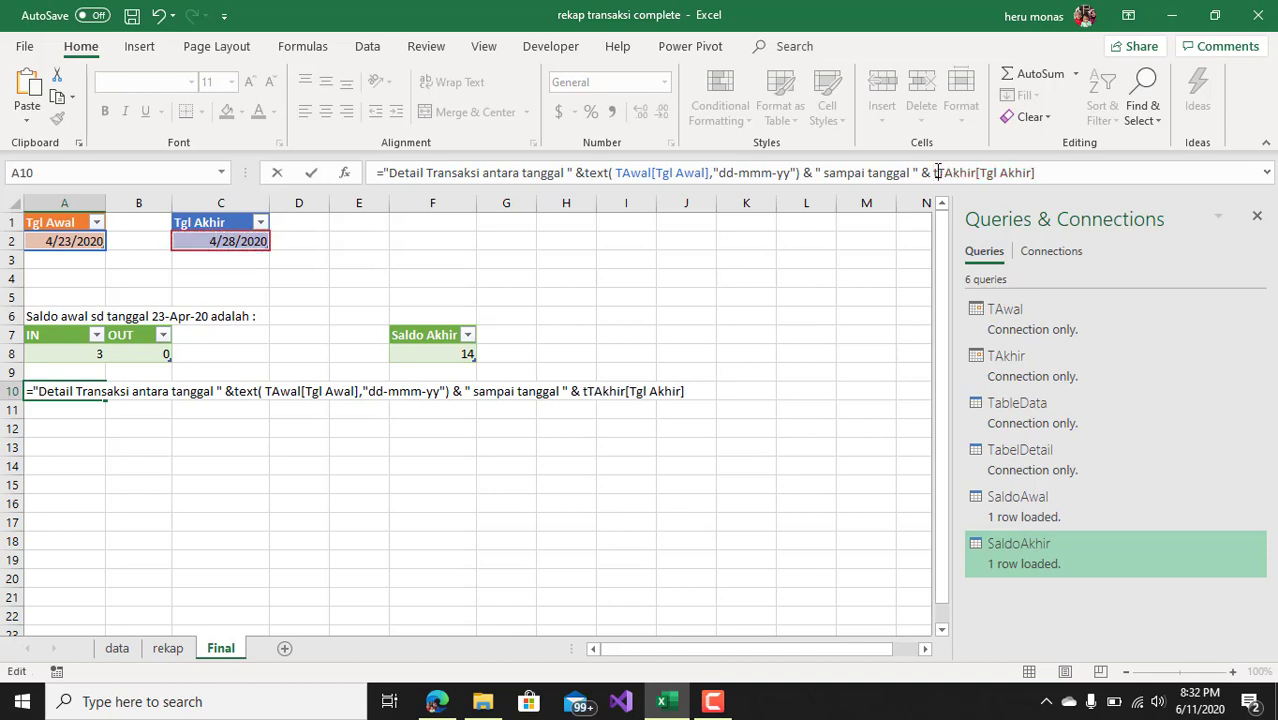
text(()
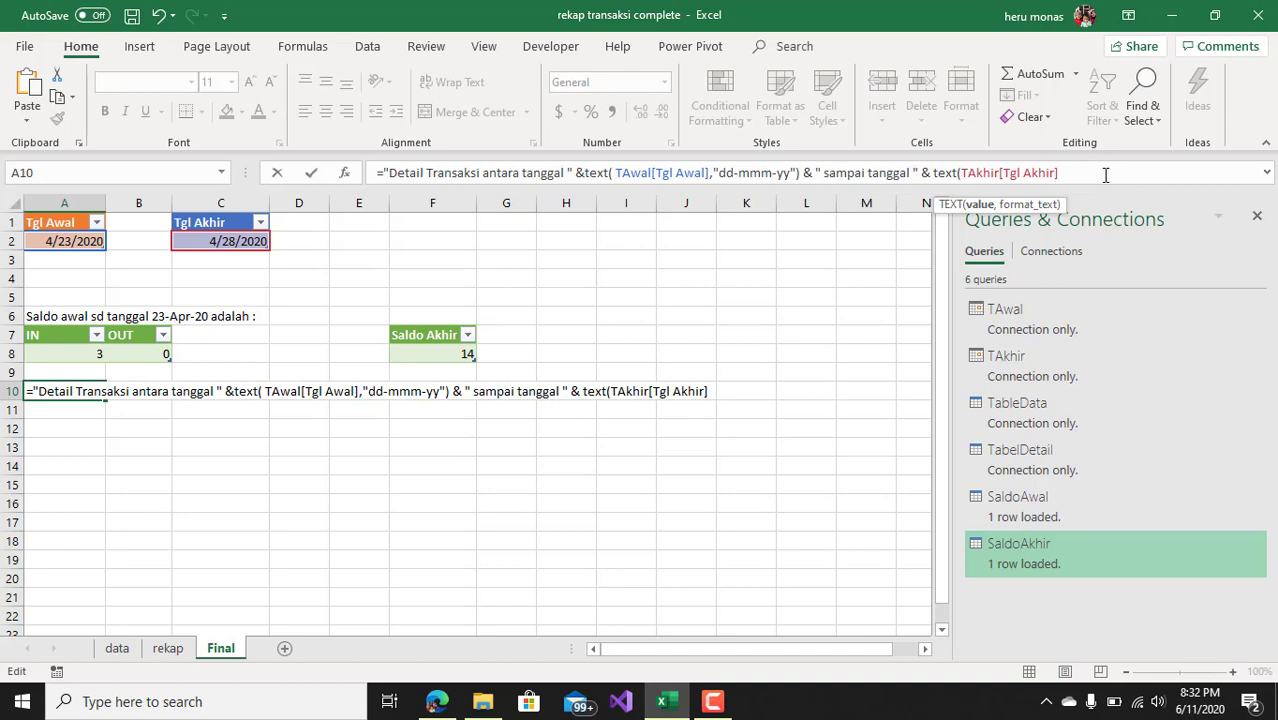
text(,)
text(d)
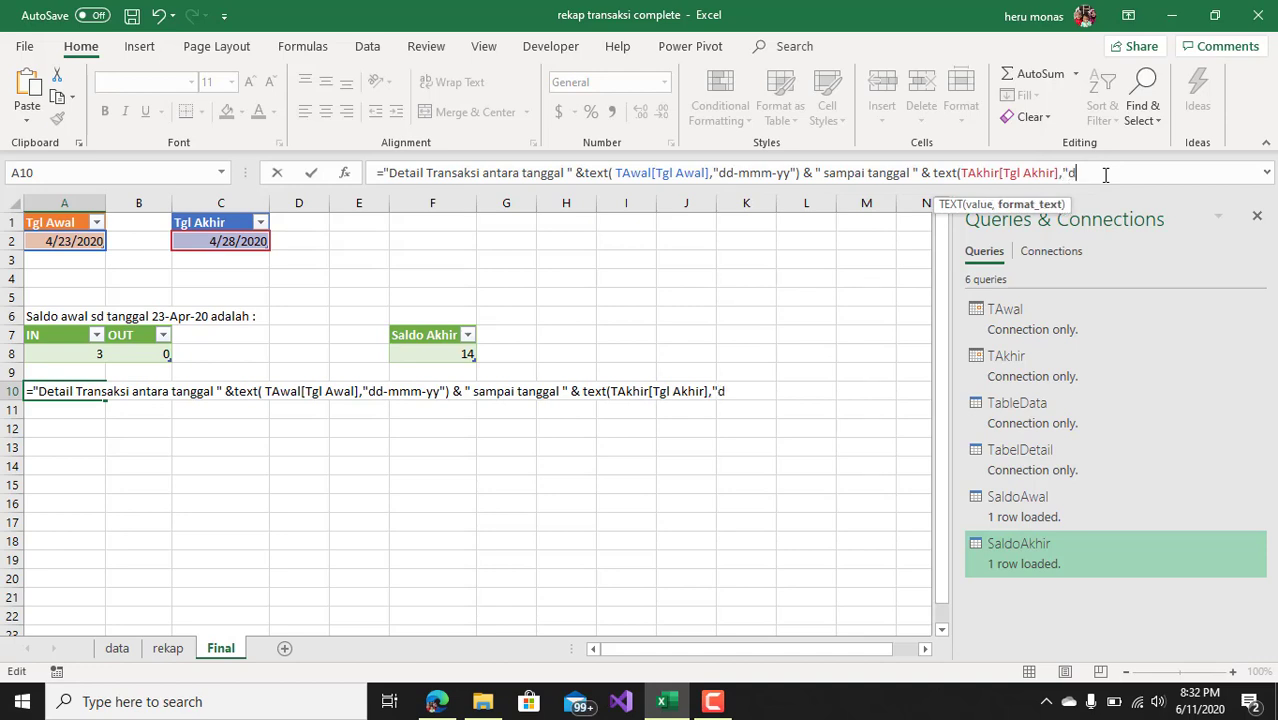
text(d)
text(-mm)
text(m)
text(-yy)
text())
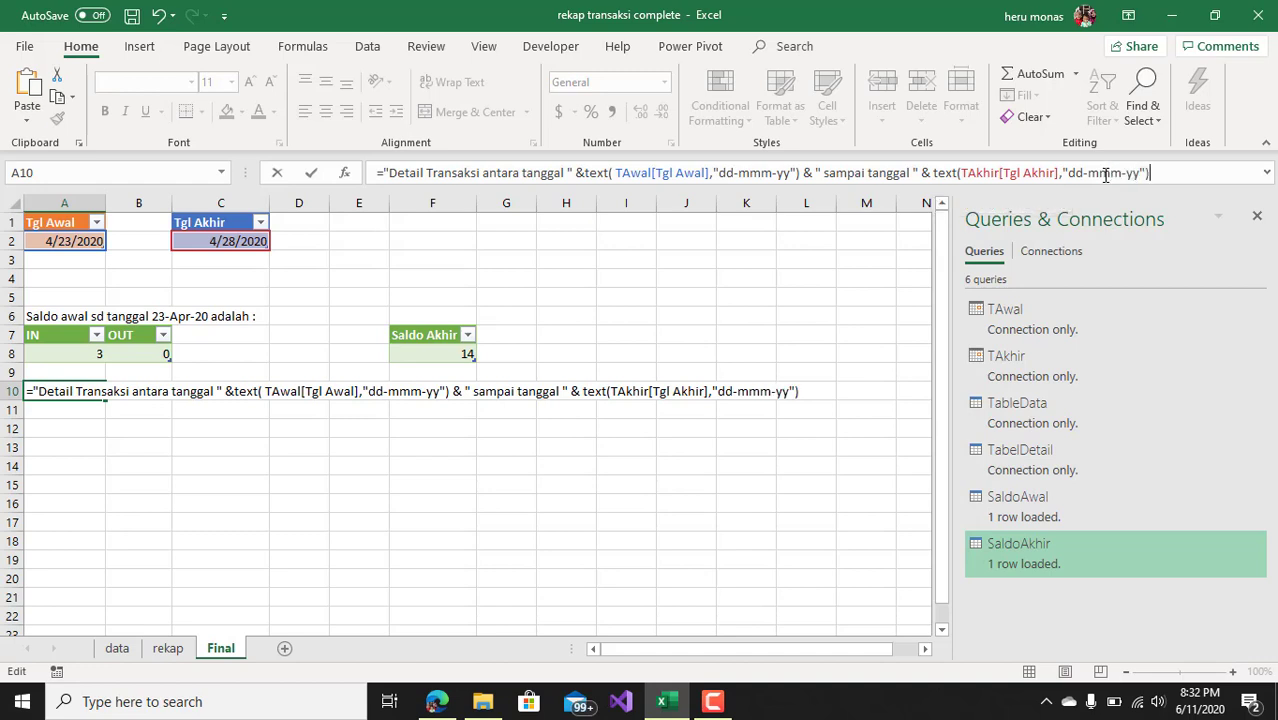
key(Return)
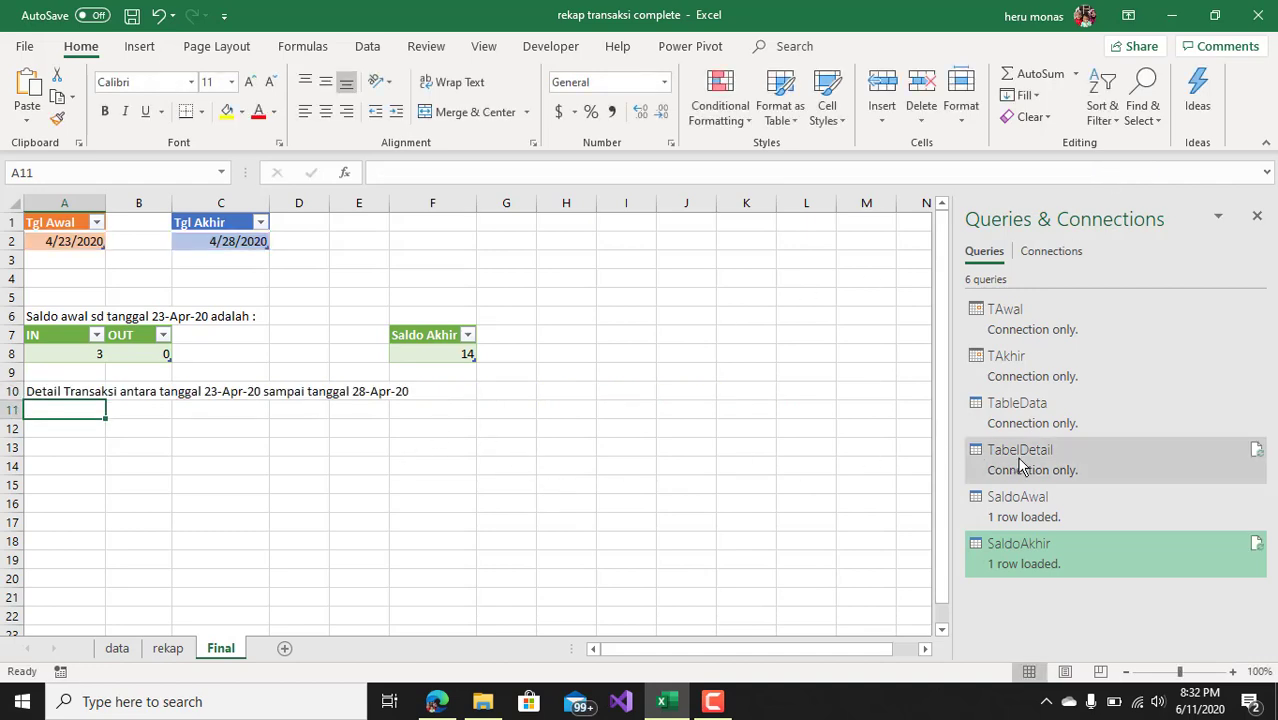
Step: Load TabelDetail as a table at A11, listing four transactions from 23 to 28 April
mouse_move(1022, 465)
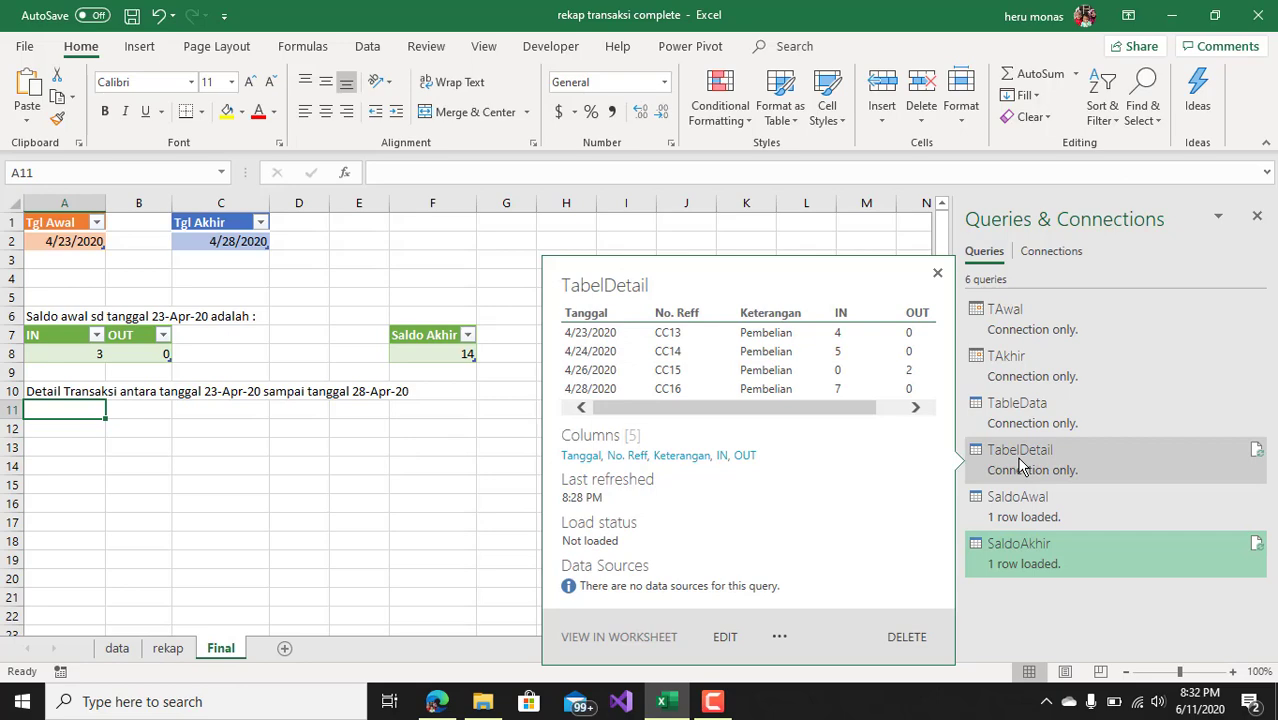
right_click(1018, 466)
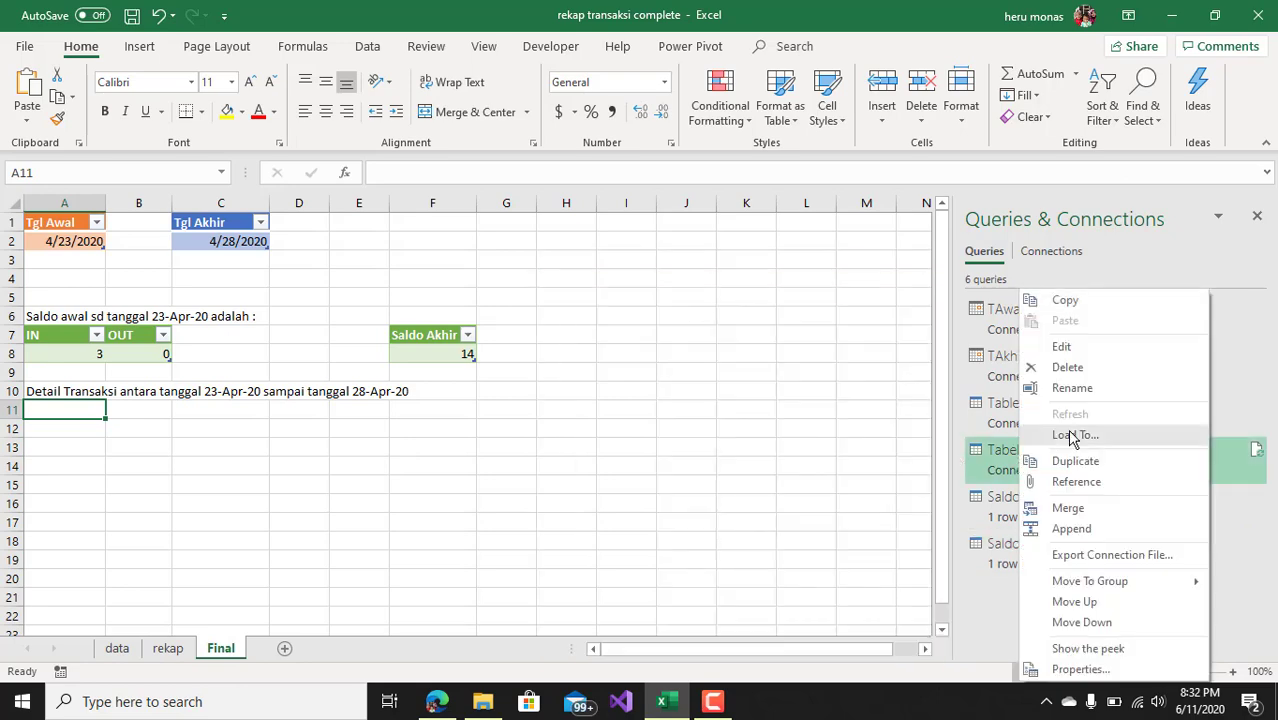
click(1072, 436)
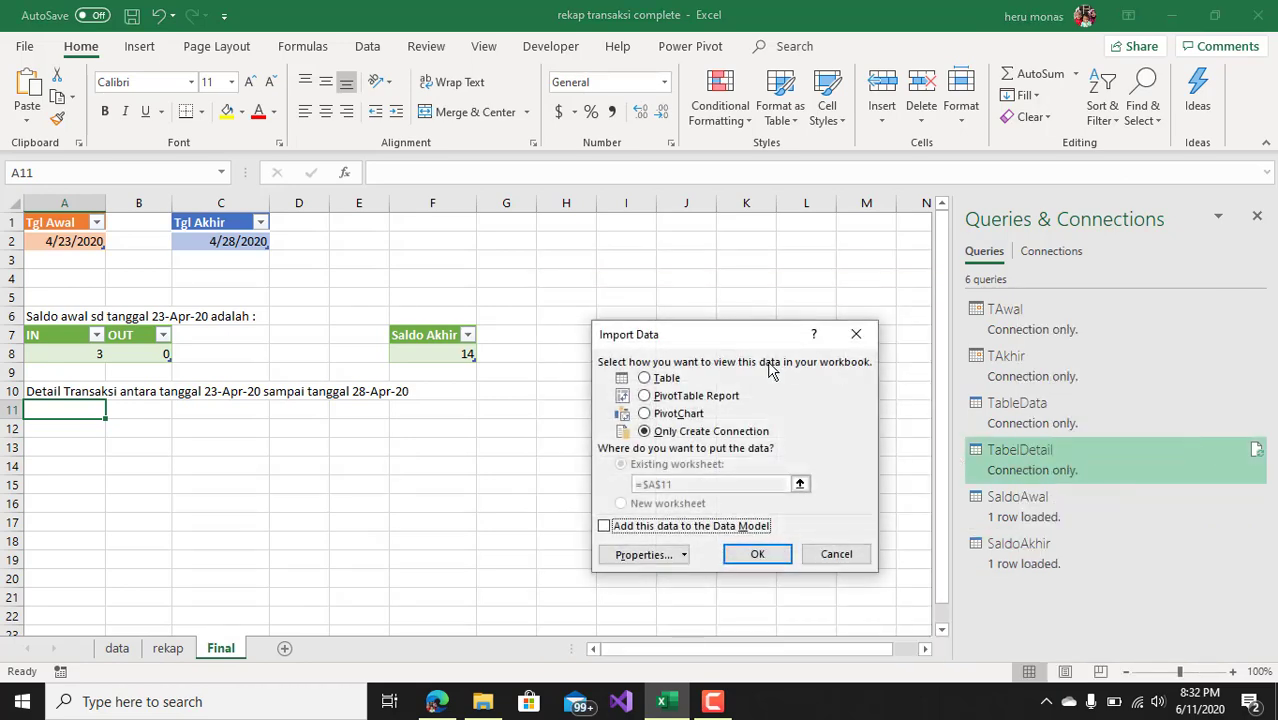
click(672, 380)
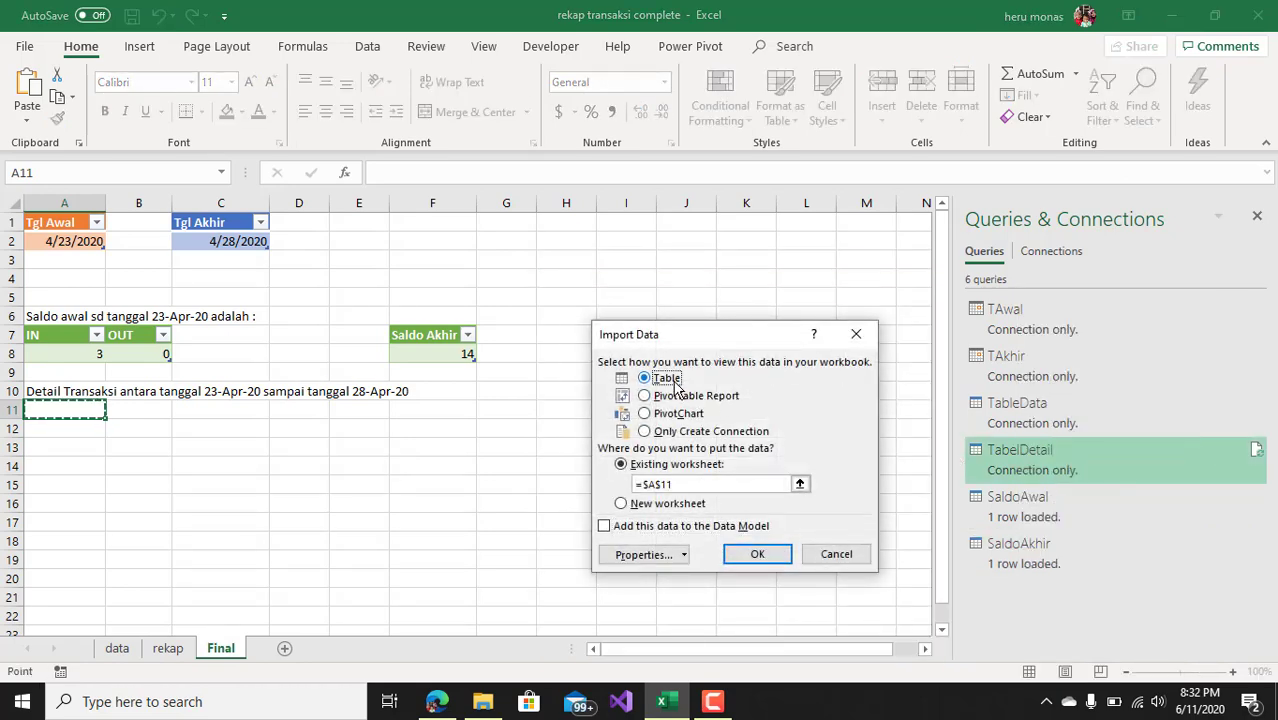
click(78, 413)
click(758, 557)
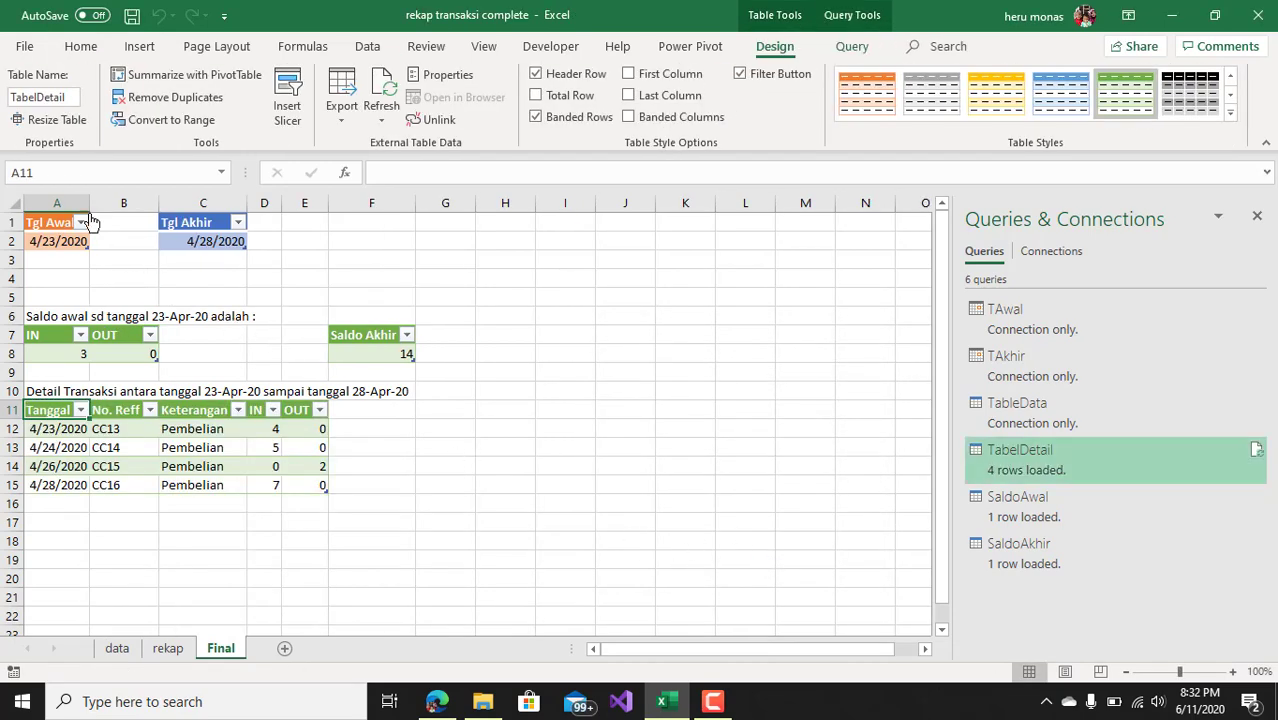
Step: Widen columns A and D, then check the transactions on the data sheet
drag(88, 208, 100, 208)
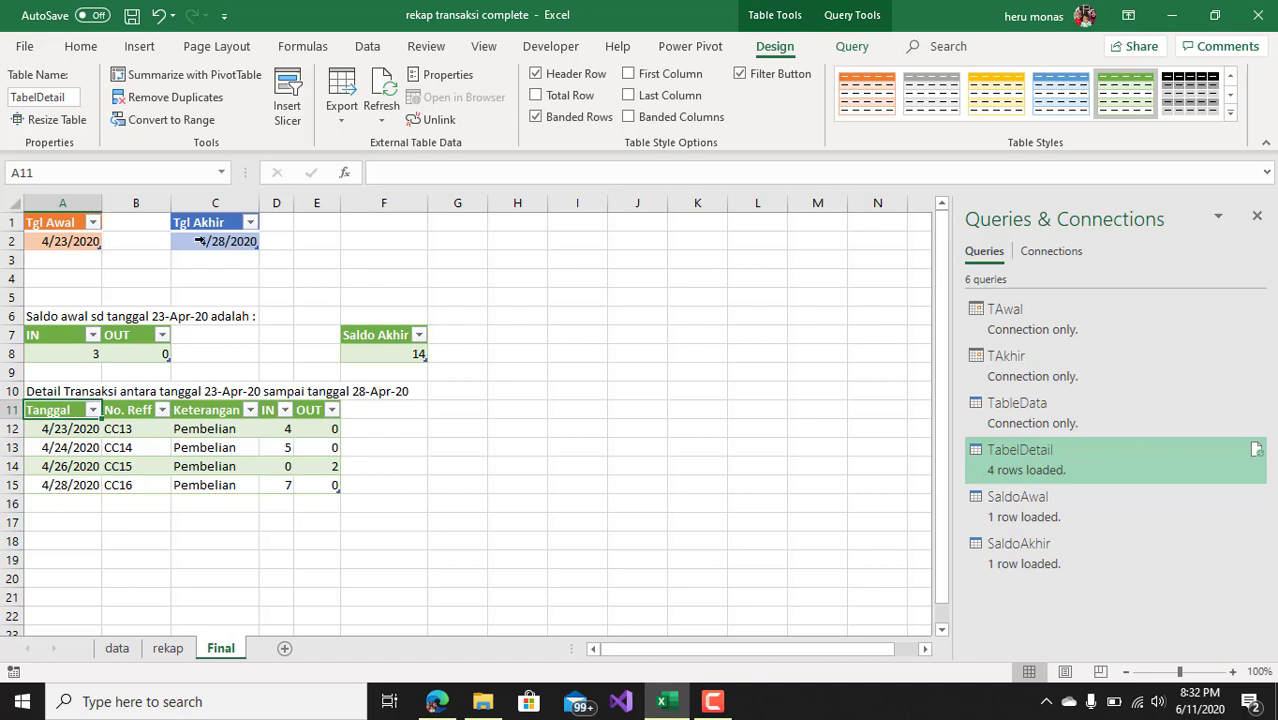
drag(294, 207, 396, 203)
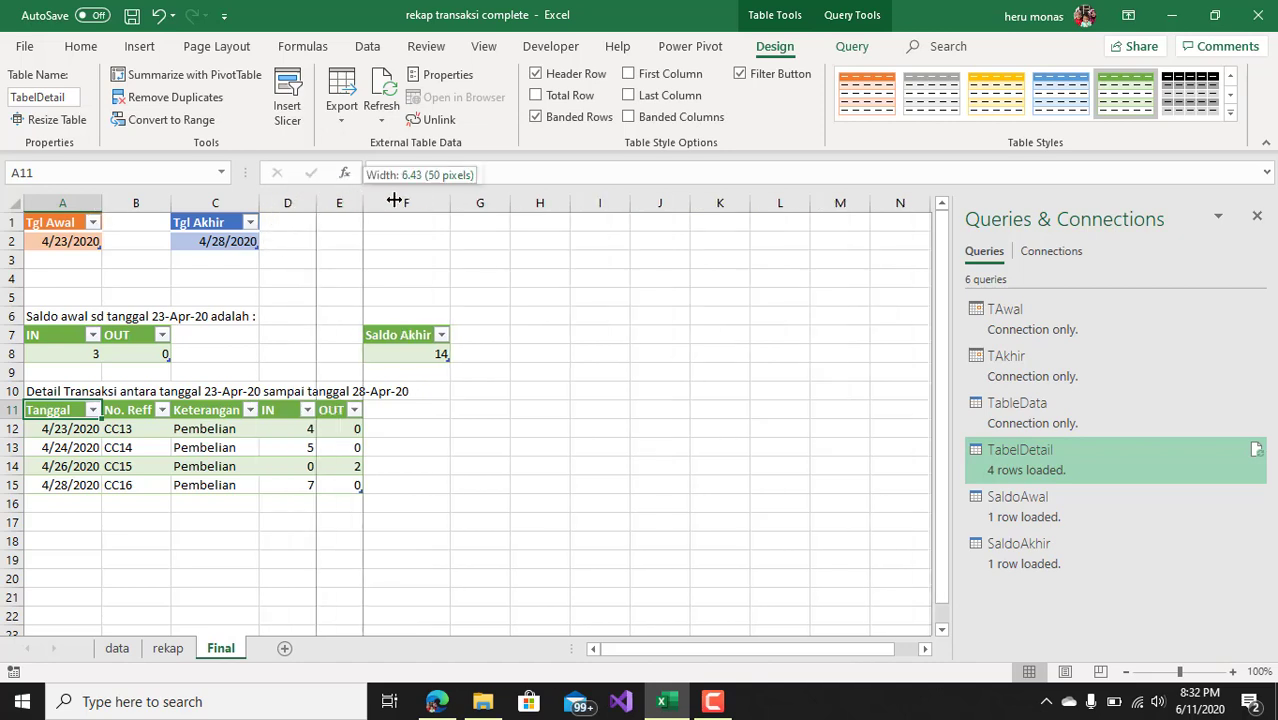
click(231, 245)
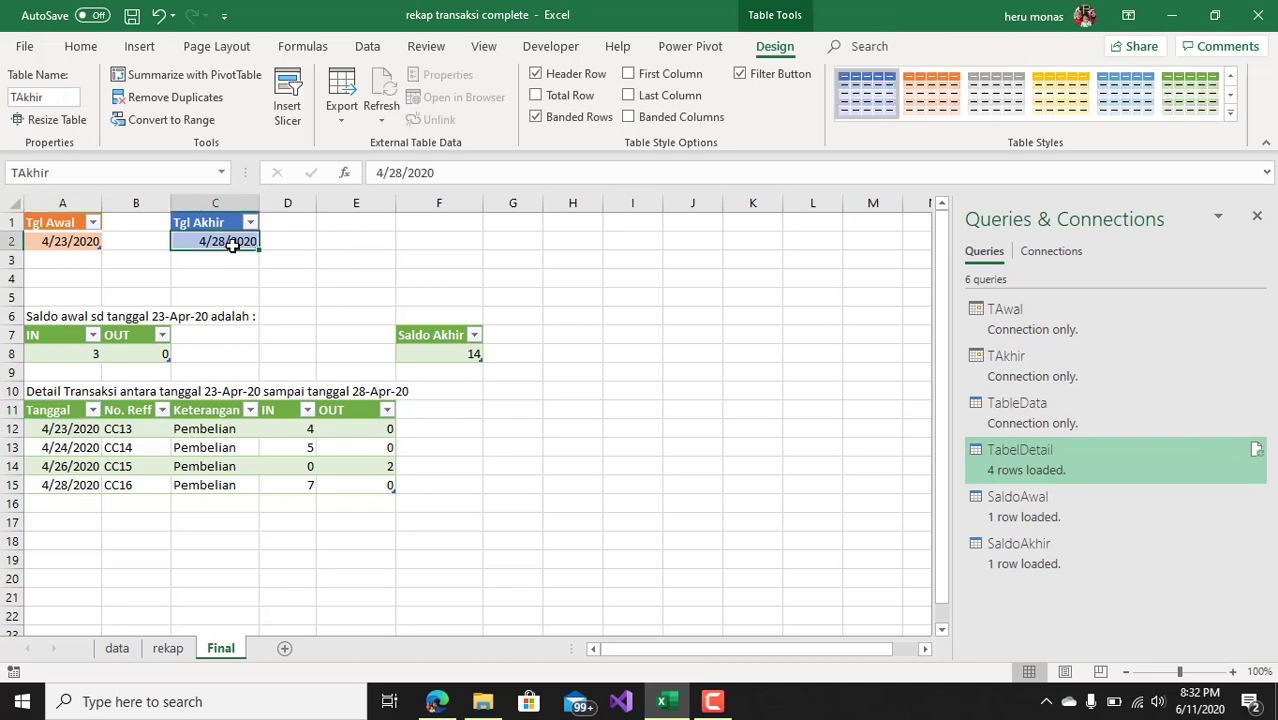
click(118, 655)
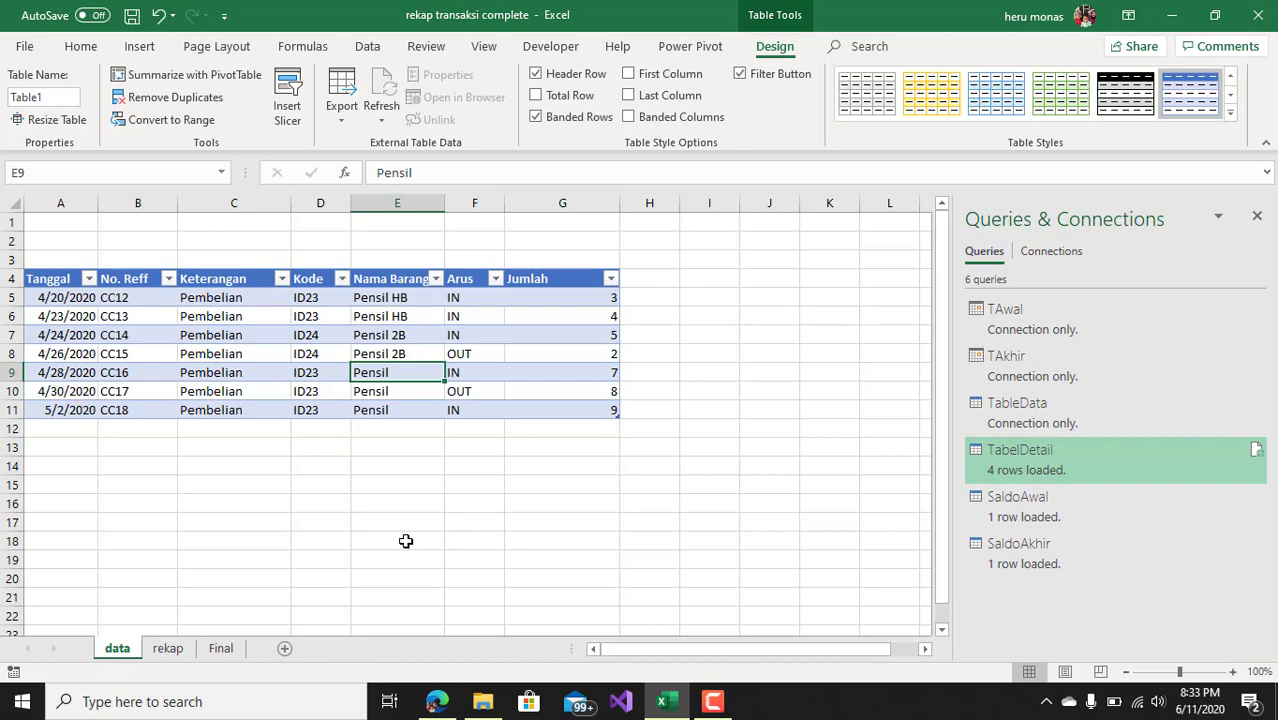
click(228, 648)
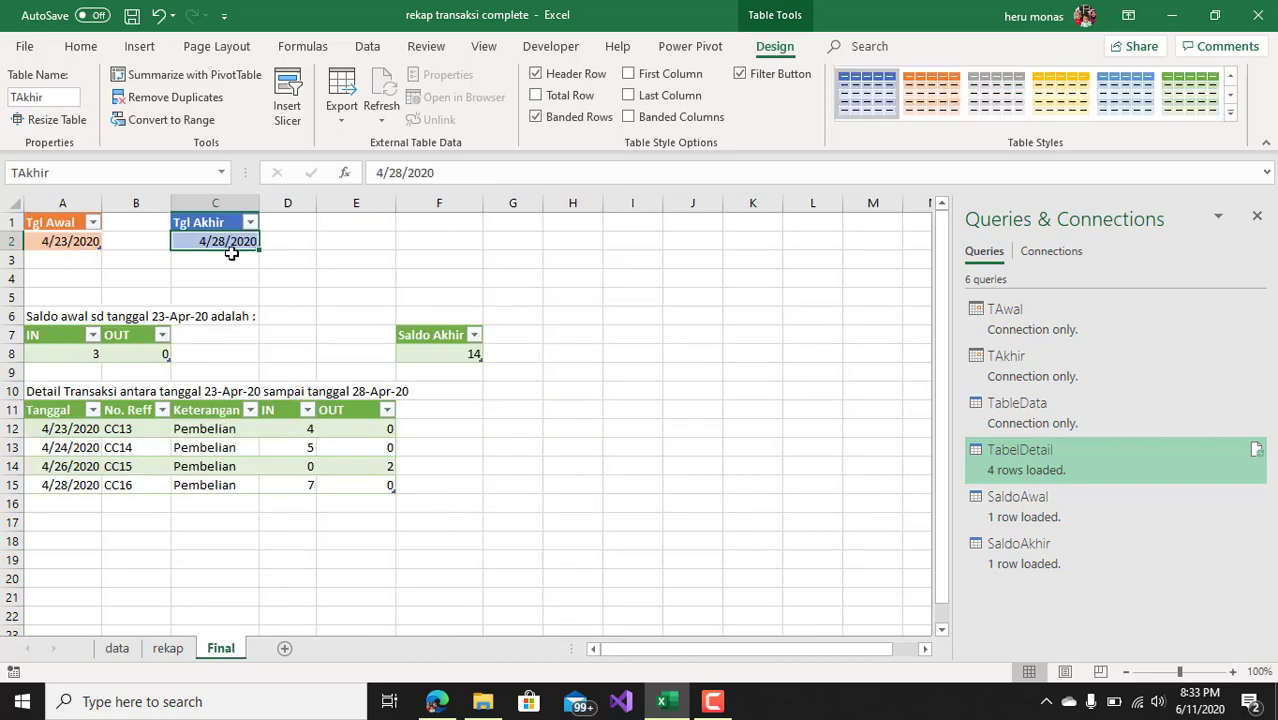
Step: Change the C2 end date to 4/30/2020 so the detail heading ends with 30-Apr-20
click(403, 173)
key(BackSpace)
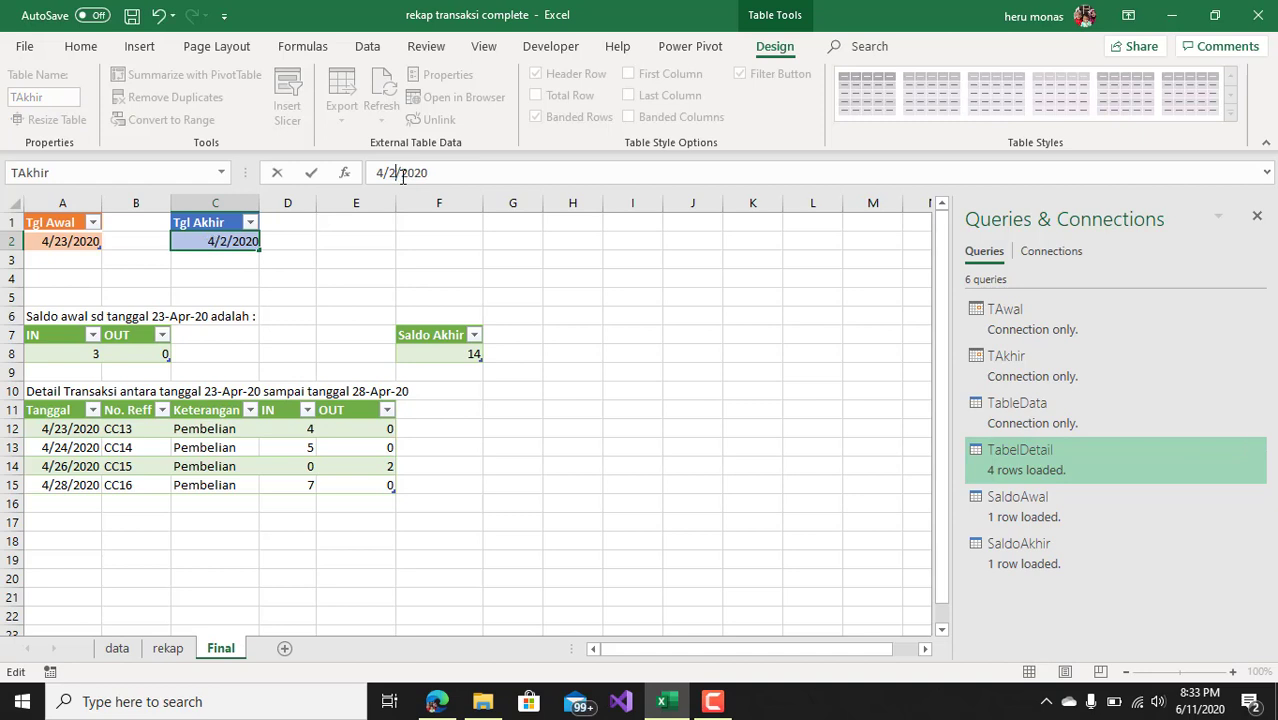
key(BackSpace)
text(30)
key(Return)
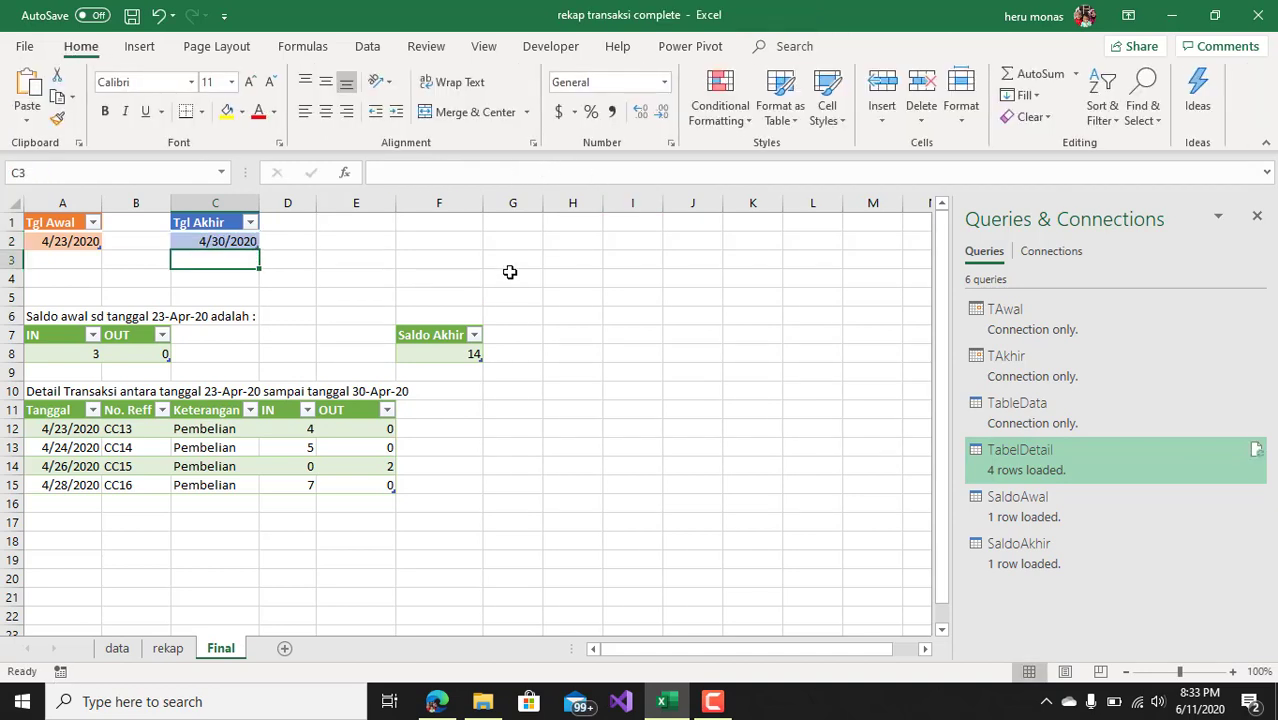
click(510, 274)
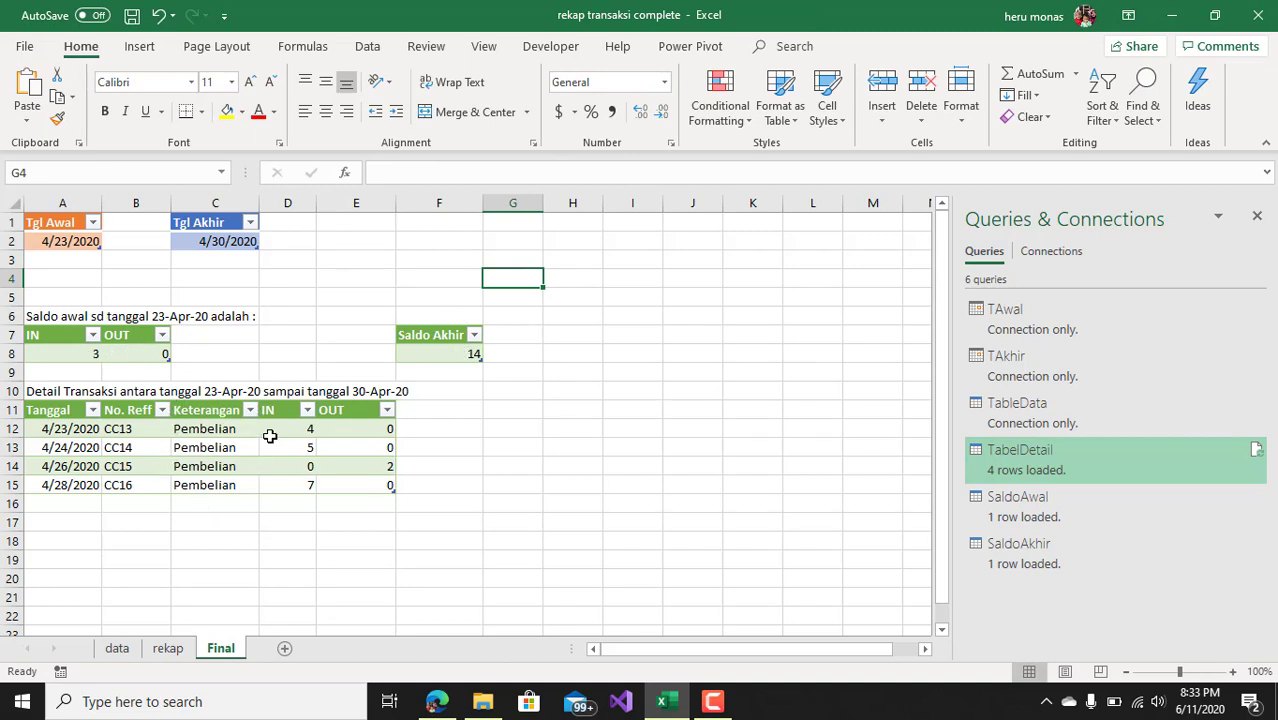
click(383, 47)
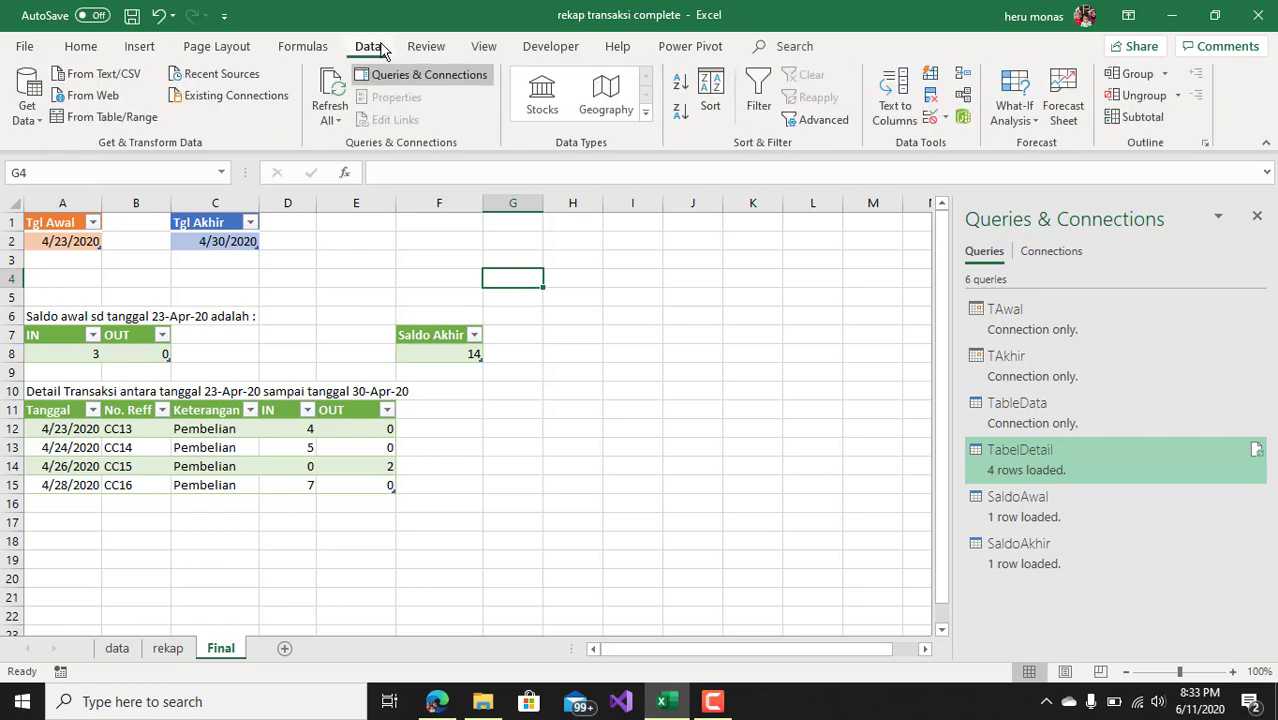
click(340, 82)
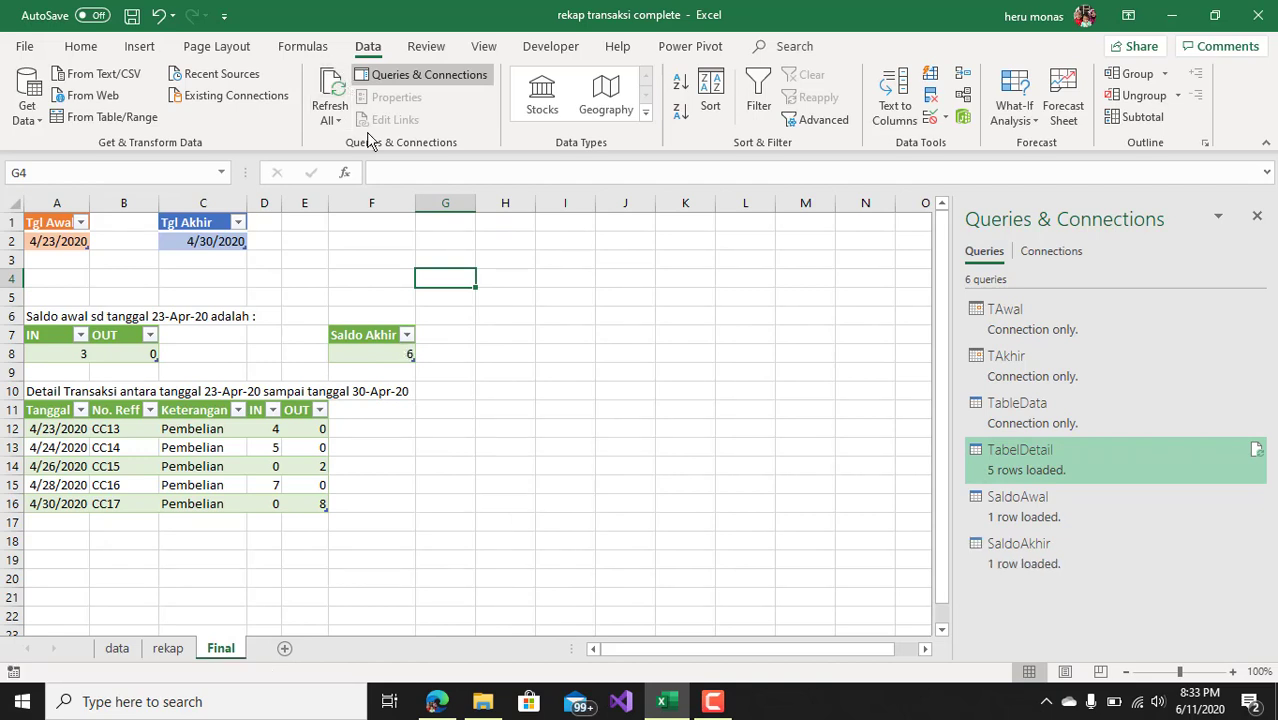
click(58, 241)
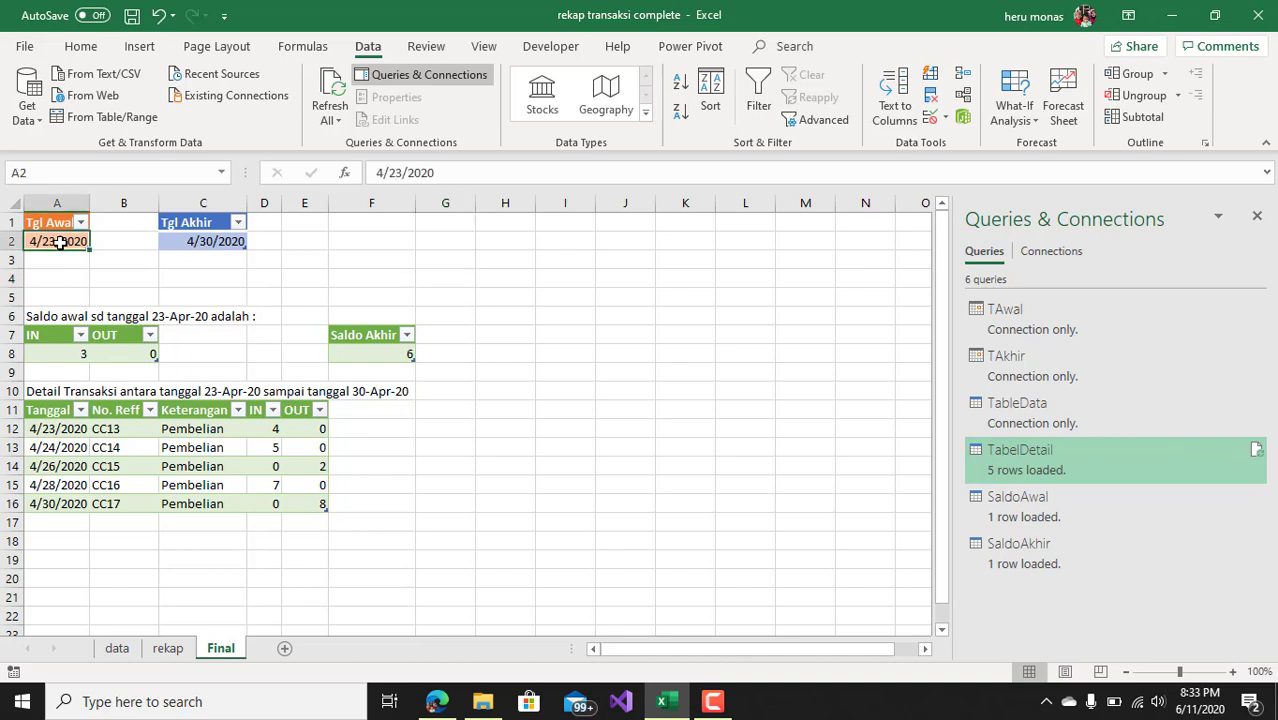
click(75, 357)
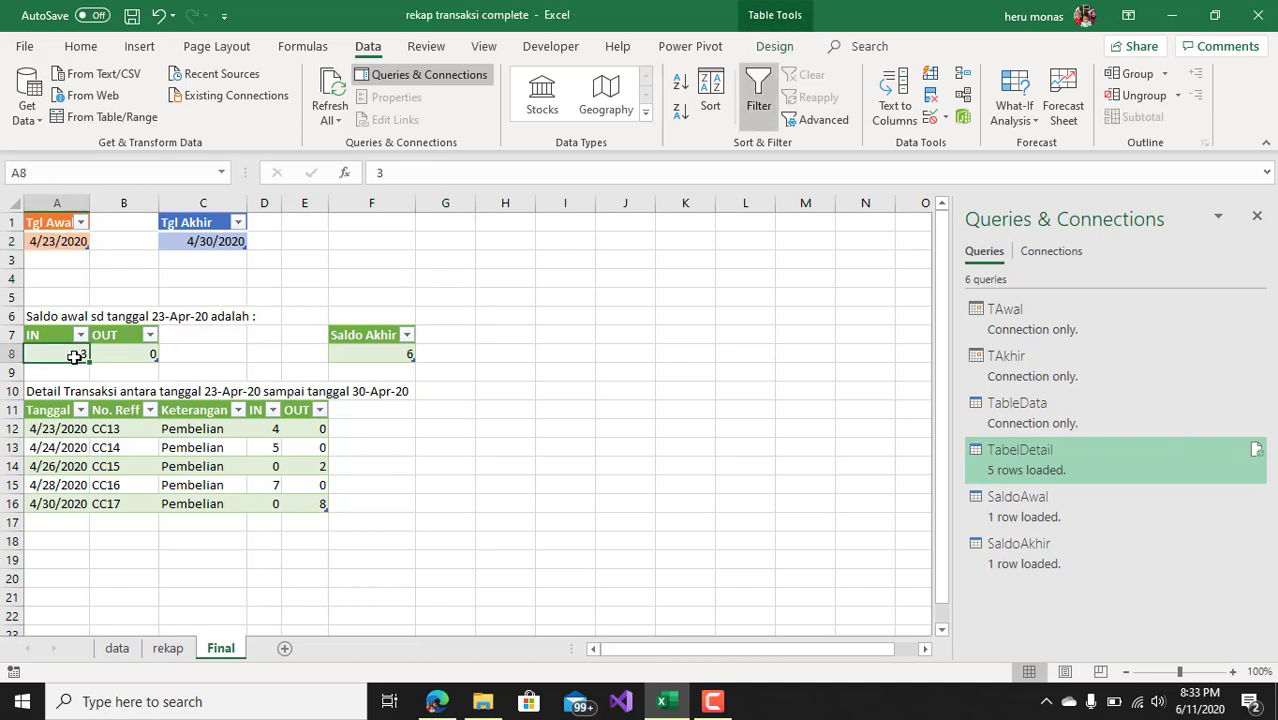
click(128, 354)
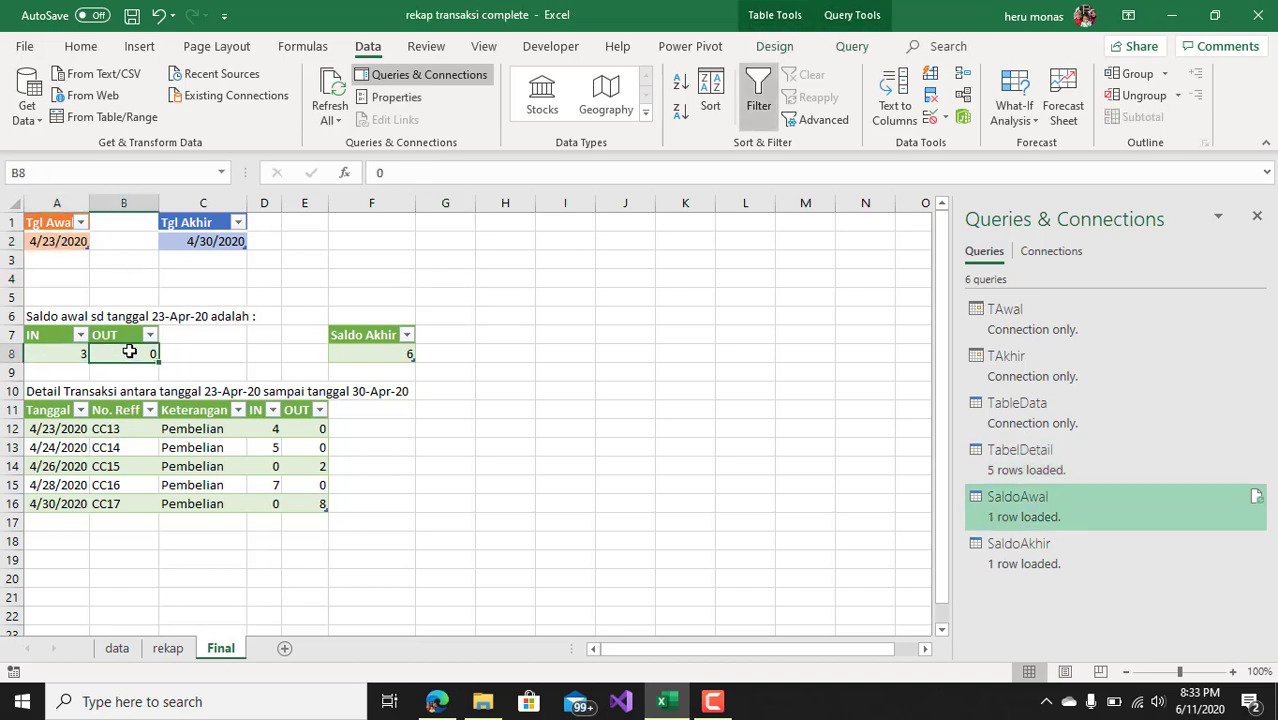
click(385, 357)
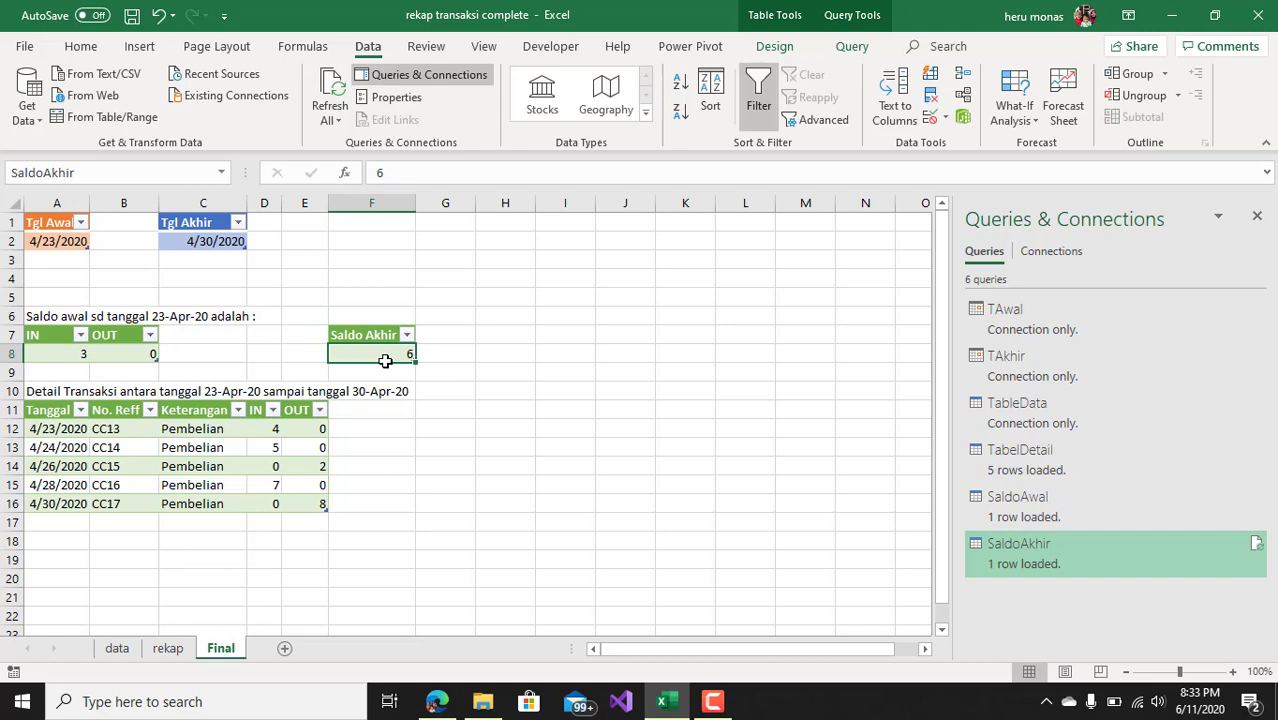
click(119, 650)
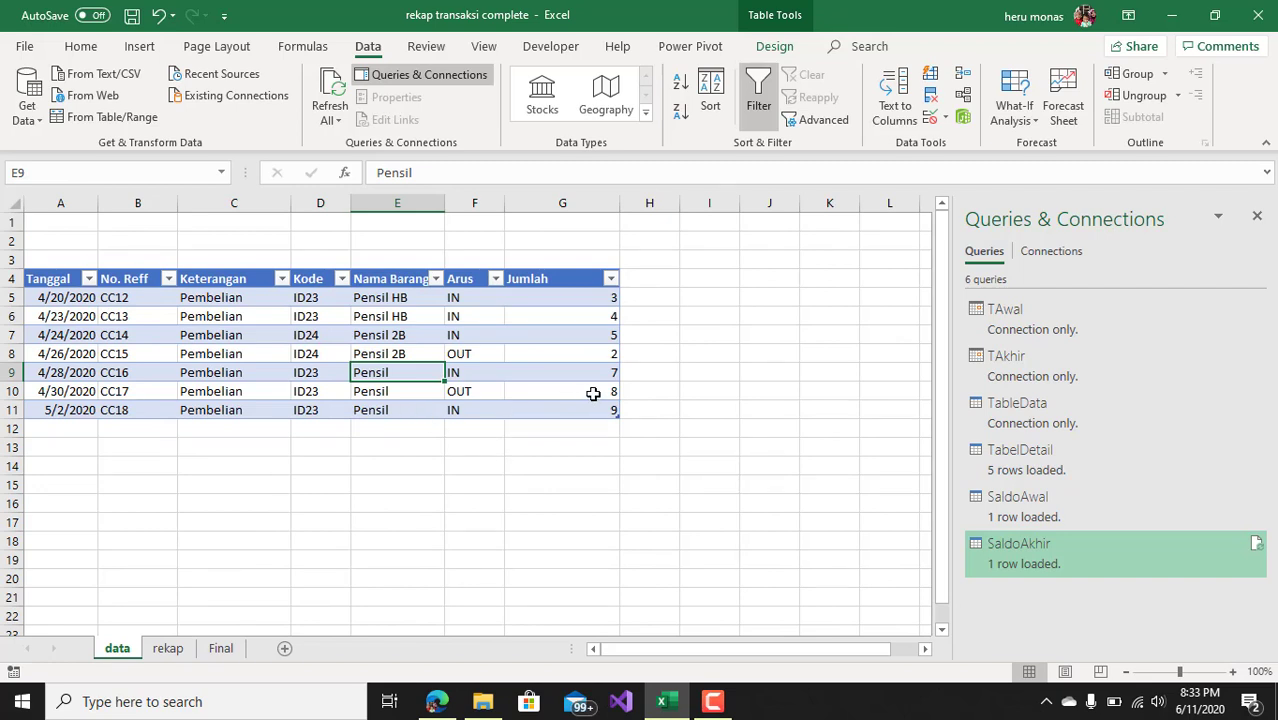
click(593, 394)
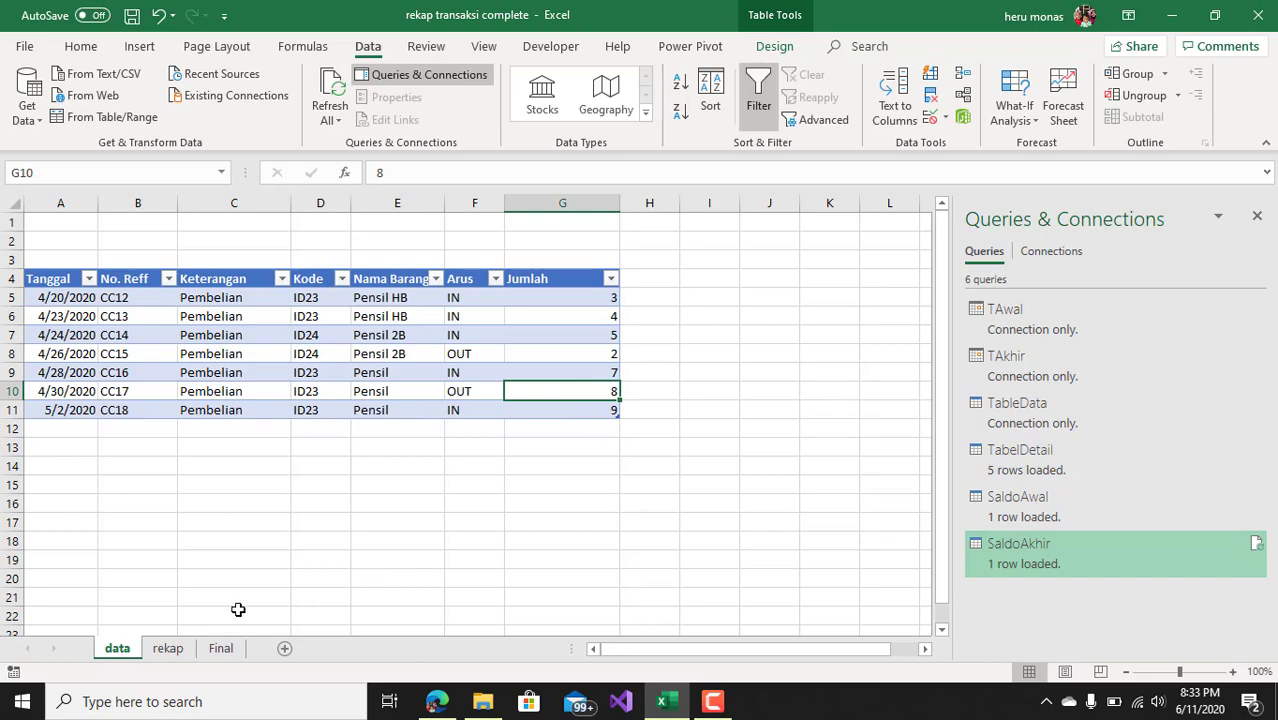
click(221, 650)
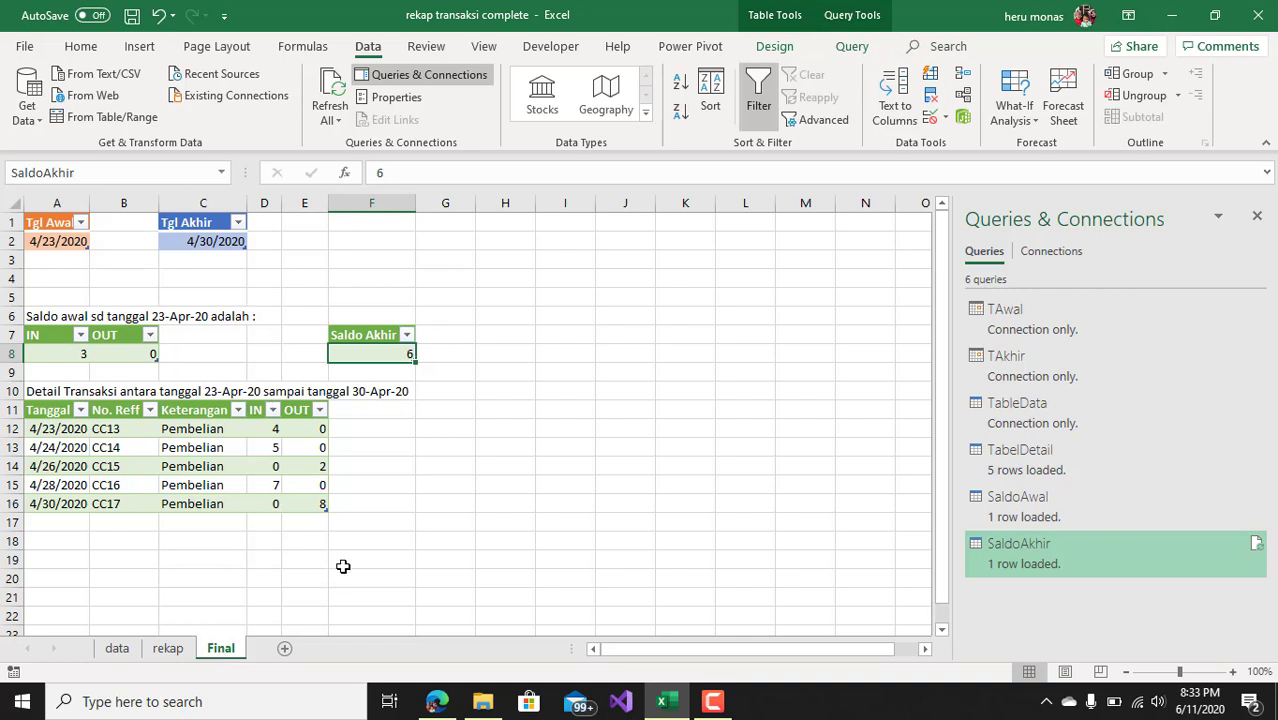
click(437, 485)
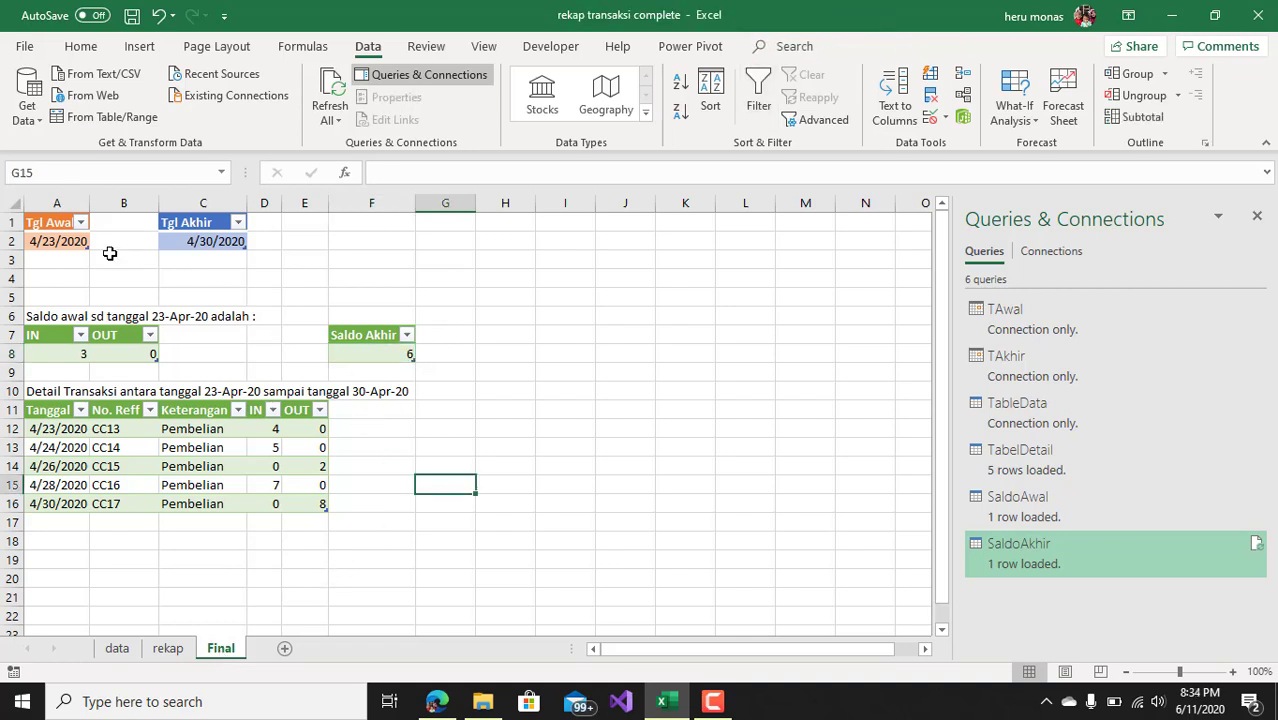
Step: Change the start date in A2 to 4/28/2020, refresh all queries, and narrow column A
click(61, 236)
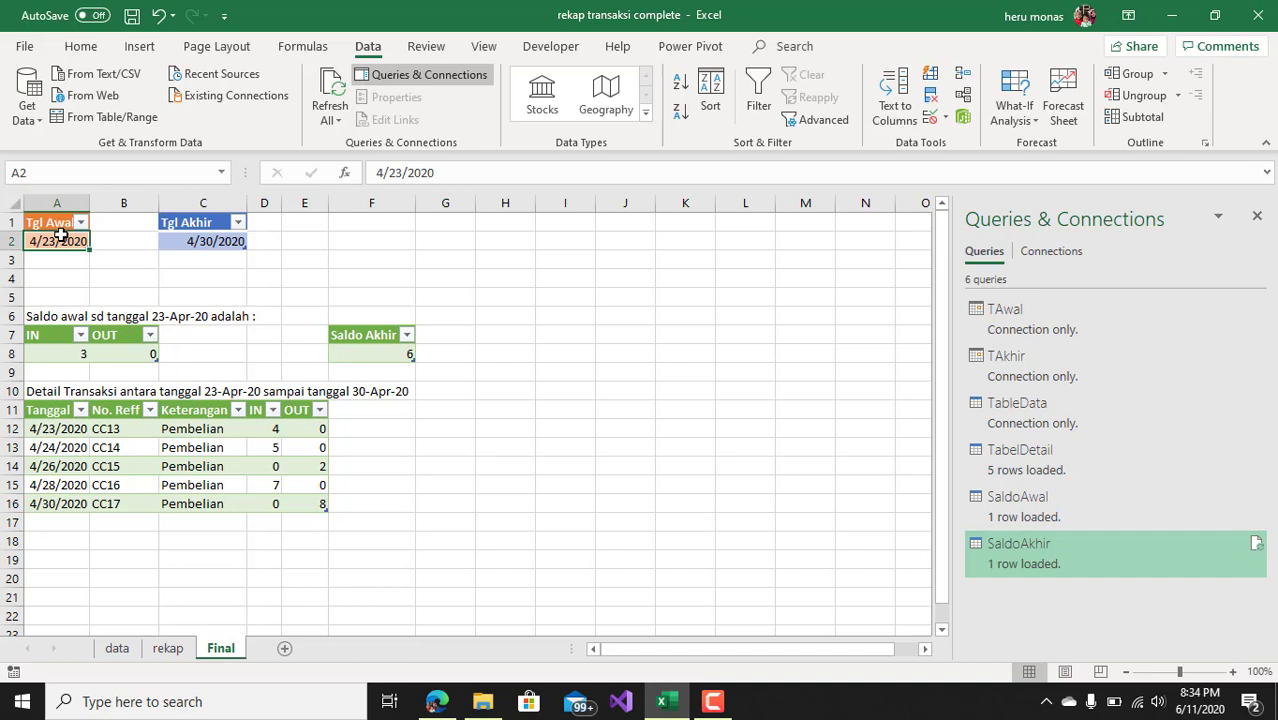
click(397, 175)
key(Delete)
text(8)
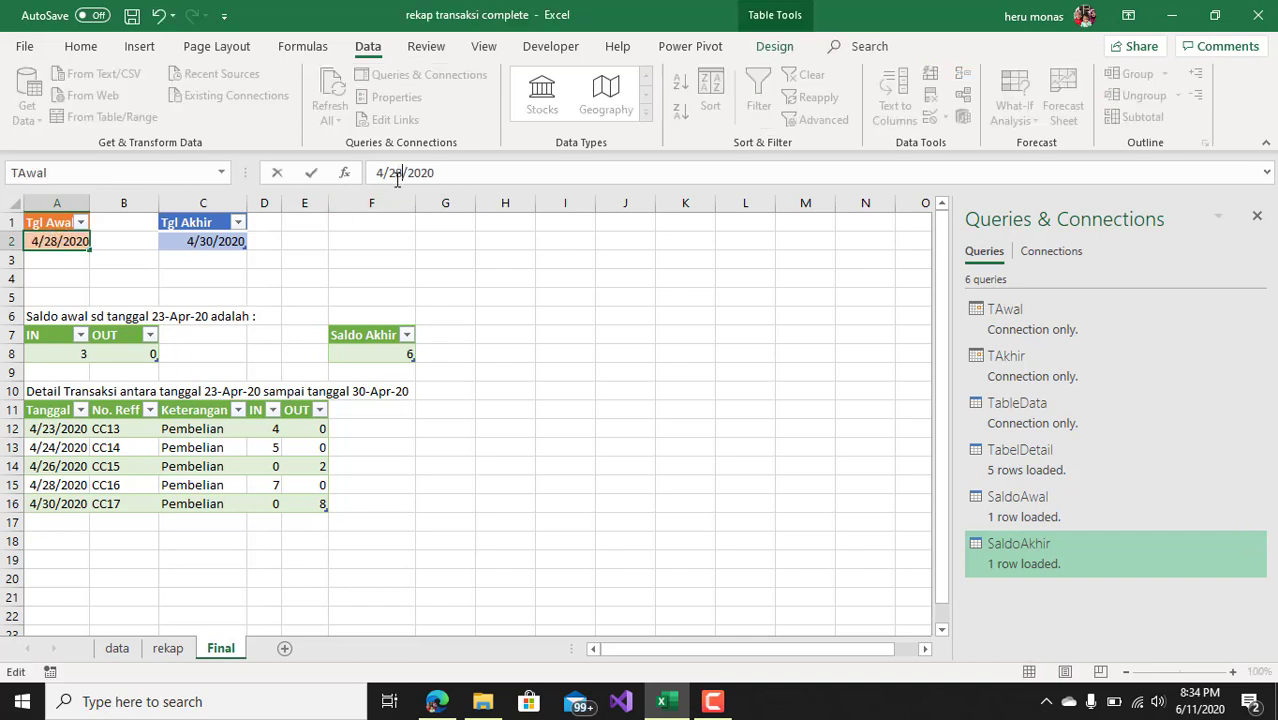
click(405, 262)
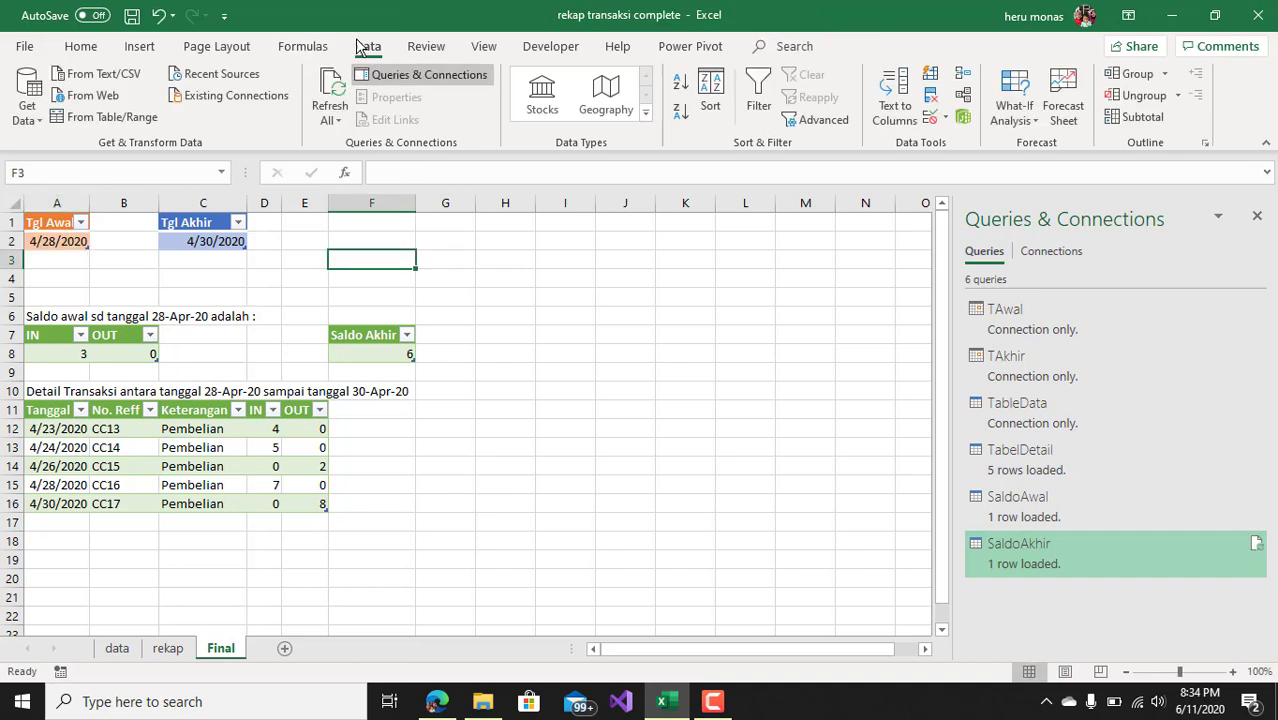
click(334, 90)
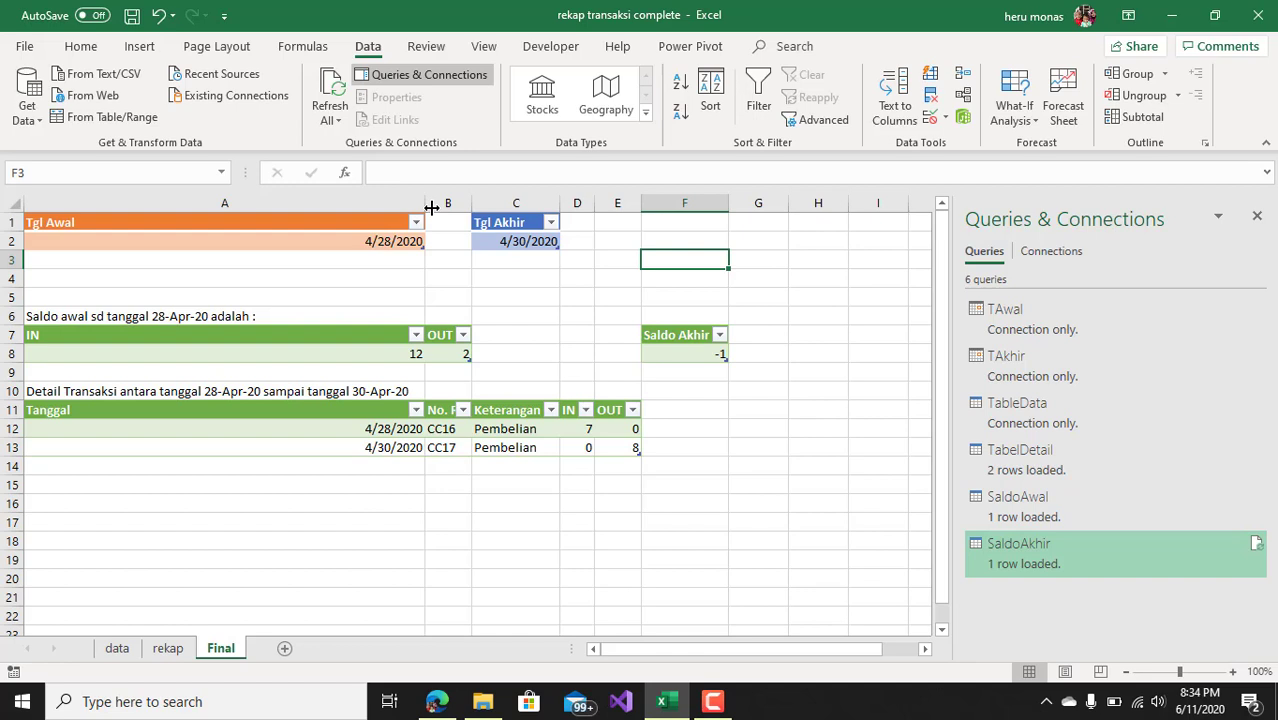
drag(431, 207, 206, 213)
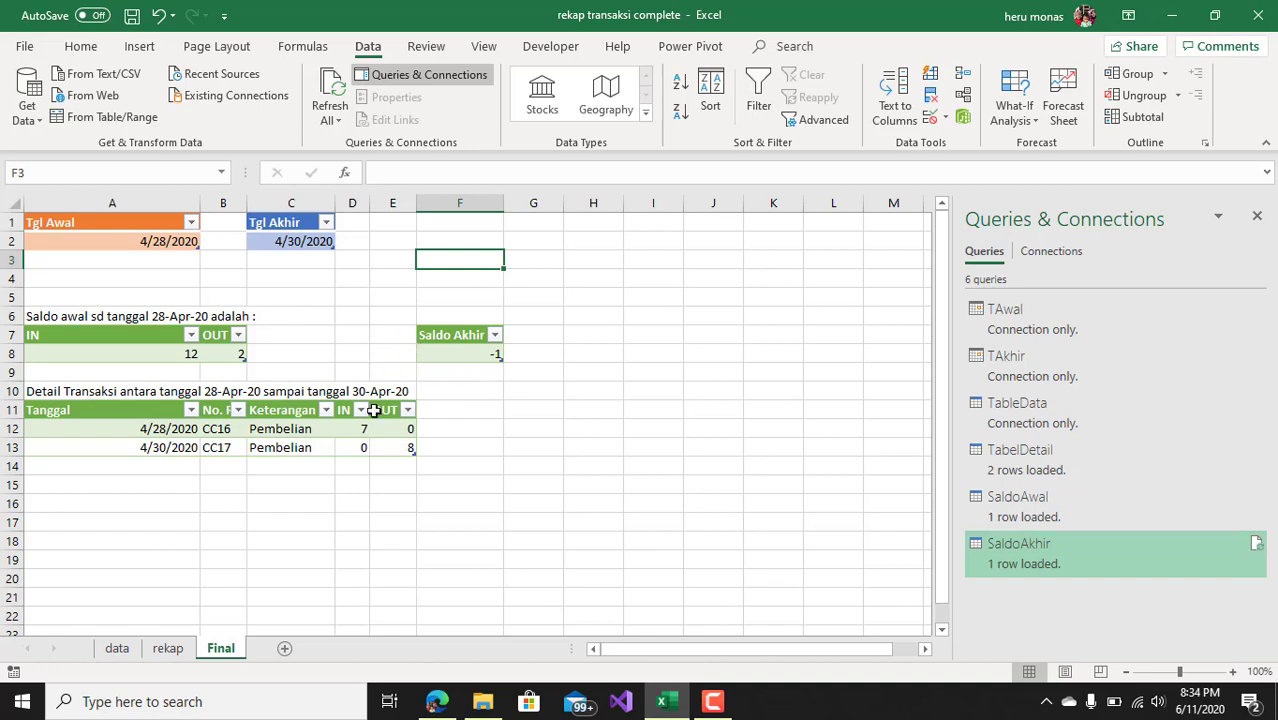
Step: Check the refreshed opening IN total, closing balance -1, and the CC16 and CC17 detail values
click(162, 348)
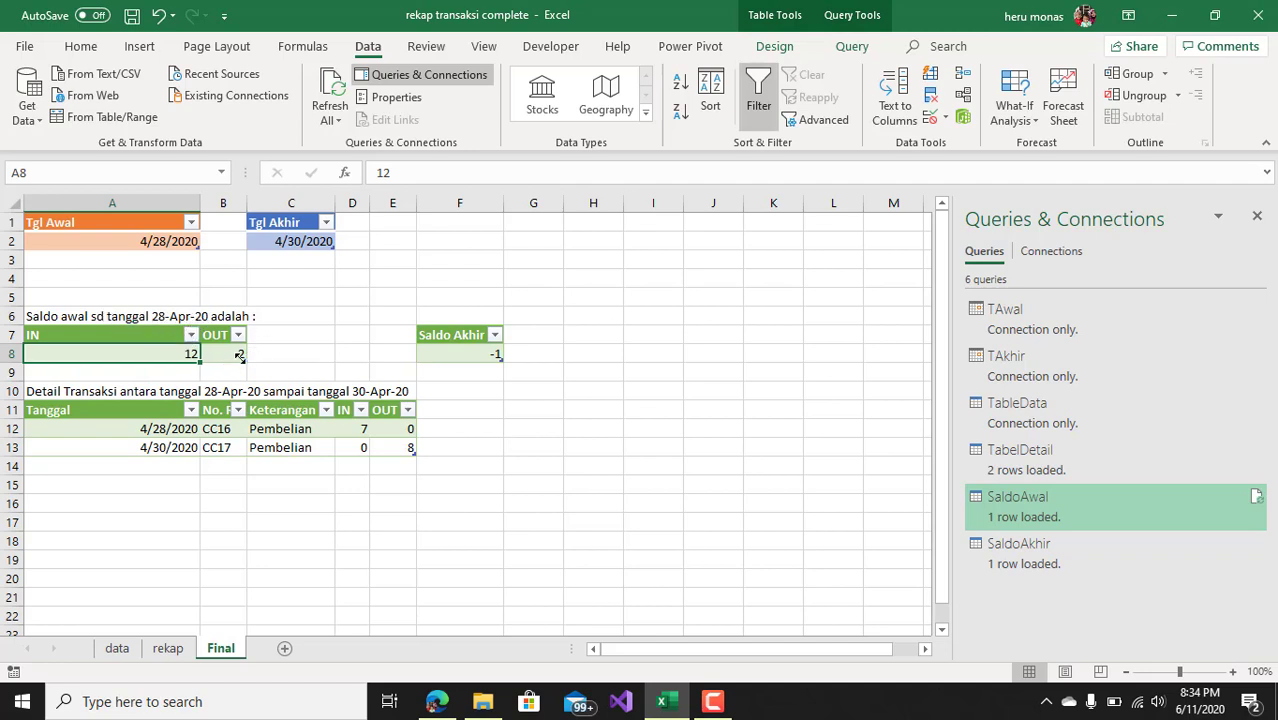
click(460, 352)
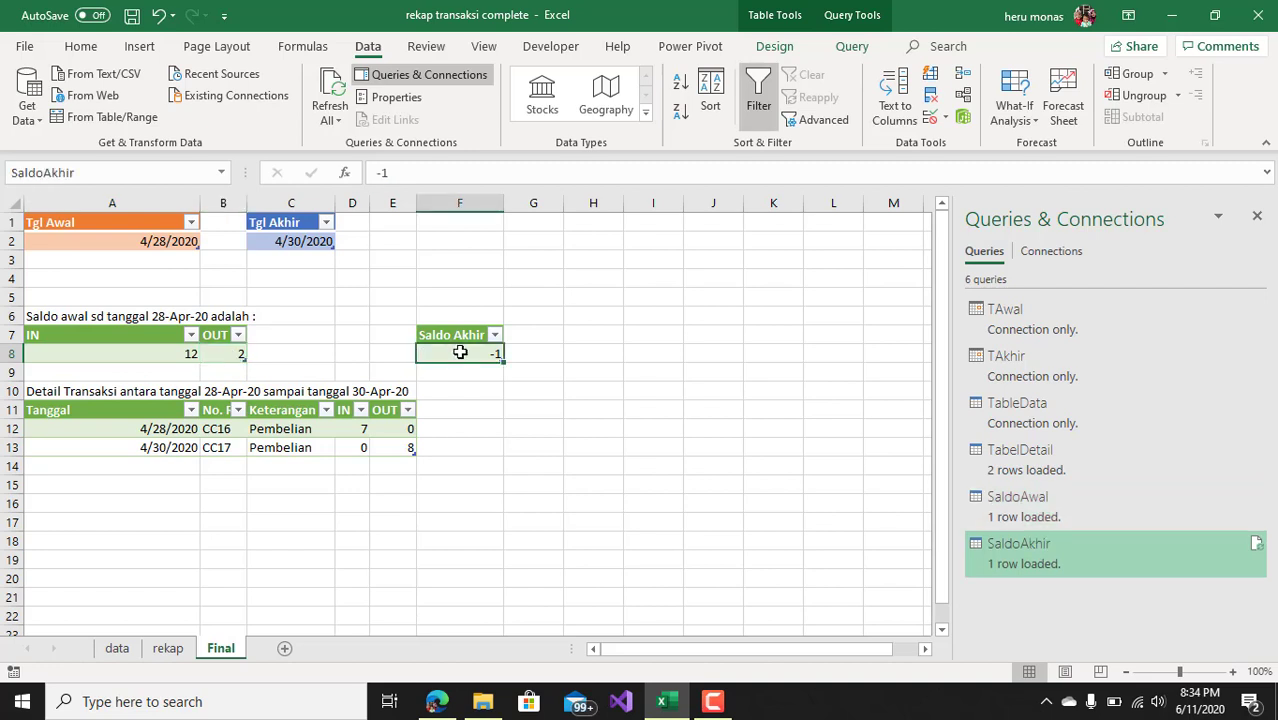
click(348, 428)
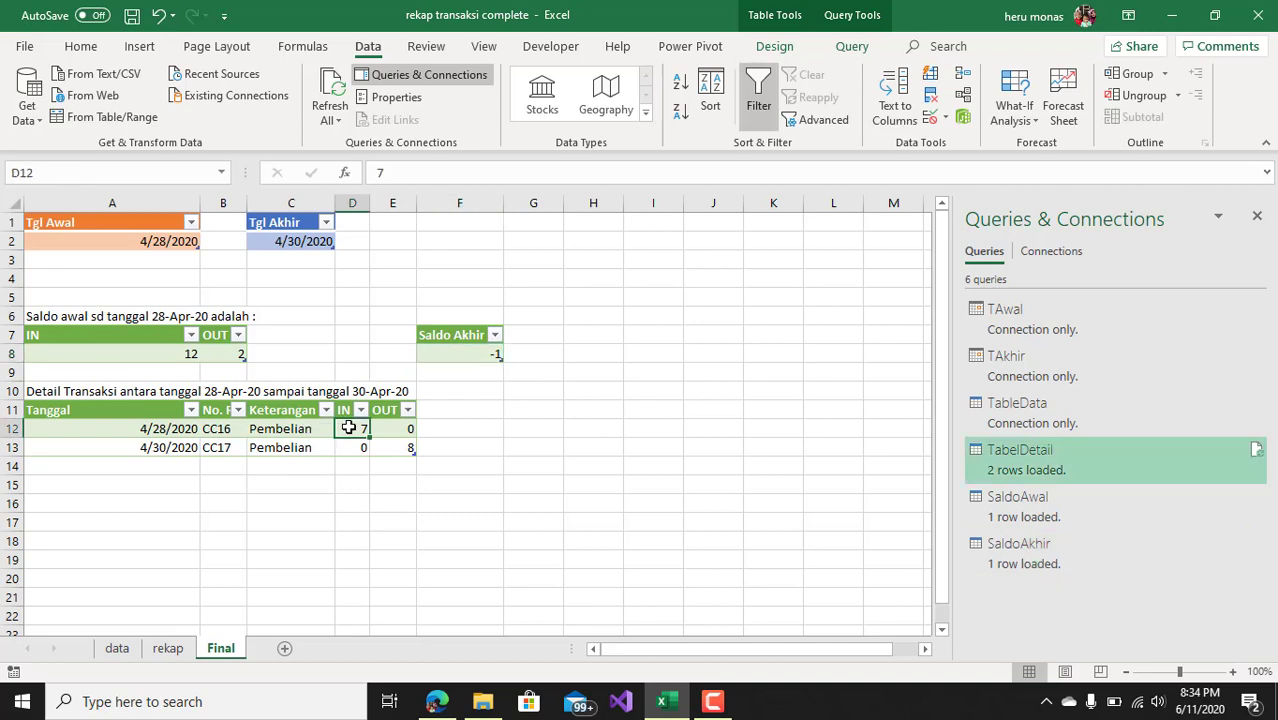
click(397, 452)
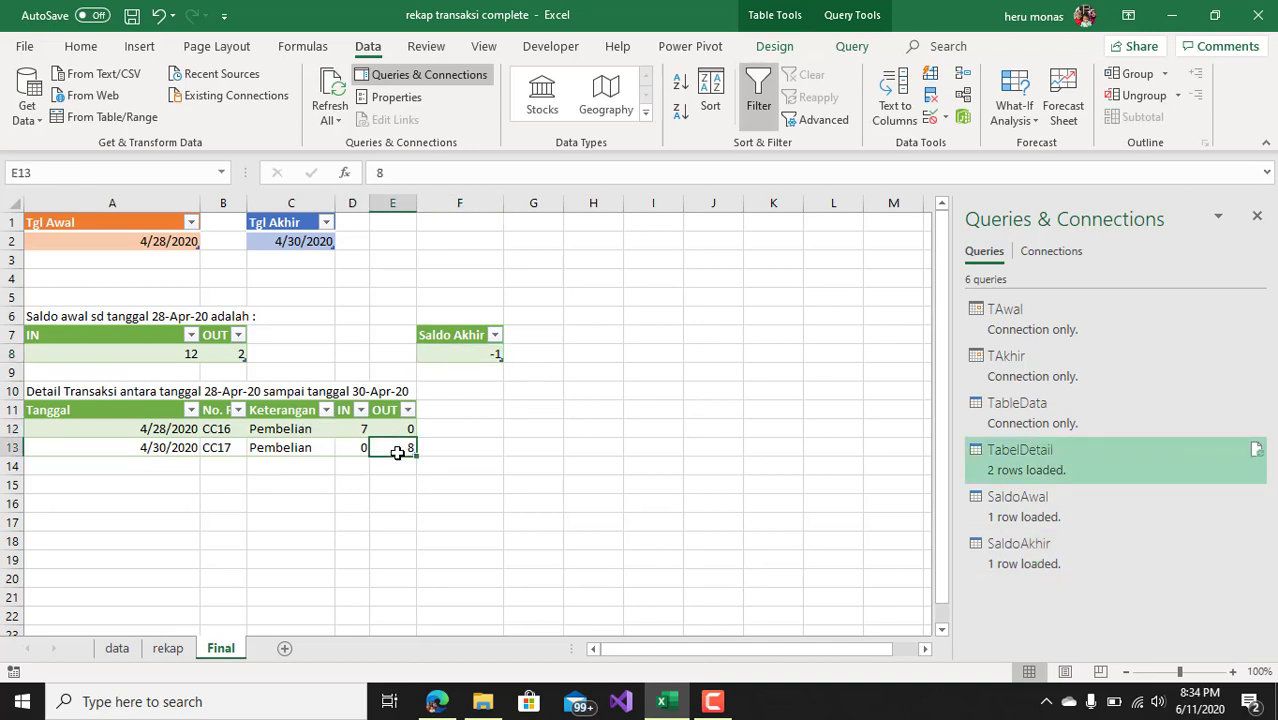
click(494, 356)
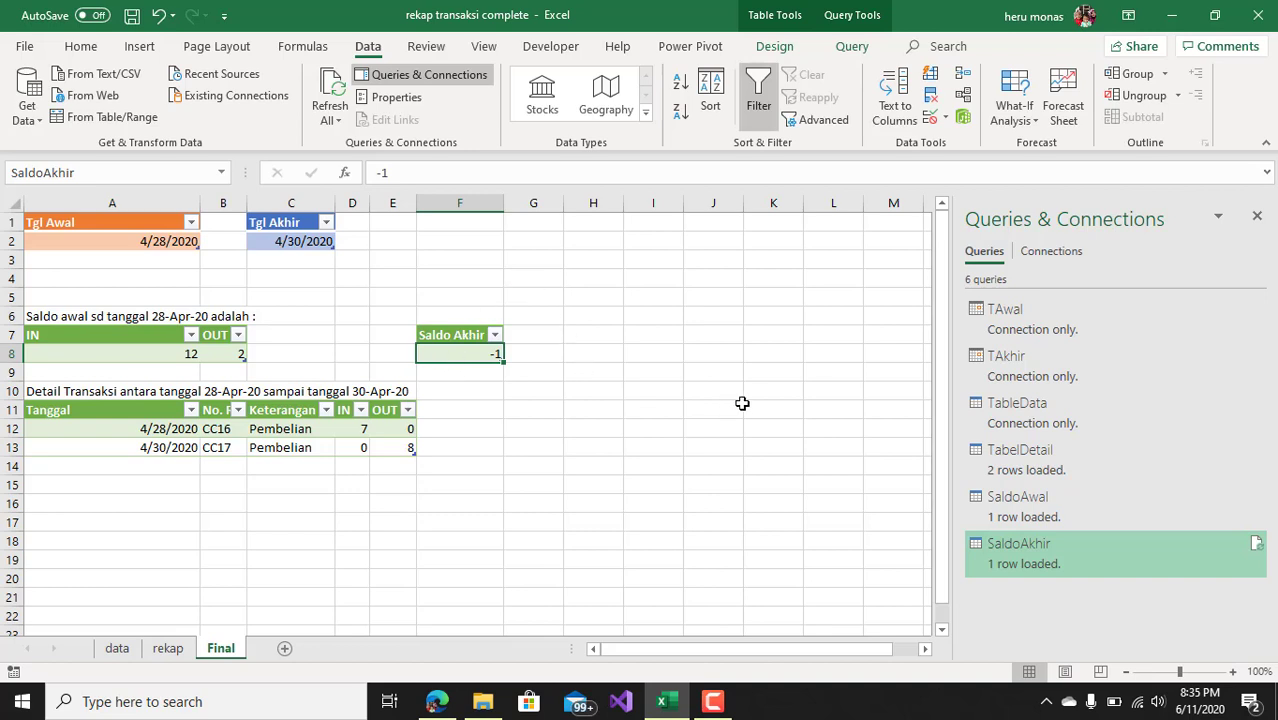
right_click(1021, 504)
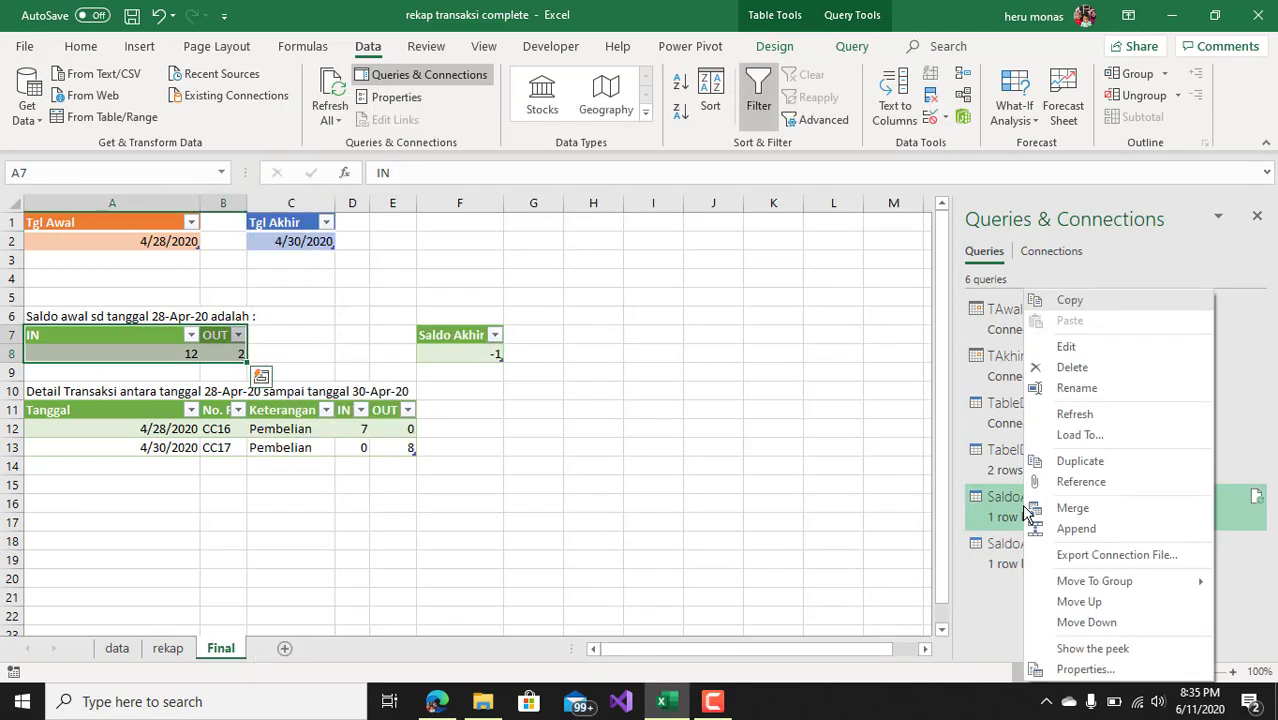
click(1066, 347)
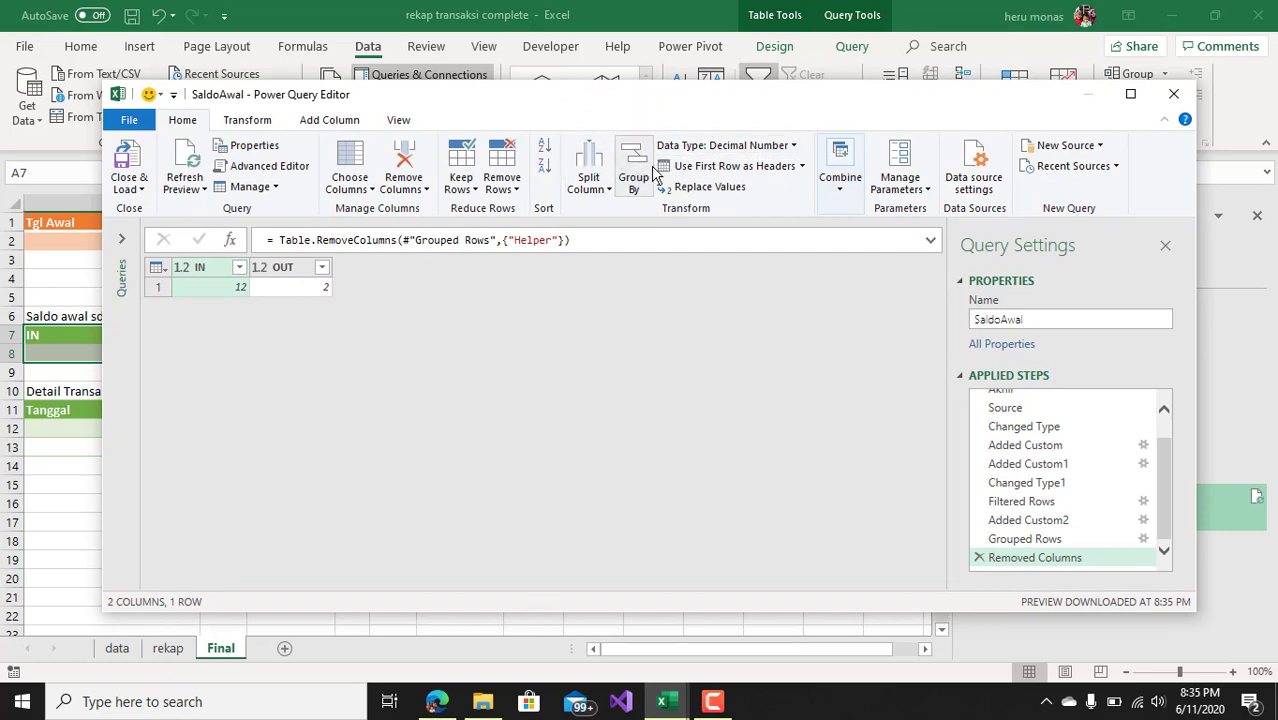
click(794, 146)
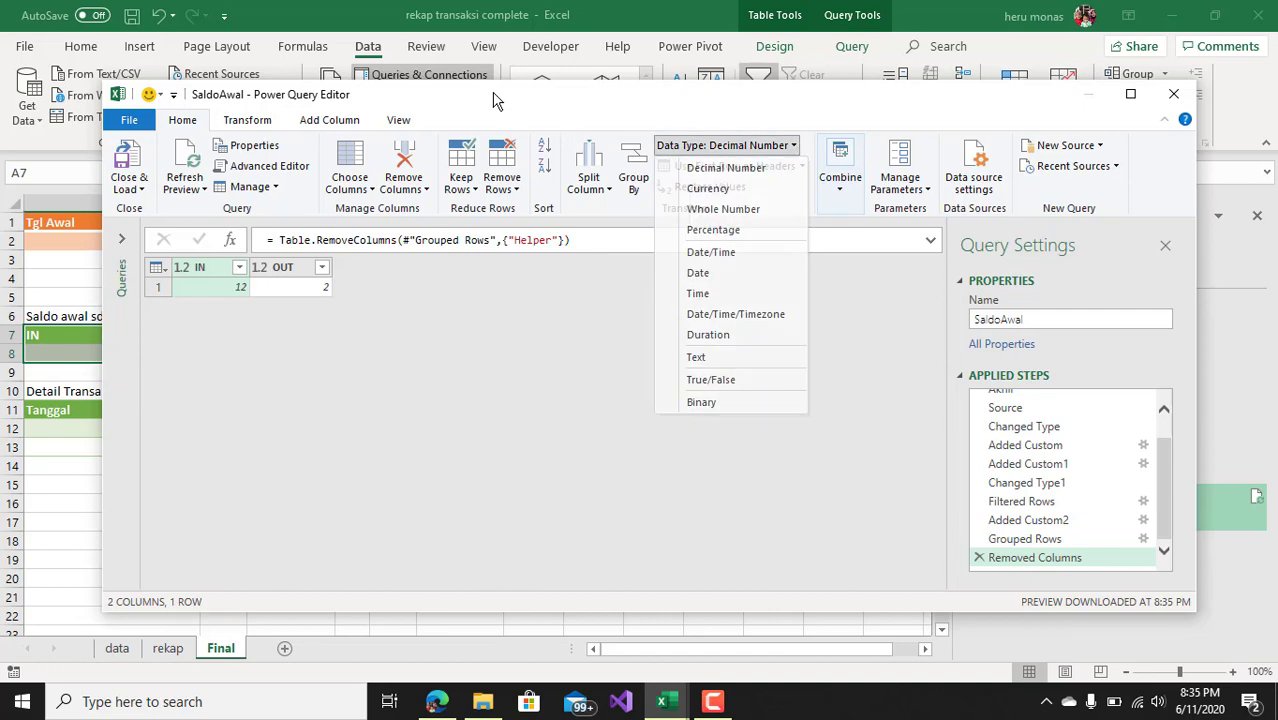
click(329, 120)
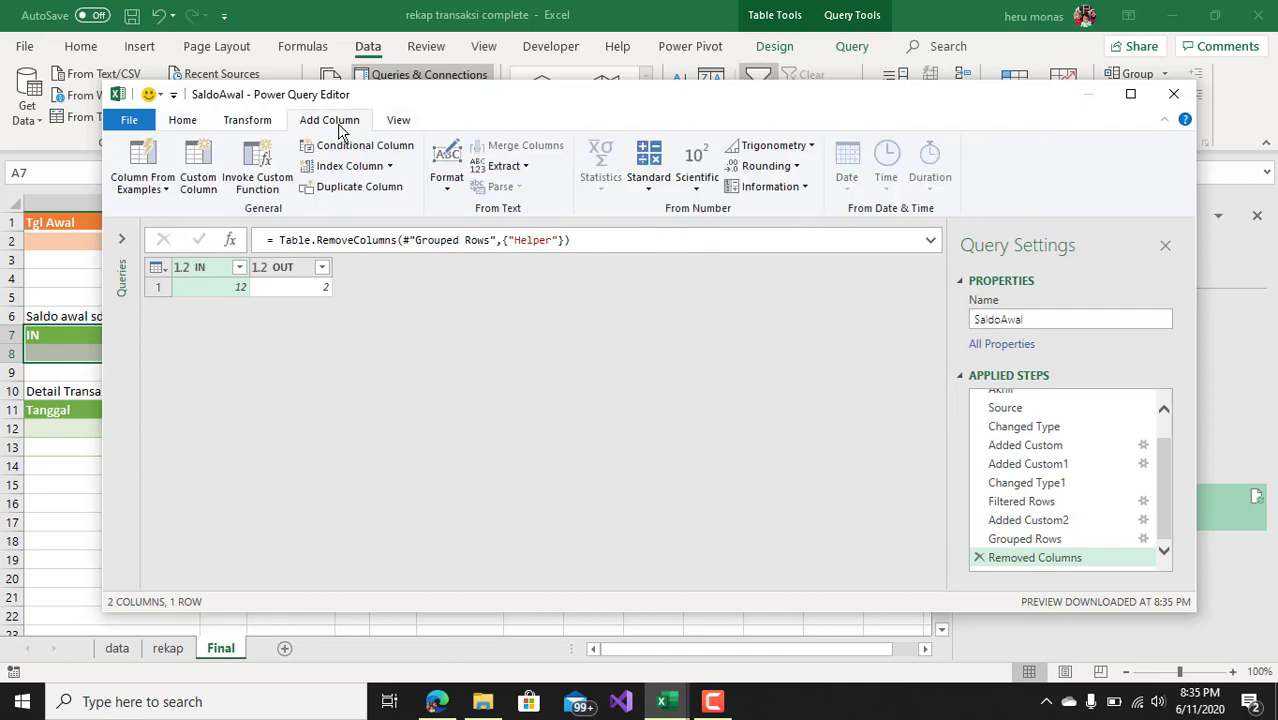
click(398, 121)
click(546, 176)
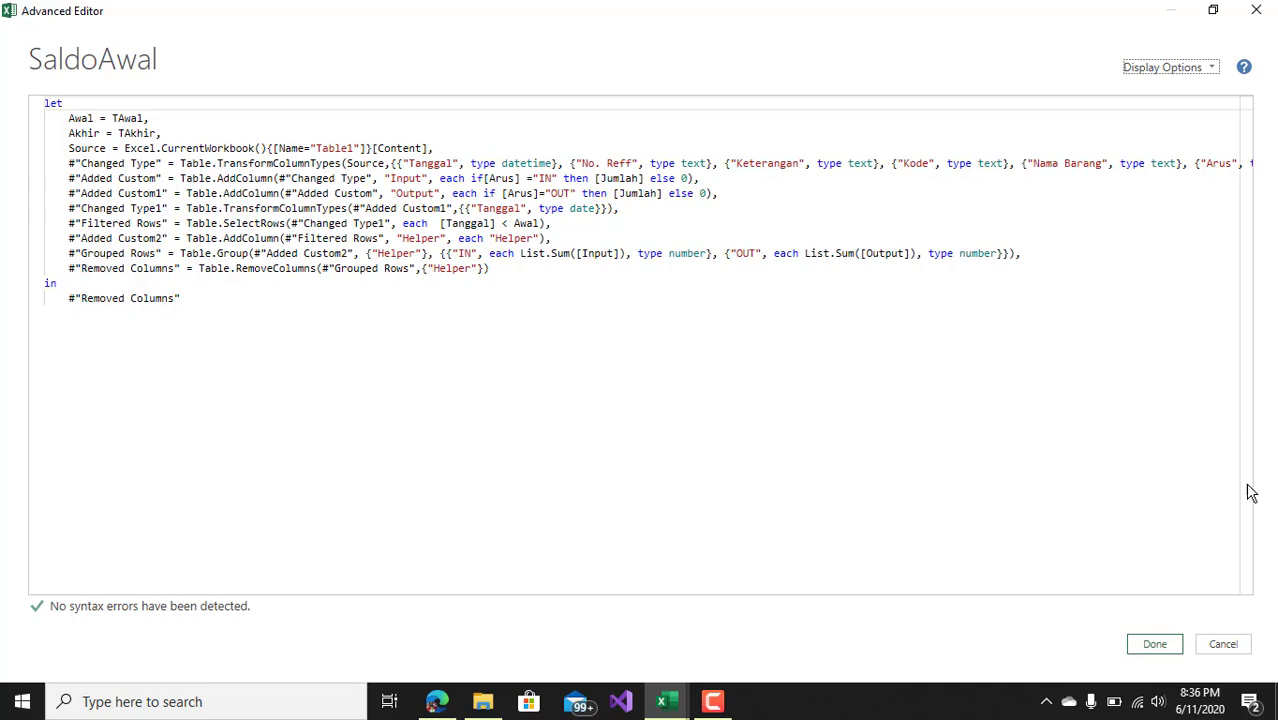
click(1221, 645)
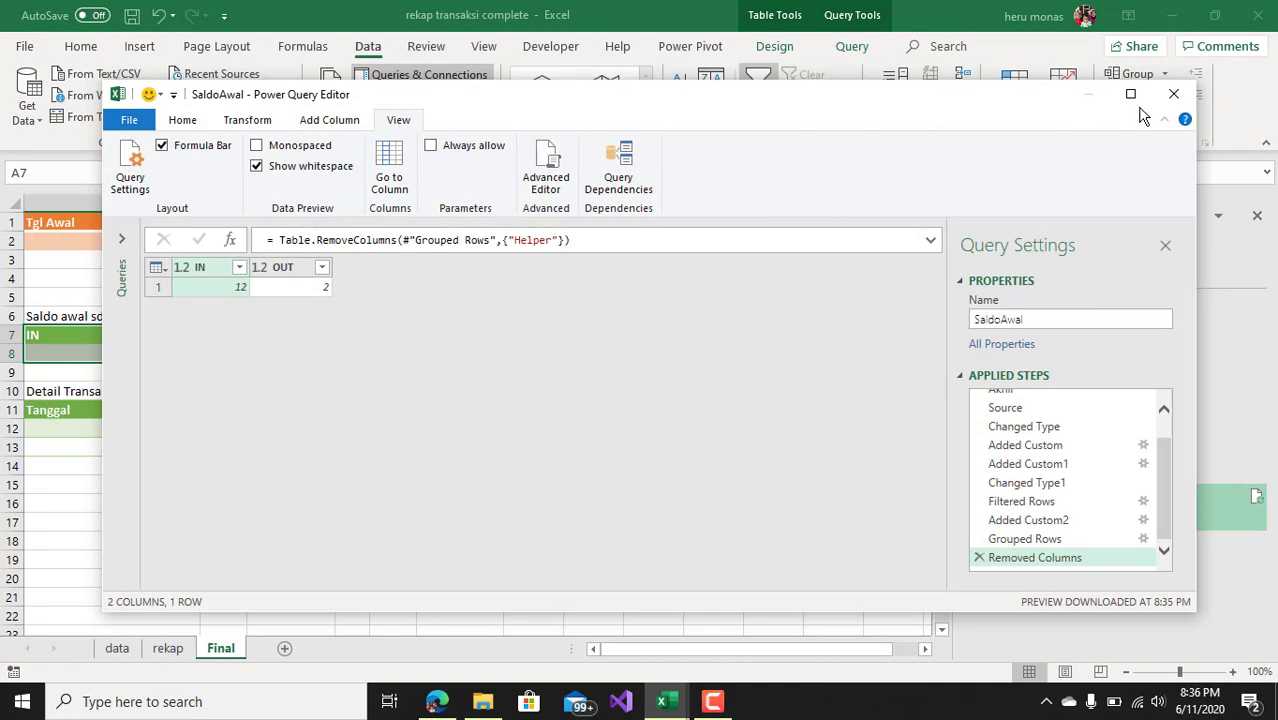
click(1173, 94)
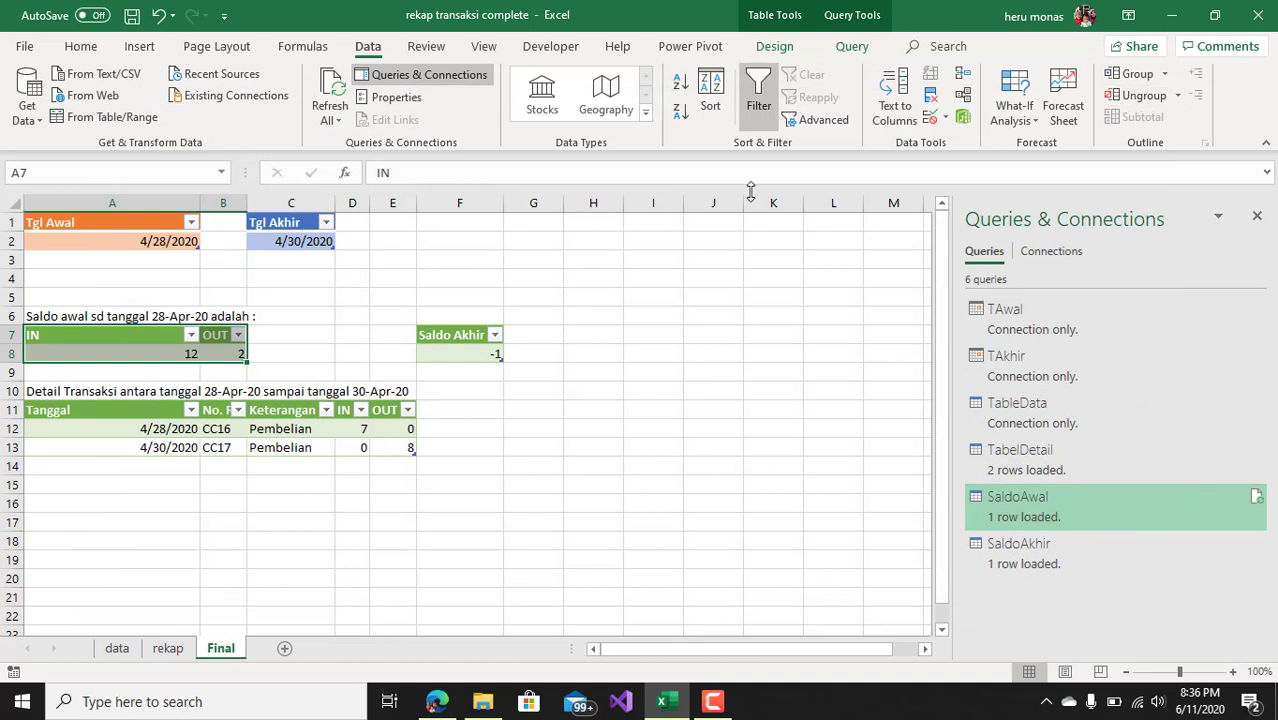
Step: Widen column B so the No. Reff header shows in full, then switch to another program
drag(251, 206, 298, 220)
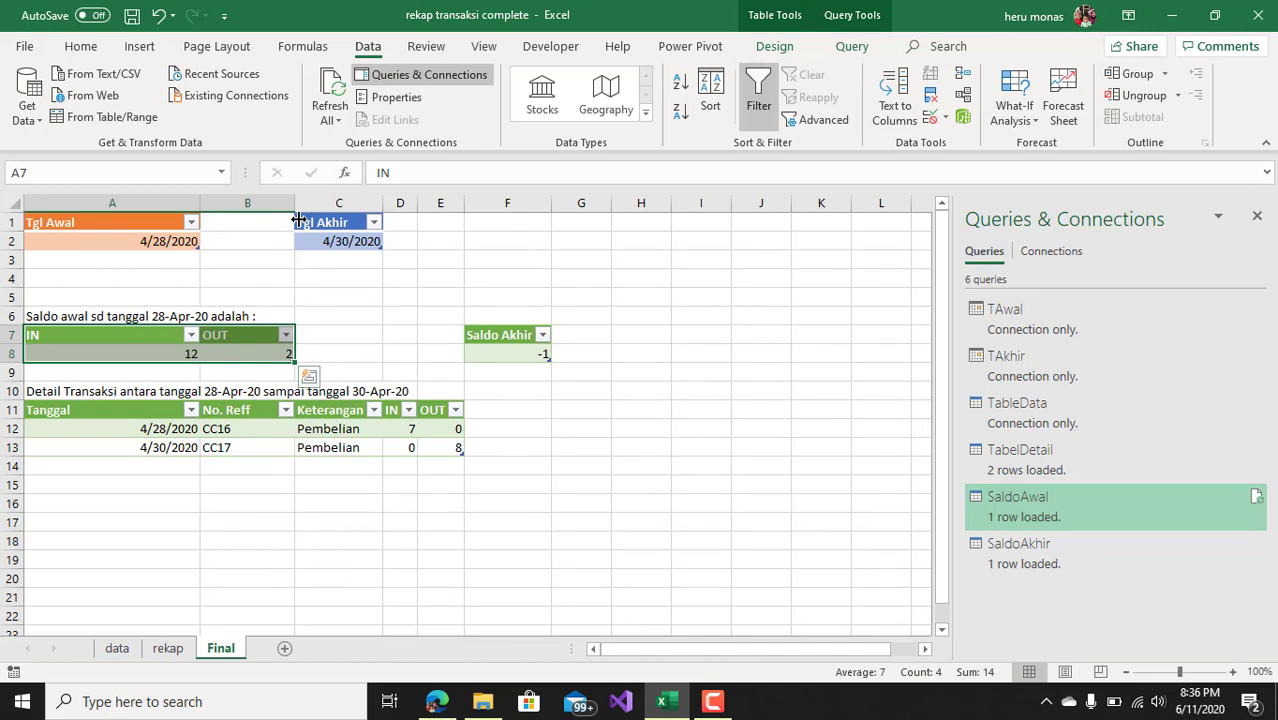
click(715, 703)
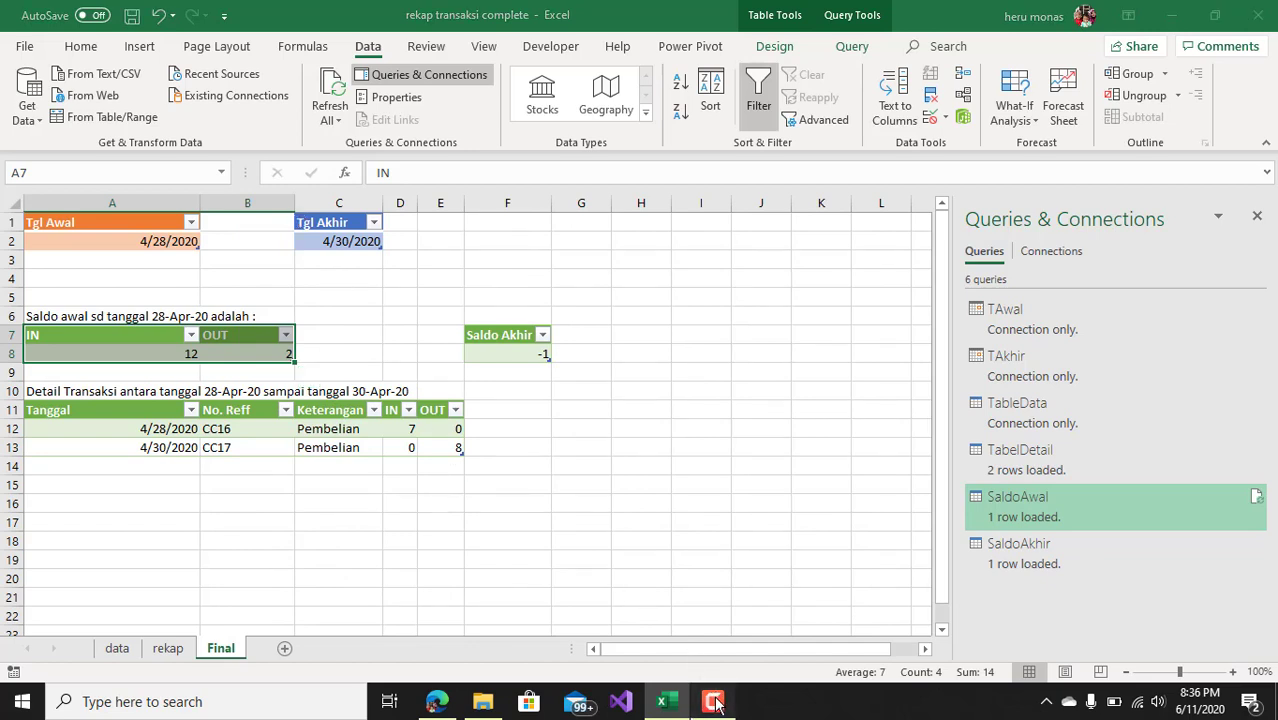